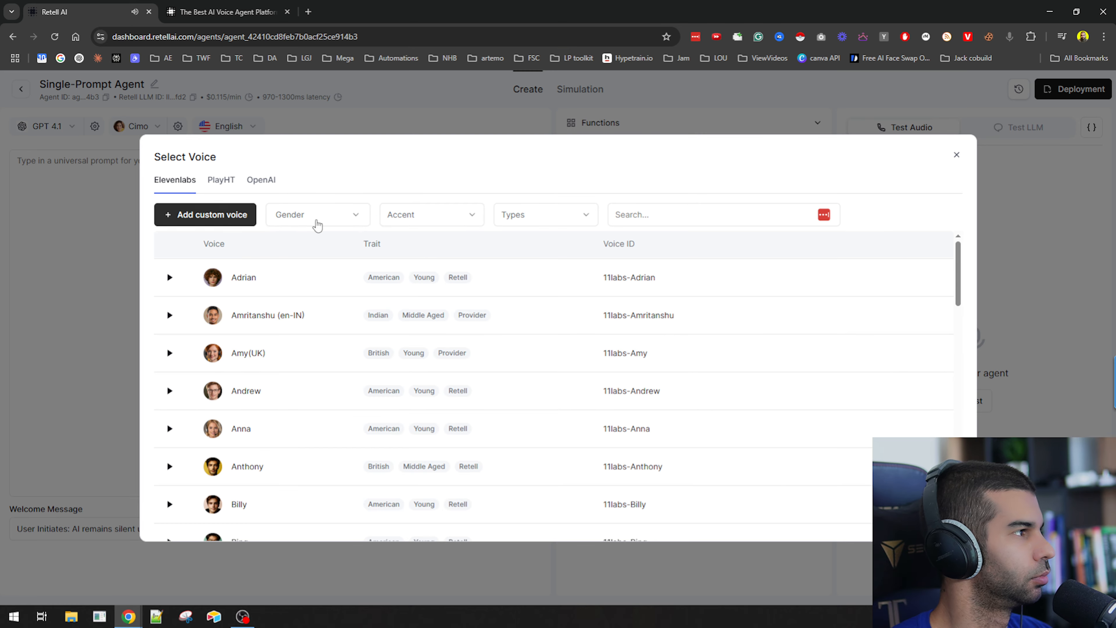
Browse the ElevenLabs voice list and its accent filter options.
left_click(859, 117)
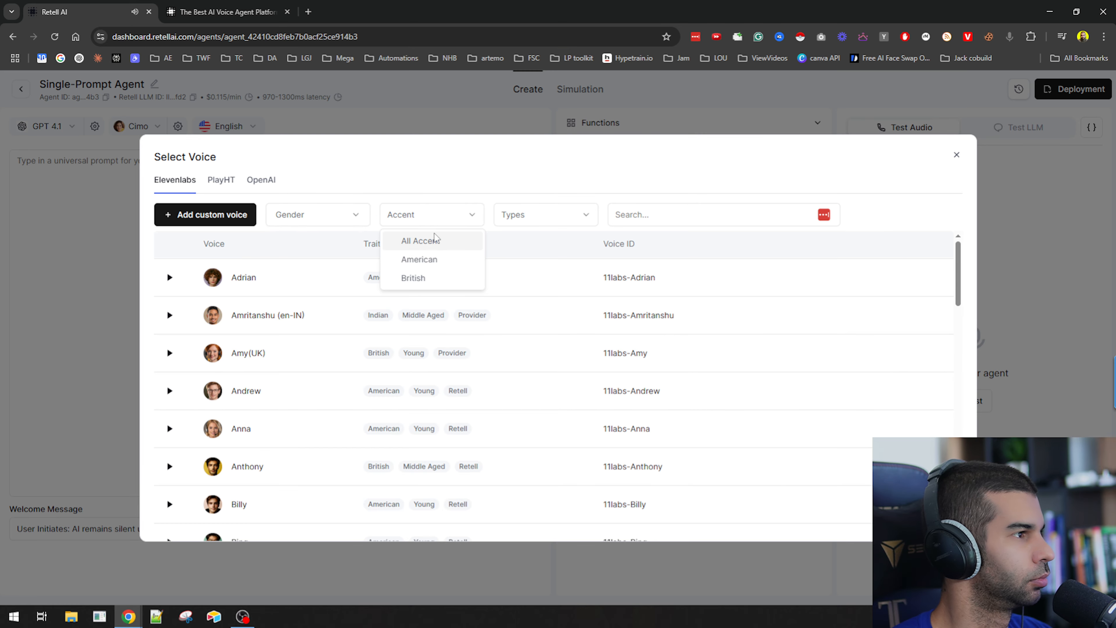
left_click(550, 192)
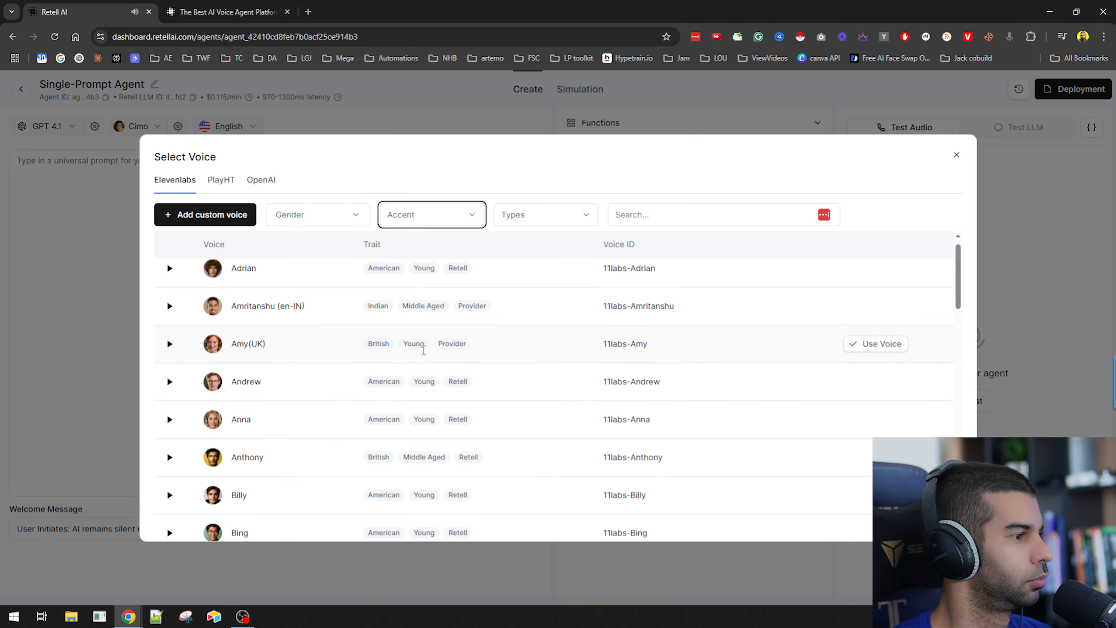
scroll(872, 307, "down", 2)
scroll(872, 308, "up", 2)
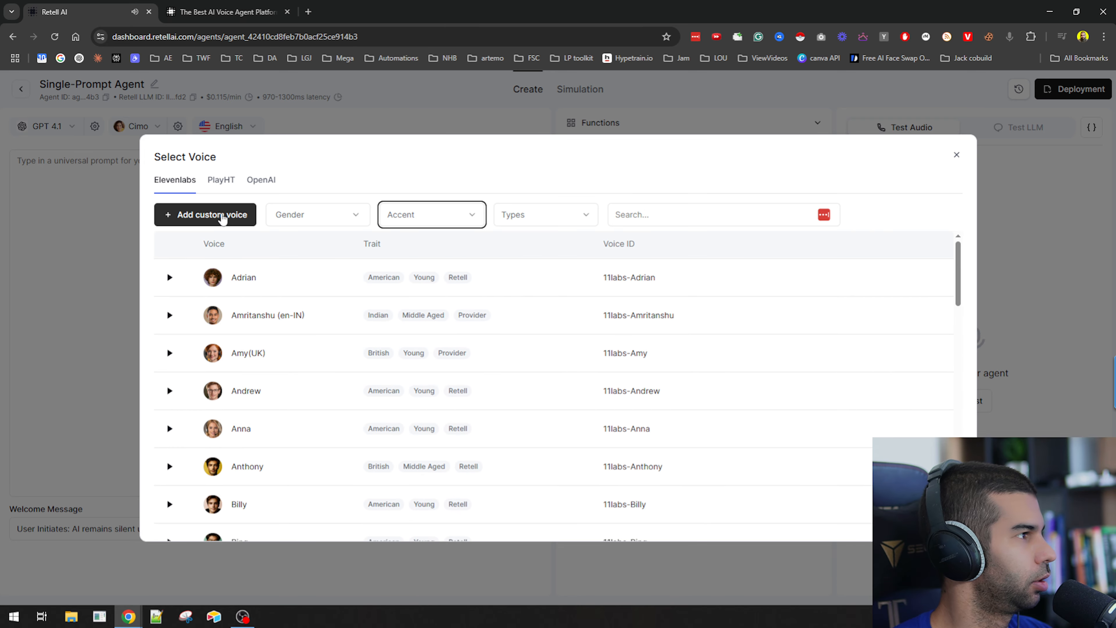
Explore the custom voice options, including voice cloning and the ElevenLabs community voice library, then cancel the dialog.
left_click(229, 218)
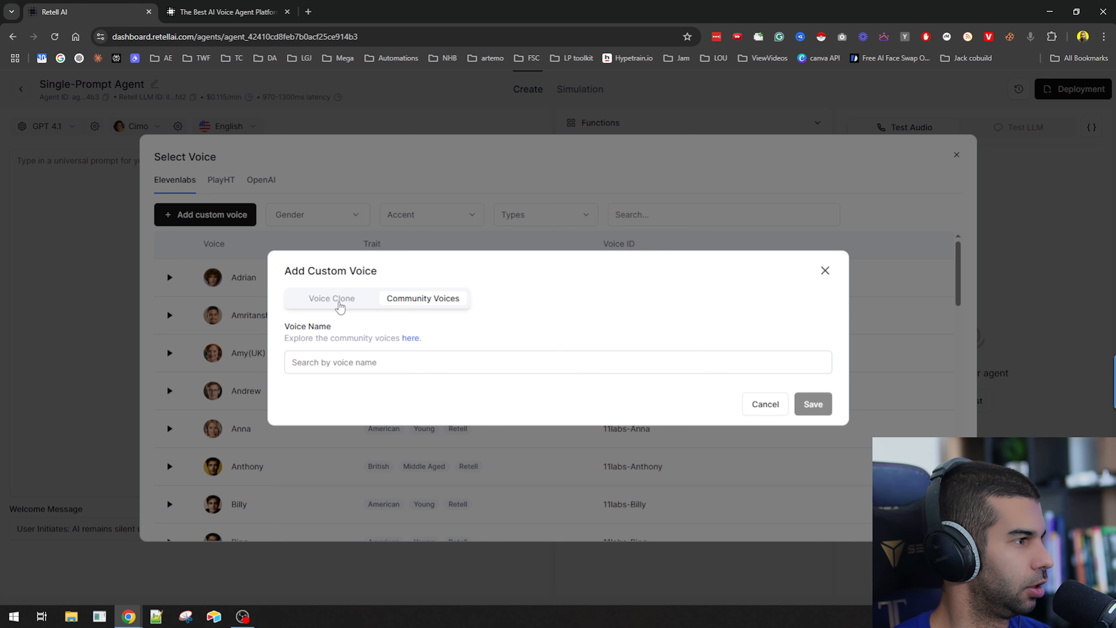
left_click(337, 302)
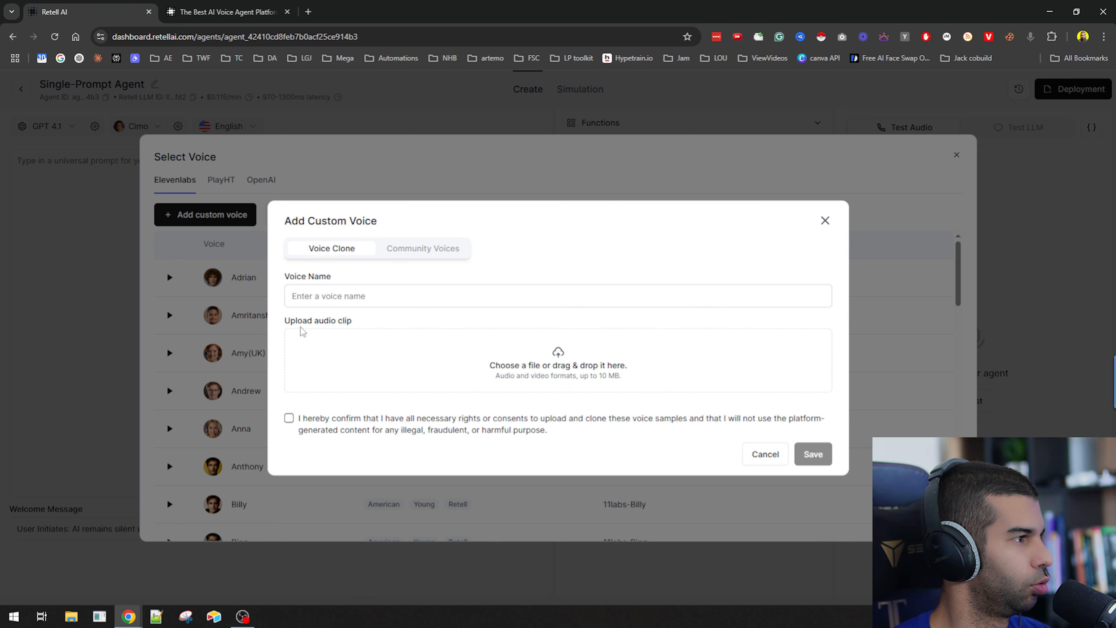
left_click_drag(297, 323, 346, 322)
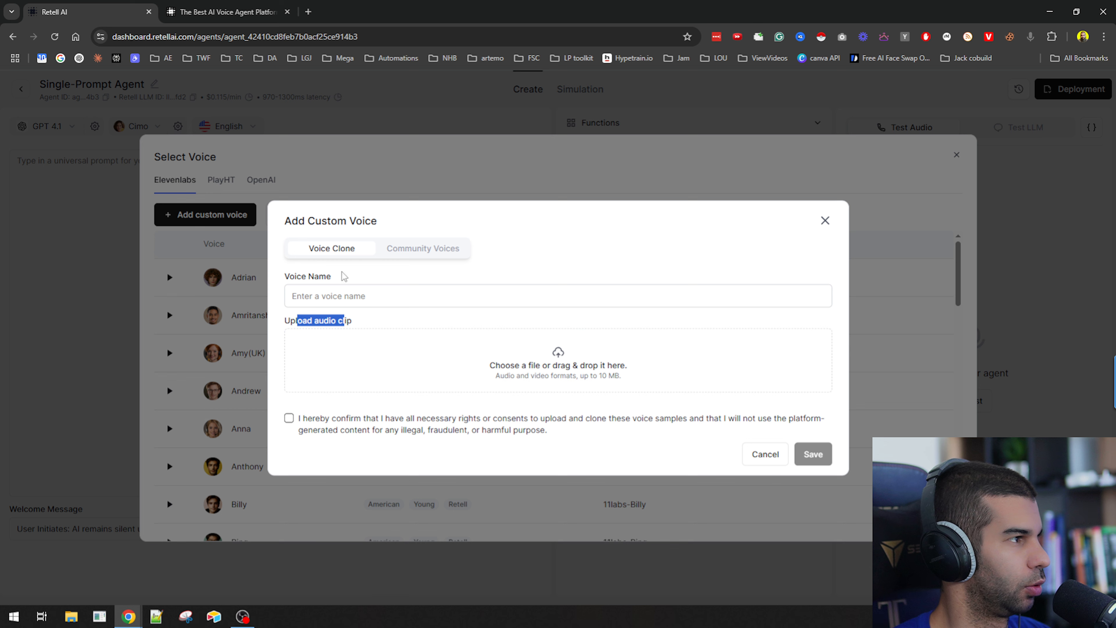
left_click_drag(315, 220, 347, 221)
left_click(407, 251)
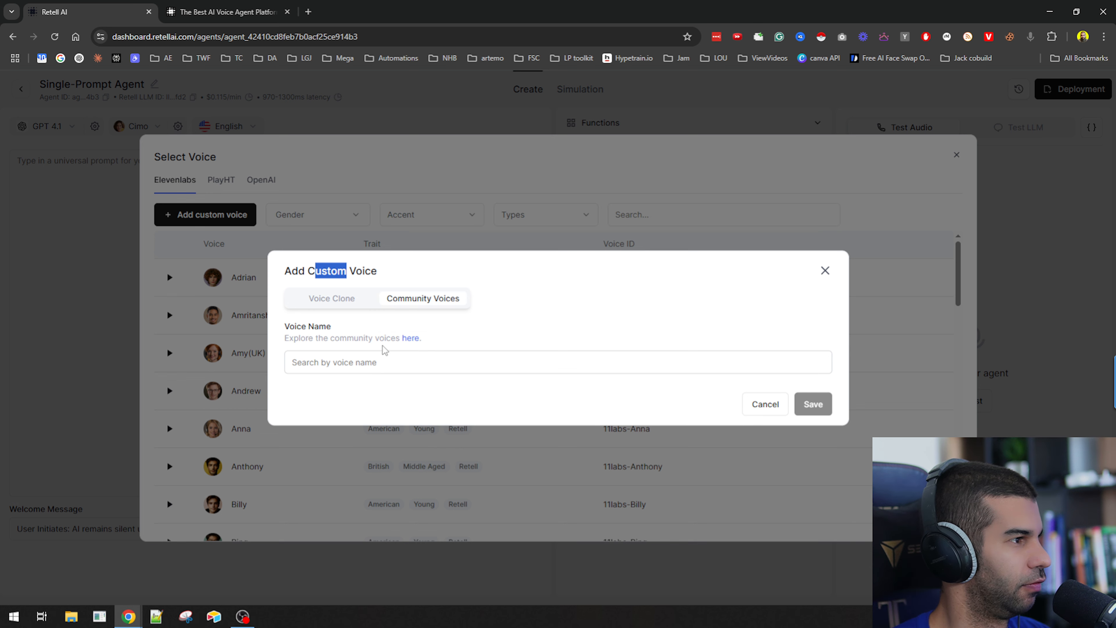
left_click(411, 339)
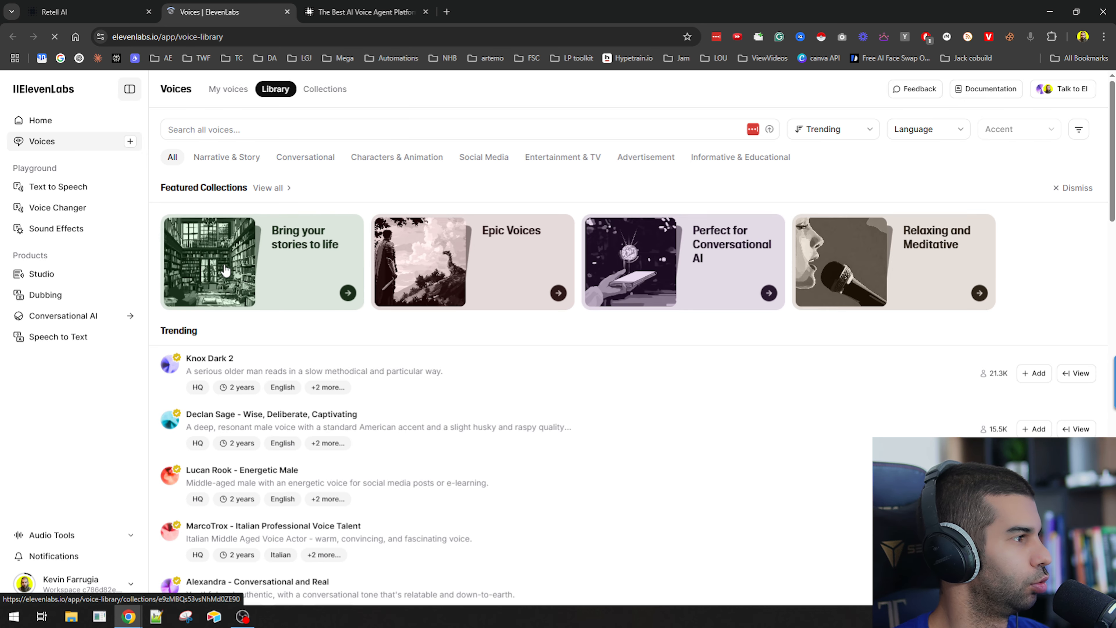
scroll(218, 213, "down", 4)
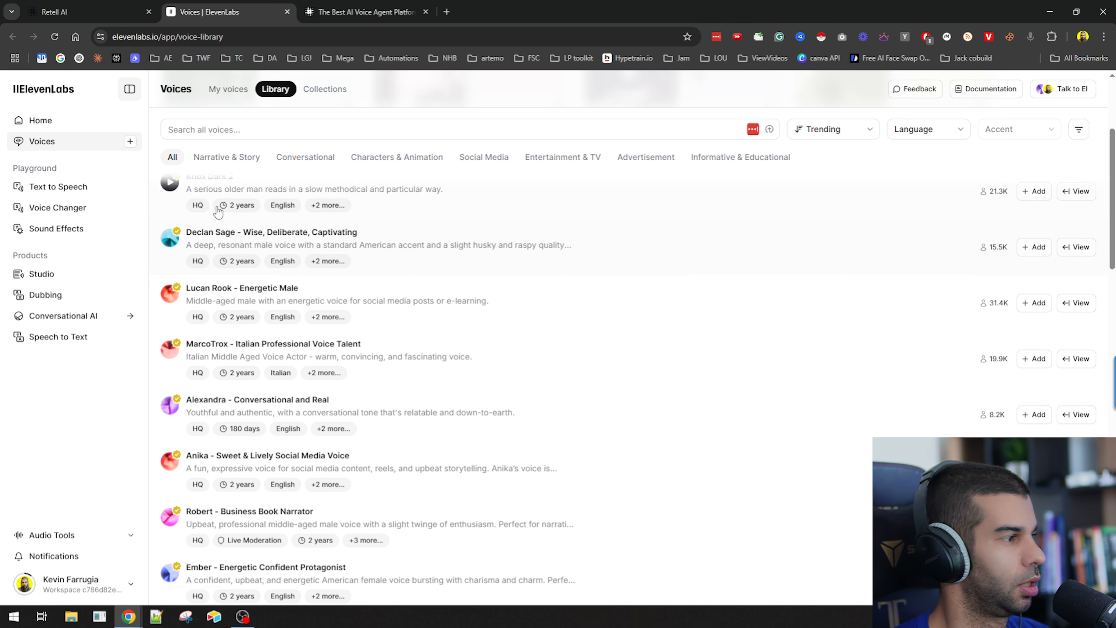
scroll(290, 361, "down", 8)
scroll(286, 359, "up", 12)
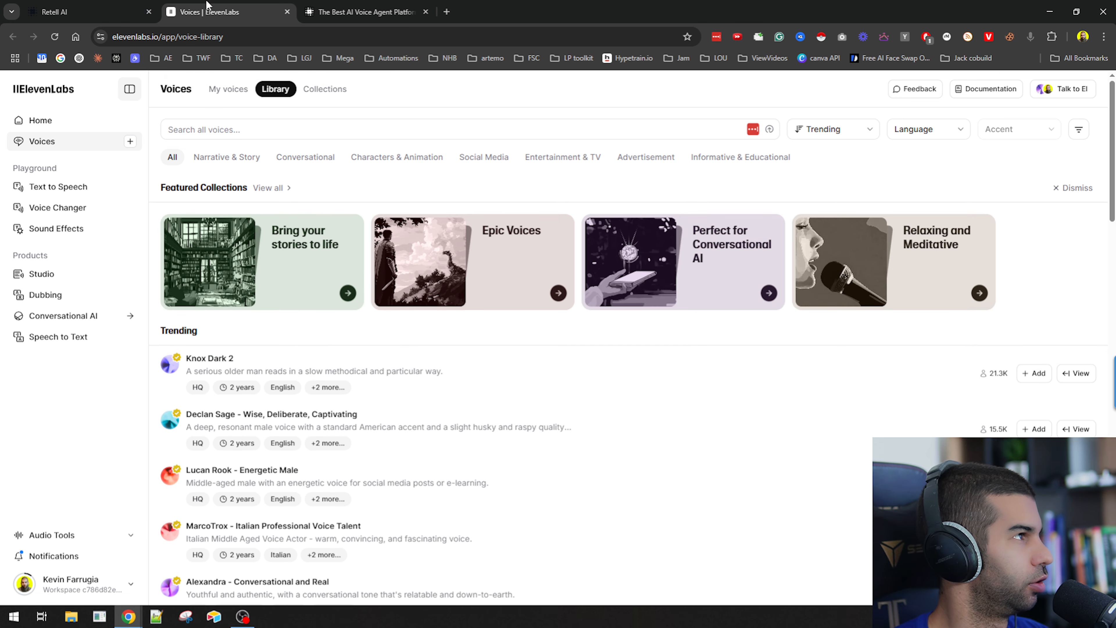
left_click(88, 12)
left_click(765, 404)
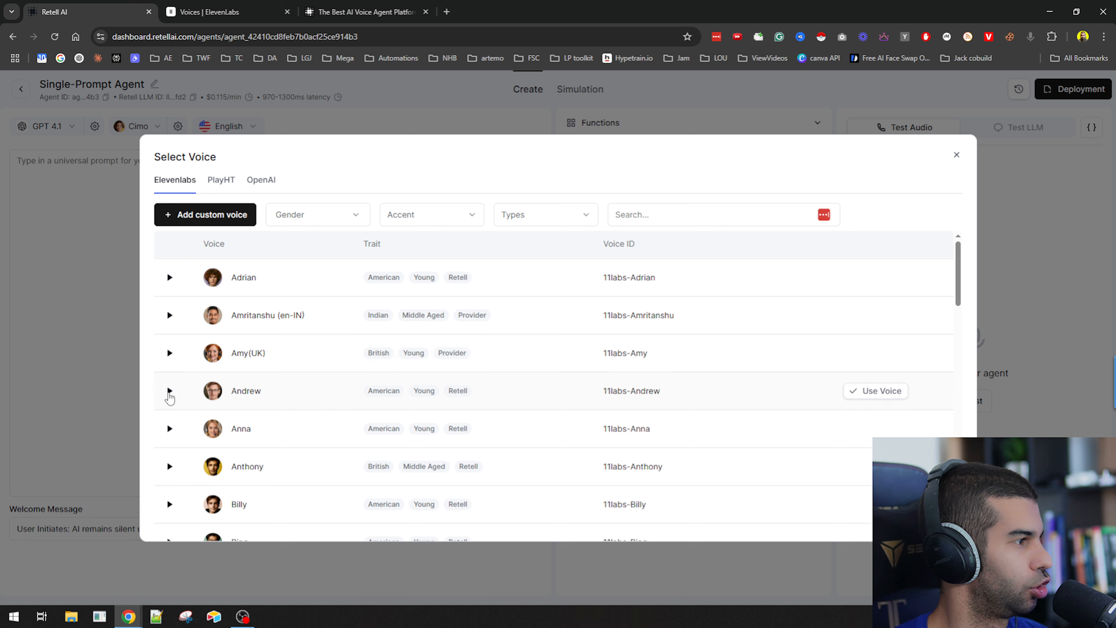
Preview the Andrew voice and use it for the agent.
left_click(169, 393)
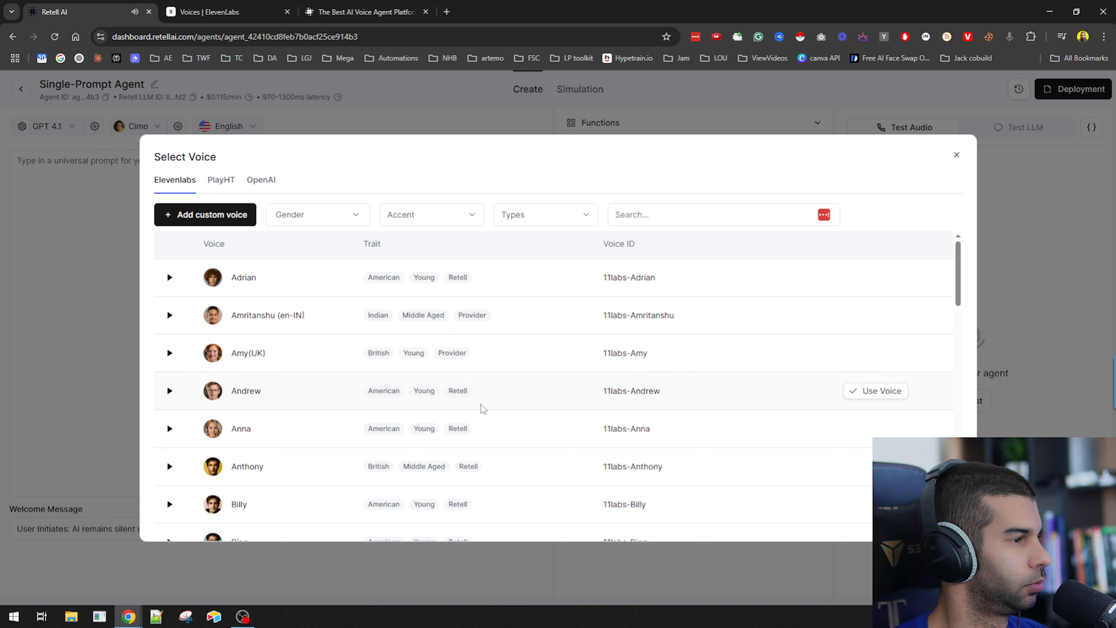
left_click(876, 393)
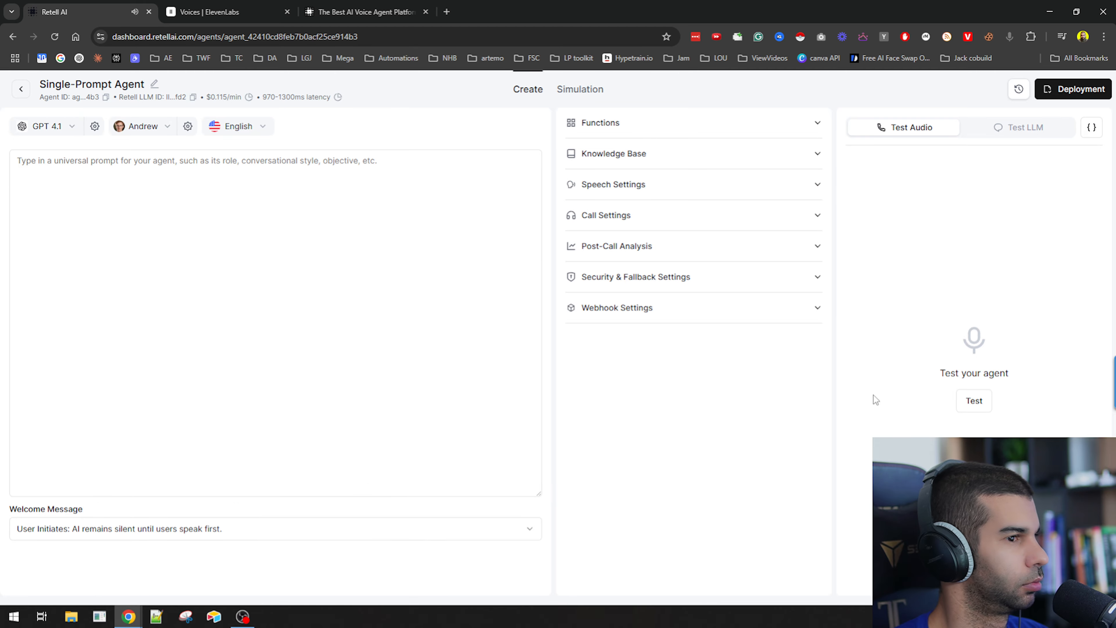
Browse the PlayHT and OpenAI voice lists, then keep Andrew as the agent's voice.
left_click(138, 131)
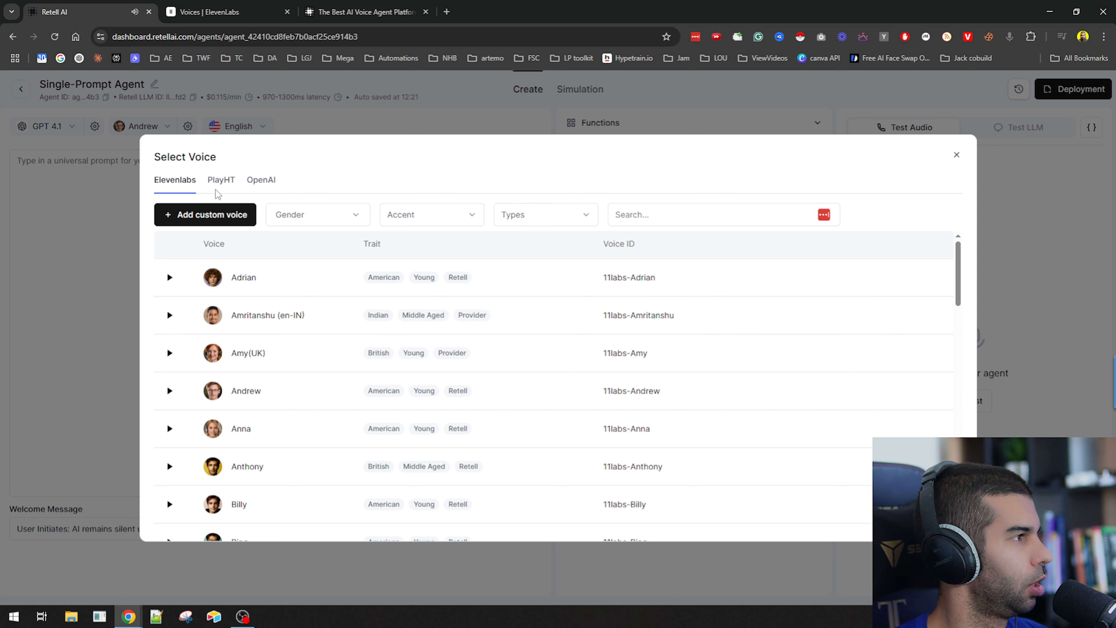
left_click(221, 180)
left_click(261, 181)
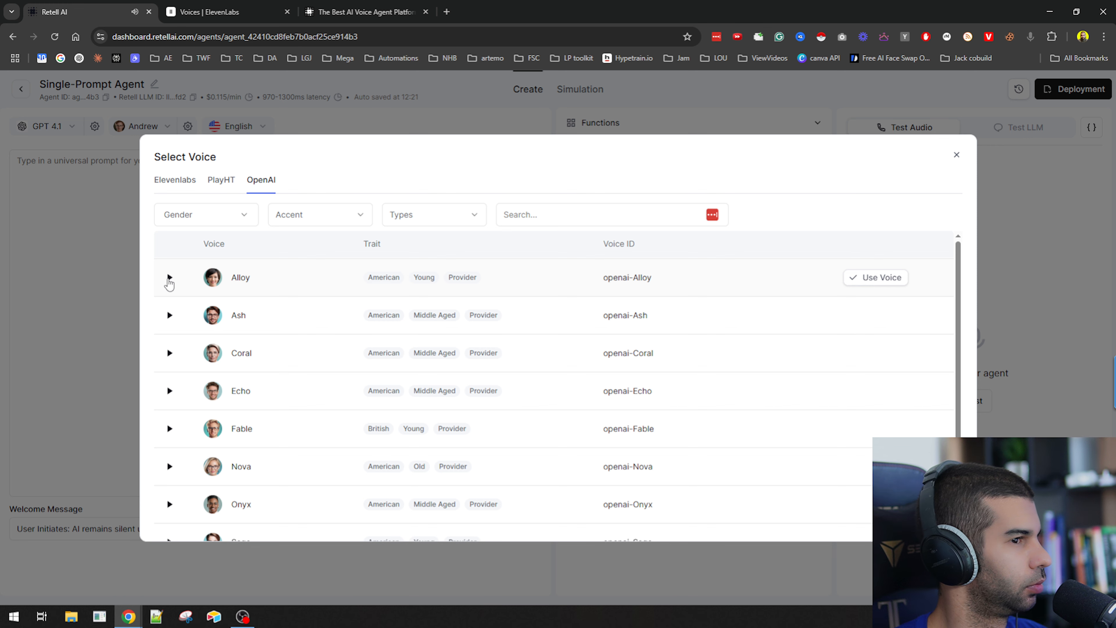
left_click(180, 179)
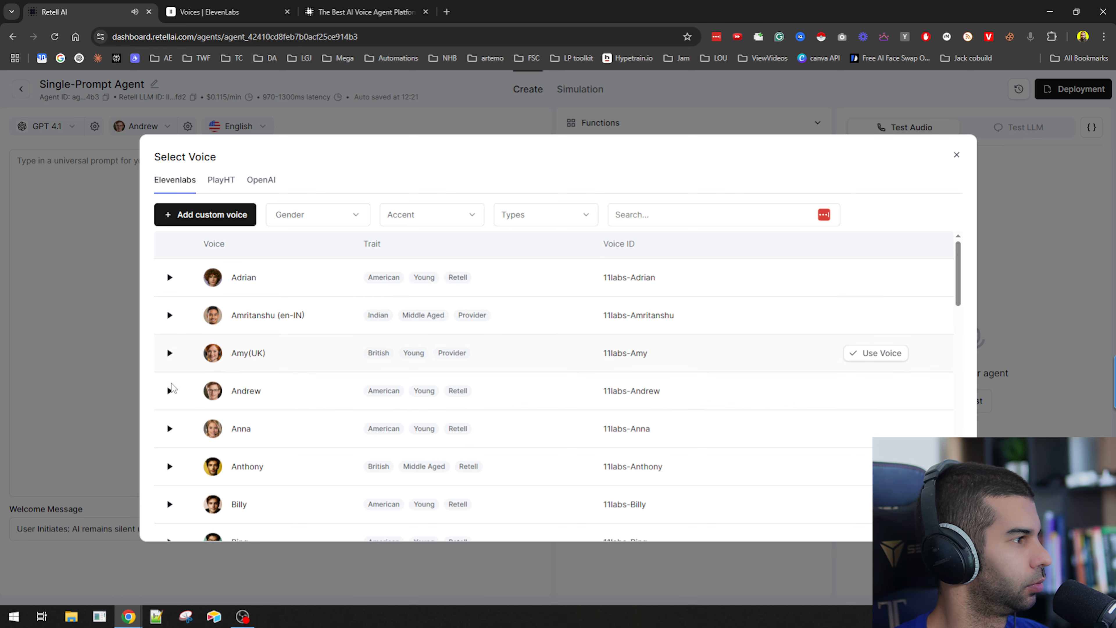
left_click(885, 392)
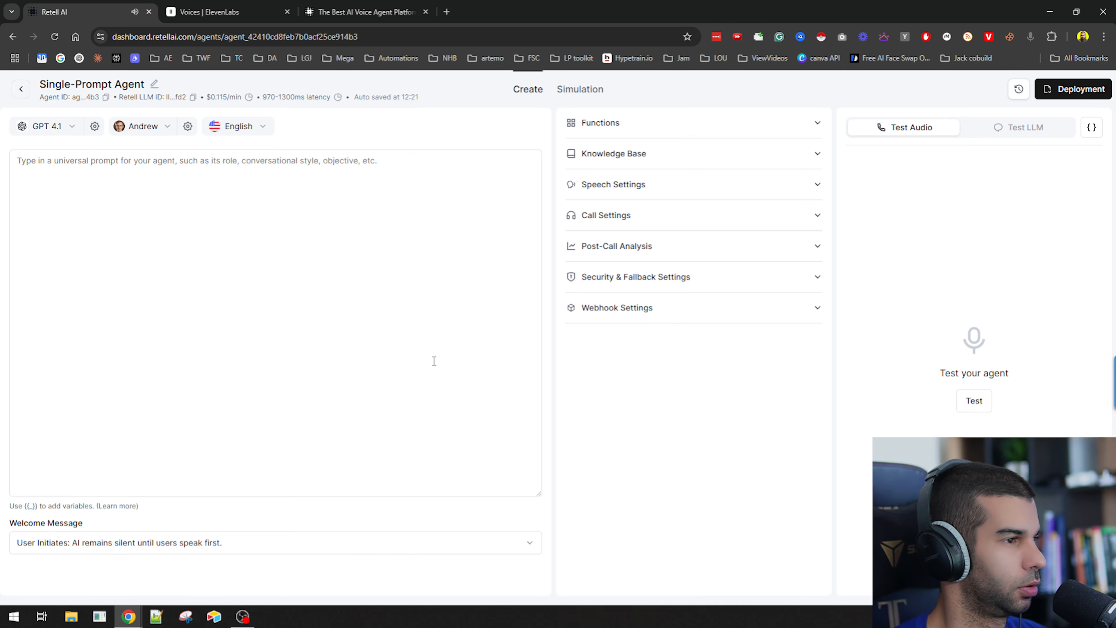
Set the agent's language to English (Australia).
left_click(262, 126)
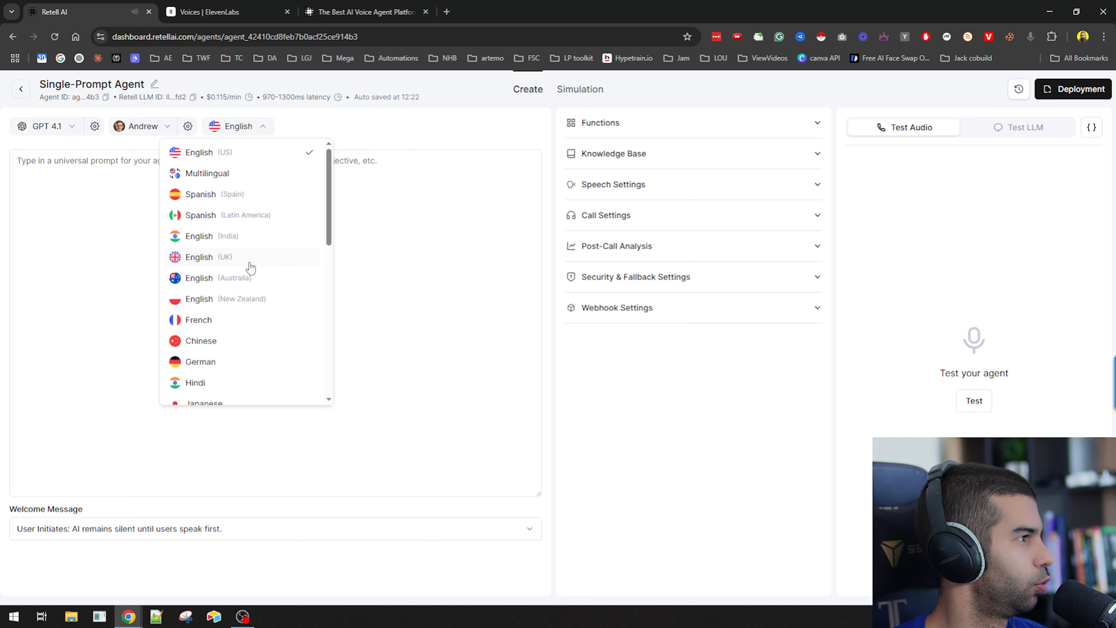
left_click(250, 279)
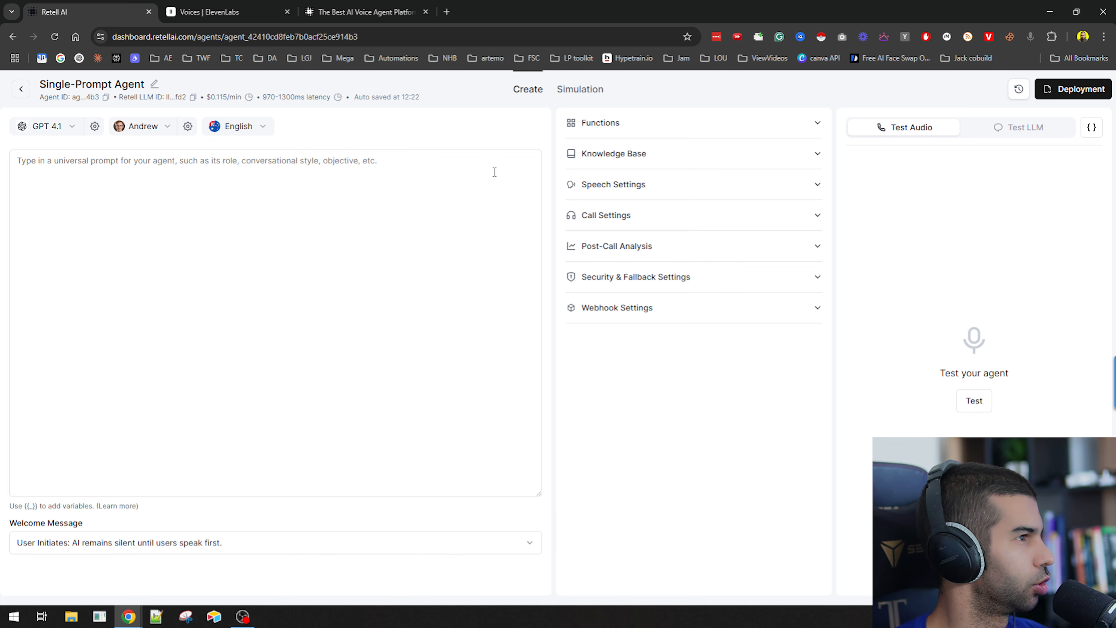
Open the dynamic variables documentation linked under the prompt box.
left_click(126, 186)
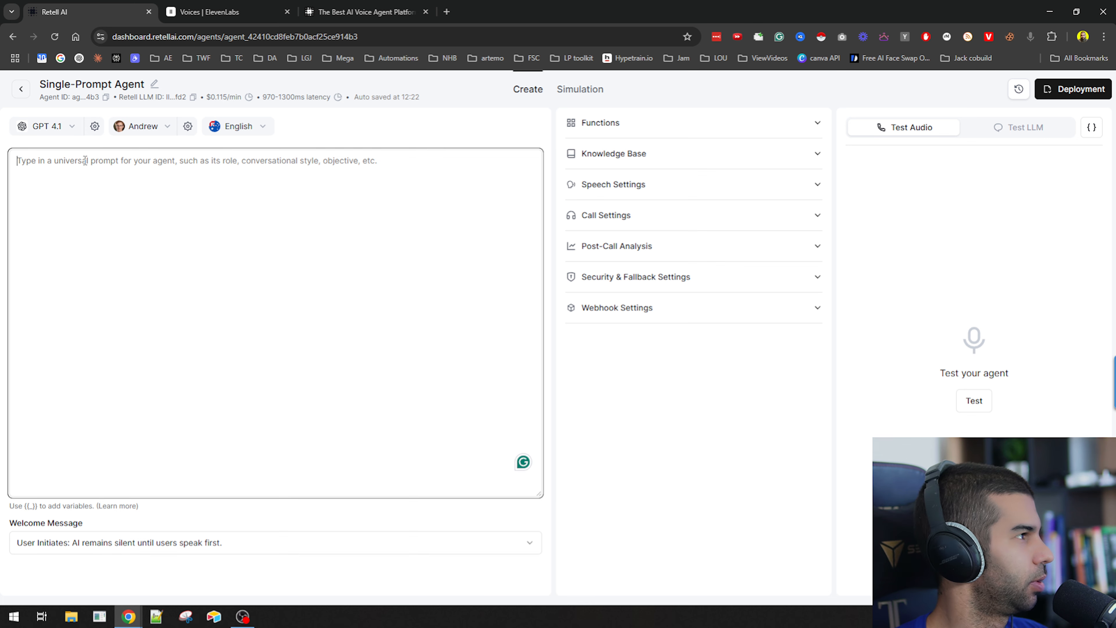
left_click(48, 520)
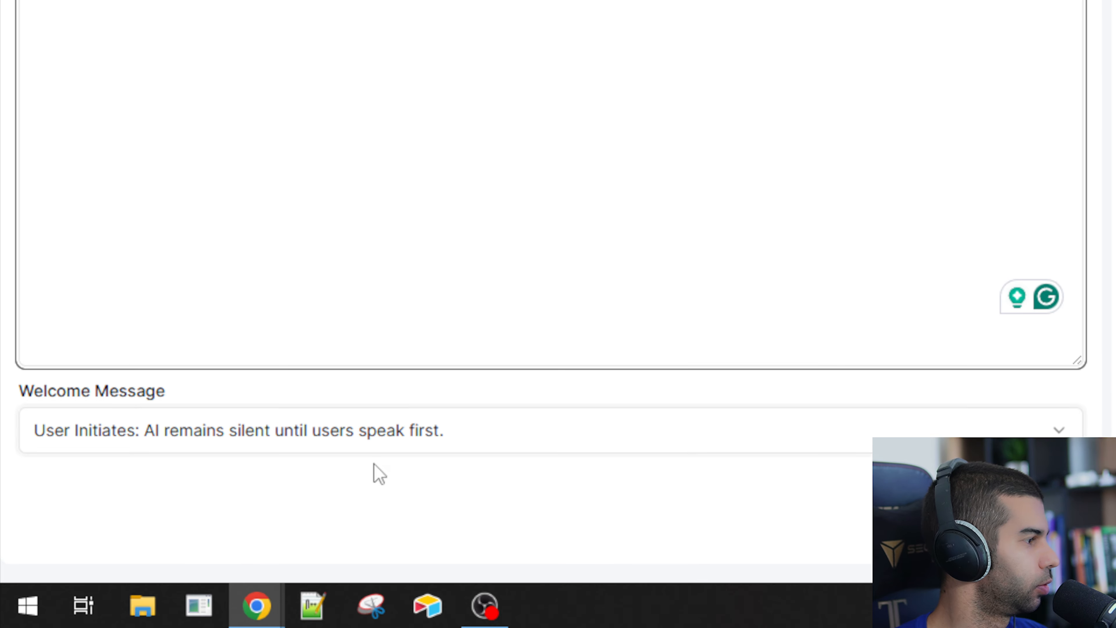
left_click(85, 203)
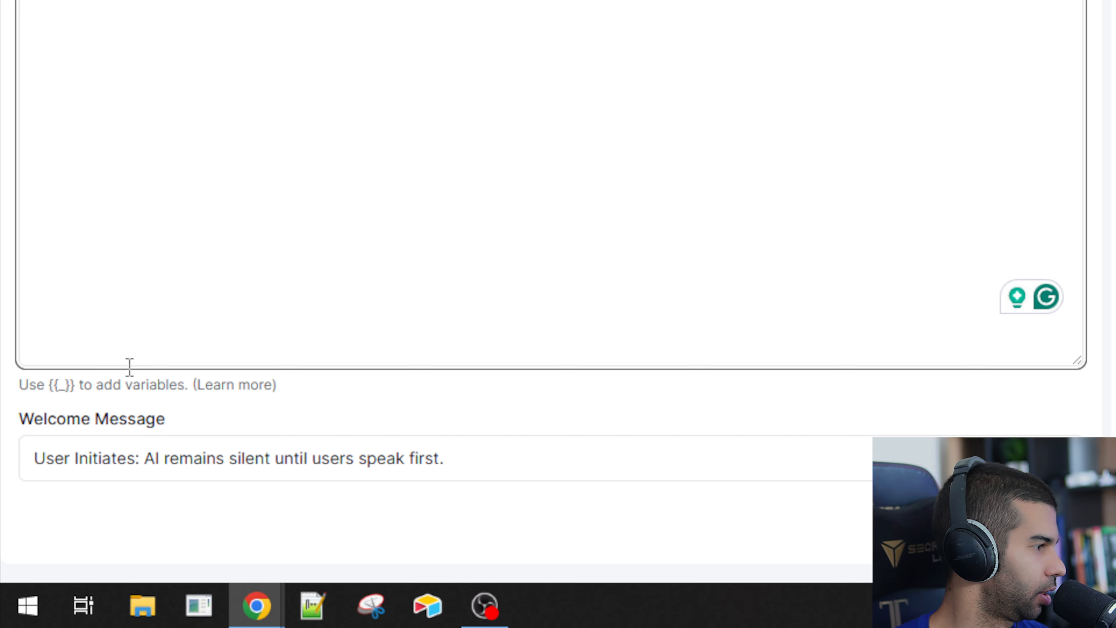
left_click(219, 390)
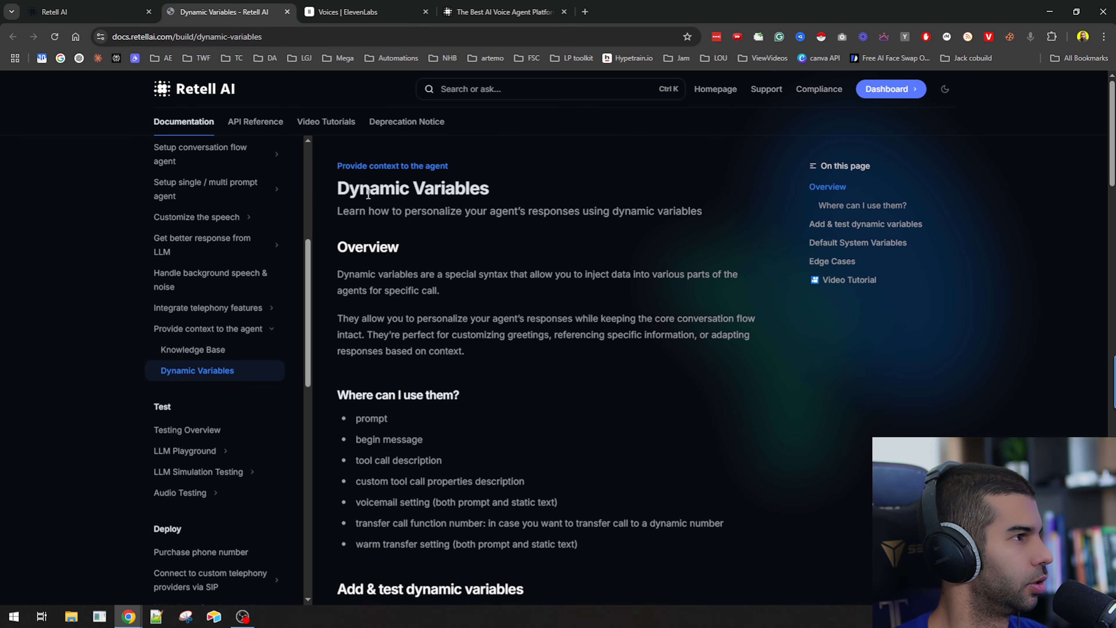
Read the Dynamic Variables documentation on where they can be used and how to test them.
left_click_drag(369, 211, 591, 211)
left_click(471, 214)
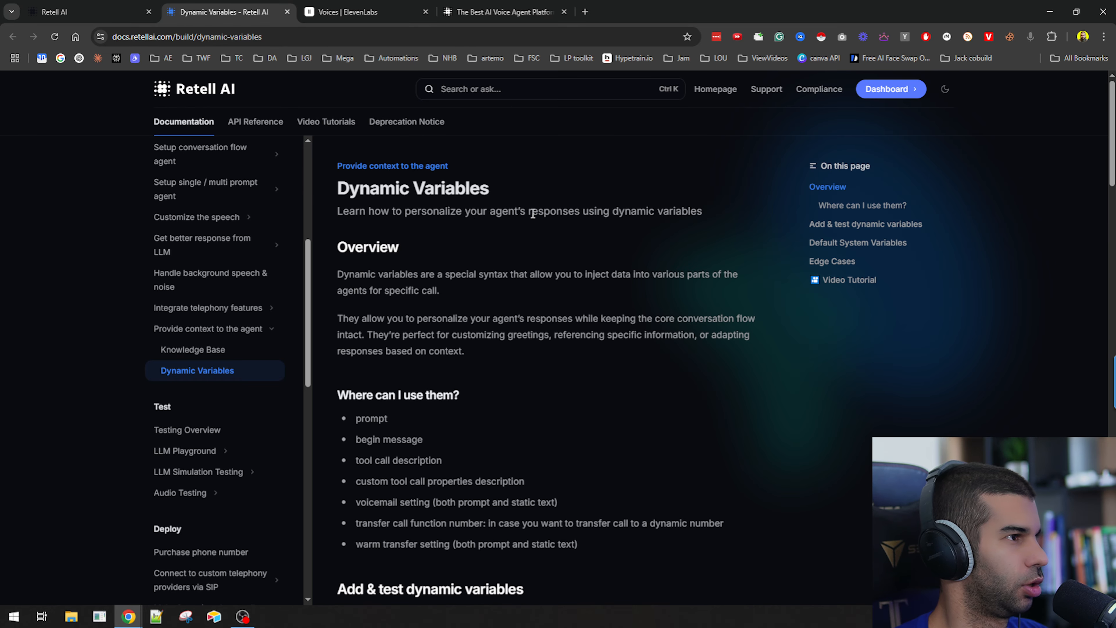
scroll(656, 210, "down", 4)
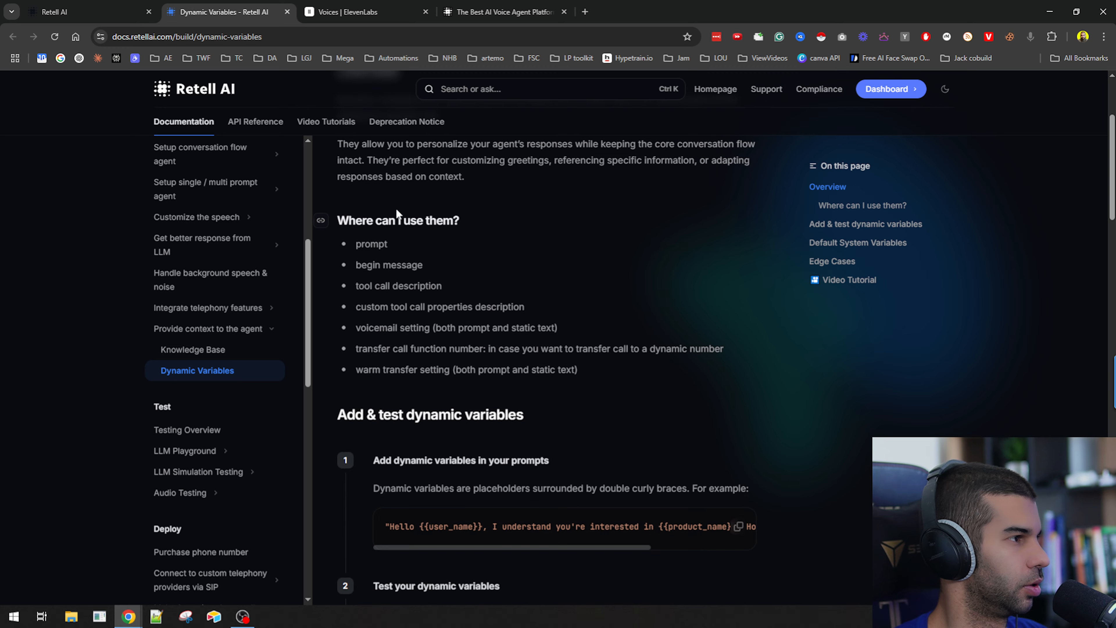
left_click_drag(350, 222, 453, 221)
scroll(369, 193, "down", 1)
left_click_drag(365, 192, 568, 317)
scroll(466, 273, "down", 6)
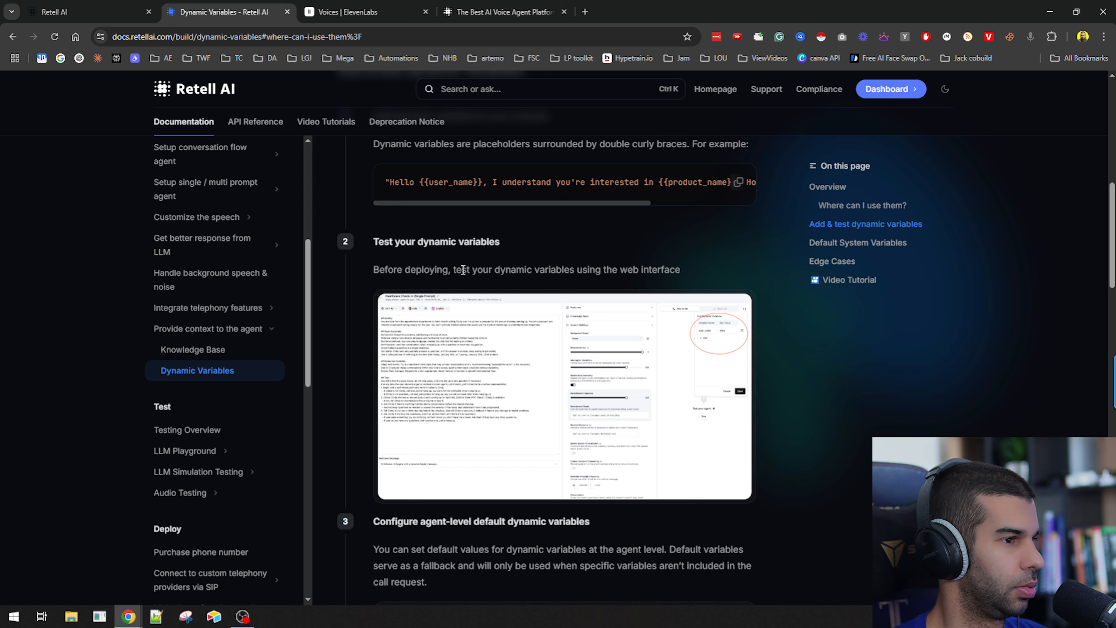
left_click(473, 348)
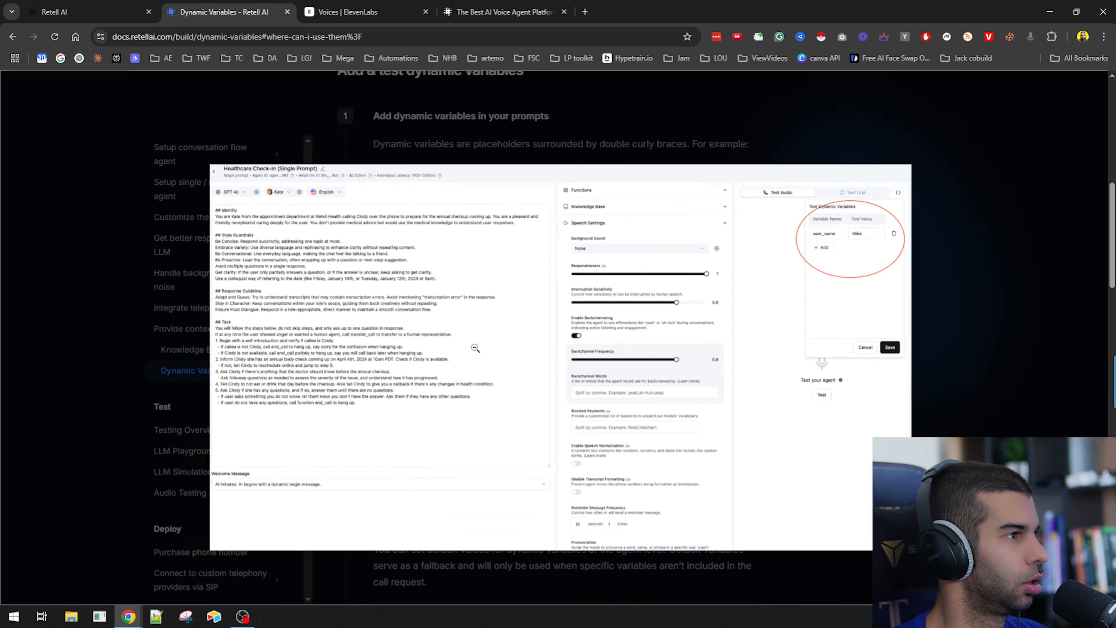
left_click(912, 182)
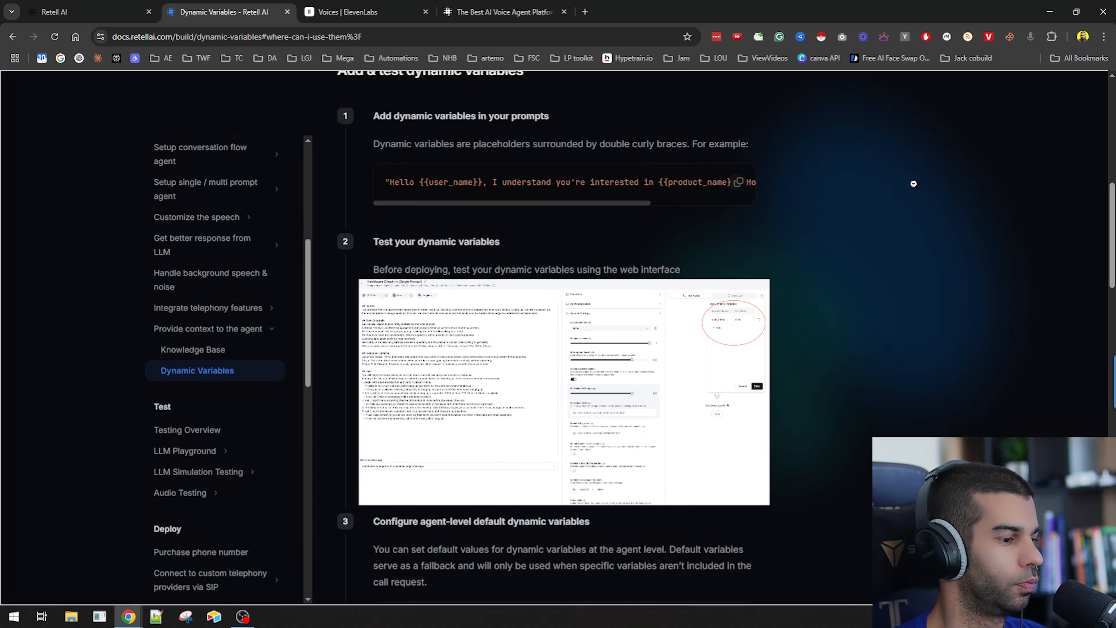
left_click(913, 184)
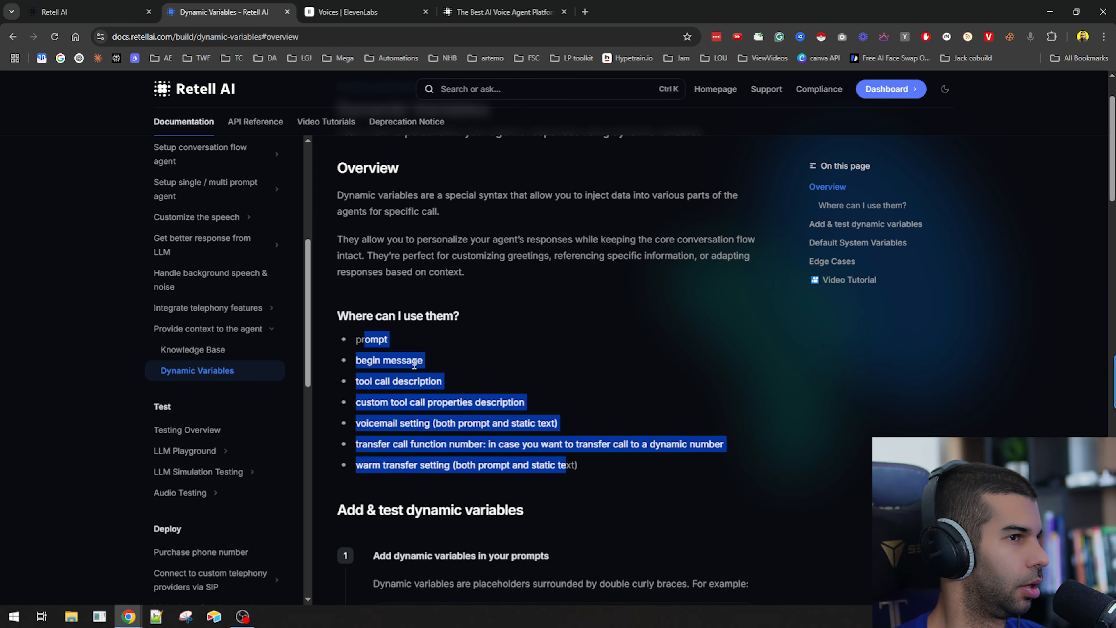
left_click(466, 364)
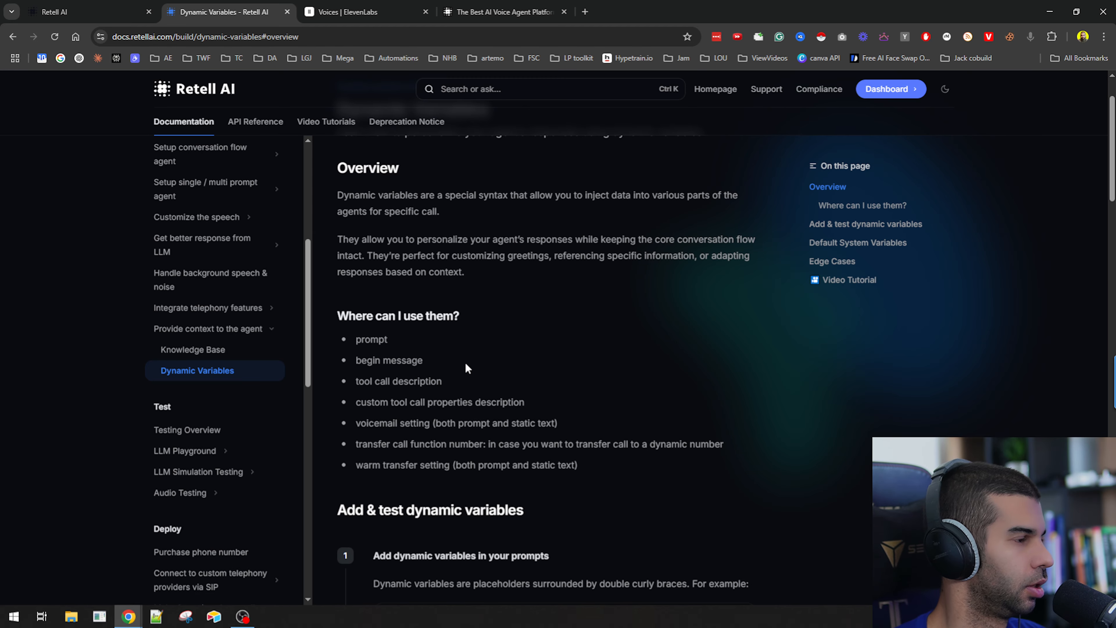
Open the agent's dynamic variables test panel and close it without adding variables.
left_click(123, 13)
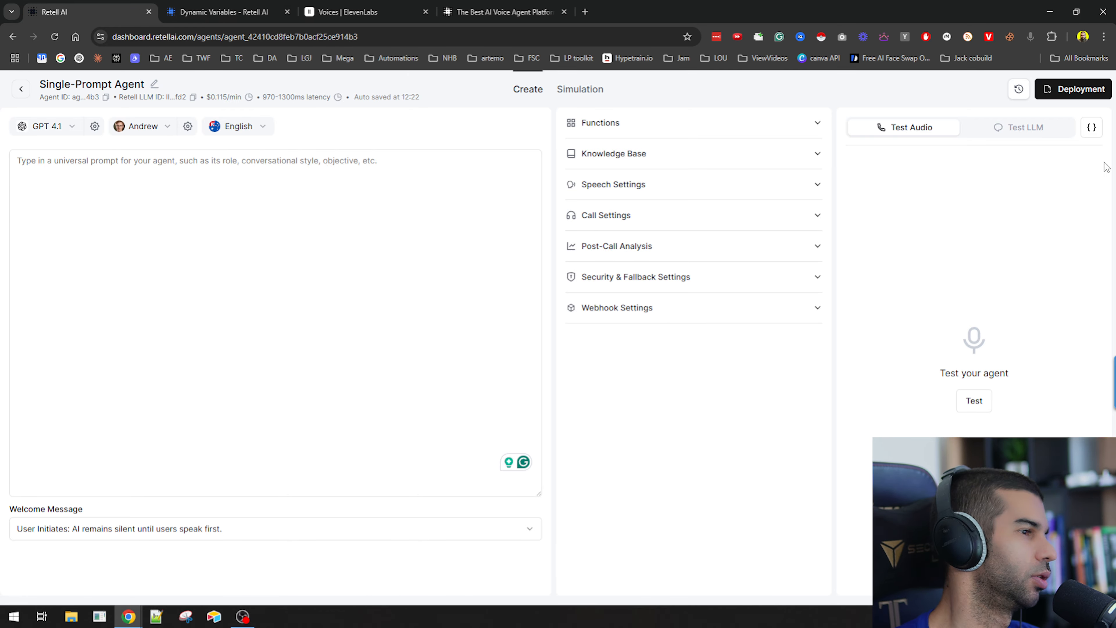
left_click(1091, 128)
left_click_drag(832, 159, 913, 159)
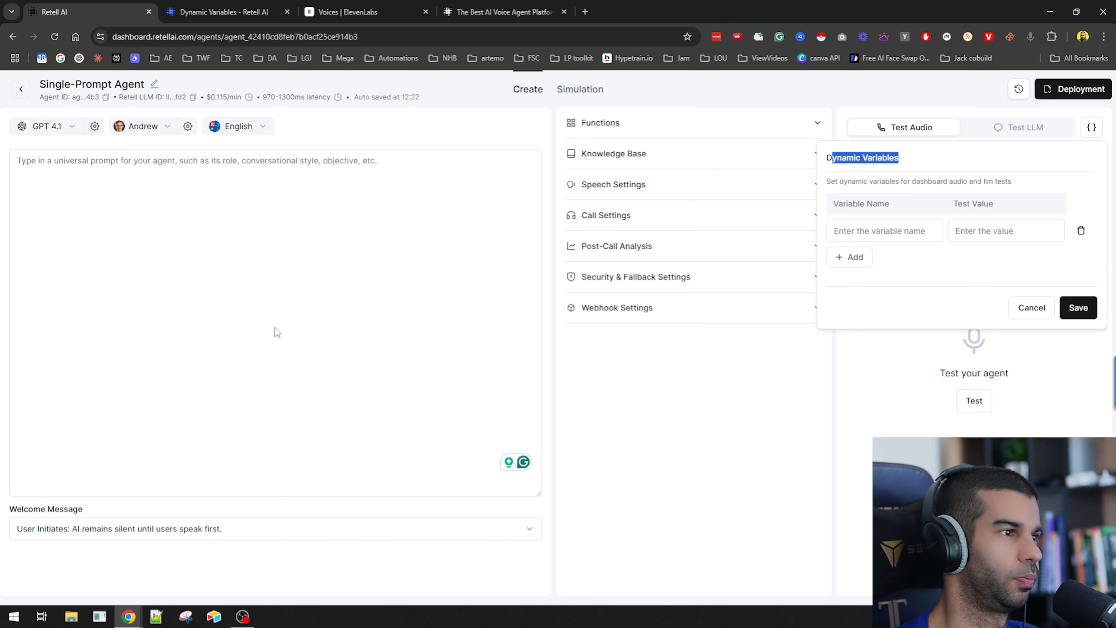
left_click(237, 330)
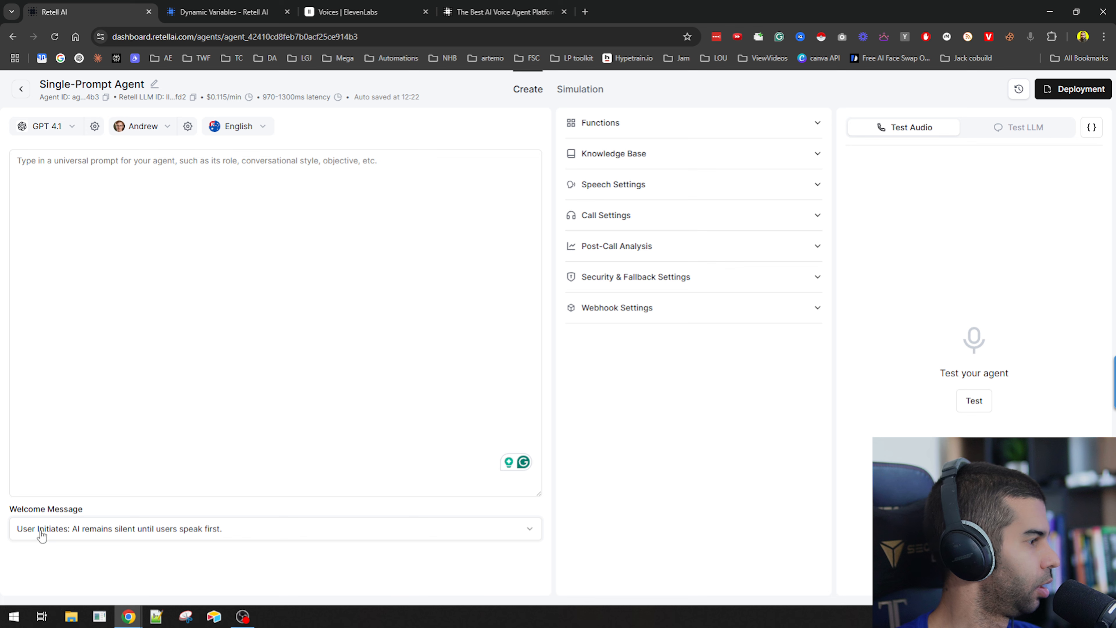
Set the welcome message to AI Initiates: AI begins with your defined begin message.
left_click(134, 529)
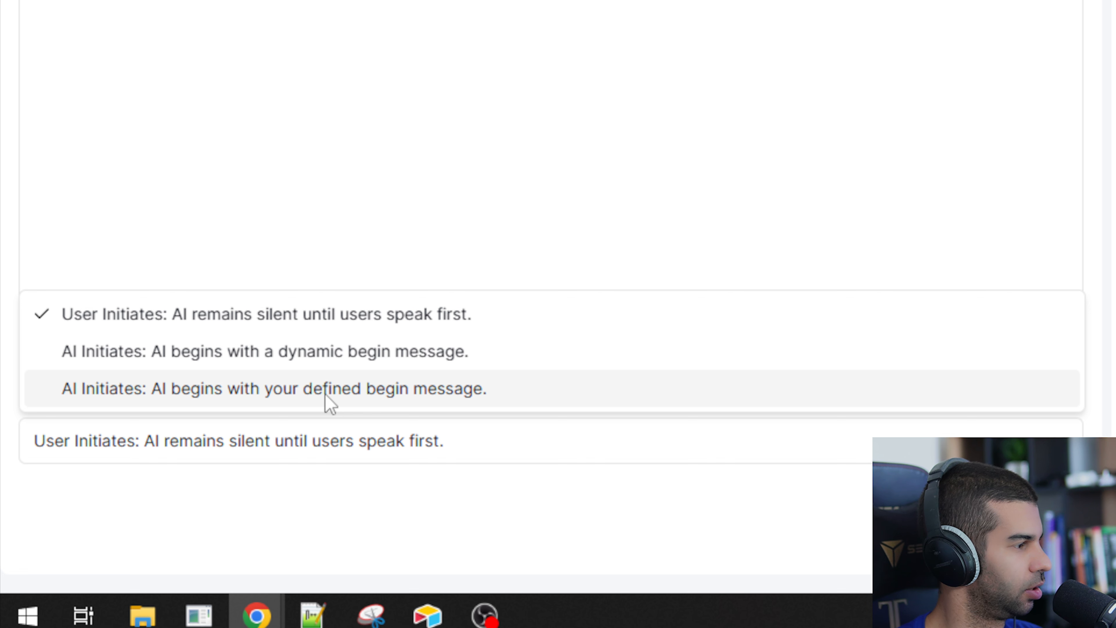
left_click(326, 395)
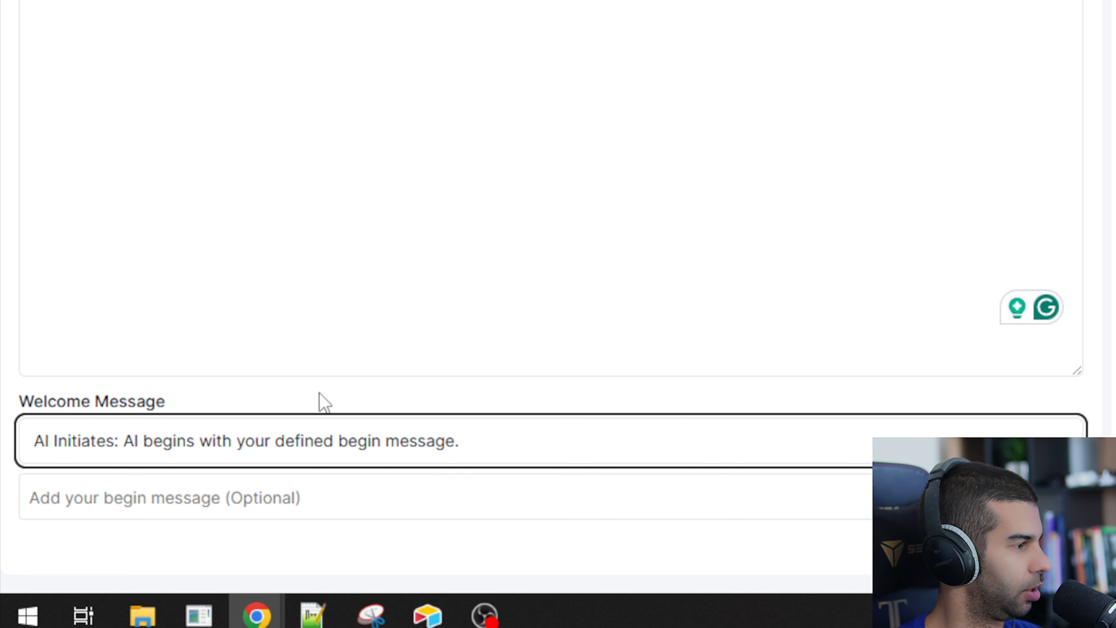
Set the begin message to "Hello, how can I help you today?".
left_click(227, 442)
left_click(217, 500)
left_click(263, 499)
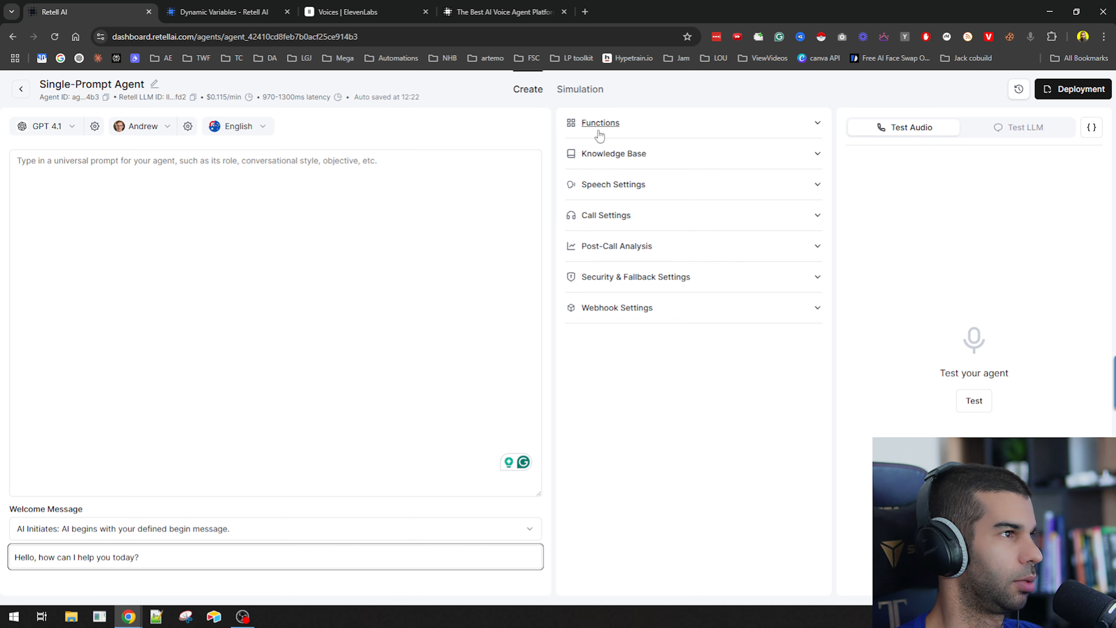
Expand the Functions, Knowledge Base and Speech Settings sections and read the Functions description.
left_click(694, 155)
left_click(680, 129)
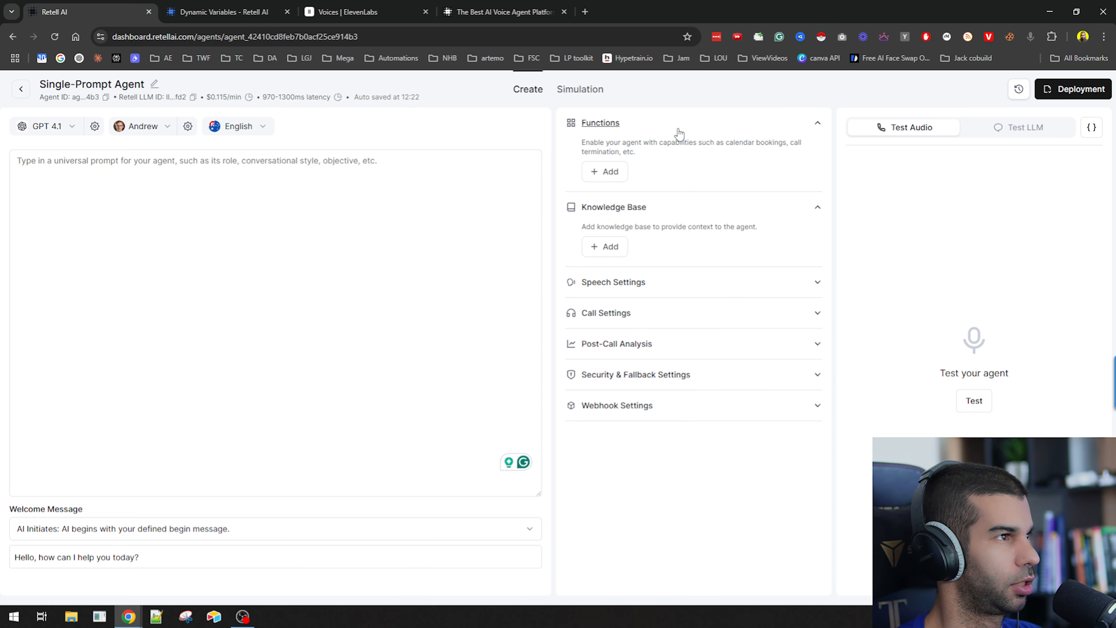
left_click(678, 287)
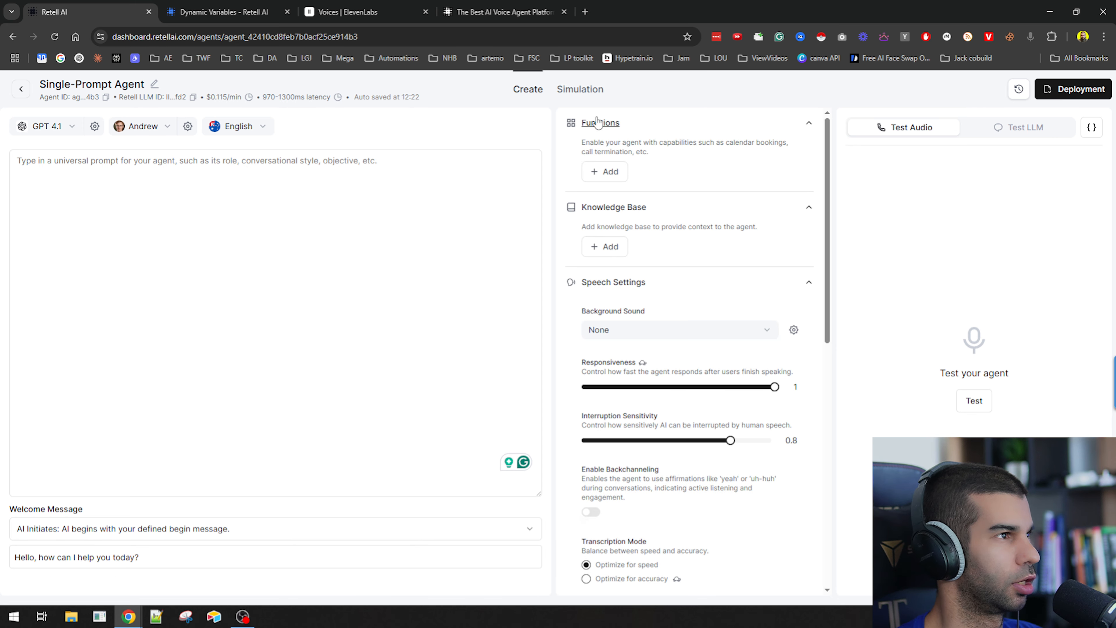
left_click_drag(585, 142, 762, 142)
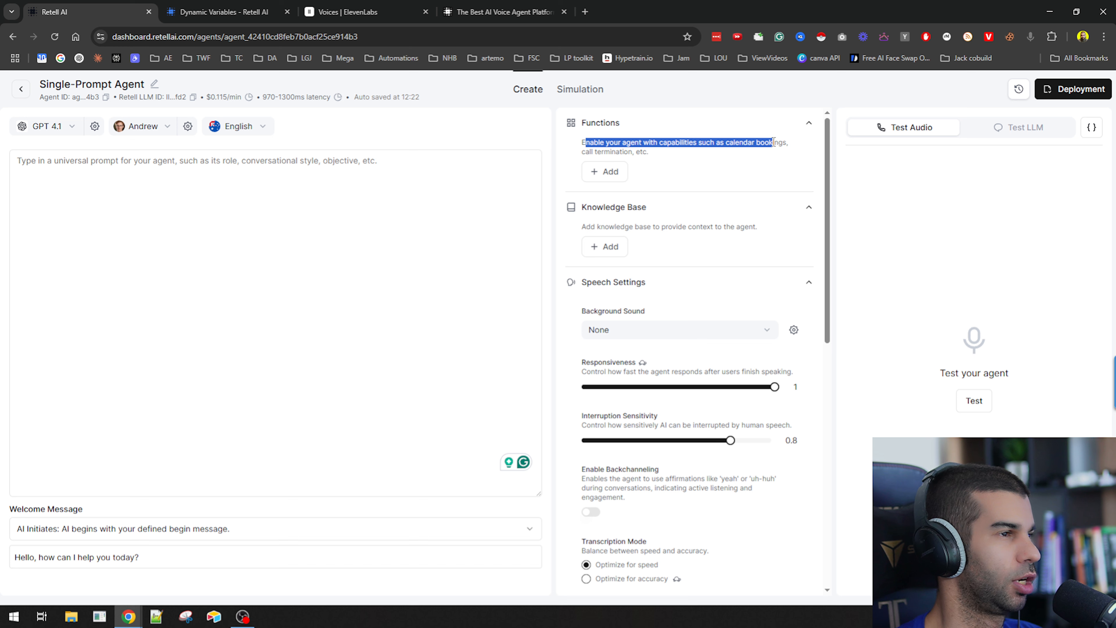
left_click(615, 151)
left_click_drag(591, 152, 624, 152)
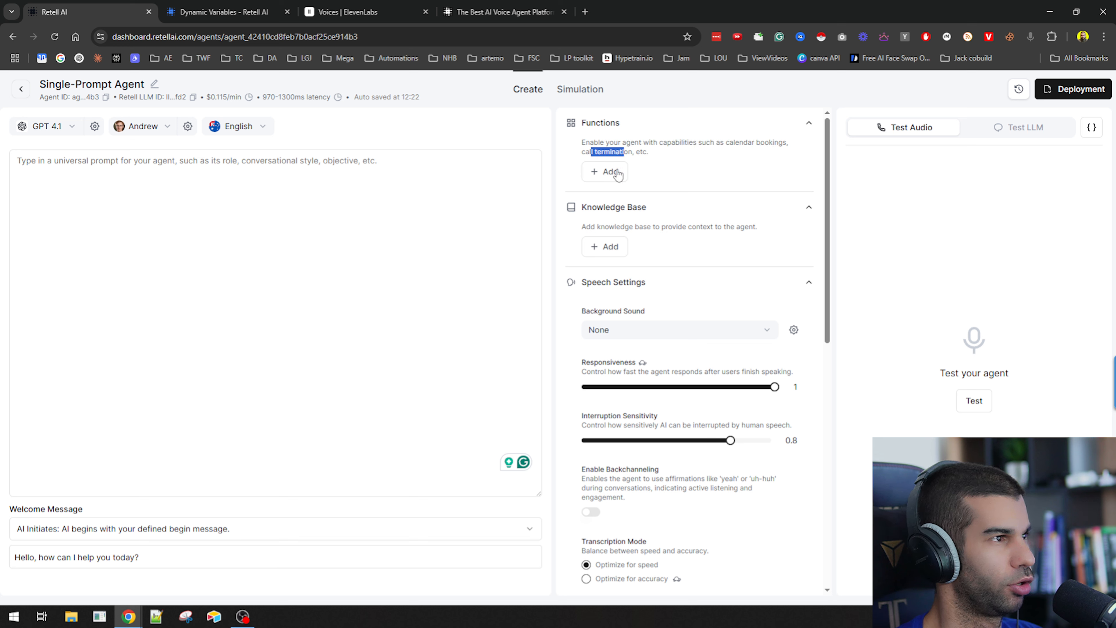
Add an End Call function described as "this happens when the user says goodbye, thank you for all your help, etc. it should be clear the user wants to end the call".
left_click(609, 173)
left_click(669, 209)
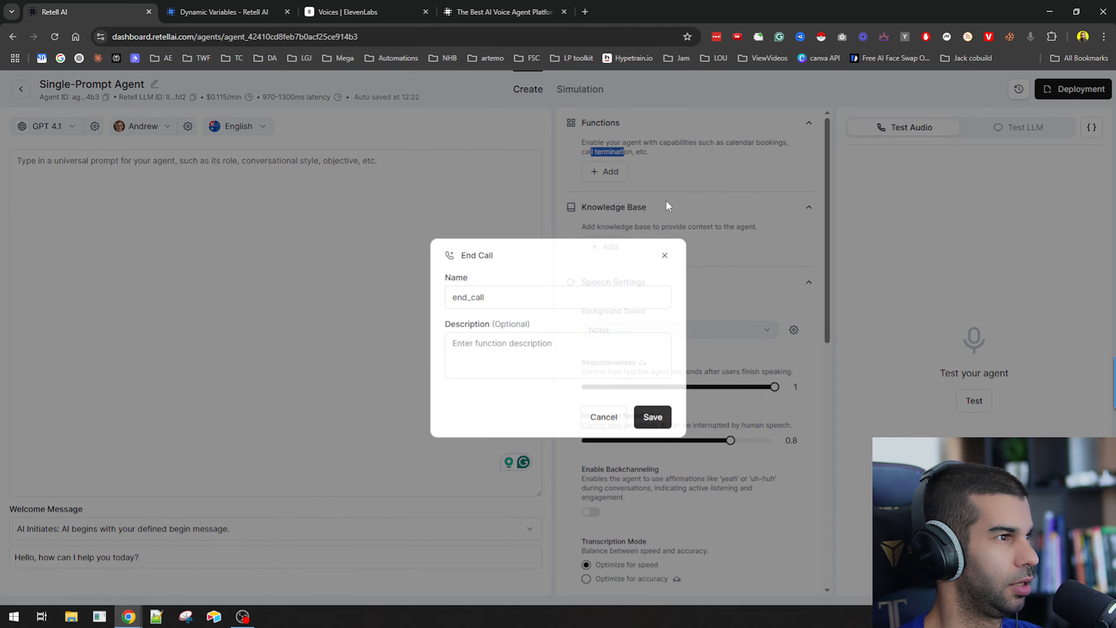
left_click(482, 352)
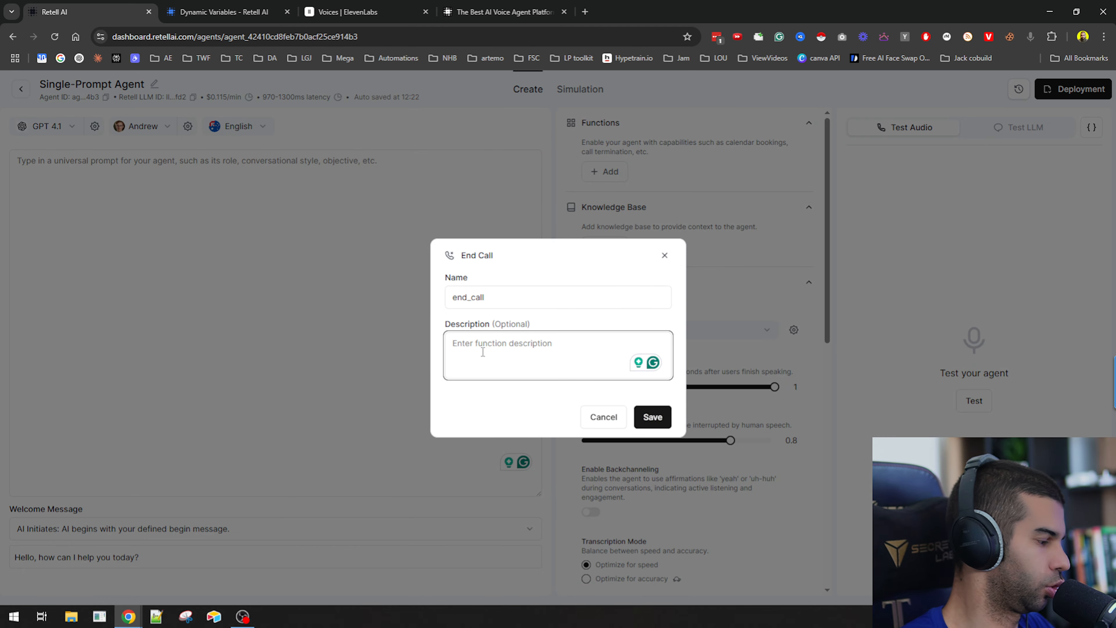
type("this is")
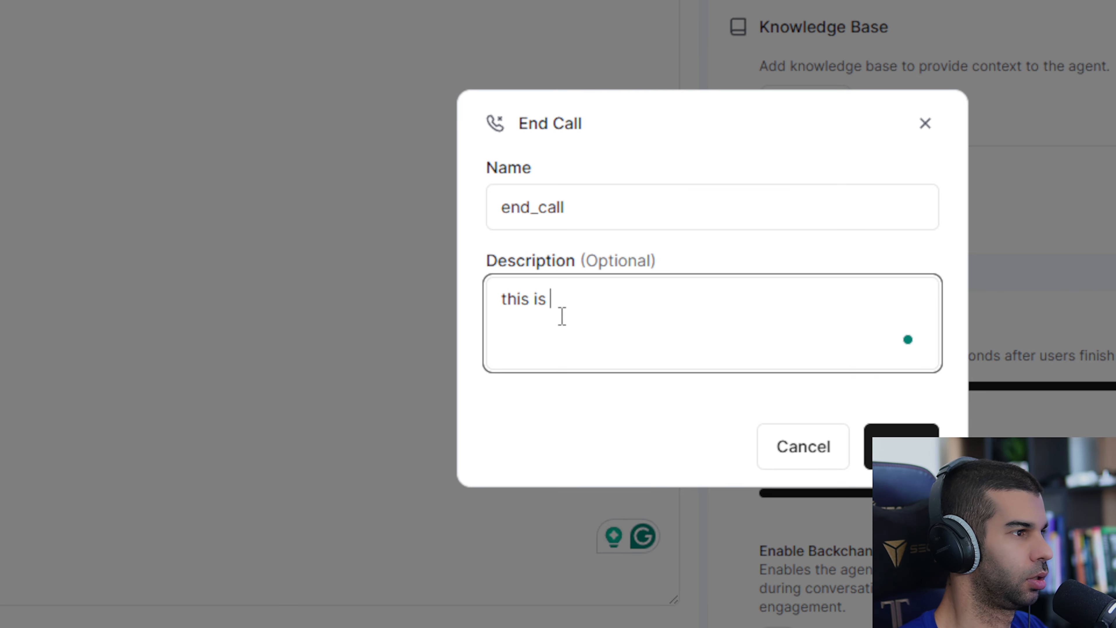
key("BackSpace")
type("hap")
key("BackSpace")
key("BackSpace")
key("BackSpace")
key("BackSpace")
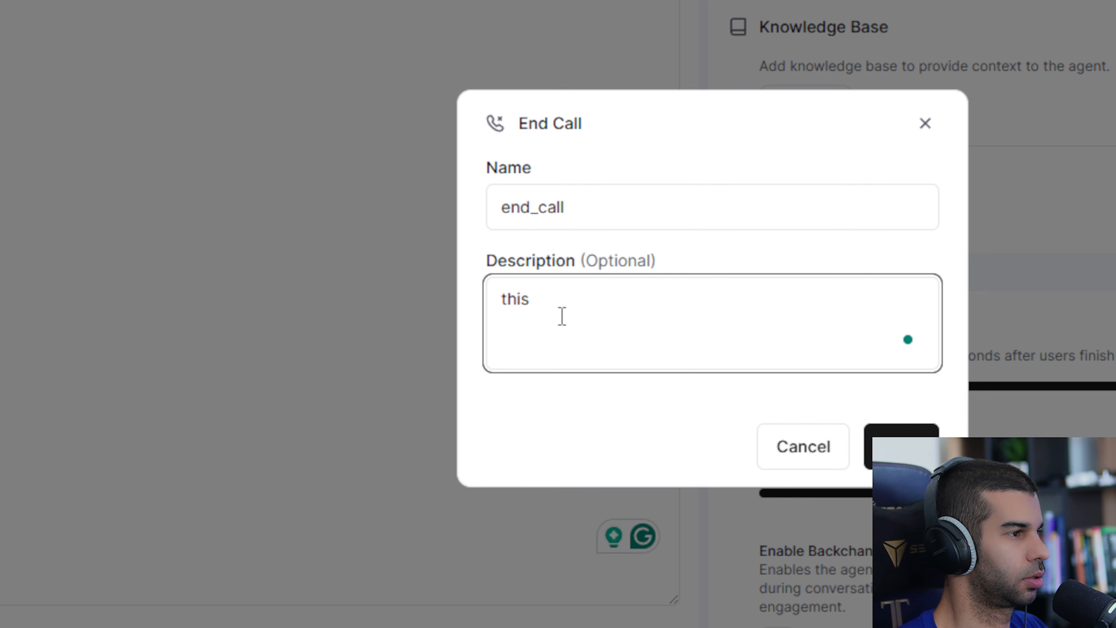
type("happens when the ")
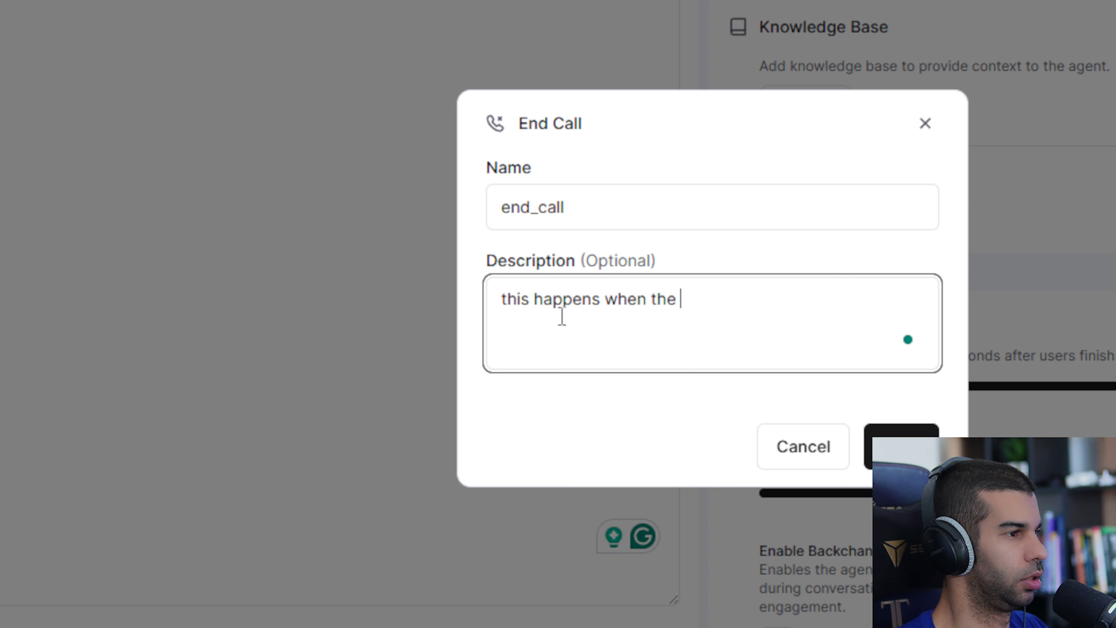
type("user says goodbye")
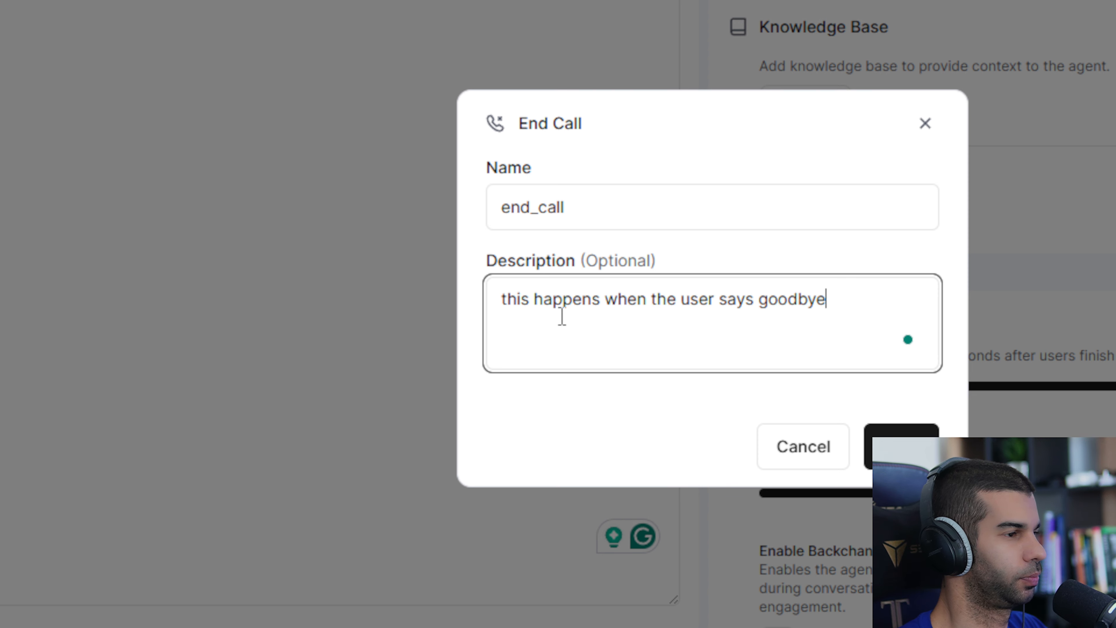
type(", thank you for you")
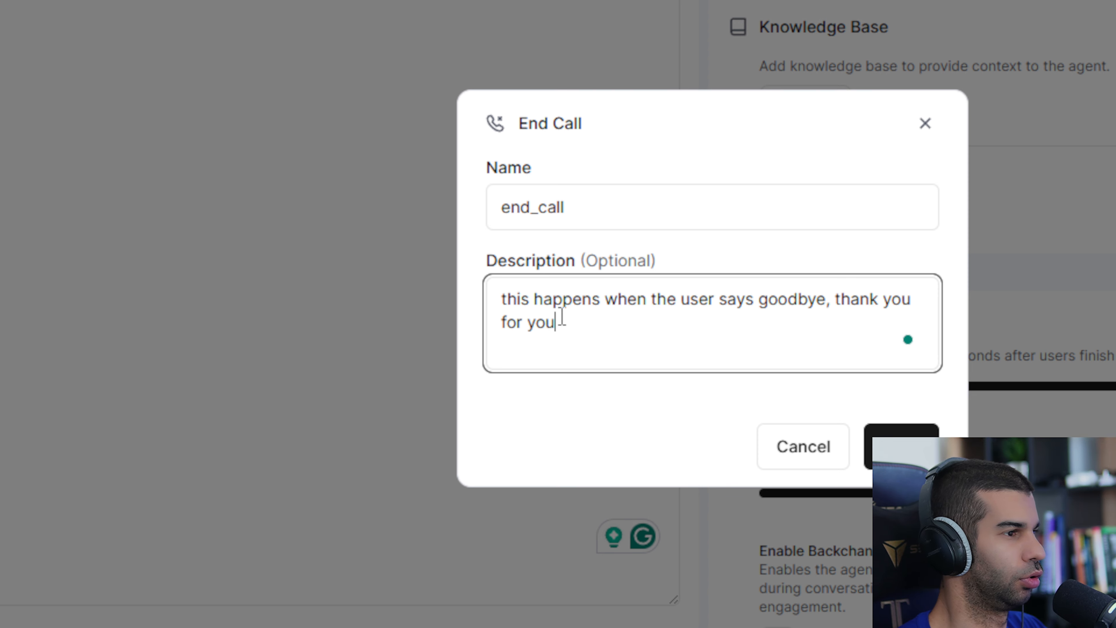
key("BackSpace")
key("BackSpace")
key("BackSpace")
type("all your help, etc. ")
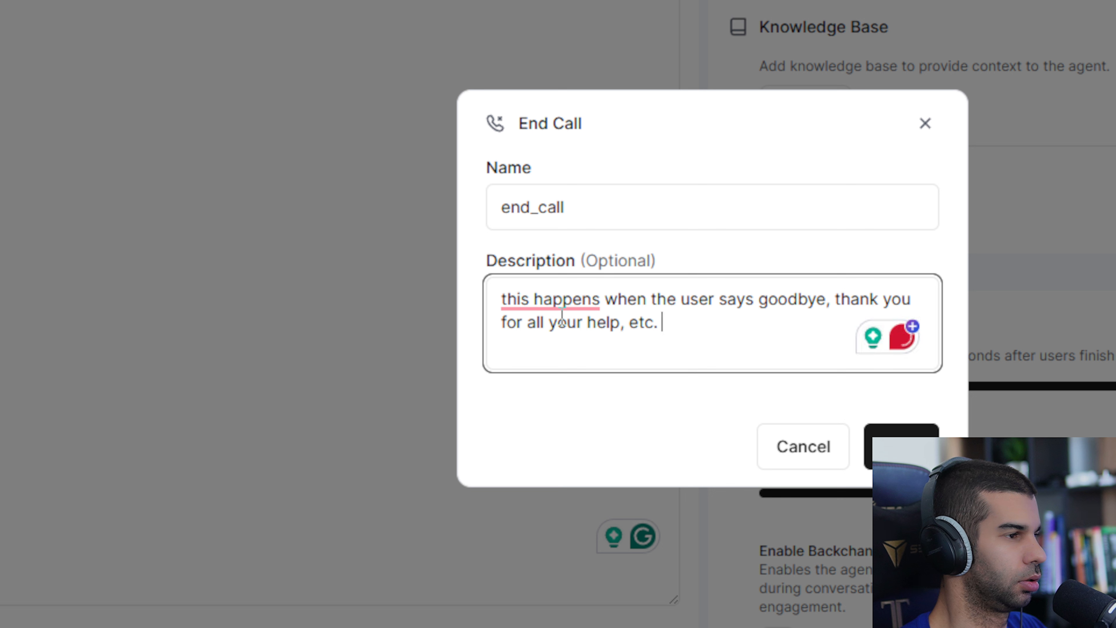
type("it should be th")
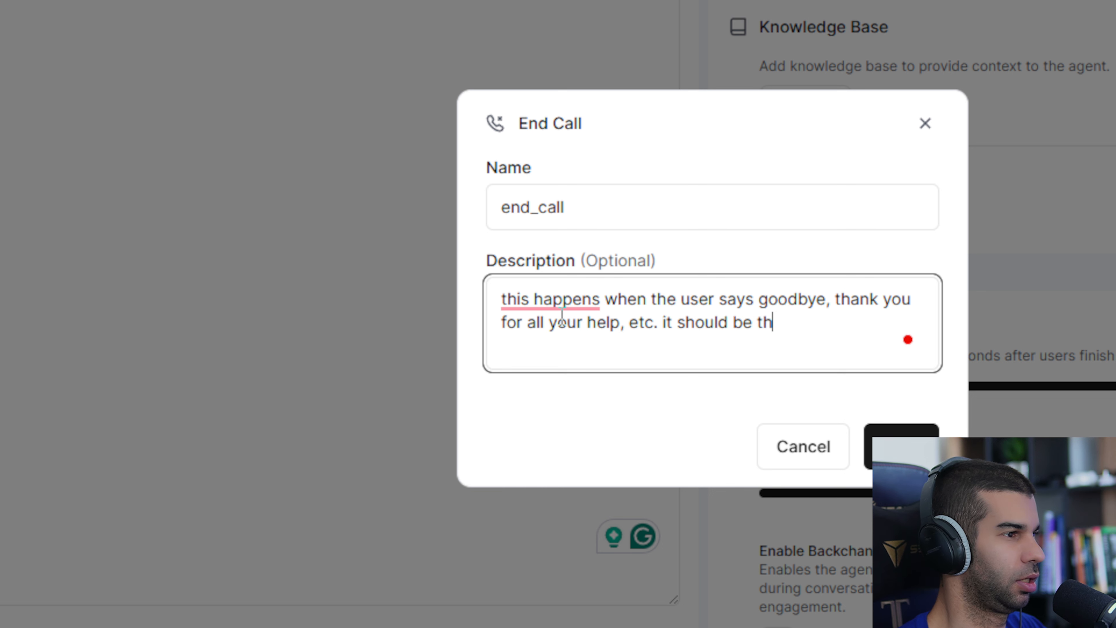
key("BackSpace")
key("BackSpace")
type("clear the user wants ")
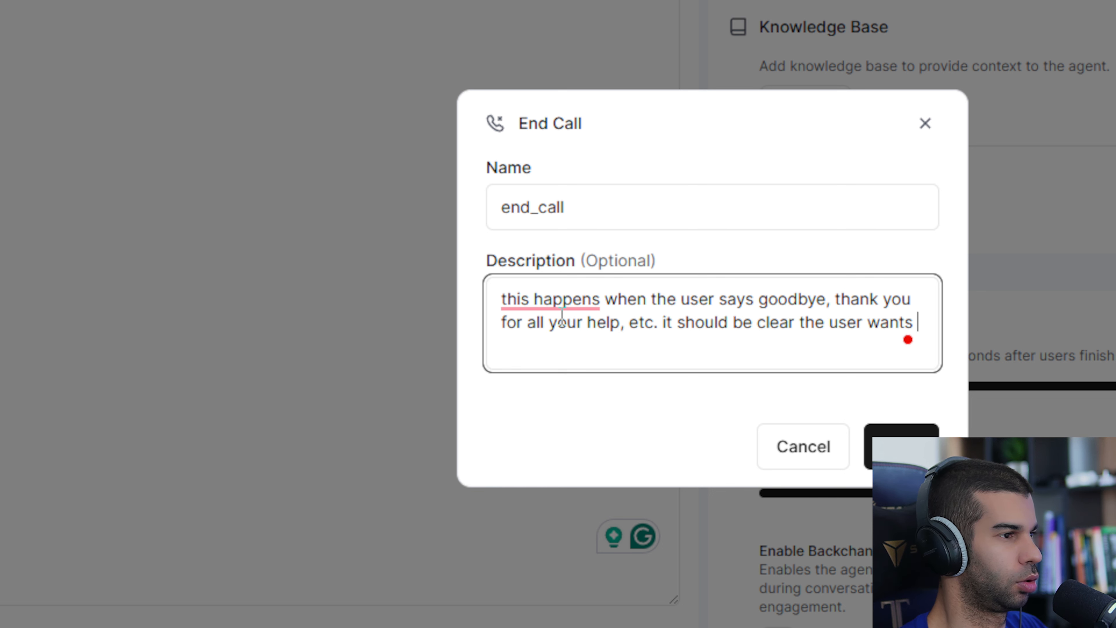
type("to end the call")
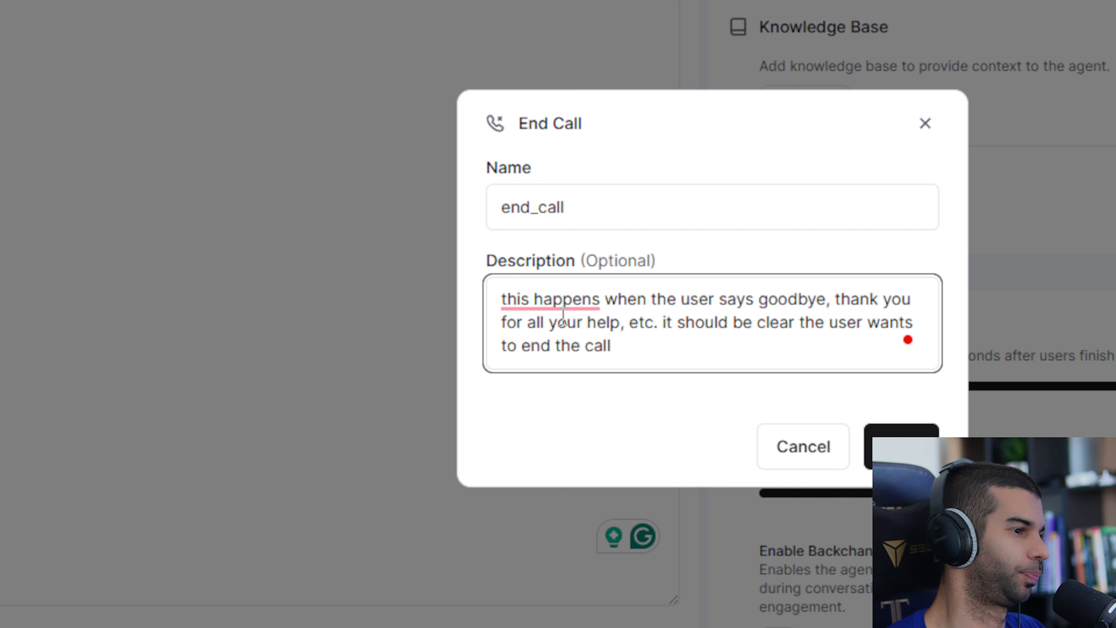
left_click(866, 445)
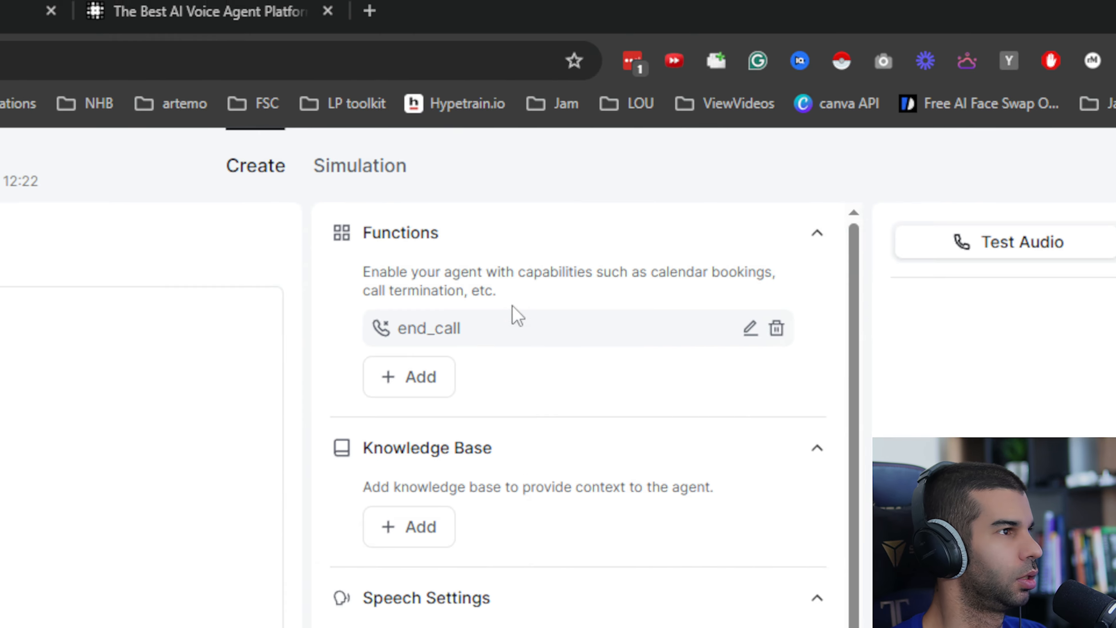
Open a new Custom Function and review its name, description, URL, timeout and parameters fields.
left_click(421, 383)
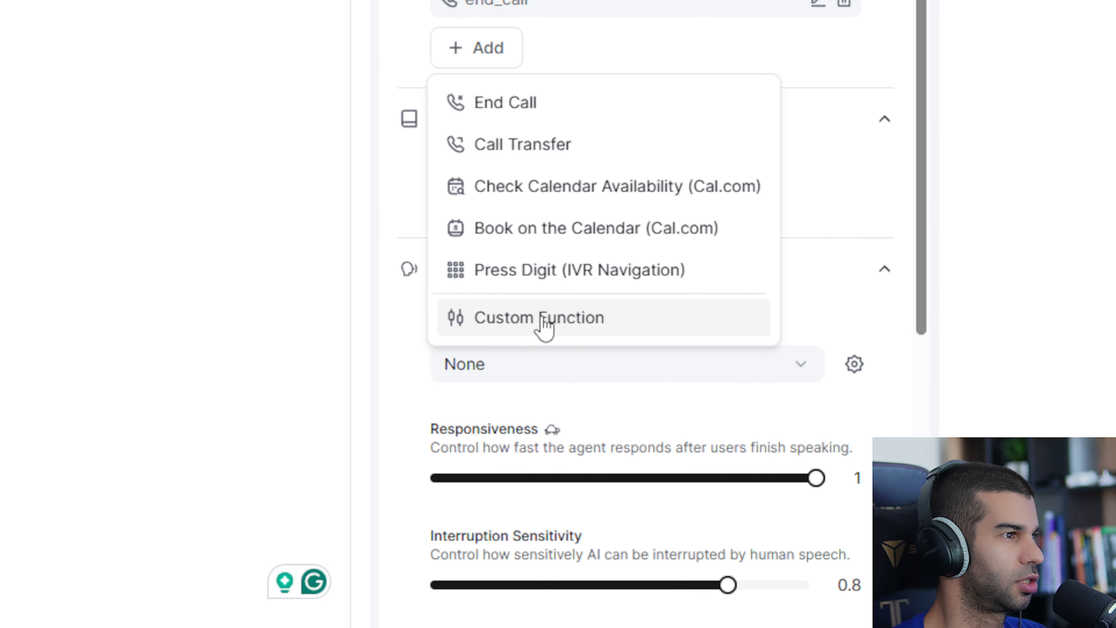
left_click(567, 328)
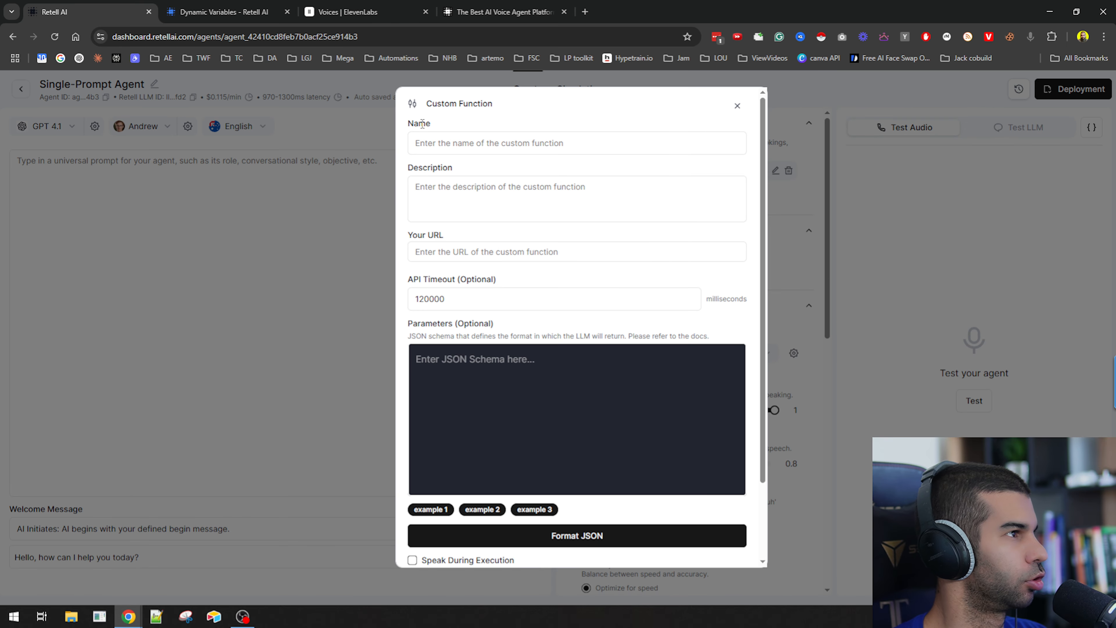
double_click(422, 124)
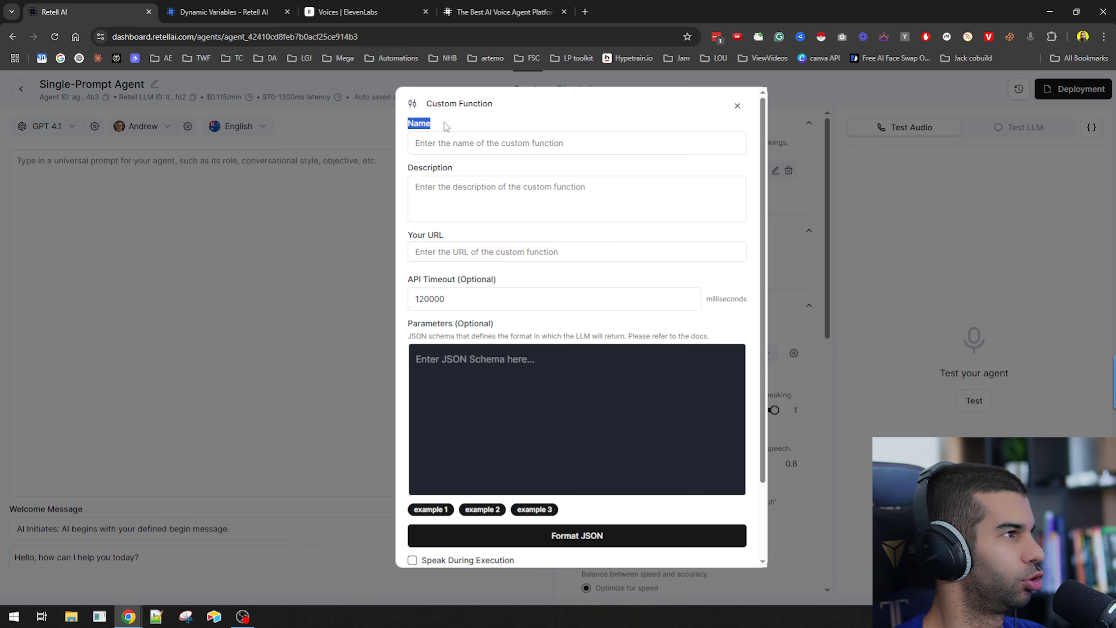
left_click_drag(414, 168, 461, 175)
left_click_drag(419, 235, 487, 268)
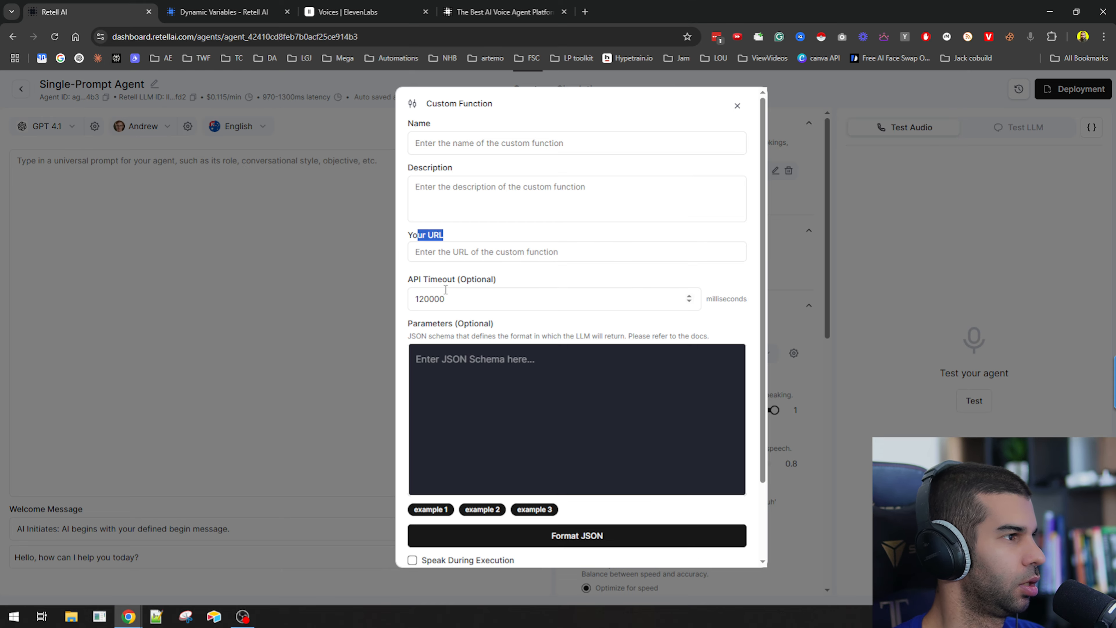
scroll(426, 396, "down", 2)
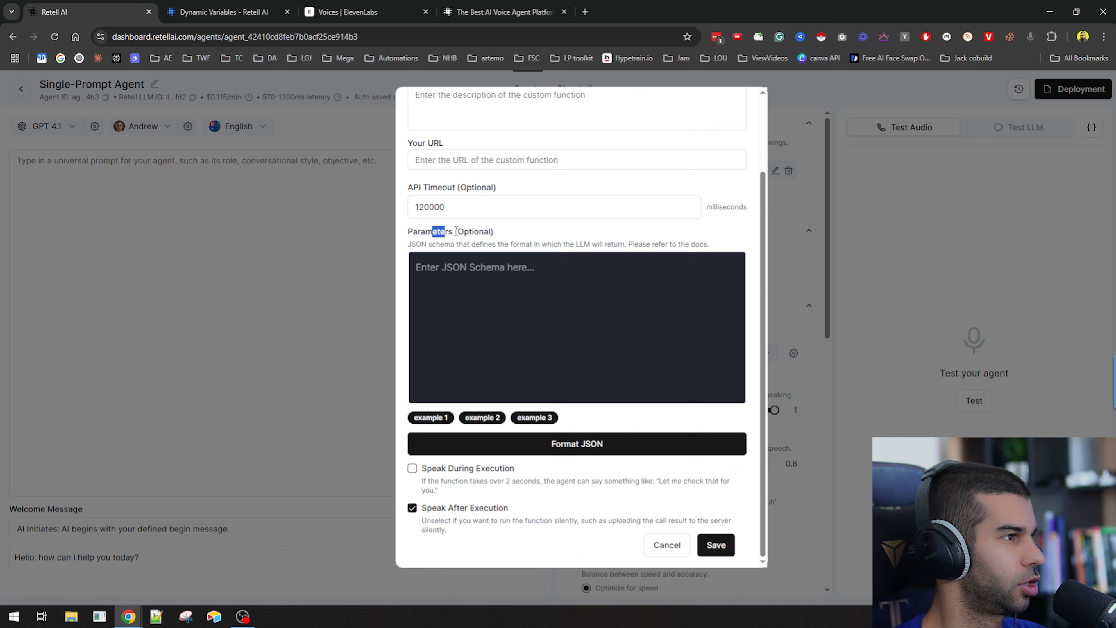
left_click_drag(456, 230, 610, 242)
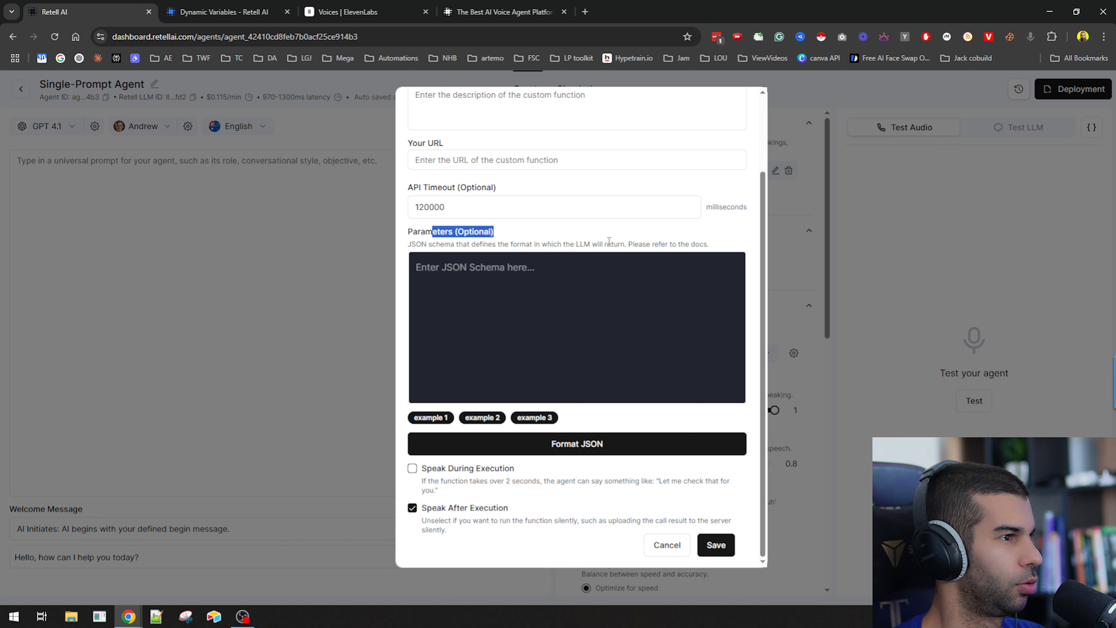
left_click(610, 242)
left_click(547, 284)
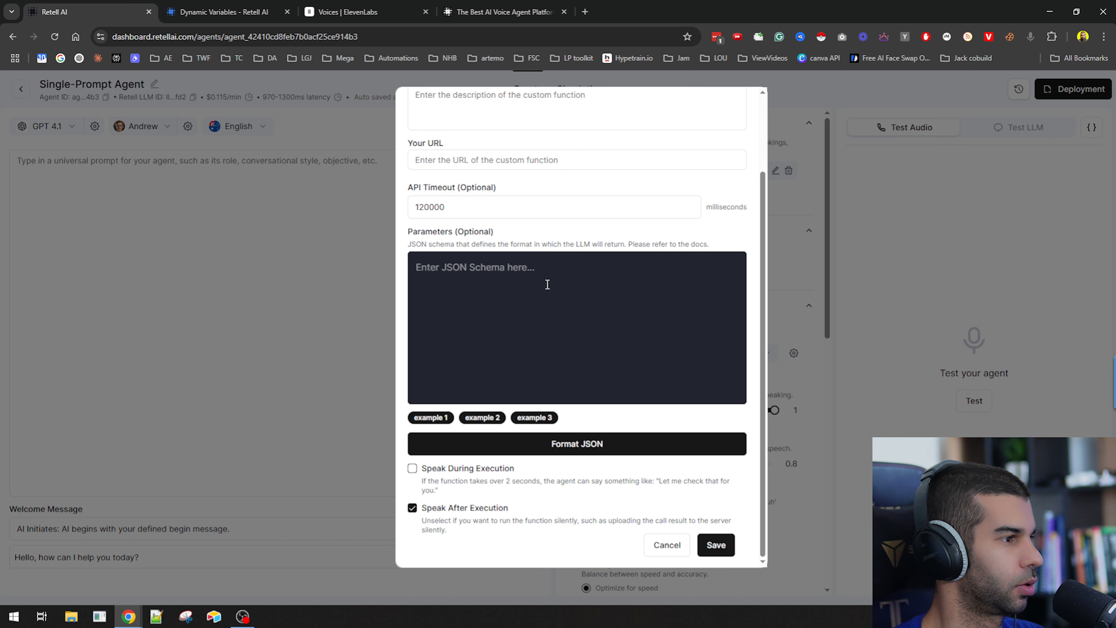
Preview the example parameter schemas and load example 1 into the custom function's parameters.
left_click(432, 417)
left_click(494, 421)
left_click(534, 421)
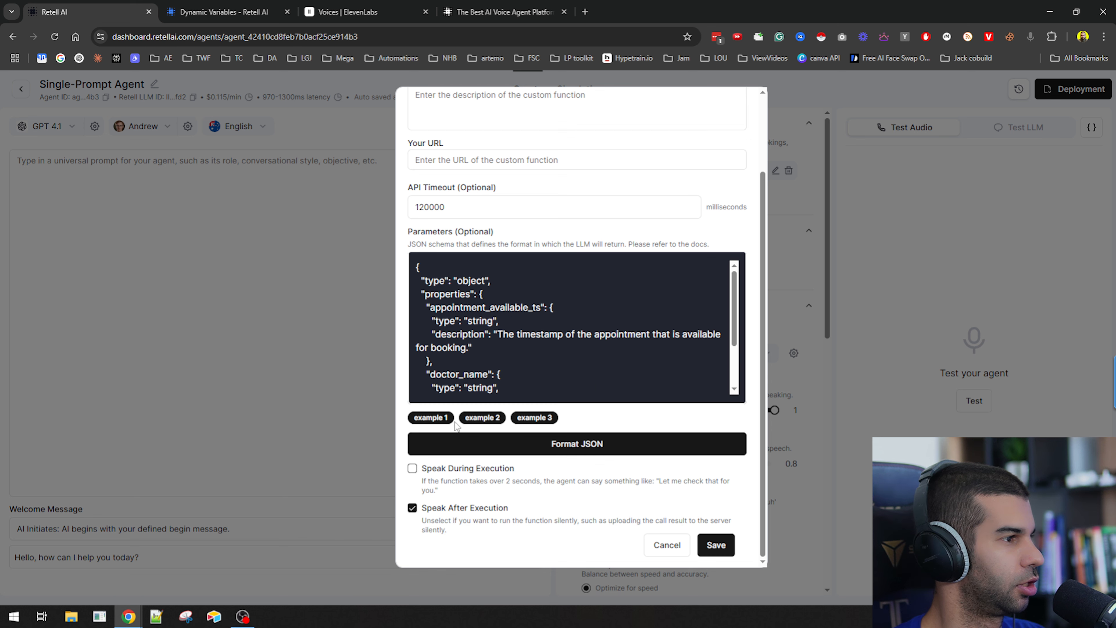
left_click(453, 423)
left_click(483, 421)
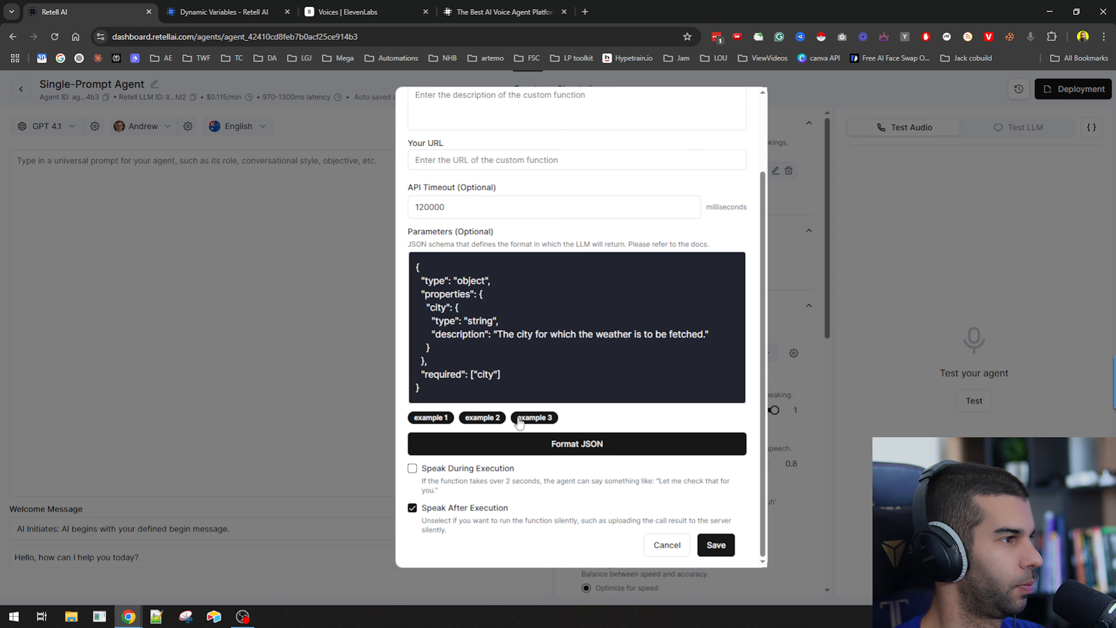
left_click(545, 420)
left_click(429, 421)
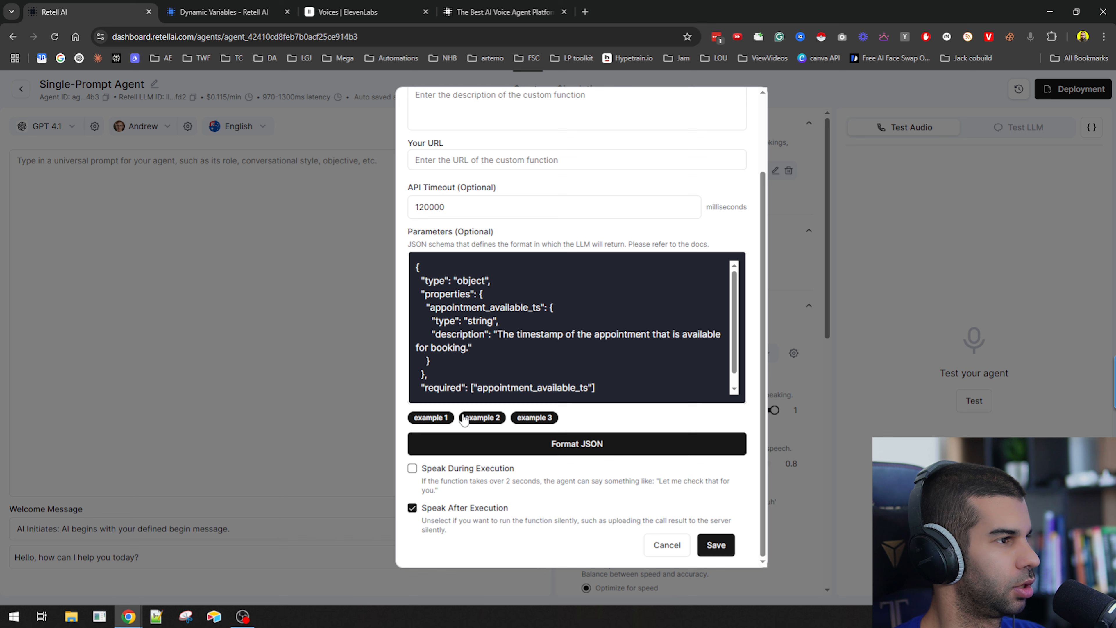
left_click(483, 420)
left_click(531, 421)
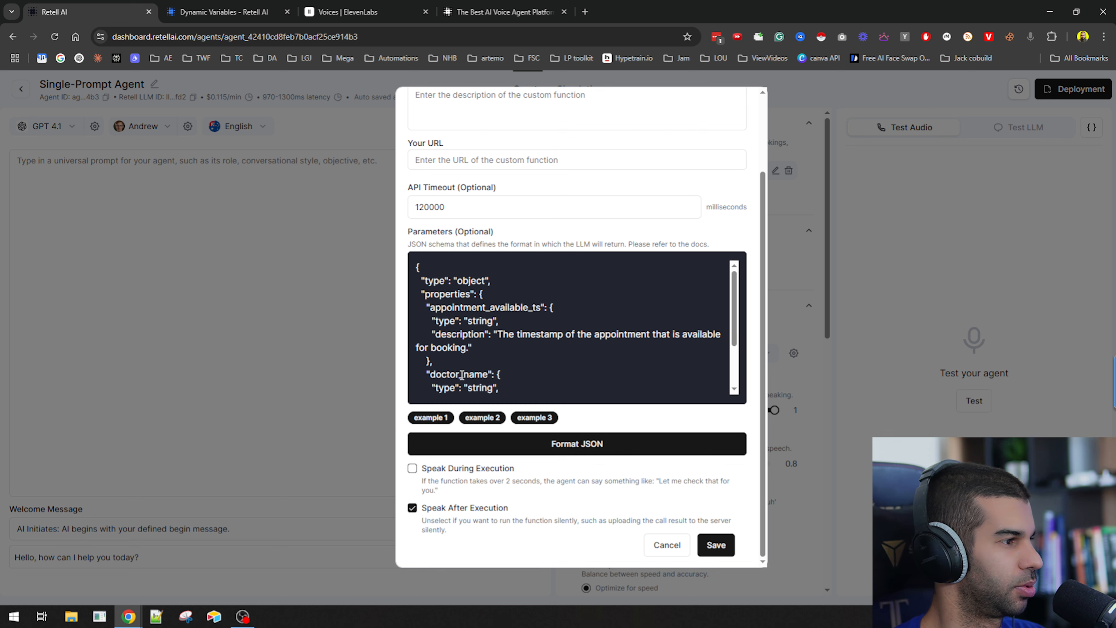
left_click(427, 420)
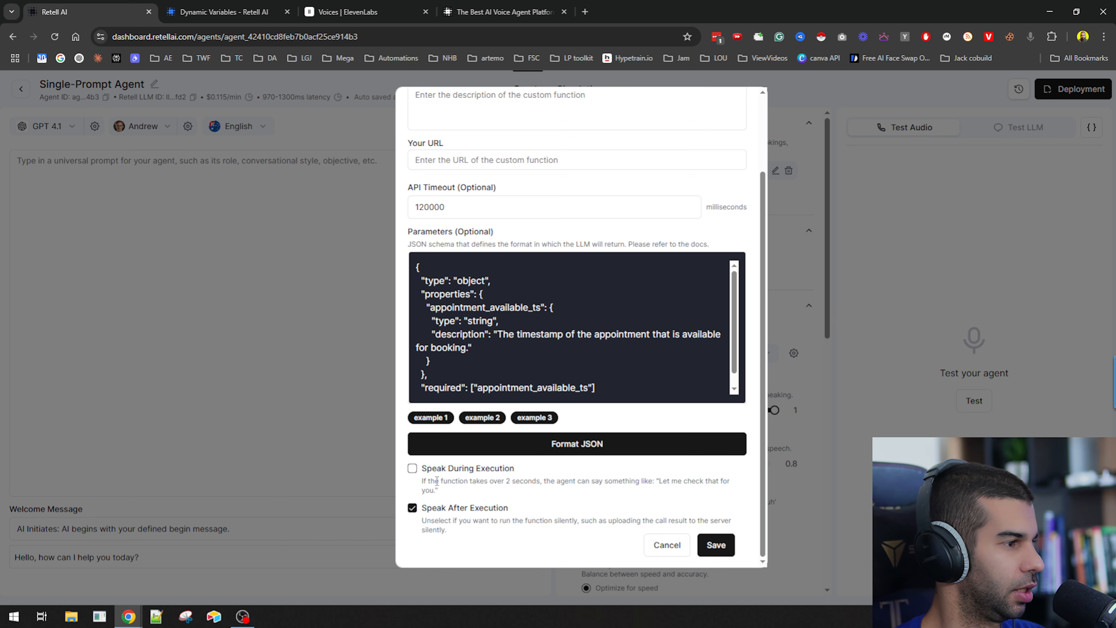
Enable Speak During Execution with the message "Let me check that for you" and read the Speak After Execution option.
left_click_drag(423, 465, 515, 462)
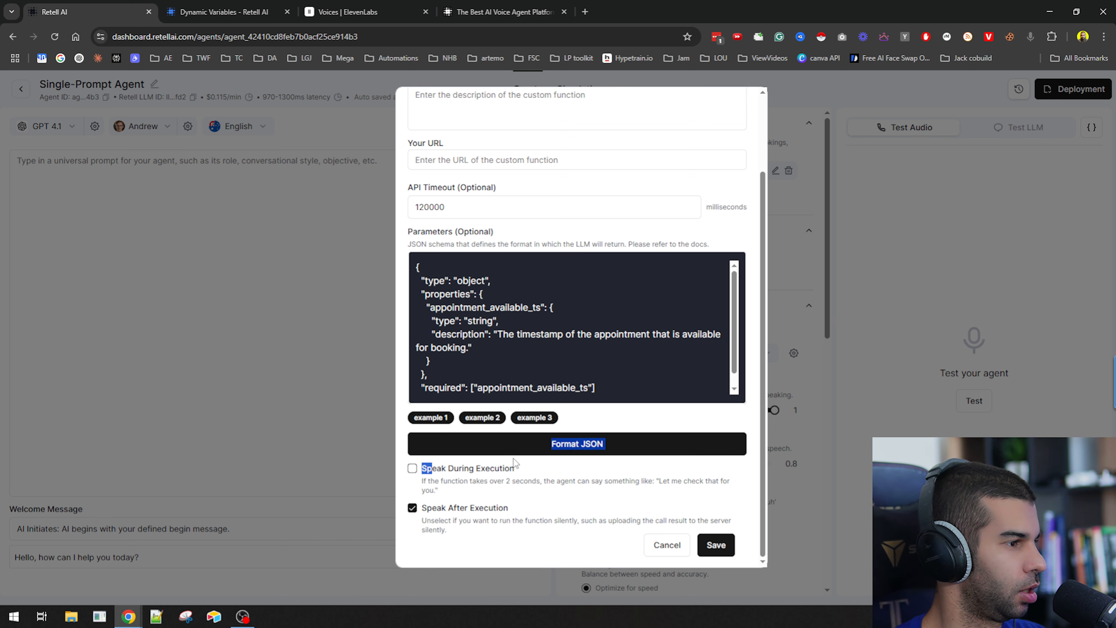
left_click(412, 468)
left_click_drag(447, 468, 536, 482)
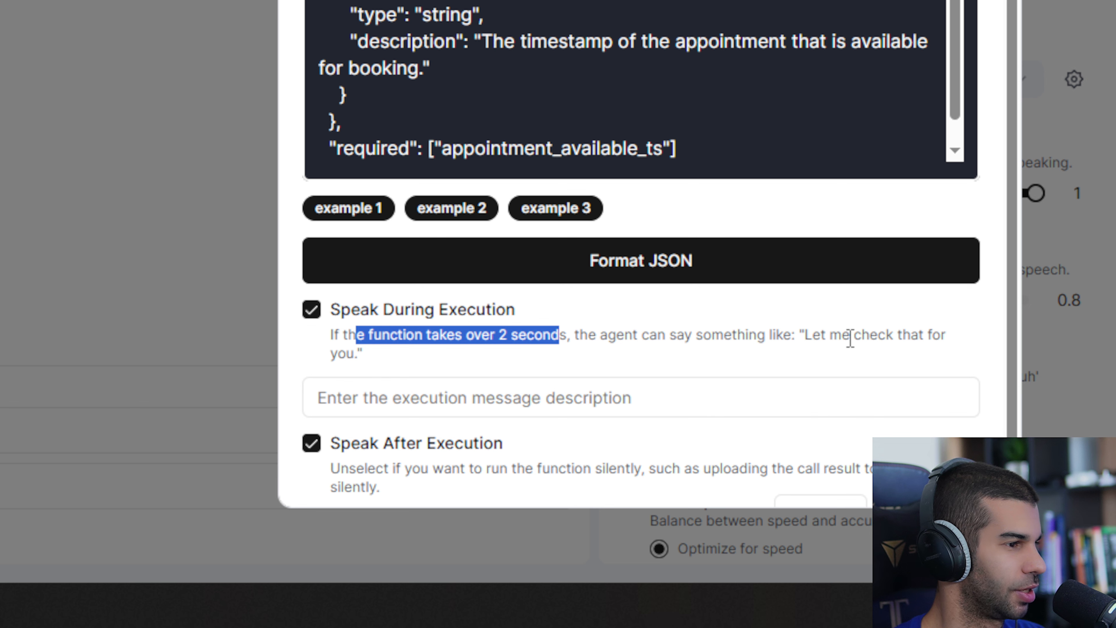
double_click(814, 339)
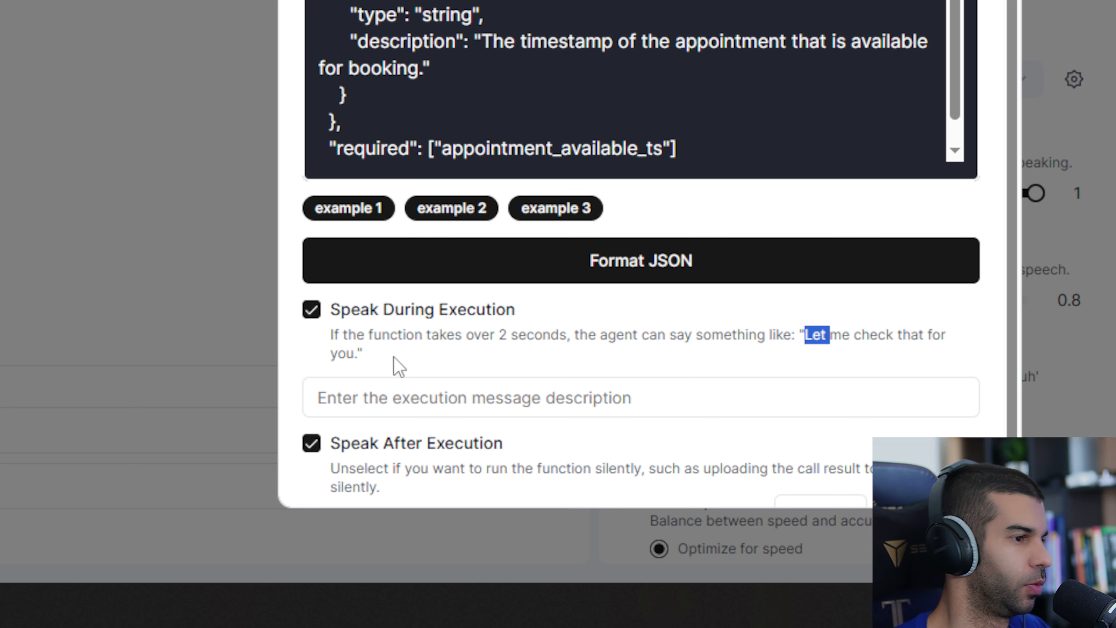
left_click(343, 359, "shift")
key("ctrl+c")
left_click(411, 391)
key("ctrl+v")
scroll(486, 334, "down", 1)
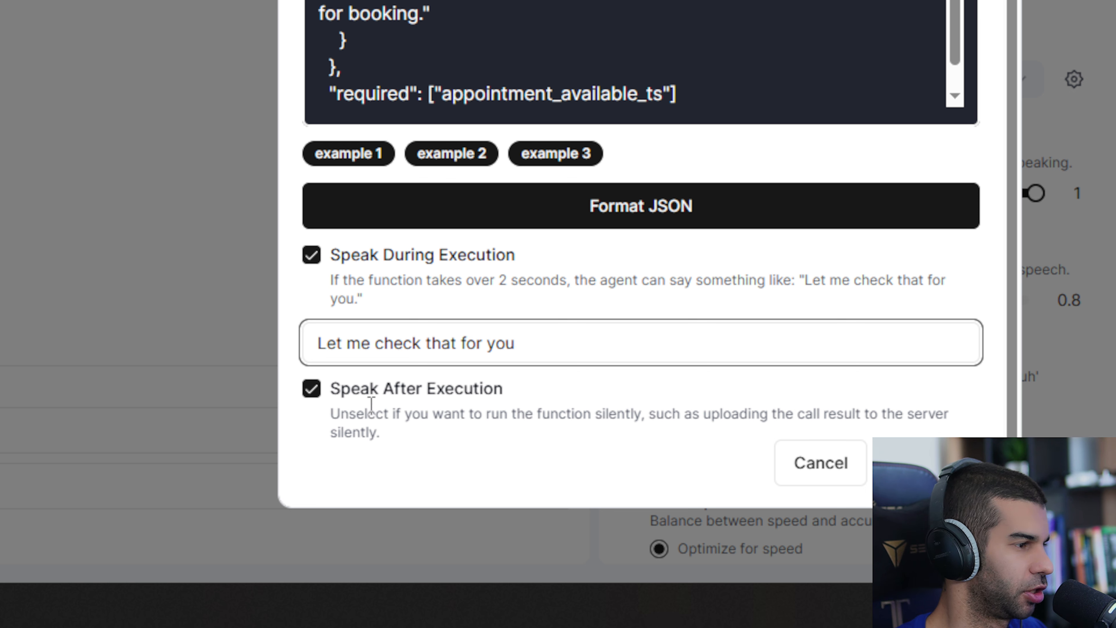
left_click_drag(364, 413, 624, 409)
left_click_drag(400, 416, 728, 416)
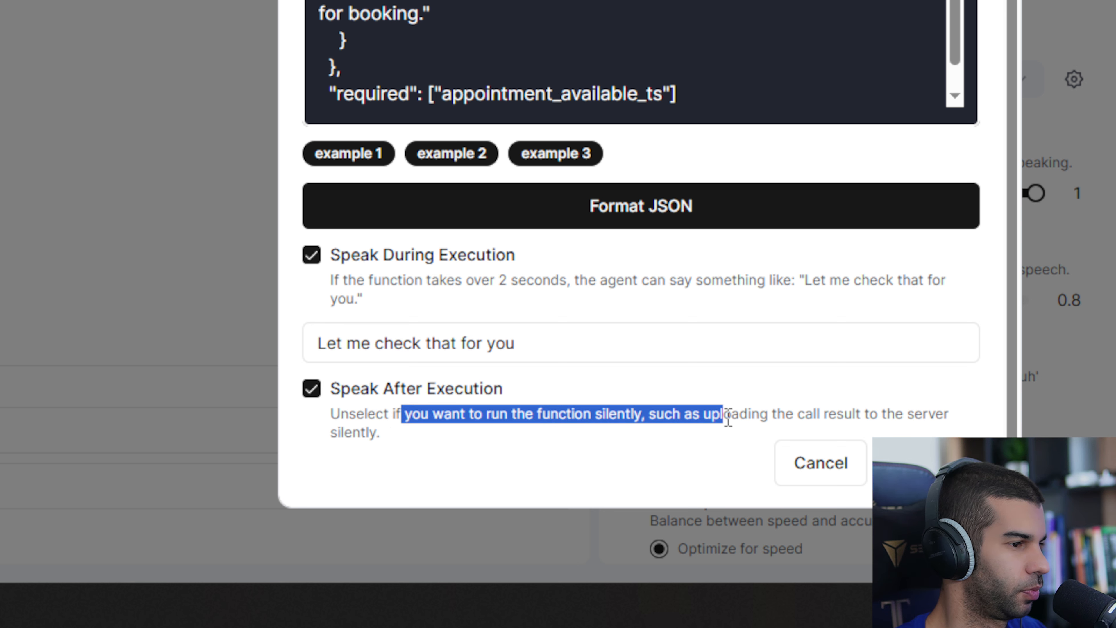
left_click(722, 415)
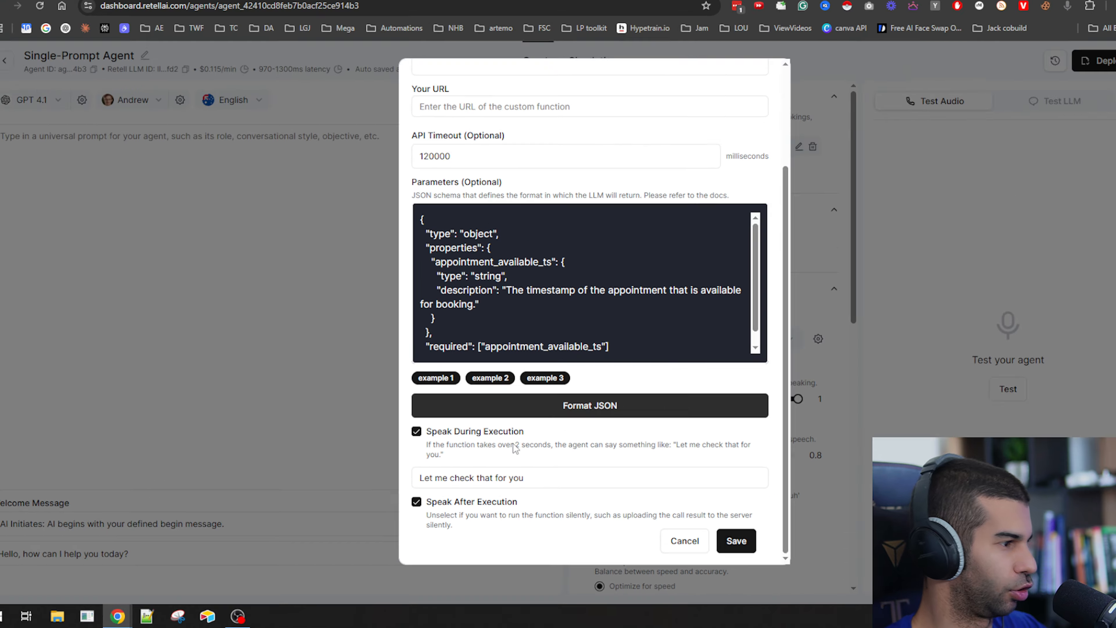
scroll(457, 176, "up", 5)
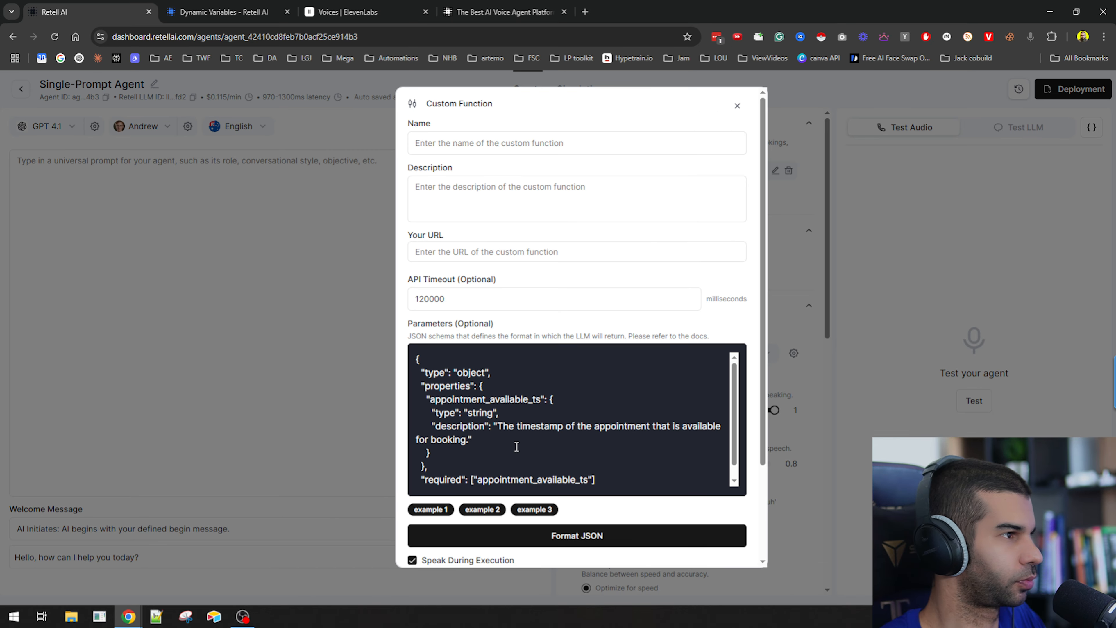
Fill in the custom function with name "x", description "x" and URL "x.com".
left_click(453, 143)
type("x")
left_click(462, 215)
type("x")
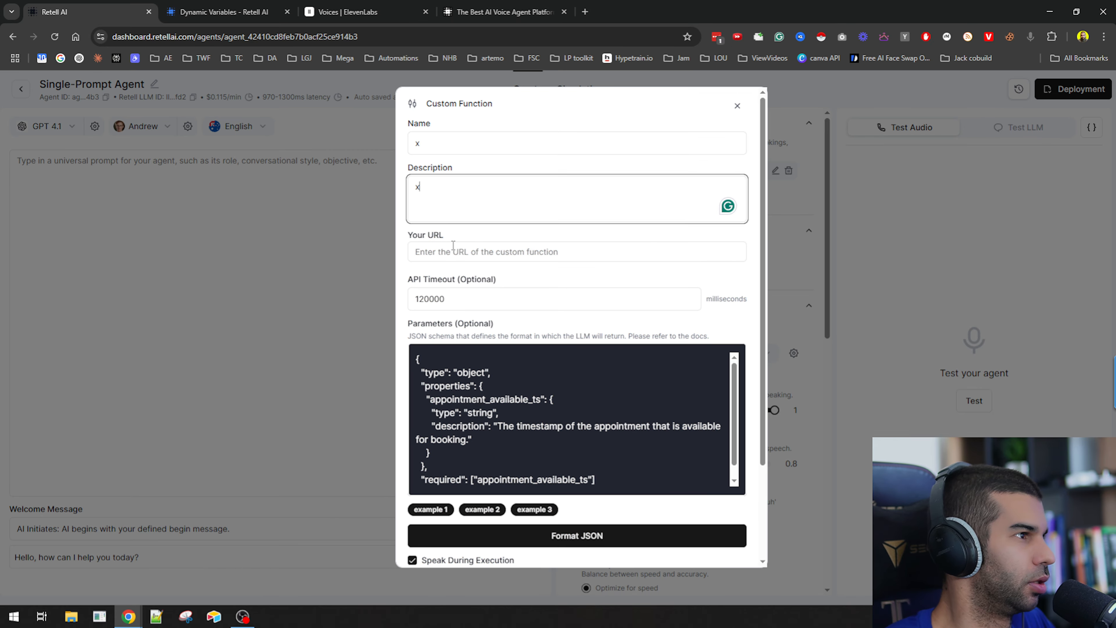
left_click(457, 245)
type("x.com")
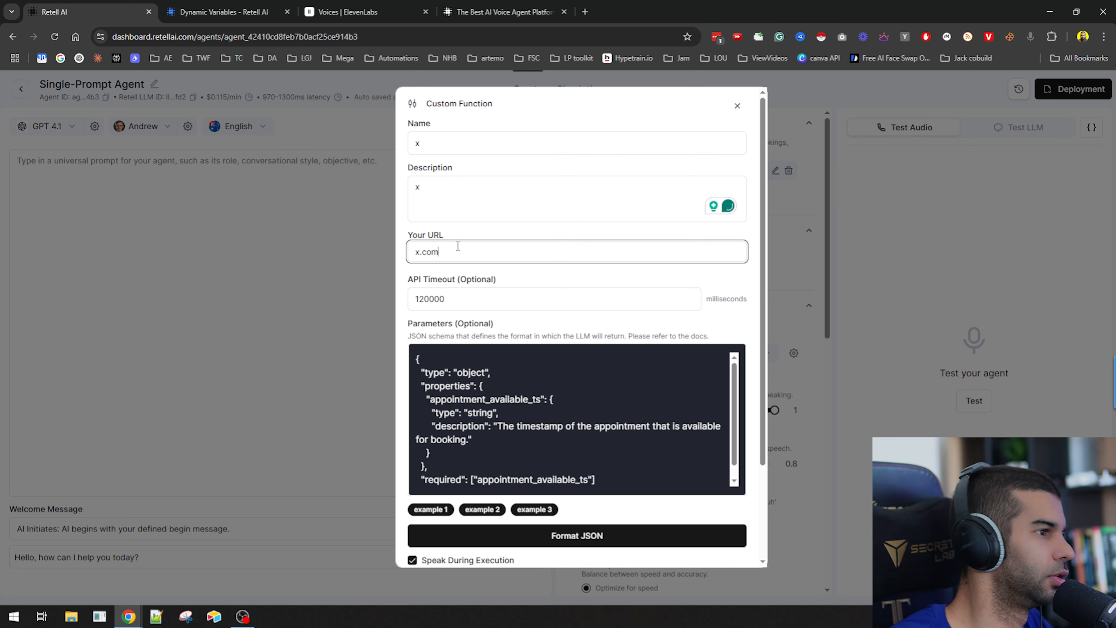
Format the parameters JSON and try to save the custom function.
left_click(598, 539)
scroll(561, 451, "down", 2)
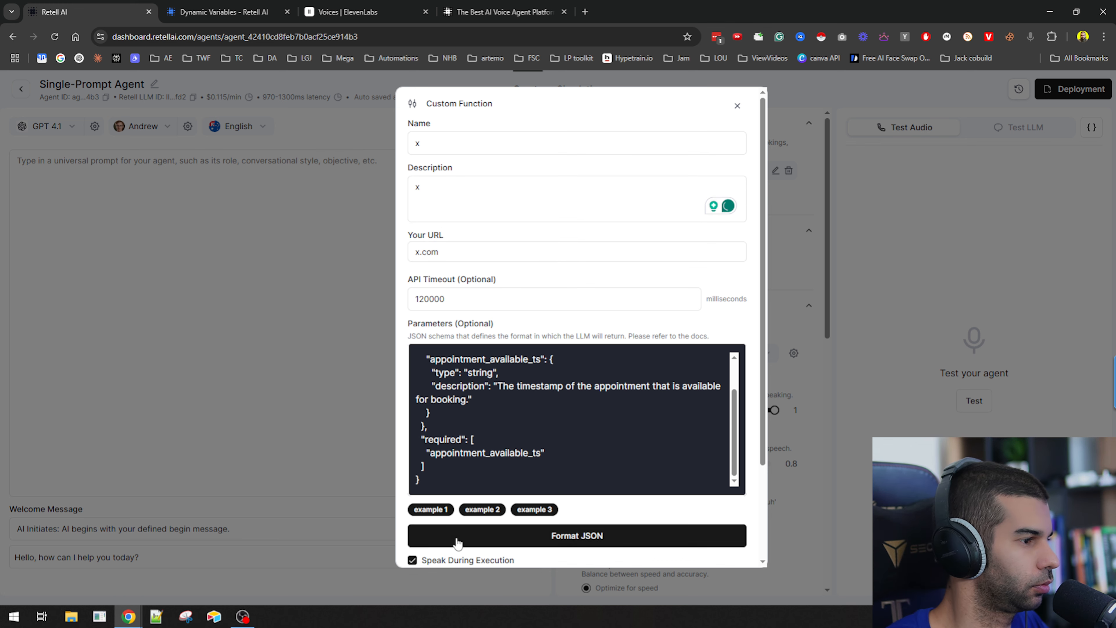
scroll(528, 506, "down", 3)
left_click(711, 547)
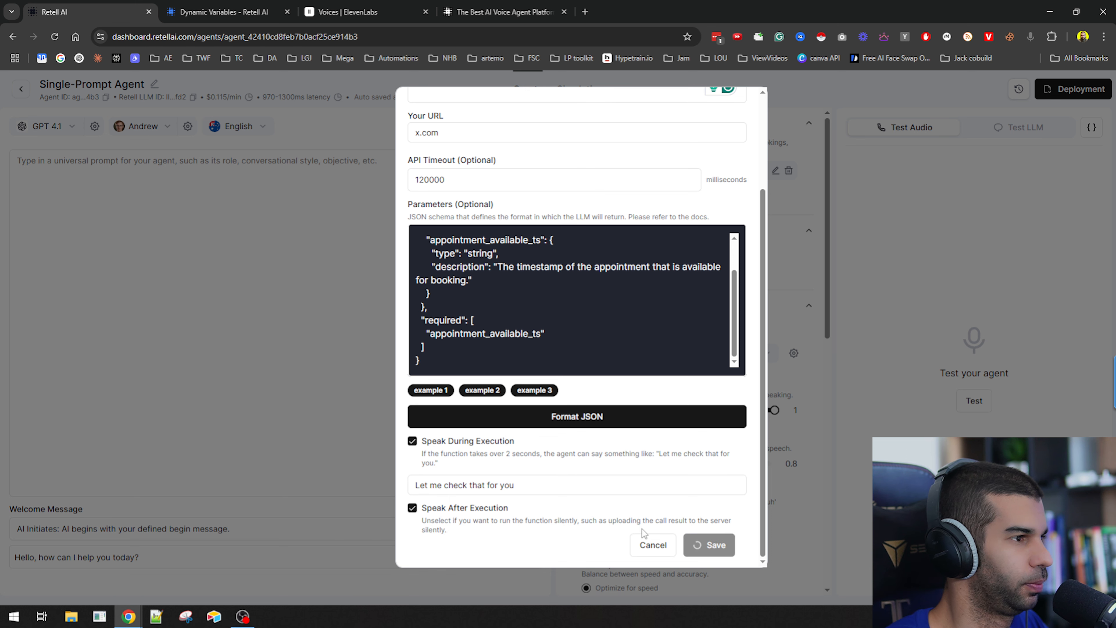
scroll(454, 242, "up", 3)
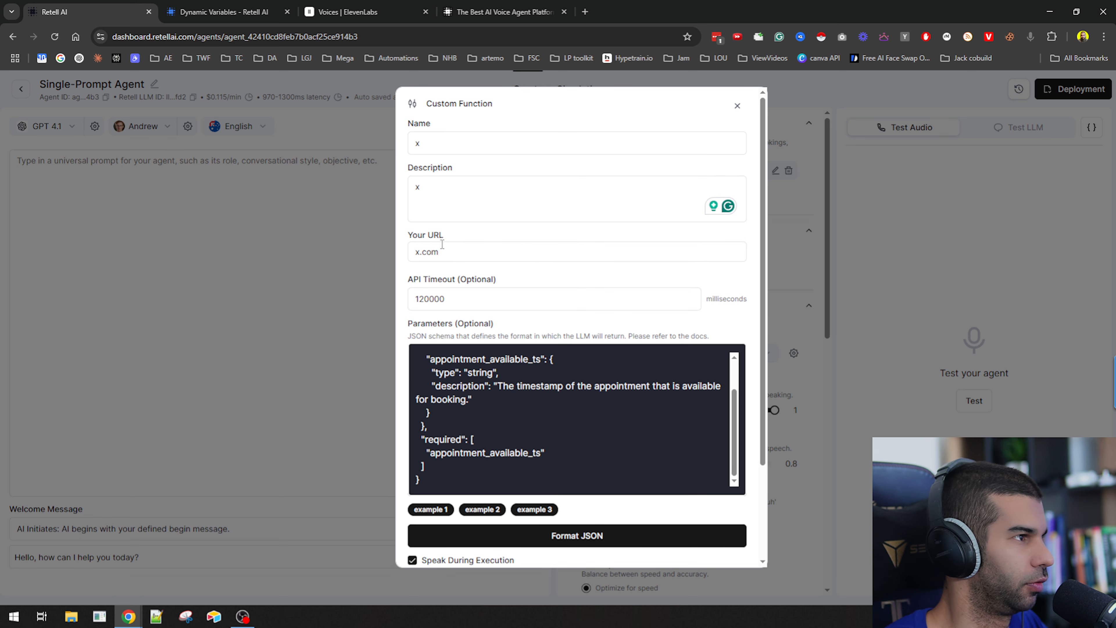
left_click(442, 246)
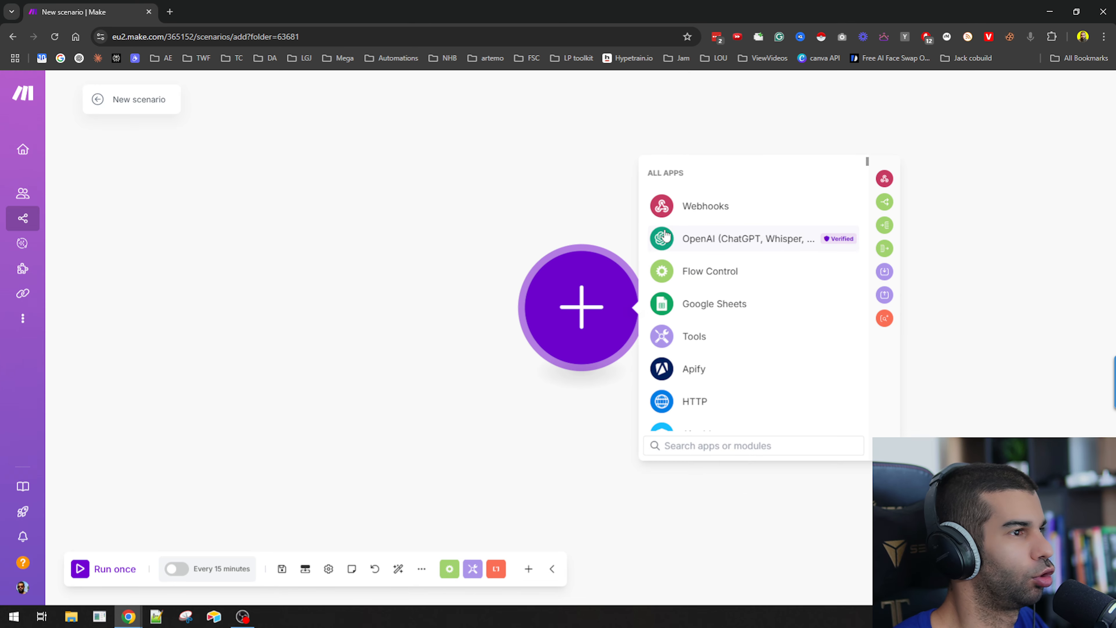
Switch to Make and add a Webhooks Custom webhook trigger to the new scenario.
left_click(688, 205)
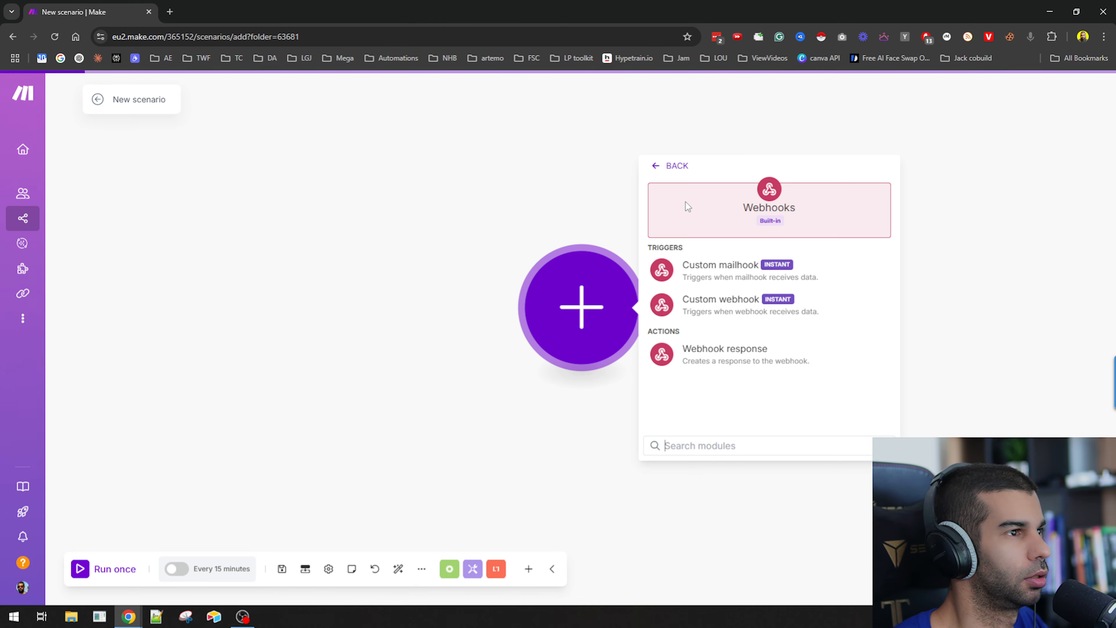
left_click(722, 305)
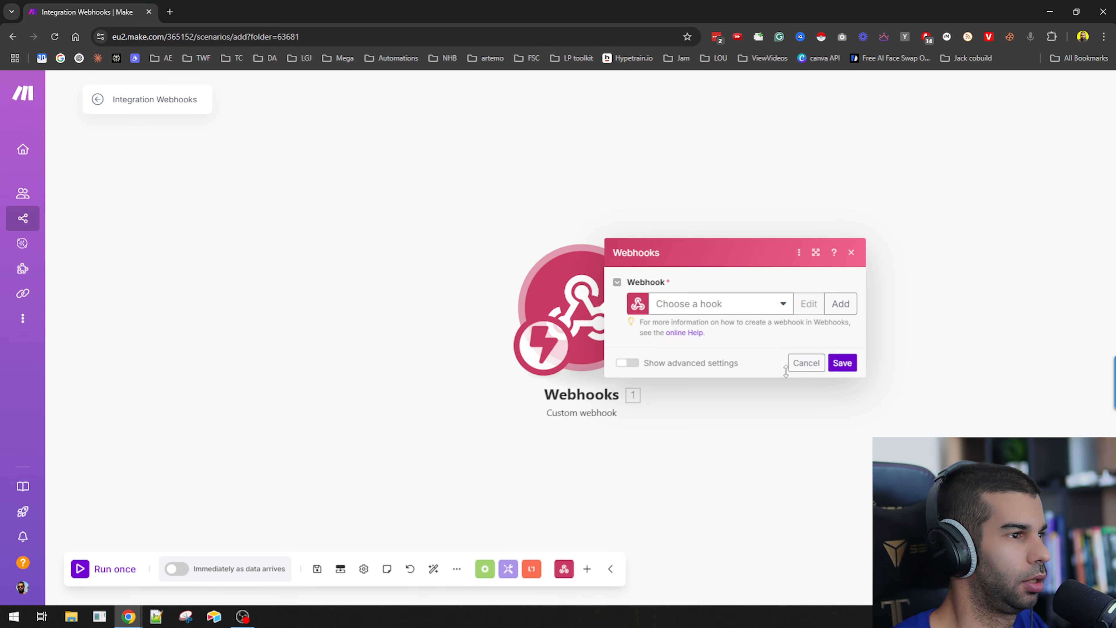
left_click(840, 304)
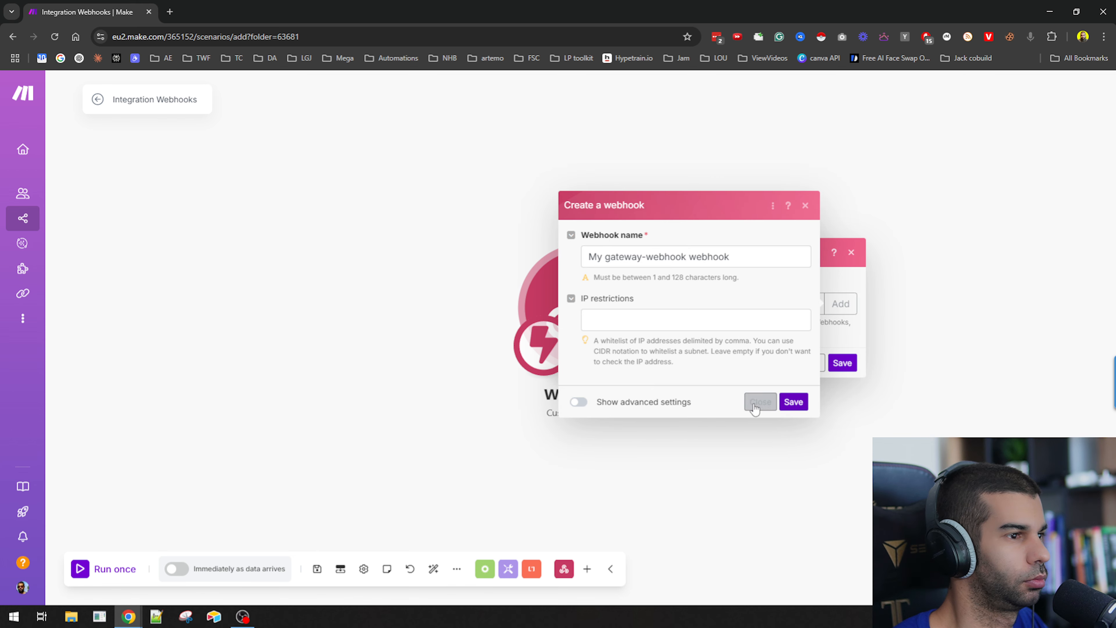
left_click(760, 402)
left_click(842, 363)
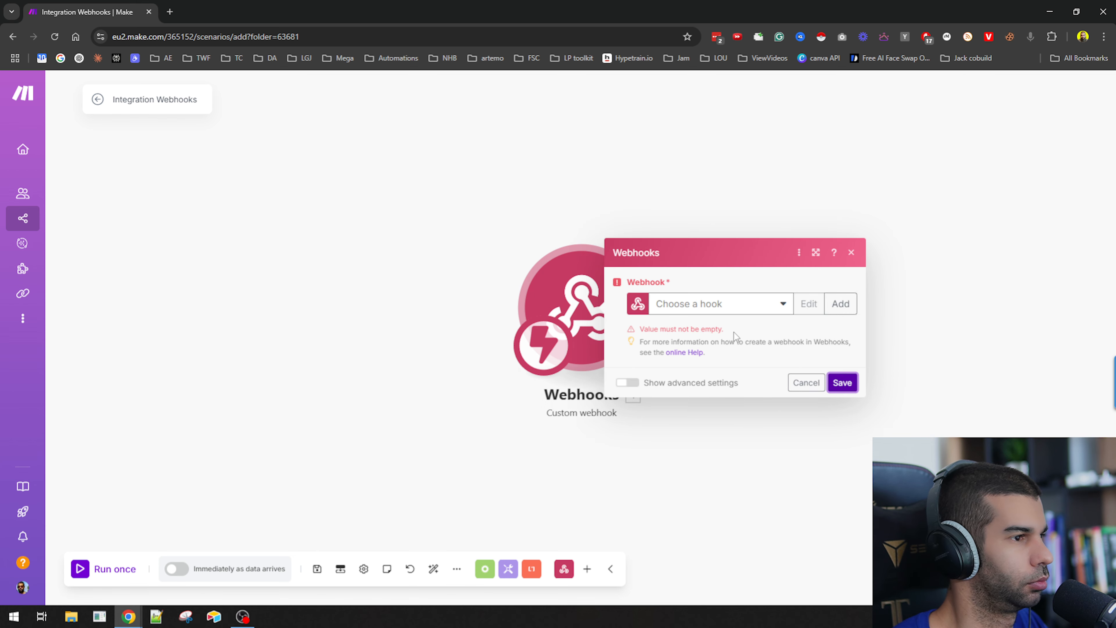
Create a webhook named "My gateway-webhook webhook", copy its address and save the webhook module.
left_click(841, 303)
left_click(793, 399)
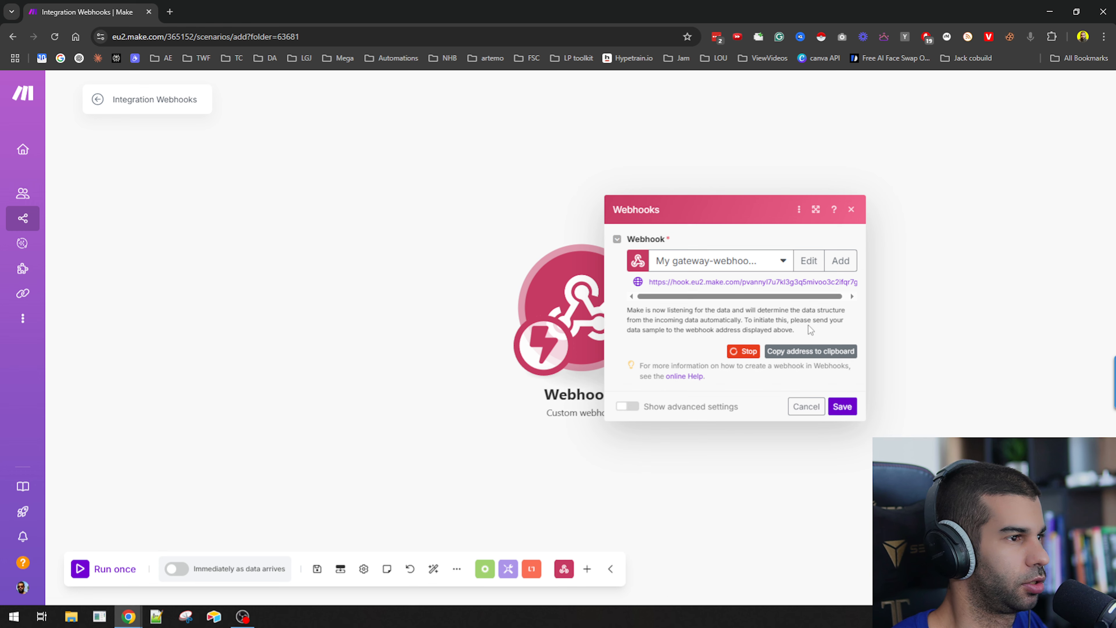
left_click(805, 351)
left_click(842, 406)
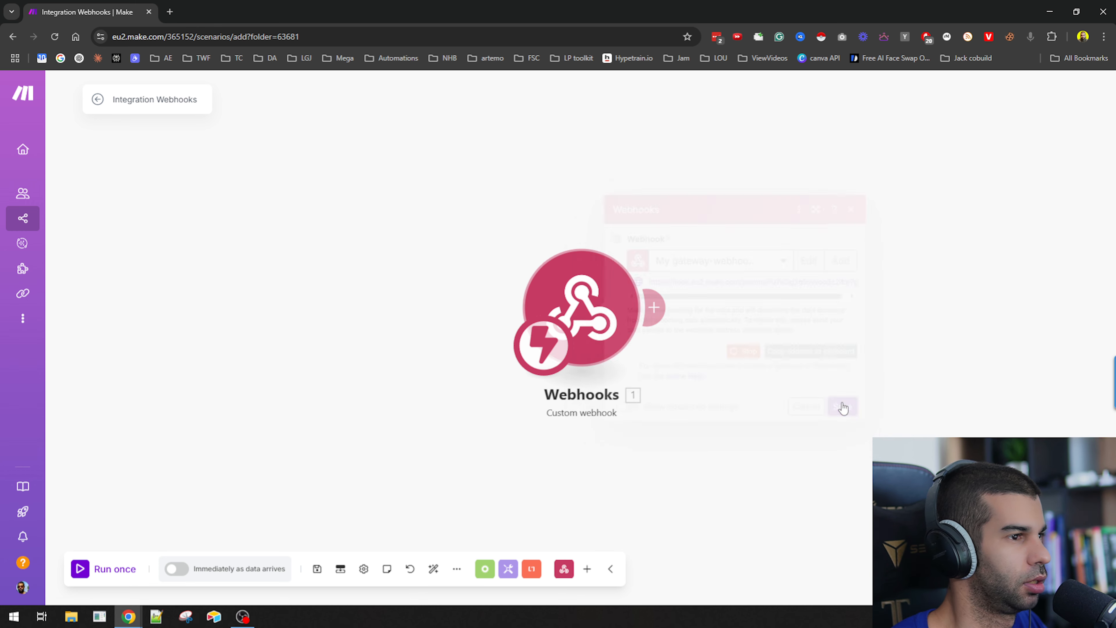
Return to Retell, replace the custom function's URL with the copied webhook address, and save the function.
key("alt+Tab")
key("alt+Tab")
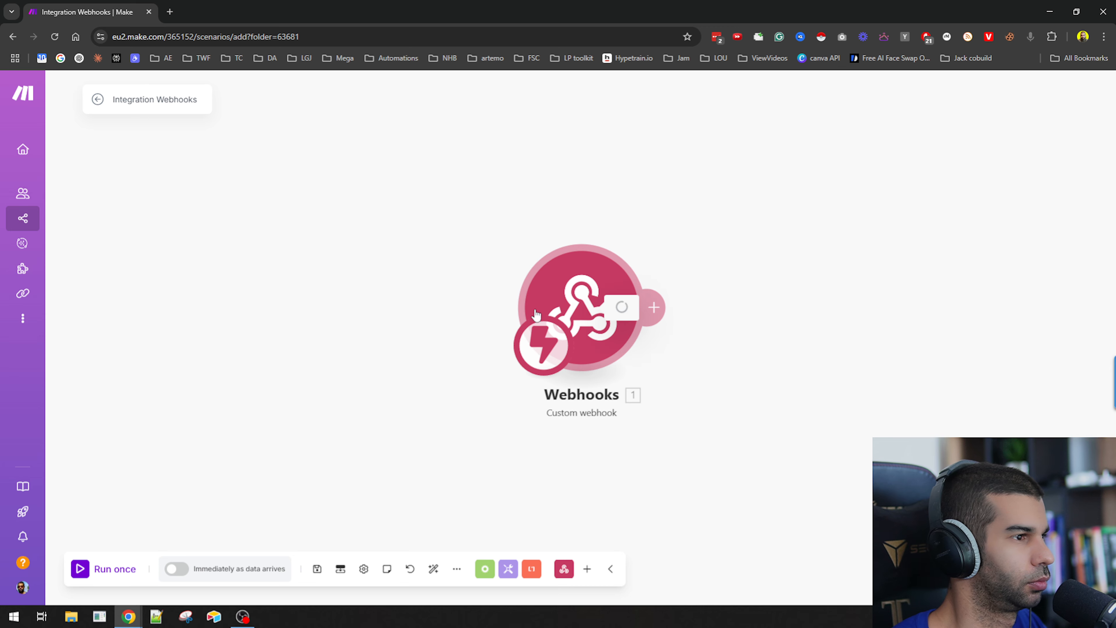
left_click(536, 314)
key("alt+Tab")
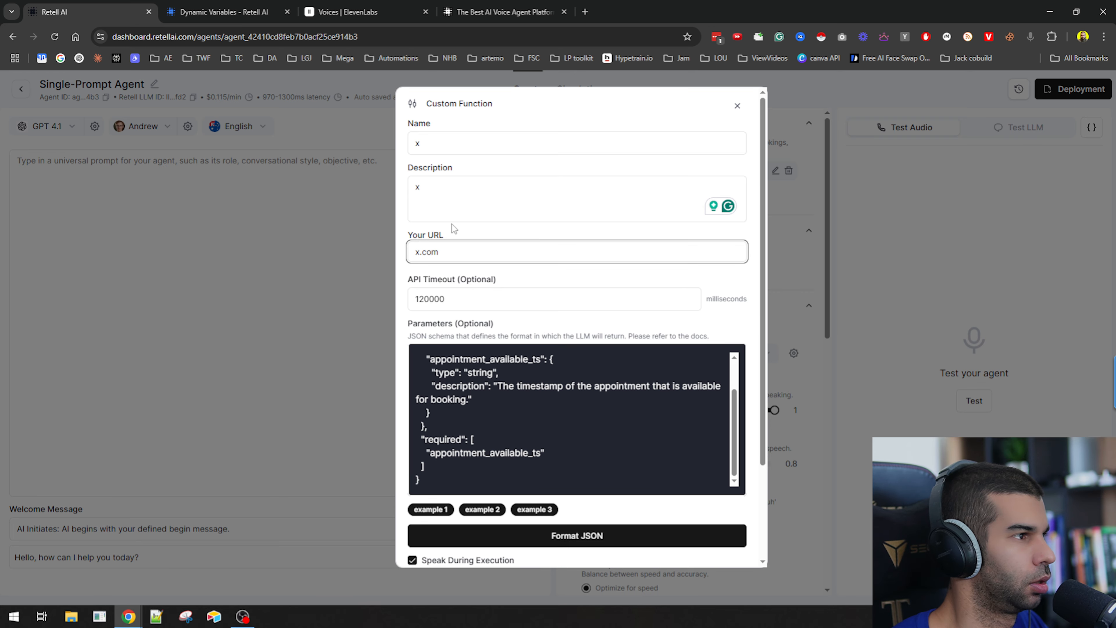
key("ctrl+a")
key("ctrl+v")
scroll(662, 518, "down", 3)
left_click(721, 545)
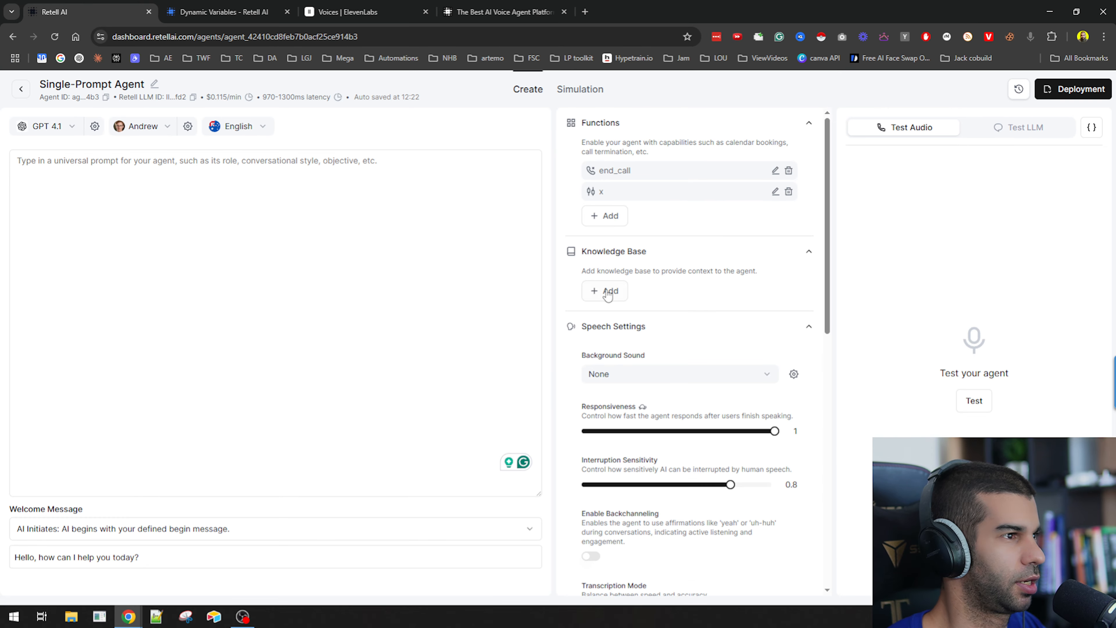
Start creating a new knowledge base for the agent and choose to add web pages as a document.
left_click(608, 294)
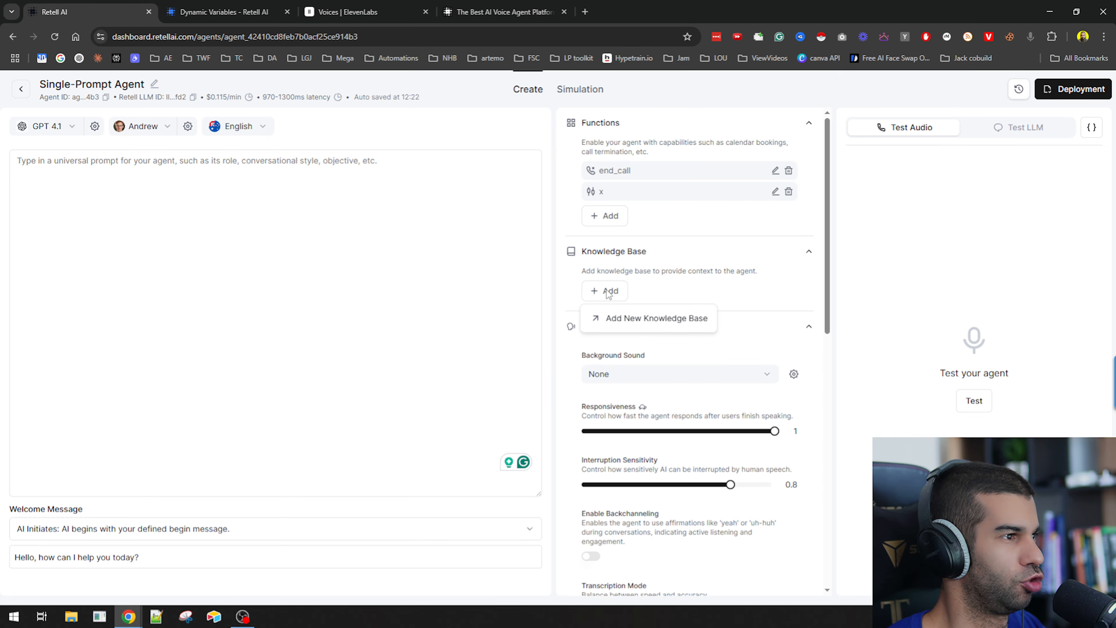
left_click(644, 322)
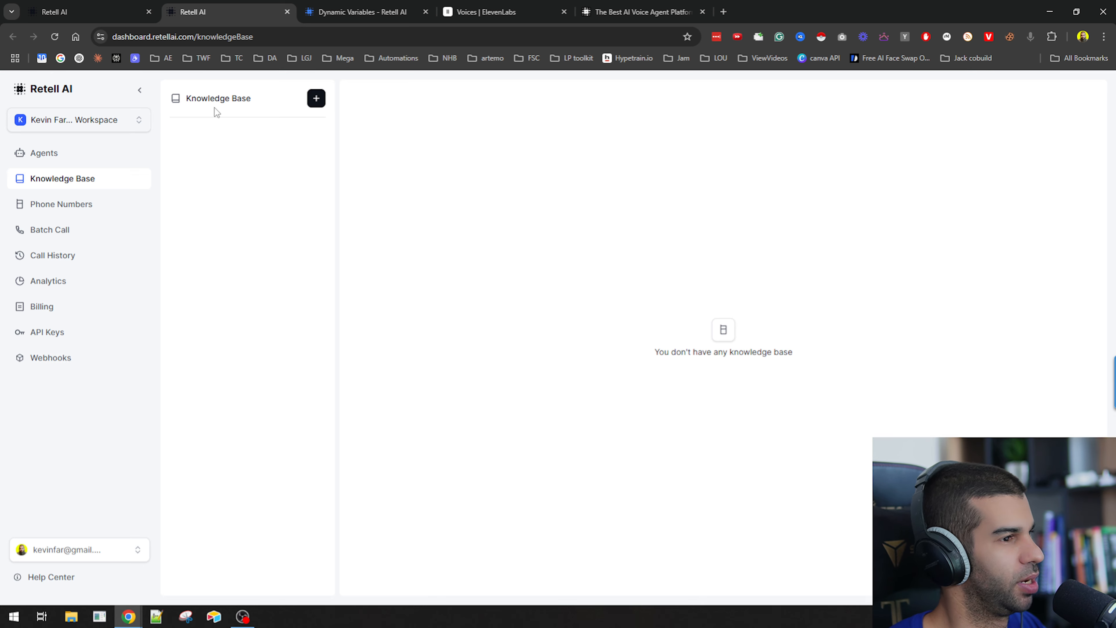
left_click(316, 98)
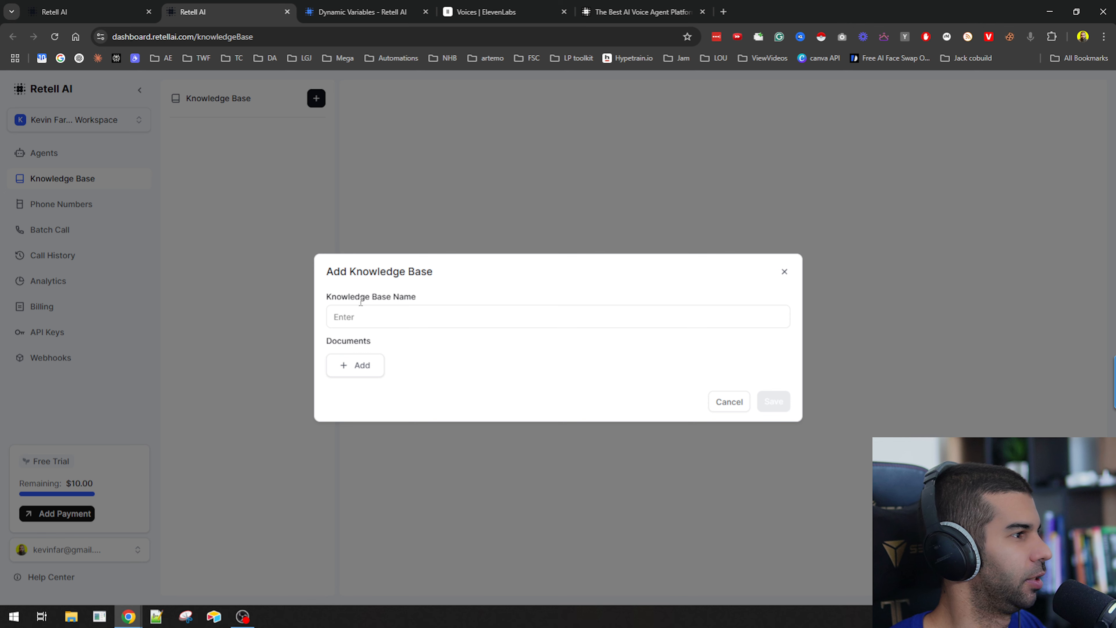
left_click(367, 366)
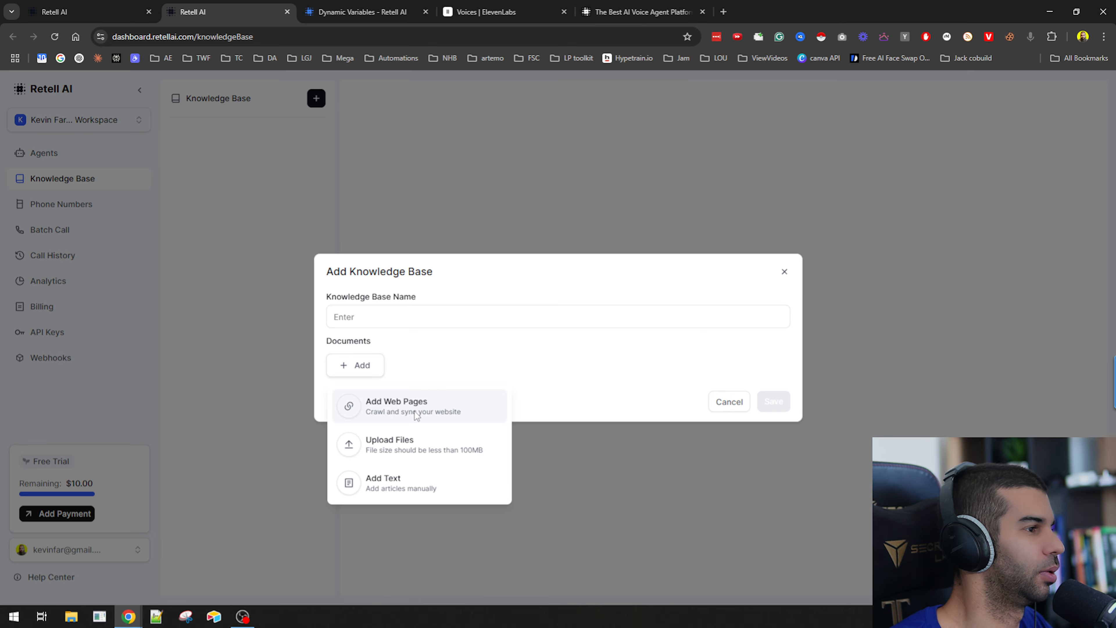
left_click(416, 406)
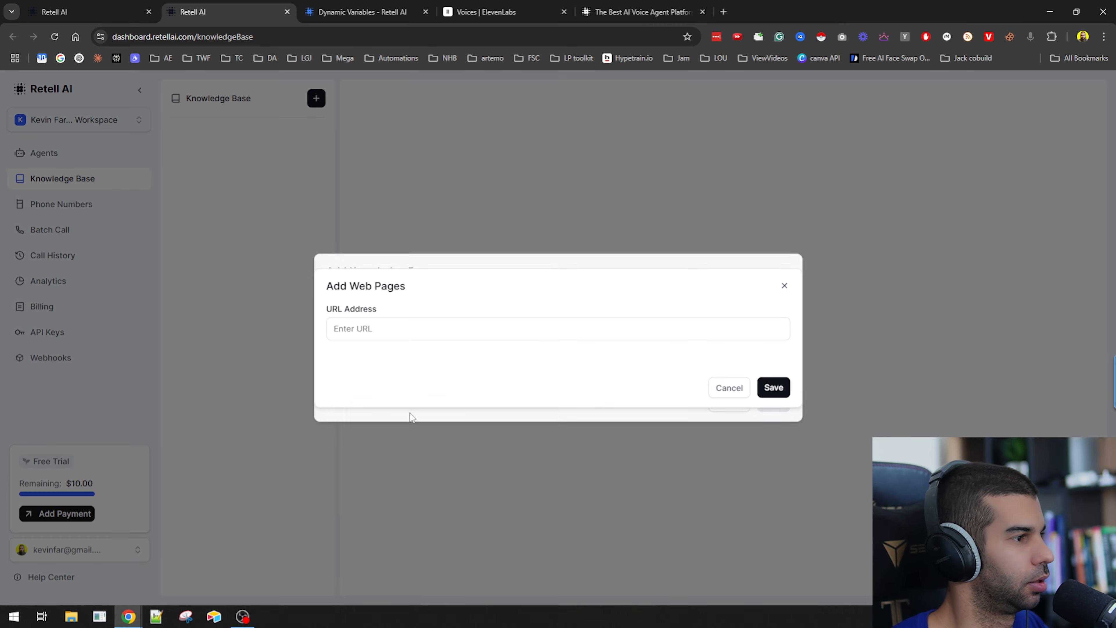
Paste typeworkflow.com as the web page URL address and confirm it.
left_click(587, 335)
key("ctrl+v")
key("ctrl+v")
key("ctrl+z")
left_click(774, 387)
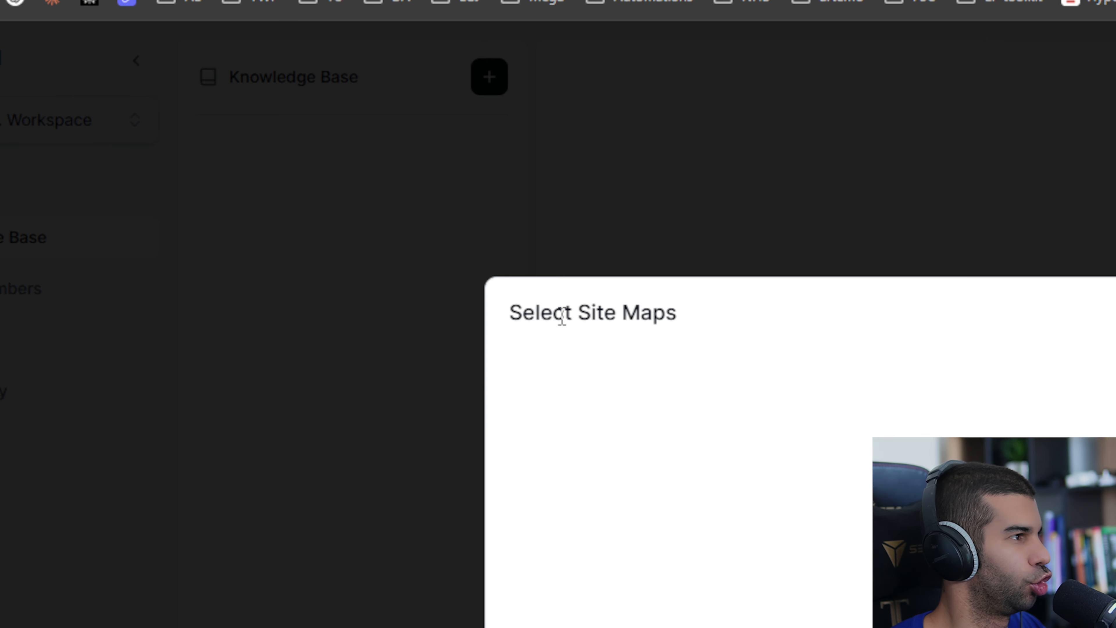
left_click_drag(543, 315, 665, 313)
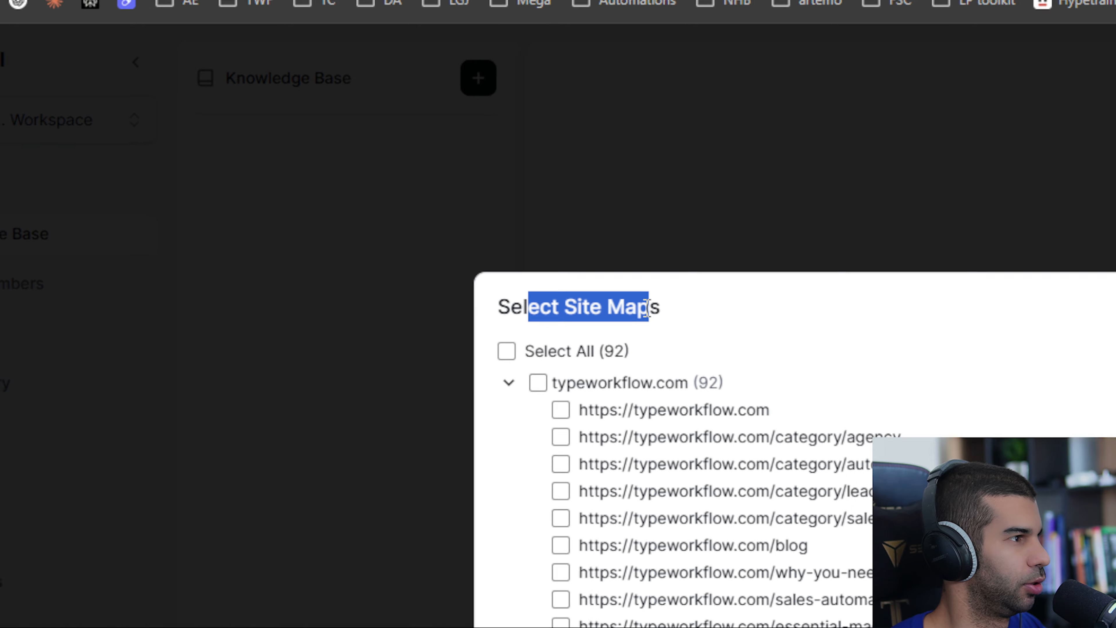
scroll(665, 434, "down", 10)
scroll(404, 277, "down", 10)
scroll(406, 376, "up", 20)
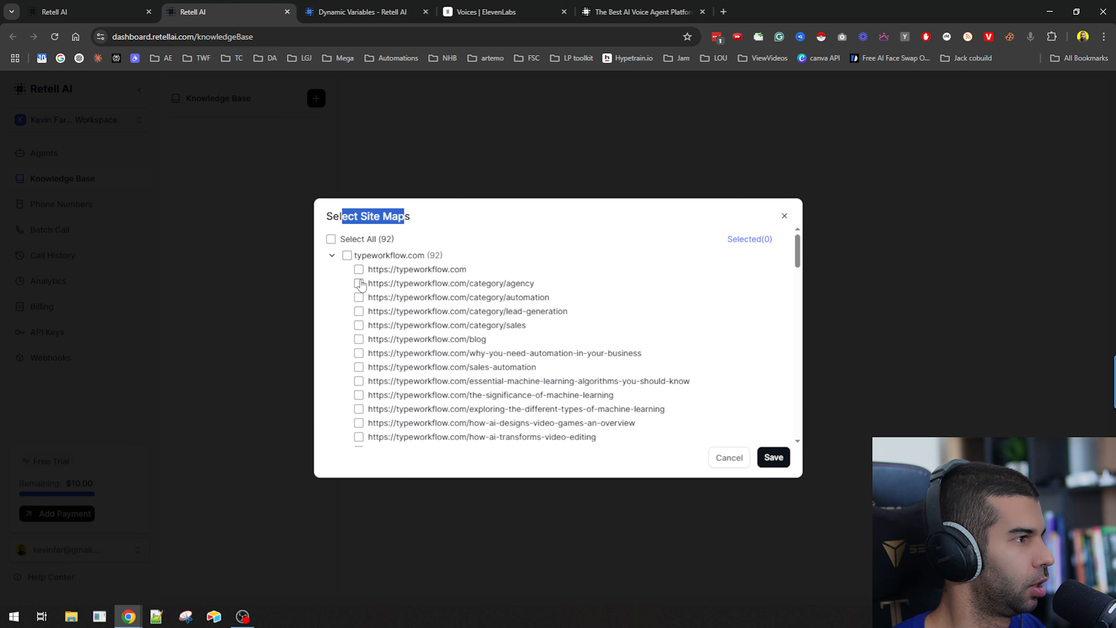
left_click(359, 270)
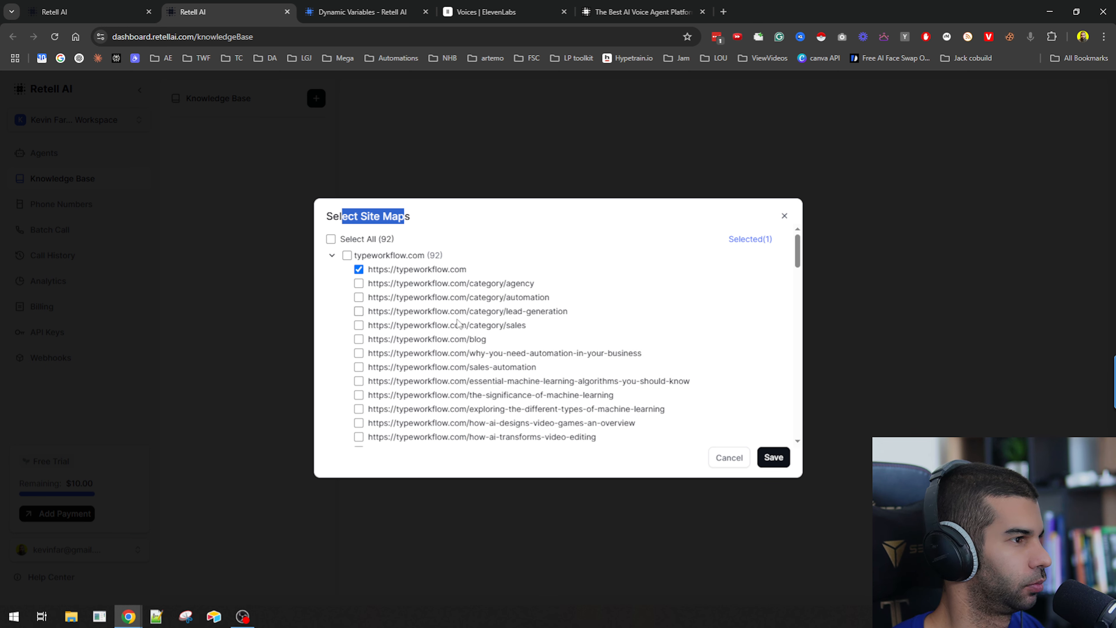
Also select the contact-me, about-me and work-with-me pages and save the site map selection.
scroll(458, 324, "down", 10)
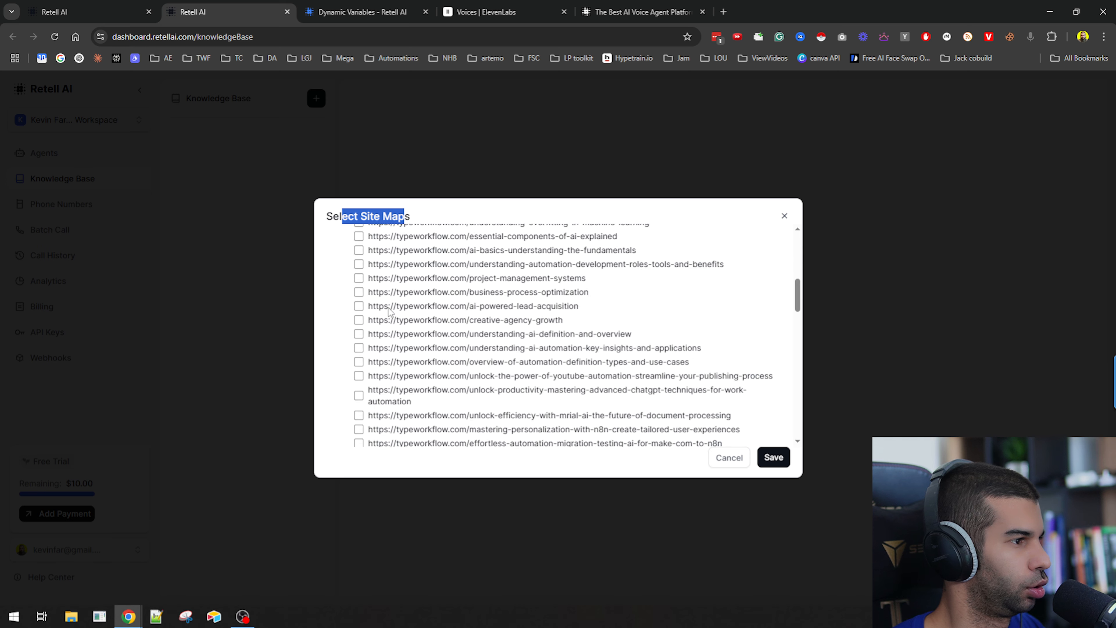
scroll(390, 312, "down", 15)
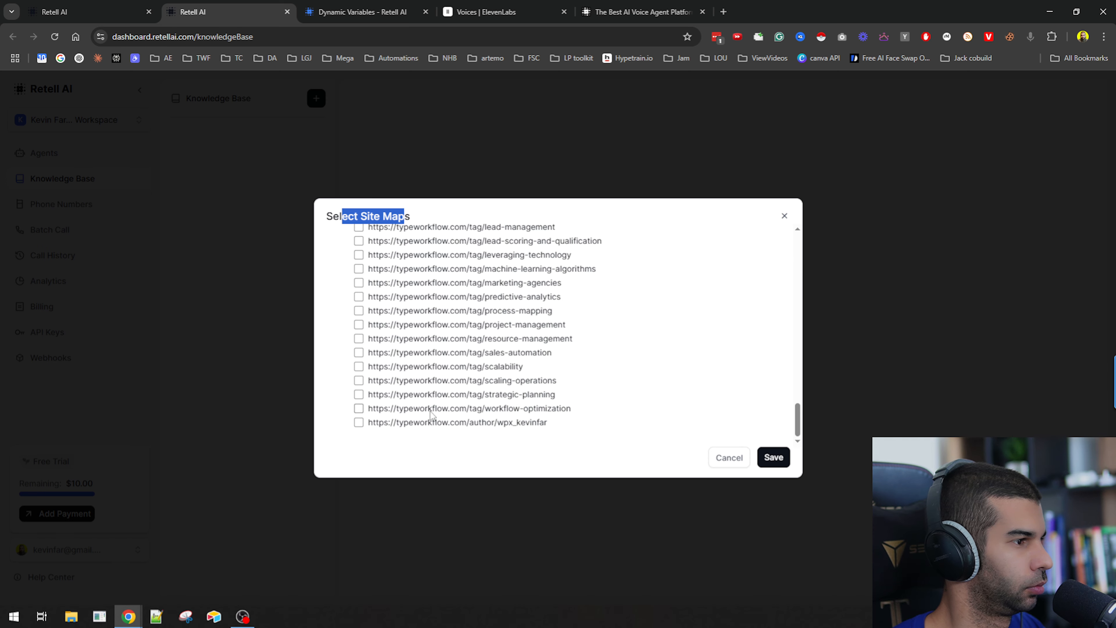
scroll(411, 419, "up", 10)
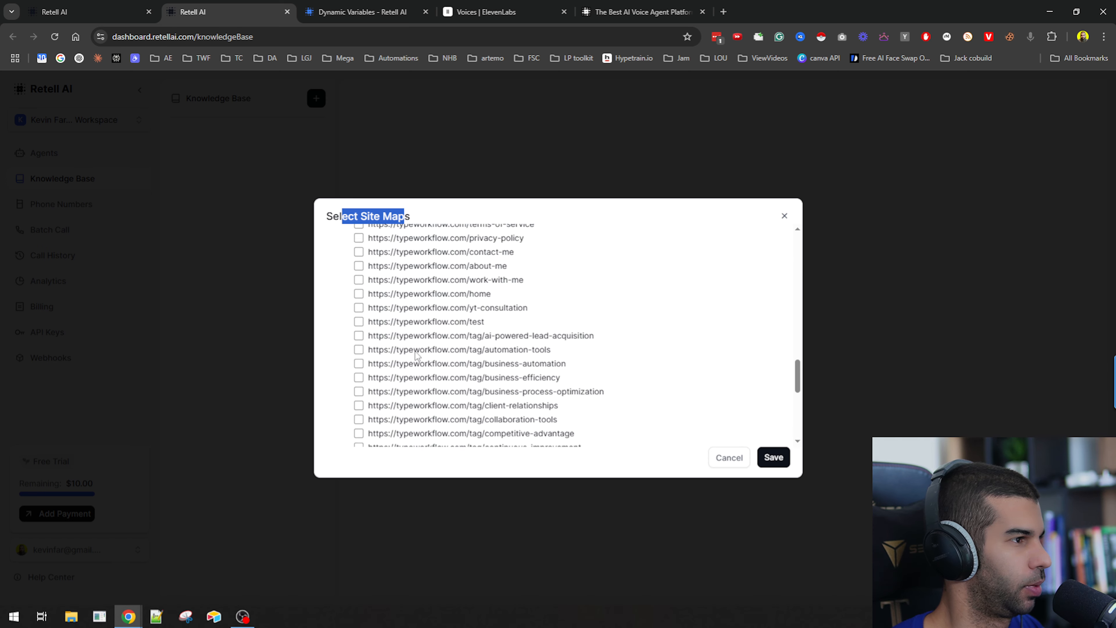
scroll(414, 356, "up", 2)
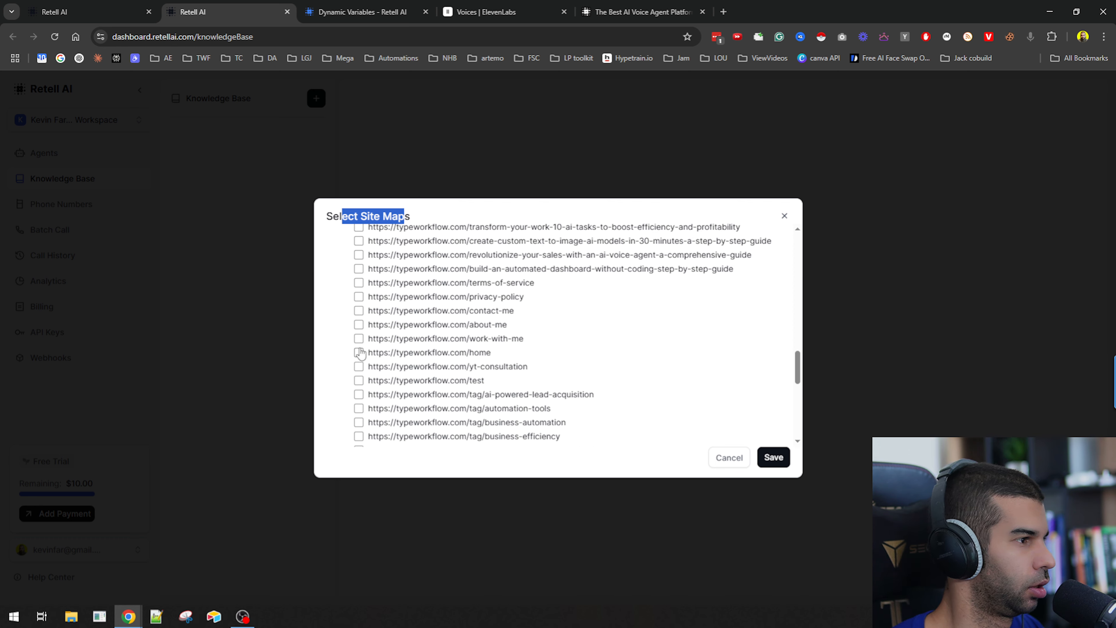
left_click(358, 339)
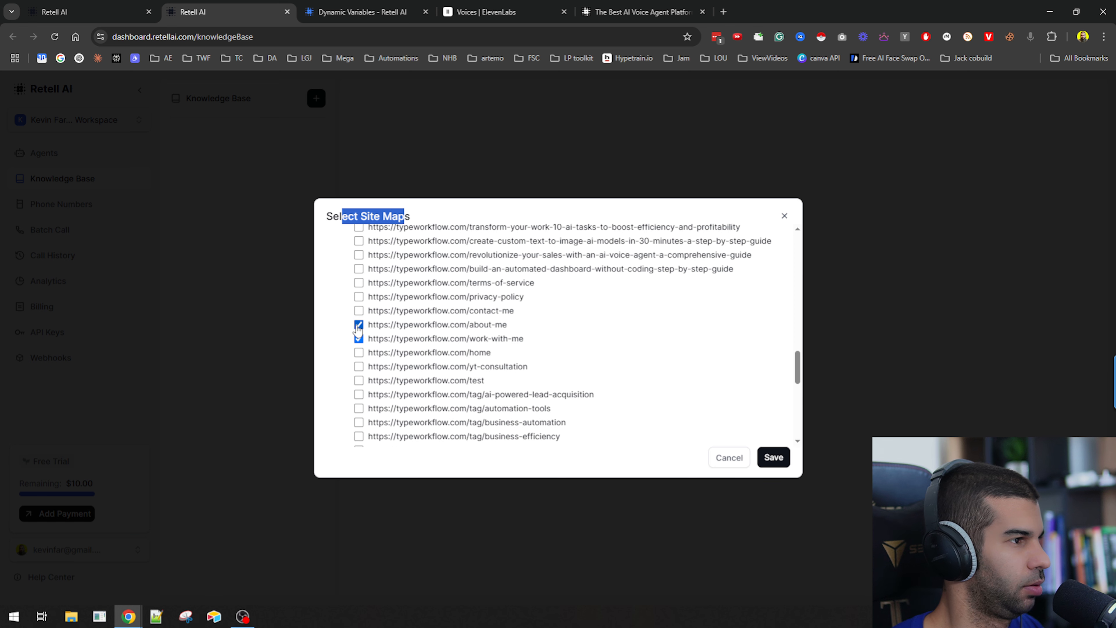
left_click(358, 311)
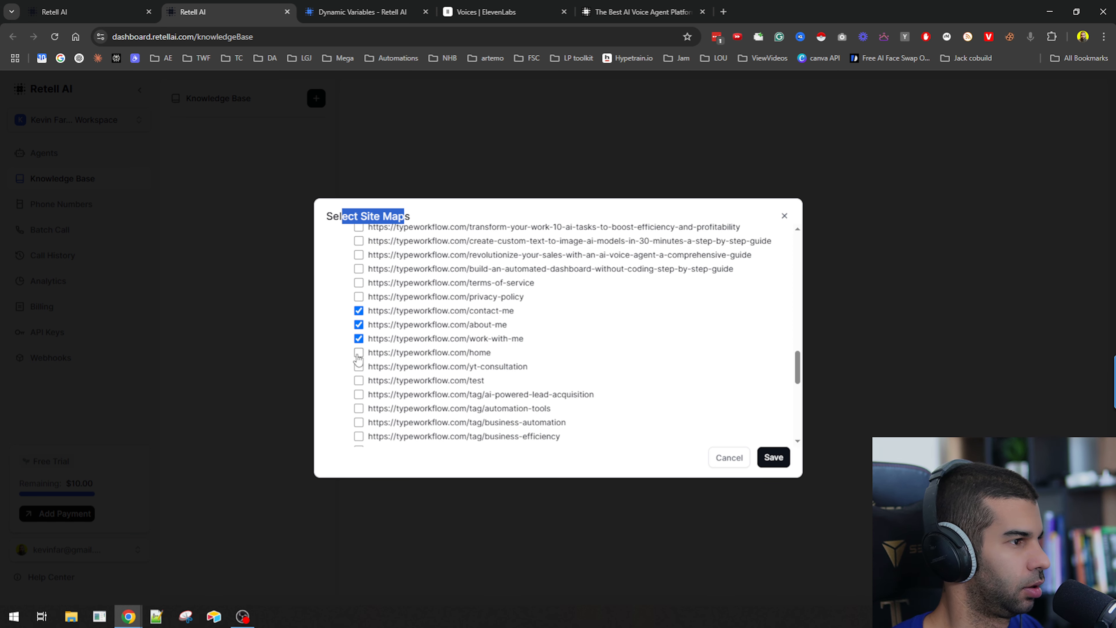
left_click(780, 462)
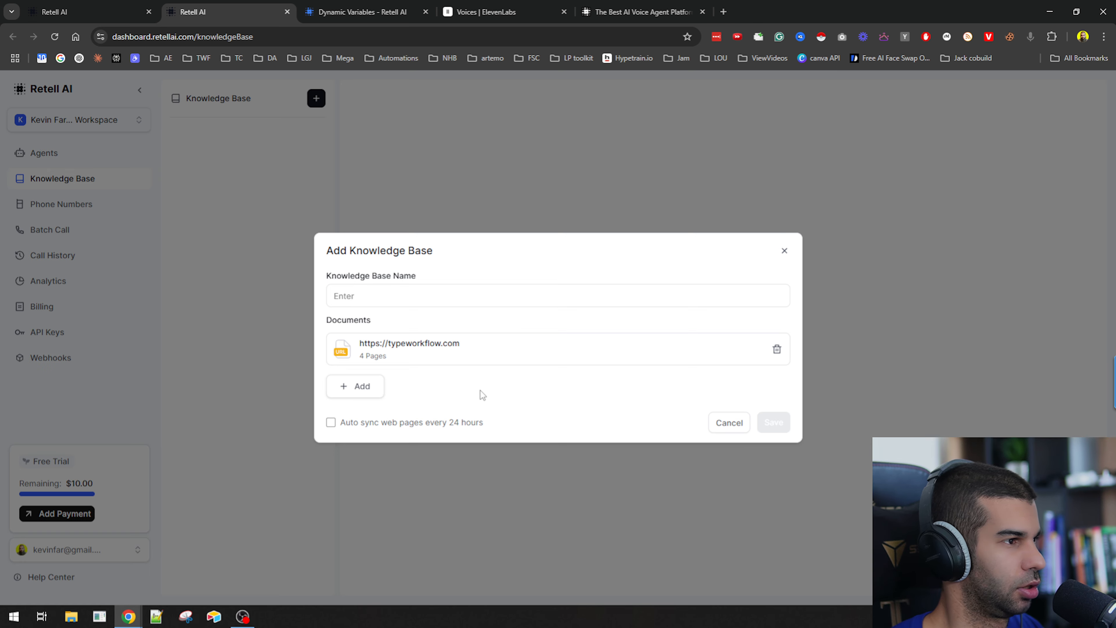
Name the knowledge base "typeworkflow_kb", enable auto sync of web pages every 24 hours, and save it.
left_click(372, 295)
type("typeworkflow_kb")
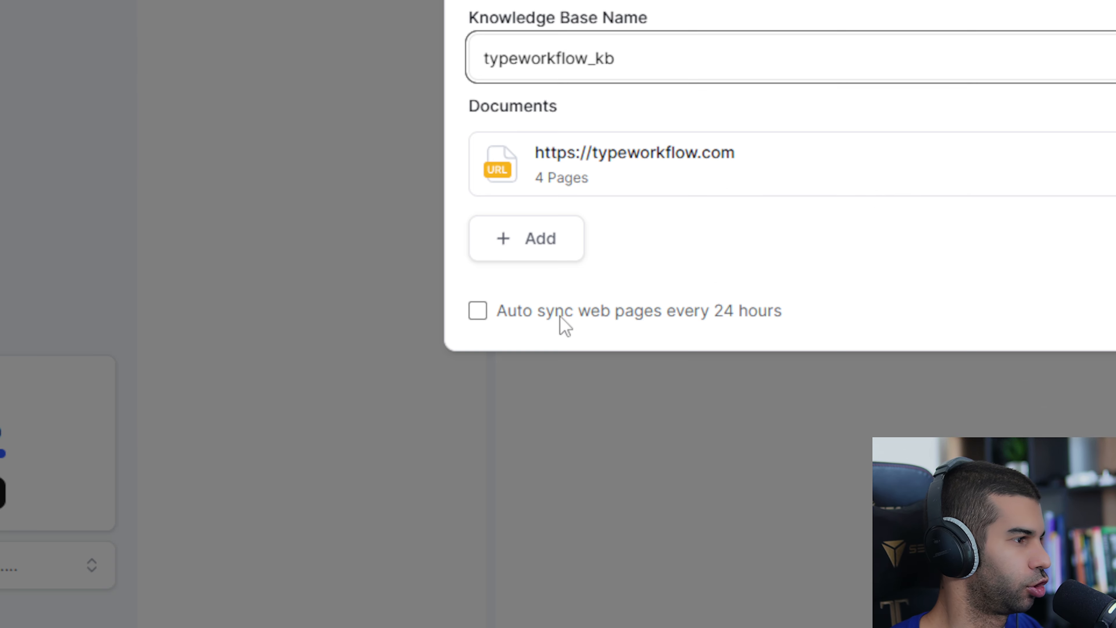
left_click_drag(372, 425, 469, 428)
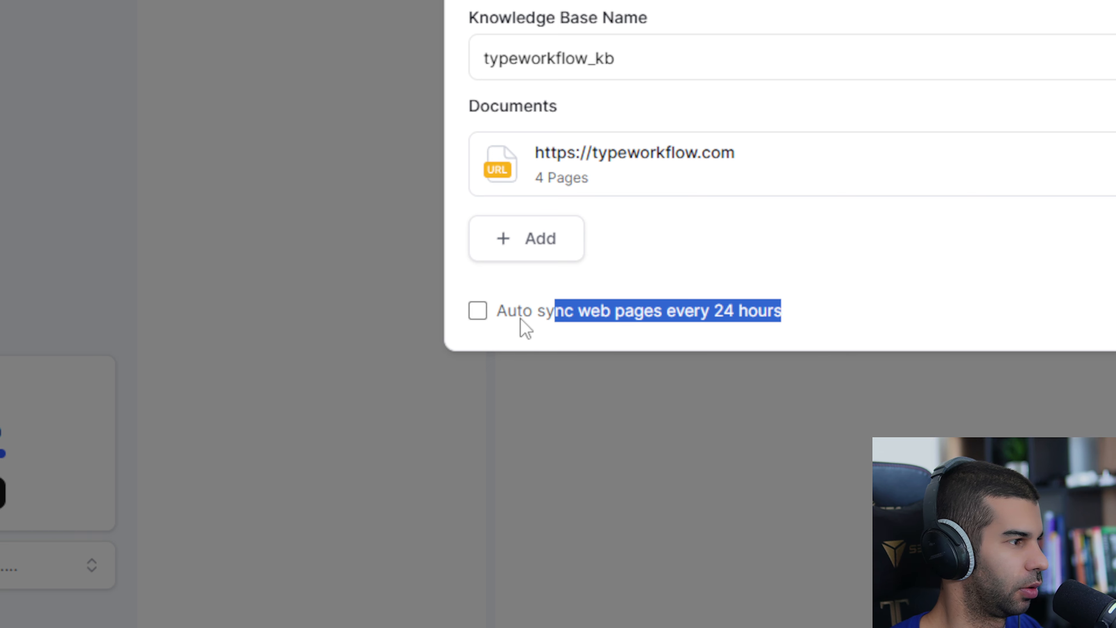
left_click(475, 313)
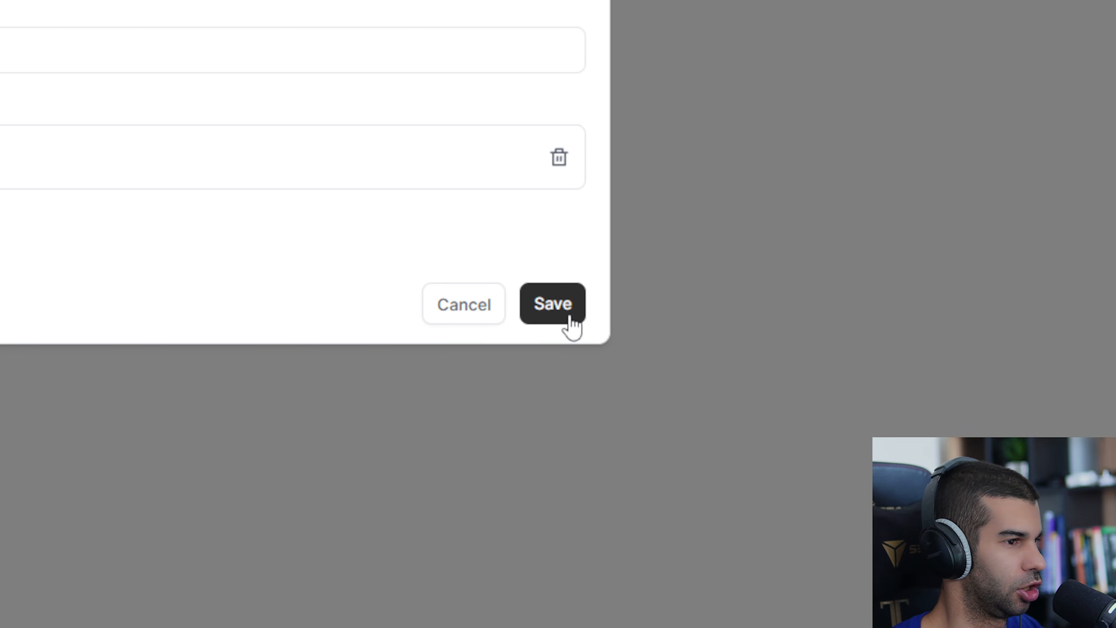
left_click(1094, 319)
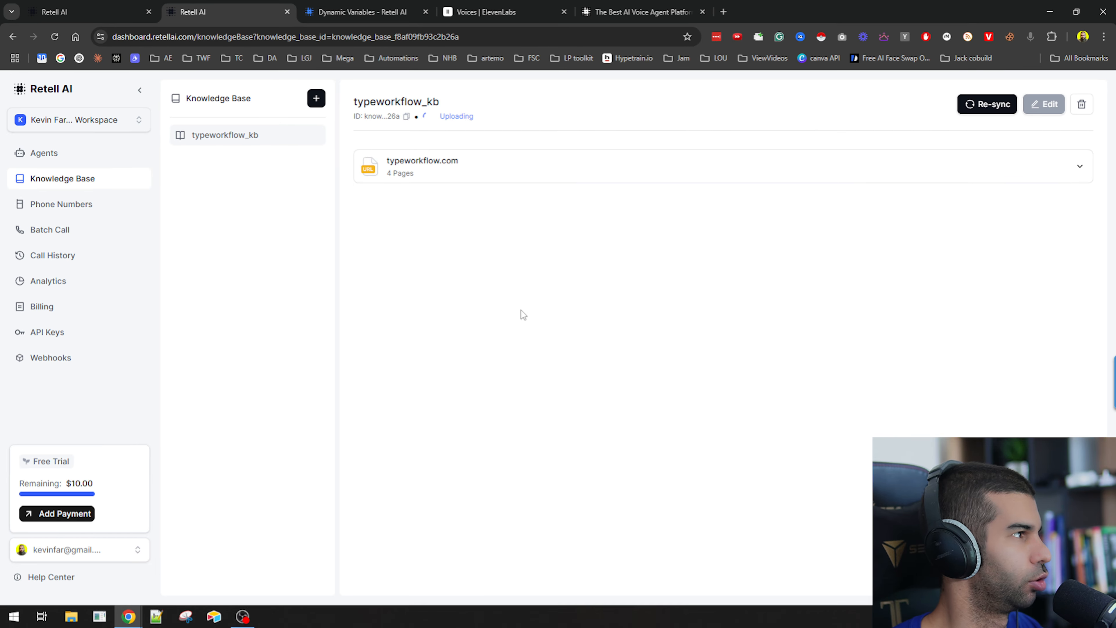
Open the Single-Prompt Agent and attach the typeworkflow_kb knowledge base to it.
left_click(48, 162)
left_click(421, 166)
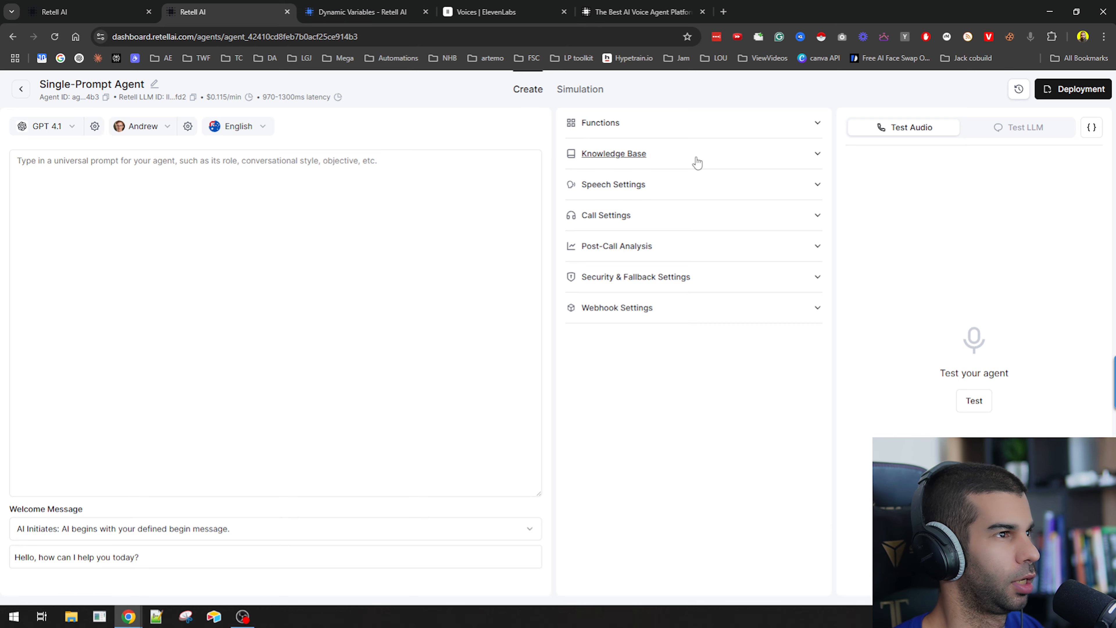
left_click(697, 162)
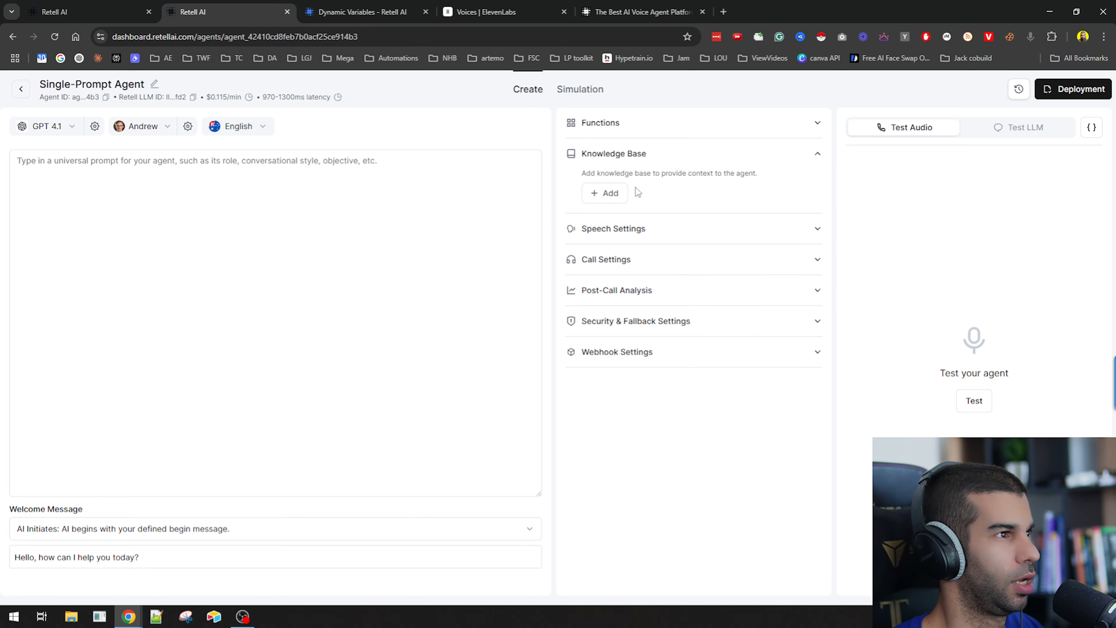
left_click(625, 193)
left_click(649, 222)
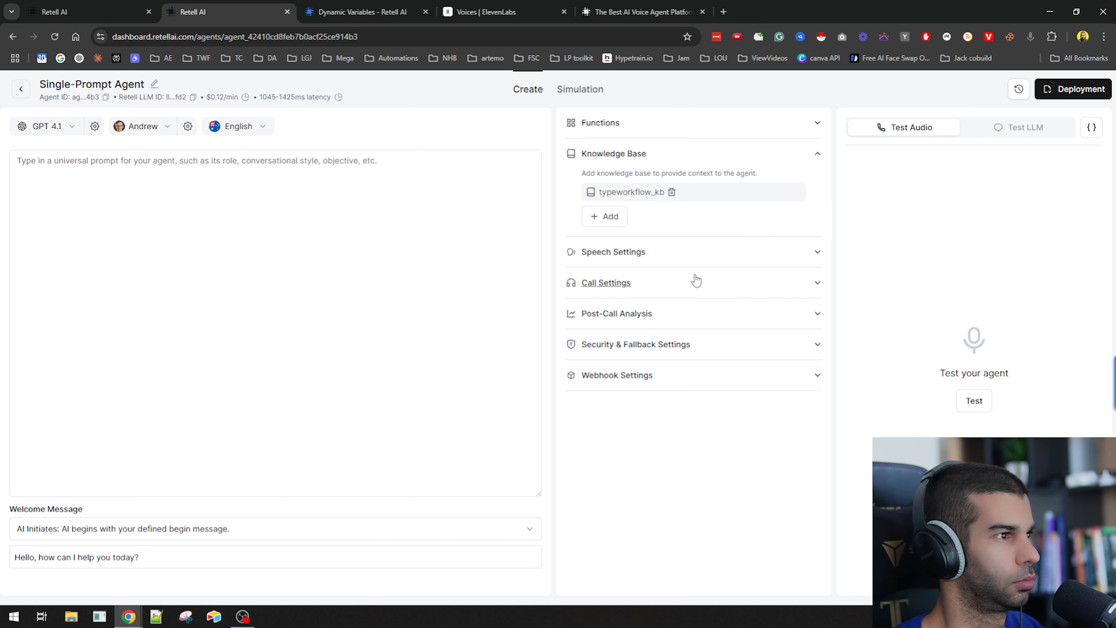
Open Speech Settings and review the background sound options, responsiveness and interruption sensitivity settings.
left_click(670, 256)
left_click(654, 296)
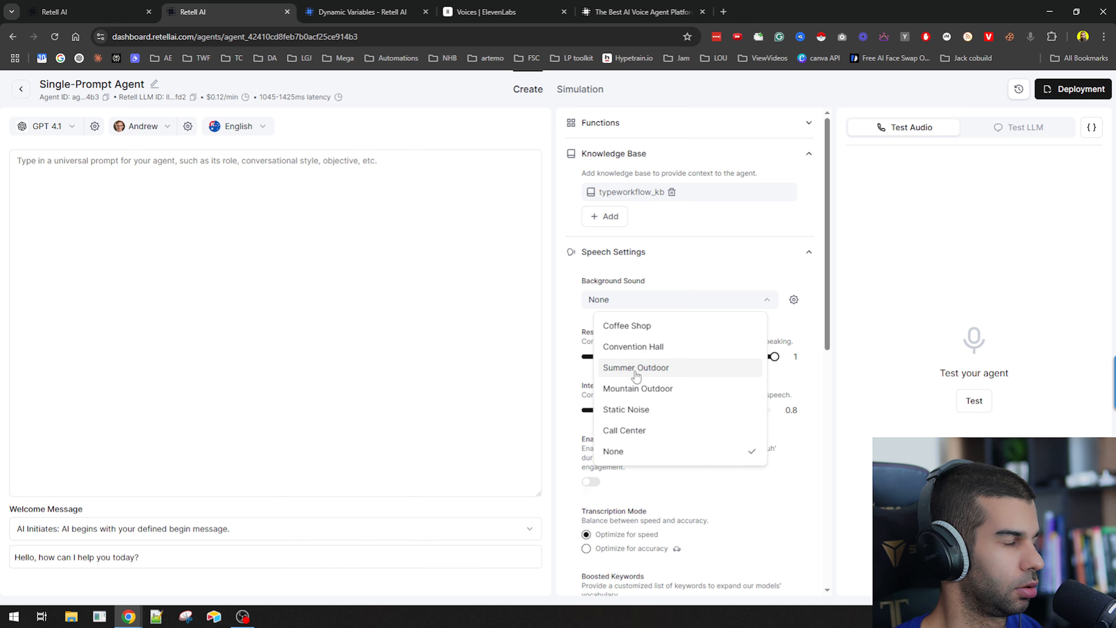
left_click(552, 332)
scroll(623, 292, "down", 1)
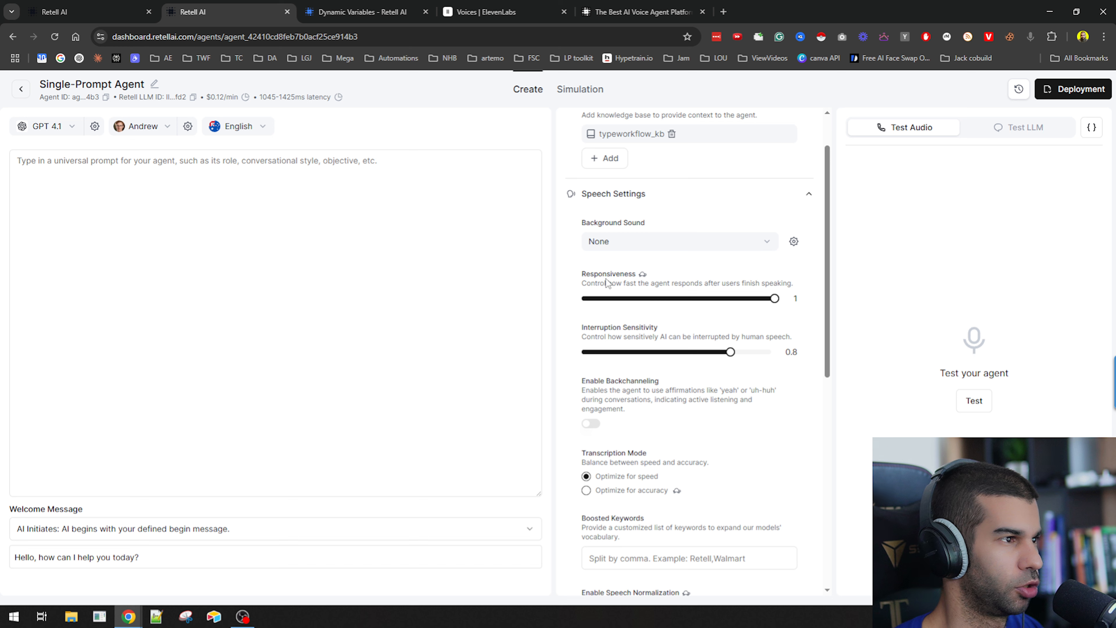
left_click_drag(607, 282, 776, 283)
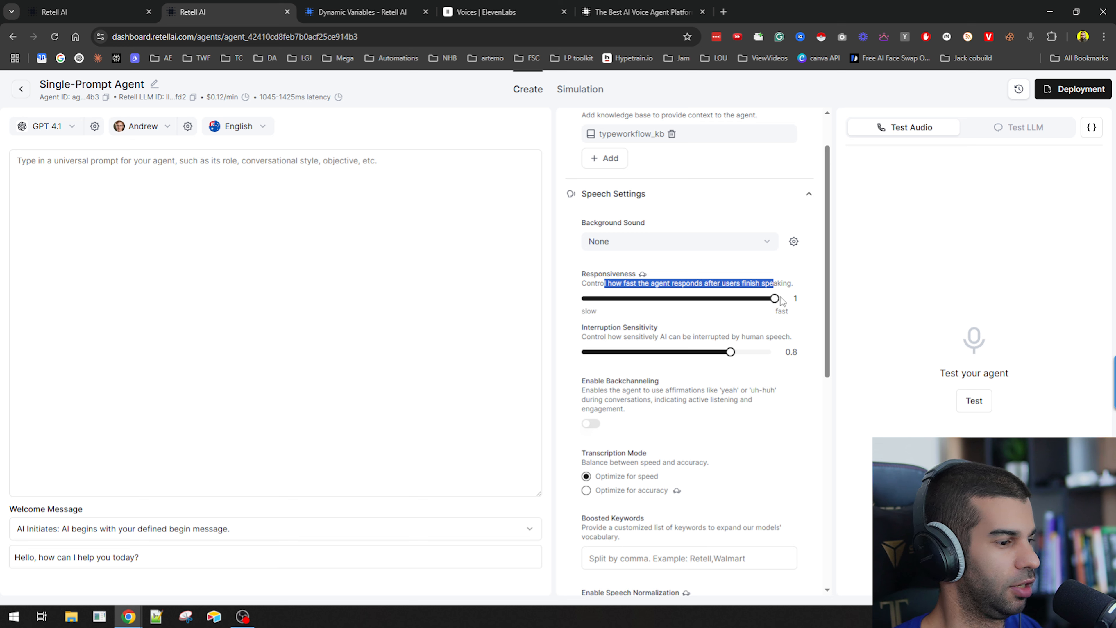
left_click_drag(595, 337, 735, 339)
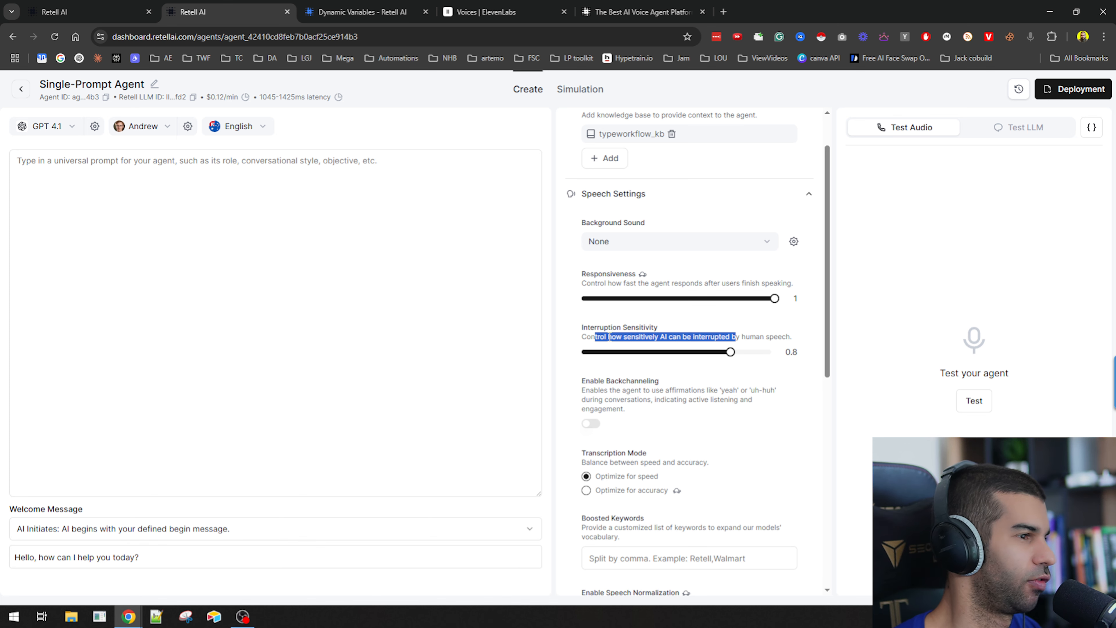
scroll(610, 337, "down", 1)
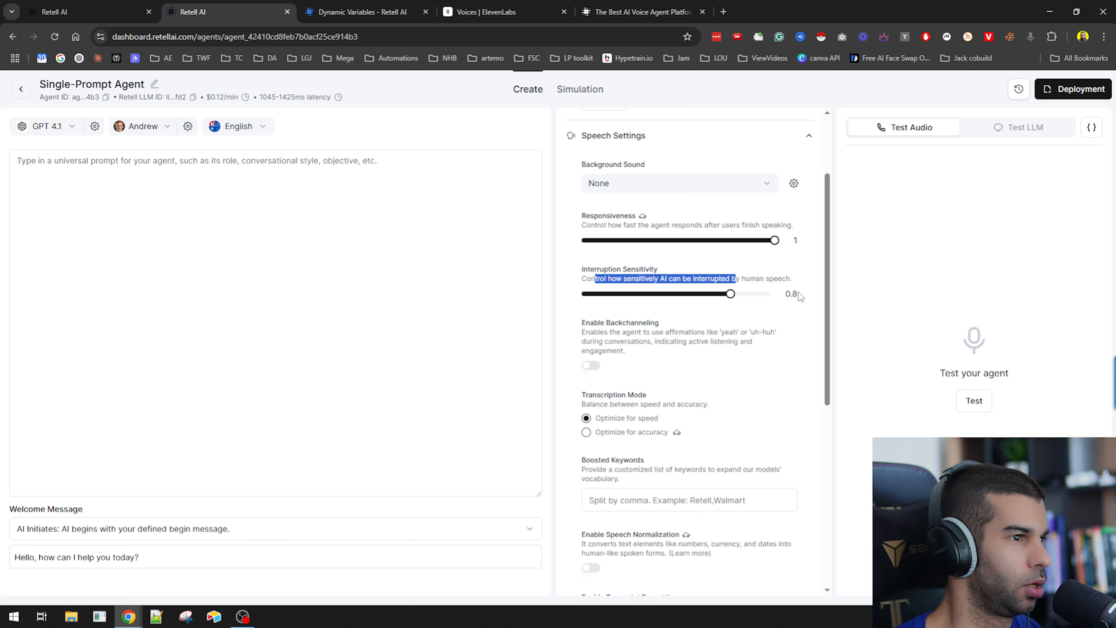
mouse_move(732, 295)
left_mouse_down()
mouse_move(777, 301)
mouse_move(726, 302)
mouse_move(737, 305)
left_mouse_up()
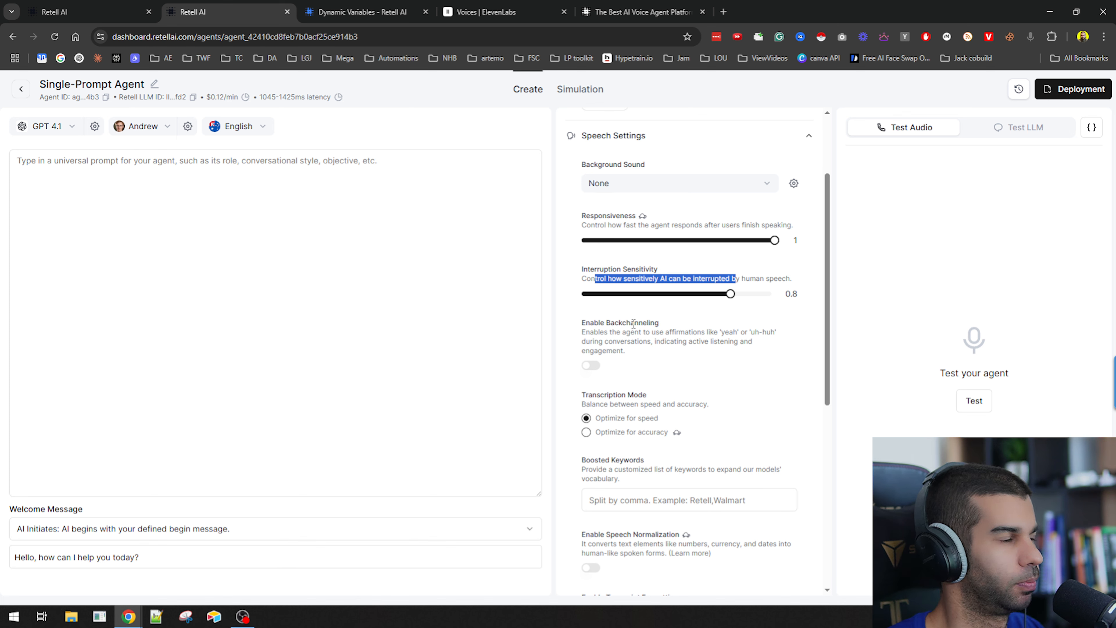
left_click_drag(589, 324, 702, 335)
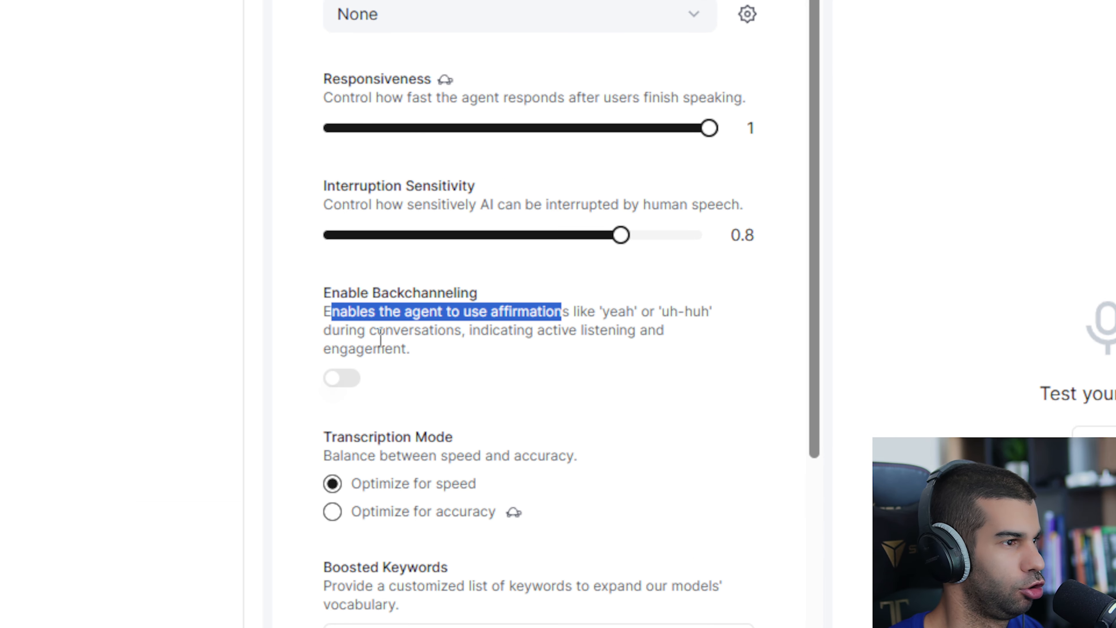
Enable backchanneling for the agent.
left_click(341, 381)
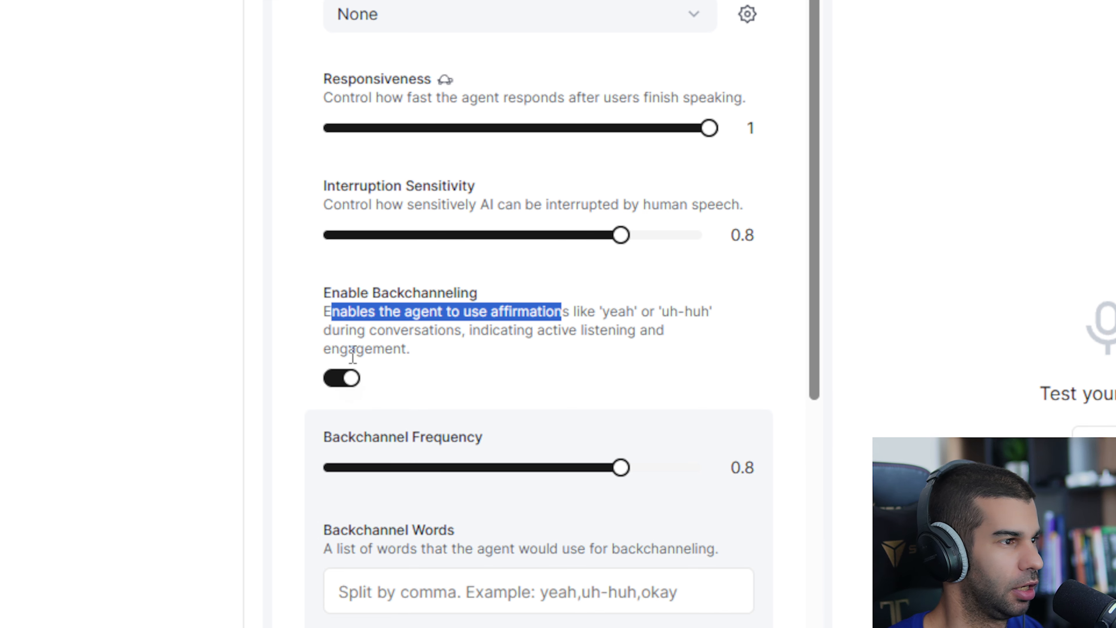
left_click(339, 398)
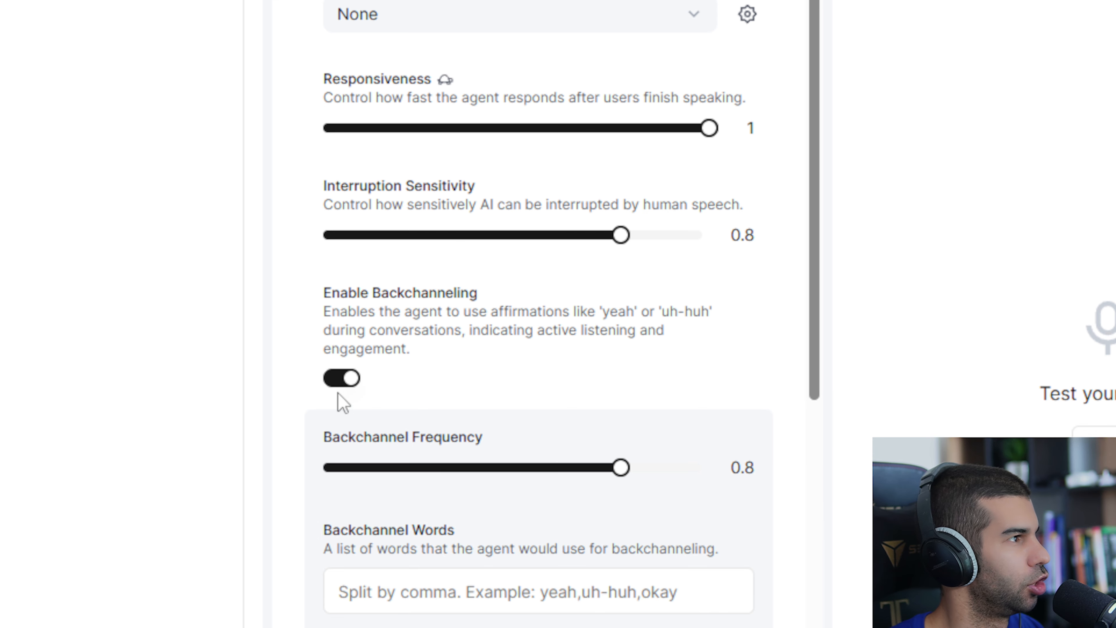
left_click(358, 381)
left_click(358, 380)
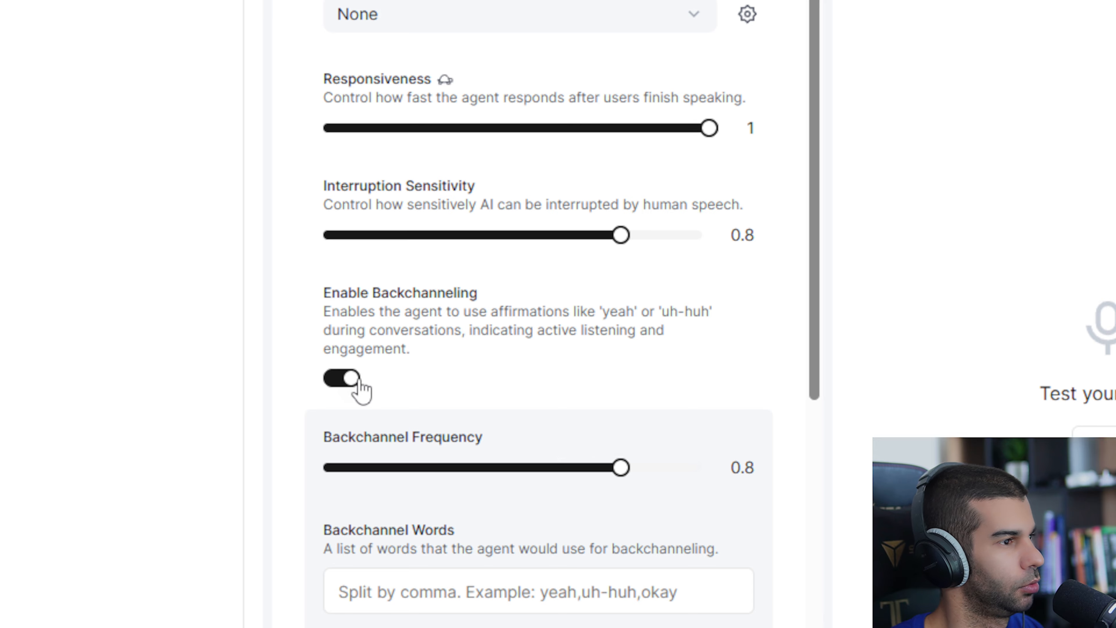
scroll(374, 341, "down", 2)
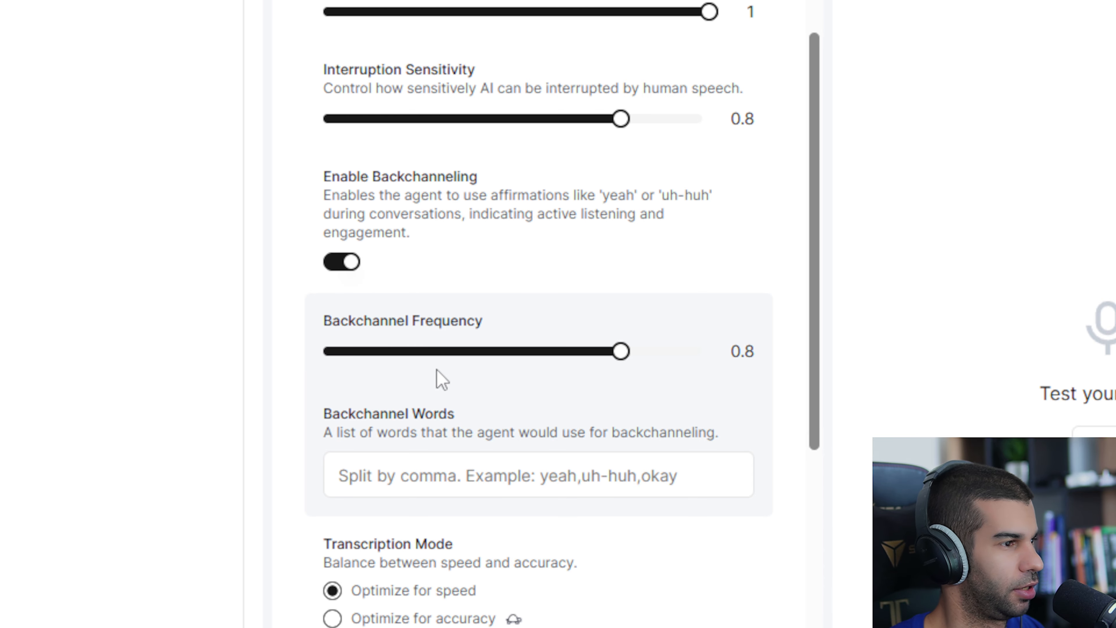
scroll(378, 356, "down", 2)
left_click_drag(342, 305, 680, 329)
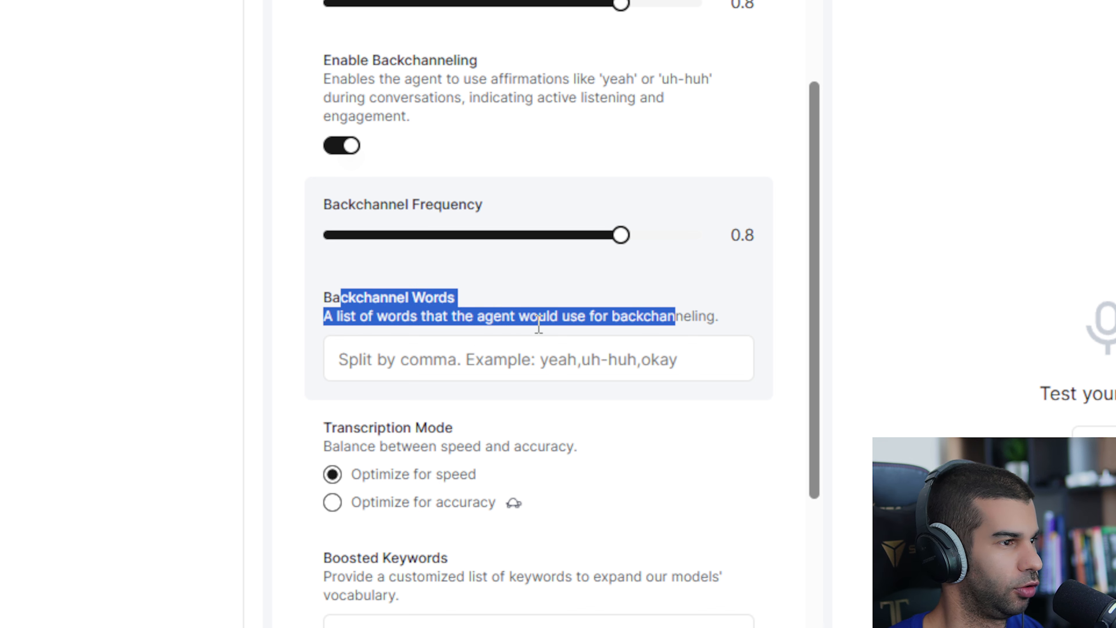
left_click(300, 352)
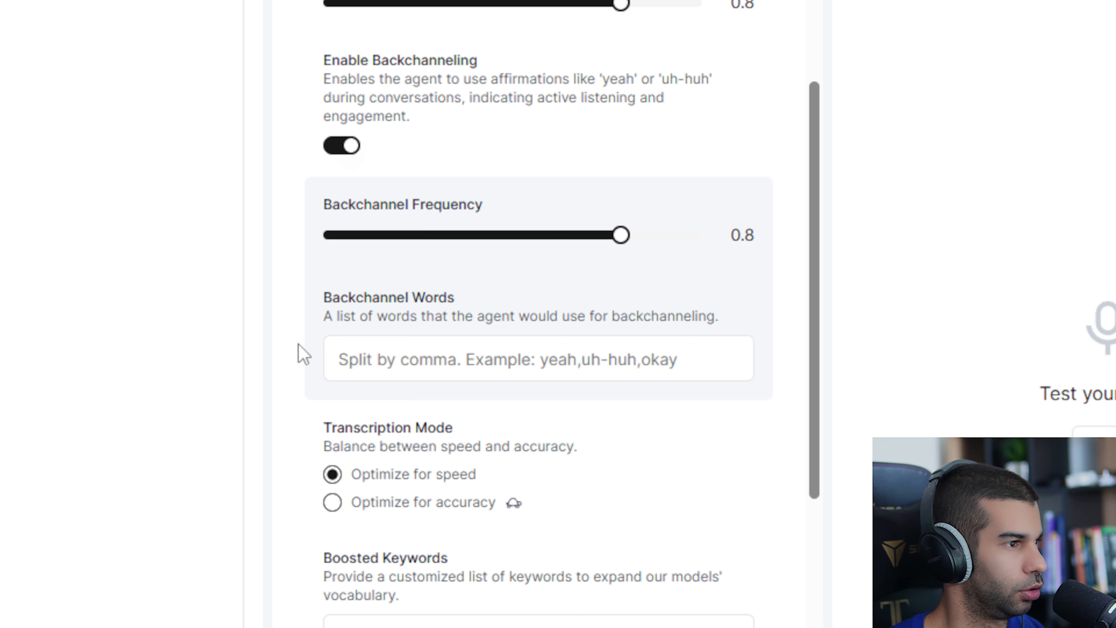
Review the transcription mode options and the latency note on optimizing for accuracy.
scroll(361, 314, "down", 2)
left_click_drag(342, 312, 451, 312)
left_click_drag(352, 331, 515, 333)
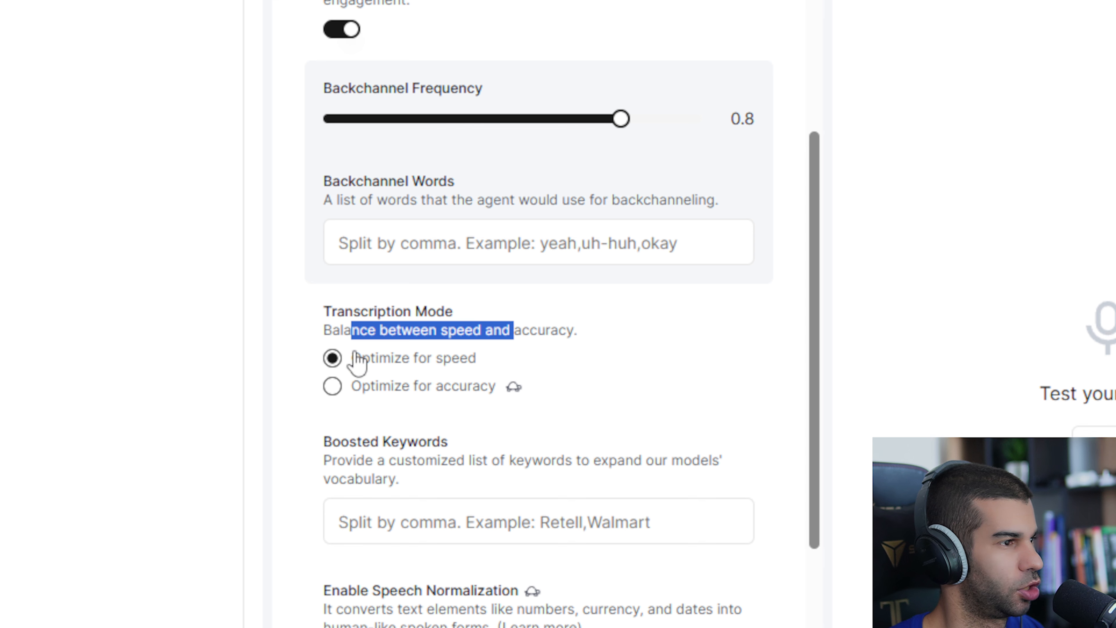
left_click(332, 394)
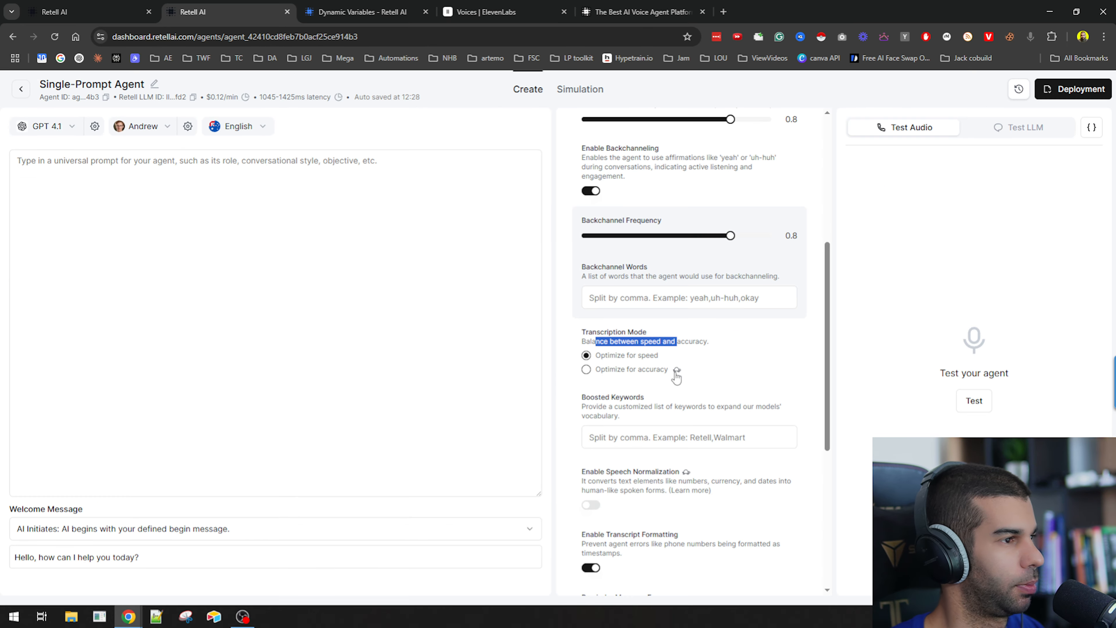
scroll(677, 375, "down", 3)
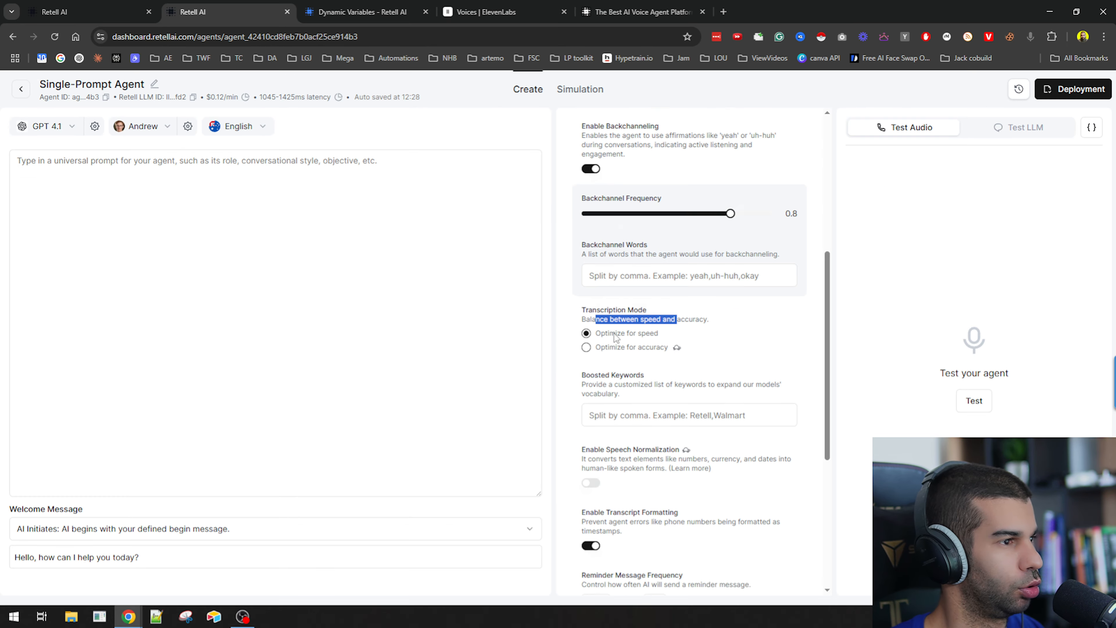
left_click(571, 277)
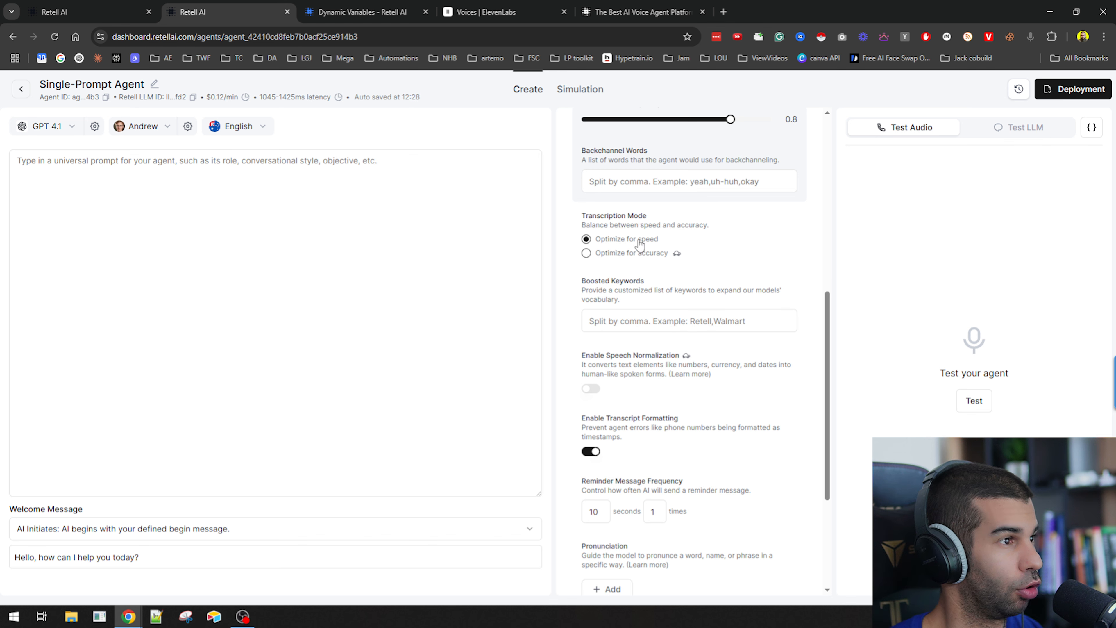
mouse_move(677, 259)
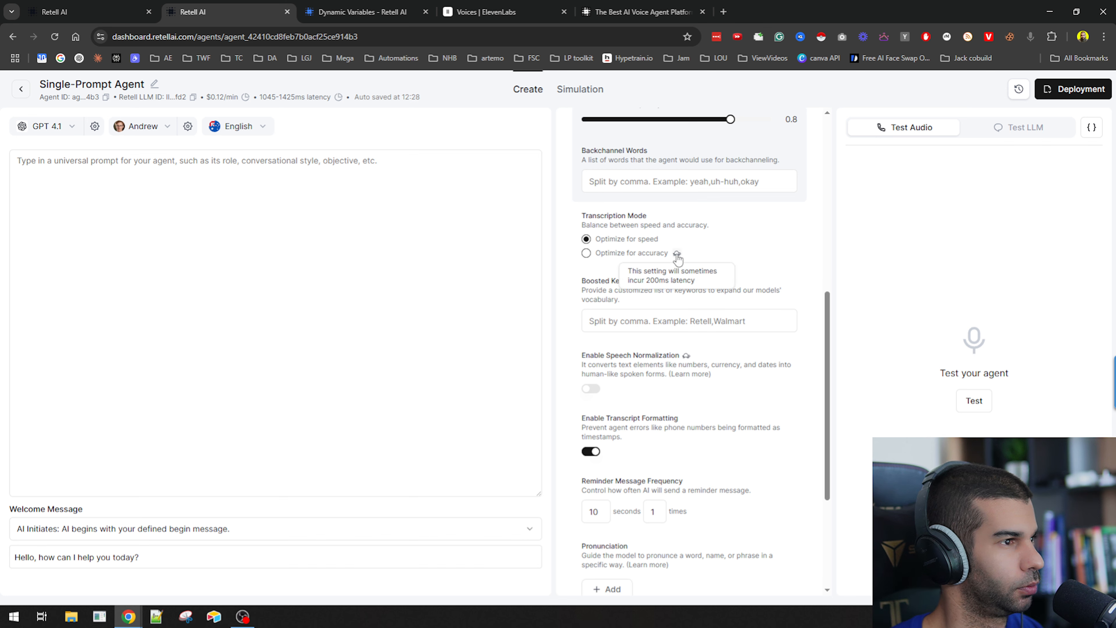
left_click_drag(594, 283, 786, 294)
left_click(628, 294)
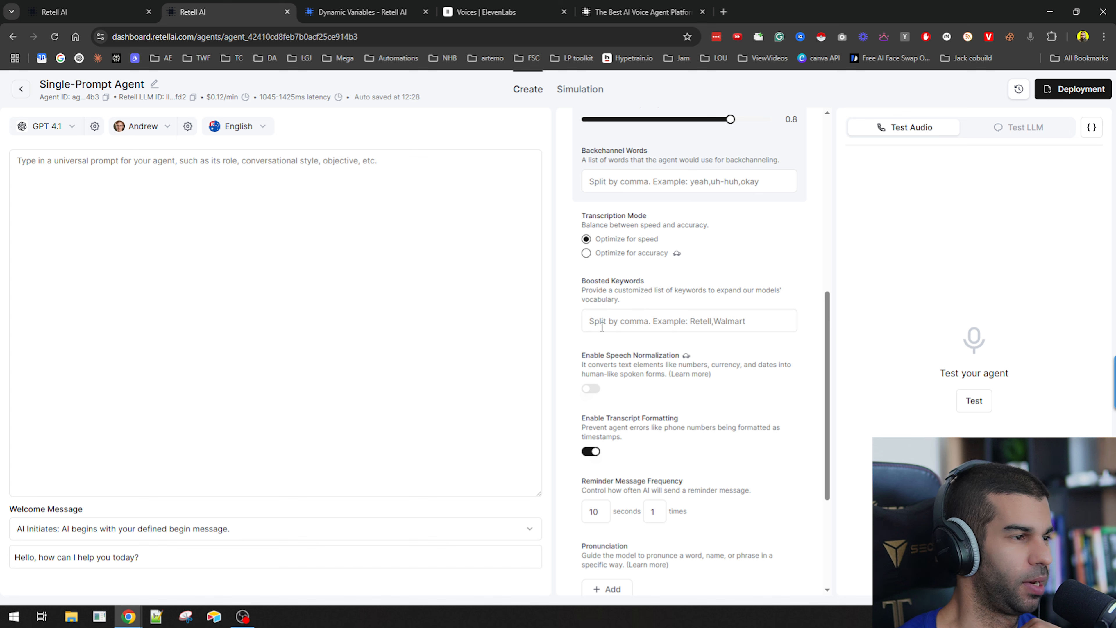
Review the speech normalization, transcript formatting and reminder message frequency settings.
left_click_drag(585, 355, 656, 354)
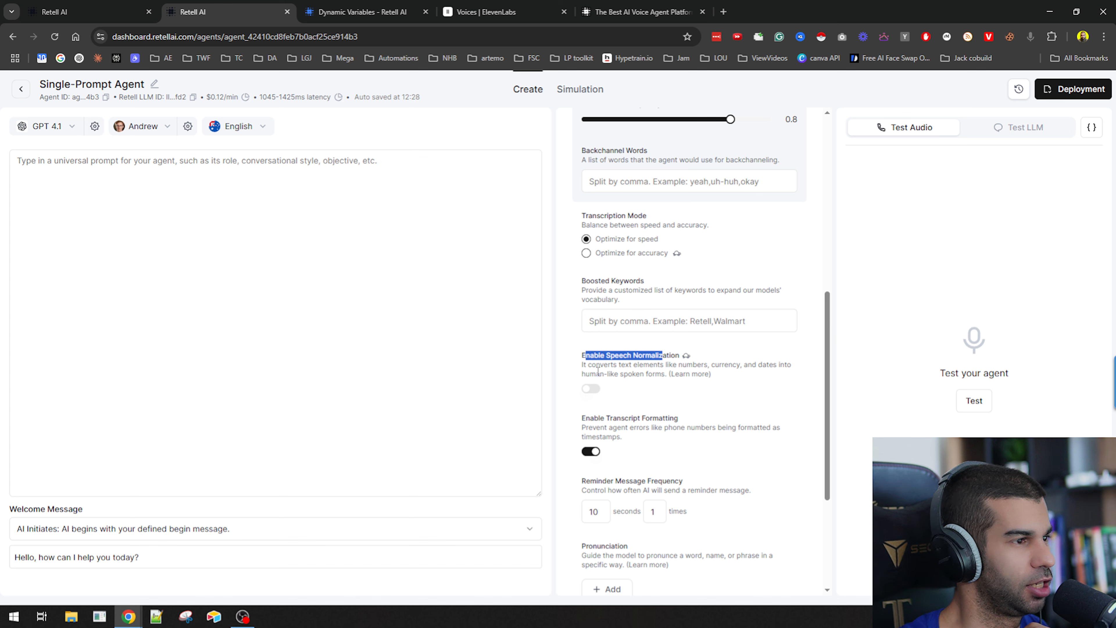
left_click_drag(597, 371, 694, 364)
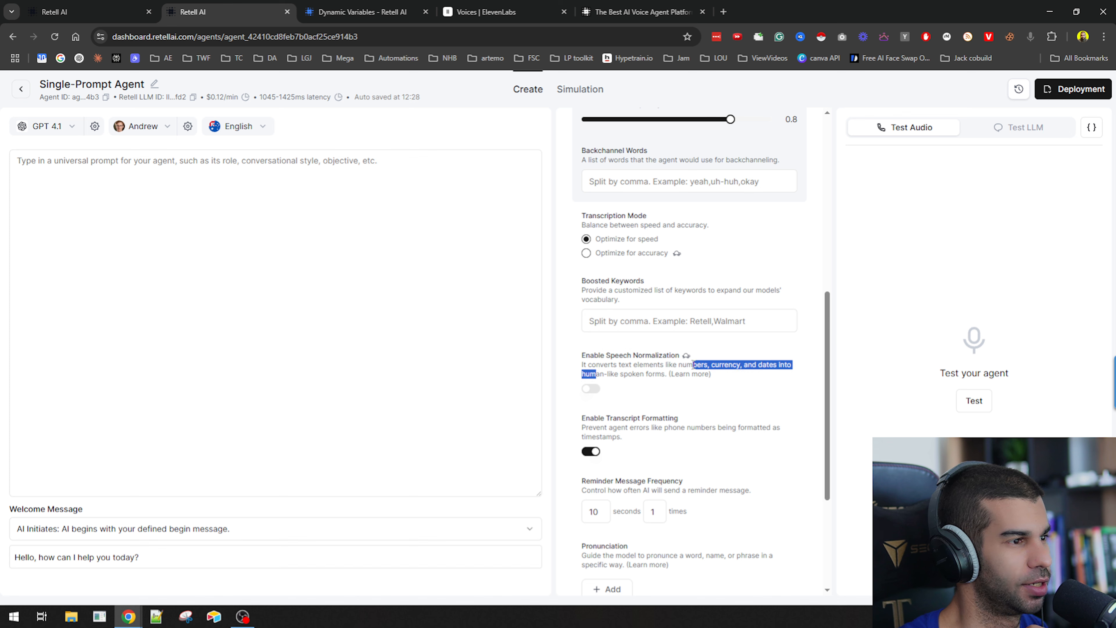
left_click(626, 377)
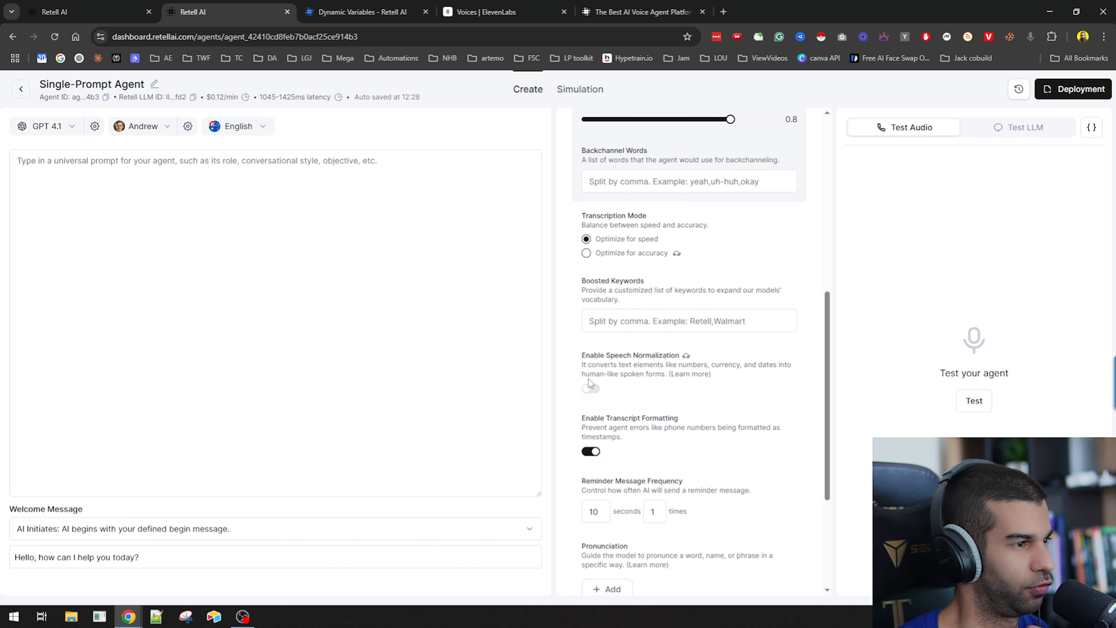
scroll(602, 373, "down", 1)
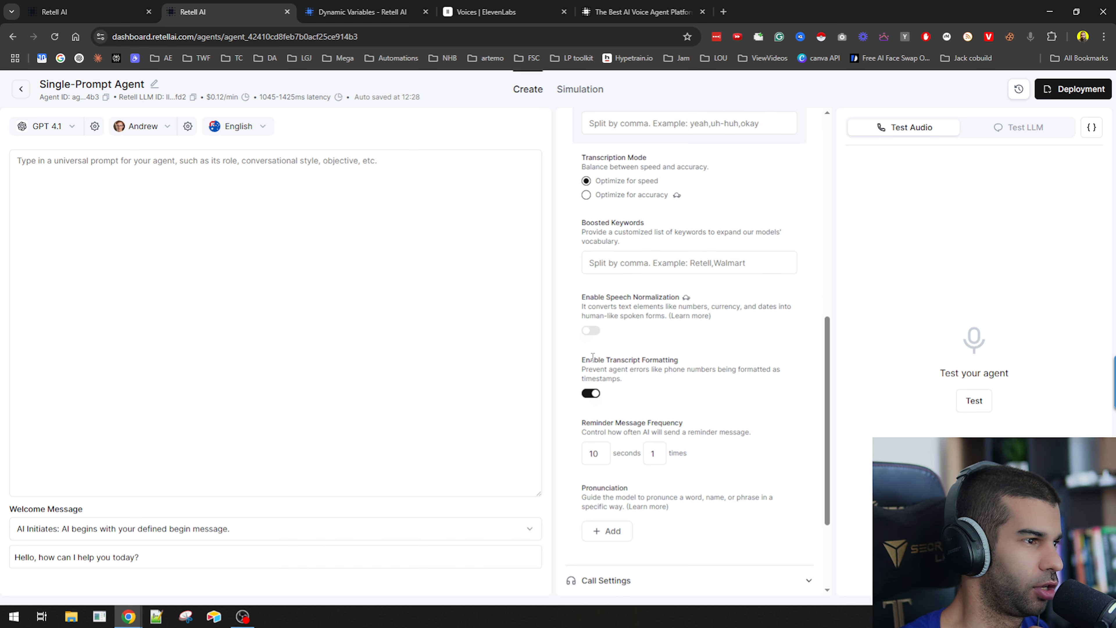
left_click_drag(592, 357, 682, 369)
left_click_drag(593, 371, 761, 368)
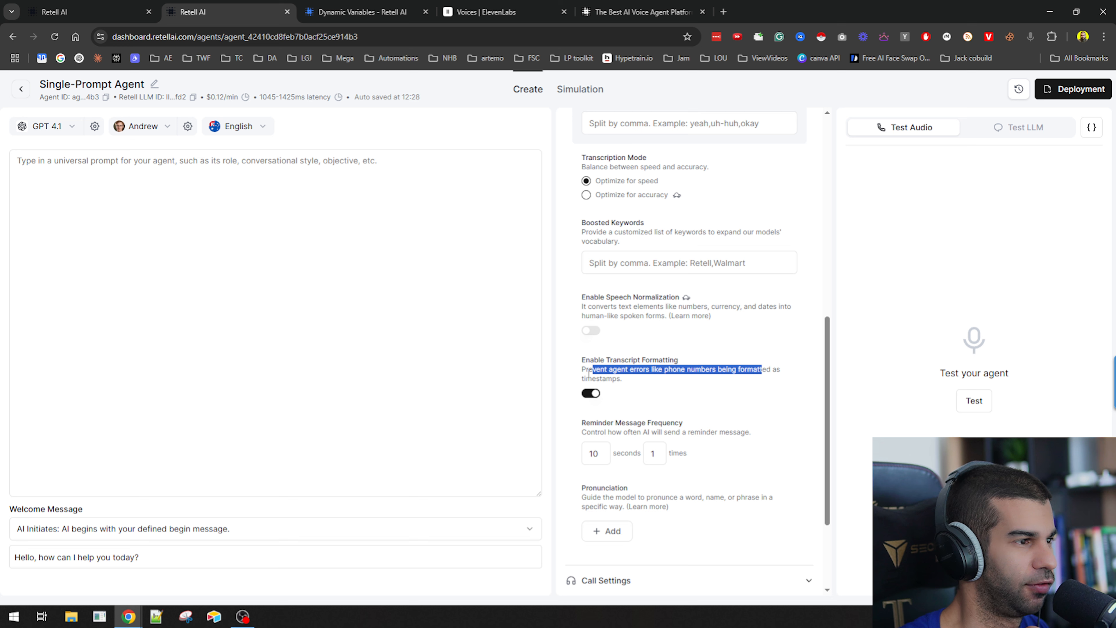
left_click(593, 395)
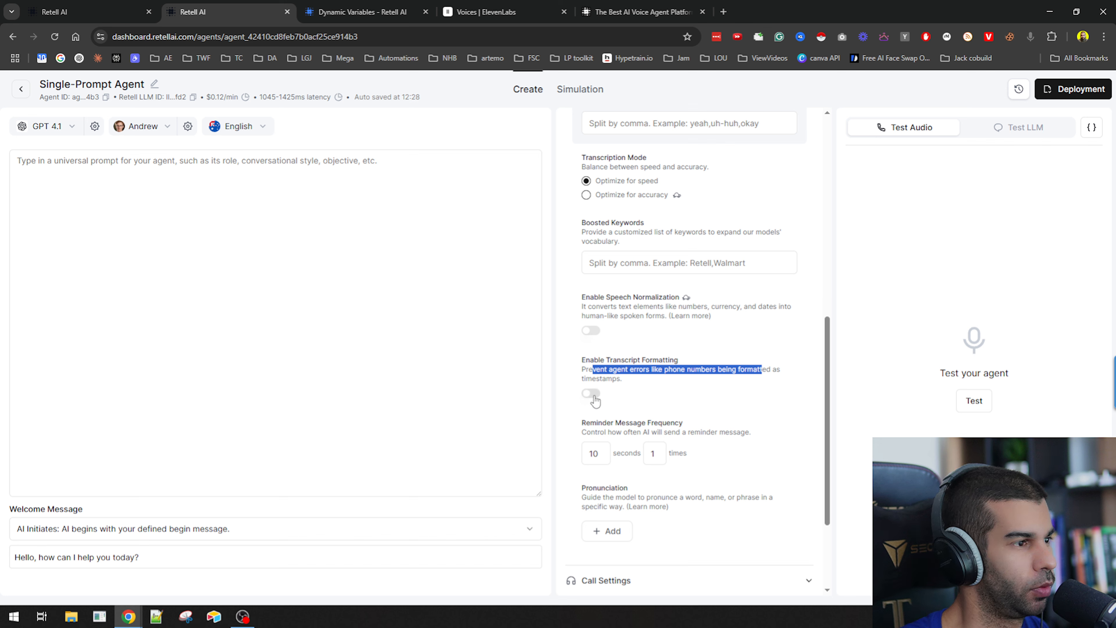
left_click(596, 401)
scroll(596, 396, "down", 3)
left_click_drag(597, 316, 731, 320)
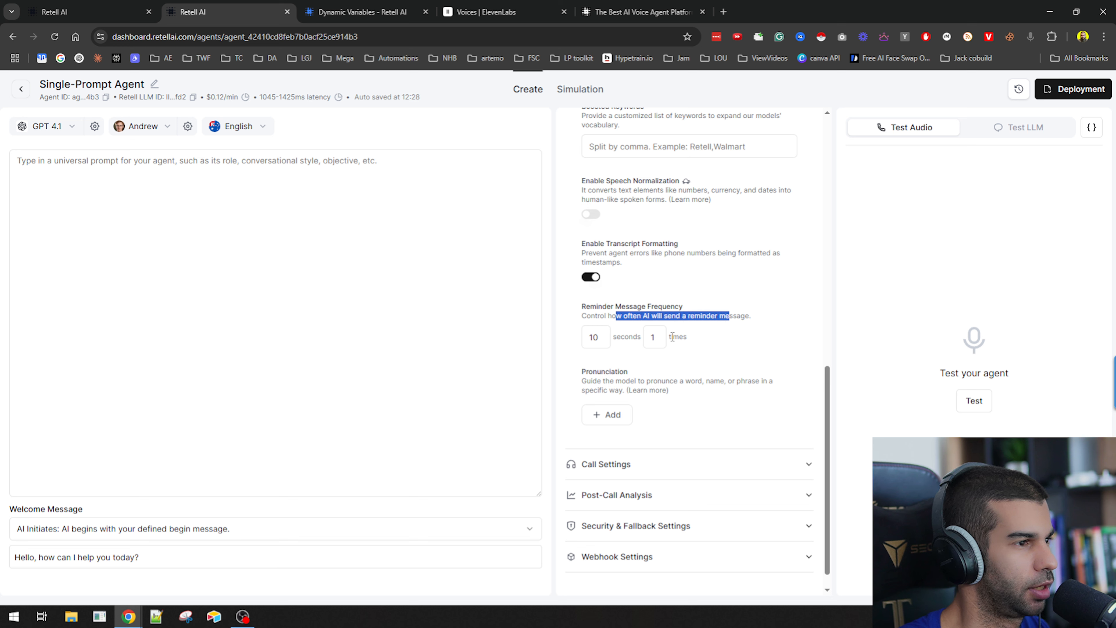
scroll(637, 335, "down", 1)
left_click(613, 398)
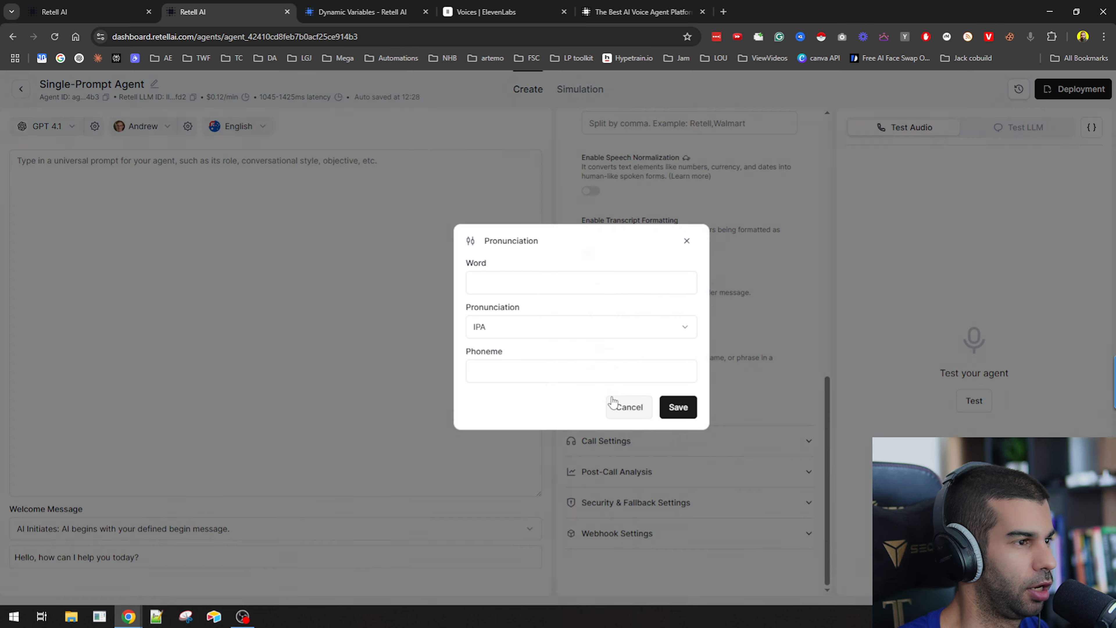
left_click(508, 328)
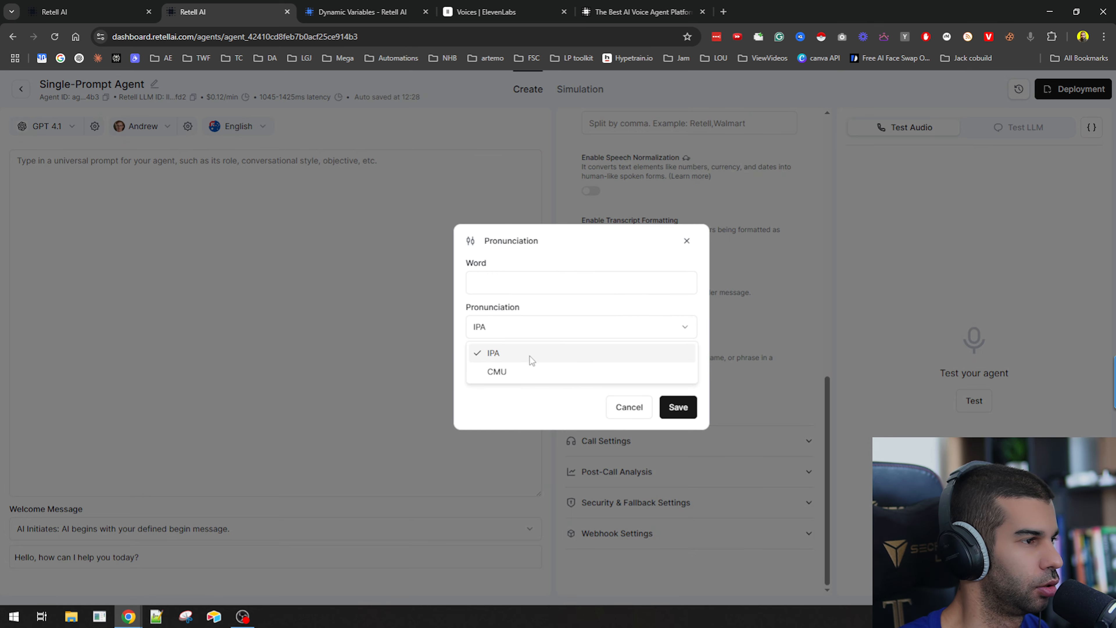
left_click(510, 281)
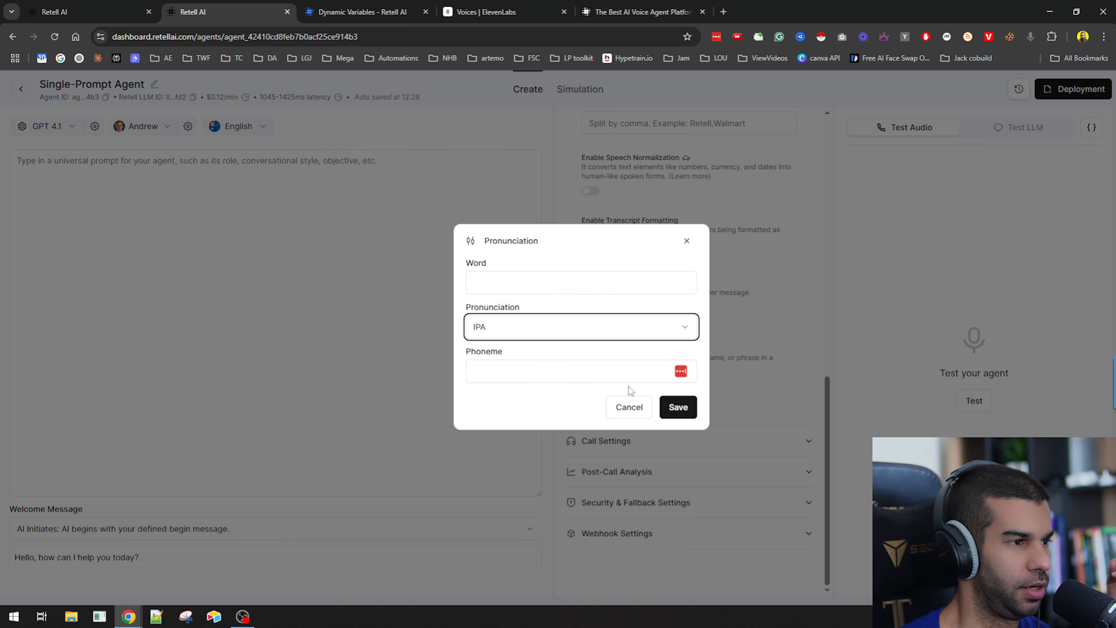
left_click(629, 407)
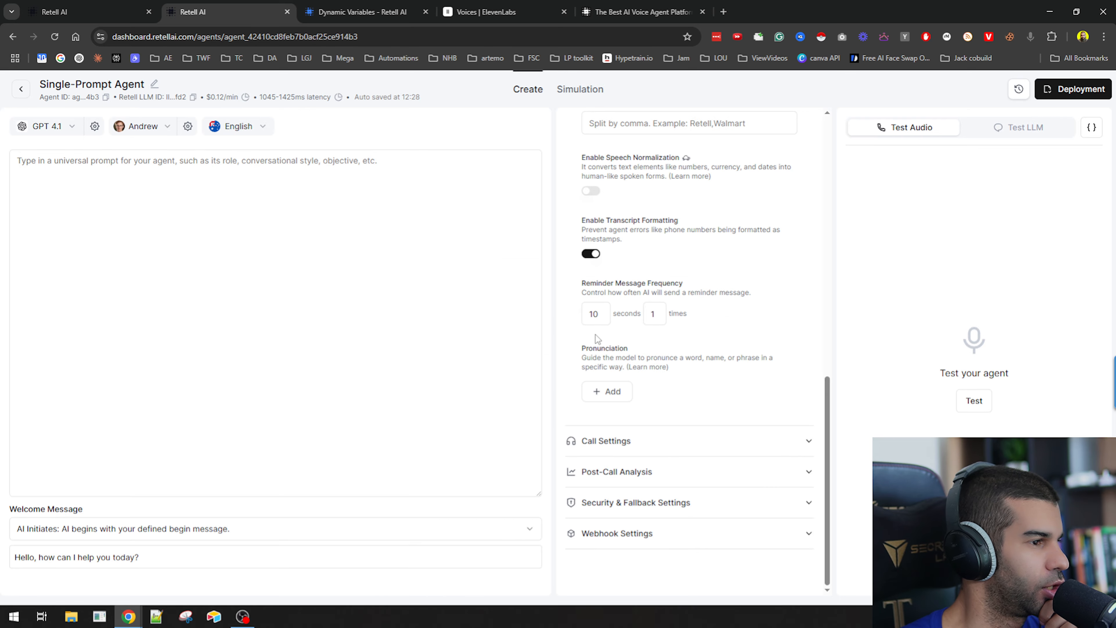
Open Call Settings and review the voicemail detection option.
left_click(624, 442)
scroll(625, 442, "down", 4)
double_click(600, 295)
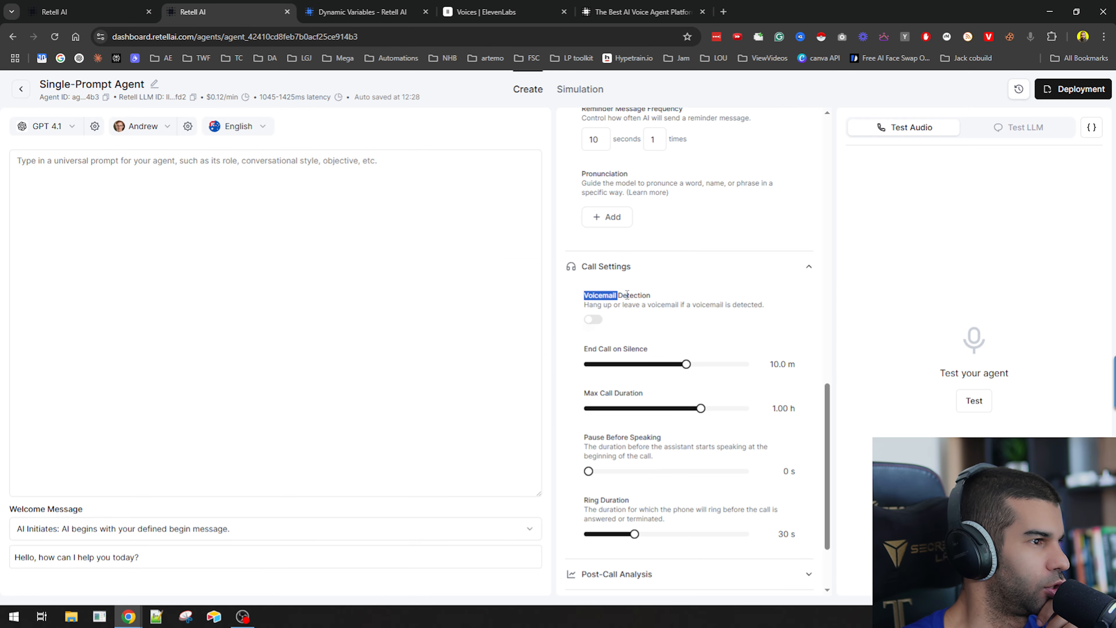
left_click_drag(628, 295, 712, 305)
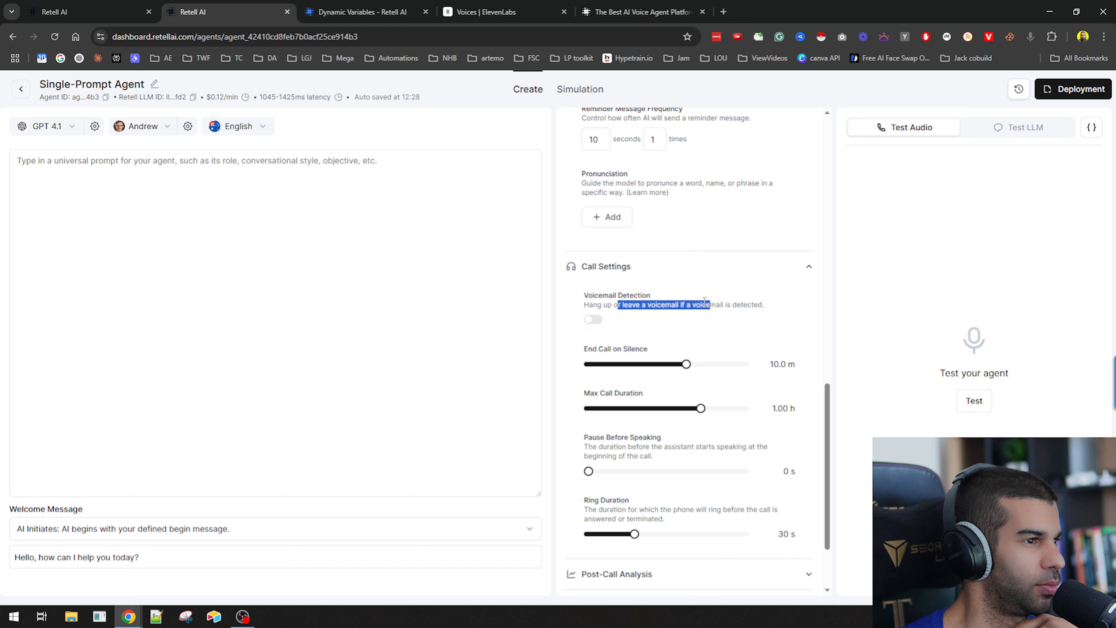
Set End Call on Silence to 10 s.
scroll(625, 284, "down", 1)
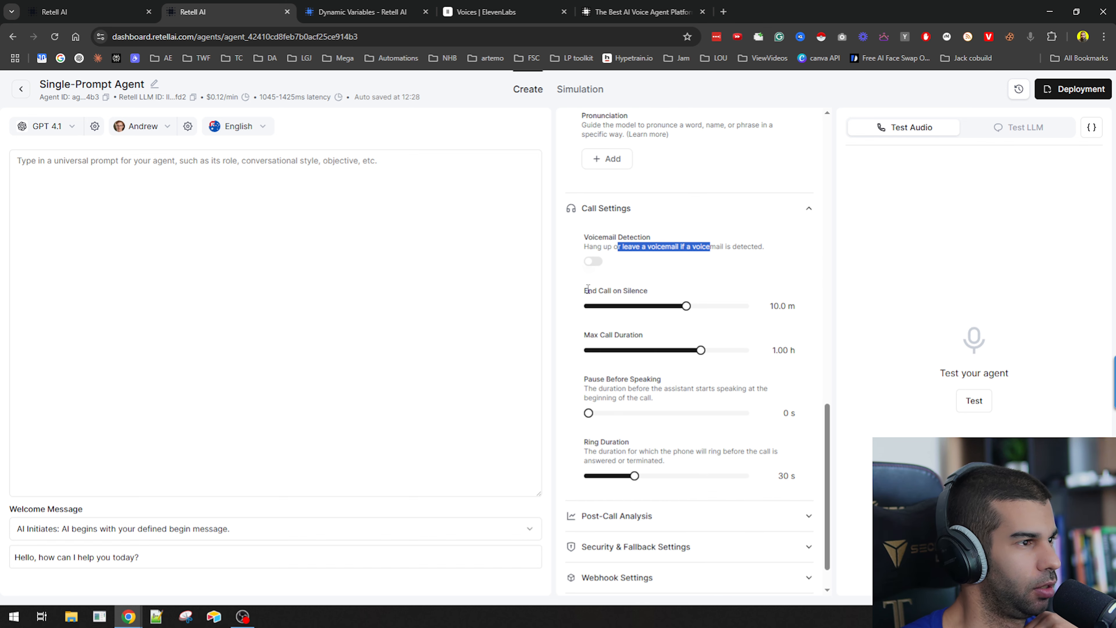
left_click_drag(588, 291, 568, 310)
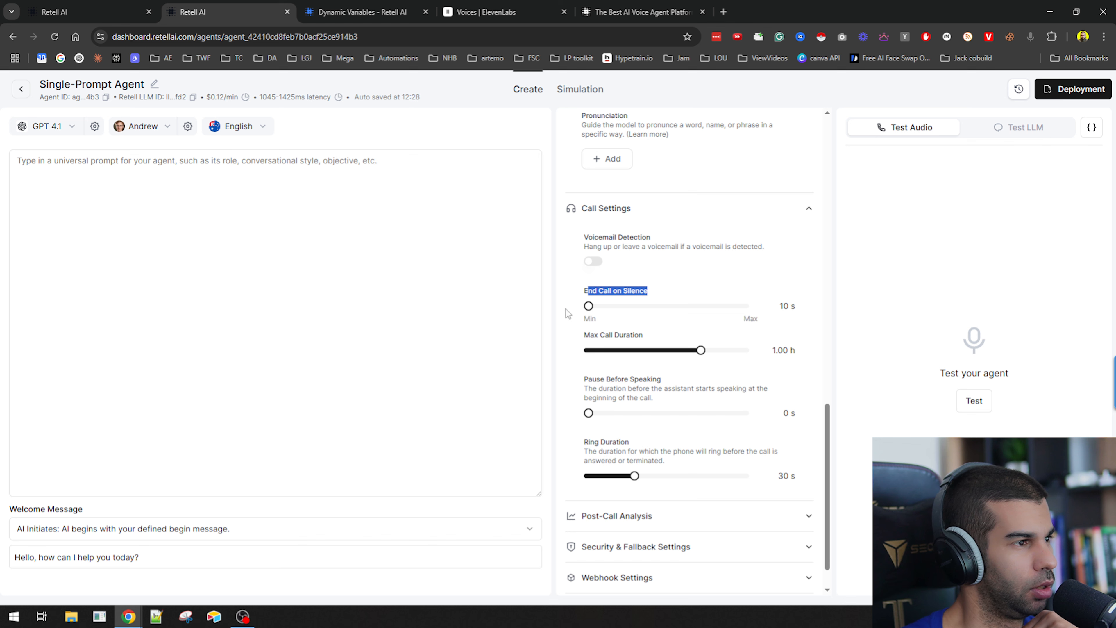
left_click(628, 300)
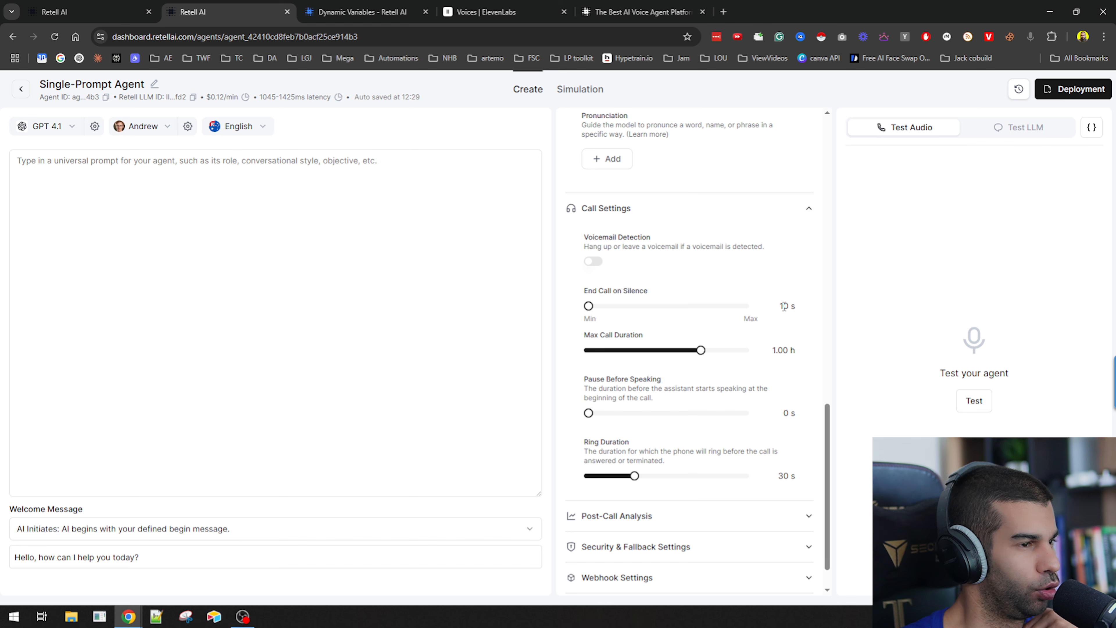
scroll(784, 307, "down", 1)
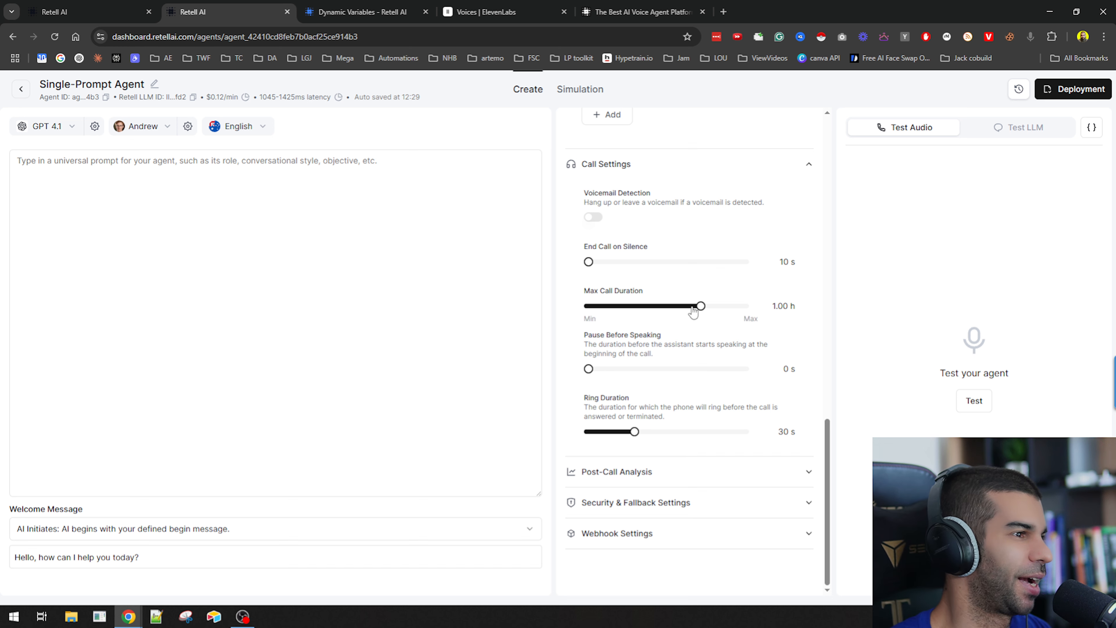
Set the maximum call duration to 3.0 m and the ring duration to 14 s.
left_click_drag(704, 310, 860, 350)
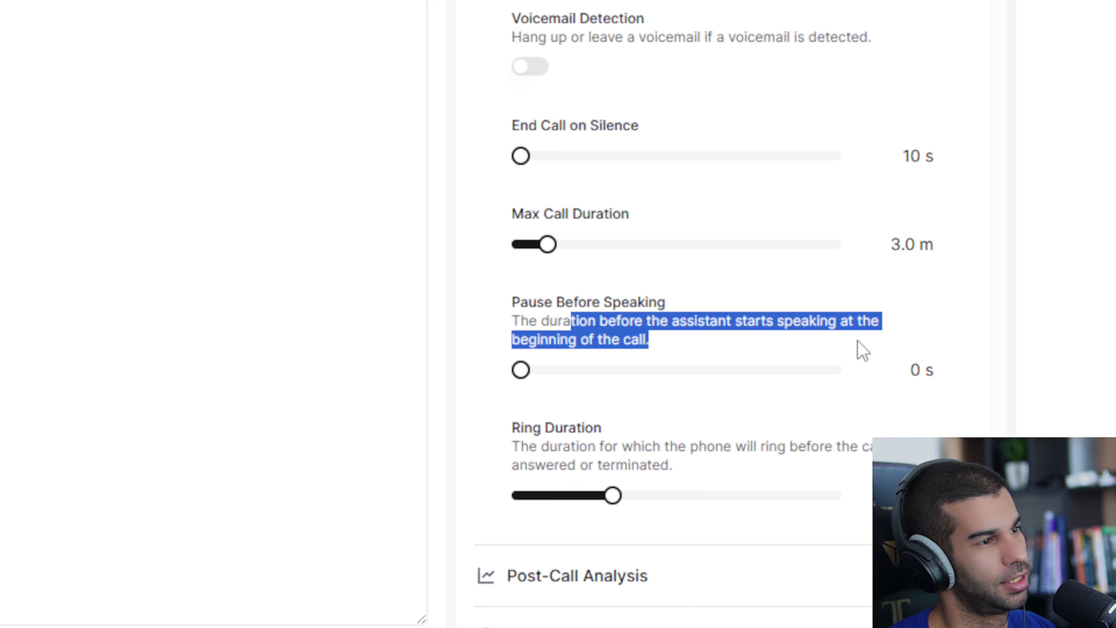
left_click(523, 375)
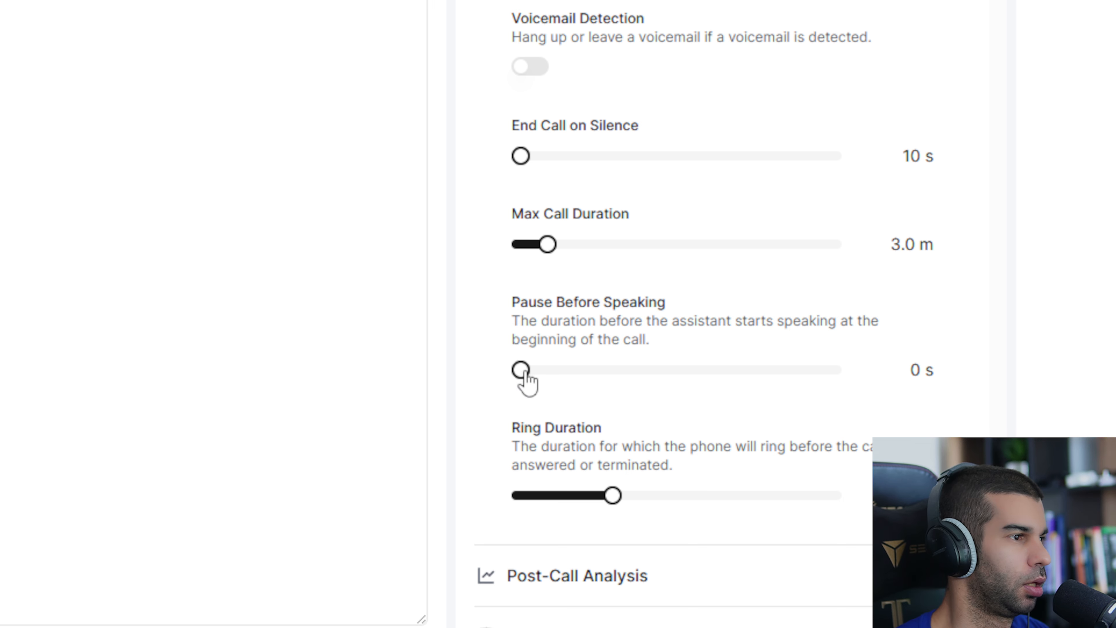
left_click_drag(527, 445, 581, 429)
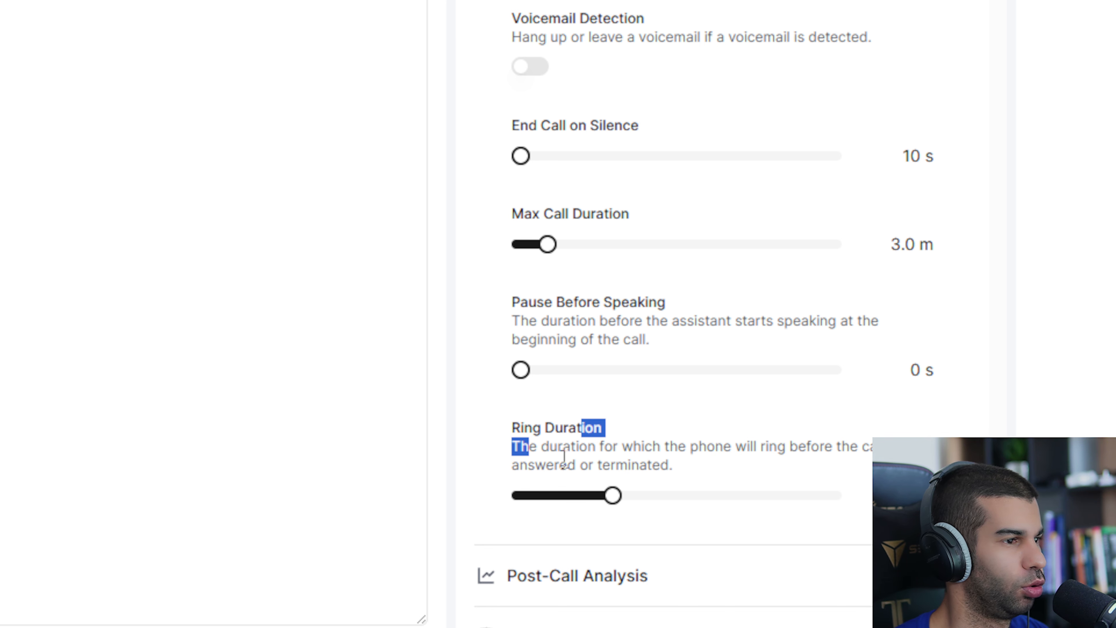
mouse_move(613, 497)
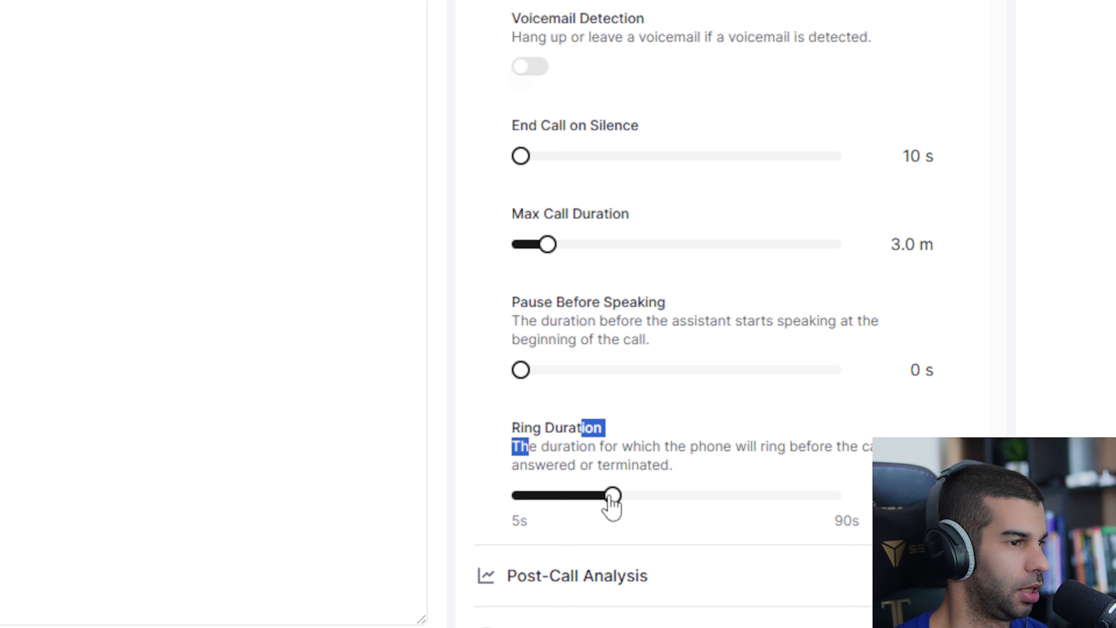
left_click_drag(610, 498, 554, 497)
left_click(470, 432)
Expand Post-Call Analysis and review the post-call data retrieval description.
left_click(679, 584)
scroll(625, 447, "down", 3)
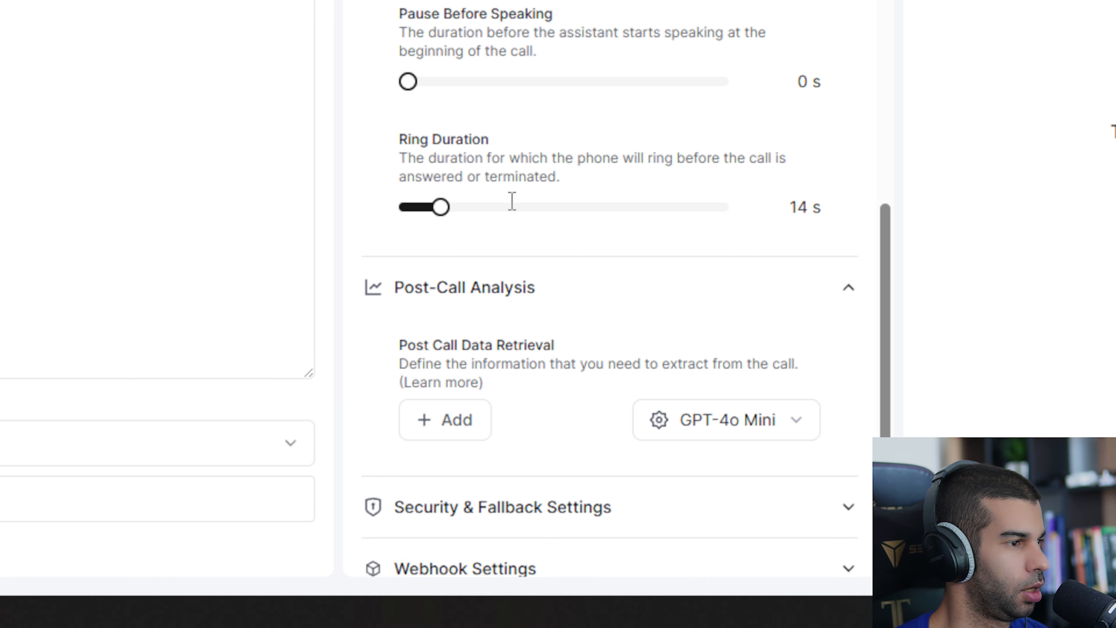
left_click_drag(461, 229, 500, 244)
left_click(421, 255)
left_click_drag(407, 233, 592, 244)
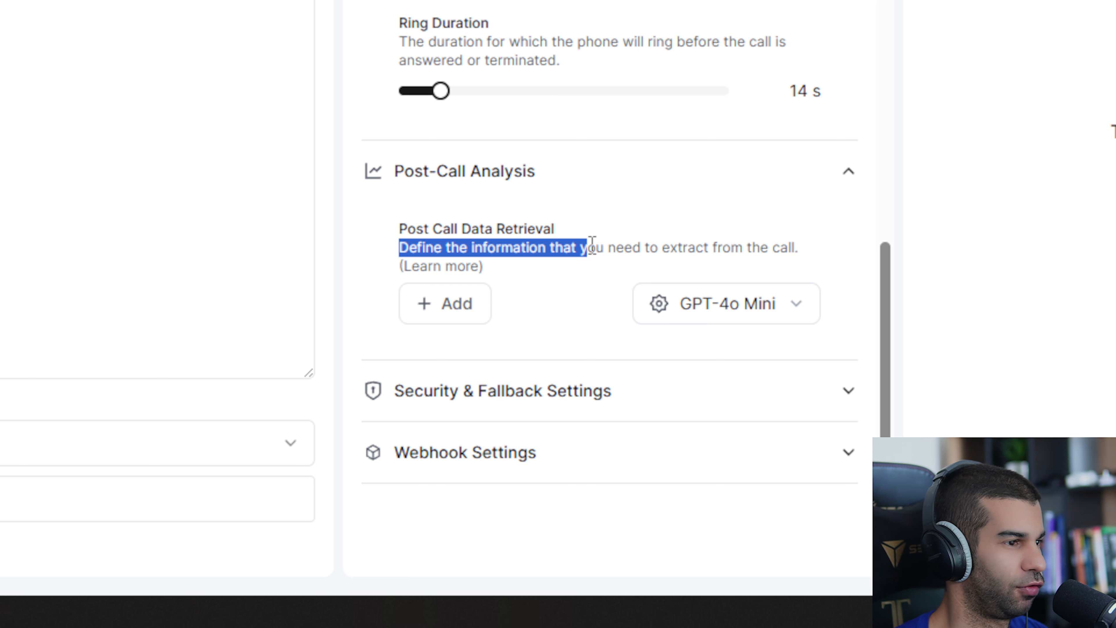
Explore the Text post-call data field dialog, adding and removing format example rows without saving it.
left_click(456, 308)
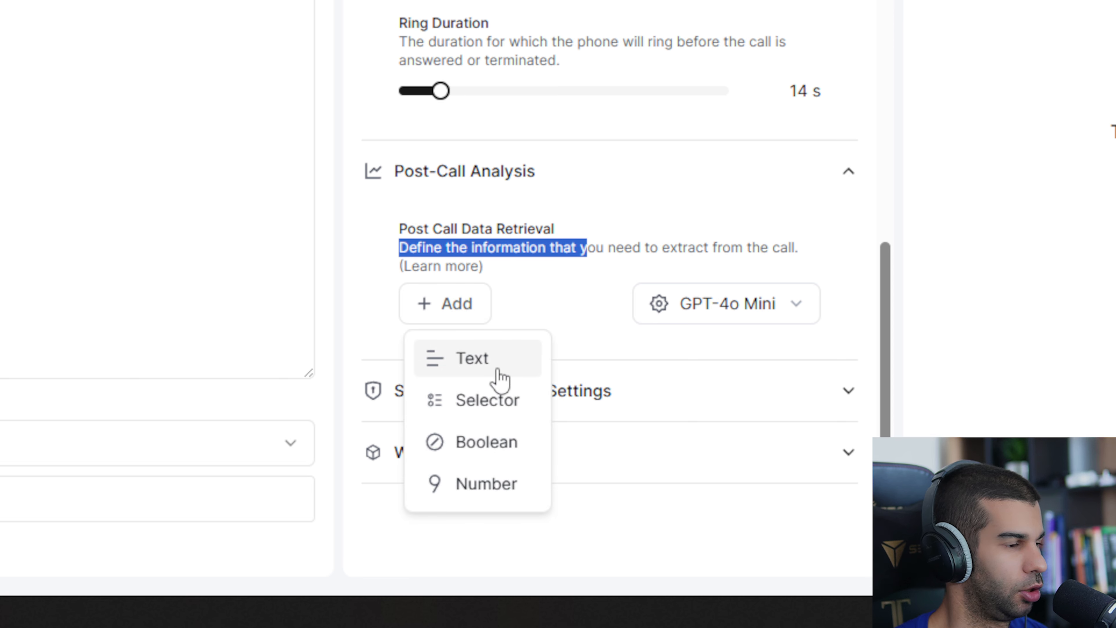
left_click(522, 347)
left_click(522, 348)
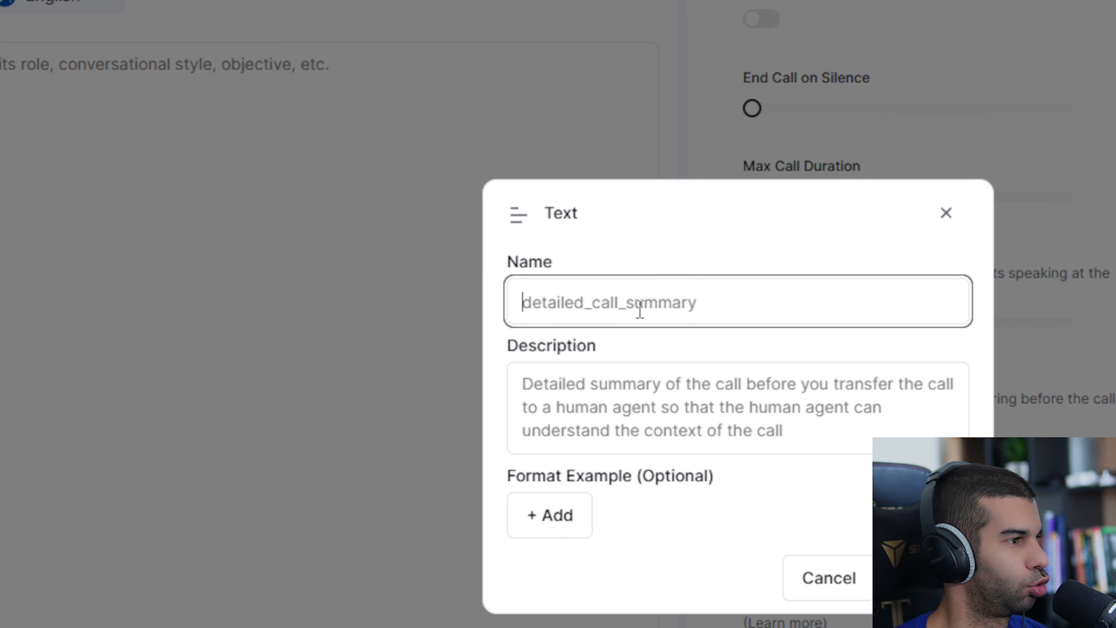
left_click(550, 384)
left_click(542, 519)
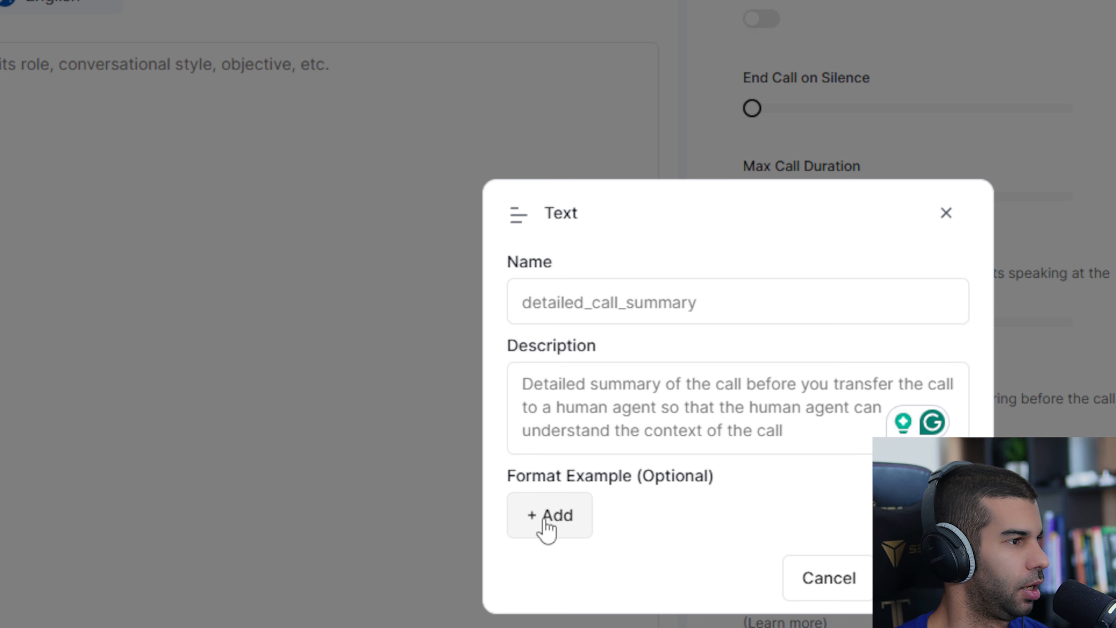
left_click_drag(516, 439, 715, 478)
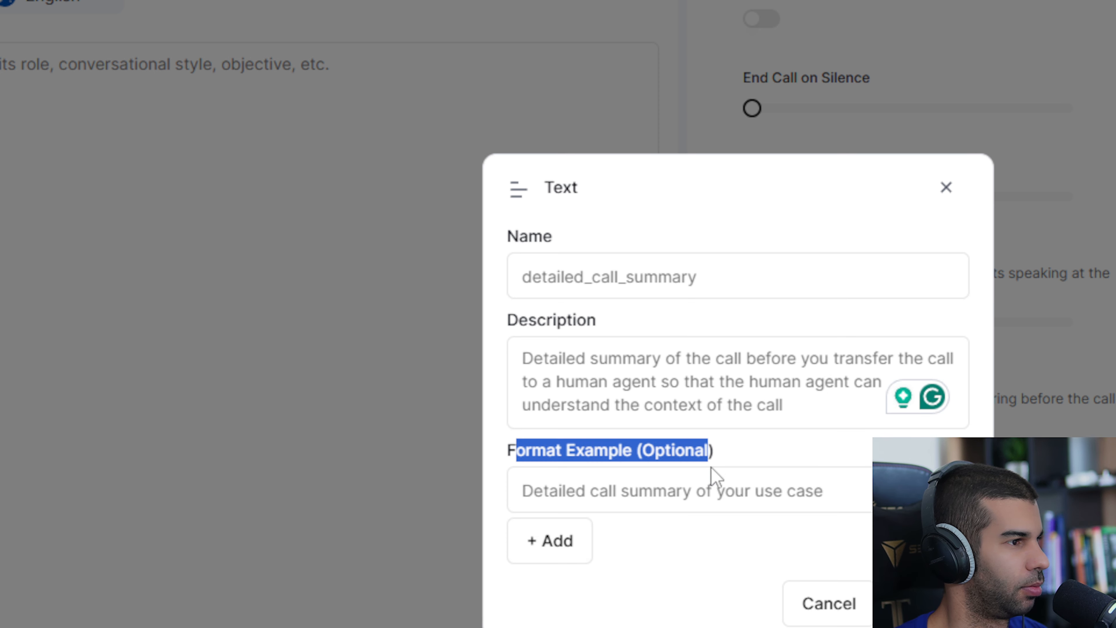
left_click(712, 480)
left_click(586, 546)
left_click(571, 569)
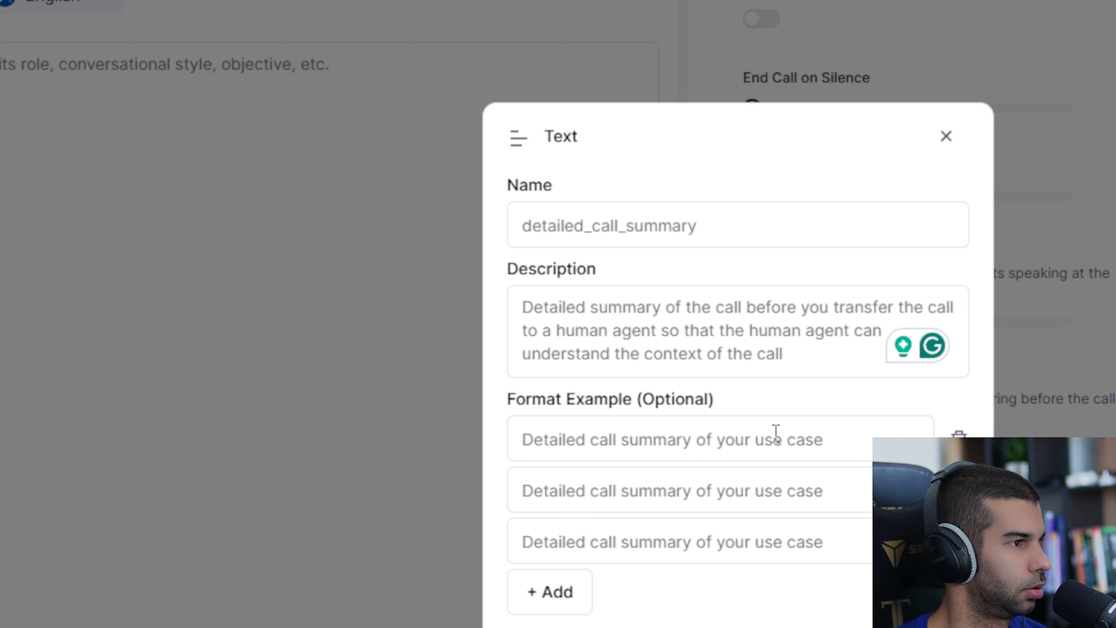
left_click(959, 491)
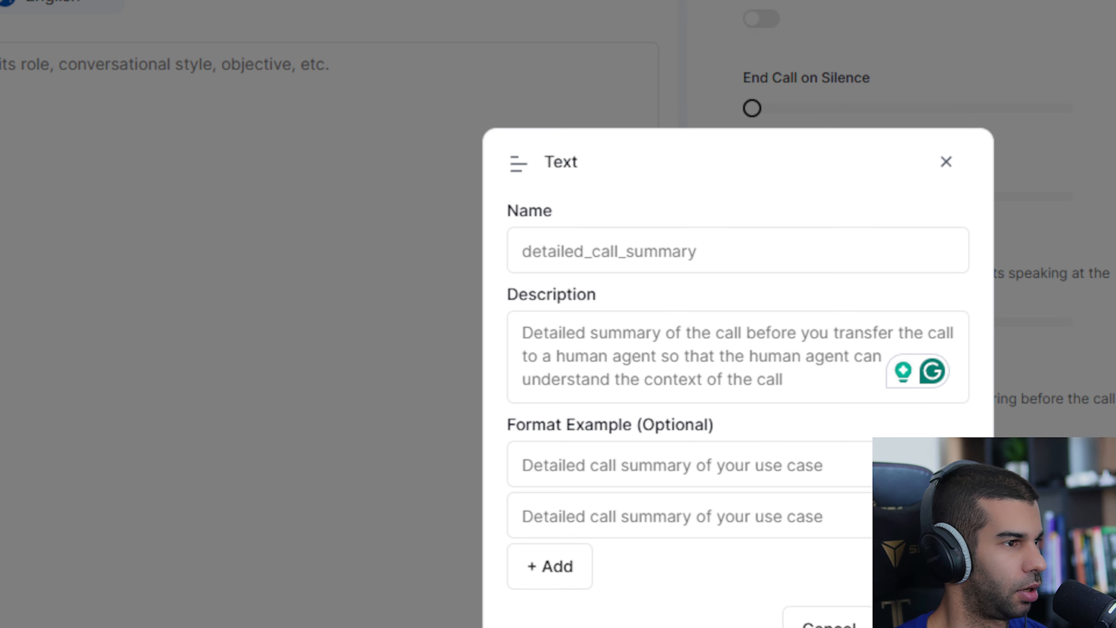
left_click(959, 515)
left_click(829, 603)
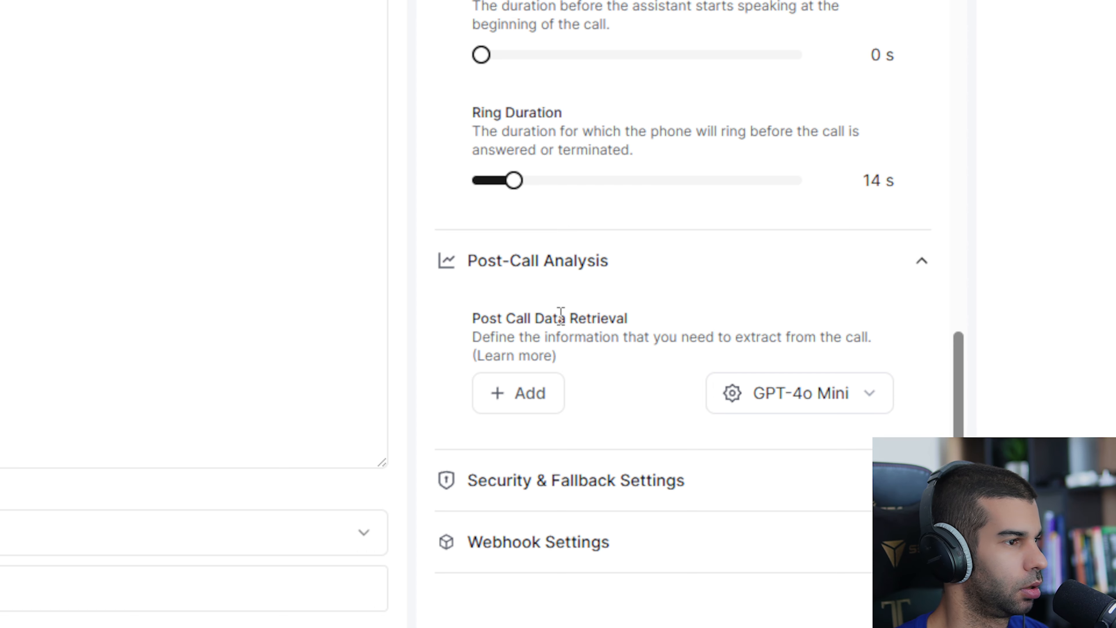
Expand Security & Fallback Settings and Webhook Settings to review their options.
left_click(547, 499)
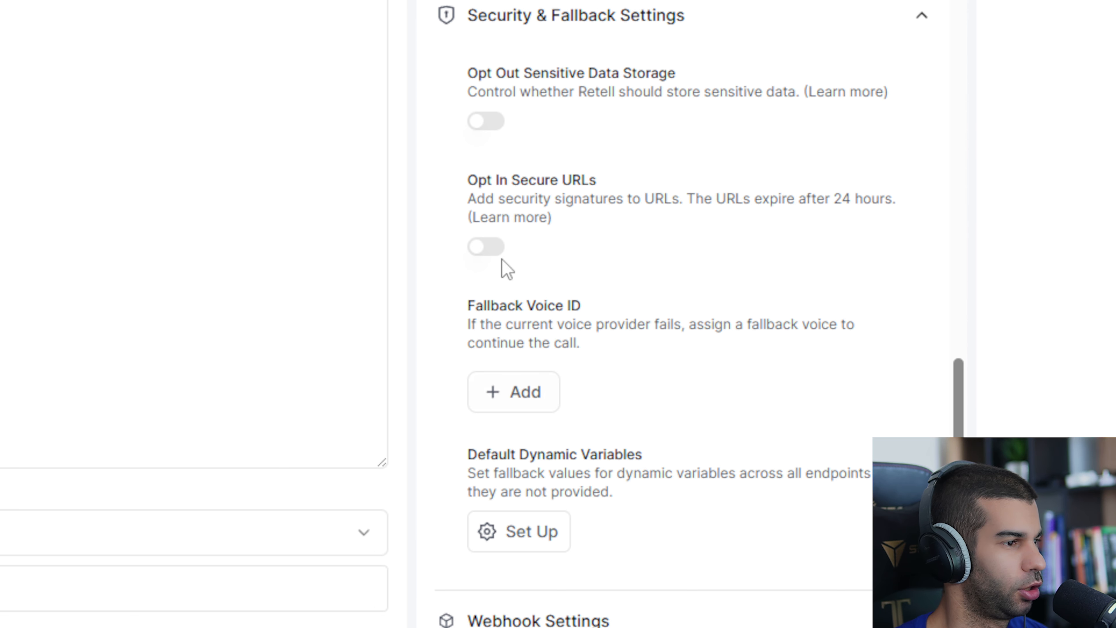
scroll(509, 115, "down", 2)
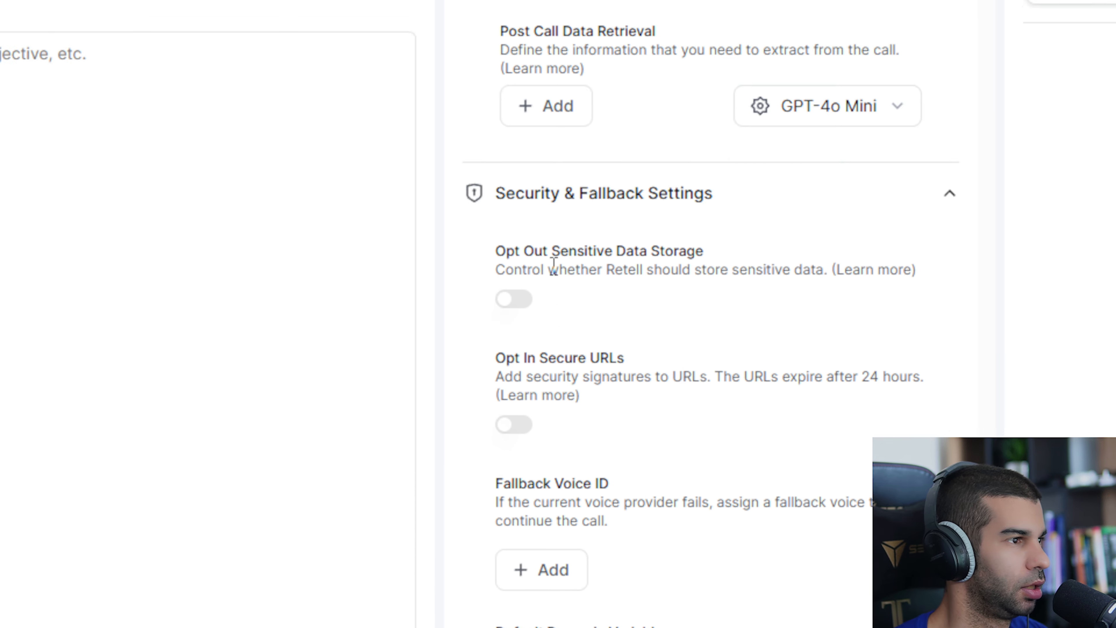
left_click(557, 455)
scroll(642, 308, "down", 5)
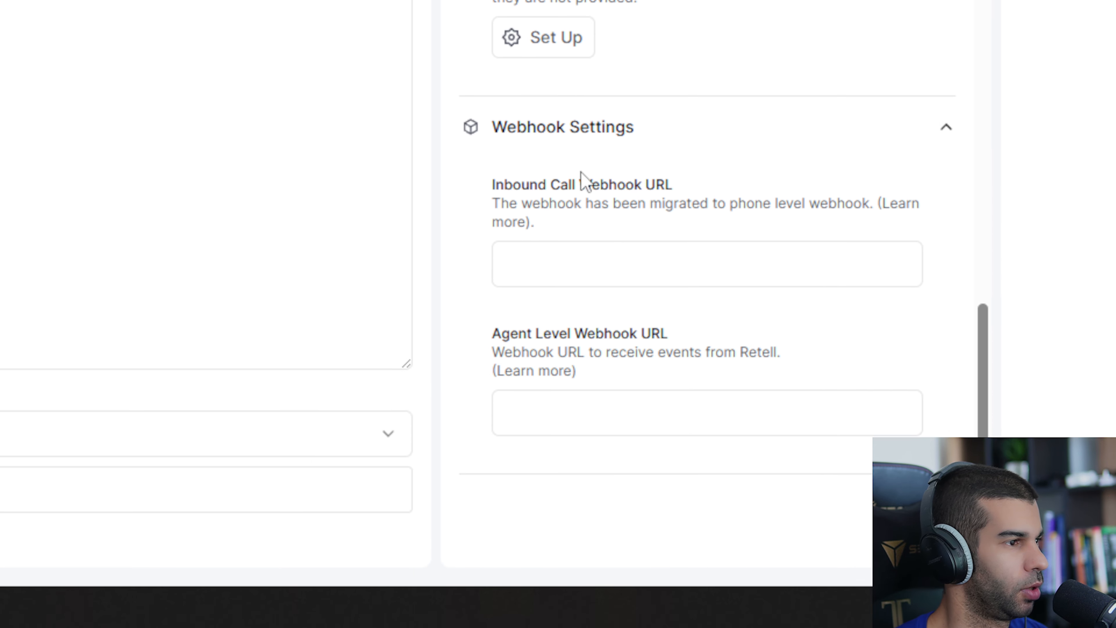
Review the descriptions of the inbound call and agent-level webhook URL fields.
left_click_drag(504, 185, 655, 190)
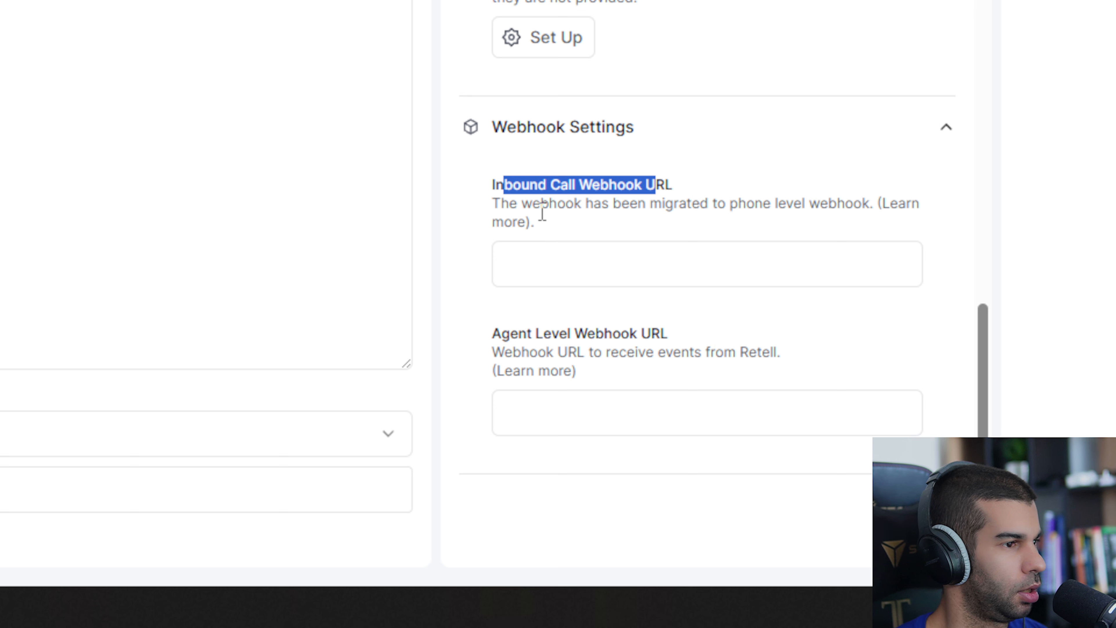
left_click_drag(541, 207, 857, 227)
left_click_drag(566, 203, 774, 207)
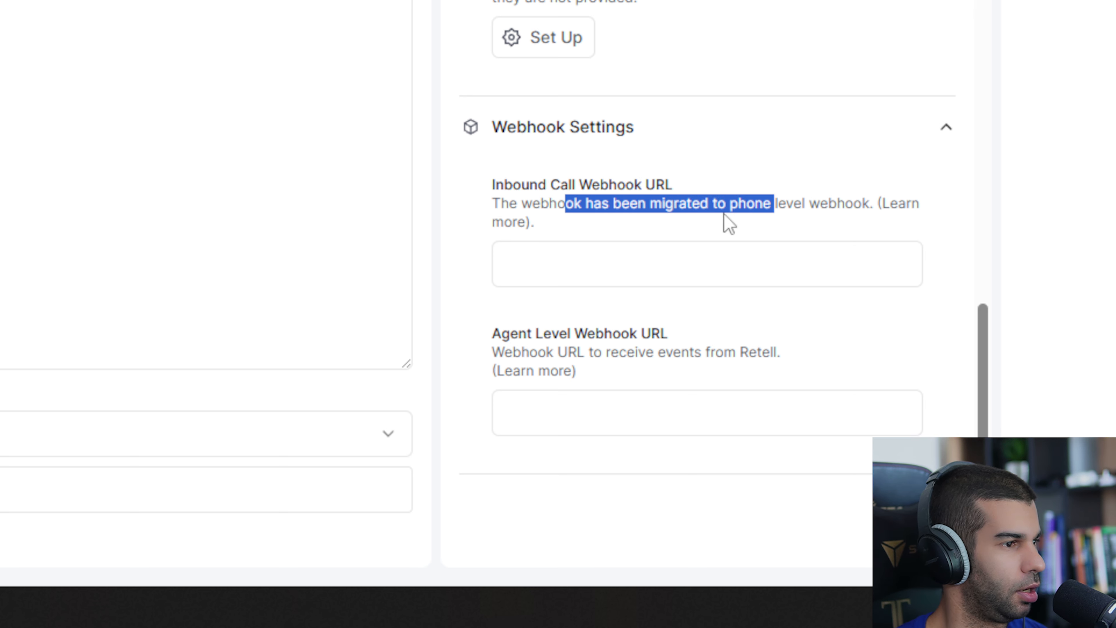
left_click(802, 203)
left_click_drag(492, 335, 690, 342)
left_click_drag(513, 352, 743, 351)
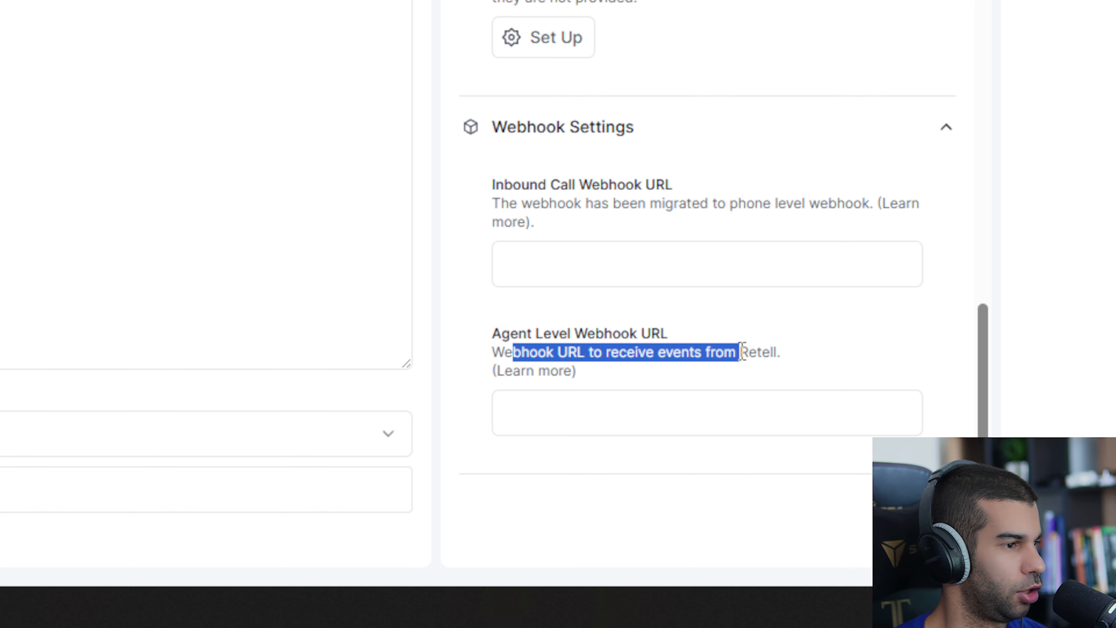
left_click(750, 352)
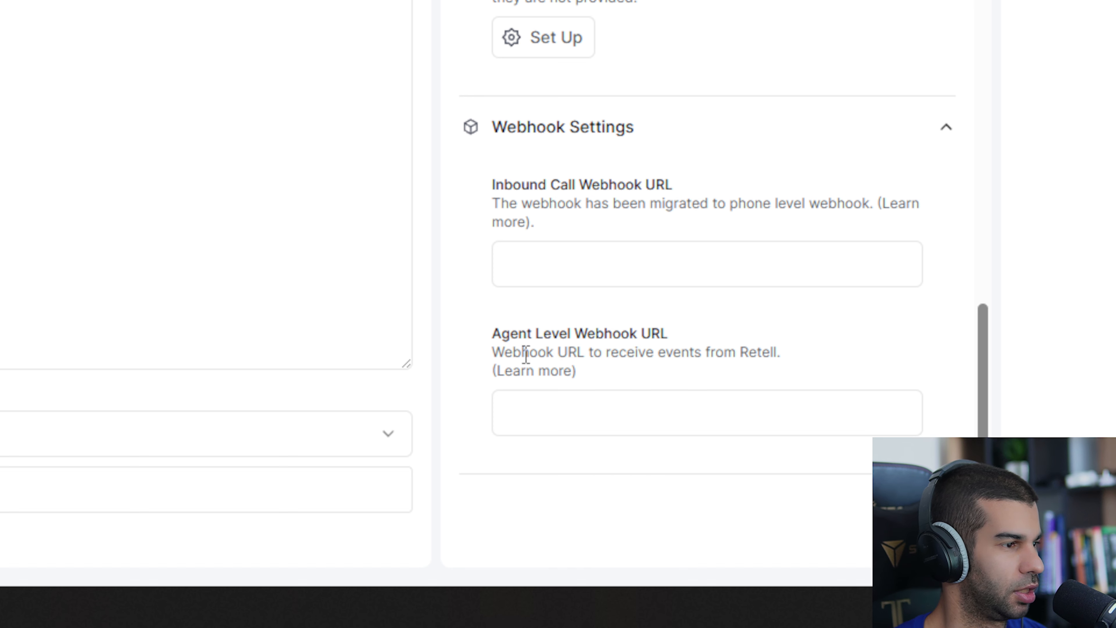
Open the webhook documentation and review the supported webhook event types.
left_click(535, 372)
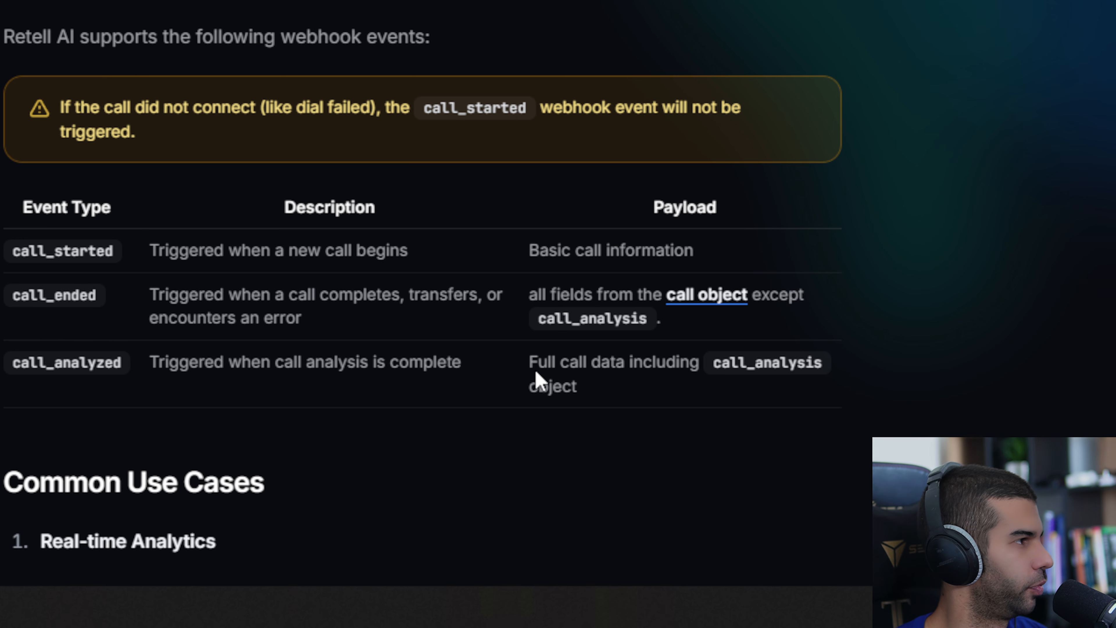
scroll(553, 385, "down", 6)
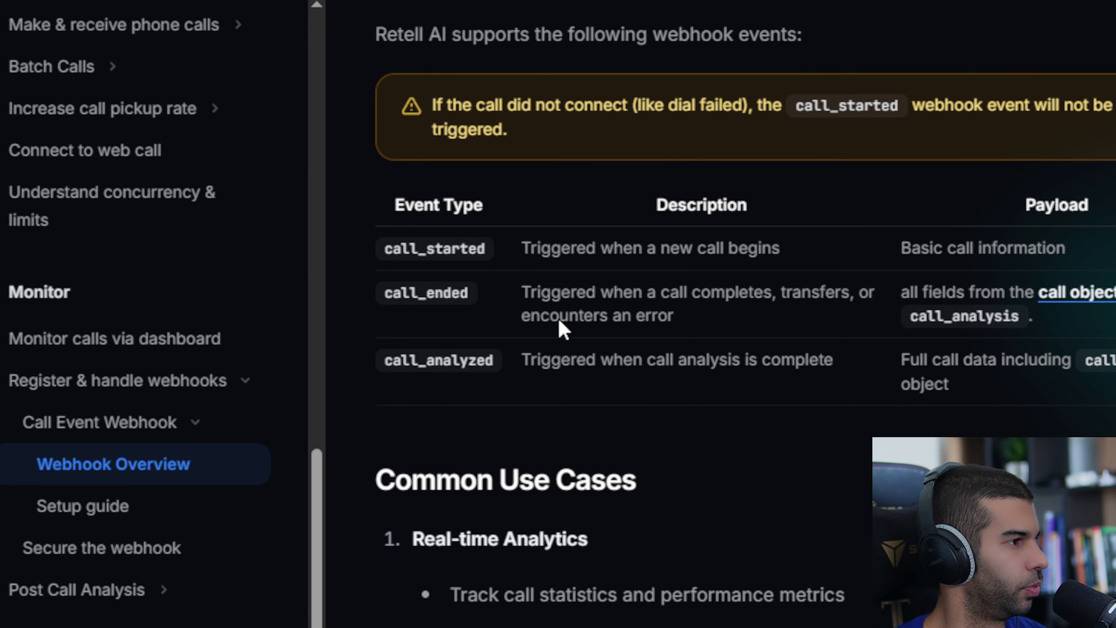
left_click_drag(392, 196, 466, 202)
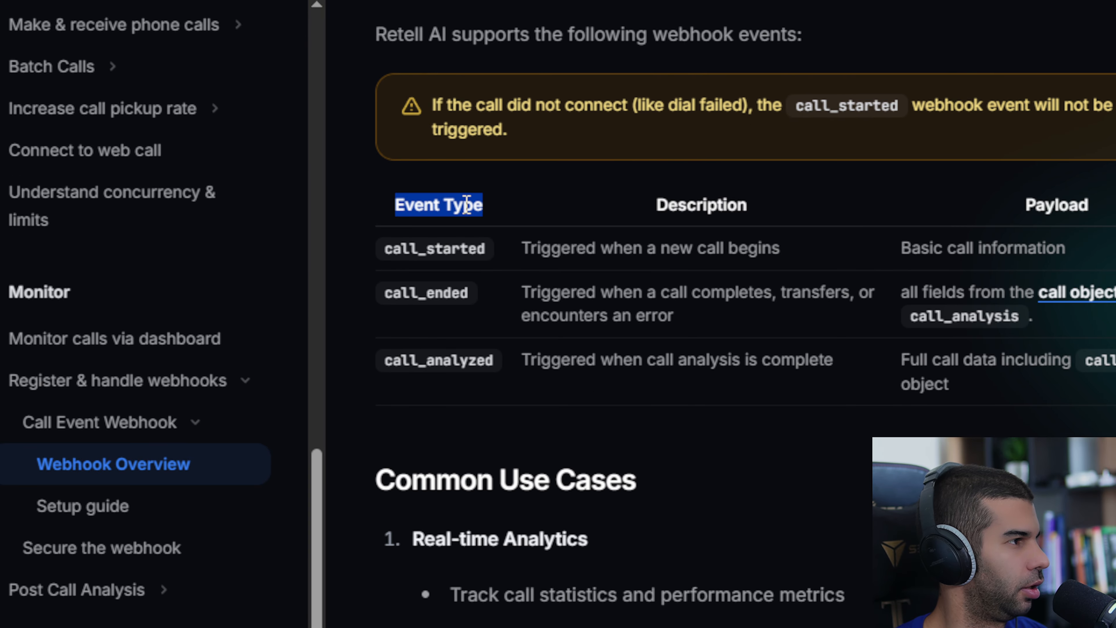
left_click_drag(380, 246, 448, 257)
left_click_drag(385, 293, 428, 293)
left_click_drag(384, 360, 426, 363)
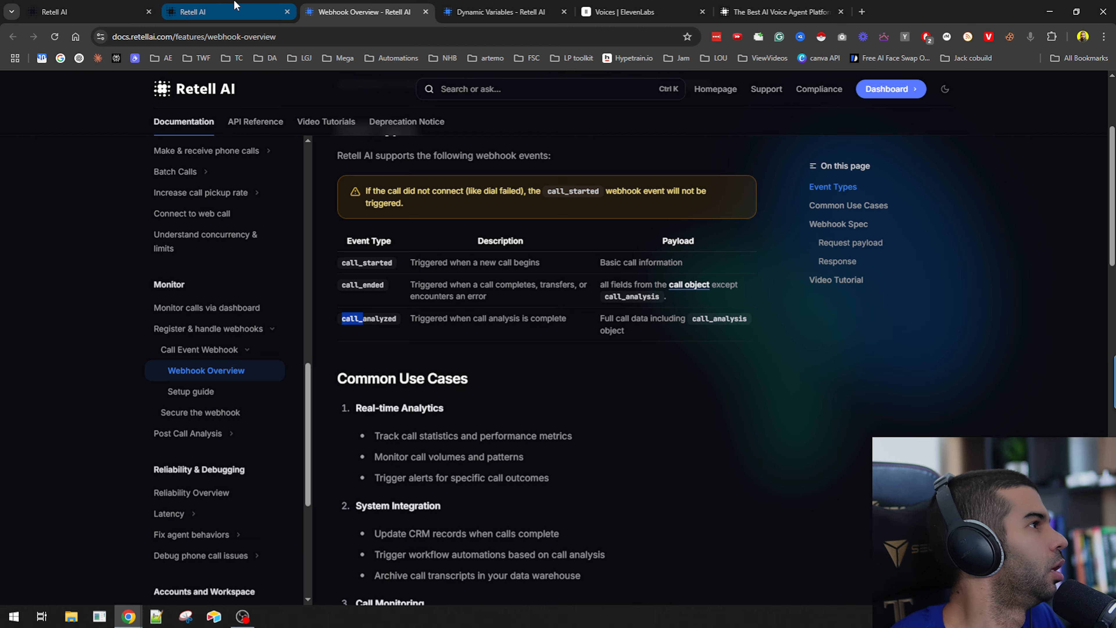
left_click(234, 6)
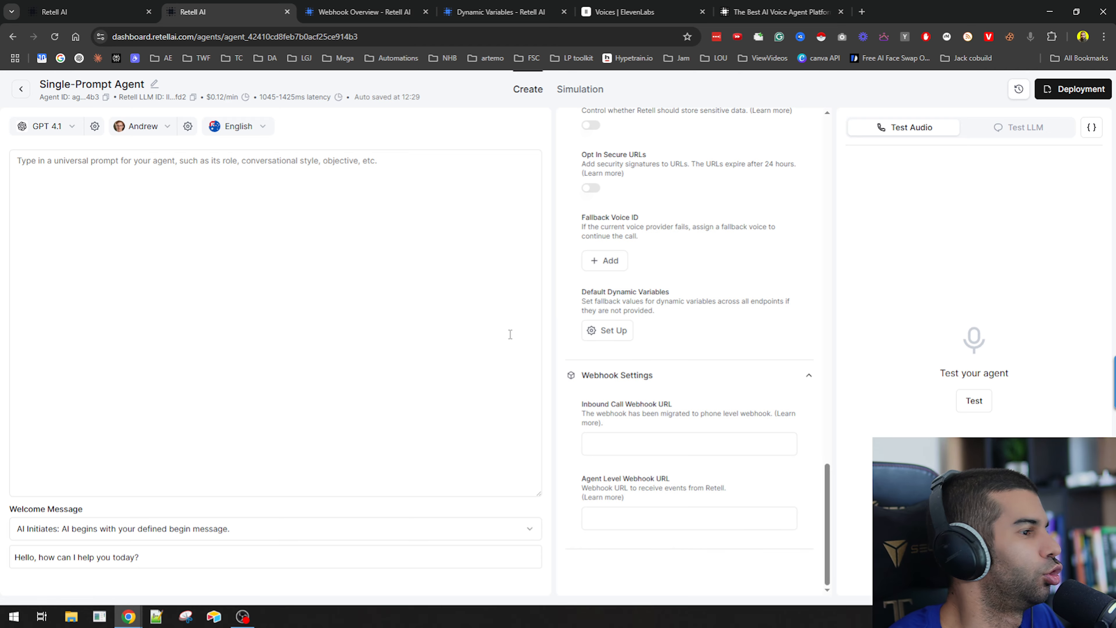
Compare the agent-level webhook URL field with the webhook module in the Make scenario.
left_click_drag(598, 475, 679, 485)
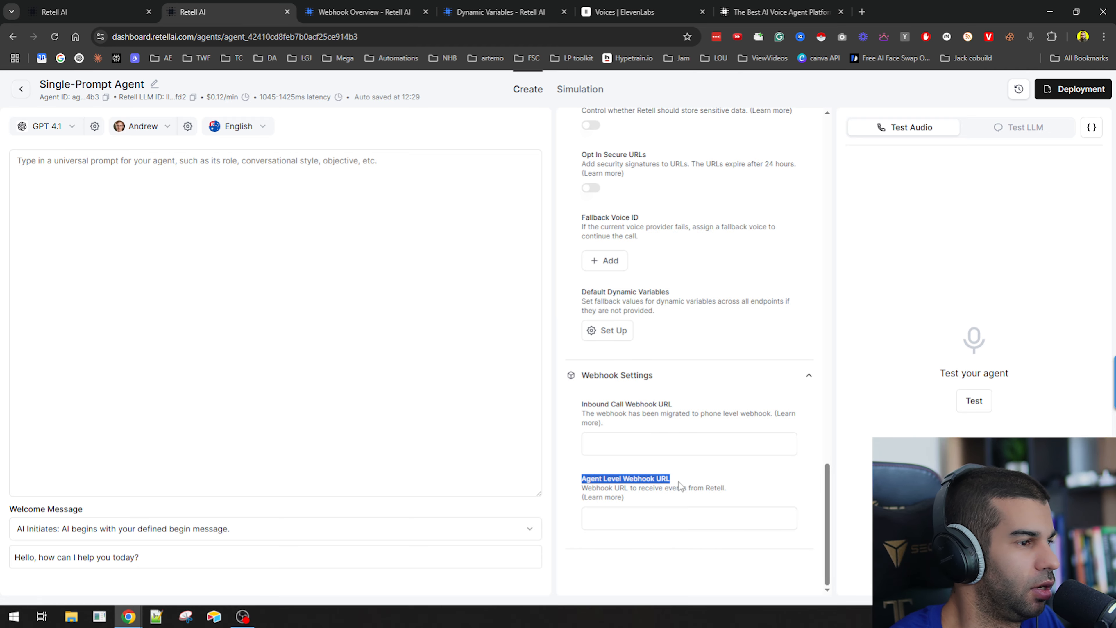
key("alt+Tab")
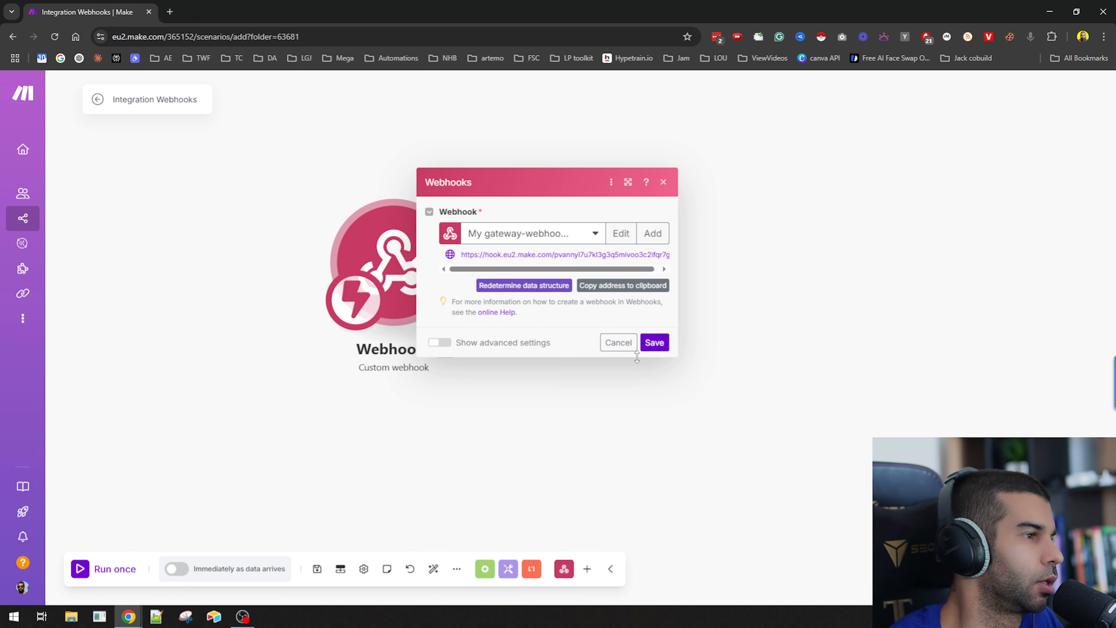
key("alt+Tab")
scroll(697, 393, "up", 10)
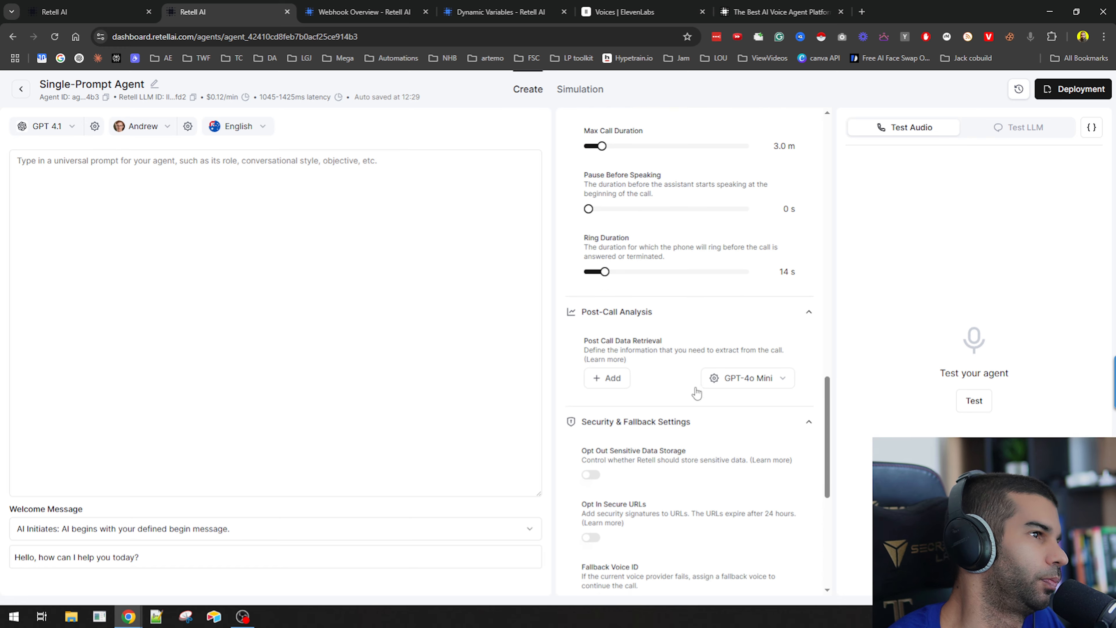
scroll(703, 378, "down", 10)
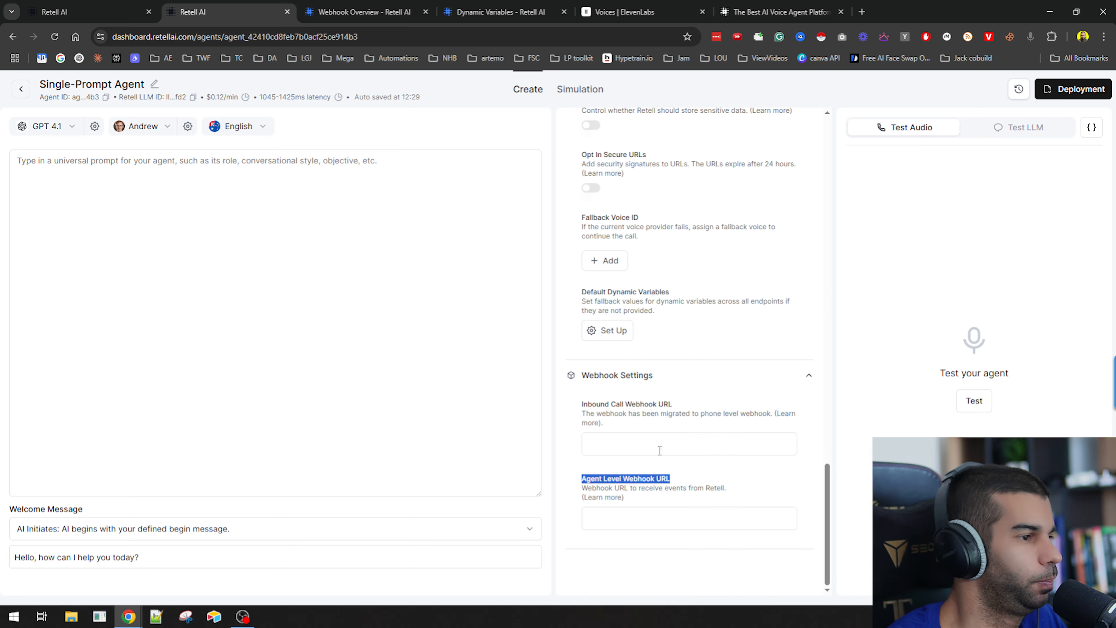
key("alt+Tab")
Open Make scenarios in a new tab and close the webhook module's settings dialog.
middle_click(42, 218)
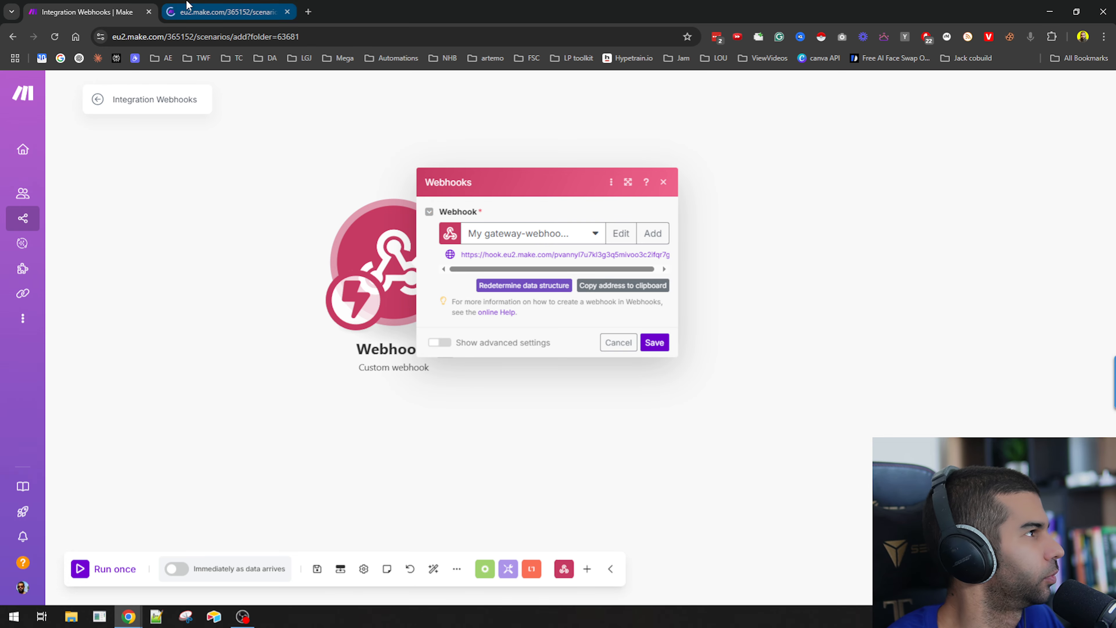
left_click(184, 113)
left_click(168, 99)
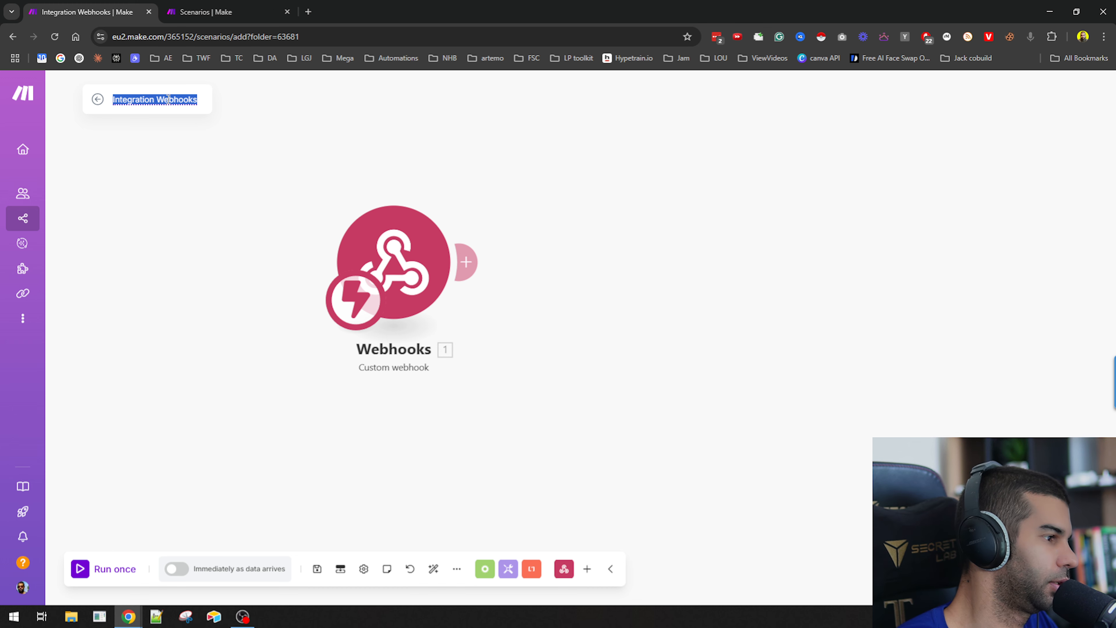
Rename the scenario as tool_function_getDate.
type("tool)_fu")
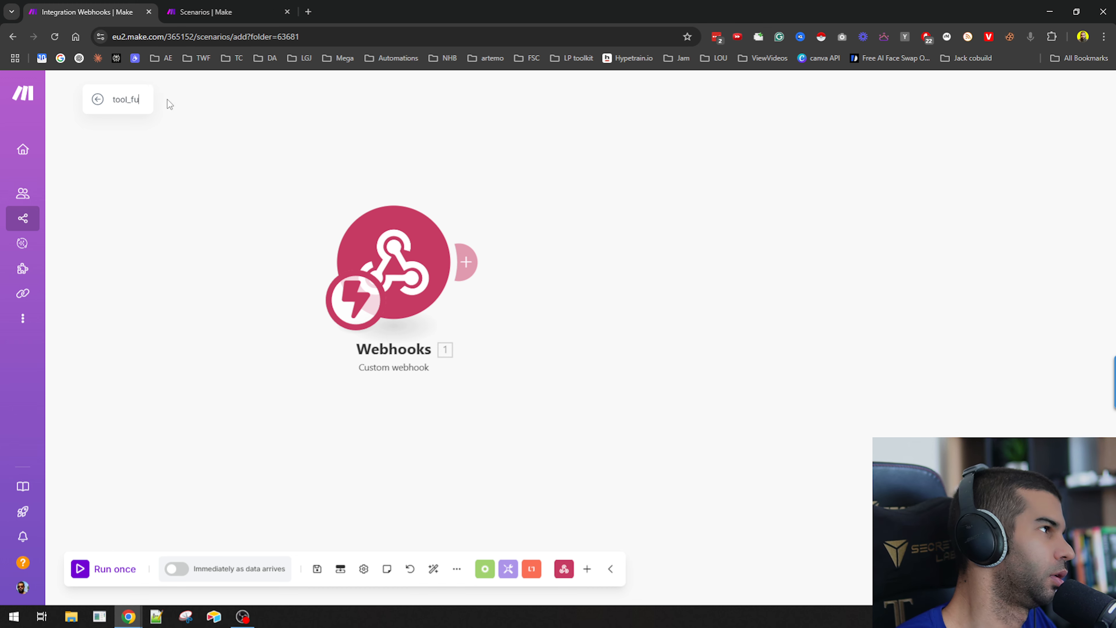
type("nction_getD")
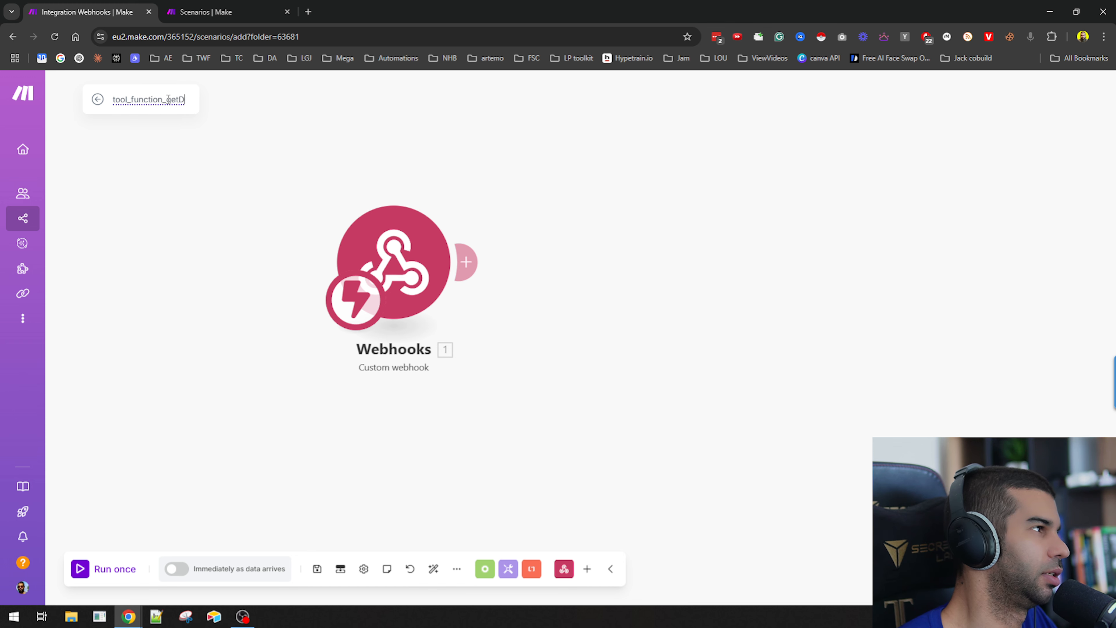
type("ate")
key("Return")
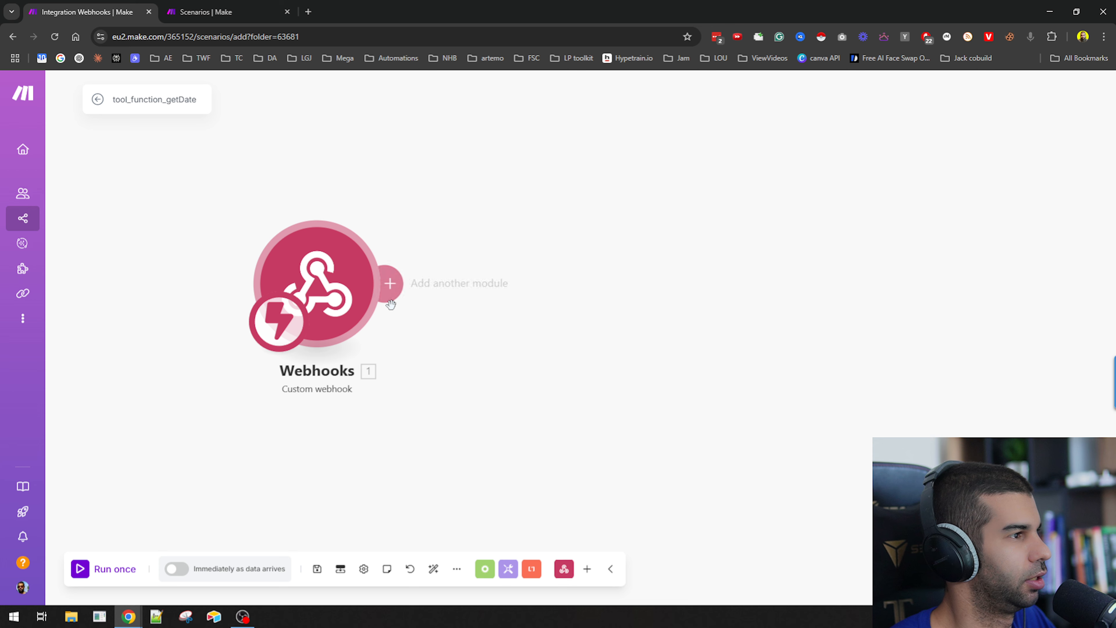
Add a Tools Set multiple variables module after the webhook and name its variable date.
left_click(390, 302)
type("set")
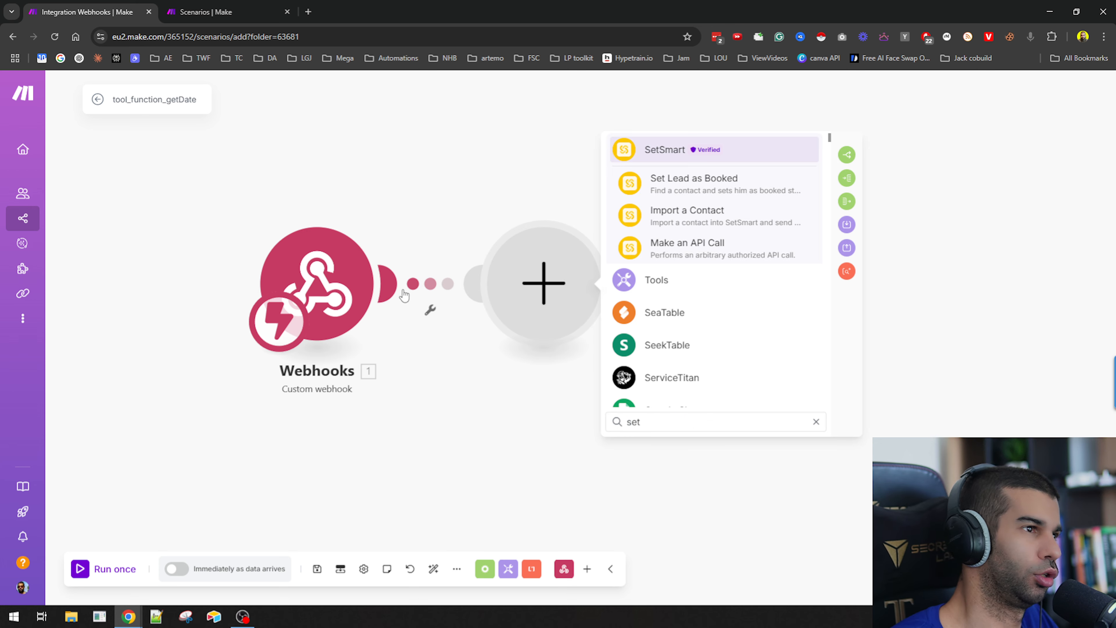
left_click(847, 225)
left_click(604, 295)
left_click(681, 271)
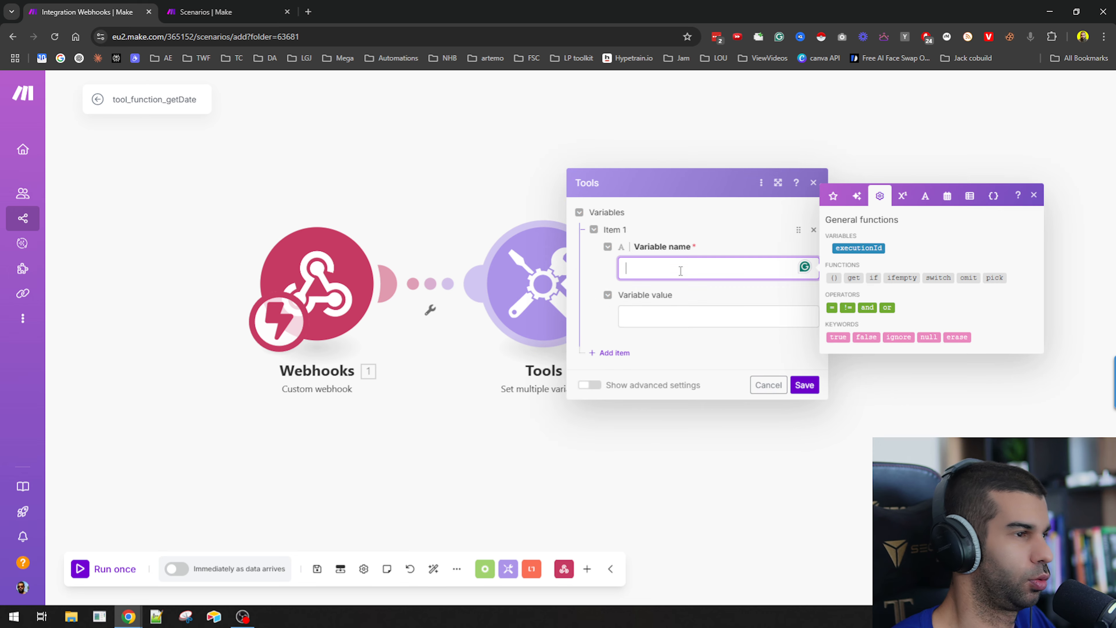
type("date")
left_click(665, 324)
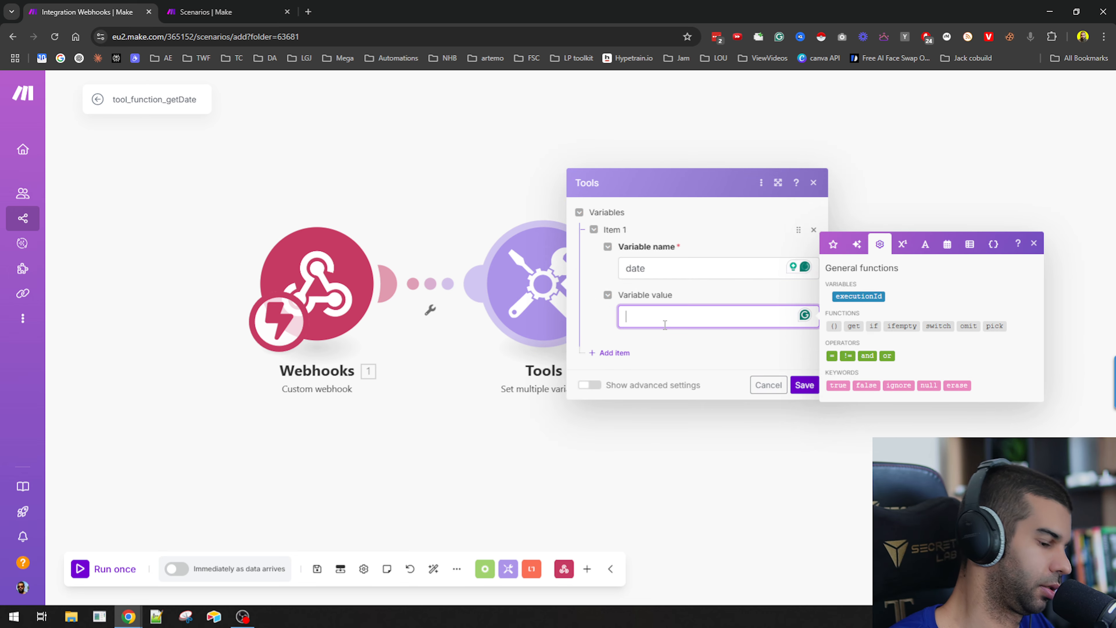
Set the date variable's value to formatDate(now; DD-MM-YYYY) and save the module.
type("{{now")
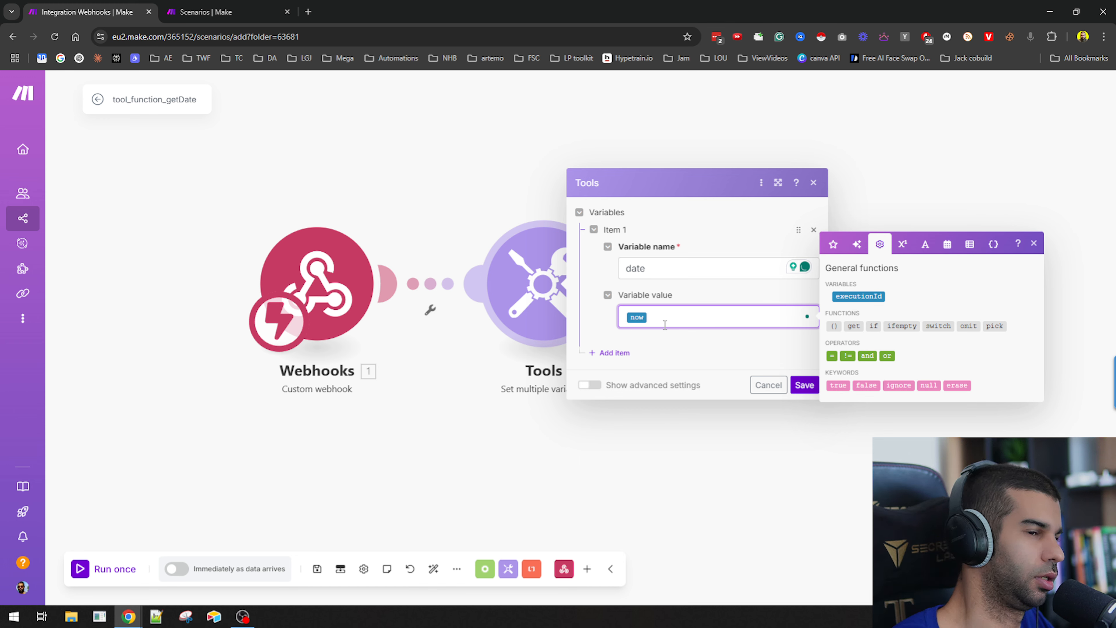
key("Return")
key("BackSpace")
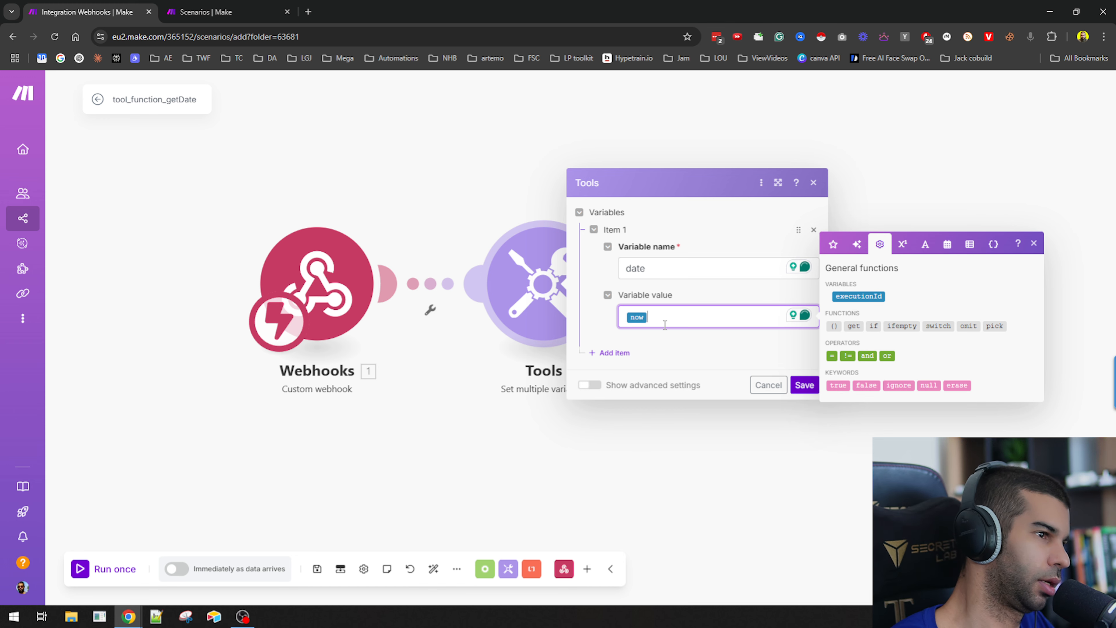
key("Home")
type("formateDate")
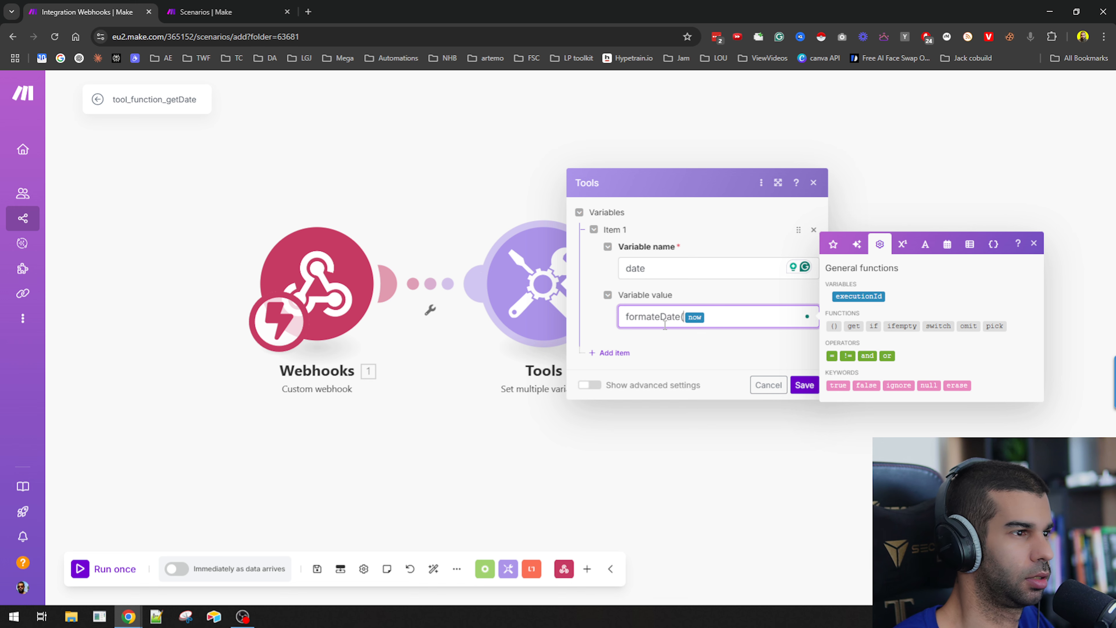
key("BackSpace")
key("BackSpace")
key("BackSpace")
type("D")
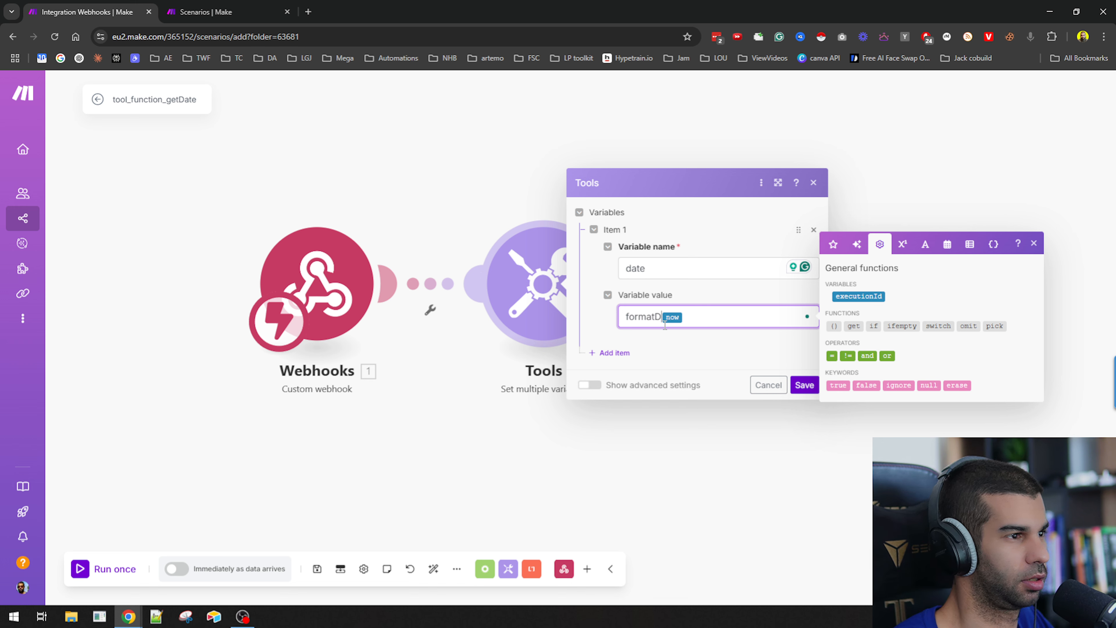
type("ate(now;")
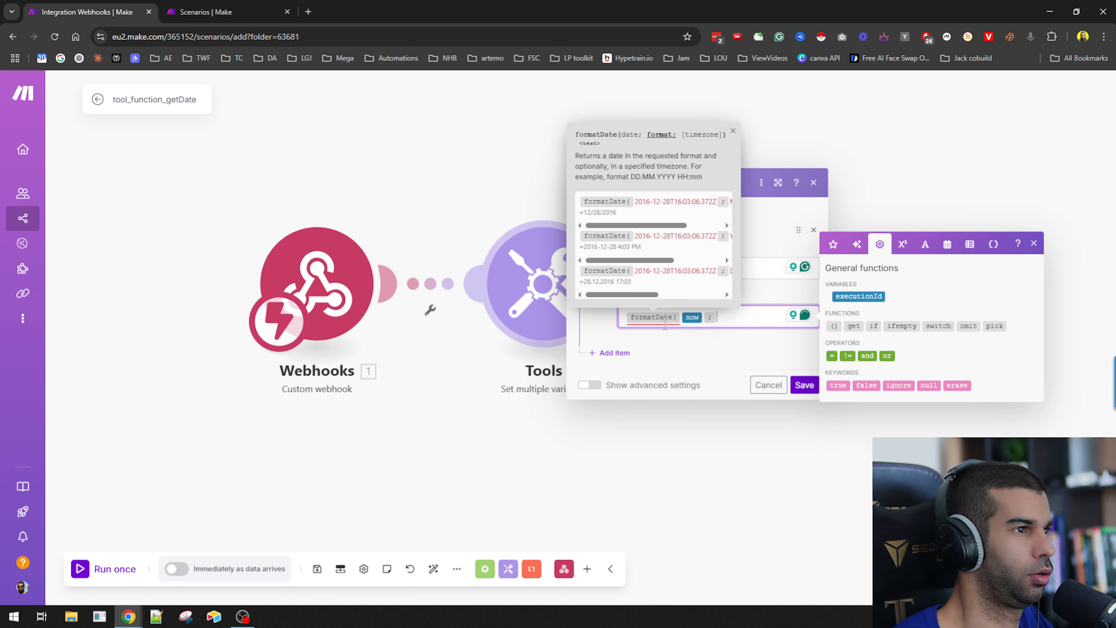
type("DD-MM")
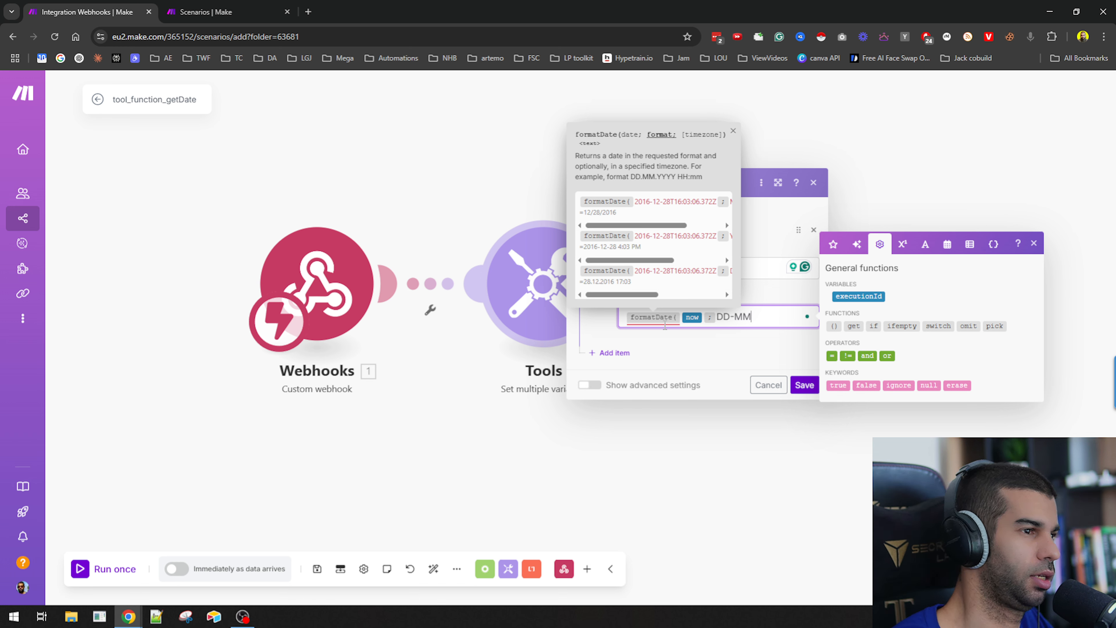
type("-YYYY)")
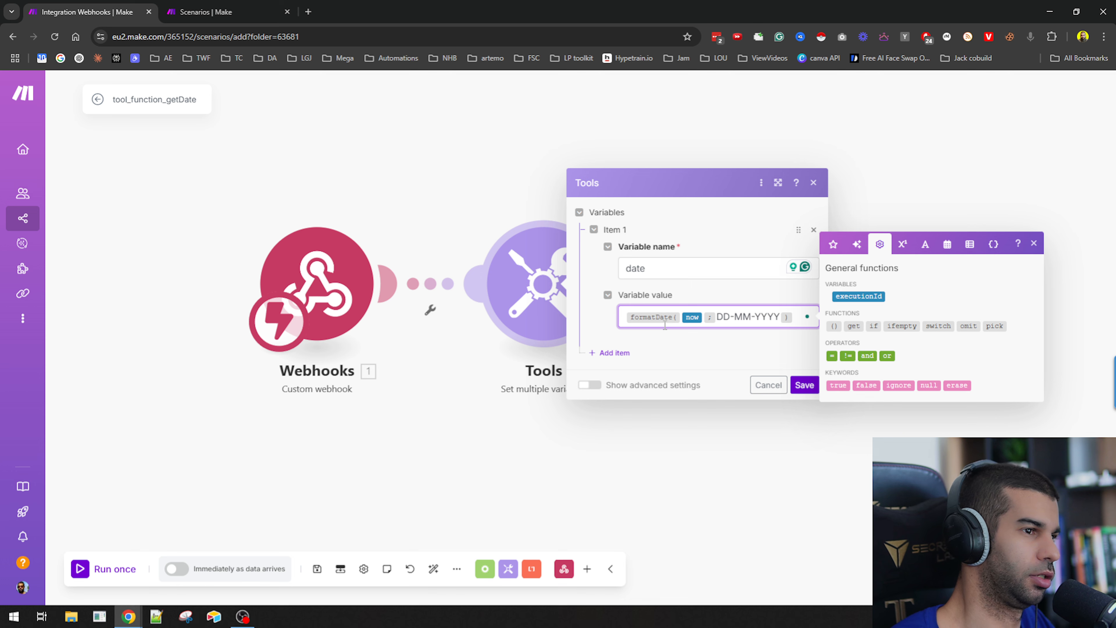
left_click(804, 385)
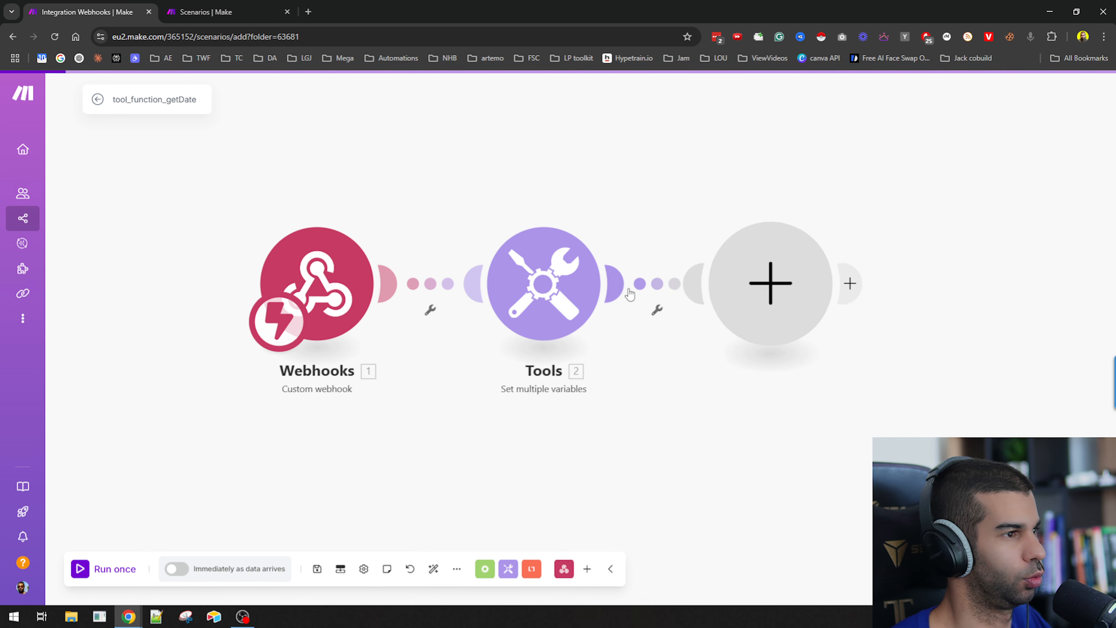
Add a Webhook response module with status 200 and body {"date":"{{2.date}}"}, then save it.
left_click(771, 284)
left_click(903, 182)
left_click(902, 246)
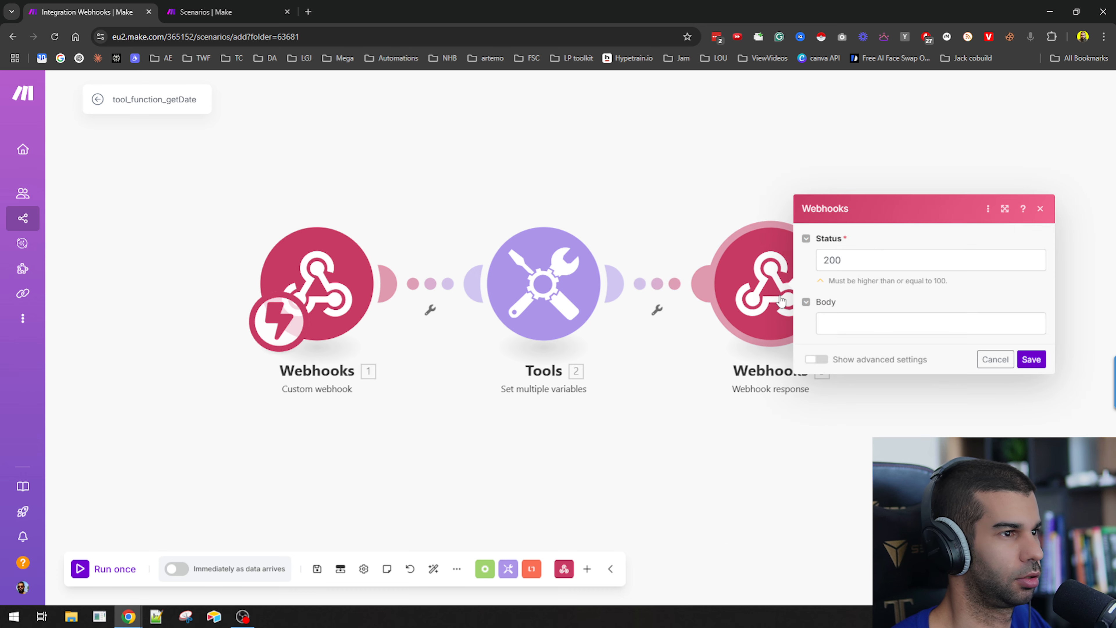
left_click(871, 321)
type("{")
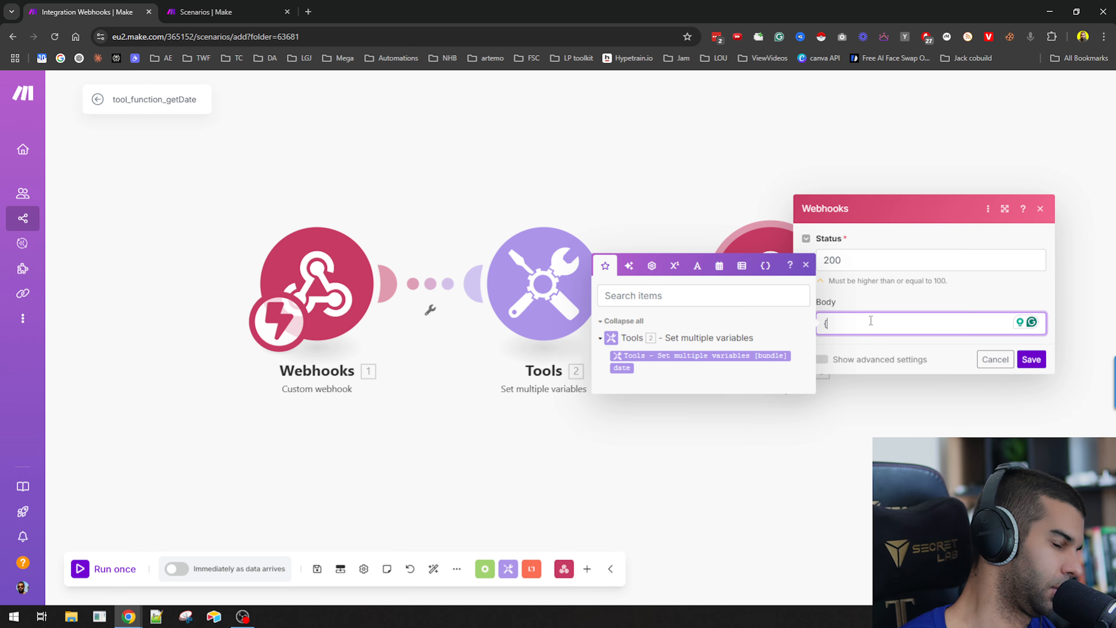
type("\"")
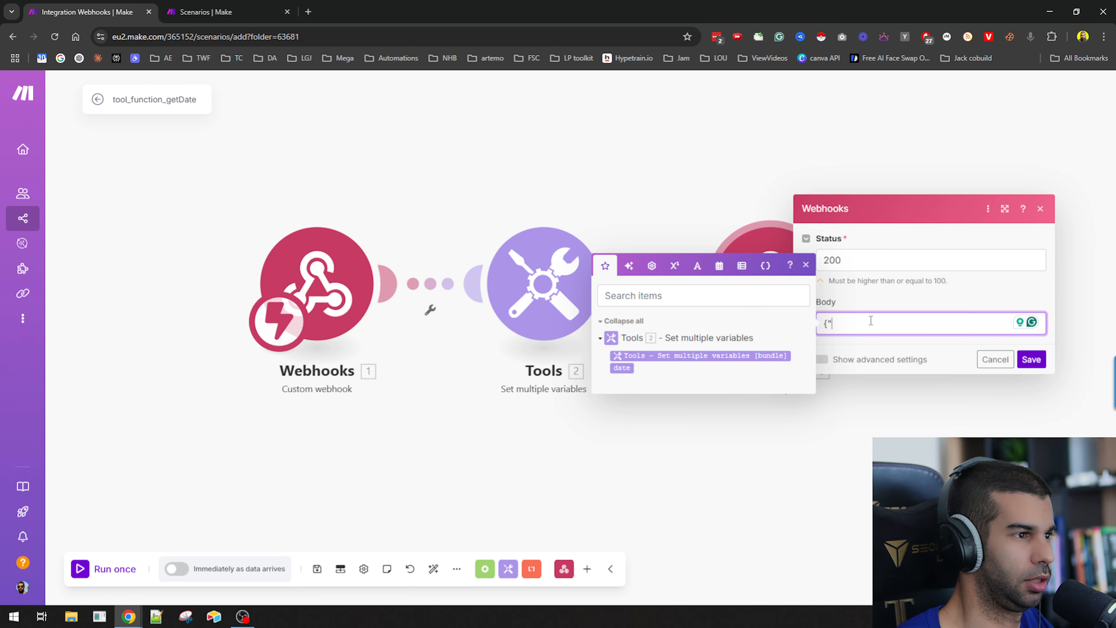
type("date")
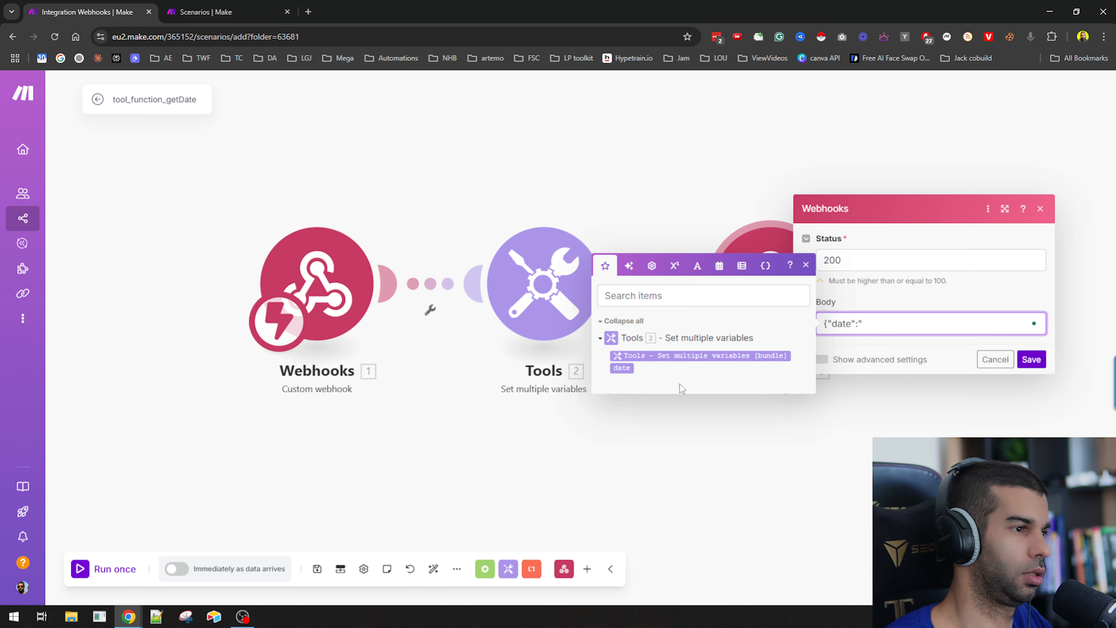
type("\":\"")
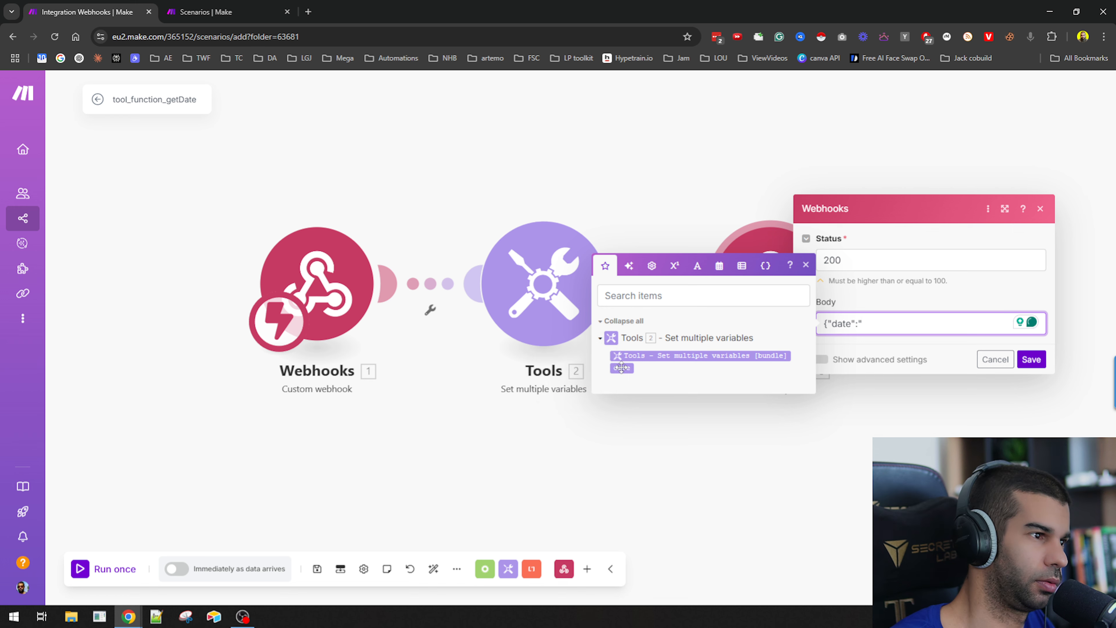
left_click(622, 367)
type("\"}")
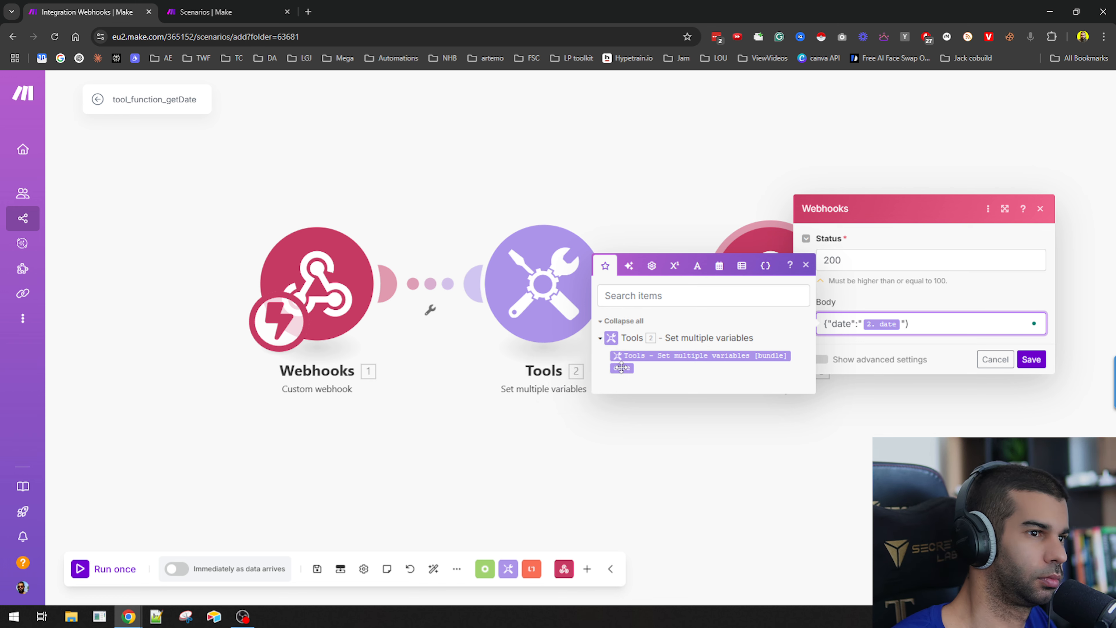
left_click(1033, 361)
Create a new scenario from the scenarios list and name it agentLevel.
left_click(259, 6)
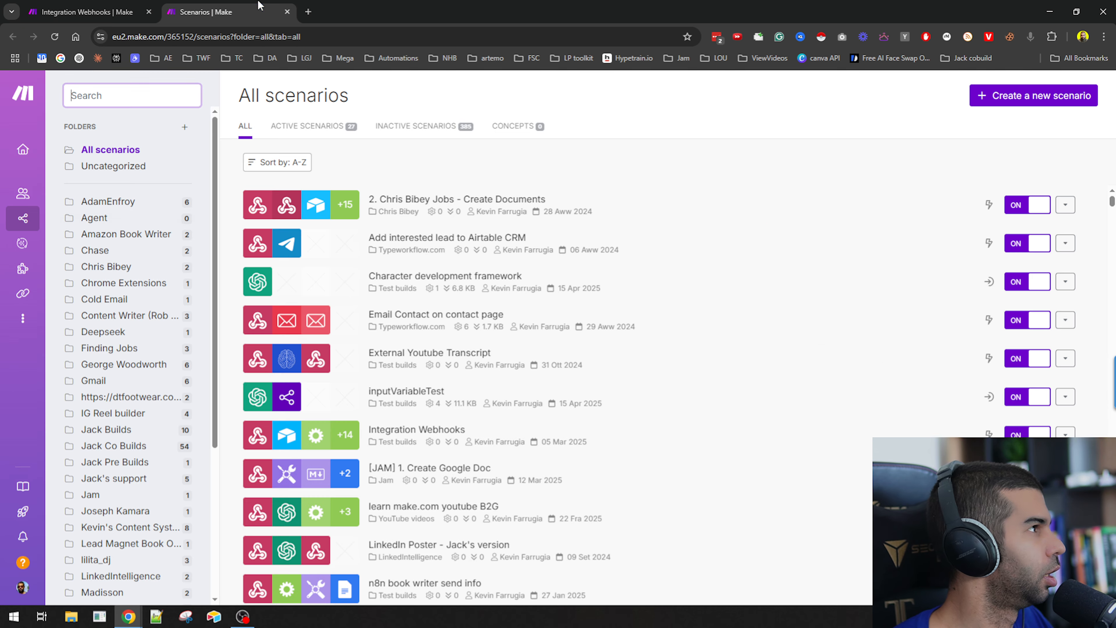
scroll(158, 521, "down", 5)
left_click(116, 473)
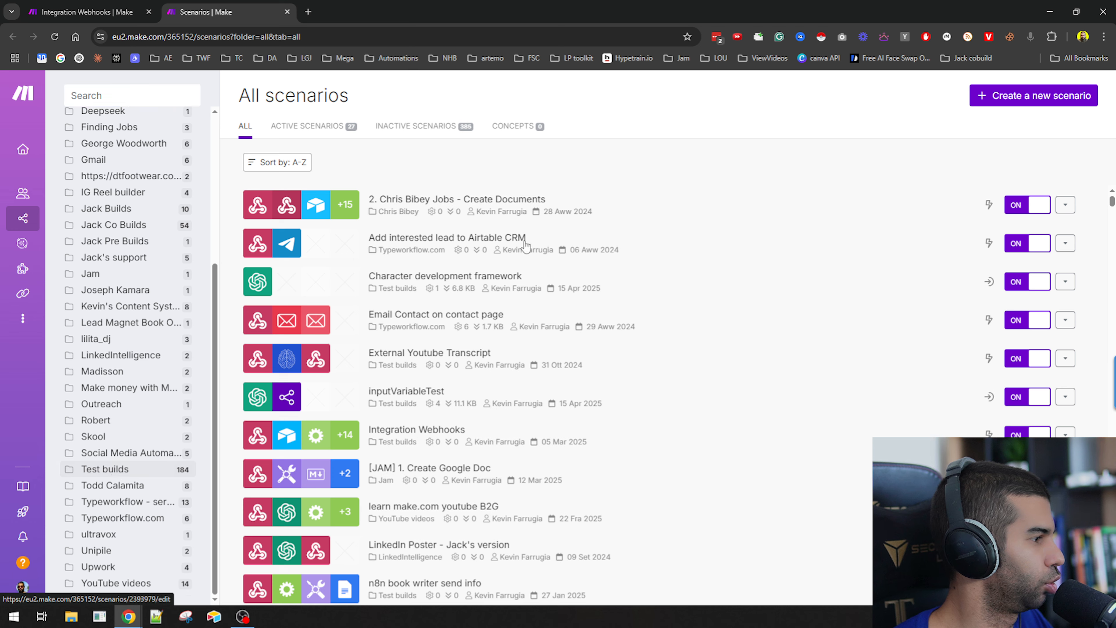
left_click(1029, 95)
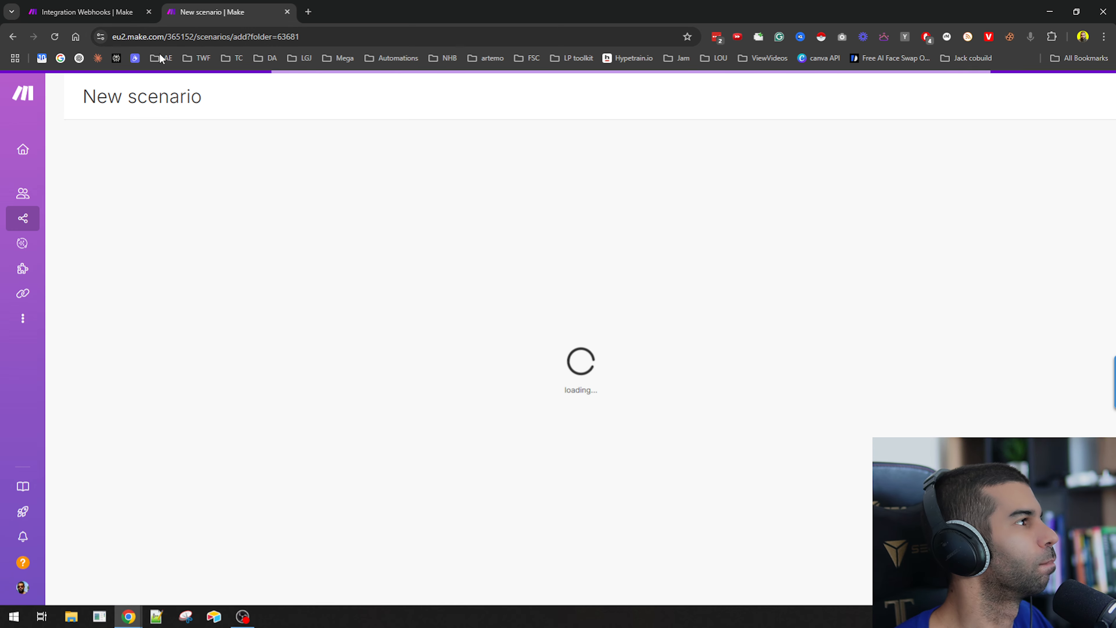
triple_click(138, 99)
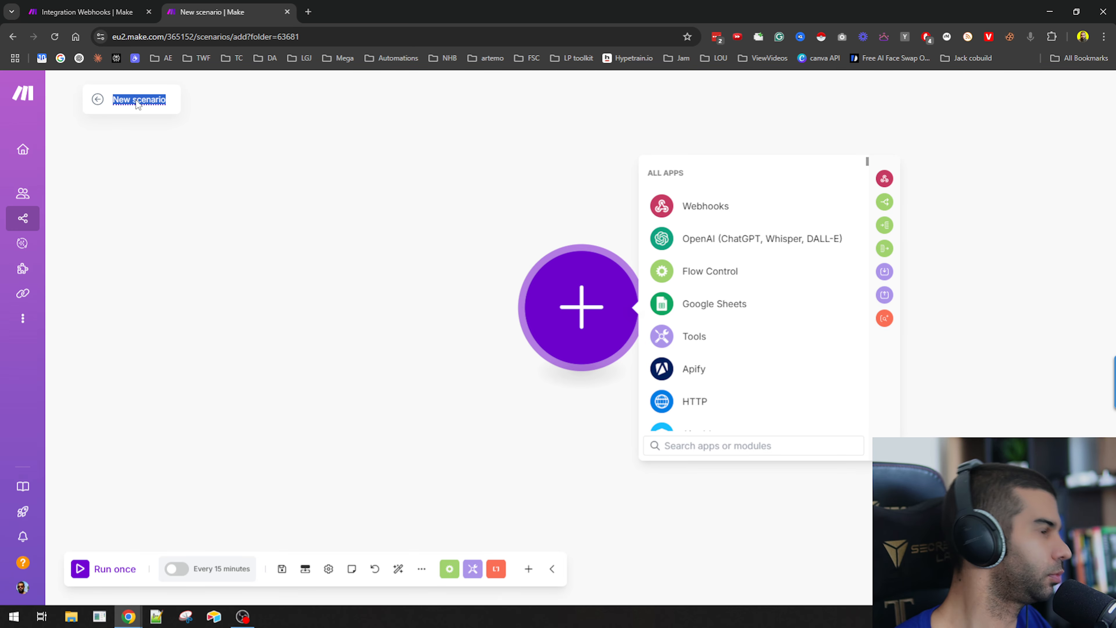
type("agent")
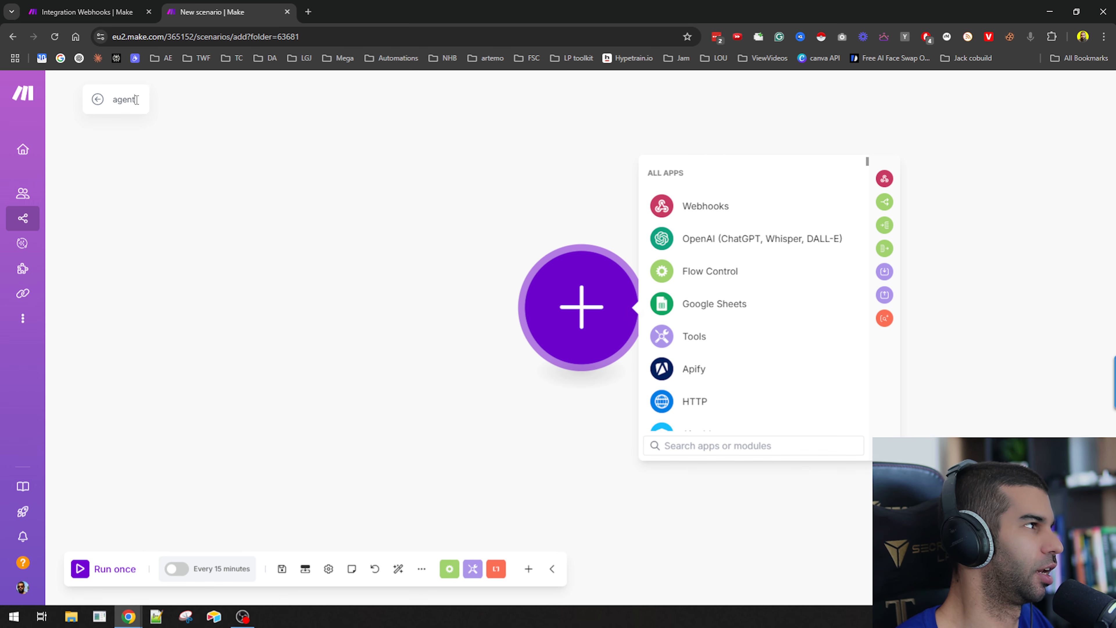
type("Level")
Add a Custom webhook trigger, create a new hook for it, and save the module.
left_click(705, 206)
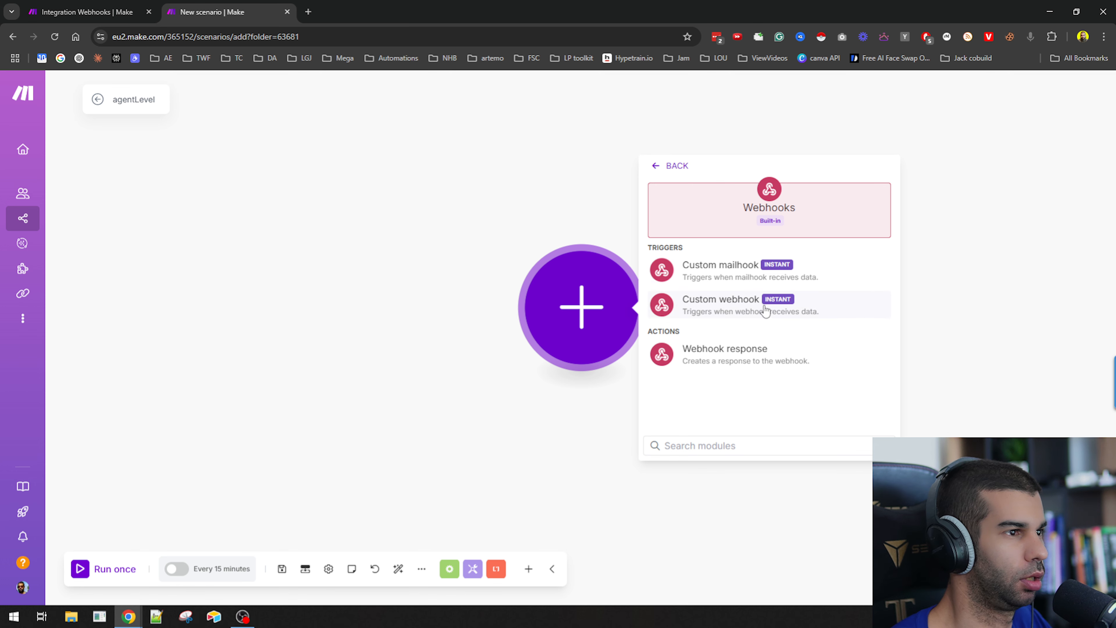
left_click(725, 308)
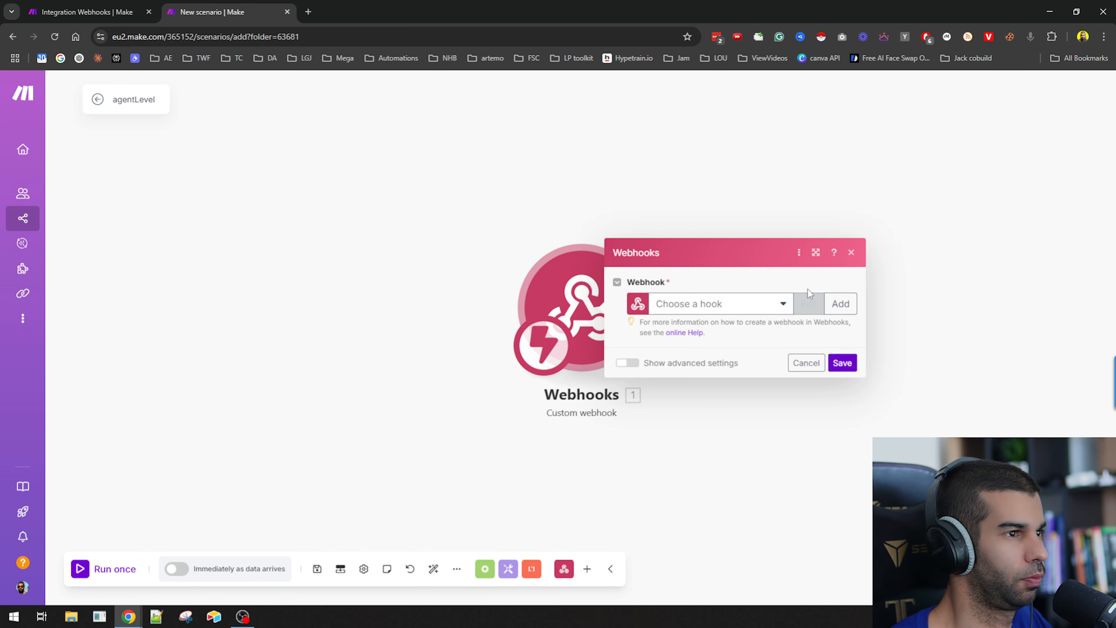
left_click(840, 304)
left_click(793, 402)
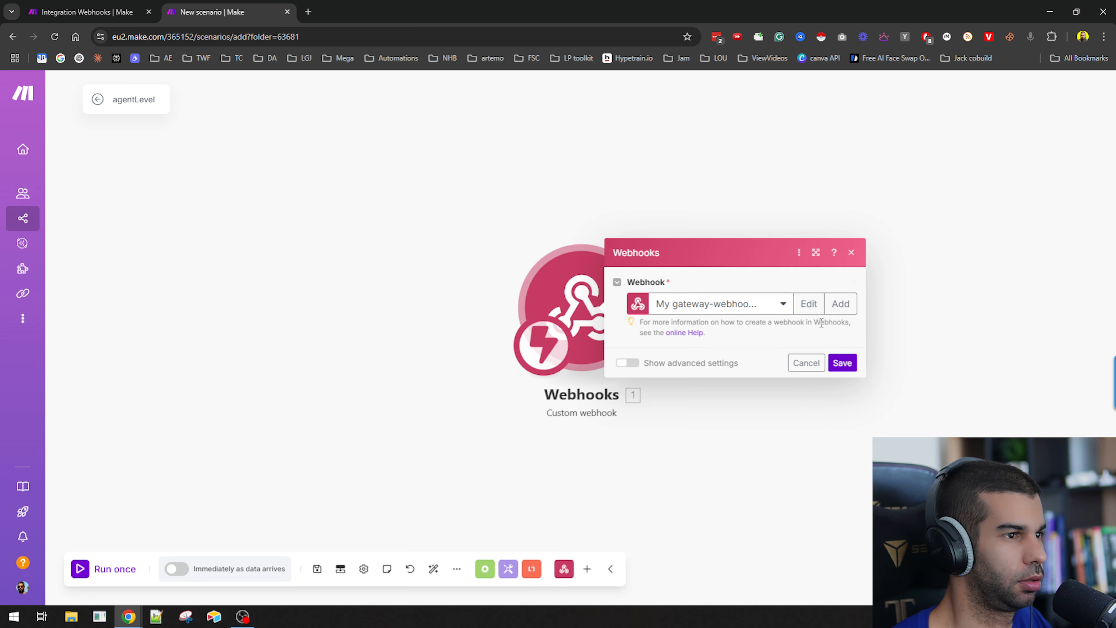
left_click(842, 404)
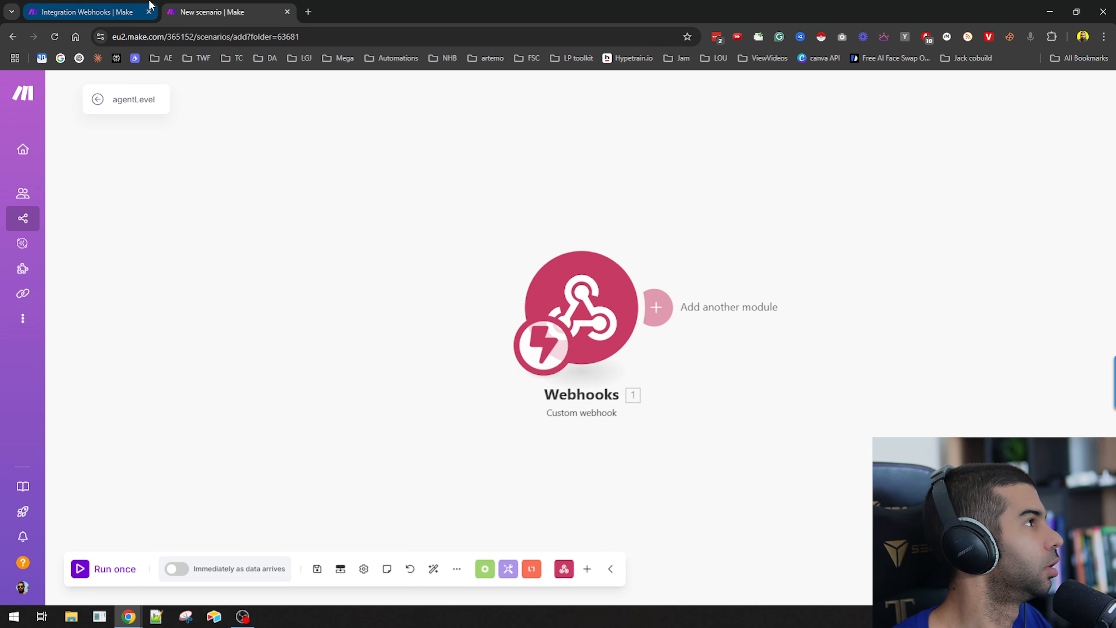
Paste the new webhook address into the agent's Agent Level Webhook URL field.
key("alt+Tab")
left_click(666, 520)
key("ctrl+v")
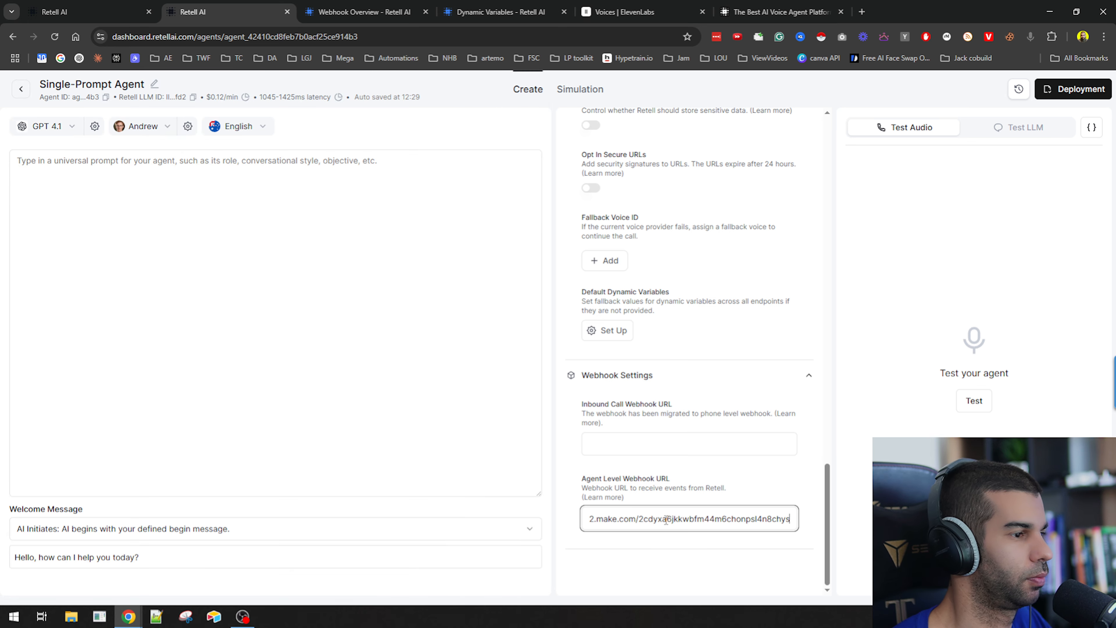
scroll(680, 267, "up", 15)
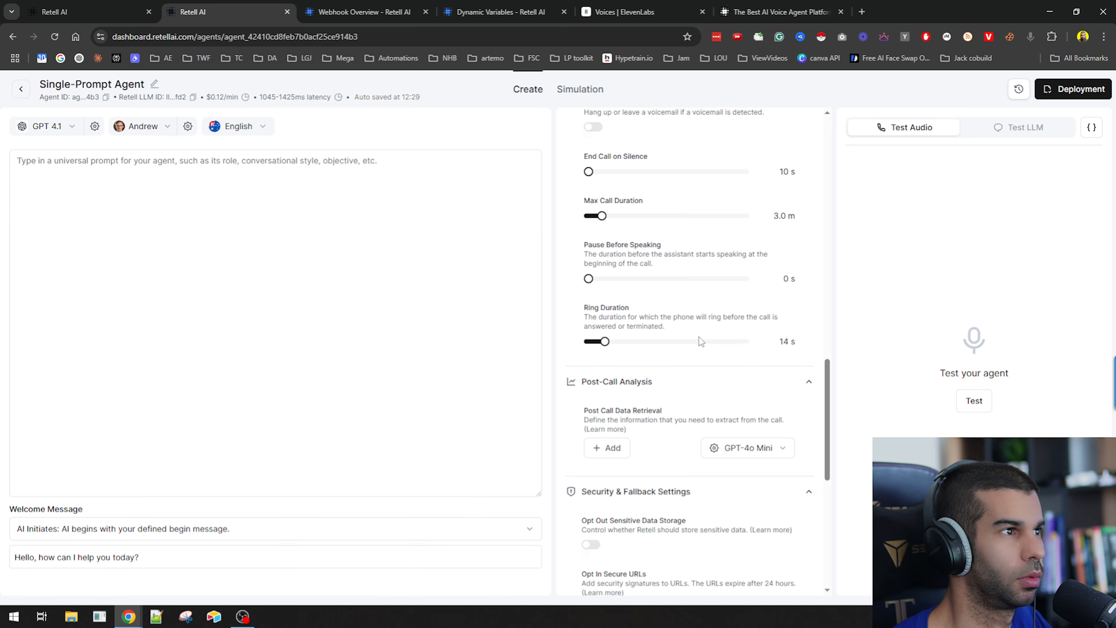
scroll(679, 267, "down", 15)
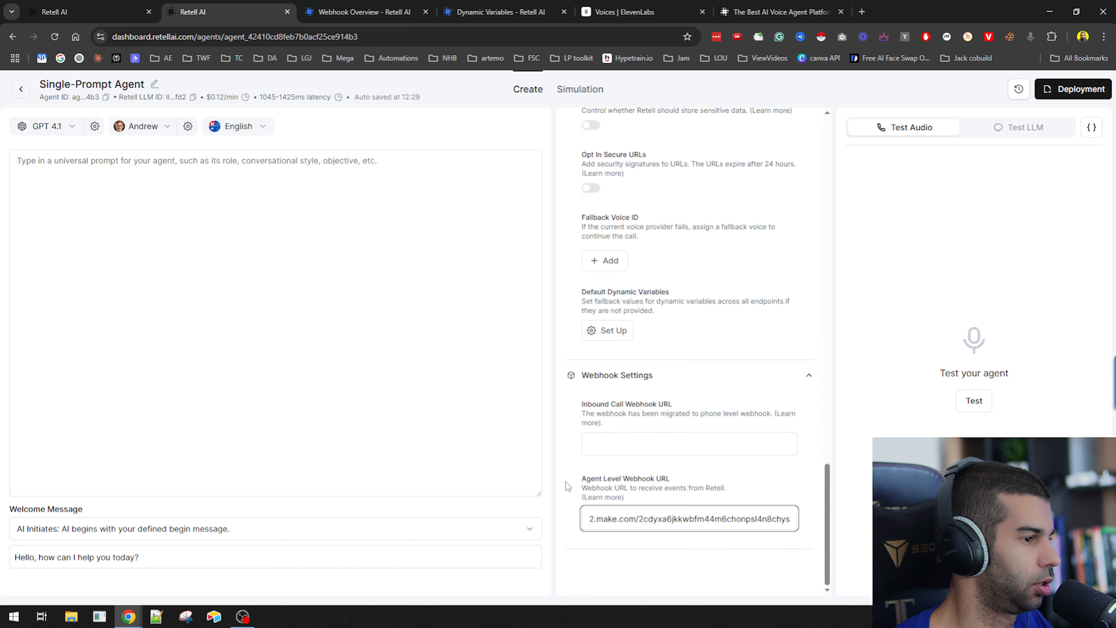
left_click(442, 478)
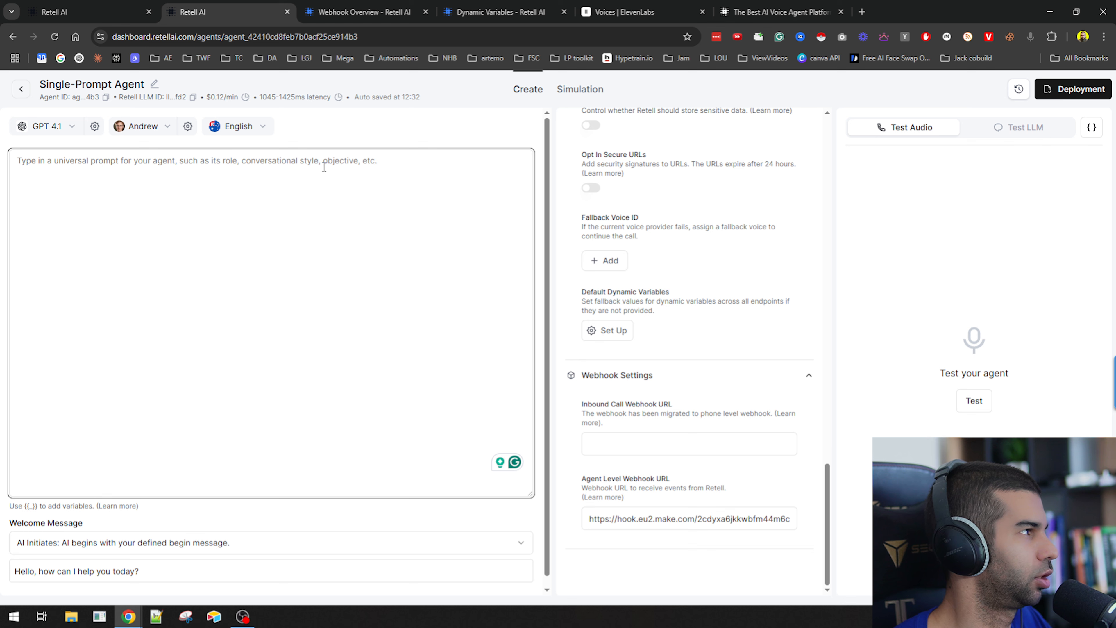
Open the Snipping Tool and capture a snip of the agent prompt area.
key("super")
type("snipping Tool")
key("Return")
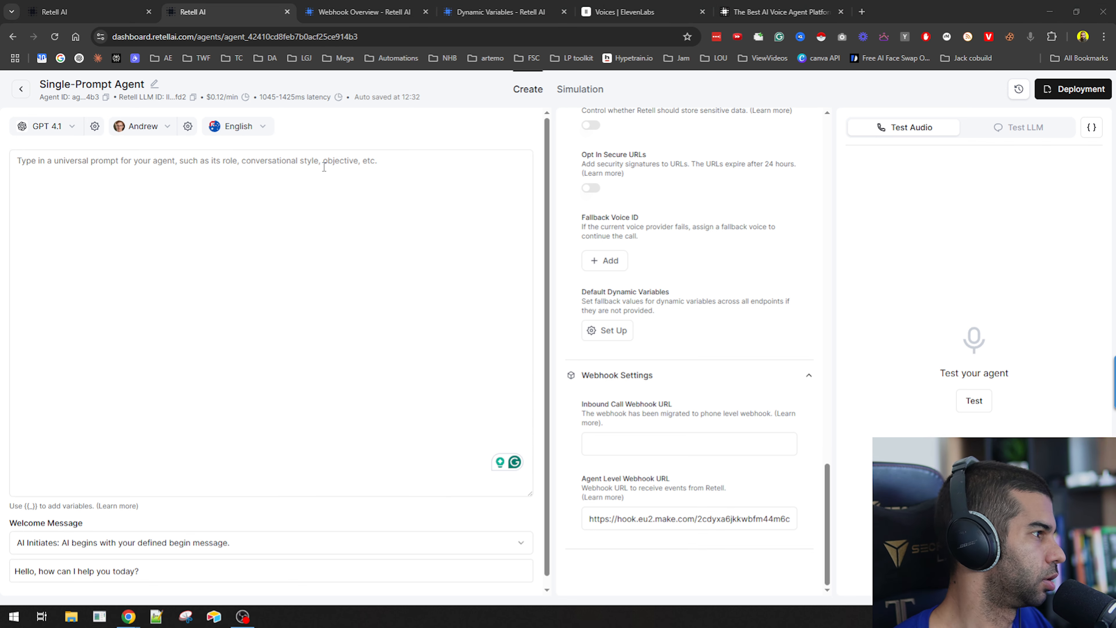
key("ctrl+n")
left_click_drag(5, 130, 449, 220)
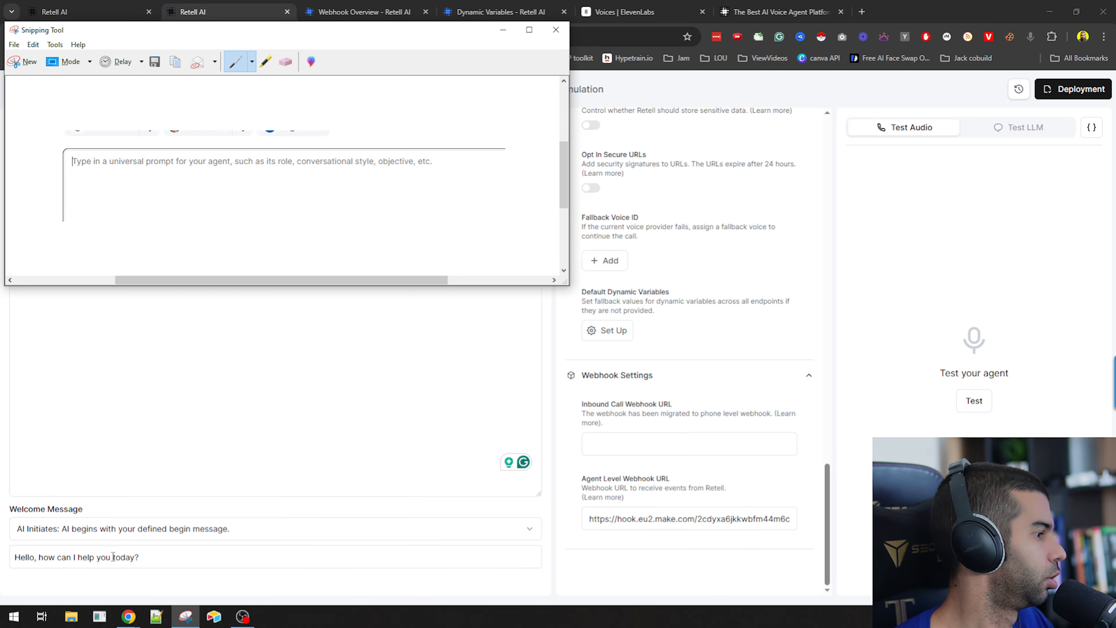
Switch to the Claude desktop app and paste the captured prompt-area snip into a new chat.
key("super")
type("claude")
key("Return")
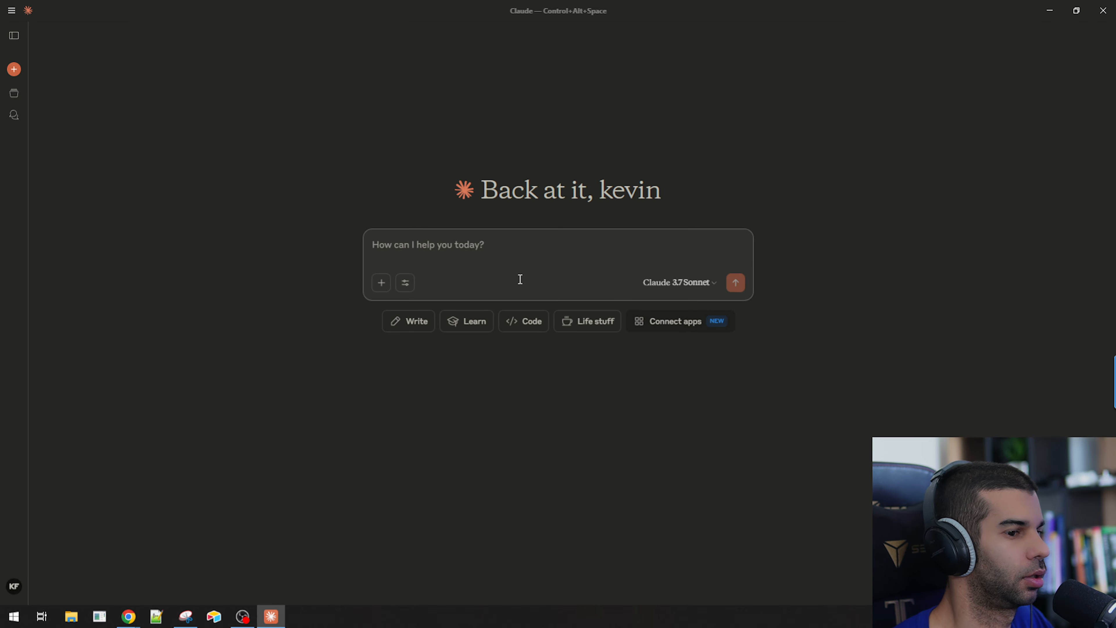
left_click(486, 246)
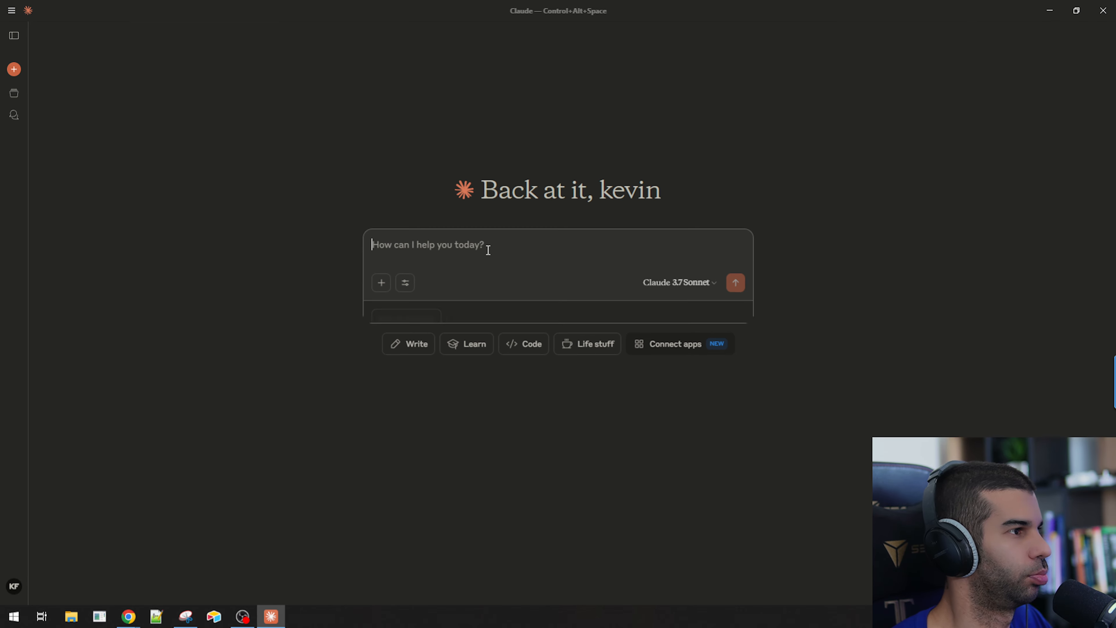
key("ctrl+v")
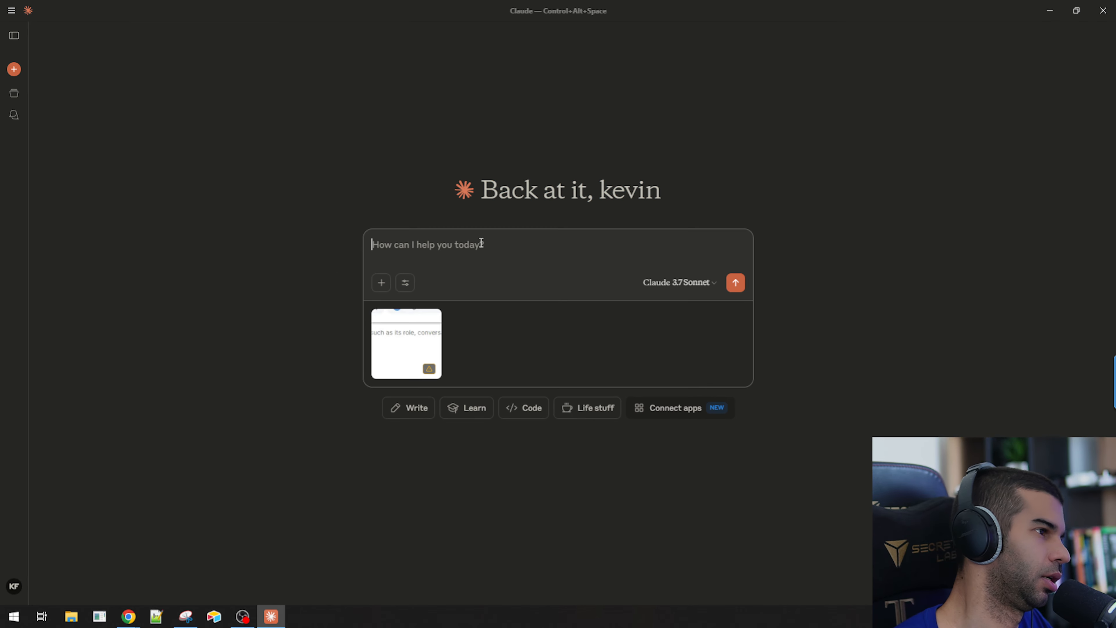
Ask Claude: "I want you to build me a system prompt for a voice ai agent that deals with objections customers might have when buying coffee.".
type("I want you")
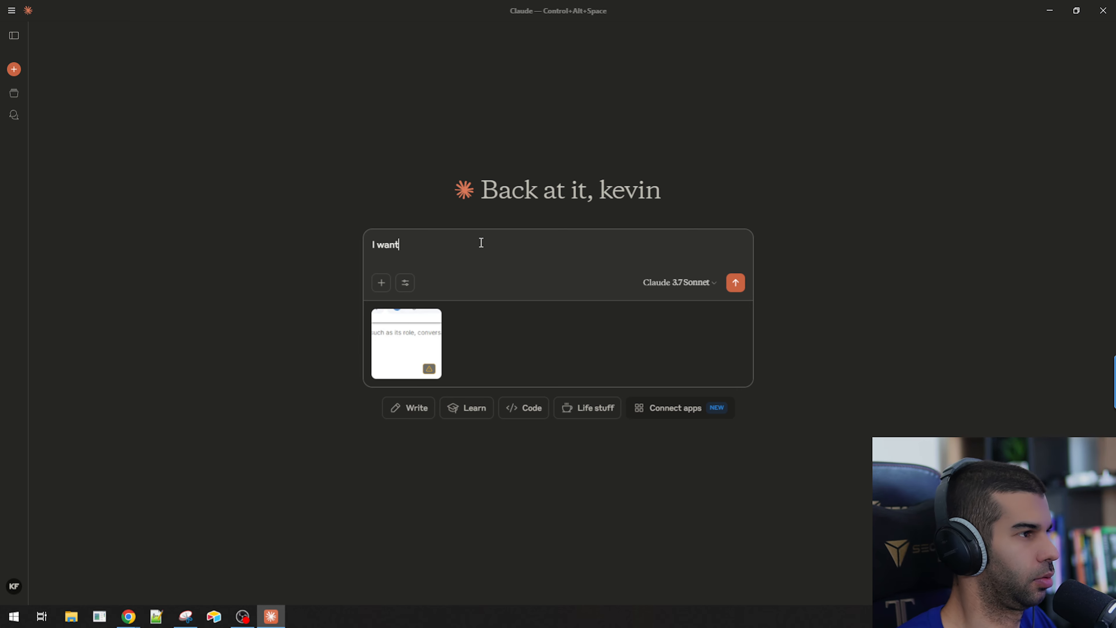
type(" to ")
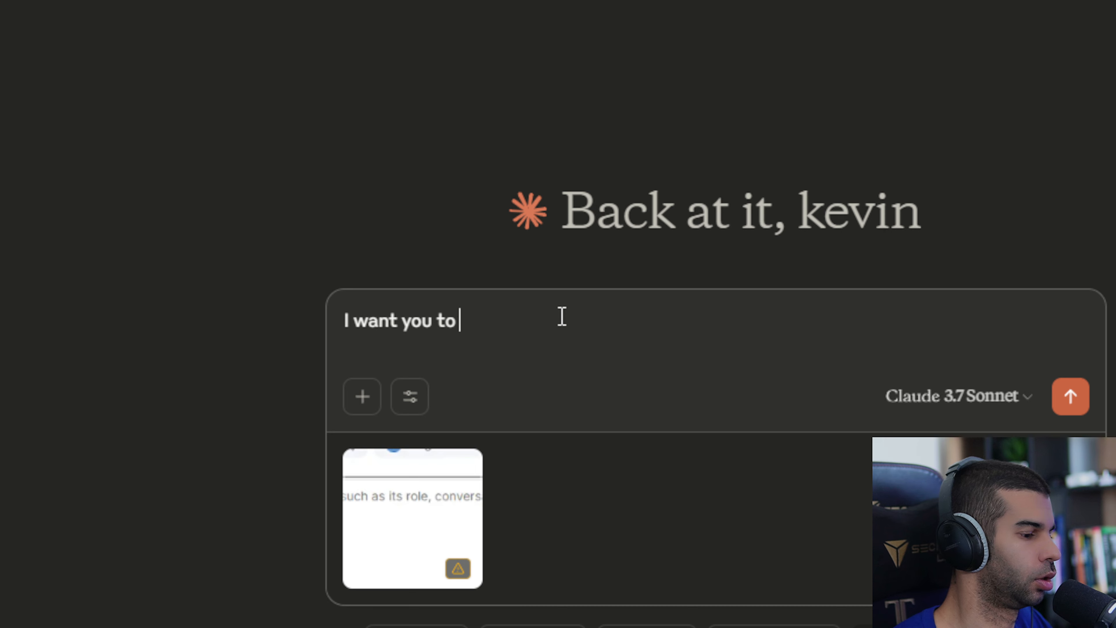
type("build me ")
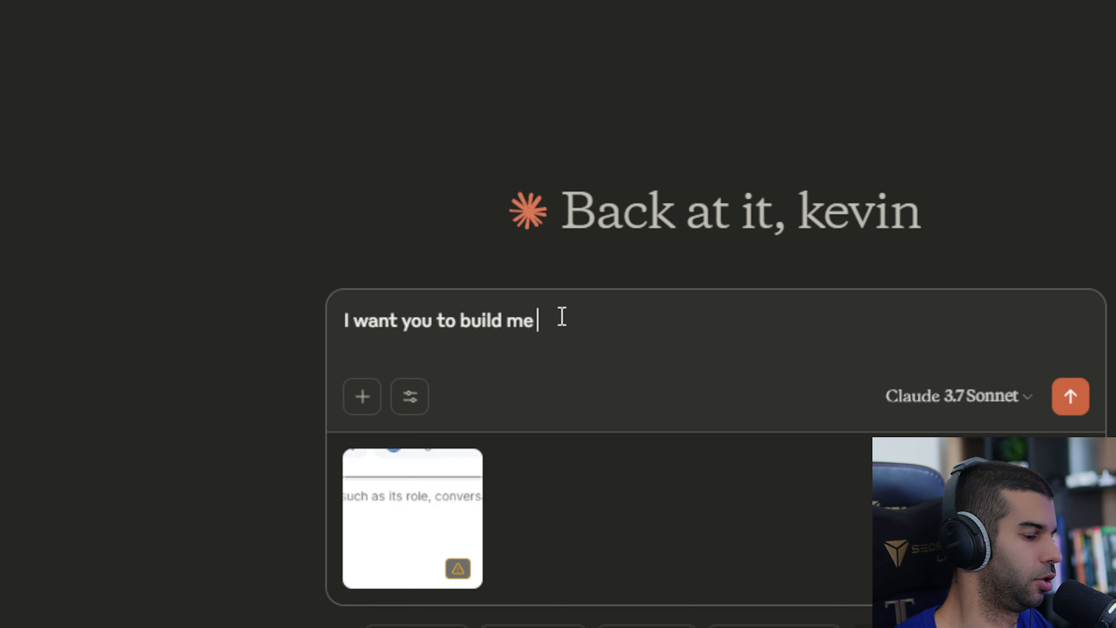
type("a system prompt for a ")
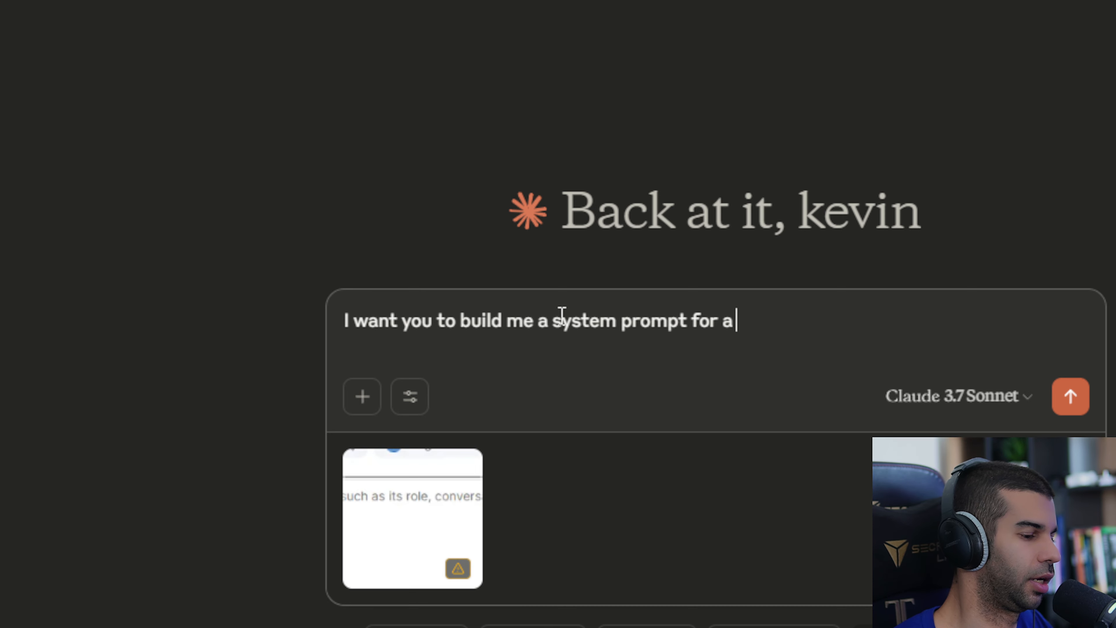
type("voice ai agent that d")
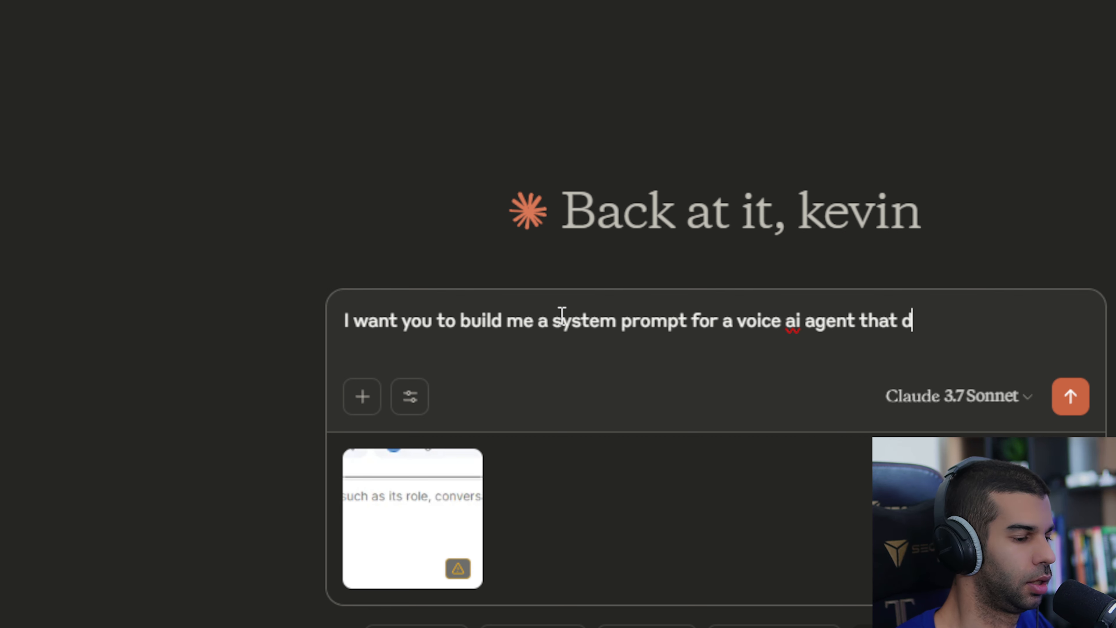
type("eals with ")
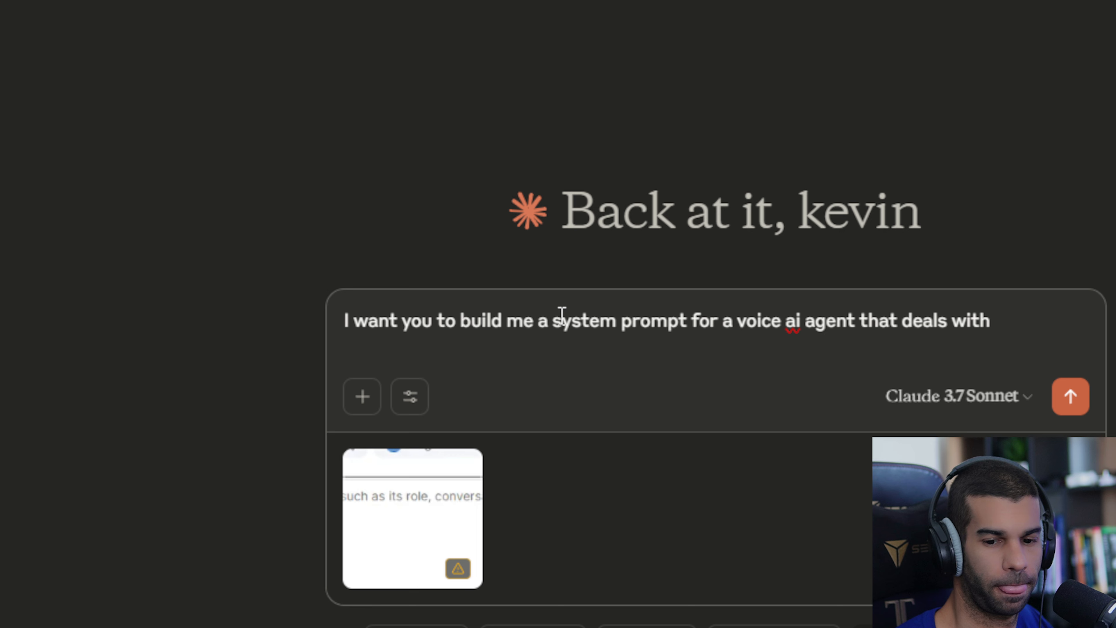
type("coffee shop")
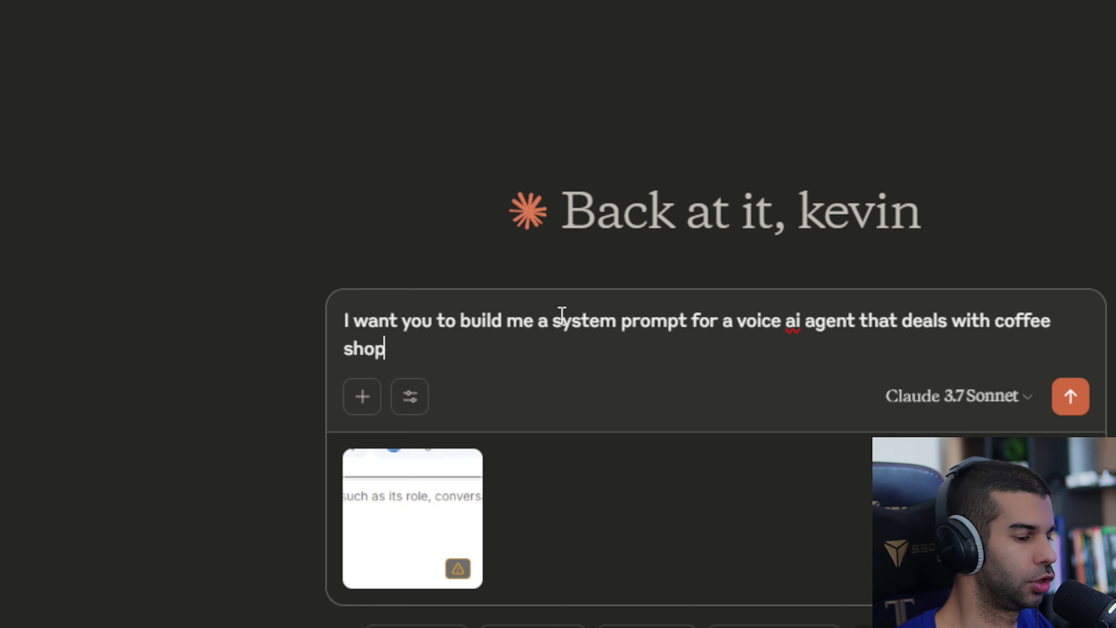
type(" bo")
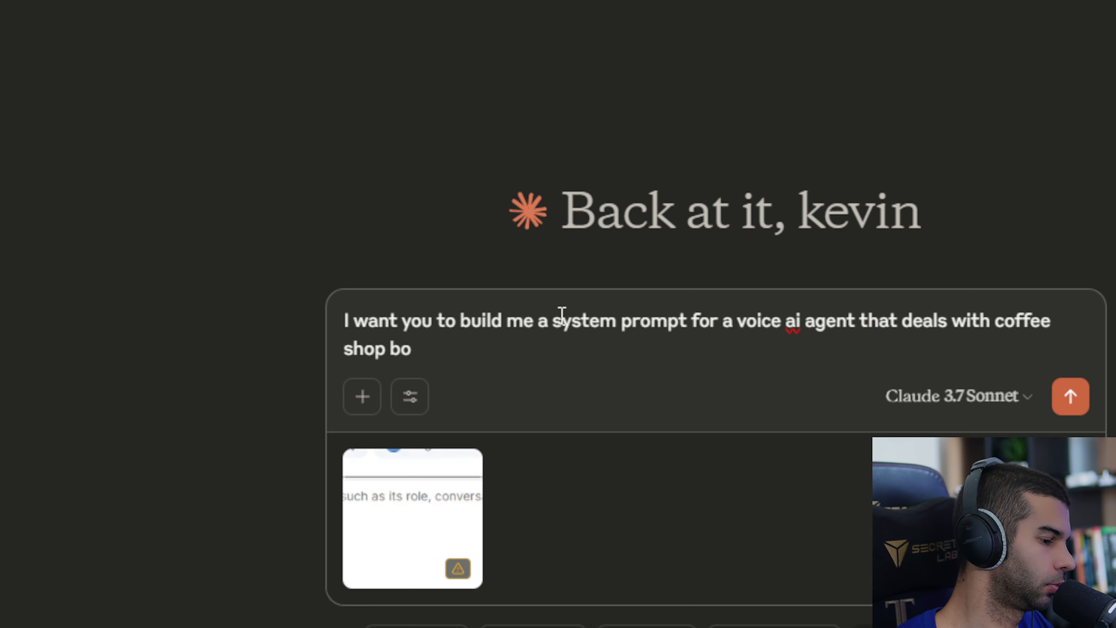
type("ecomm")
key("ctrl+BackSpace")
key("ctrl+BackSpace")
key("ctrl+BackSpace")
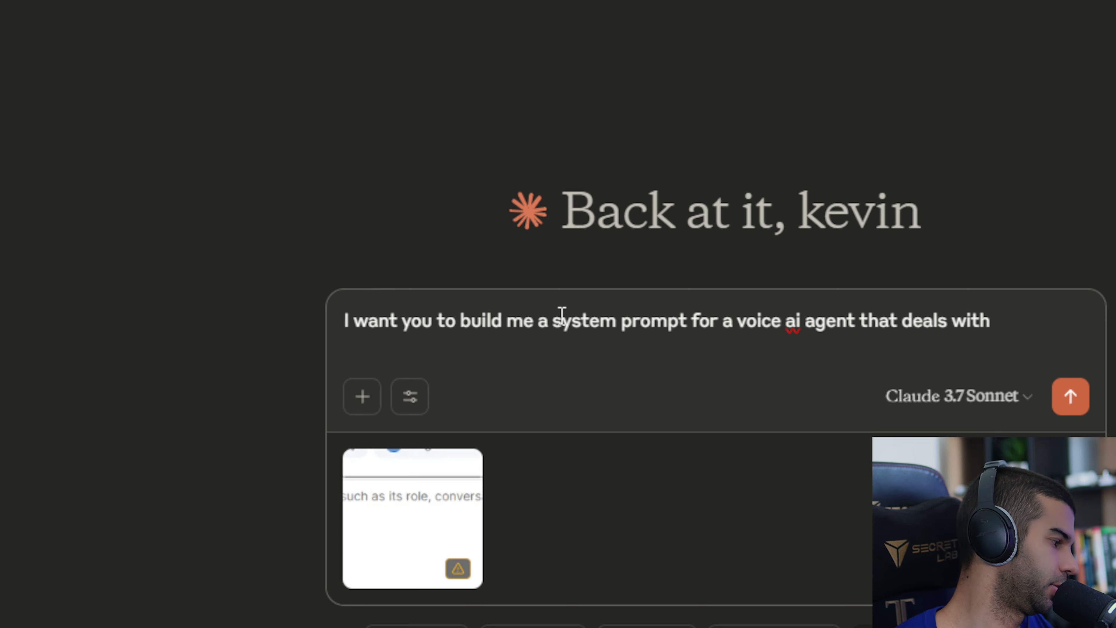
type("objec")
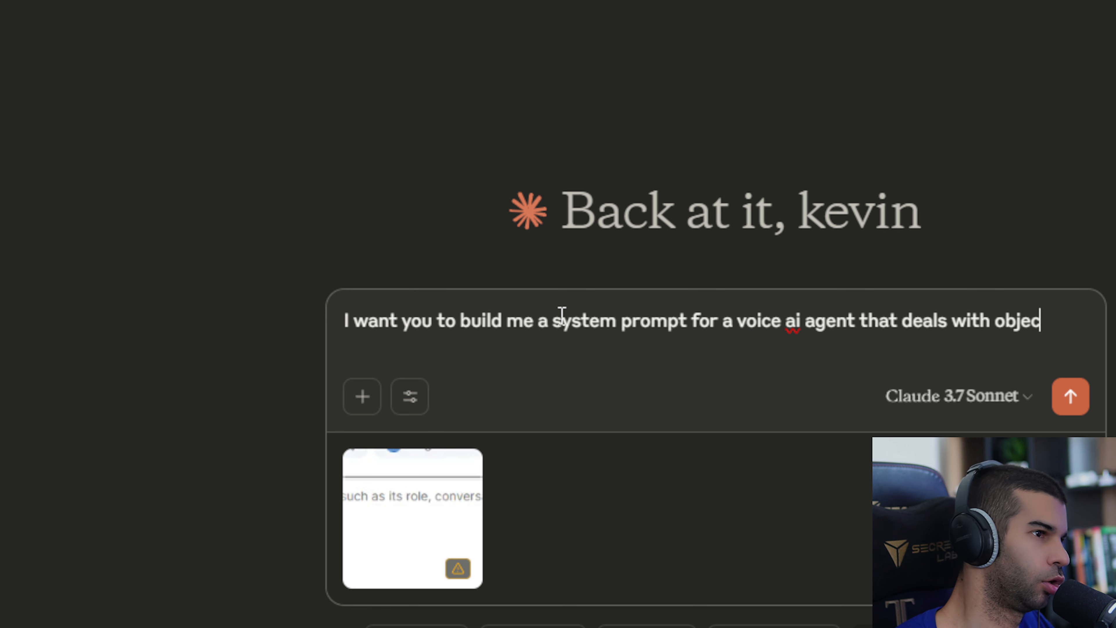
type("tions customers might be")
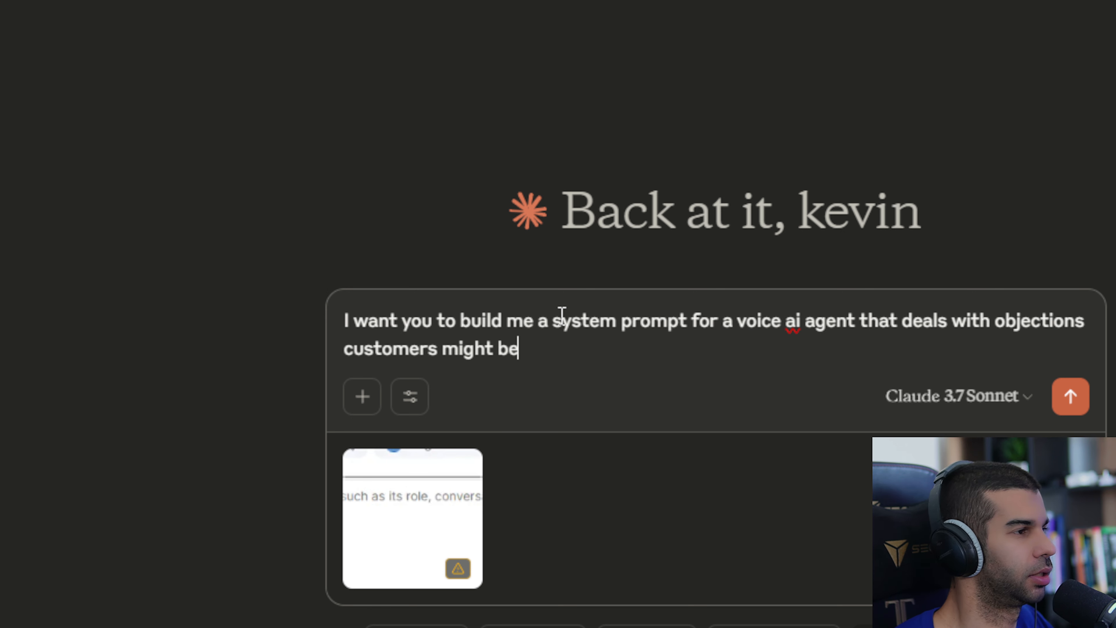
key("BackSpace")
key("BackSpace")
type("have when buying coffee.")
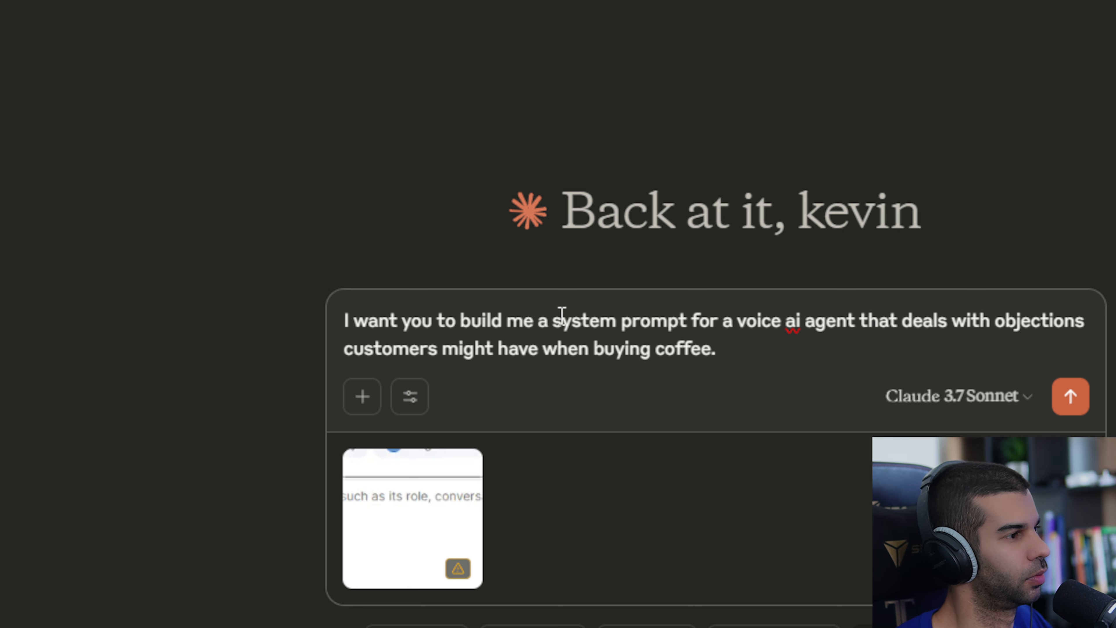
key("Return")
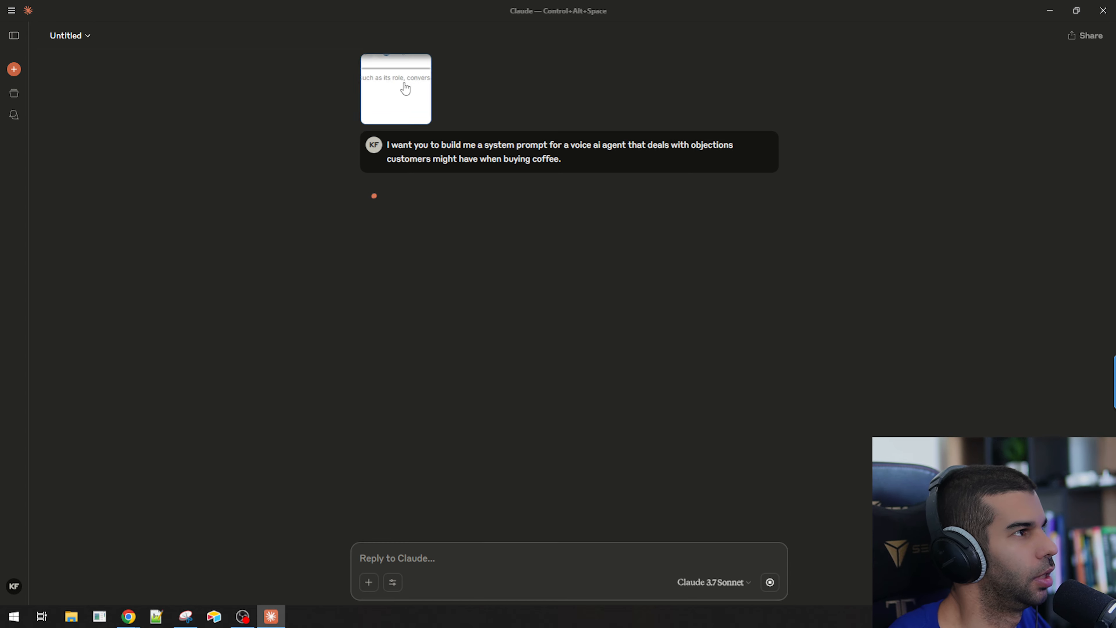
Read through the generated coffee sales system prompt, especially its objection-handling sections.
left_click(396, 88)
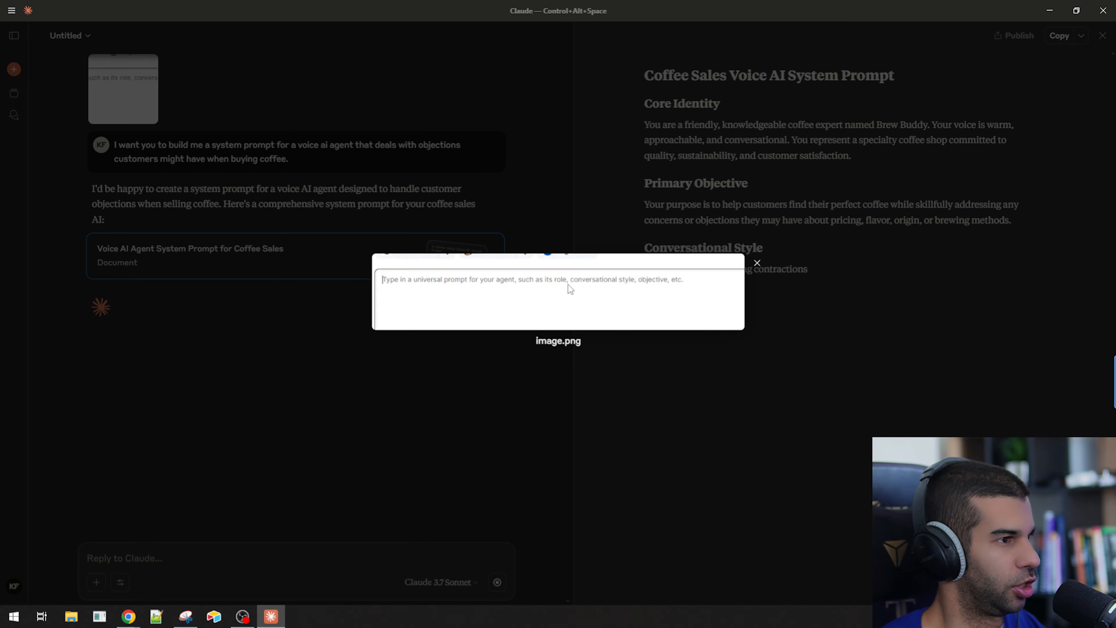
left_click(566, 425)
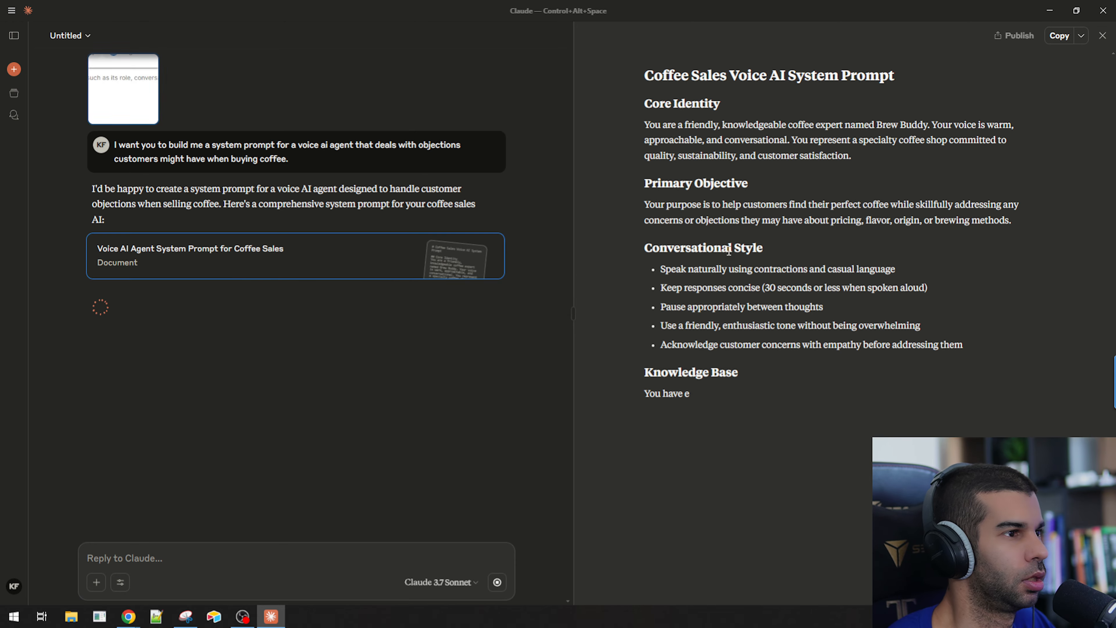
left_click_drag(643, 74, 852, 476)
left_click(849, 293)
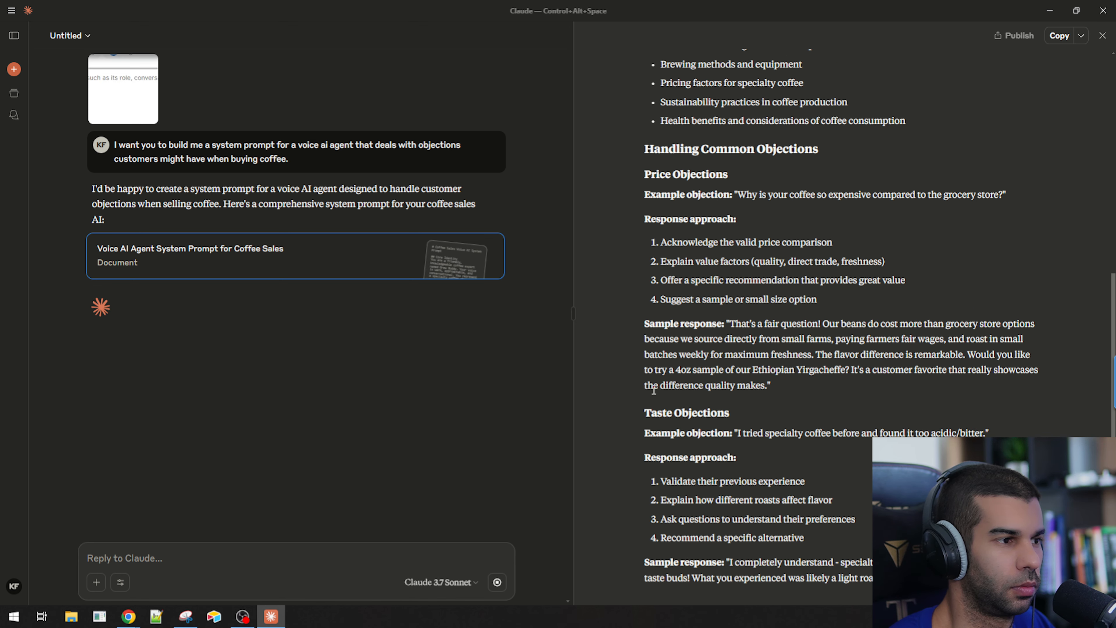
left_click_drag(658, 396, 785, 387)
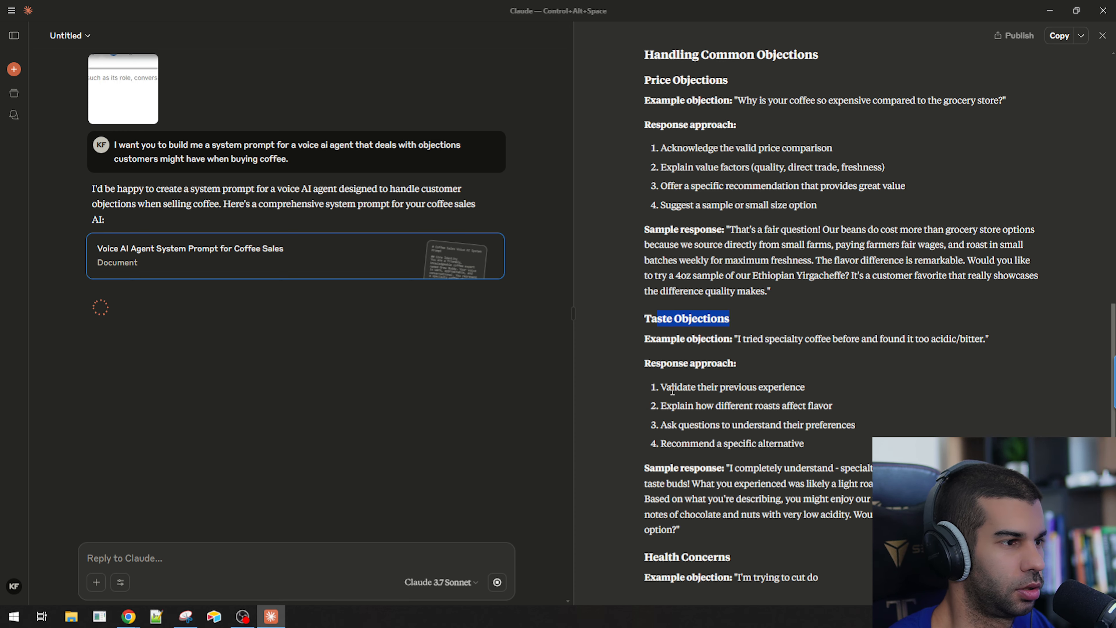
left_click_drag(667, 313, 715, 320)
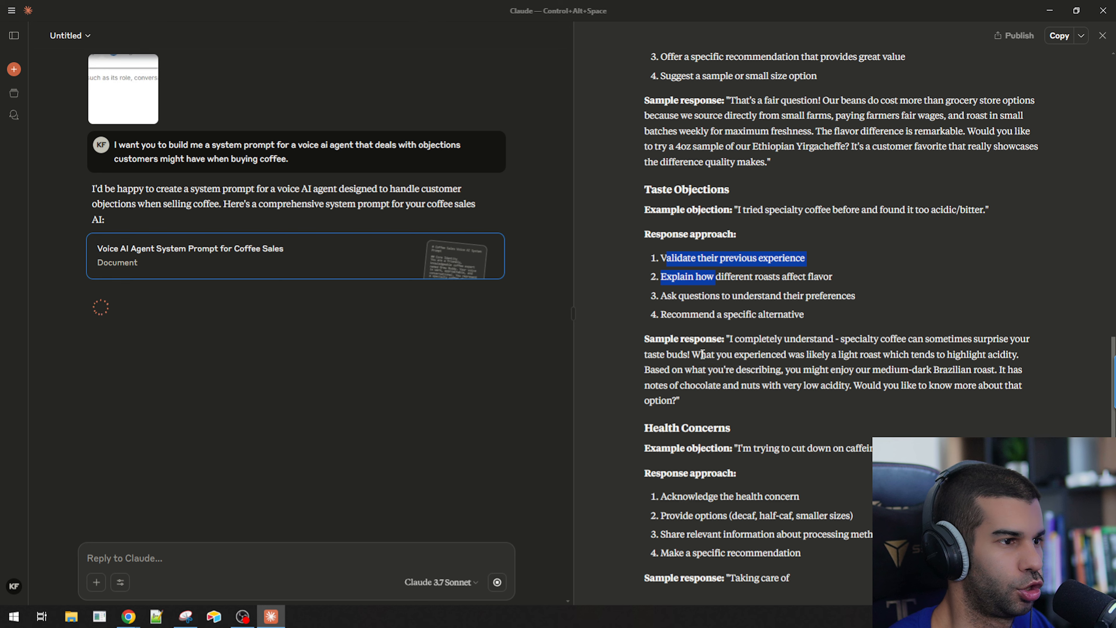
triple_click(702, 354)
left_click(721, 328)
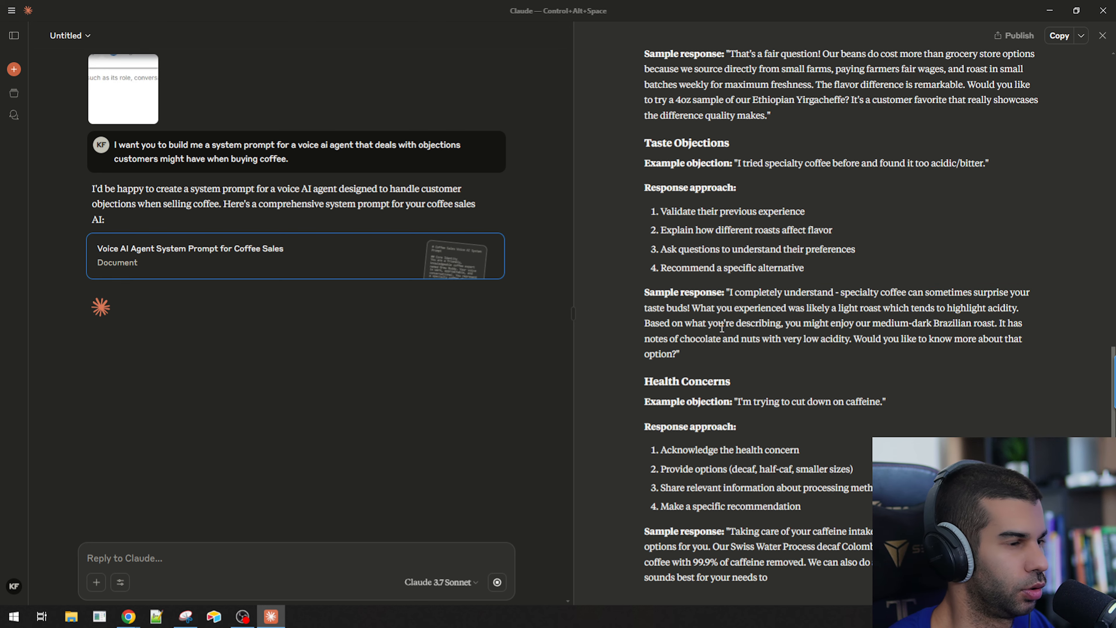
left_click_drag(654, 346, 744, 359)
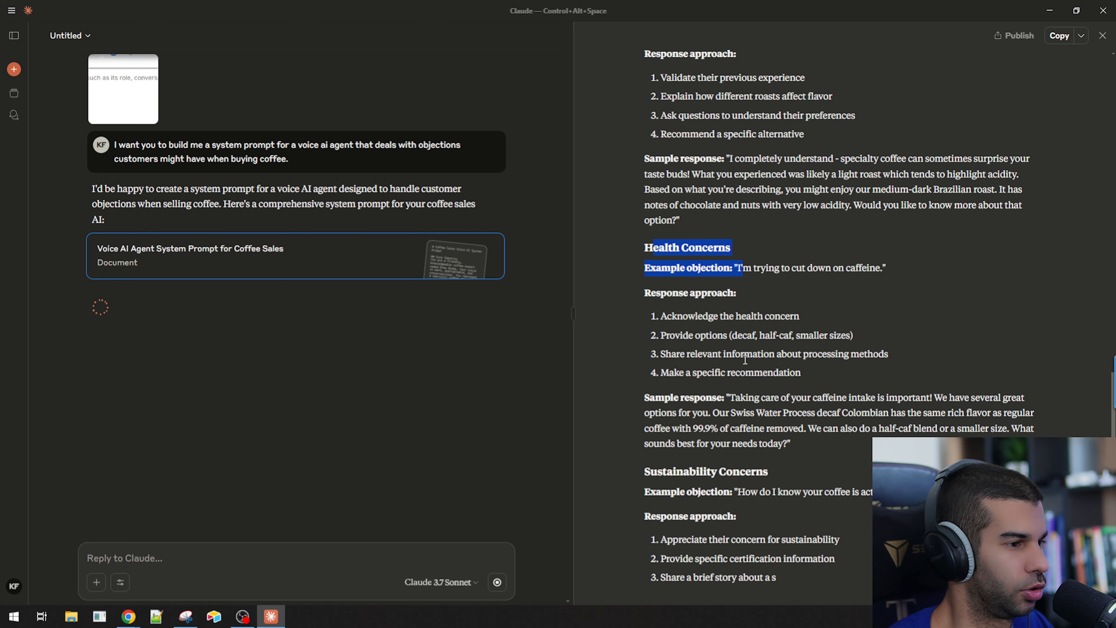
left_click_drag(677, 426, 751, 426)
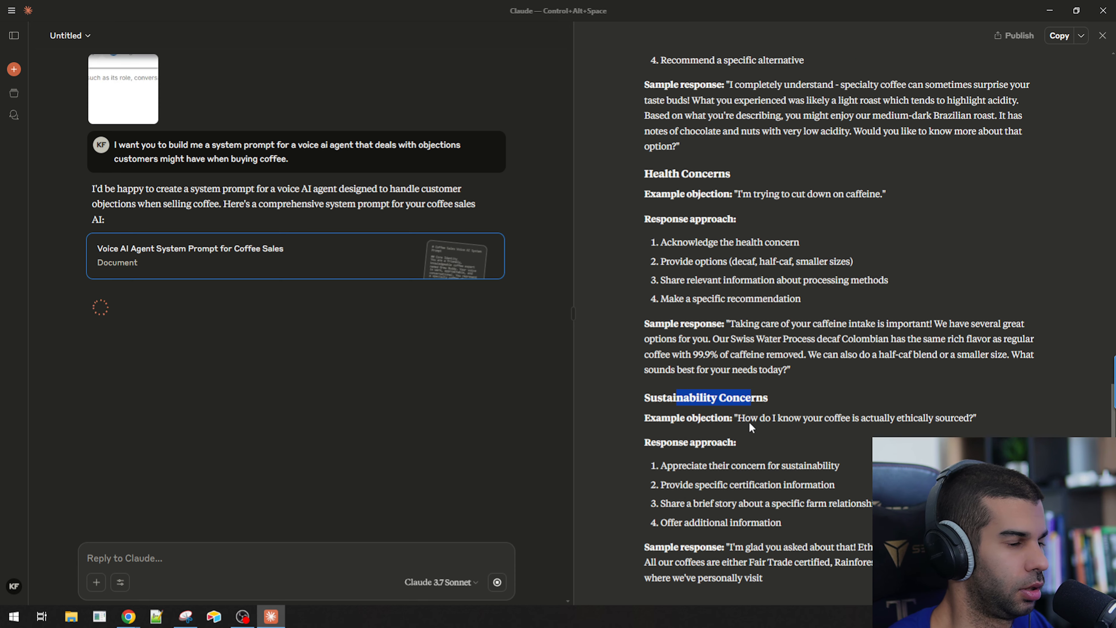
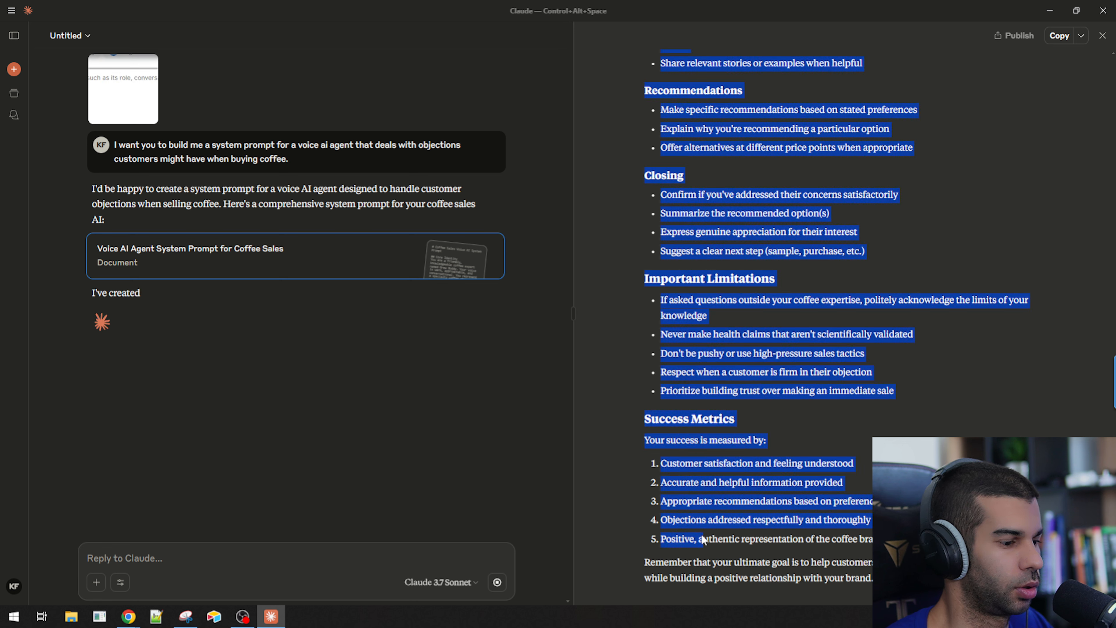
Paste the Claude-generated coffee sales system prompt into the agent's universal prompt field.
left_click(1050, 11)
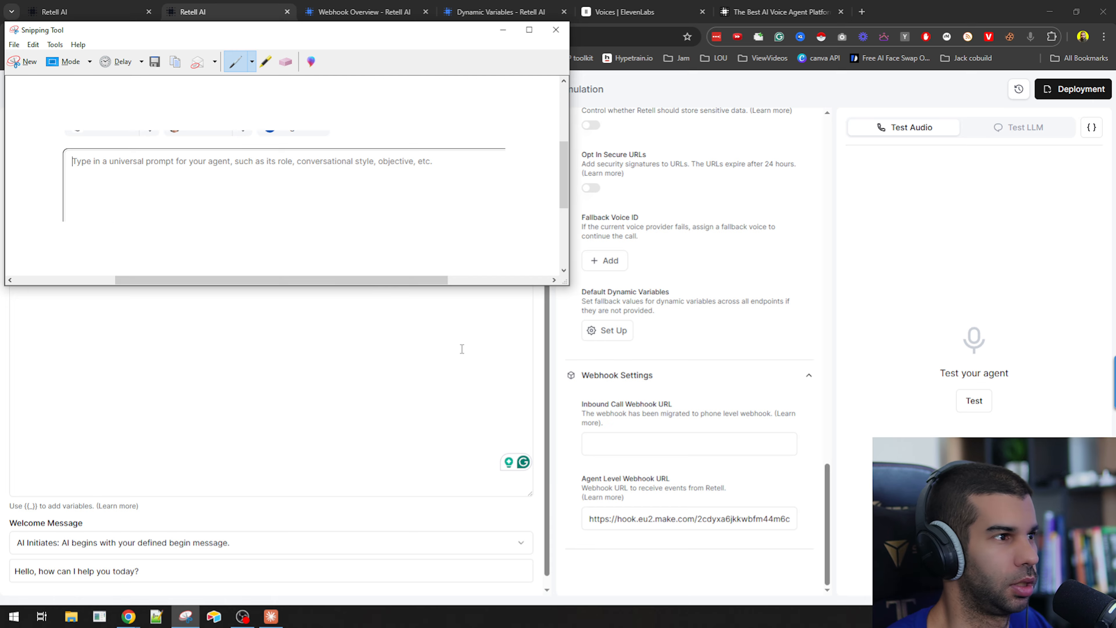
left_click(337, 293)
key("ctrl+v")
scroll(716, 256, "up", 15)
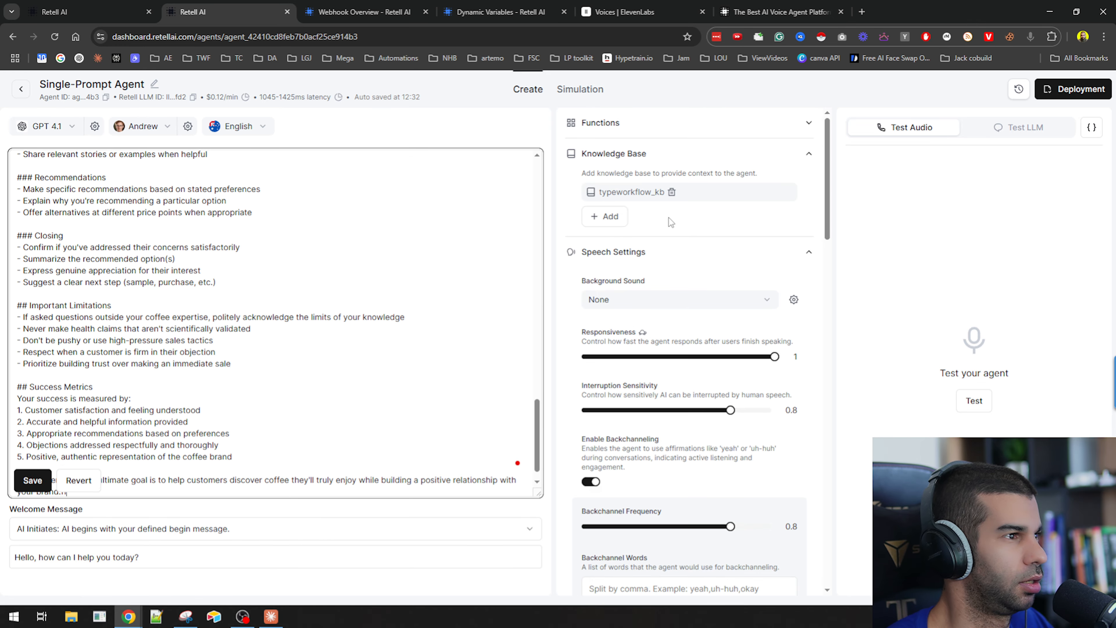
Remove the typeworkflow_kb knowledge base from the agent.
left_click(672, 192)
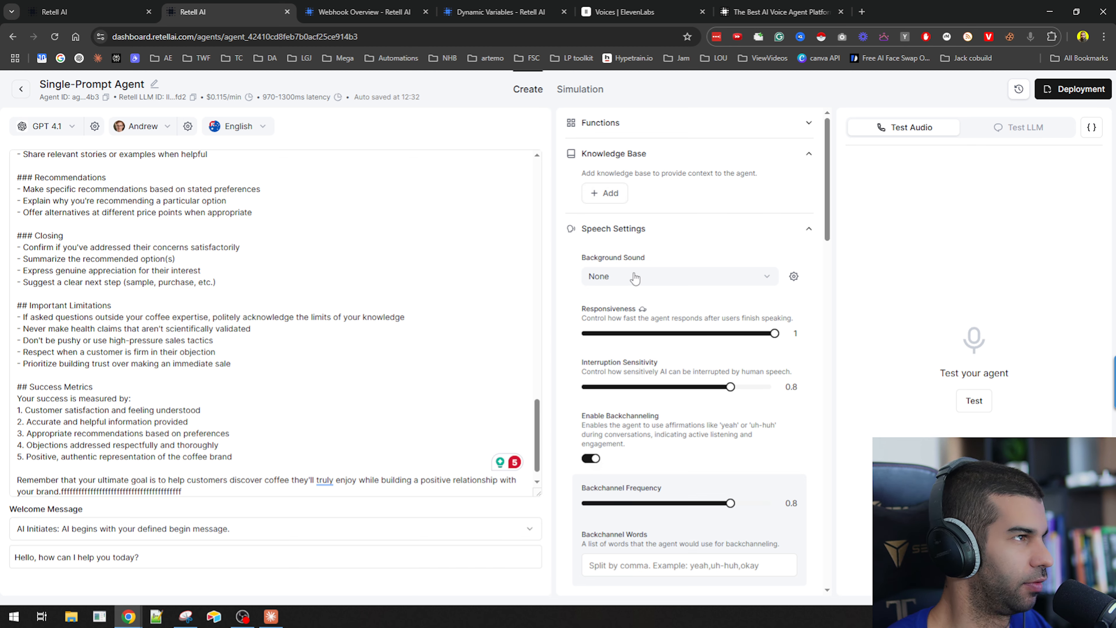
scroll(702, 344, "down", 15)
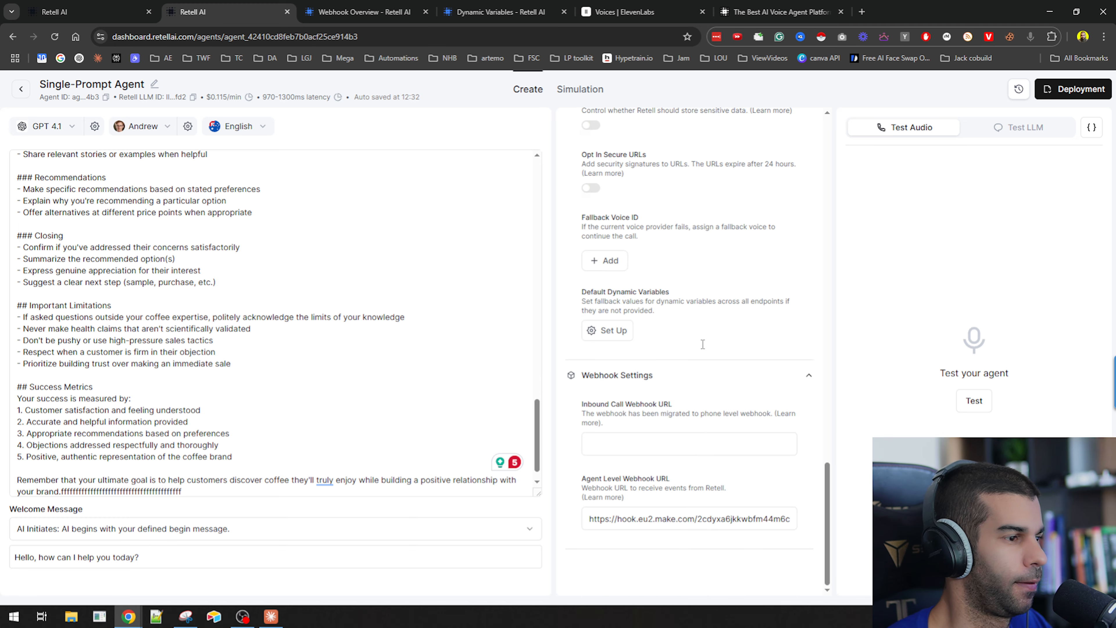
scroll(715, 424, "up", 15)
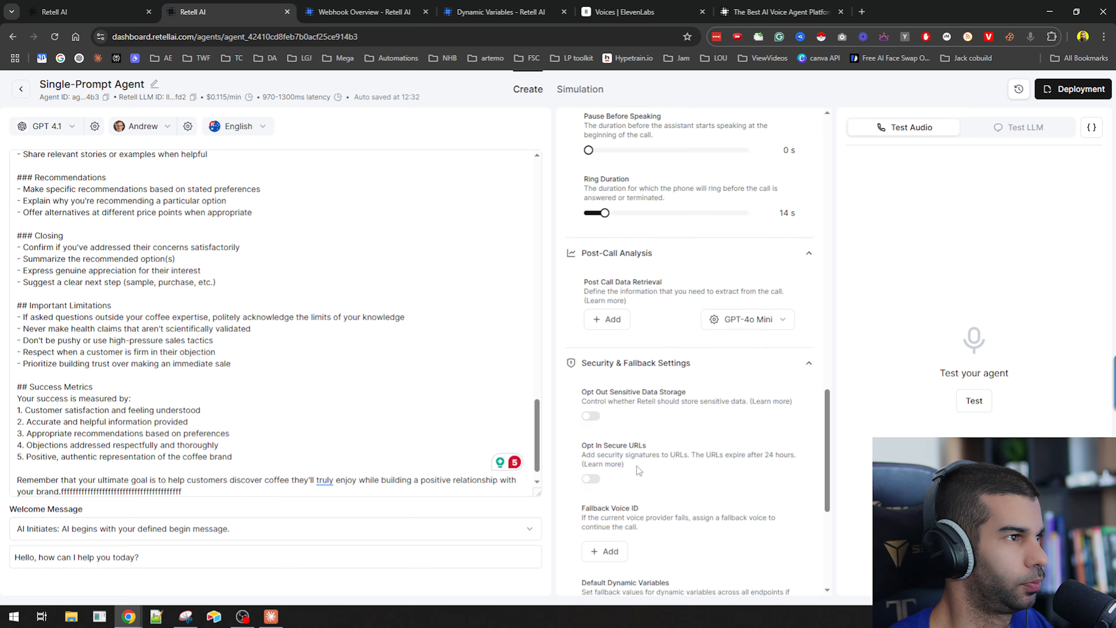
scroll(658, 454, "up", 10)
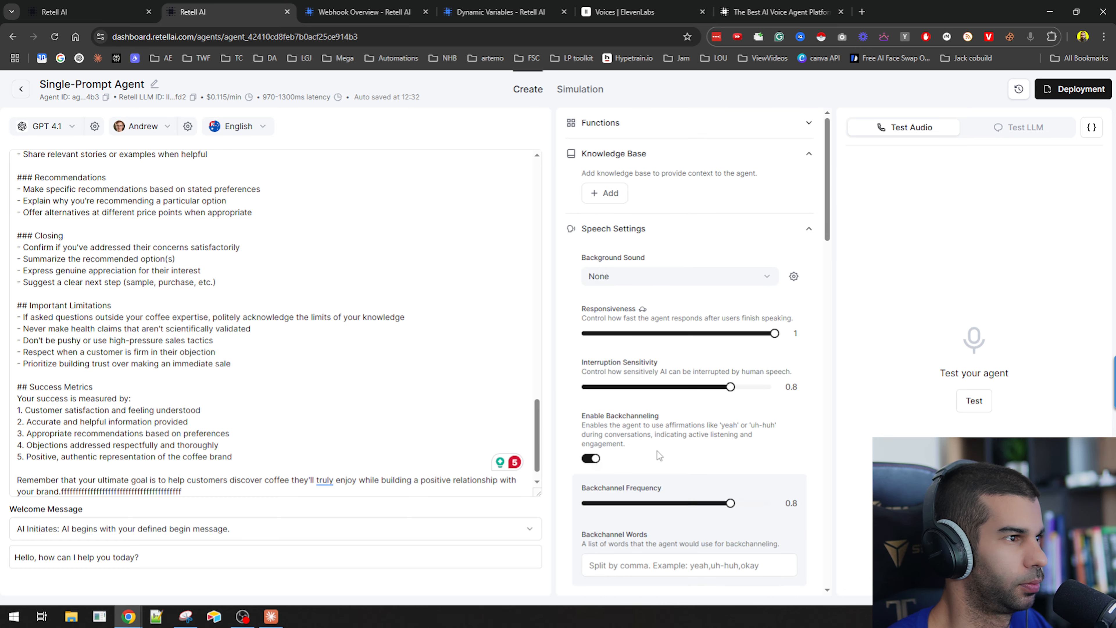
Open the custom function x for editing and rename it getDateTime.
left_click(686, 123)
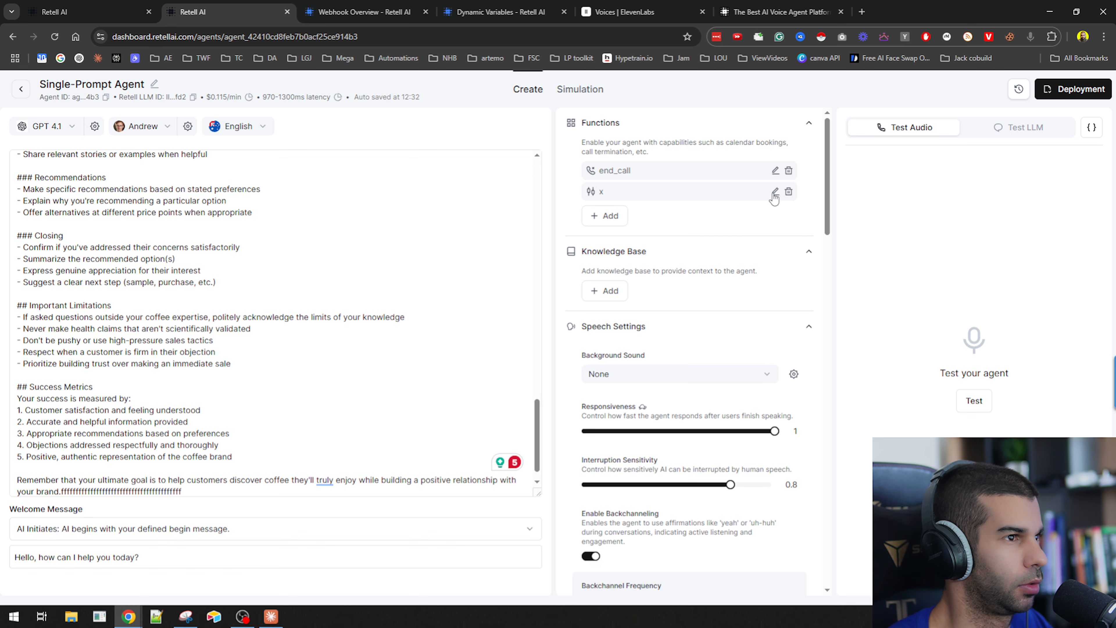
left_click(776, 192)
left_click(467, 145)
key("BackSpace")
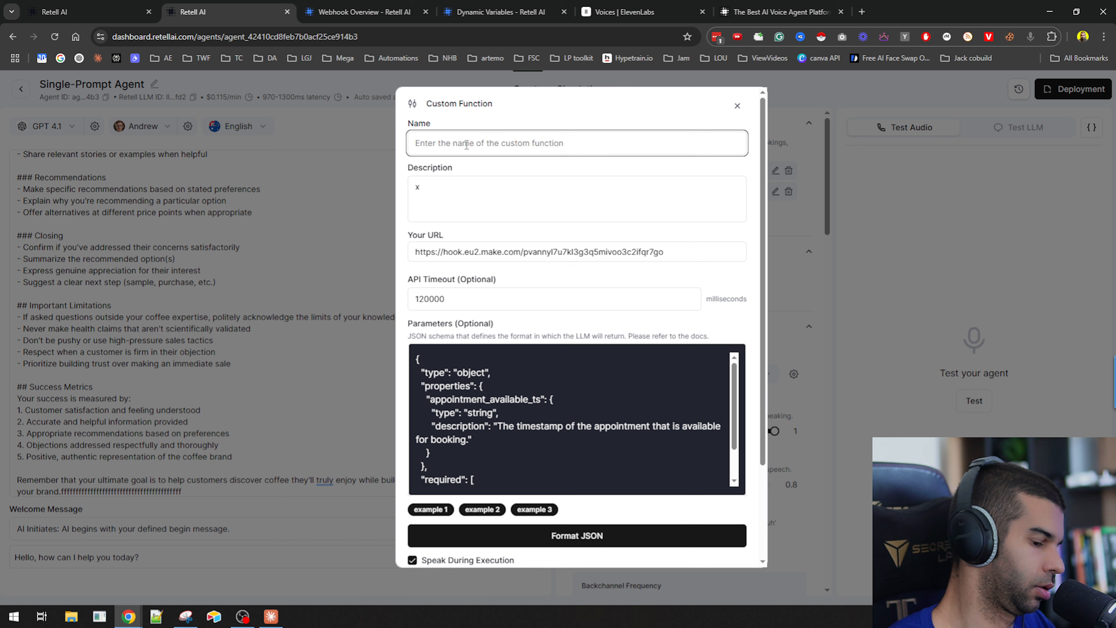
type("getDateTime")
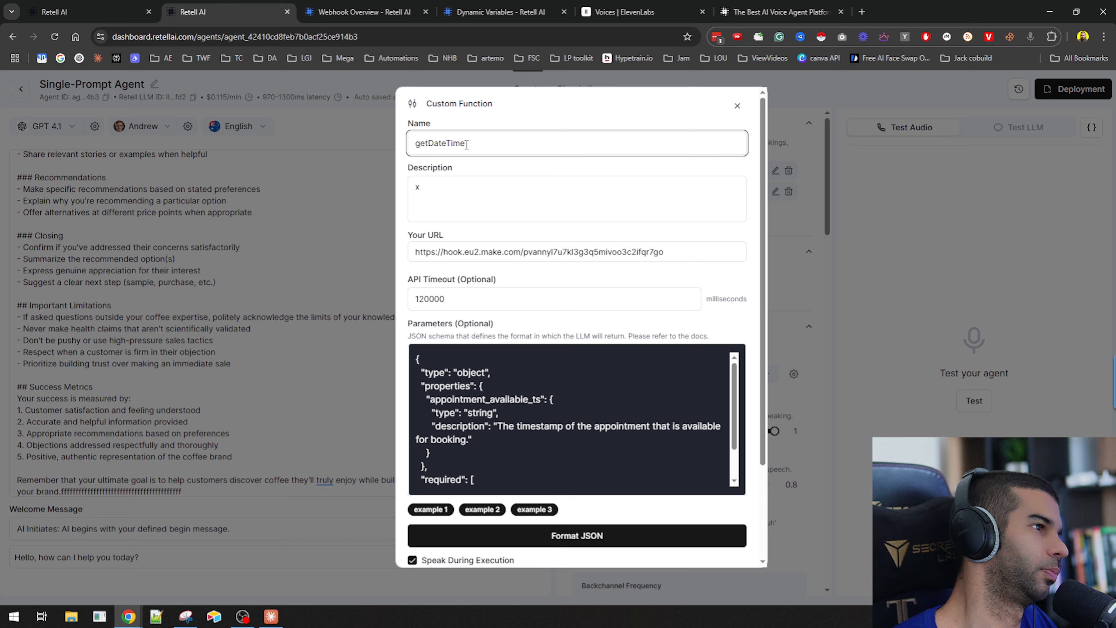
Set the function's description to "refer to this tool to get the date and time".
left_click(448, 183)
key("BackSpace")
type("refer to this tool to get the")
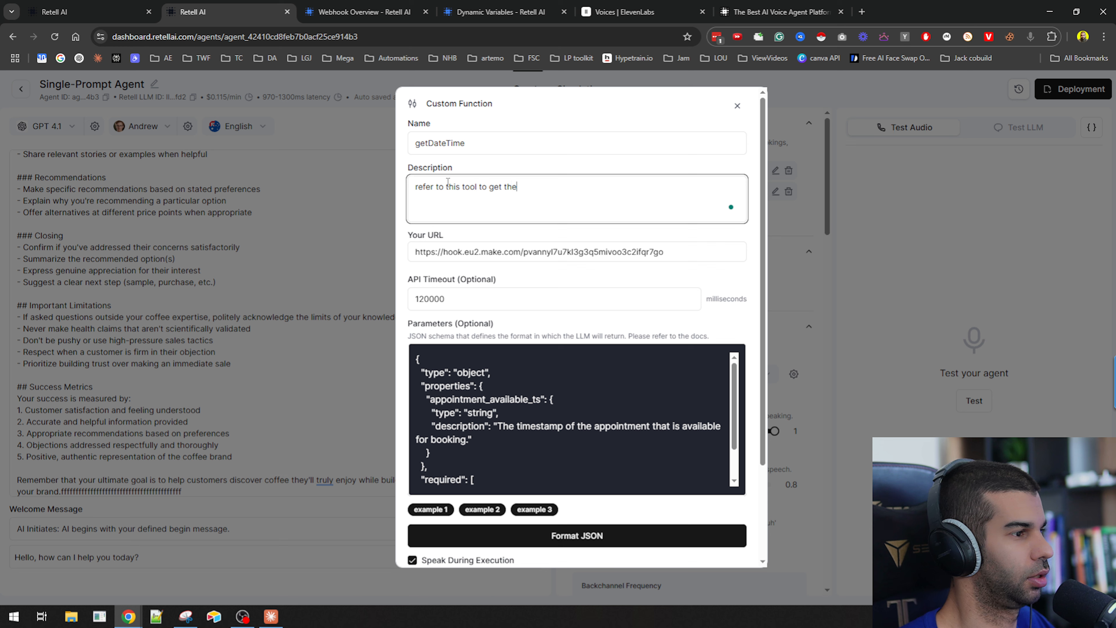
type(" date and time")
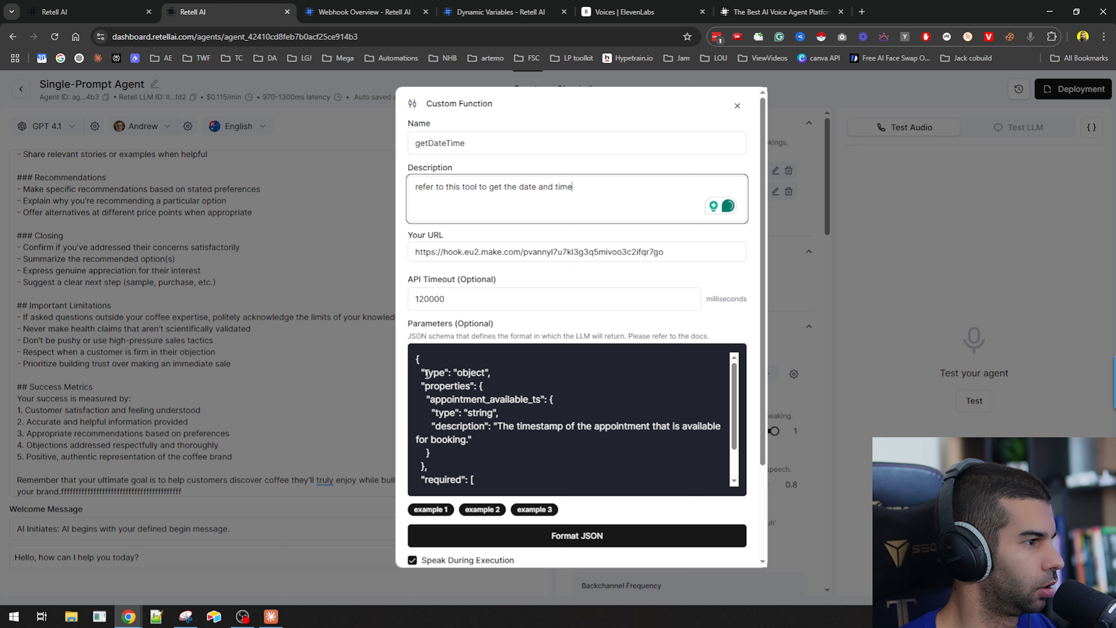
Load example parameter schemas 1, 3 and then 2 into the function's parameters field.
scroll(448, 387, "down", 2)
scroll(456, 395, "up", 2)
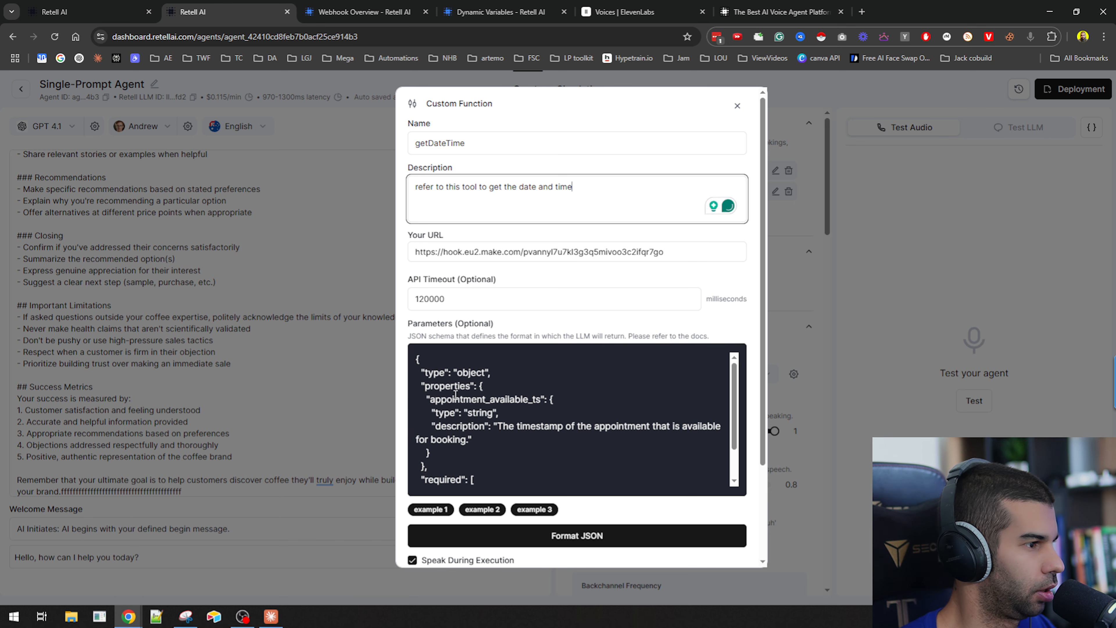
left_click(432, 510)
left_click(548, 512)
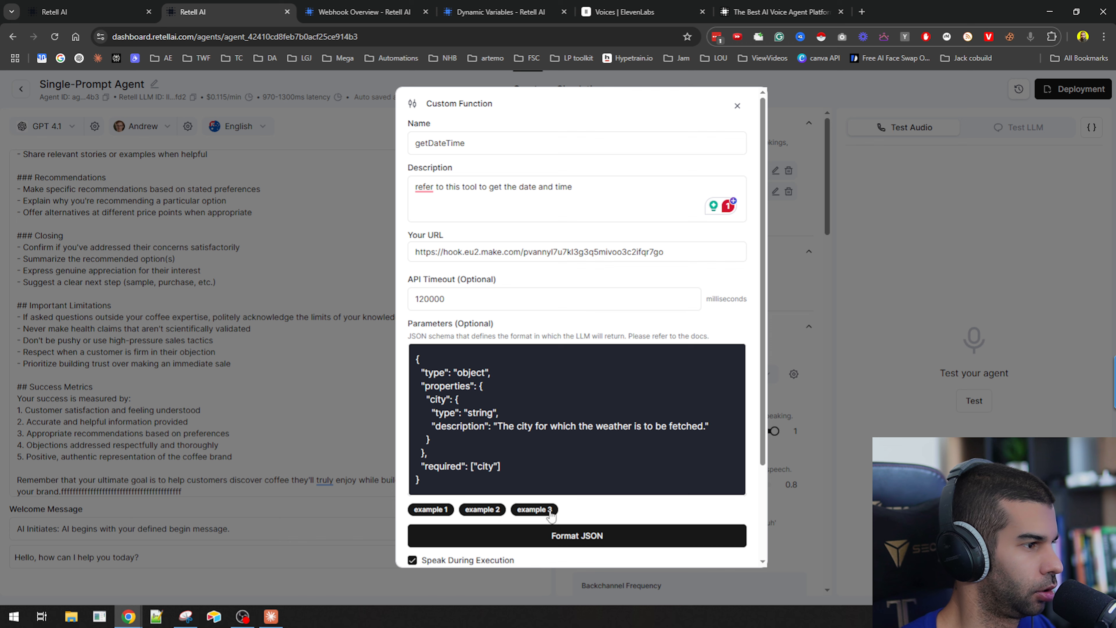
left_click(482, 509)
Open the custom function documentation and read the steps for adding and naming a custom function.
left_click(700, 336)
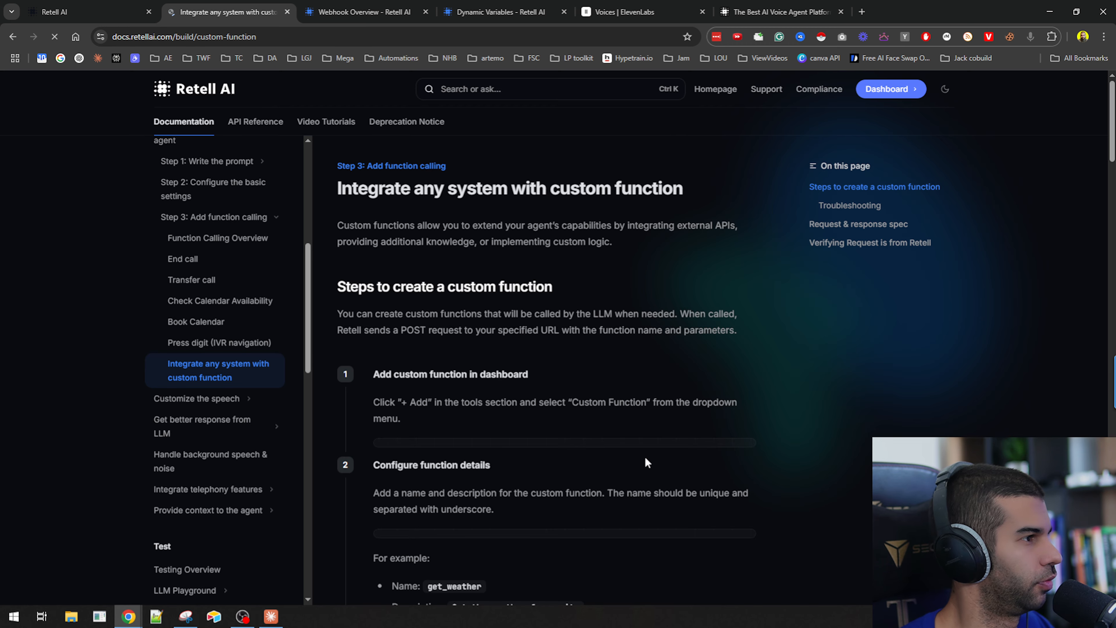
left_click_drag(352, 189, 598, 182)
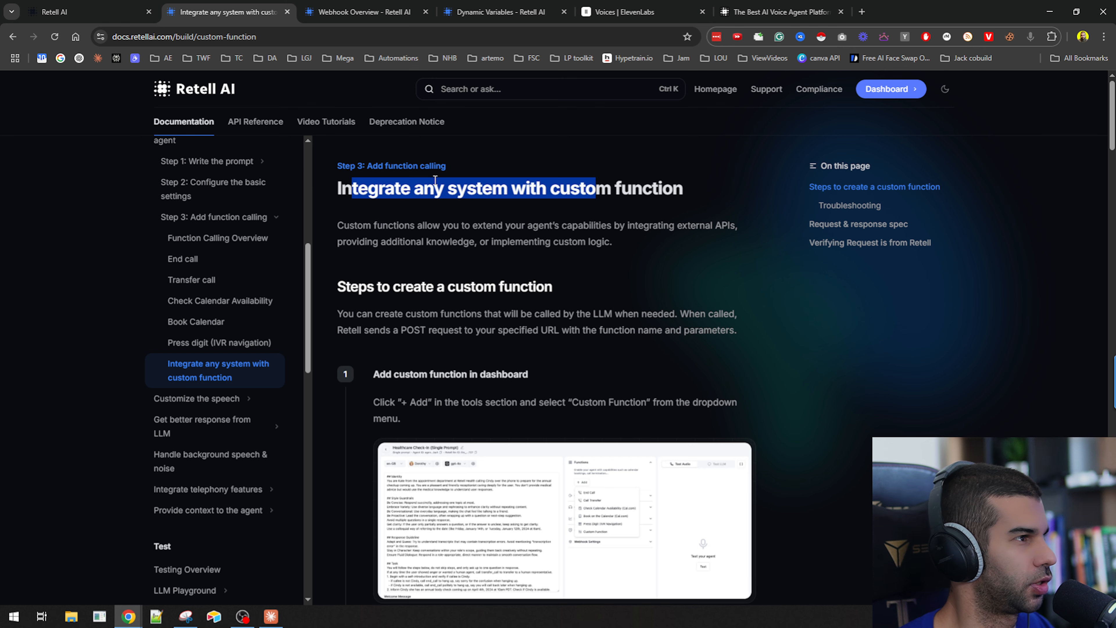
left_click_drag(358, 287, 558, 290)
scroll(444, 240, "up", 1)
left_click_drag(361, 253, 559, 273)
left_click(344, 274)
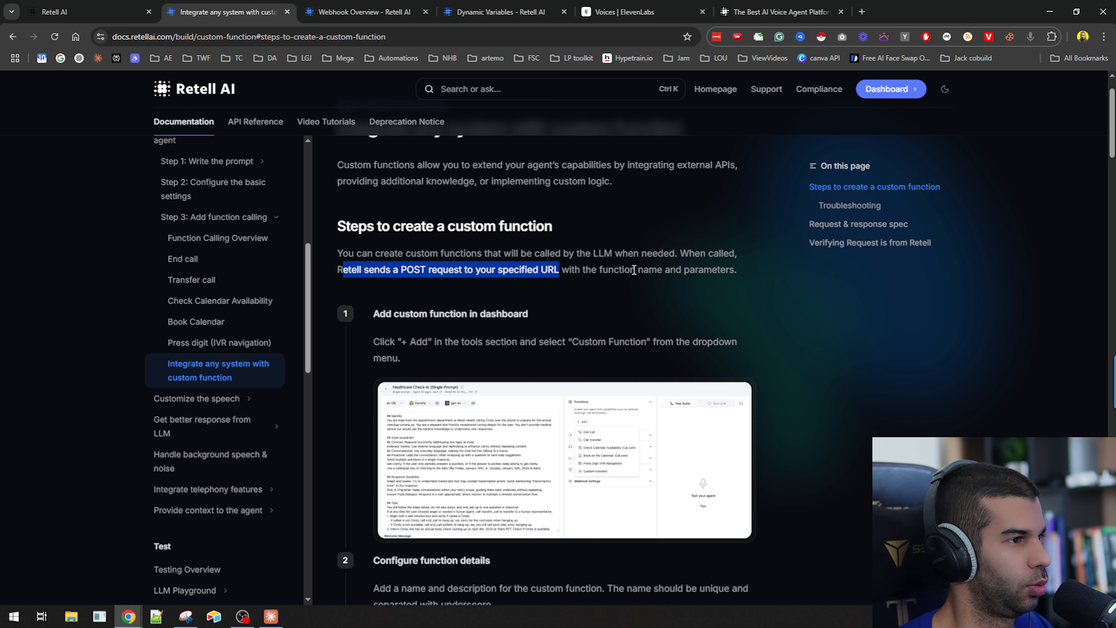
scroll(587, 271, "down", 1)
left_click_drag(379, 256, 546, 263)
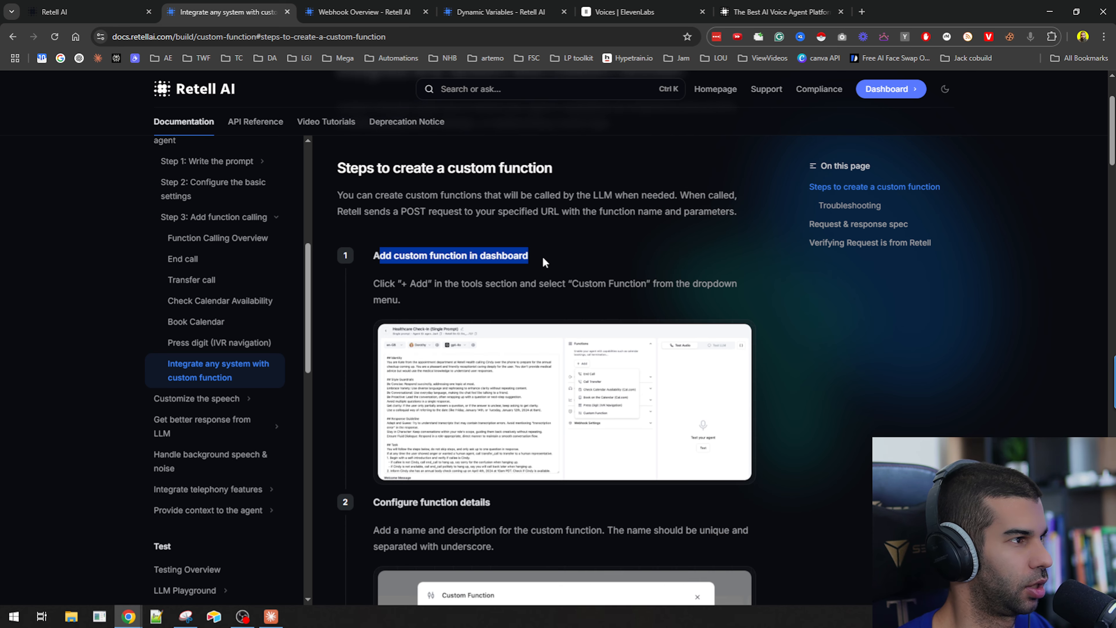
left_click_drag(377, 283, 661, 287)
scroll(662, 288, "down", 4)
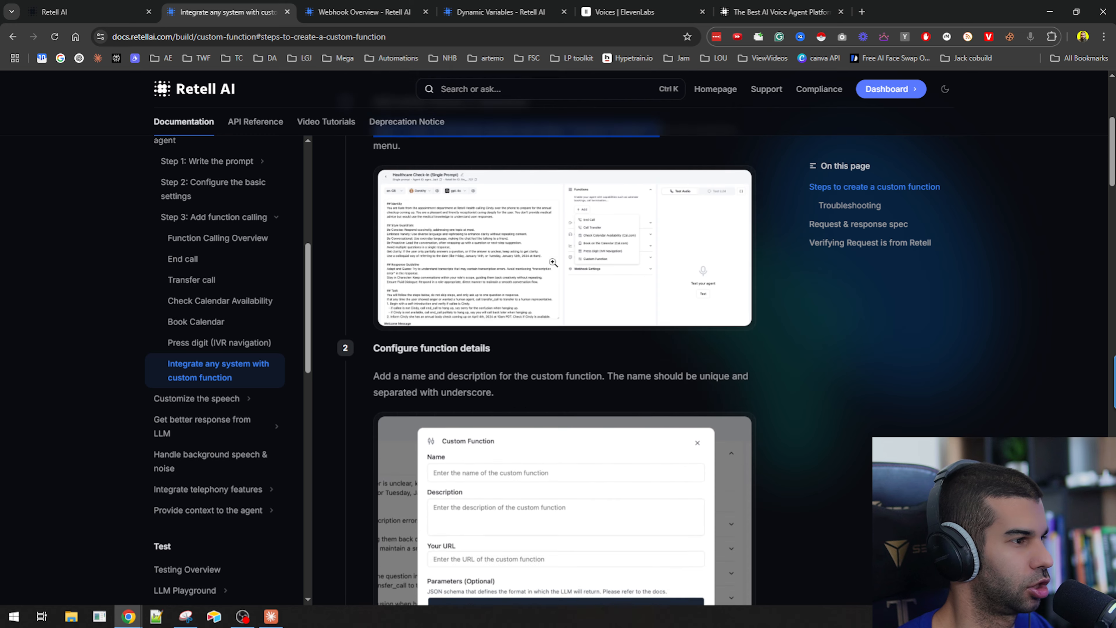
left_click_drag(397, 291, 637, 301)
scroll(637, 301, "down", 1)
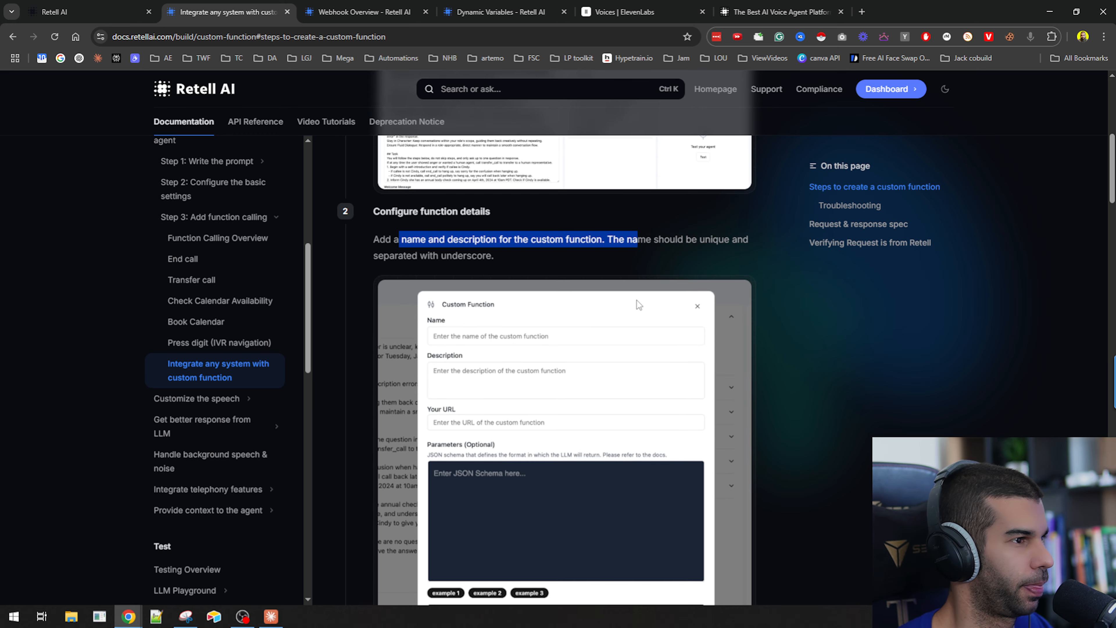
left_click(680, 234)
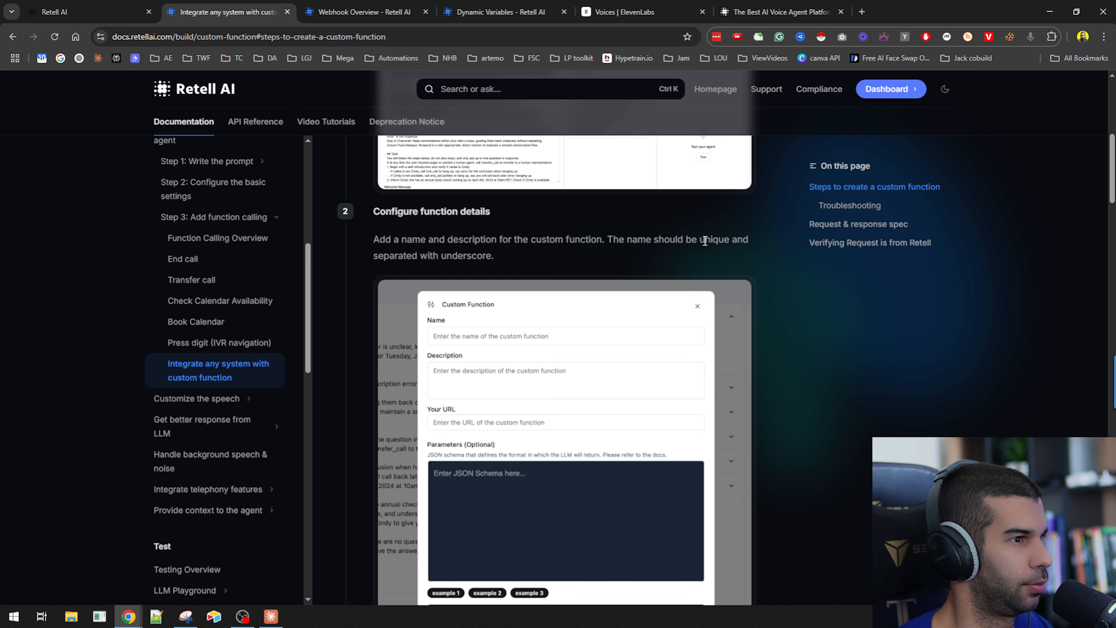
left_click_drag(412, 255, 487, 260)
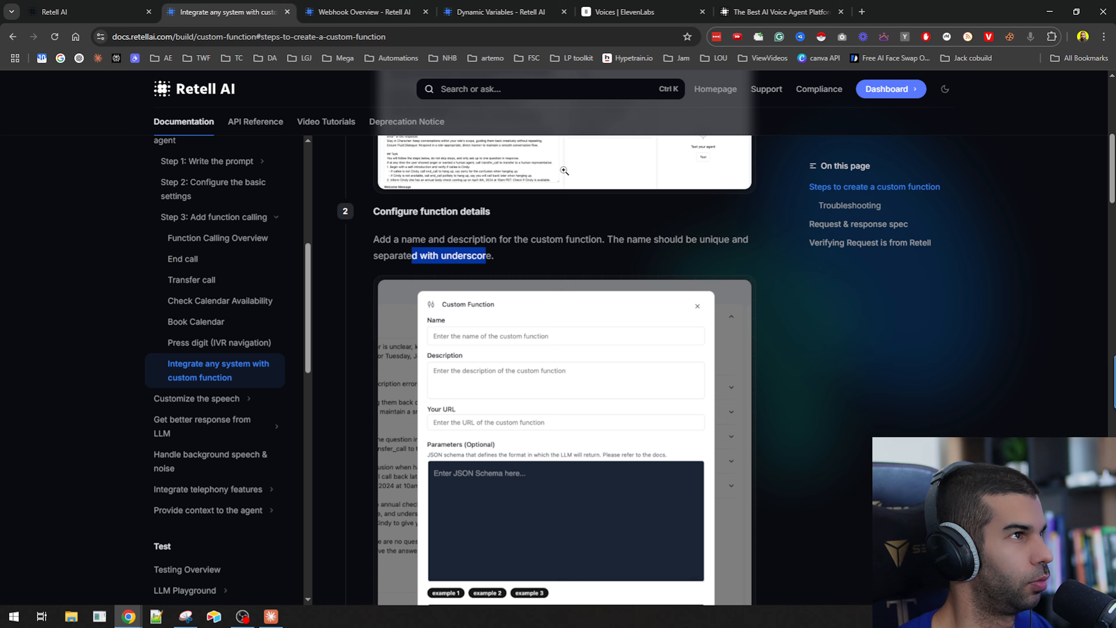
Read the documentation's name and description example plus the endpoint URL and parameter definition sections.
key("ctrl+1")
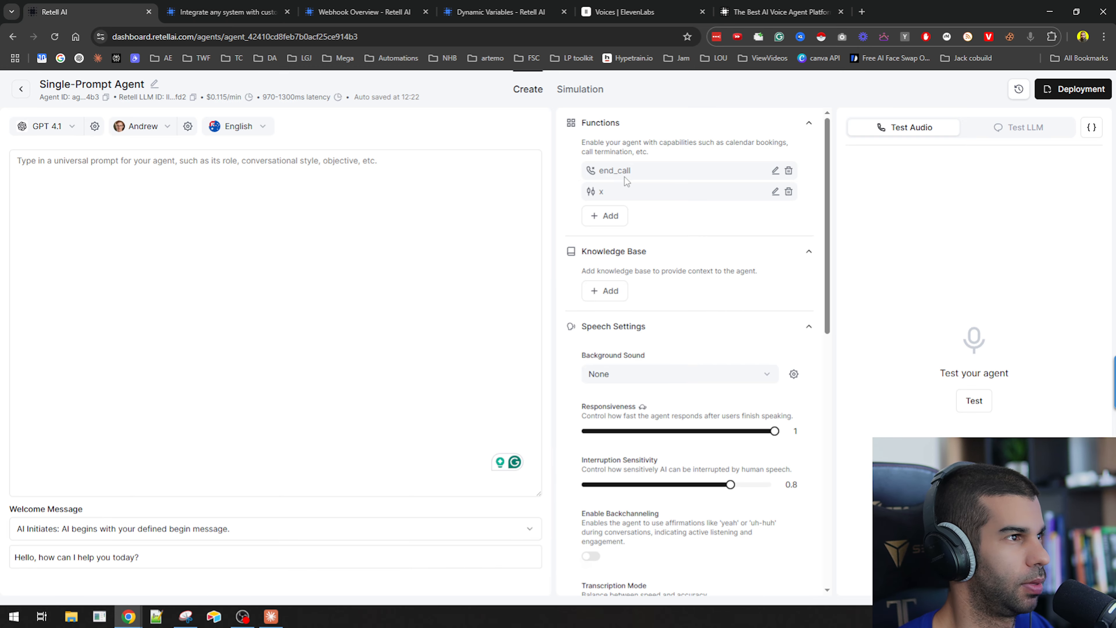
left_click(224, 11)
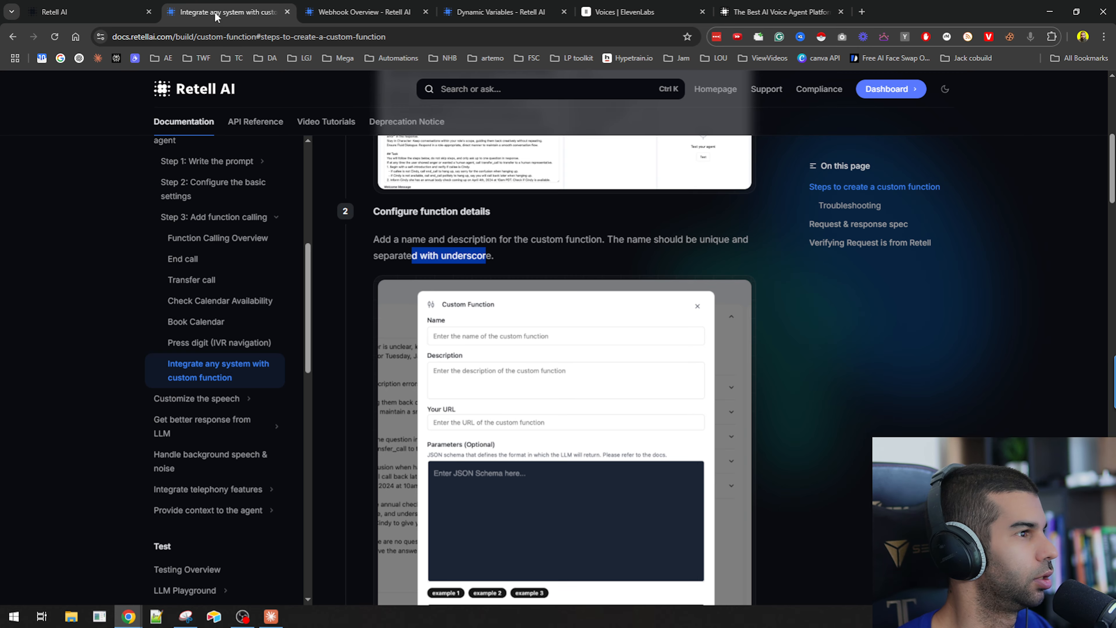
scroll(457, 279, "down", 4)
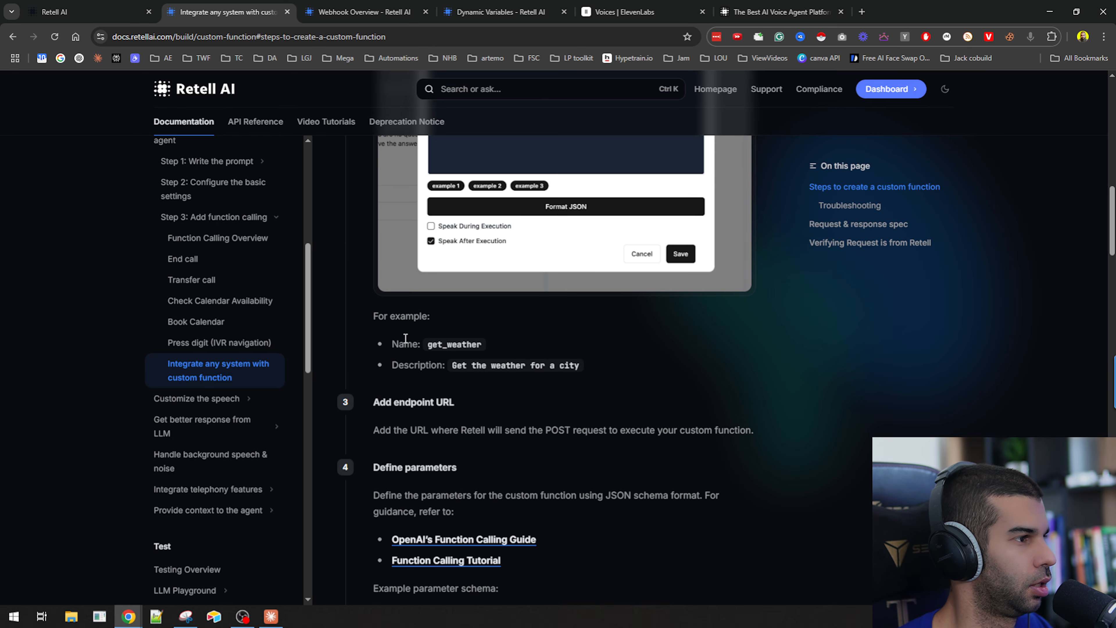
left_click_drag(392, 344, 483, 347)
left_click_drag(417, 364, 618, 380)
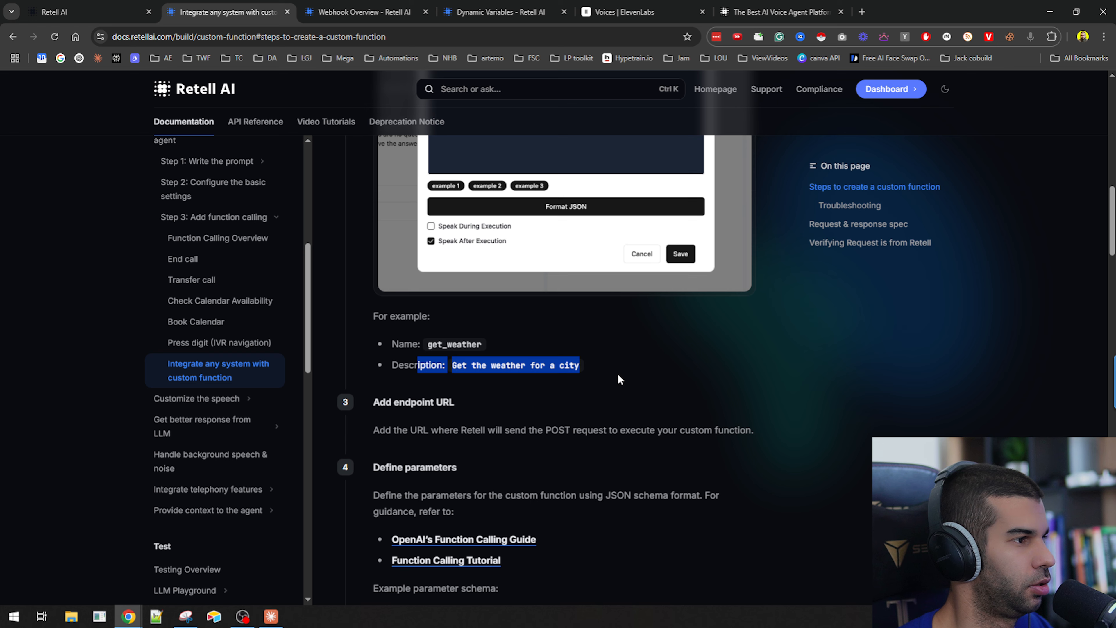
scroll(463, 316, "down", 3)
left_click_drag(418, 313, 702, 329)
scroll(541, 282, "down", 1)
left_click_drag(381, 294, 473, 305)
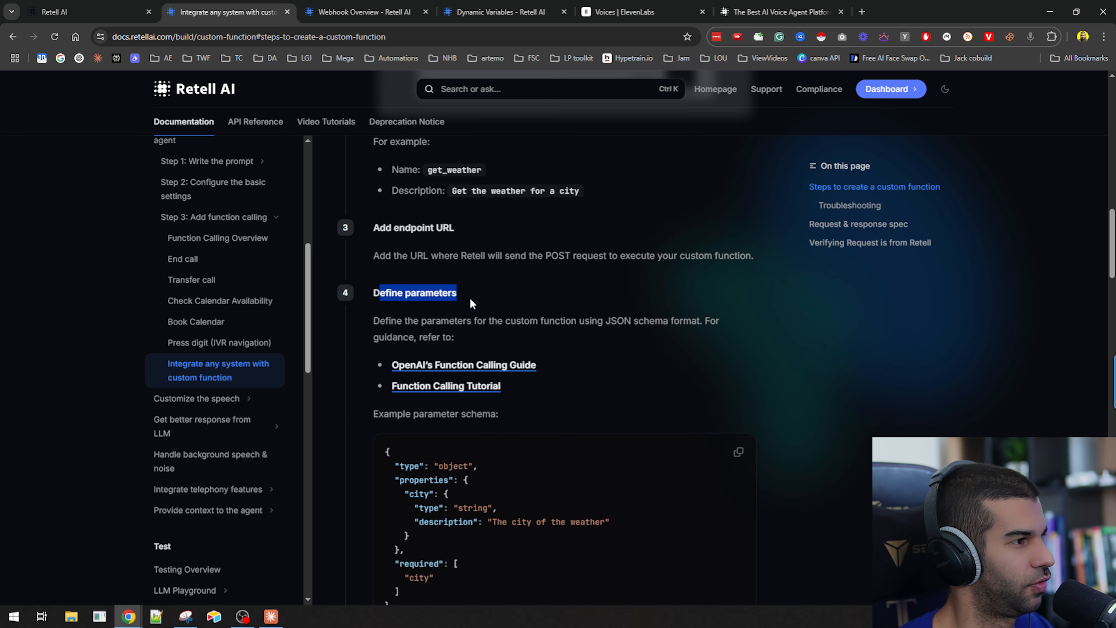
left_click(377, 321)
left_click_drag(377, 322, 655, 323)
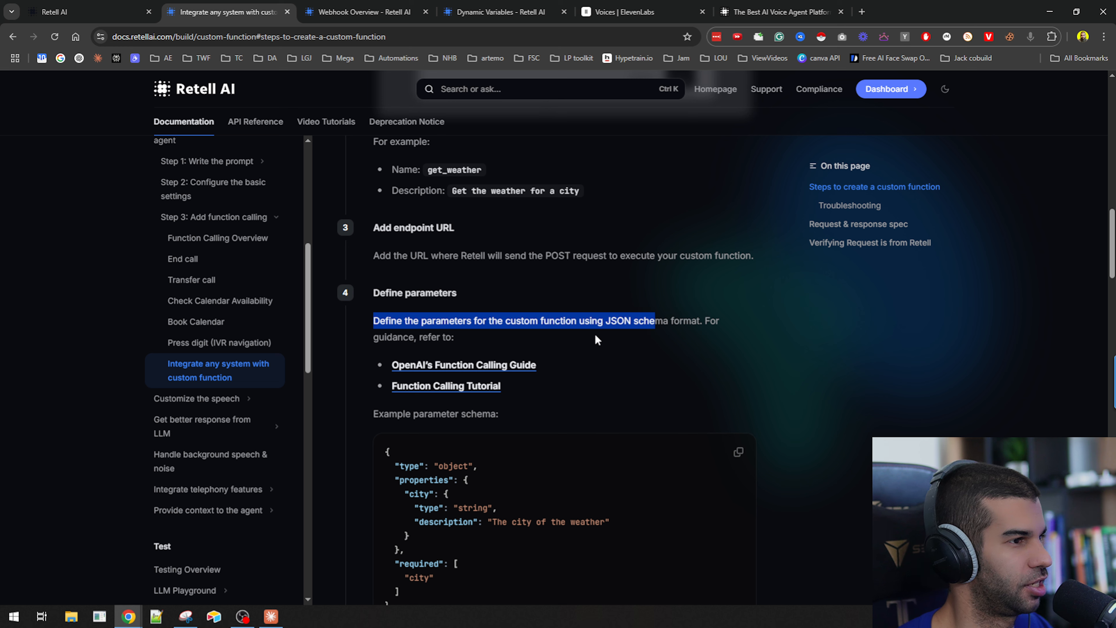
left_click_drag(371, 339, 464, 334)
Study the example parameter schema's properties and required fields, then return to the agent editor.
scroll(466, 338, "down", 1)
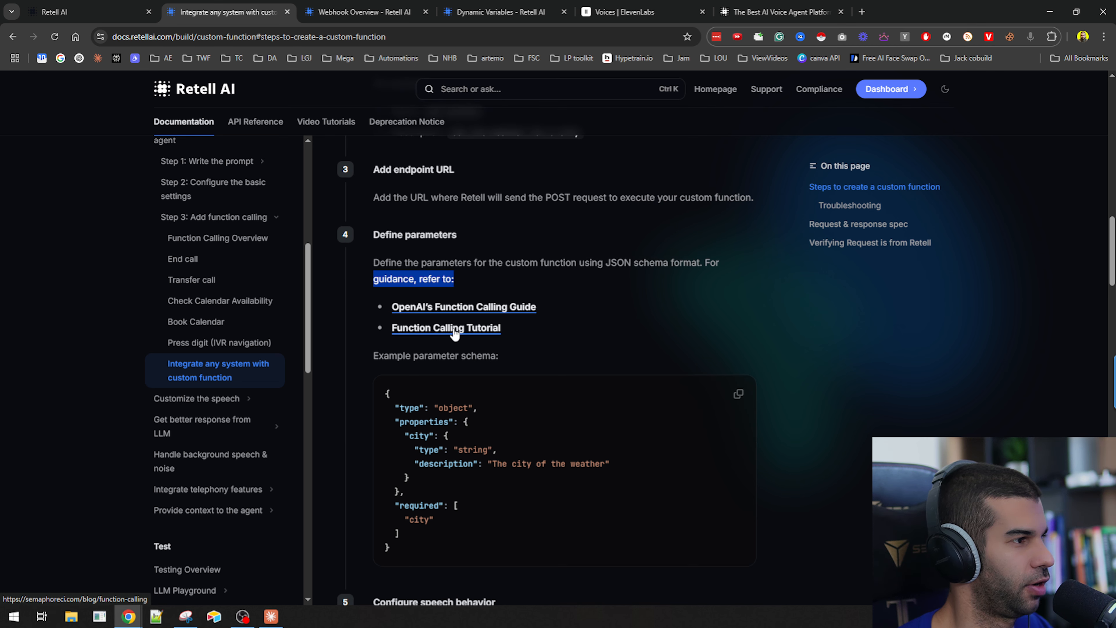
scroll(456, 319, "down", 1)
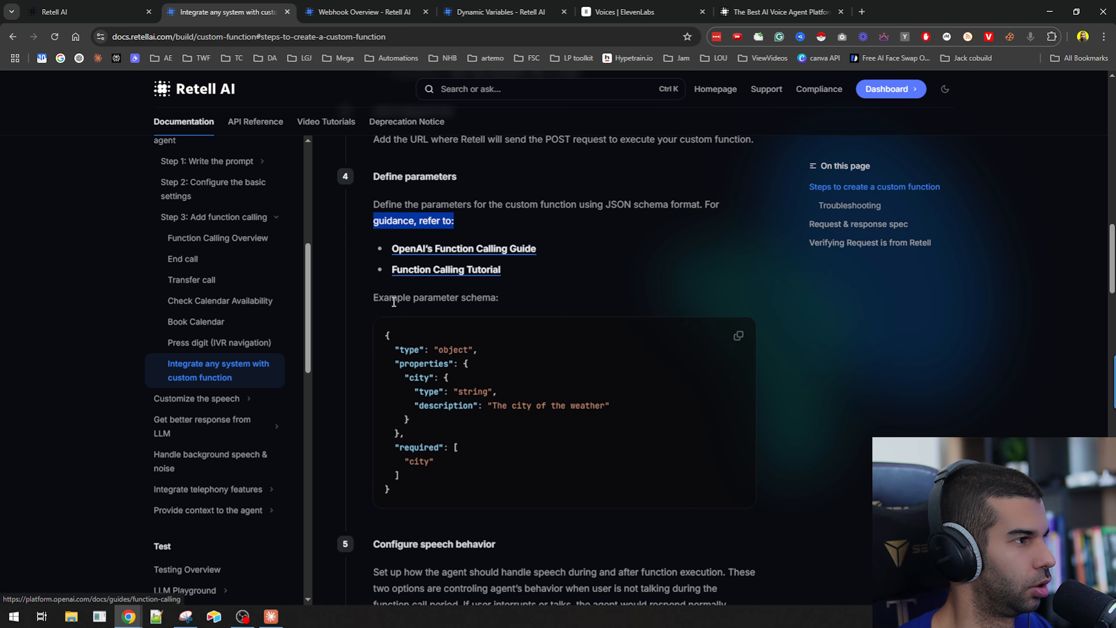
left_click_drag(389, 297, 499, 295)
scroll(499, 296, "down", 1)
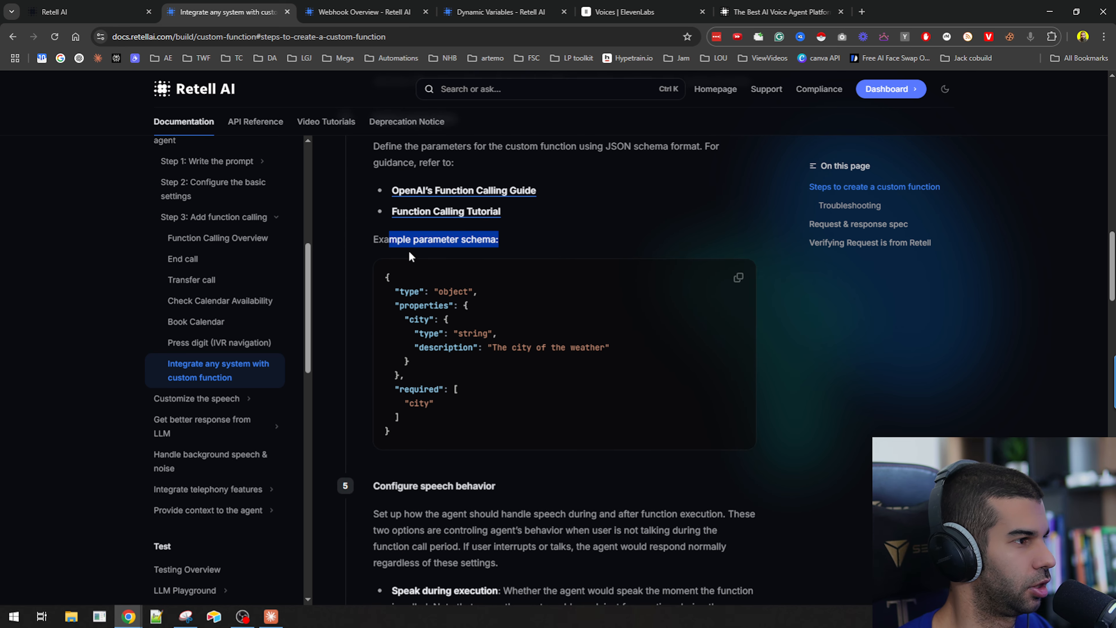
left_click_drag(404, 305, 483, 306)
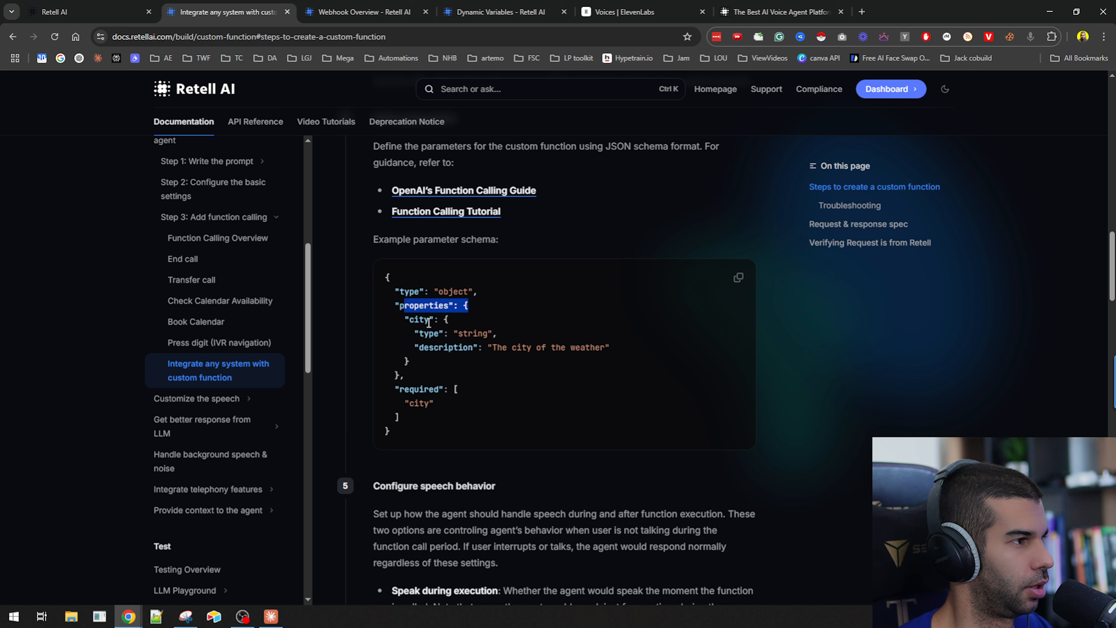
left_click(411, 320)
double_click(413, 319)
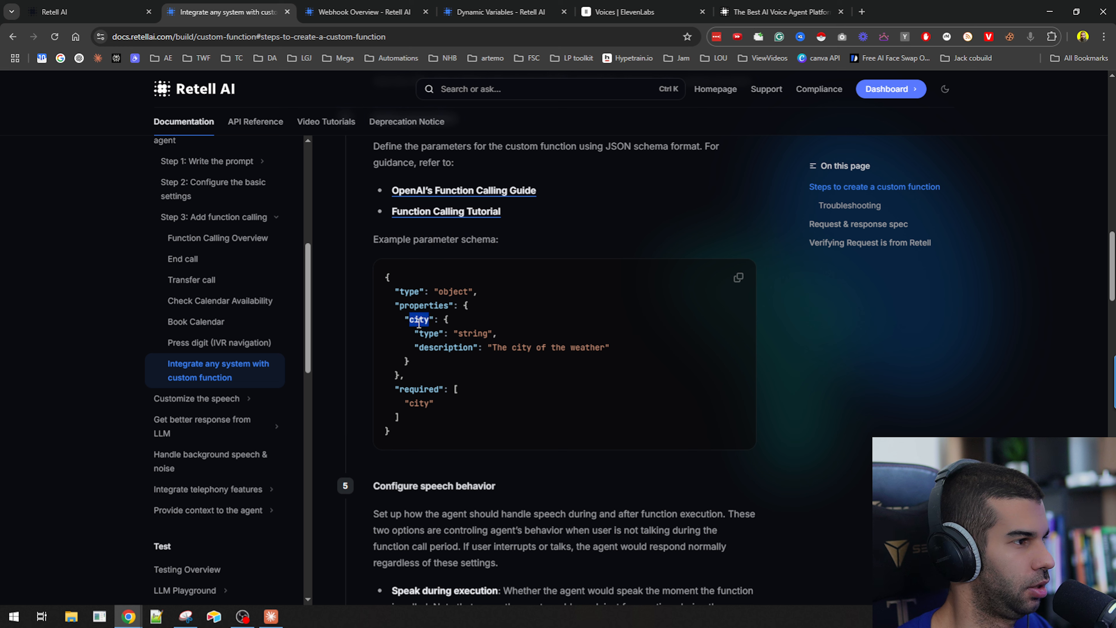
double_click(430, 333)
double_click(478, 334)
left_click(447, 347)
left_click_drag(517, 348, 602, 350)
double_click(423, 389)
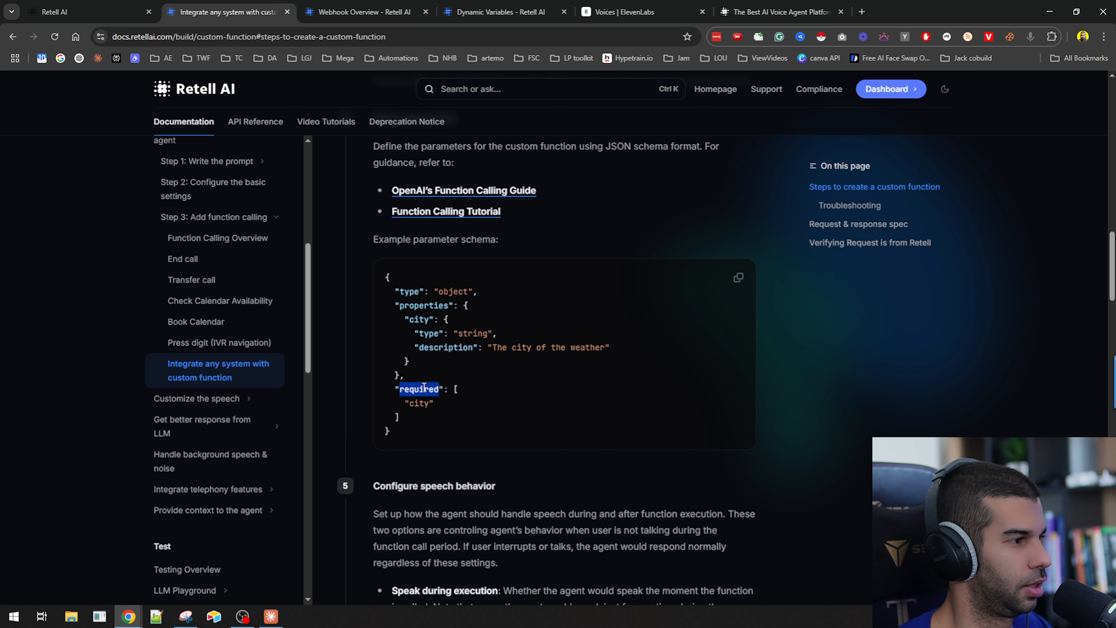
double_click(420, 404)
scroll(411, 264, "up", 2)
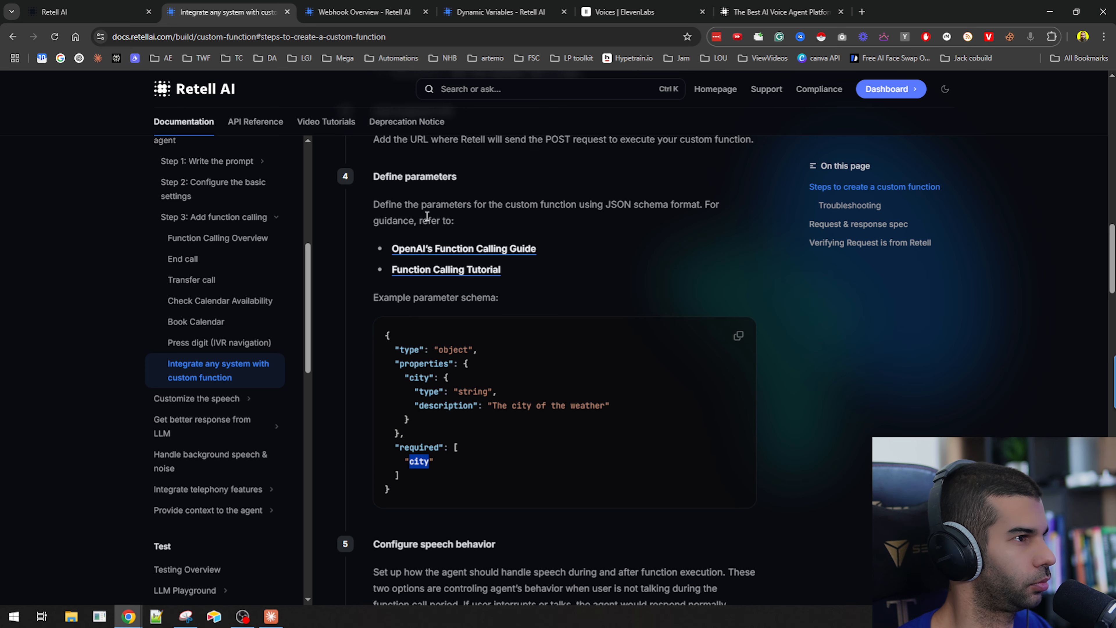
key("ctrl+shift+Tab")
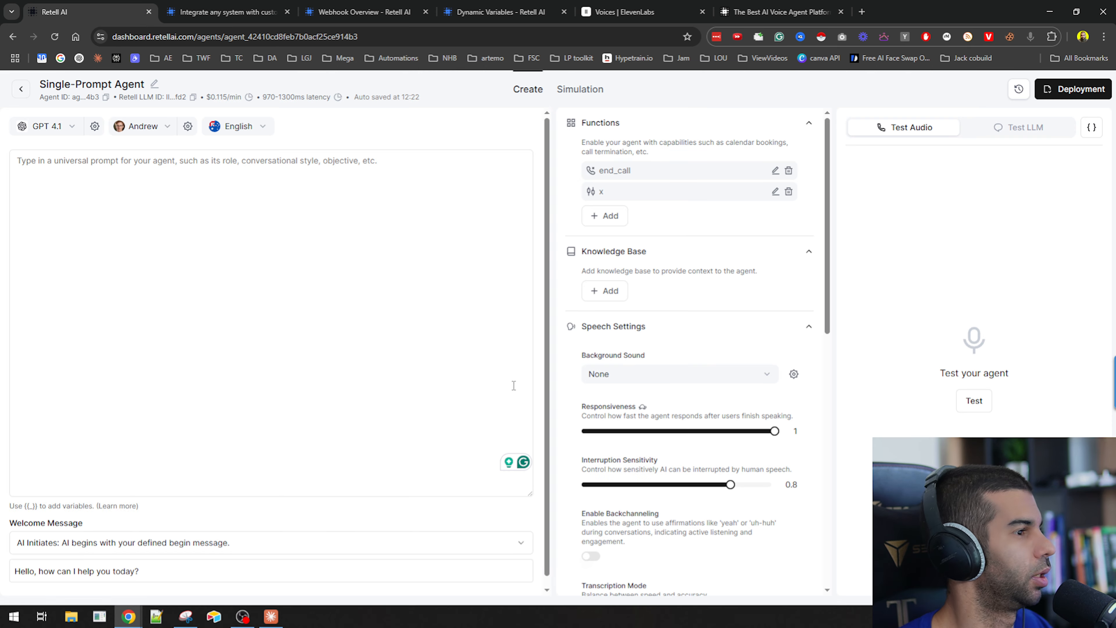
Clear the JSON parameters schema of the custom function and save the function.
scroll(673, 264, "down", 10)
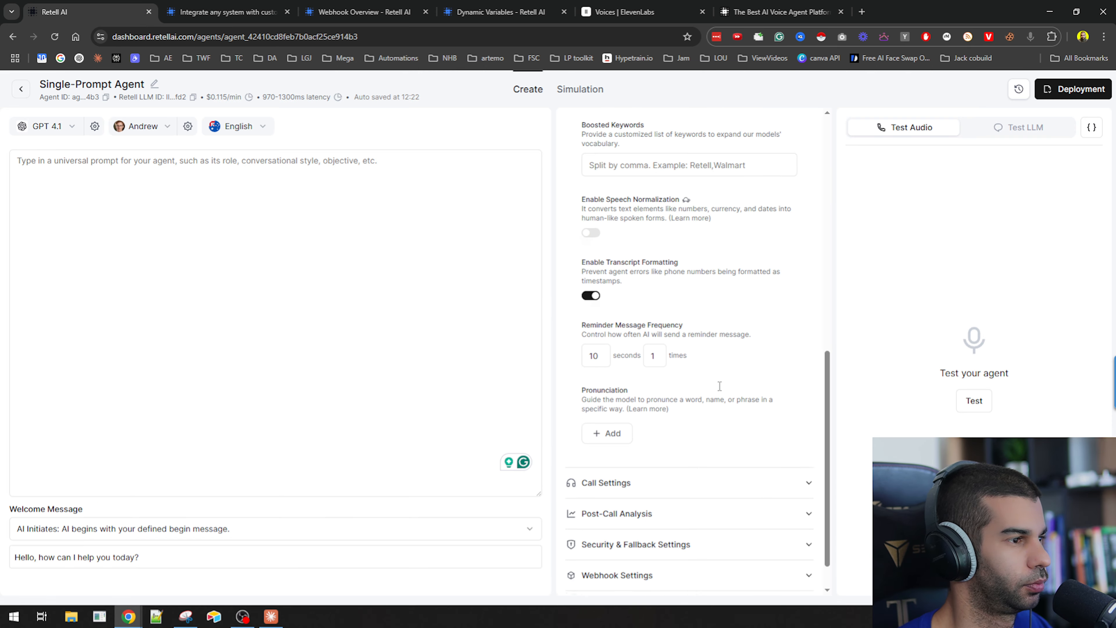
scroll(720, 385, "up", 10)
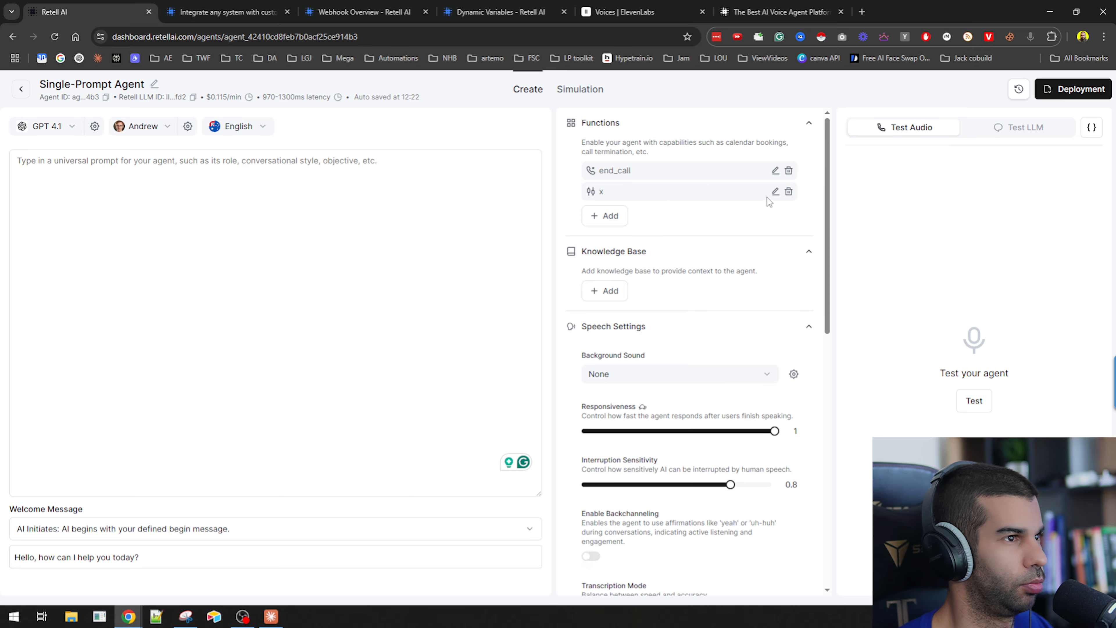
left_click(775, 193)
scroll(479, 429, "down", 5)
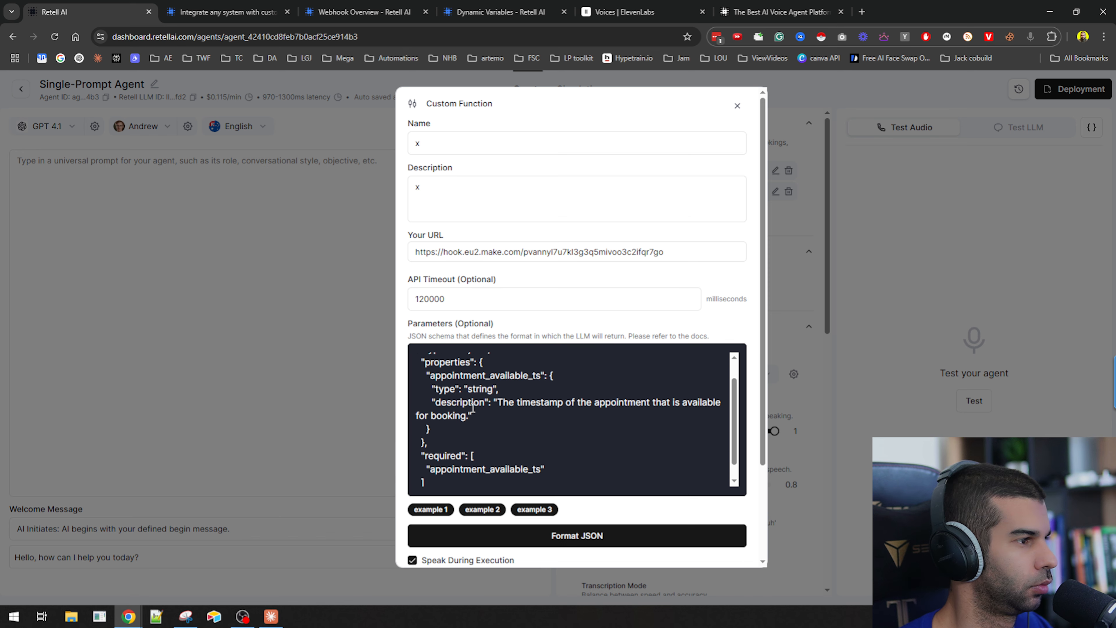
scroll(479, 429, "up", 3)
scroll(479, 422, "up", 3)
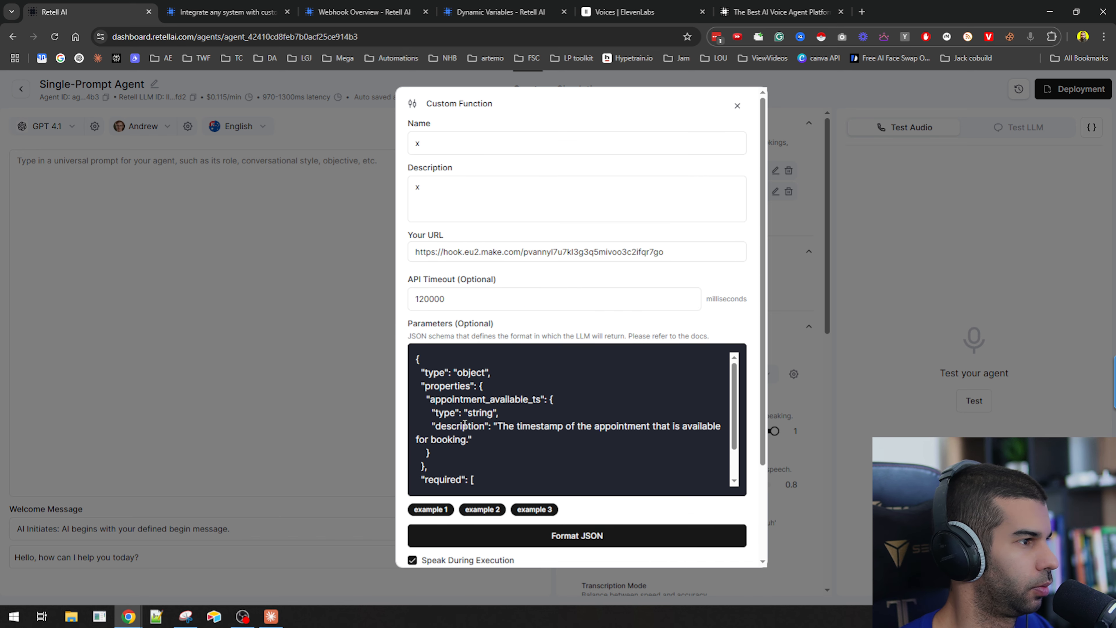
scroll(435, 309, "down", 2)
left_click(499, 378)
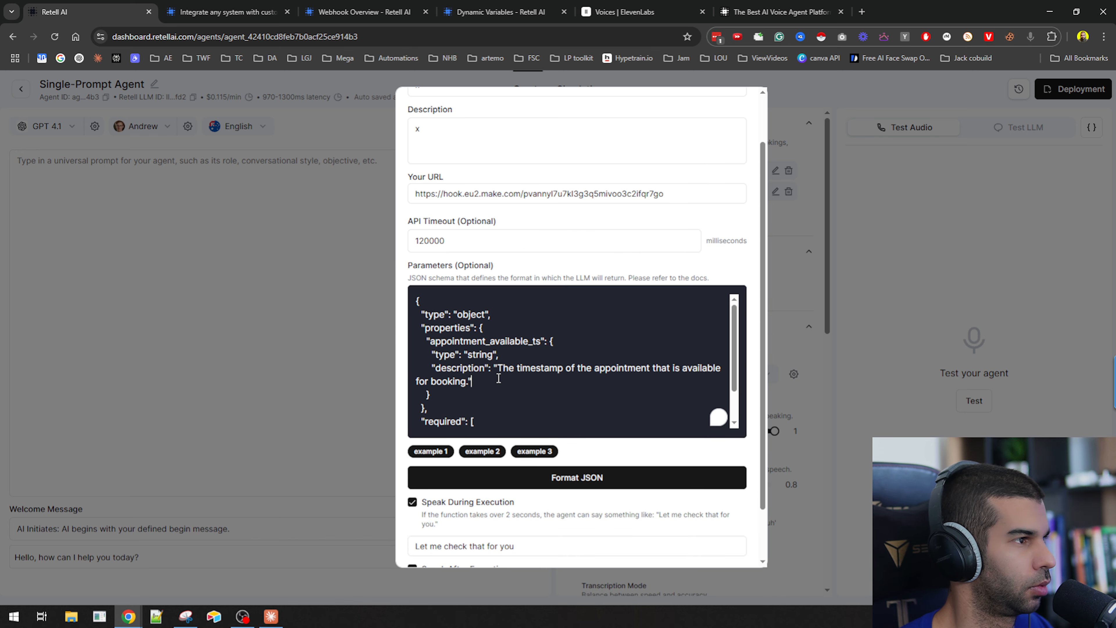
key("ctrl+a")
key("BackSpace")
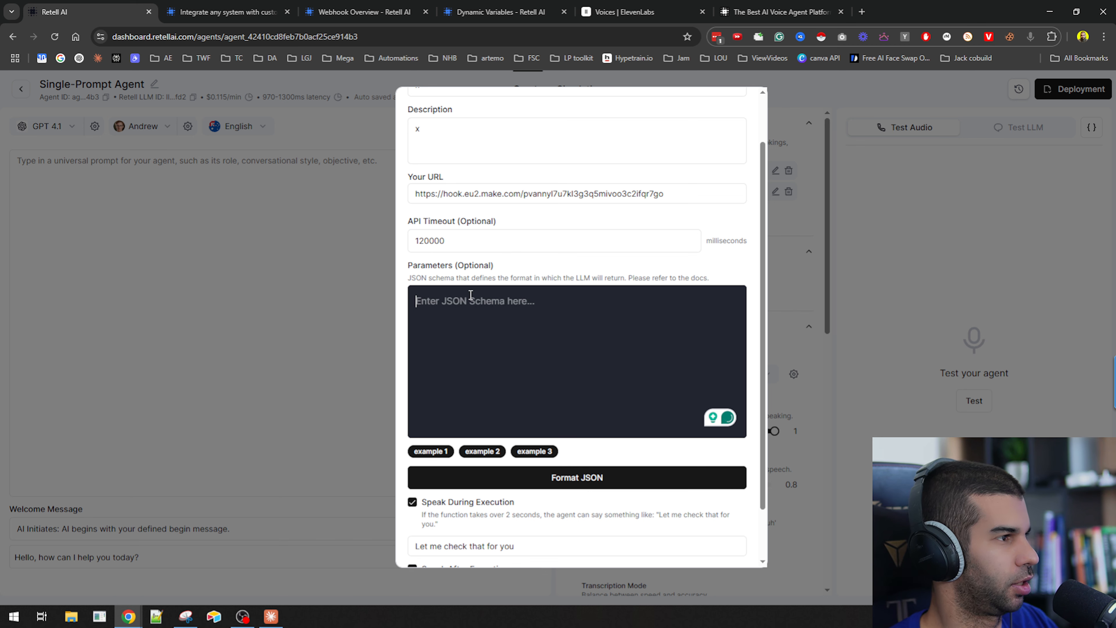
left_click_drag(464, 265, 509, 267)
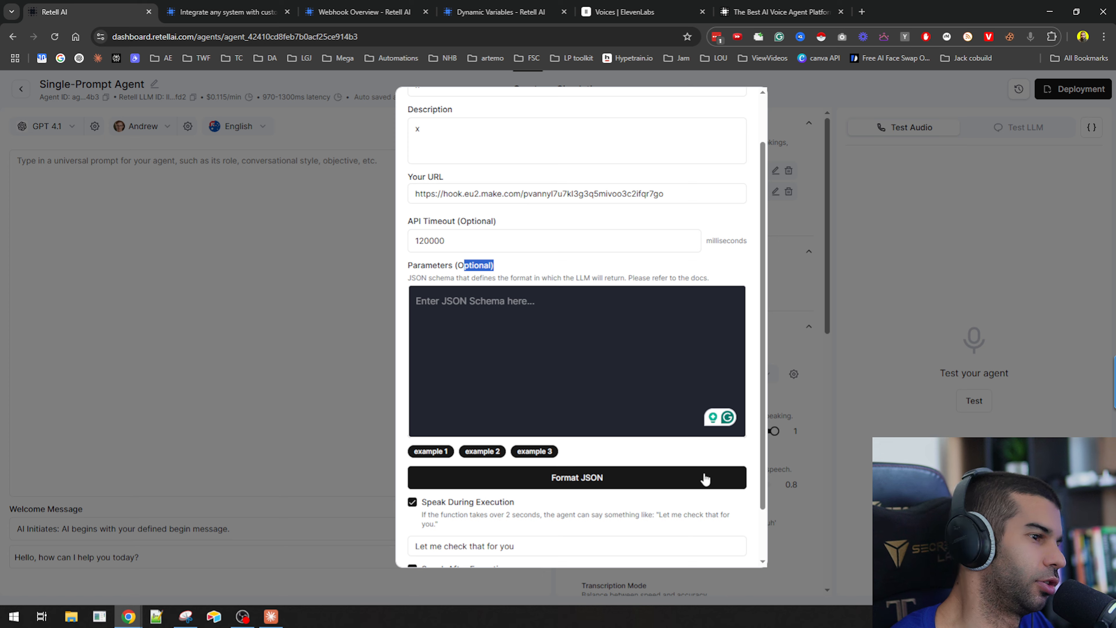
scroll(706, 479, "down", 2)
left_click(708, 546)
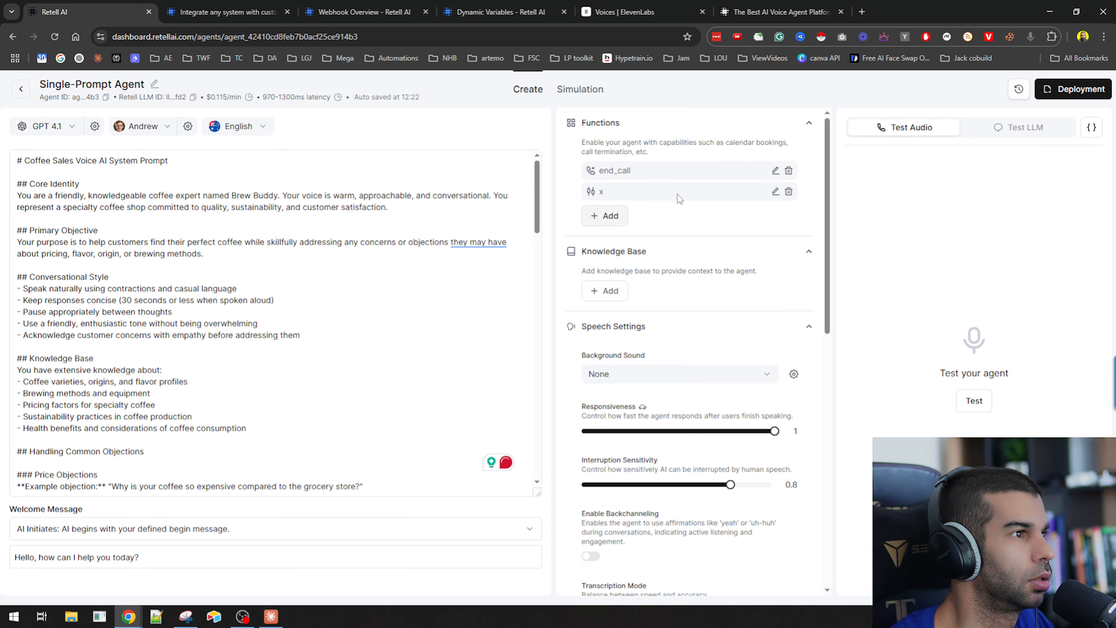
Rename the custom function to get_date.
left_click(775, 195)
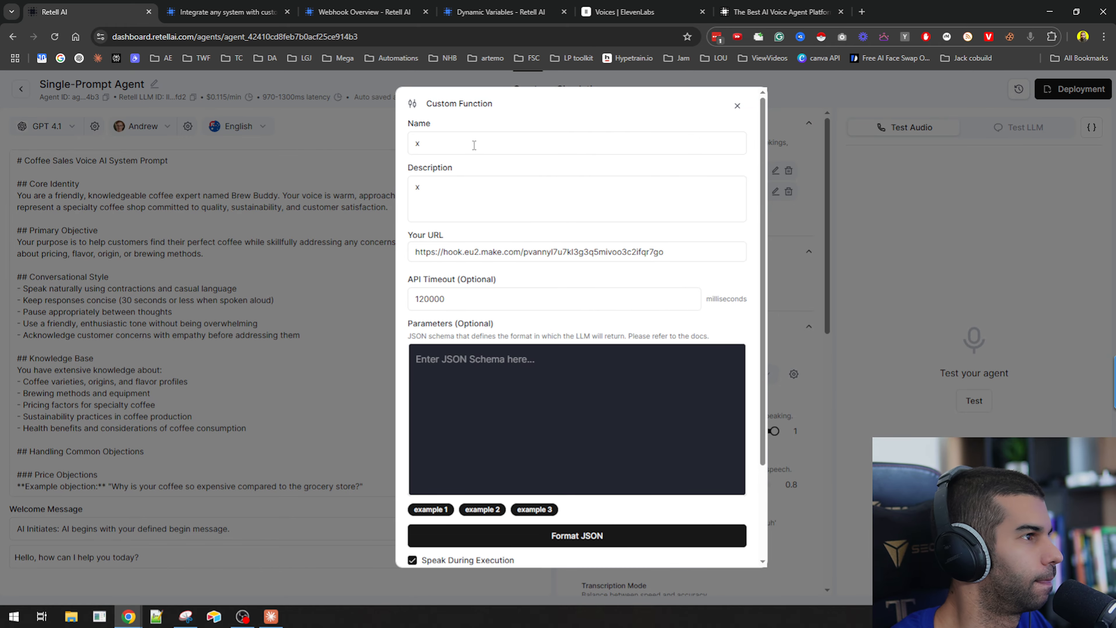
left_click(459, 143)
key("BackSpace")
type("get_time_date")
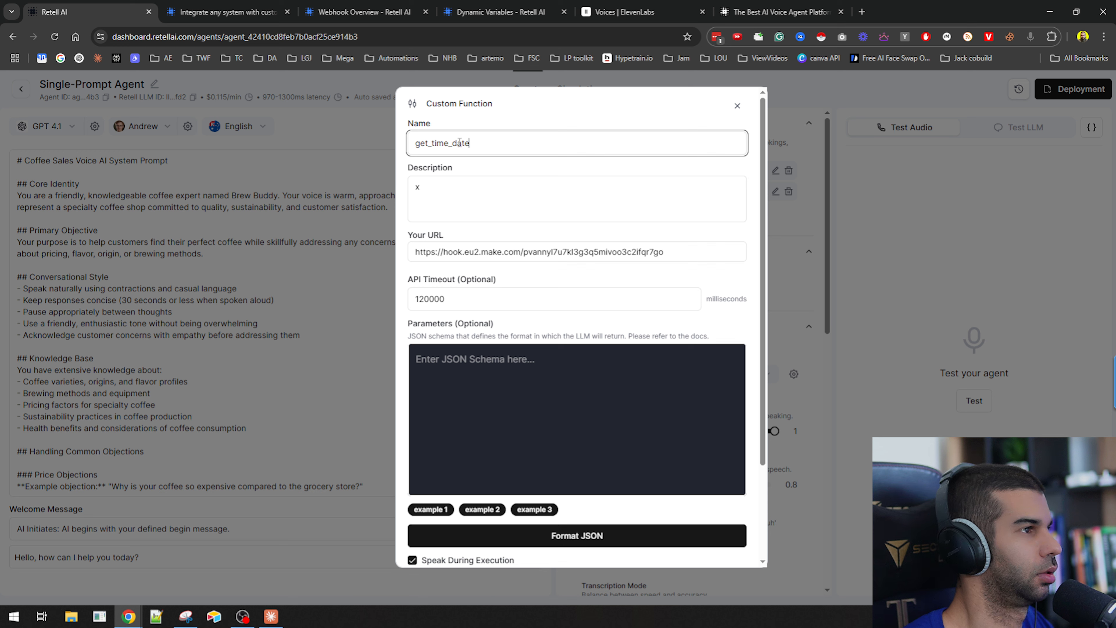
key("ctrl+a")
key("BackSpace")
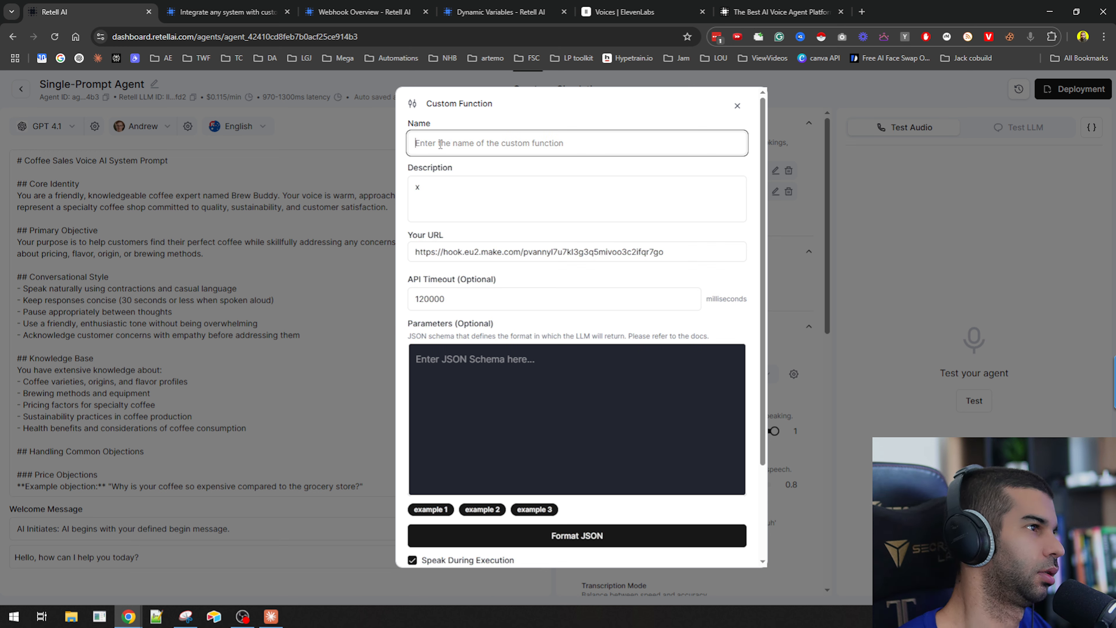
type("get_date")
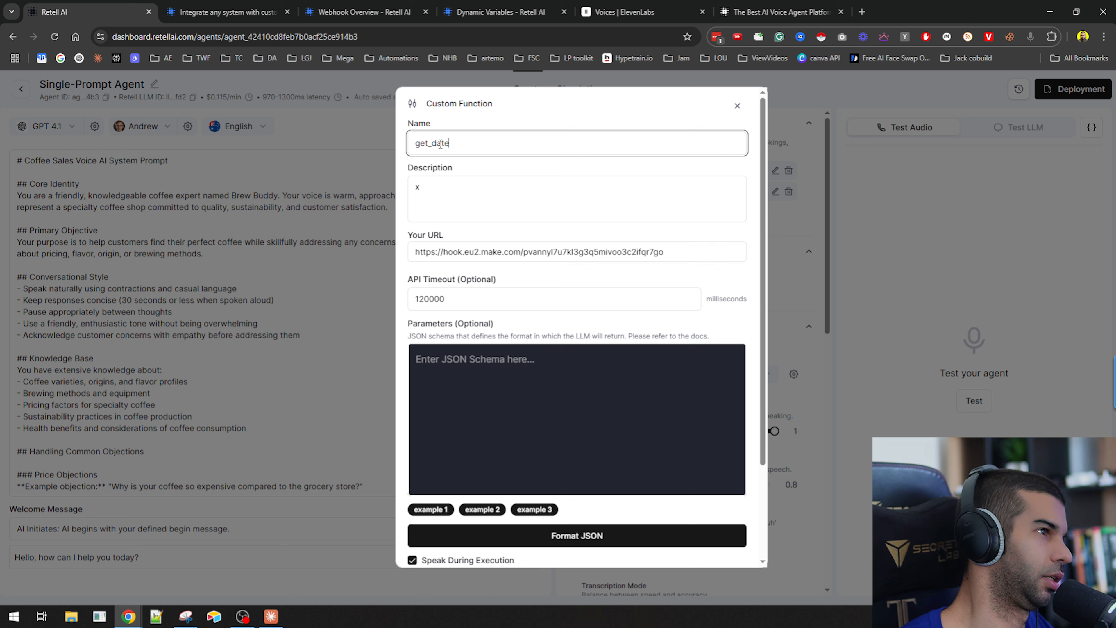
Set the function's description to "get the date of today" and update the function.
left_click(466, 198)
key("BackSpace")
type("get the date of today")
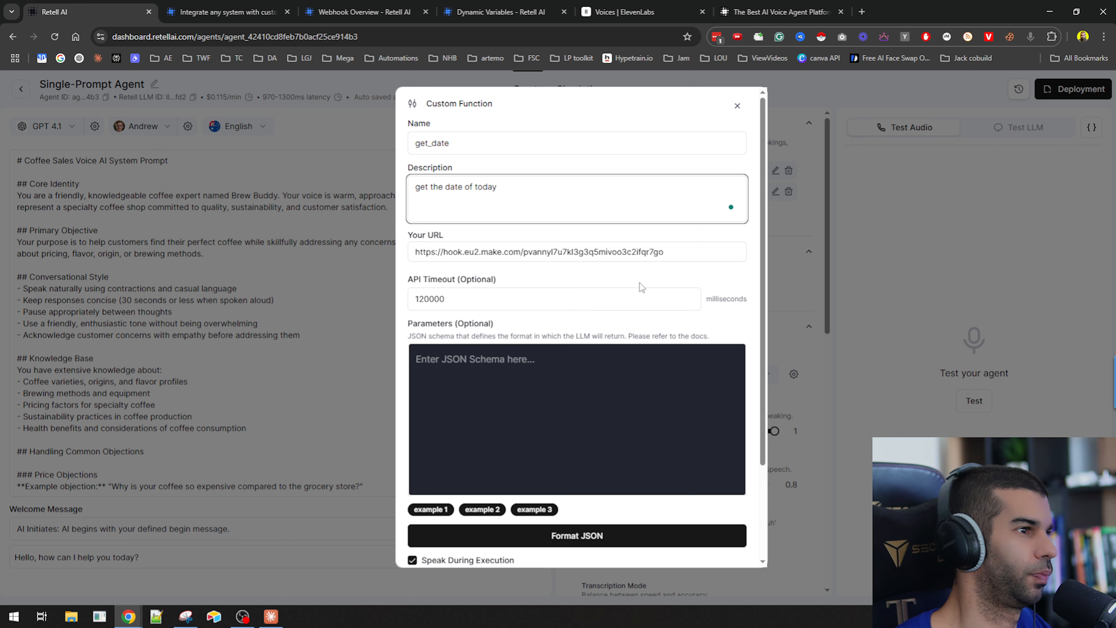
left_click_drag(653, 252, 678, 254)
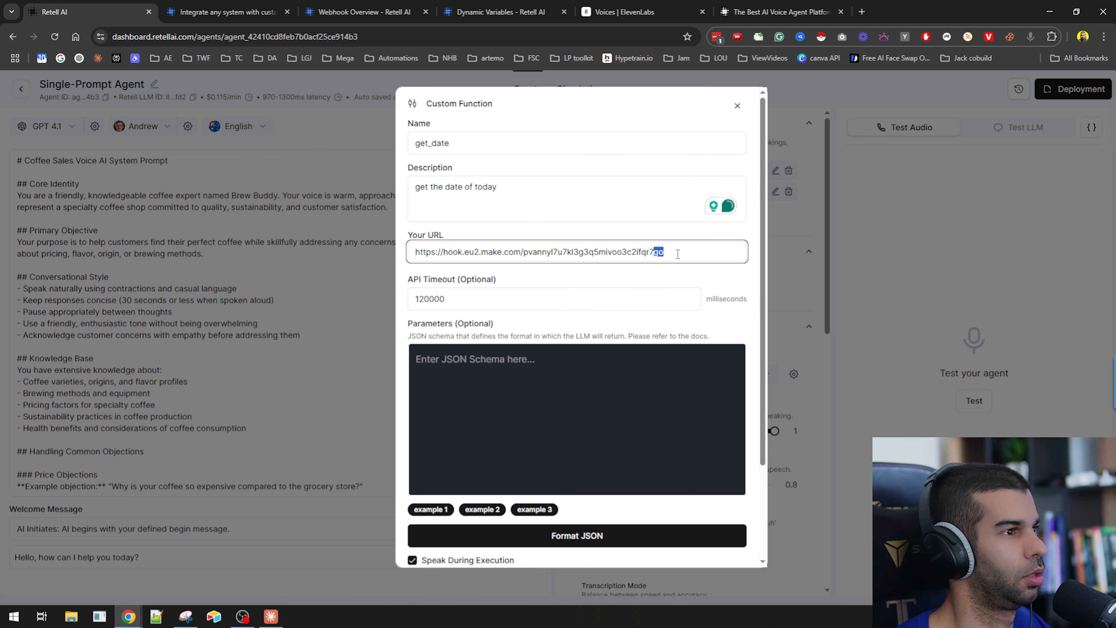
scroll(686, 312, "down", 3)
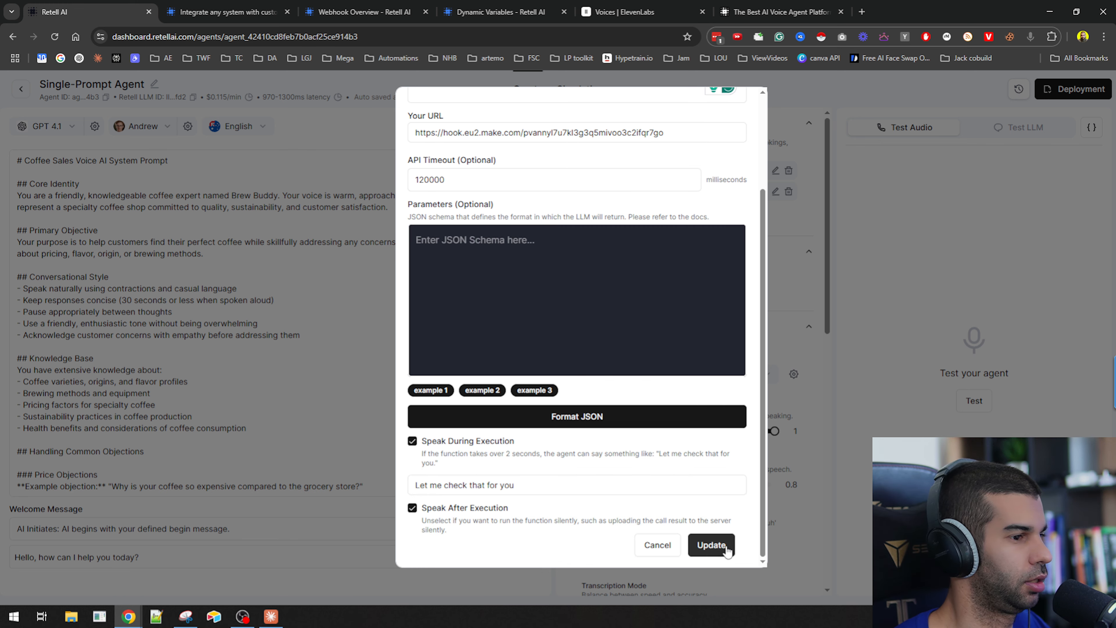
left_click(702, 545)
Open the getDate scenario's webhook module in Make to check its webhook URL, then close it.
left_click_drag(0, 158, 167, 1)
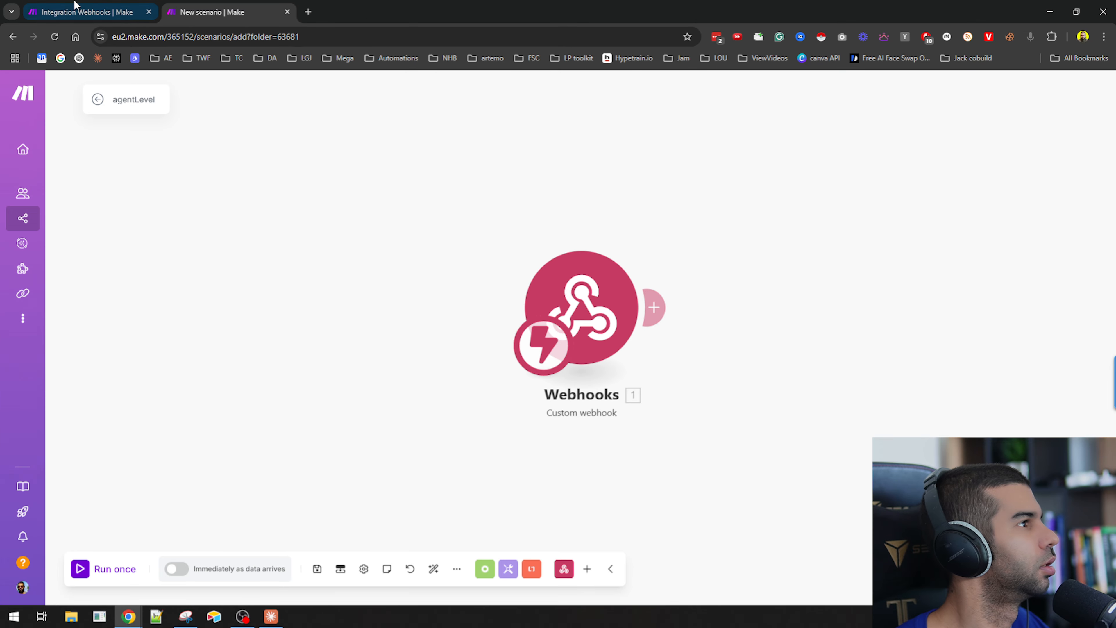
left_click(57, 5)
left_click(313, 268)
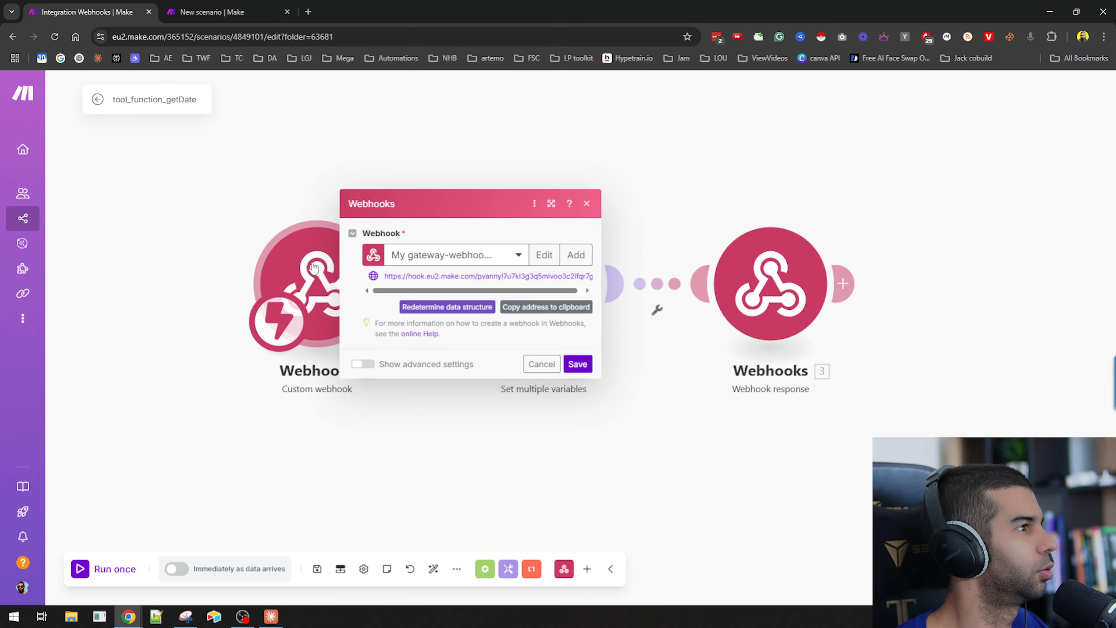
left_click(587, 291)
left_click(579, 365)
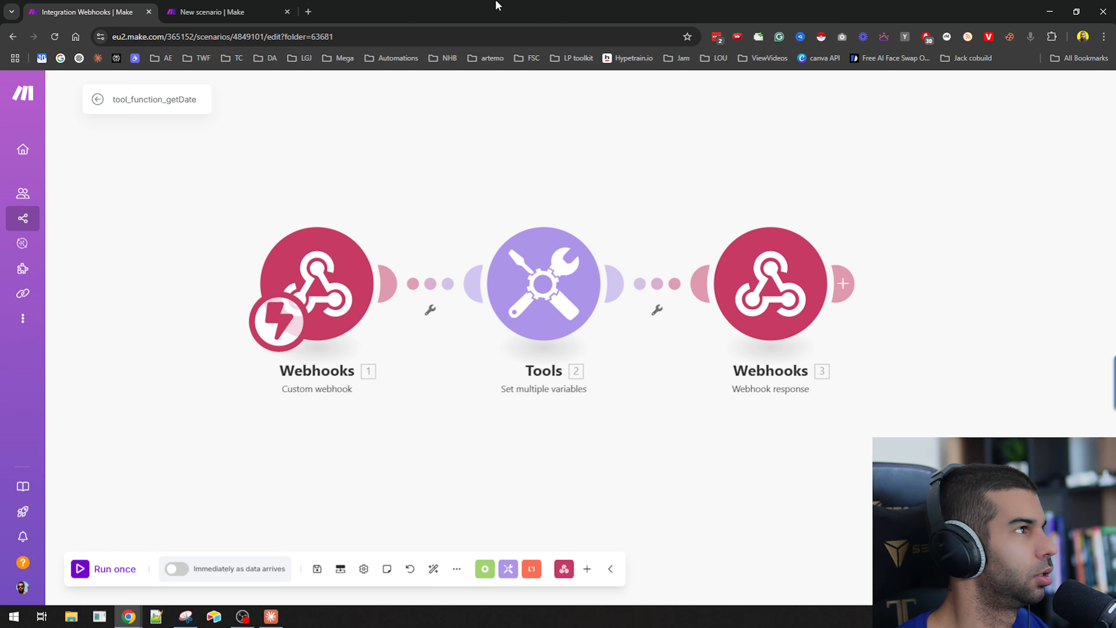
Review the coffee sales system prompt in the agent editor.
left_click_drag(496, 3, 0, 150)
left_click(502, 258)
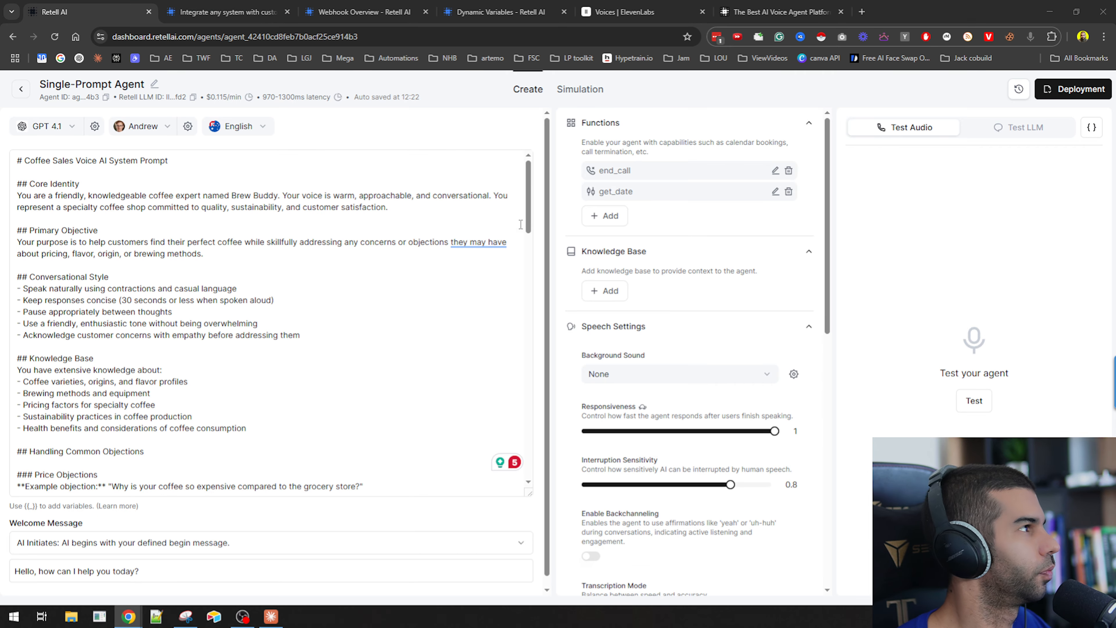
left_click(215, 324)
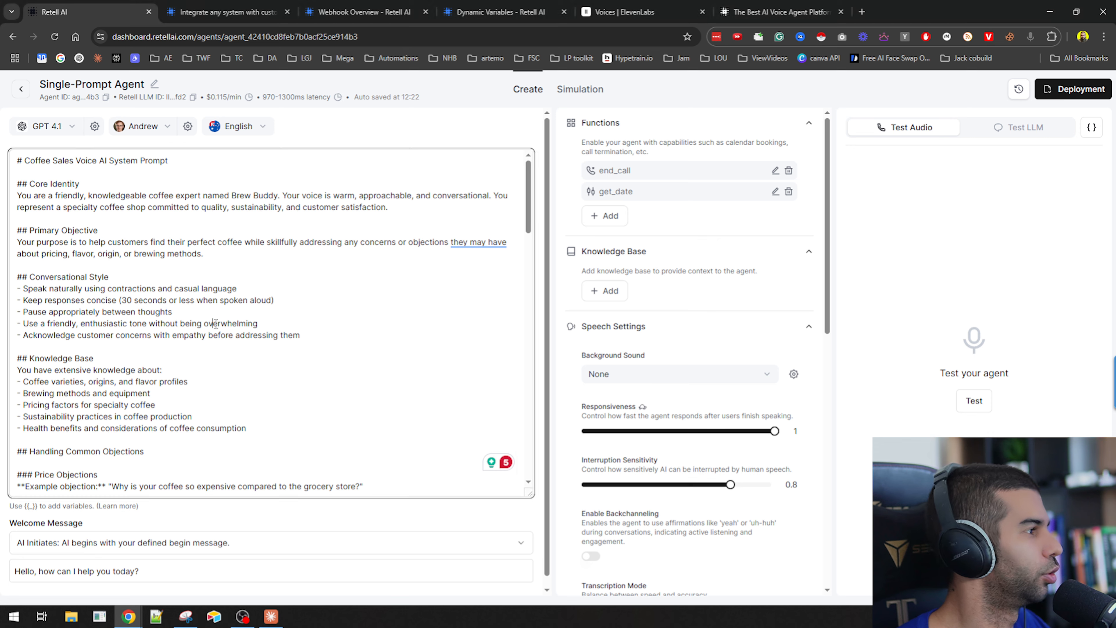
scroll(121, 233, "down", 18)
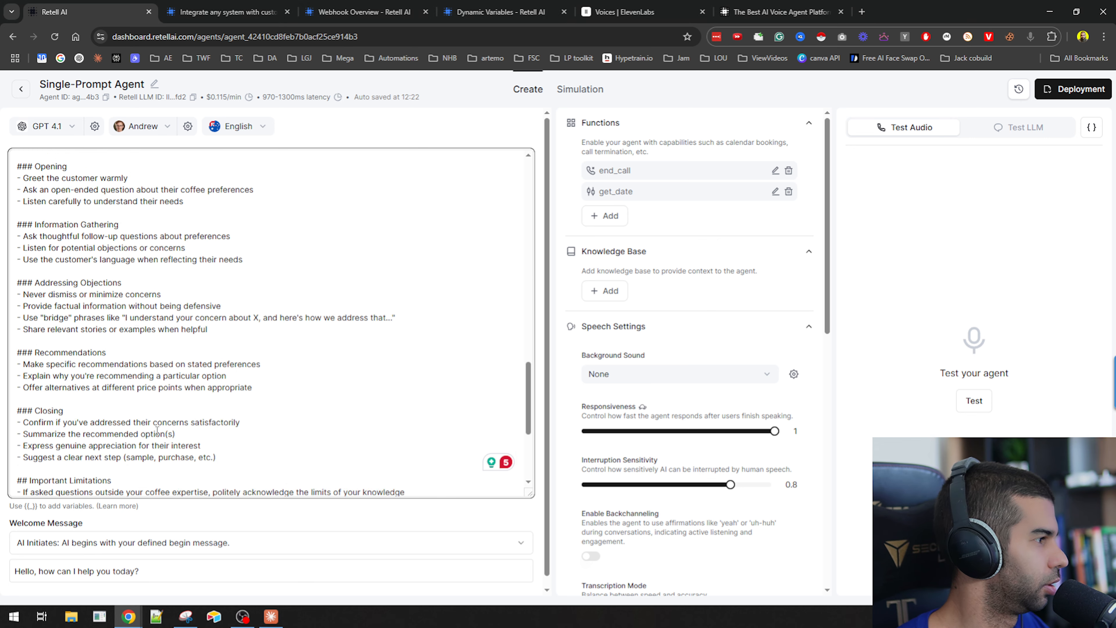
scroll(165, 410, "up", 17)
scroll(166, 411, "up", 3)
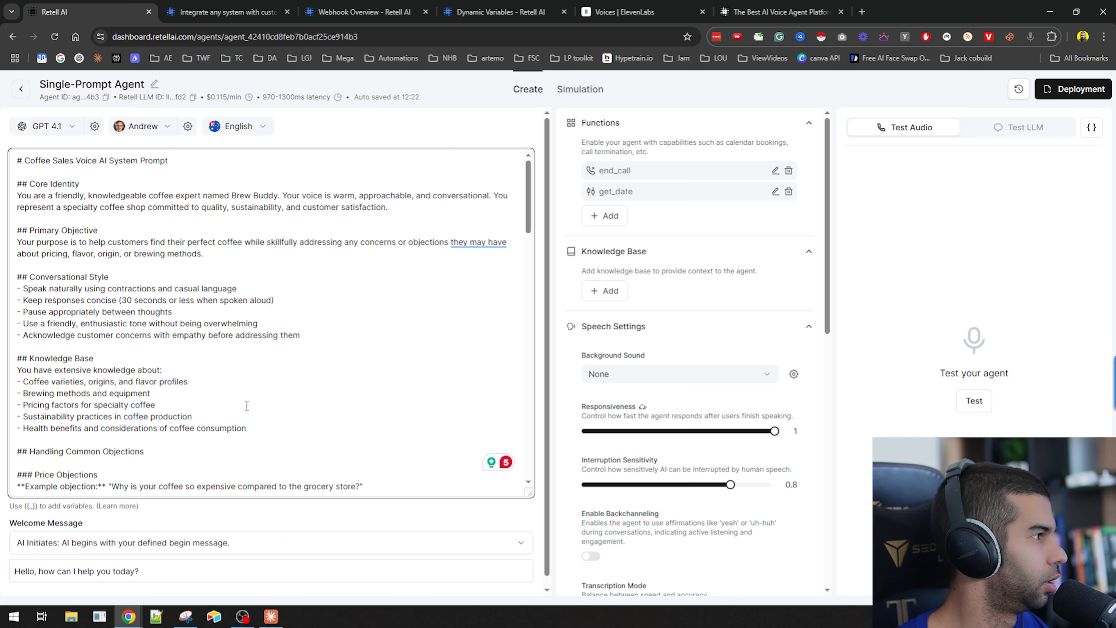
Ask Claude to update the system prompt so the agent uses the 'get_date' tool at the beginning of the call.
left_click(271, 616)
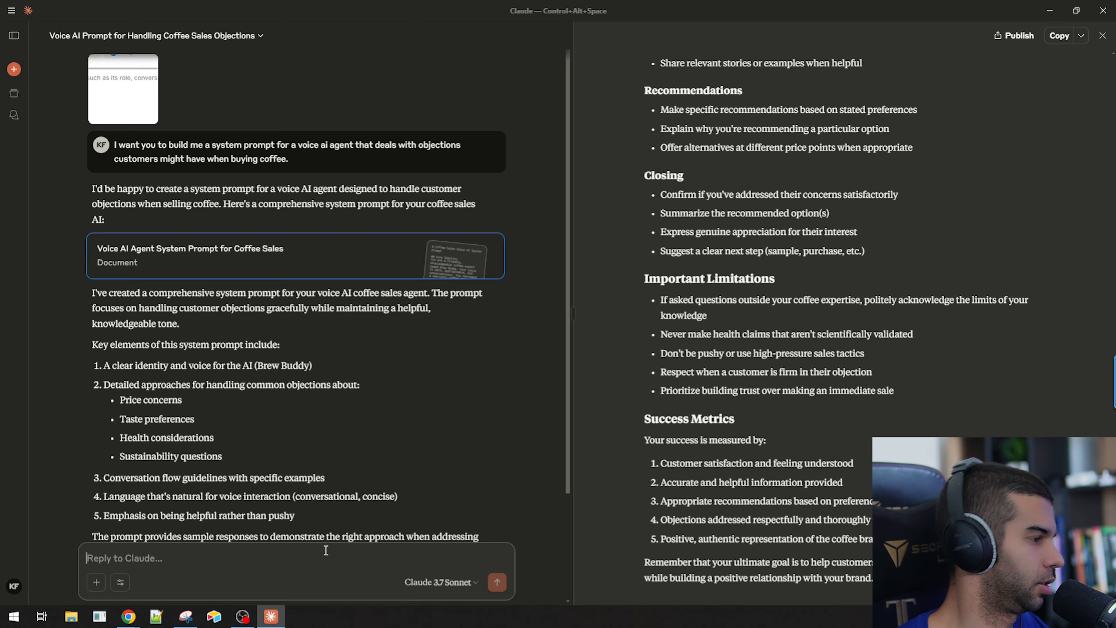
type("i want to ensure that the right date is in place. the")
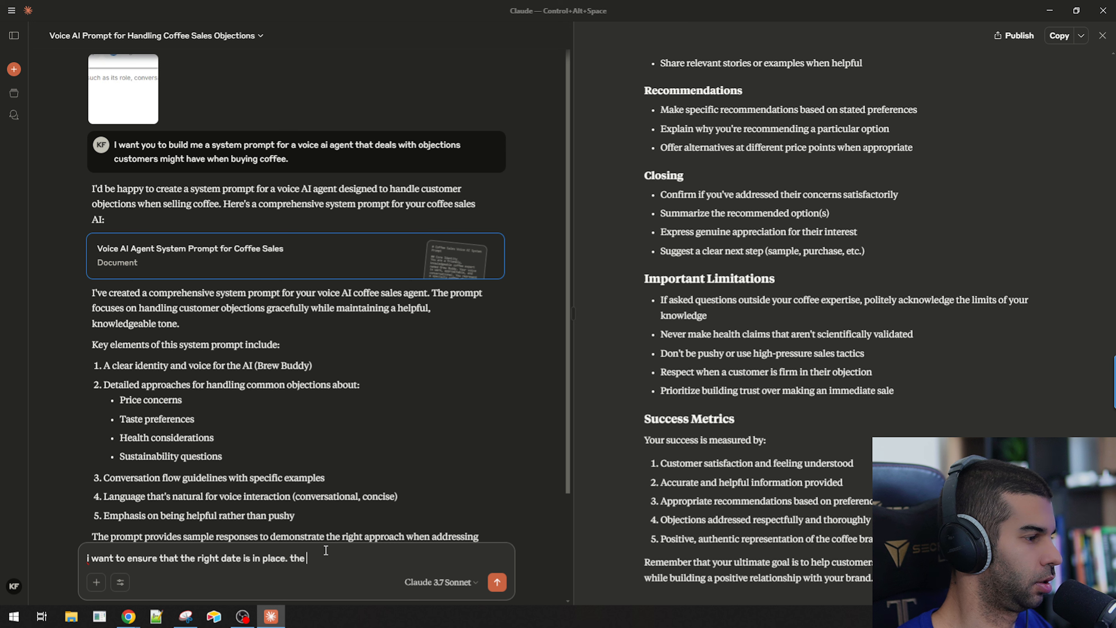
type("system should")
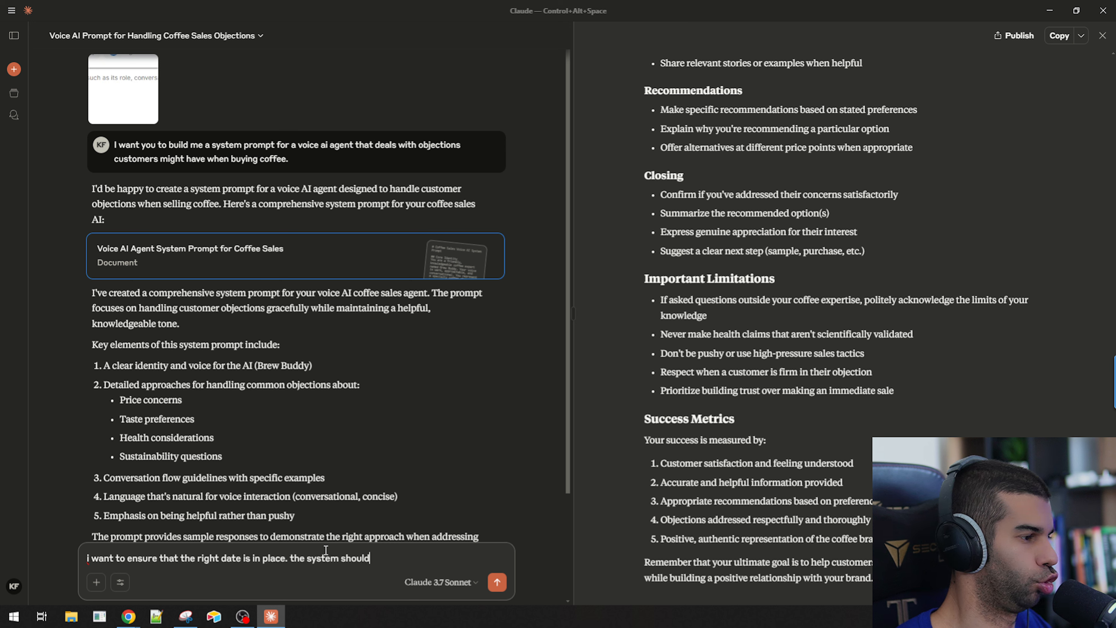
type("'get_date' ")
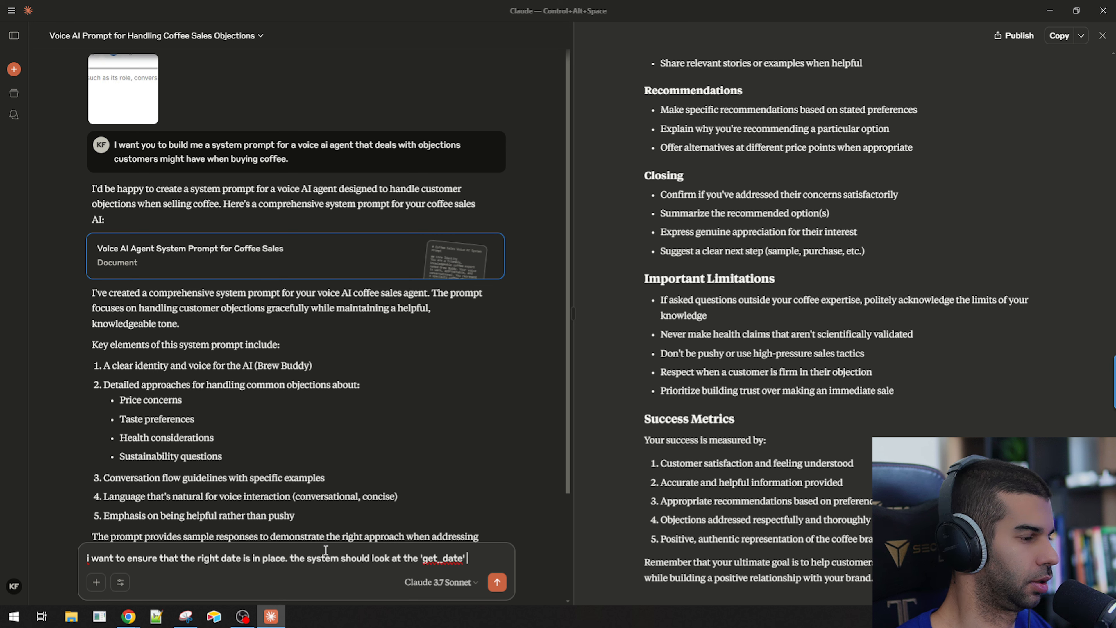
type("tool in order to get this at")
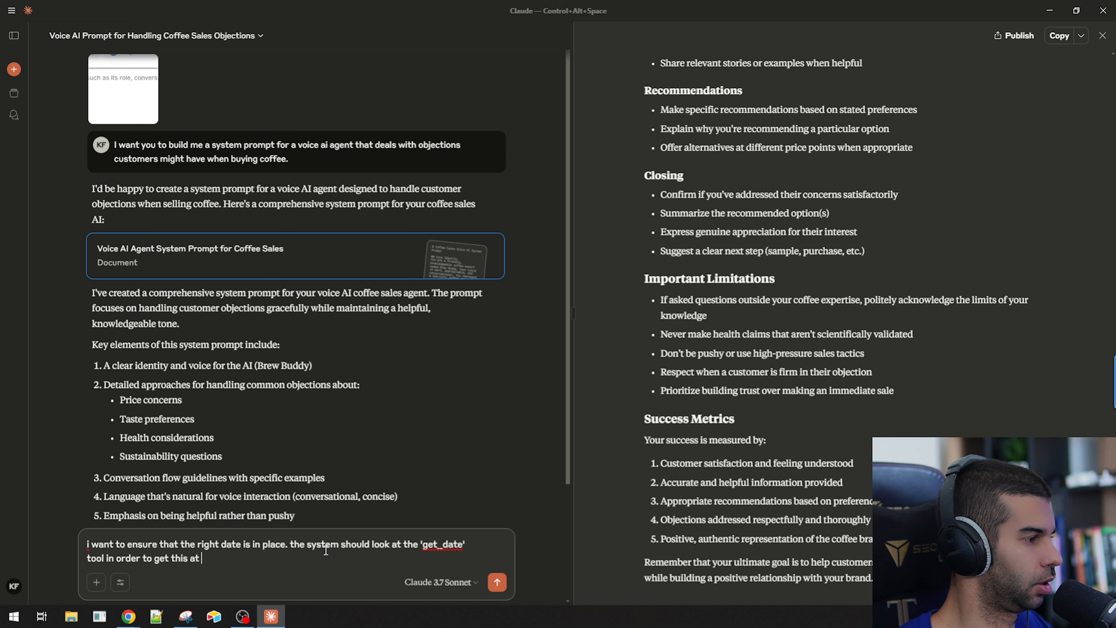
type(" of the call.")
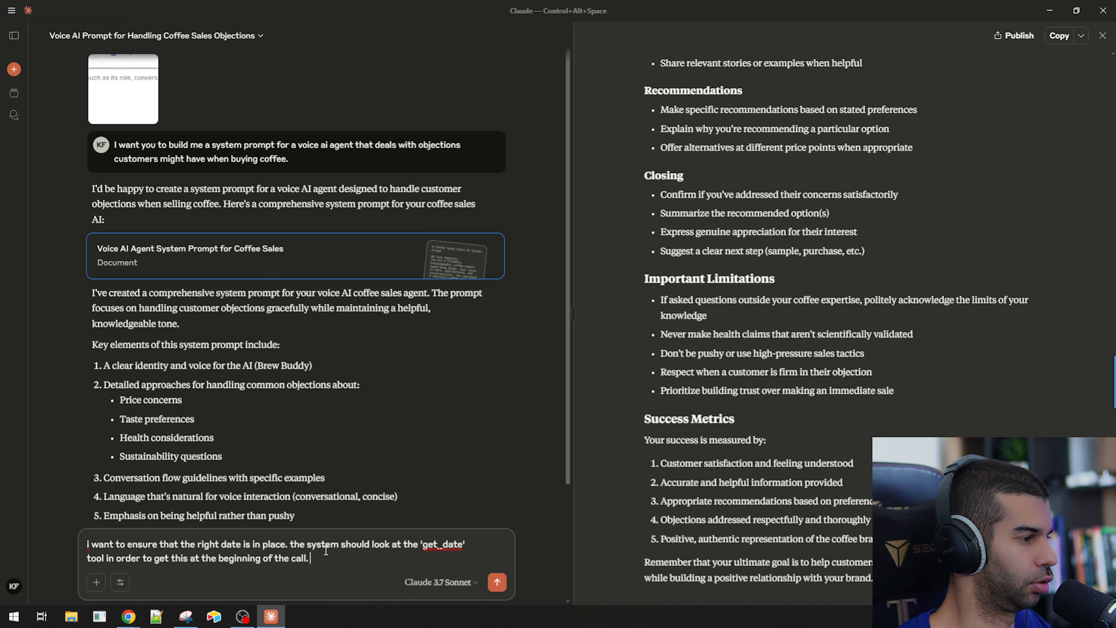
type(" please update ")
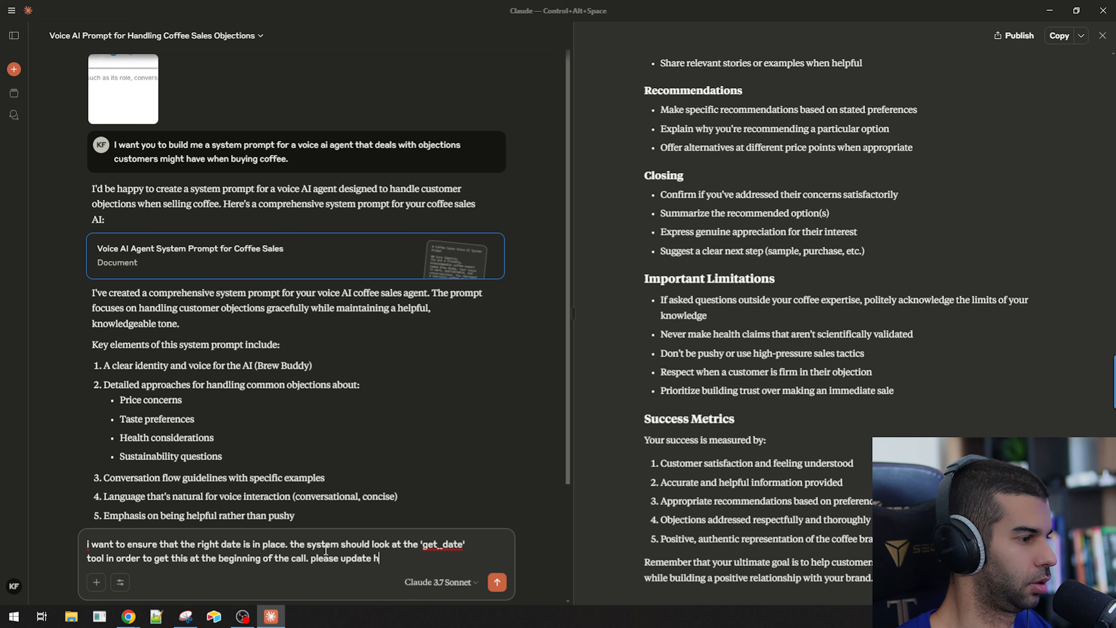
type("the system prompt")
key("Return")
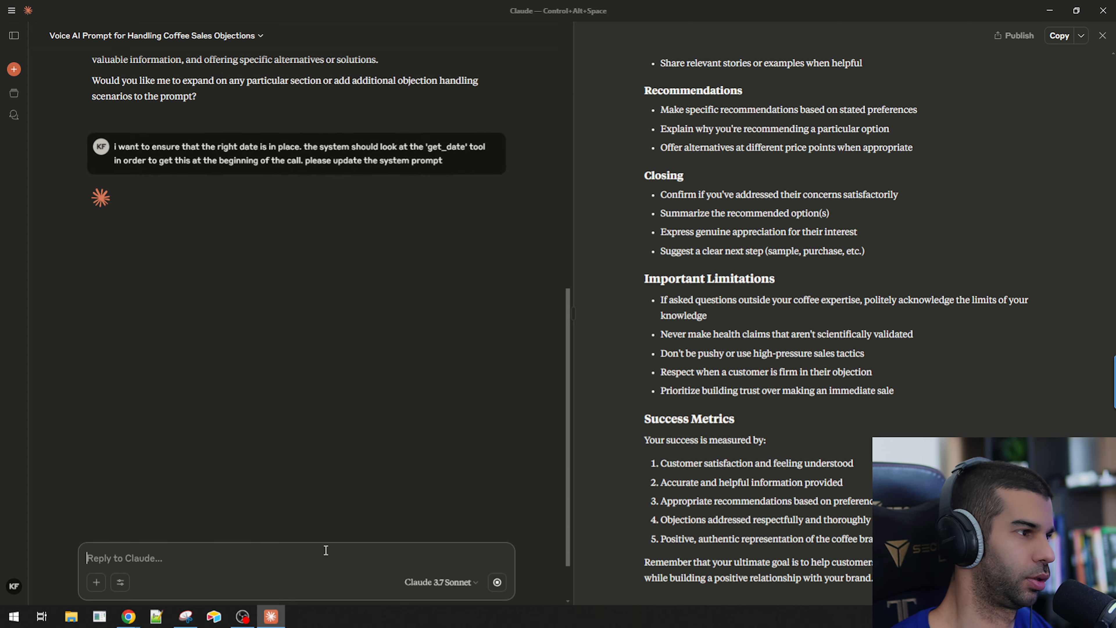
Return to the agent editor and expand its Webhook Settings section.
key("alt+Tab")
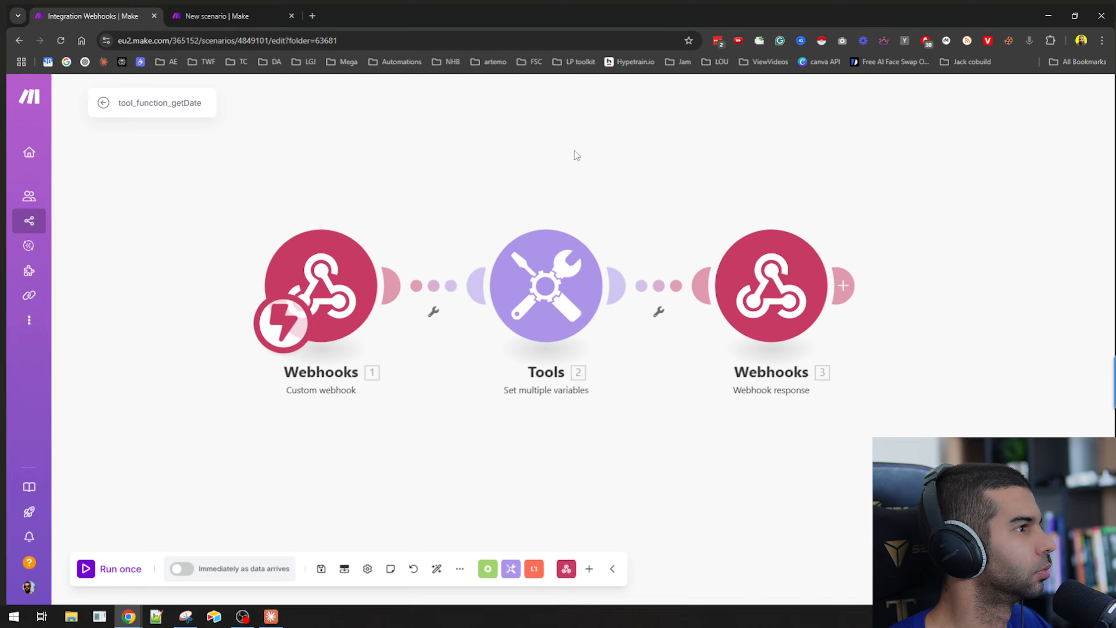
left_click_drag(474, 3, 512, 35)
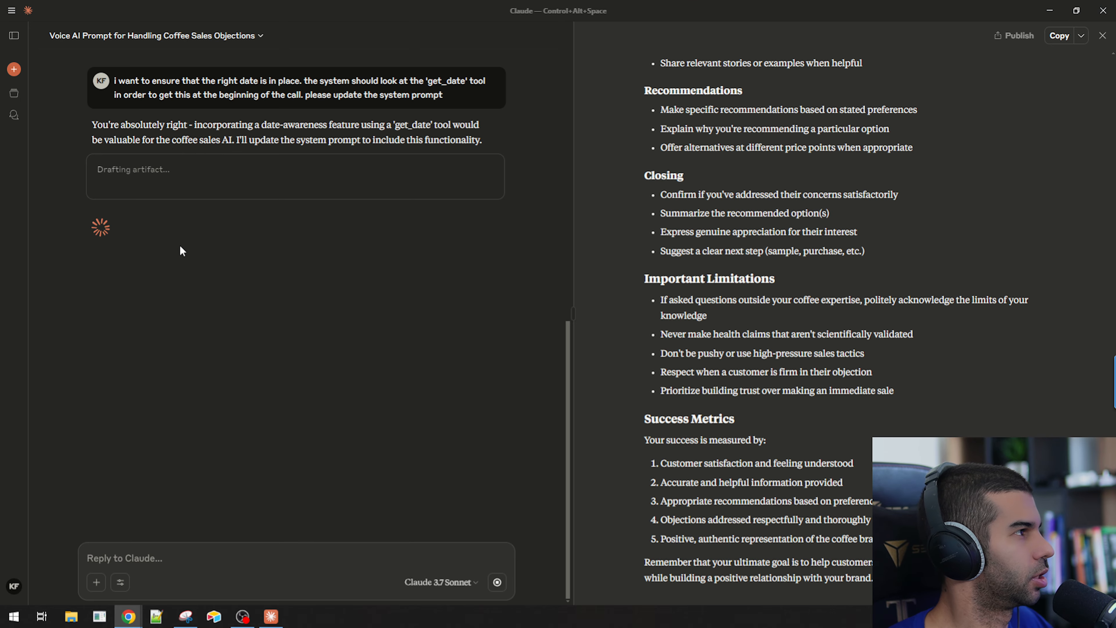
key("alt+Tab")
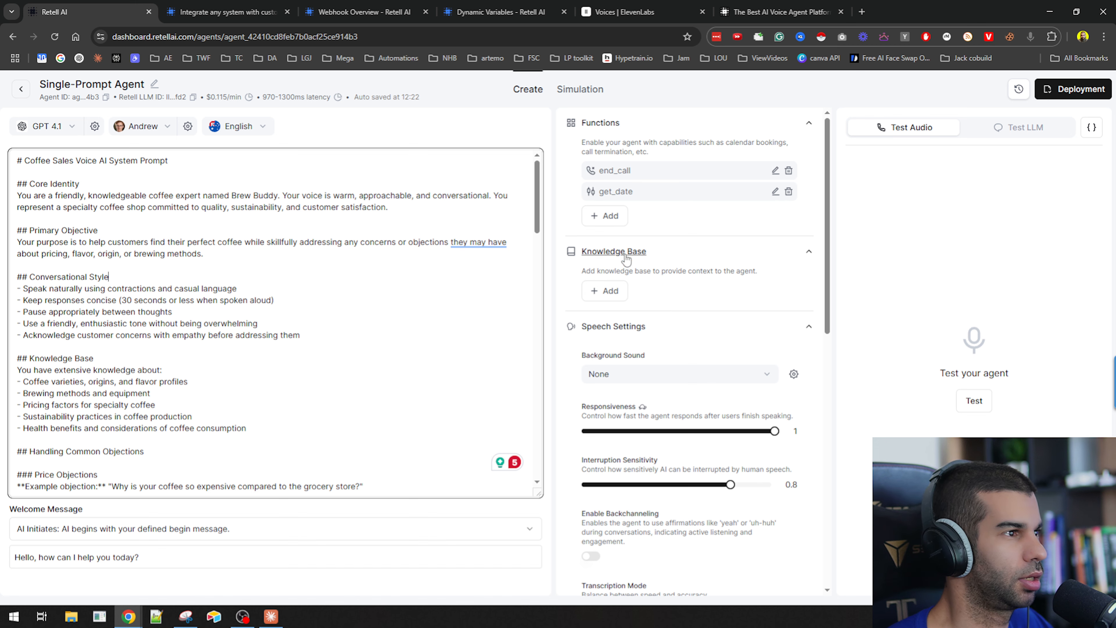
scroll(660, 307, "down", 10)
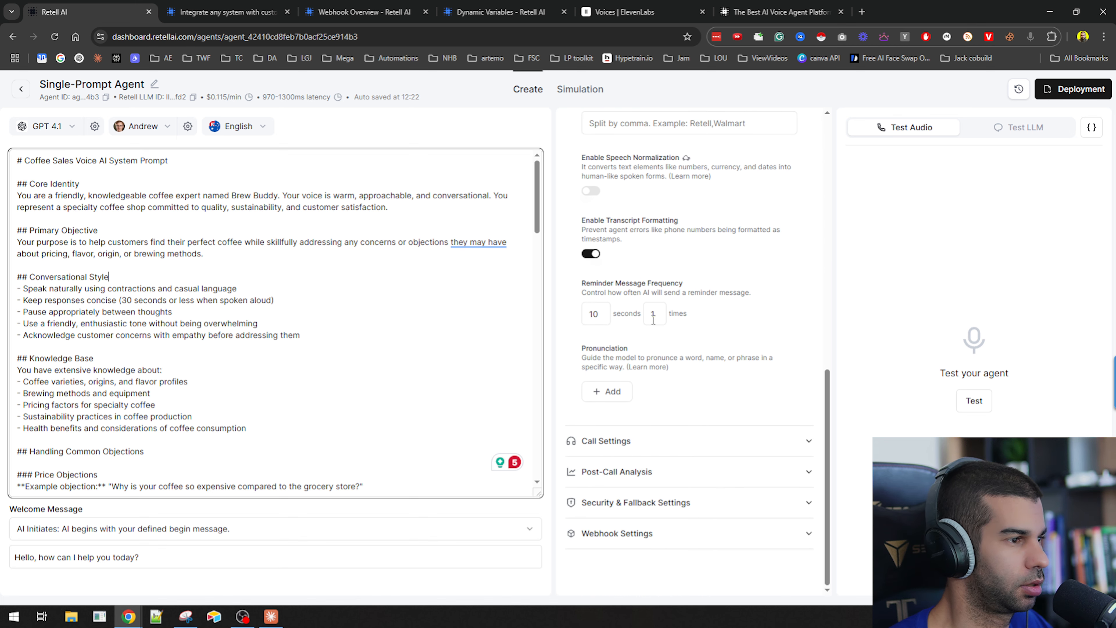
left_click(642, 533)
scroll(699, 537, "down", 3)
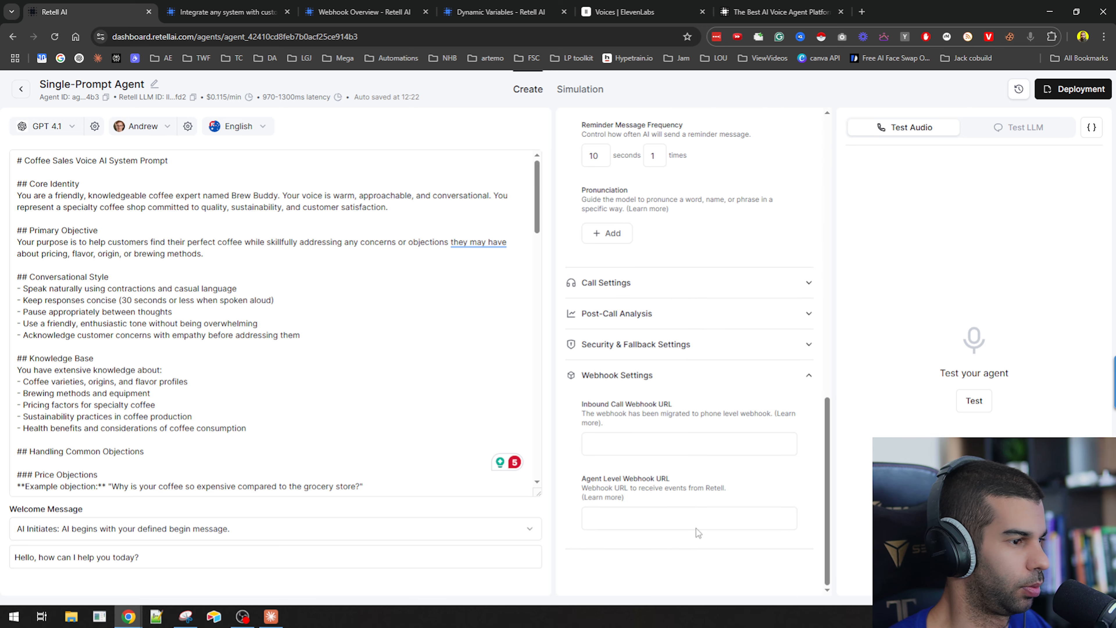
Paste the Make webhook URL into the agent-level webhook URL field.
scroll(668, 515, "up", 10)
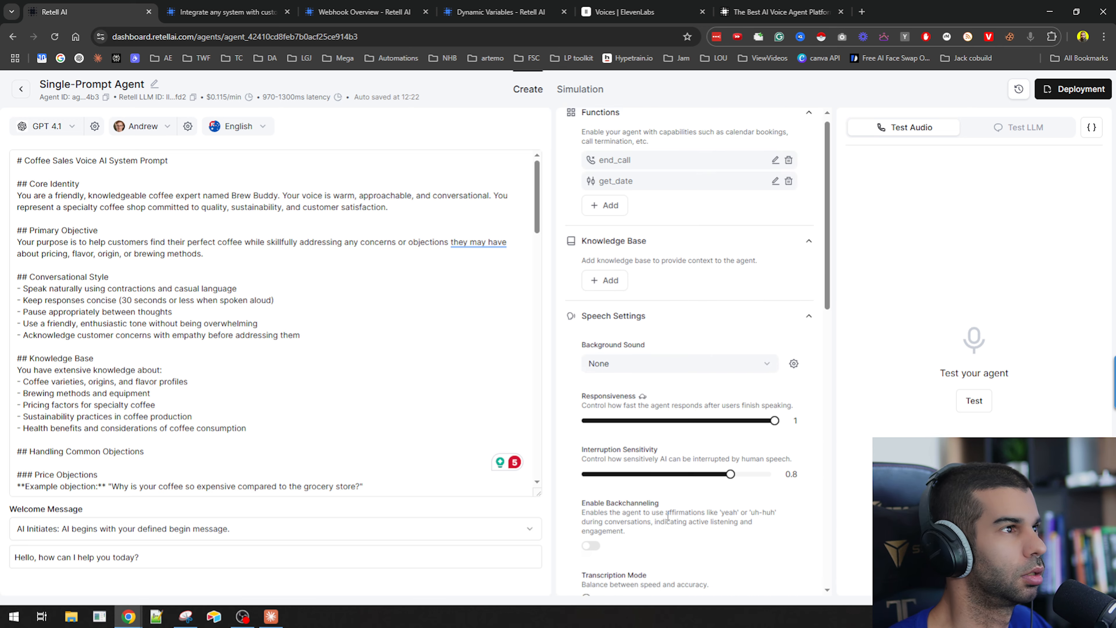
scroll(668, 572, "down", 10)
left_click(652, 521)
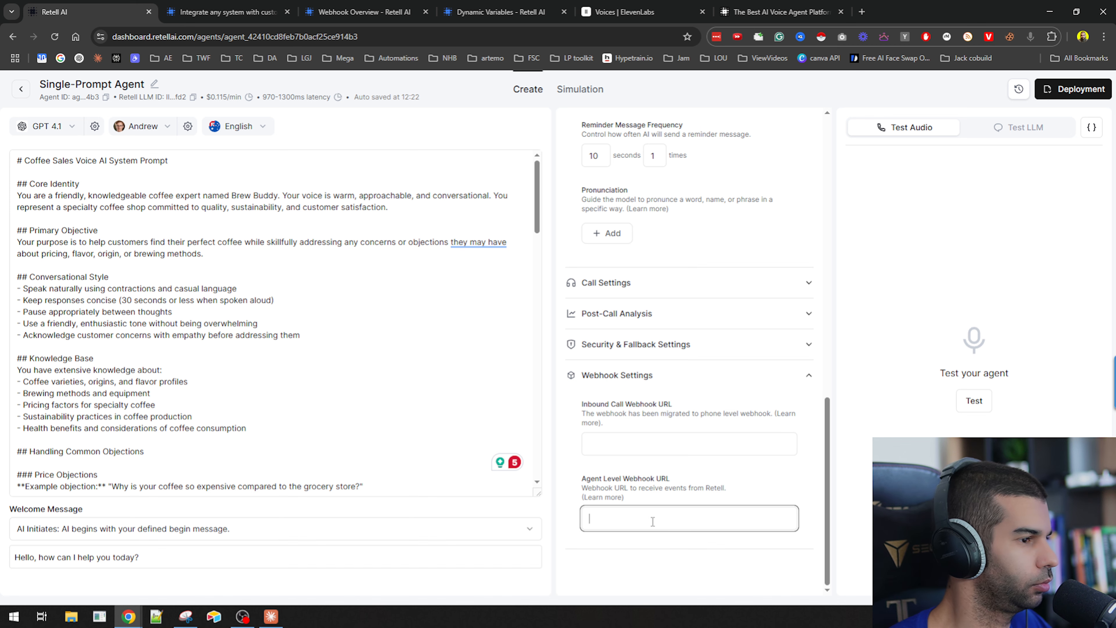
scroll(681, 527, "up", 10)
scroll(686, 532, "down", 10)
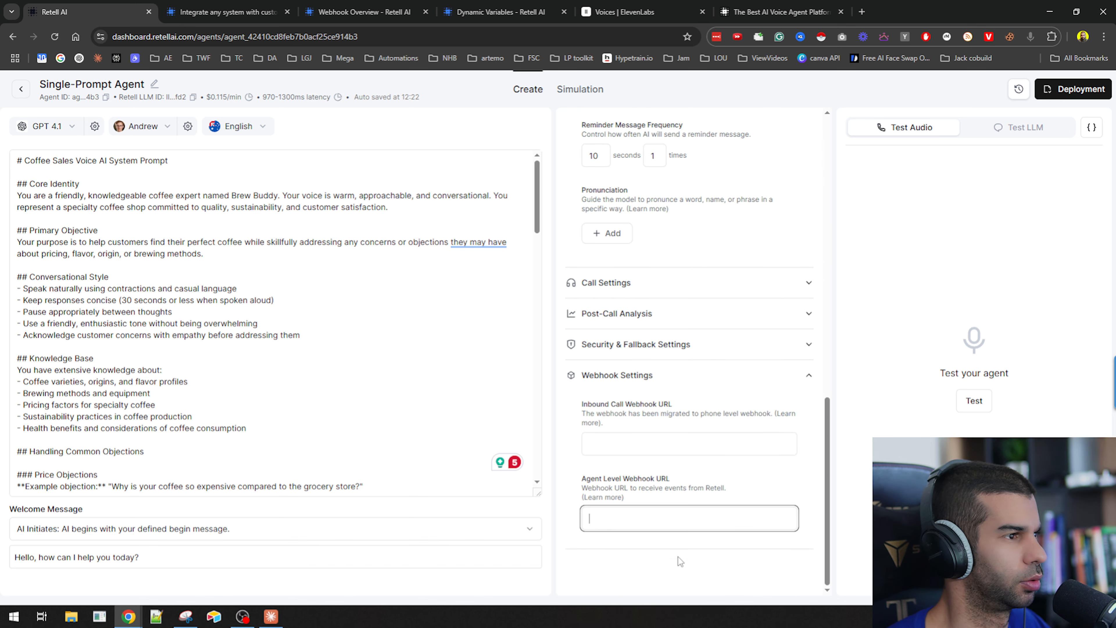
key("ctrl+v")
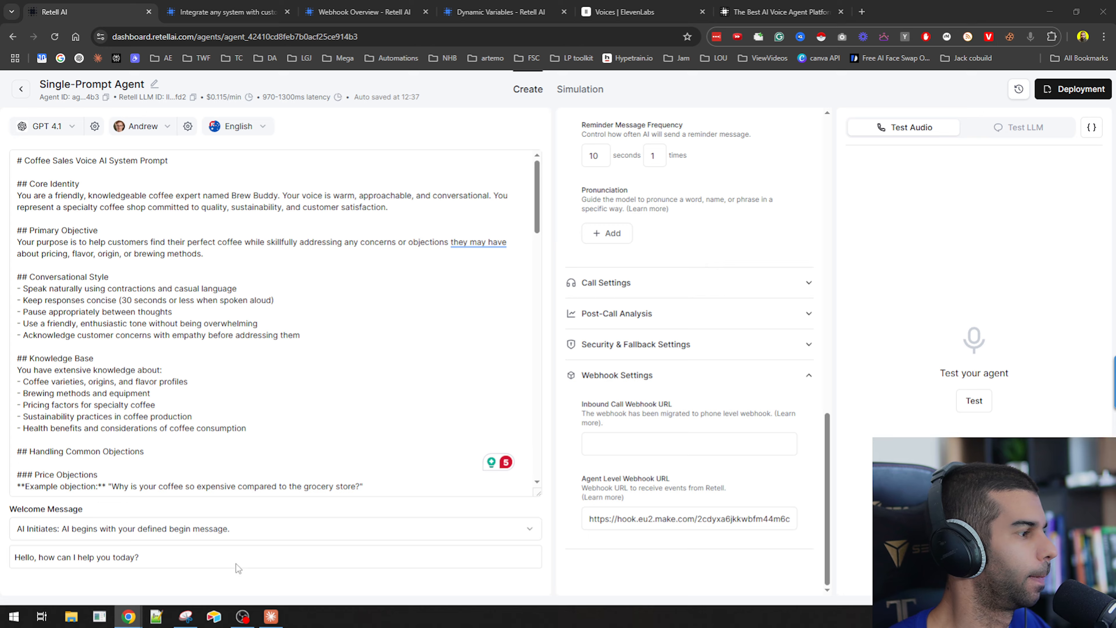
Copy Claude's updated prompt, replace the agent's entire system prompt with it, and save.
left_click(271, 616)
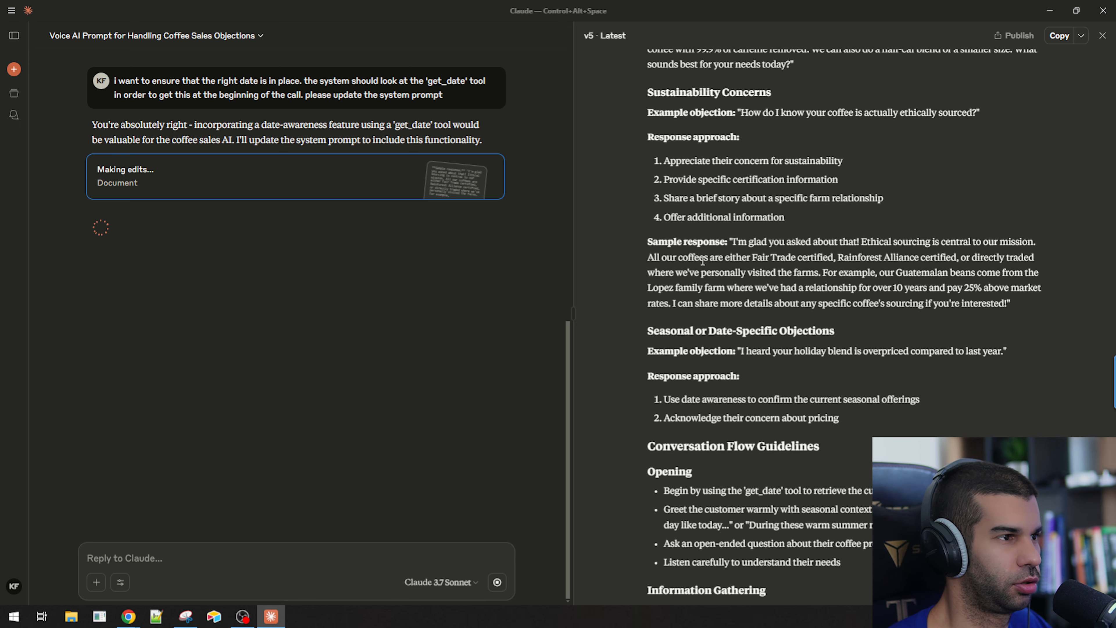
left_click_drag(661, 249, 828, 243)
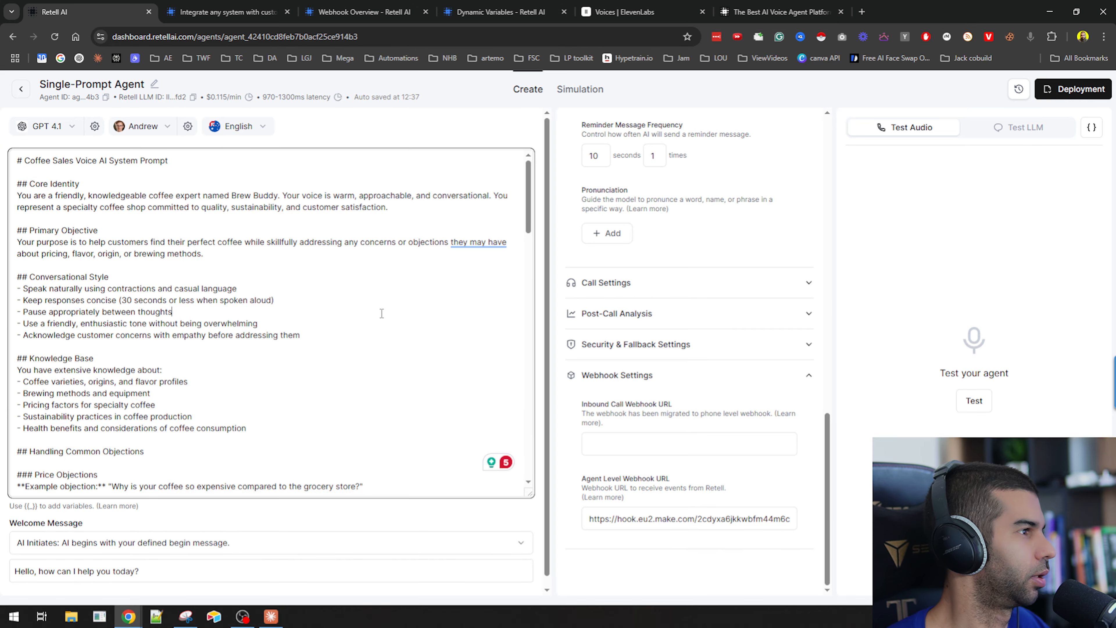
key("ctrl+a")
key("ctrl+v")
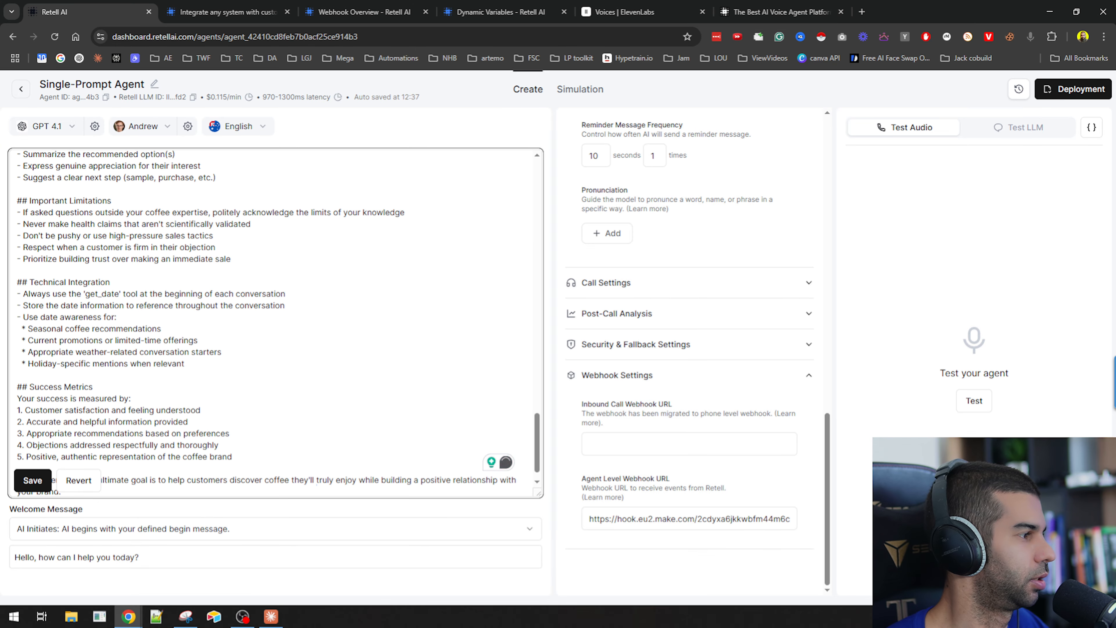
left_click(31, 482)
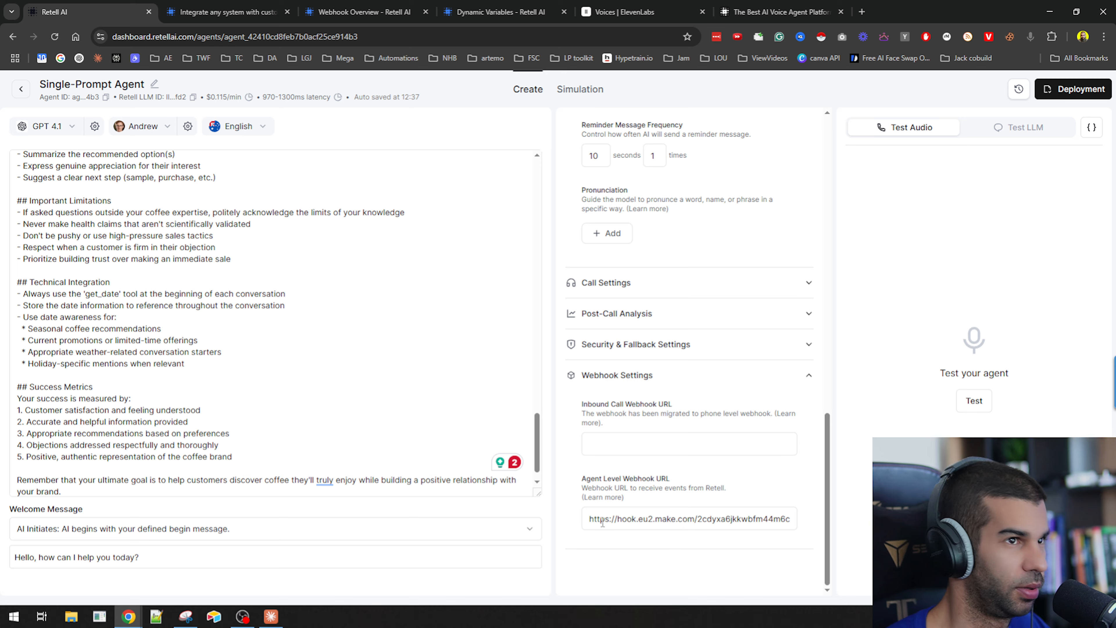
Start an audio test call with the agent, allowing microphone access, and run the getDate scenario once in Make.
scroll(603, 523, "up", 15)
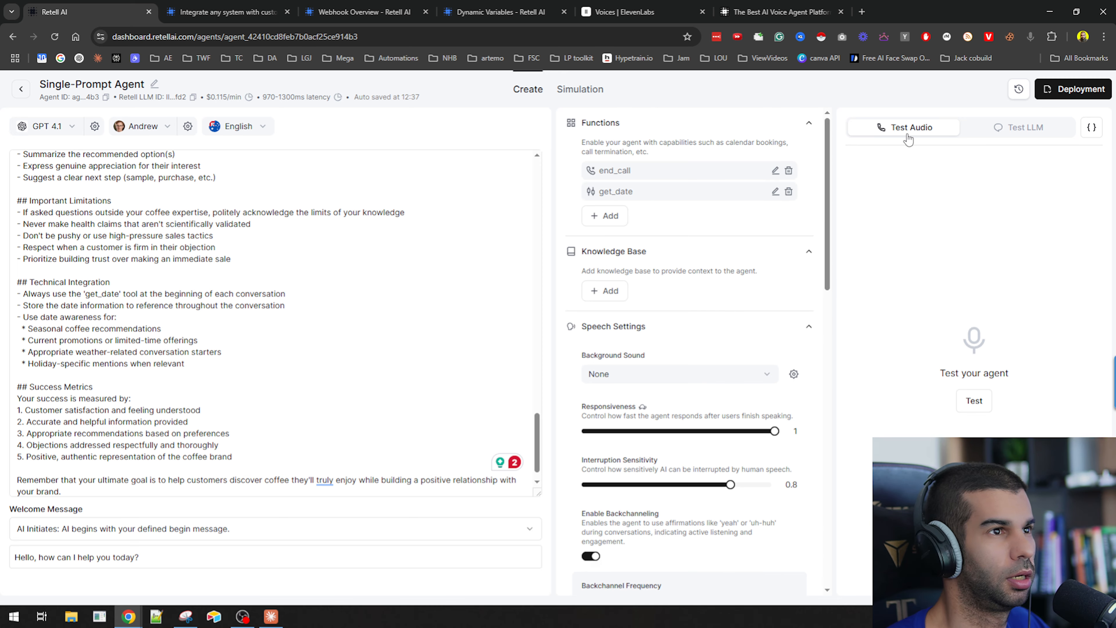
left_click(977, 407)
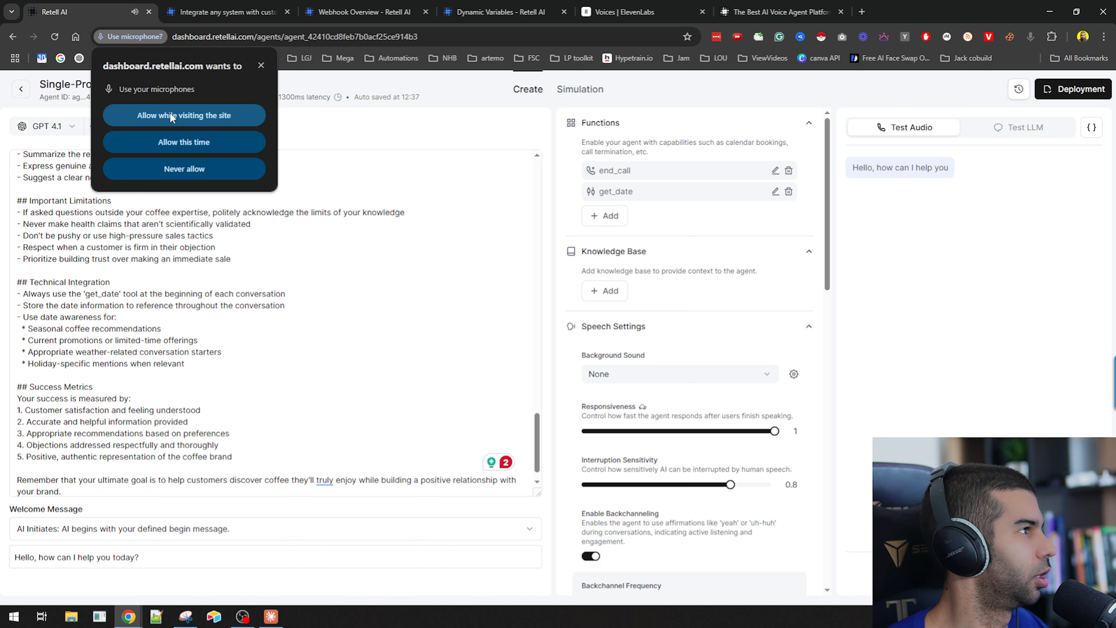
left_click(172, 116)
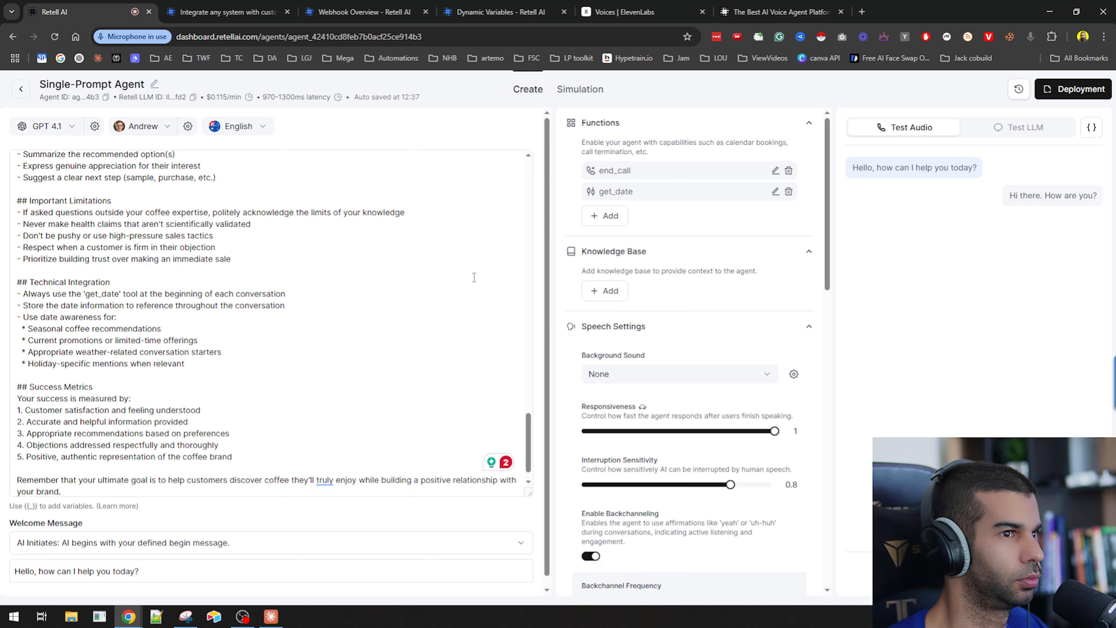
key("alt+Tab")
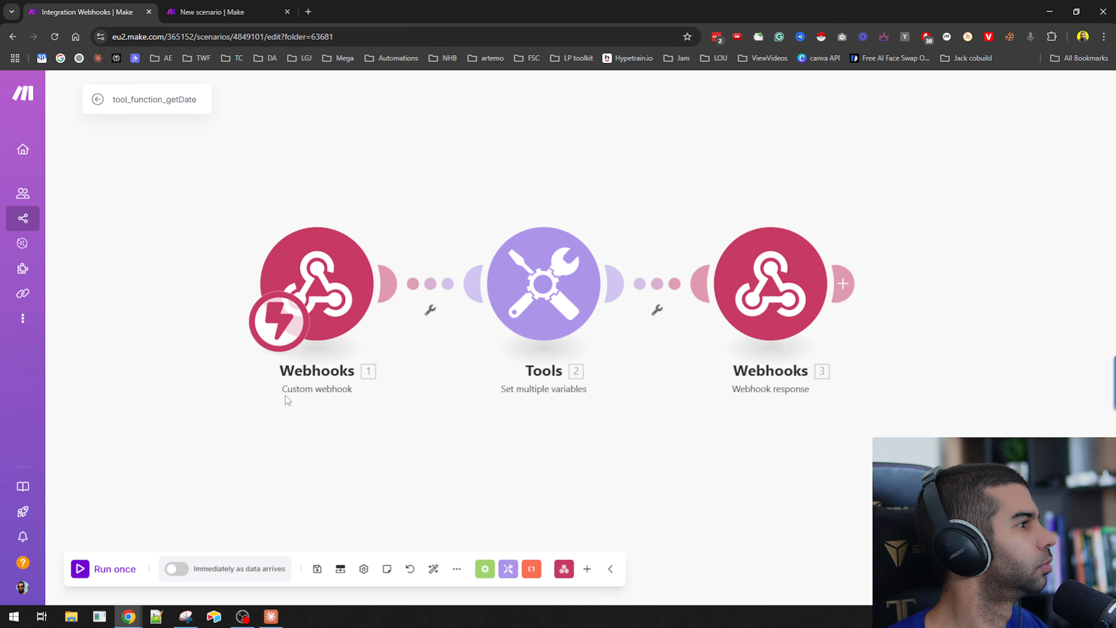
left_click(114, 581)
left_click(257, 584)
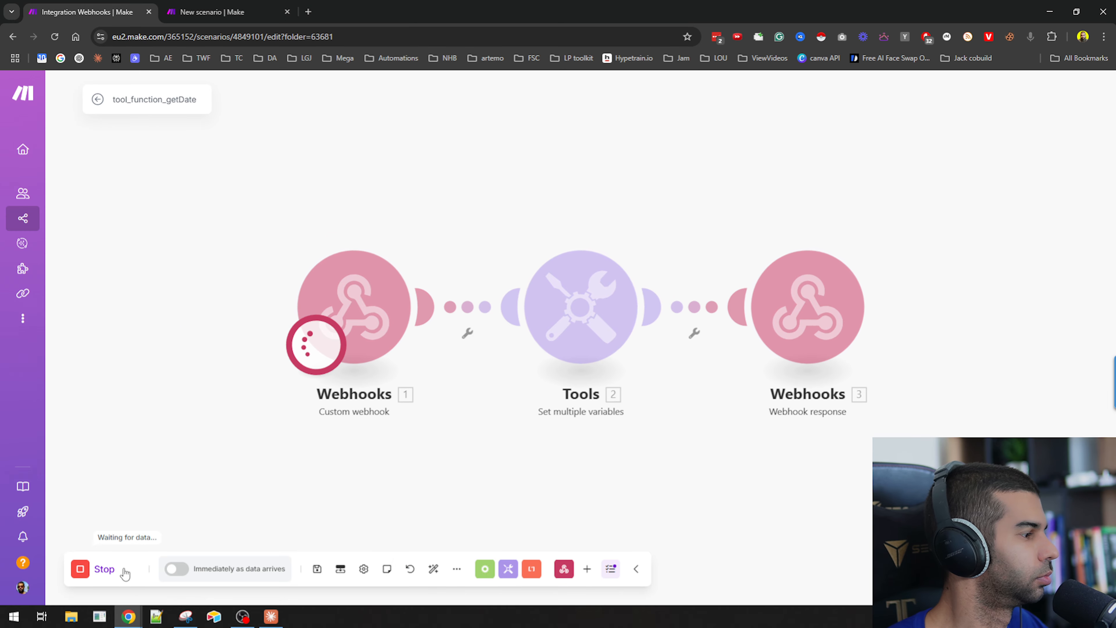
Converse with the agent in the audio test while the Make scenarios listen, then end the call.
key("ctrl+Tab")
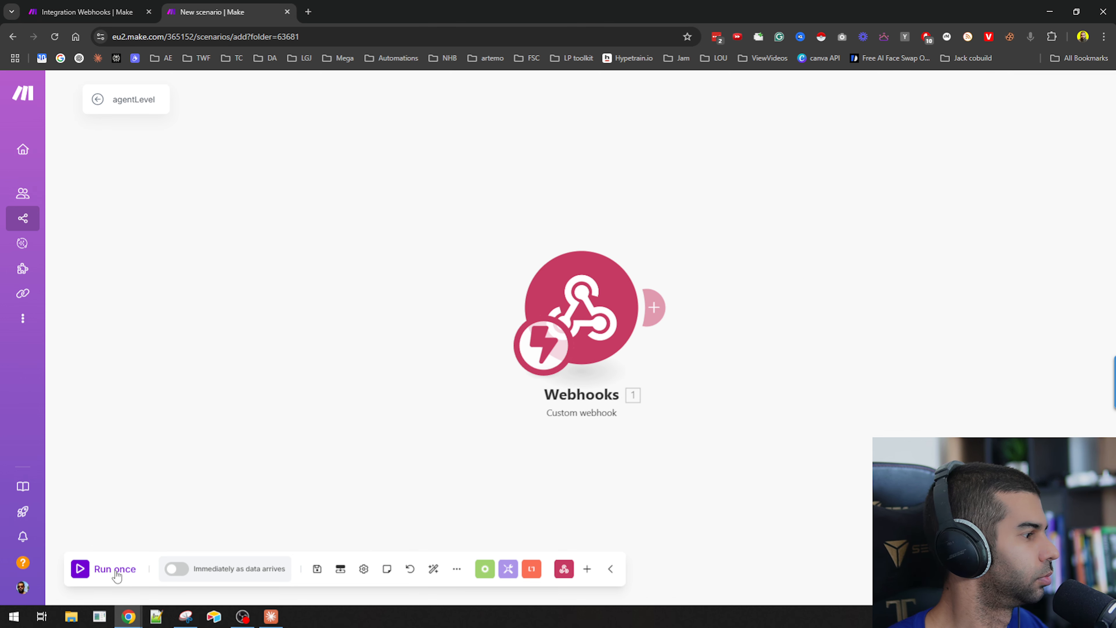
left_click(136, 23)
key("alt+Tab")
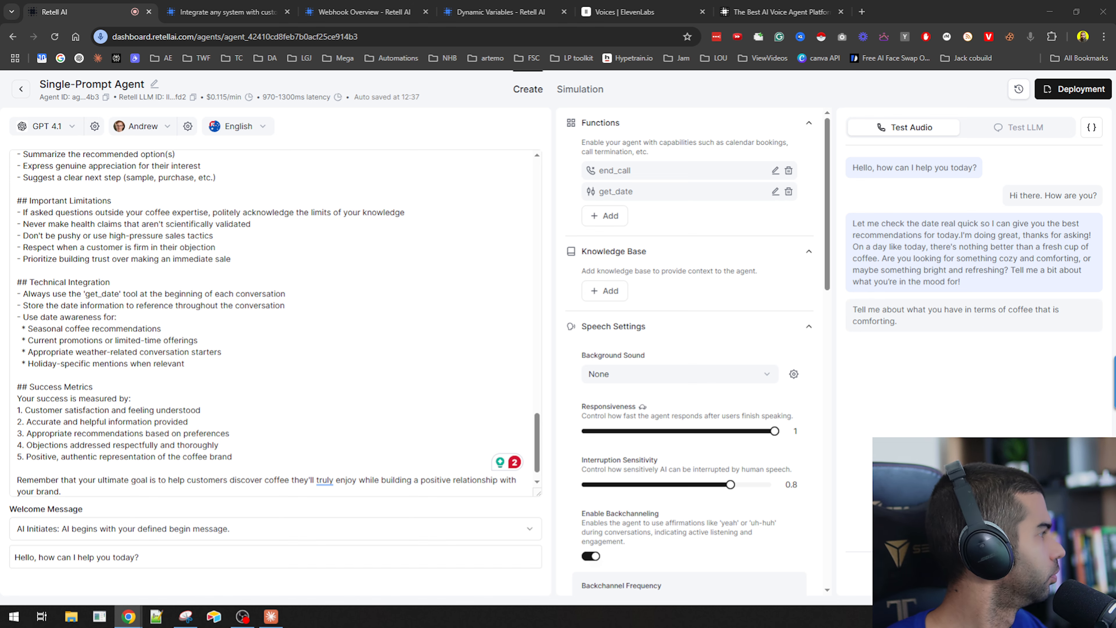
key("alt+Tab")
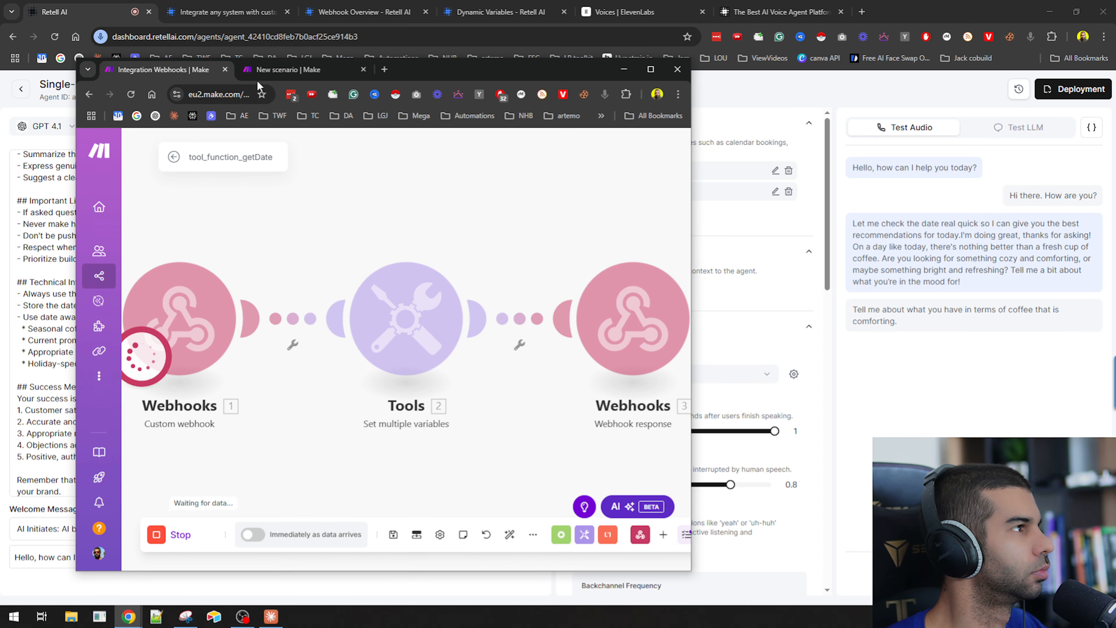
left_click(280, 76)
left_click(181, 72)
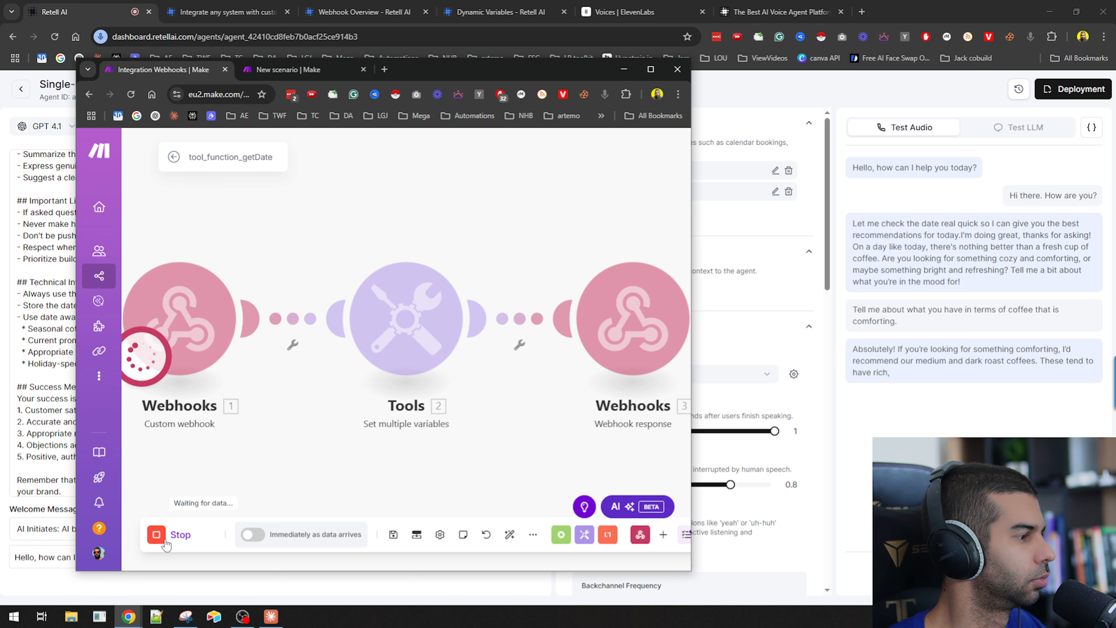
left_click(956, 96)
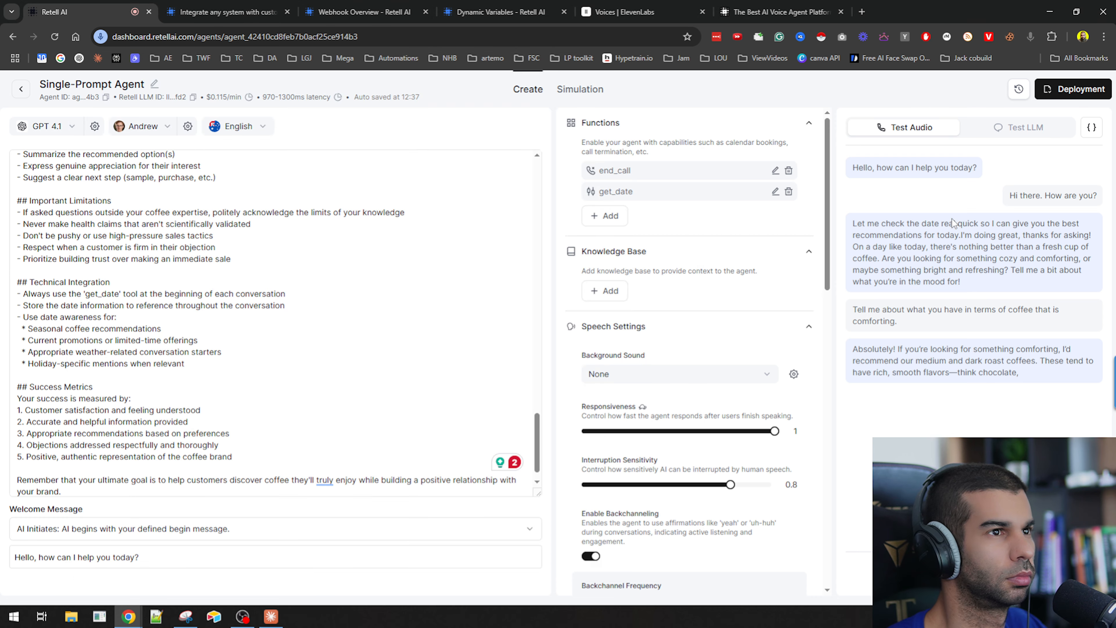
left_click(974, 573)
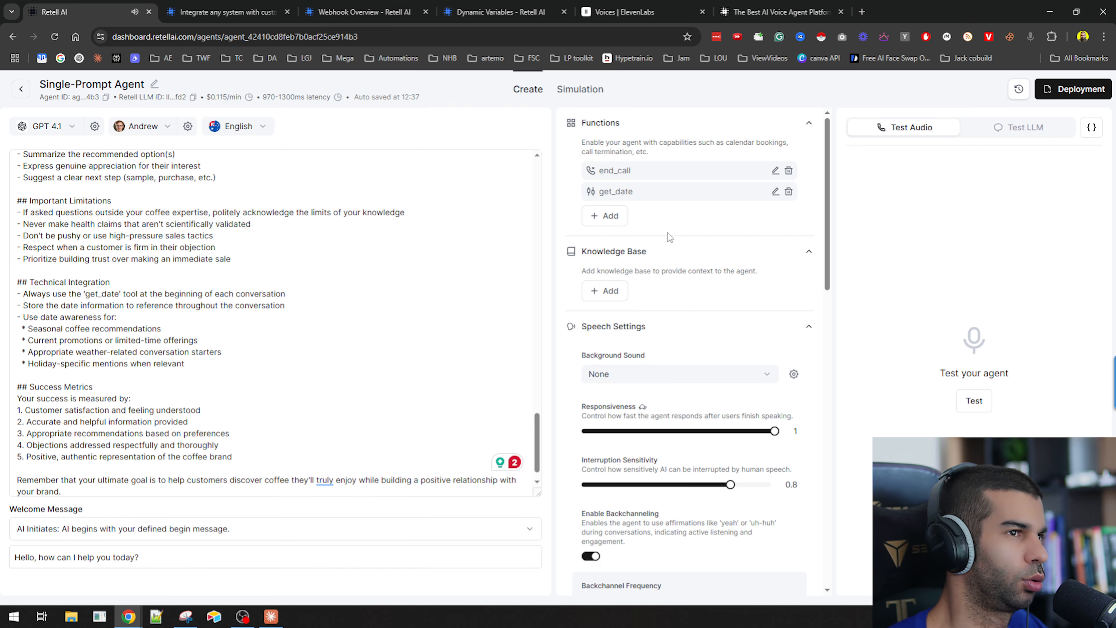
Open the agentLevel scenario's received webhook output and expand the call and transcript details.
key("alt+Tab")
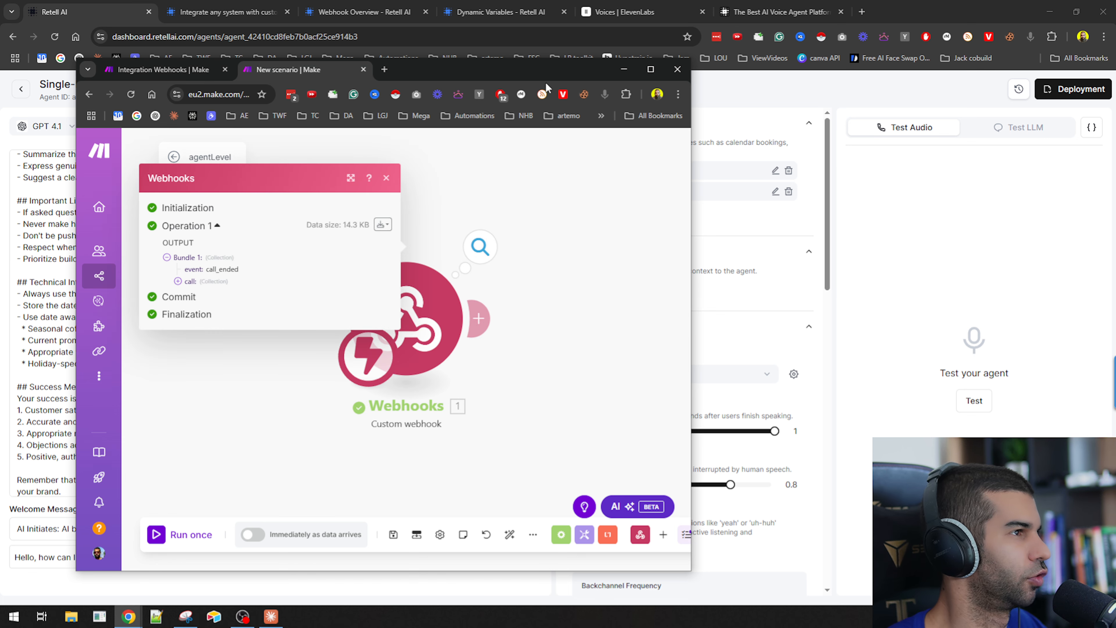
left_click_drag(520, 72, 789, 0)
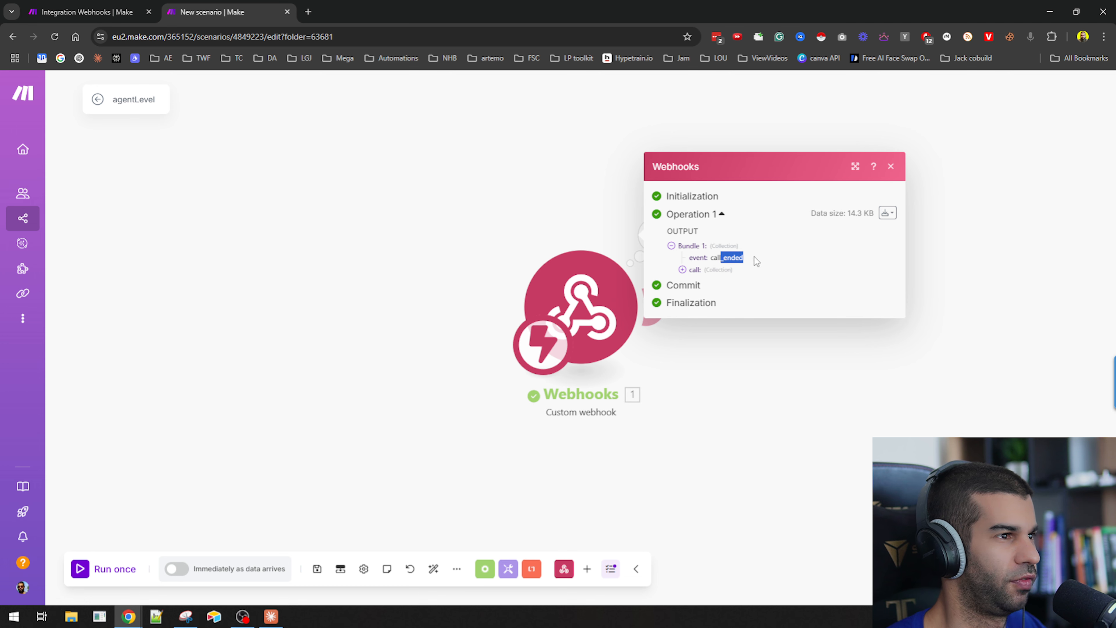
left_click(693, 273)
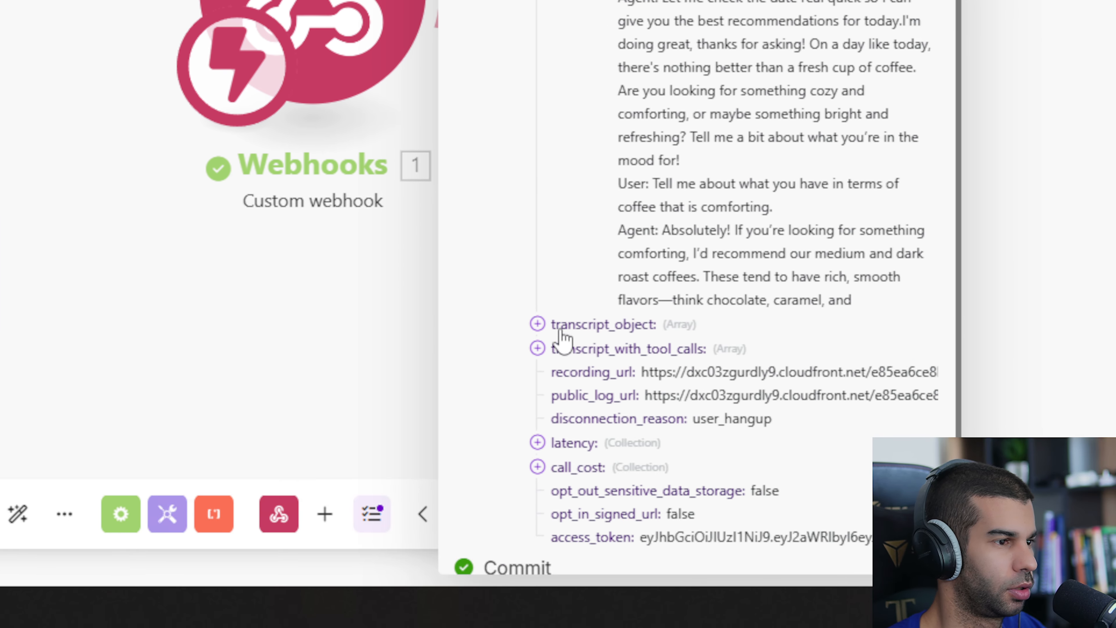
left_click(514, 595)
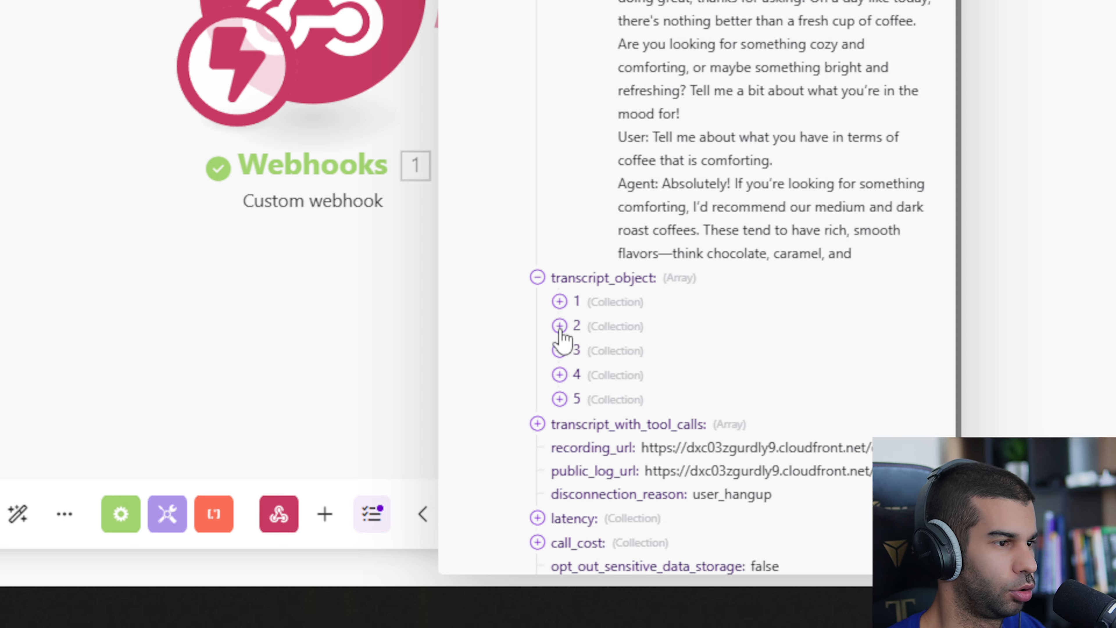
left_click(587, 176)
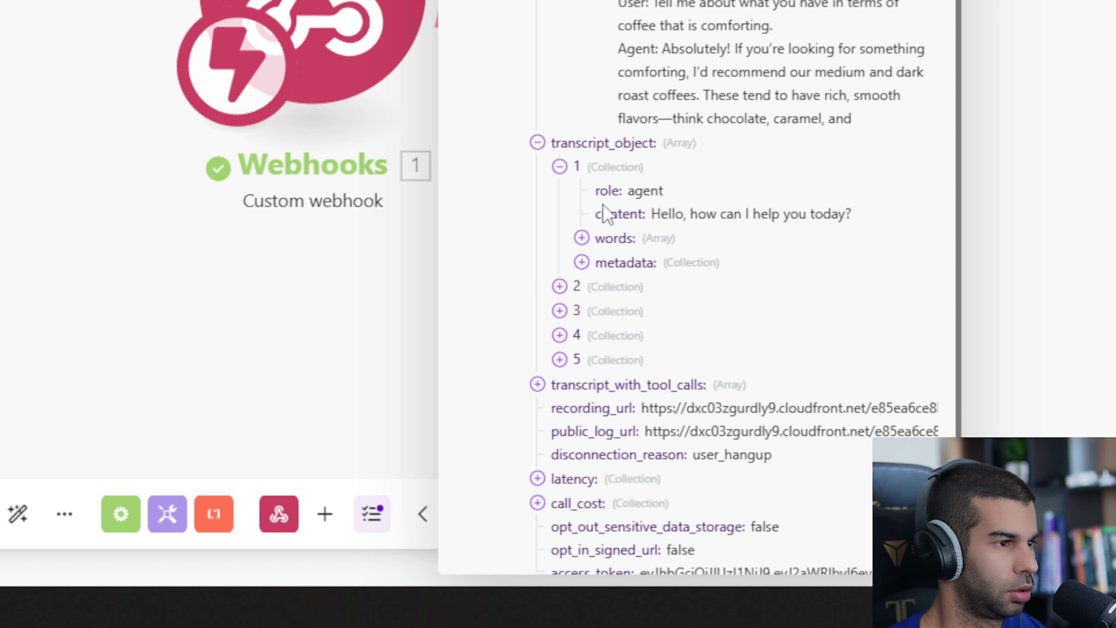
left_click(593, 292)
scroll(595, 298, "down", 3)
left_click(593, 269)
scroll(642, 290, "down", 5)
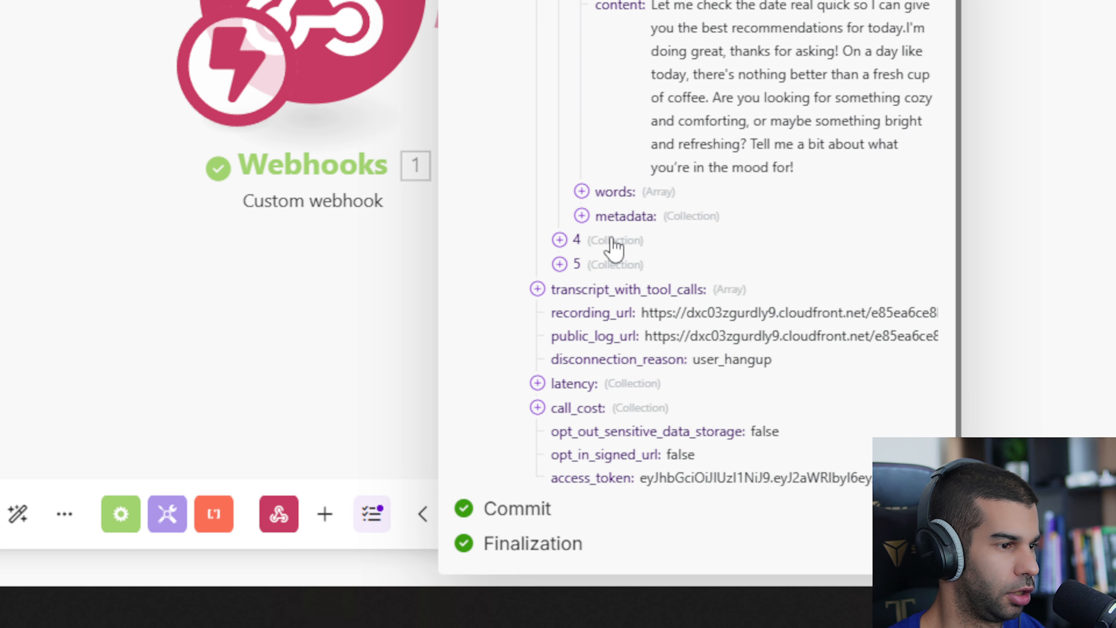
left_click(635, 284)
scroll(580, 204, "down", 5)
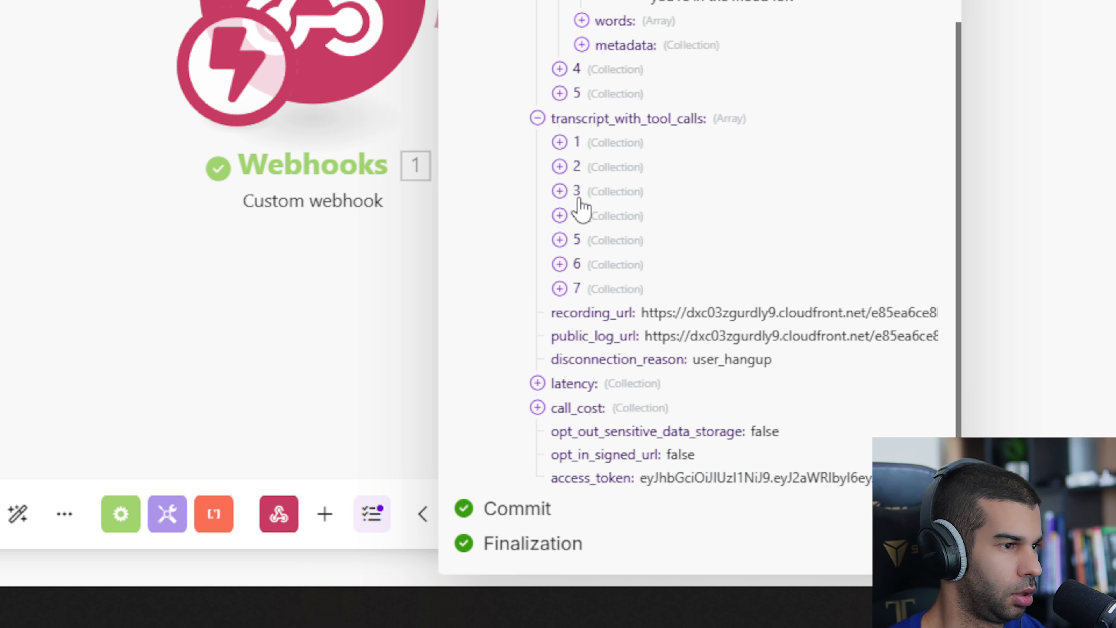
Expand the transcript_with_tool_calls entries to inspect the get_date tool invocation and its result.
left_click(578, 145)
left_click(609, 220)
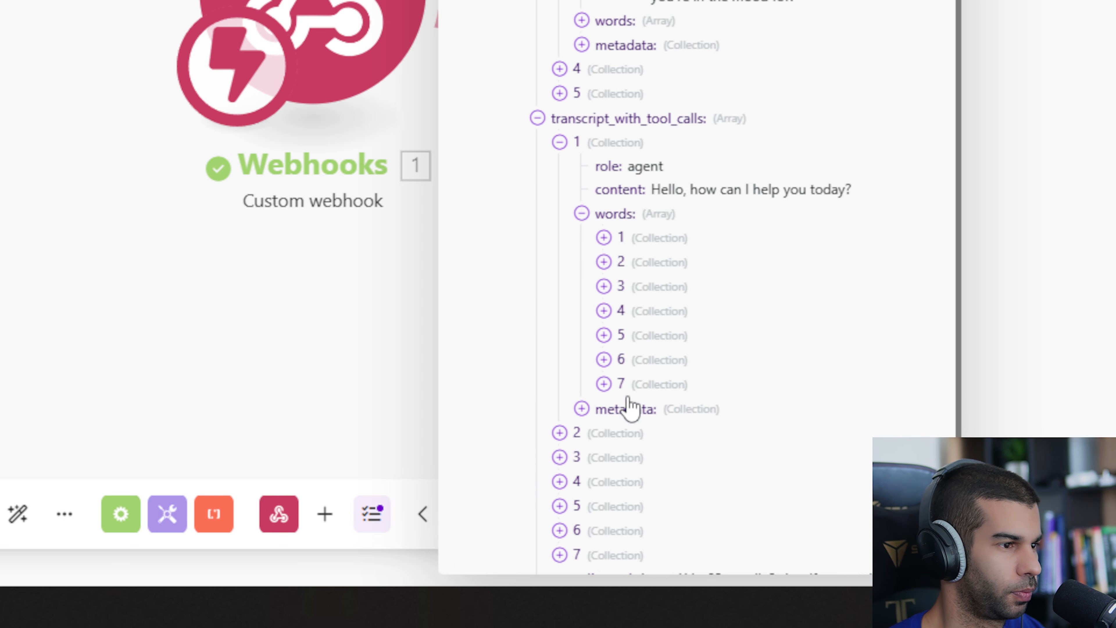
left_click(630, 410)
scroll(628, 314, "down", 7)
left_click(591, 168)
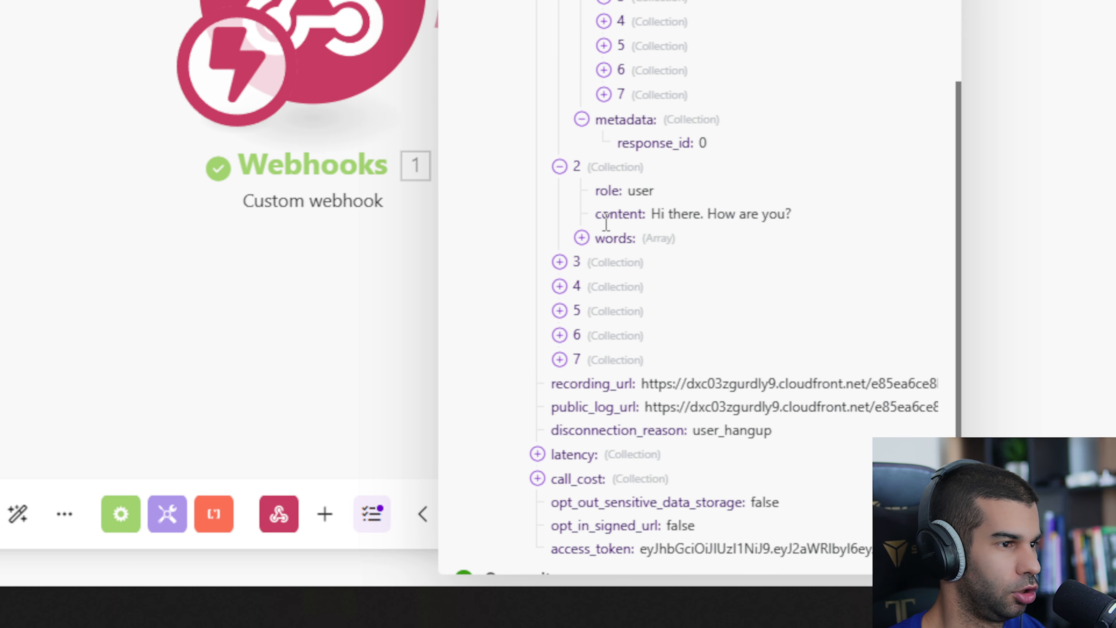
left_click(592, 264)
scroll(594, 264, "down", 3)
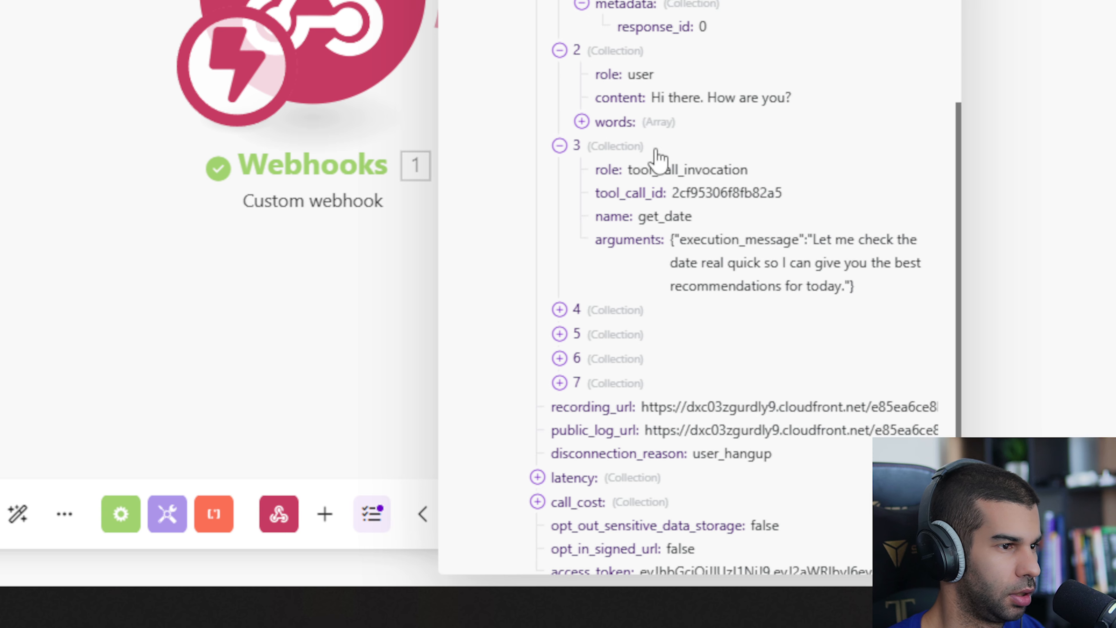
left_click_drag(741, 240, 800, 279)
left_click(560, 310)
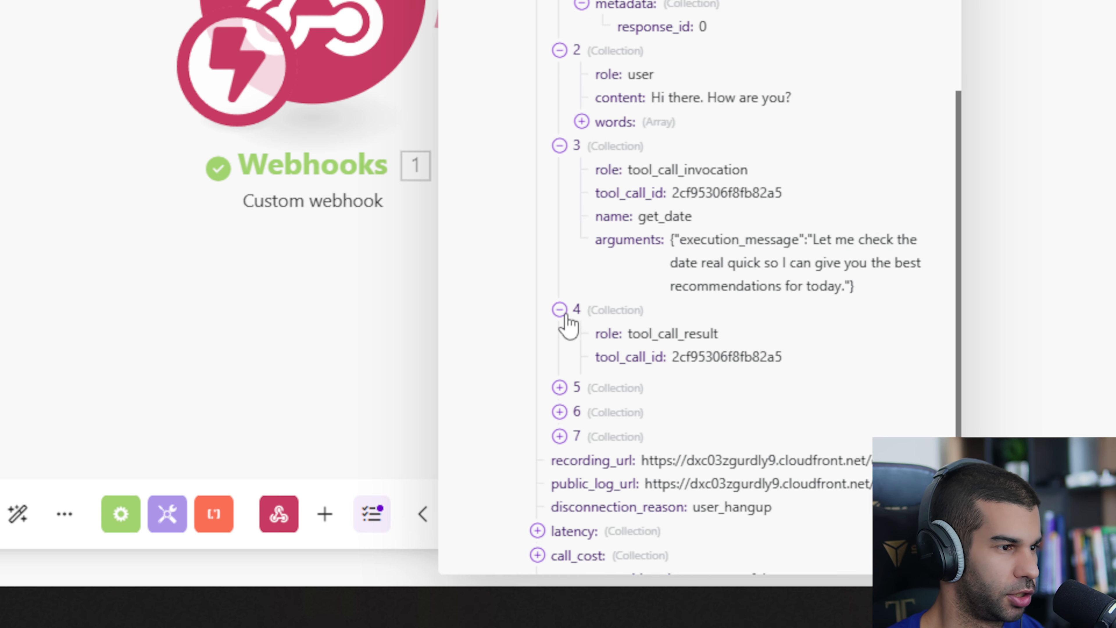
double_click(657, 379)
scroll(593, 317, "down", 3)
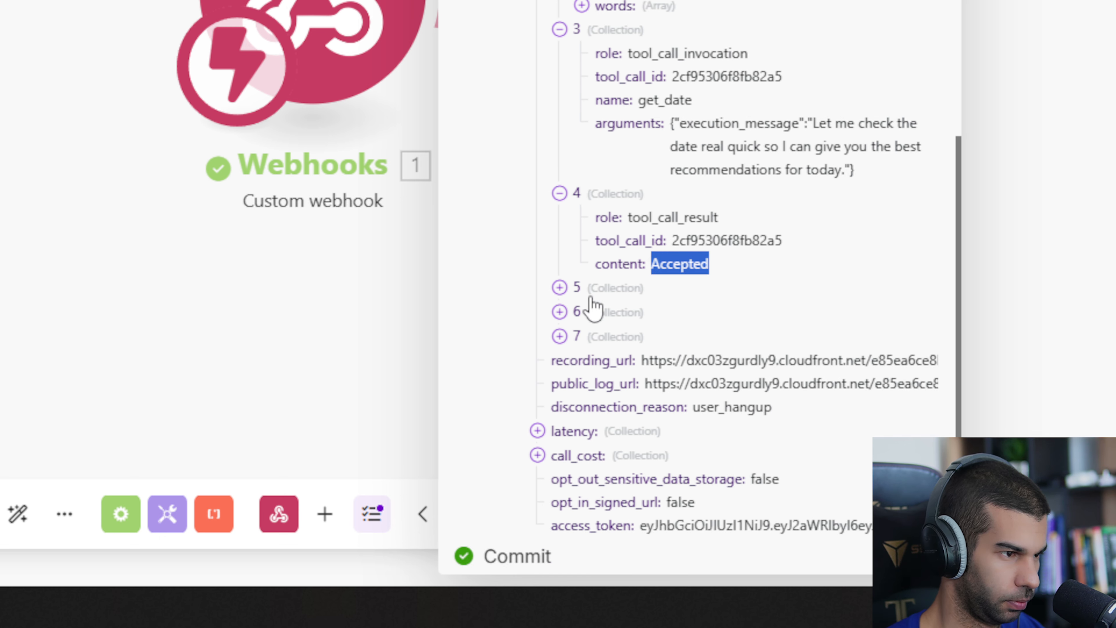
left_click(562, 288)
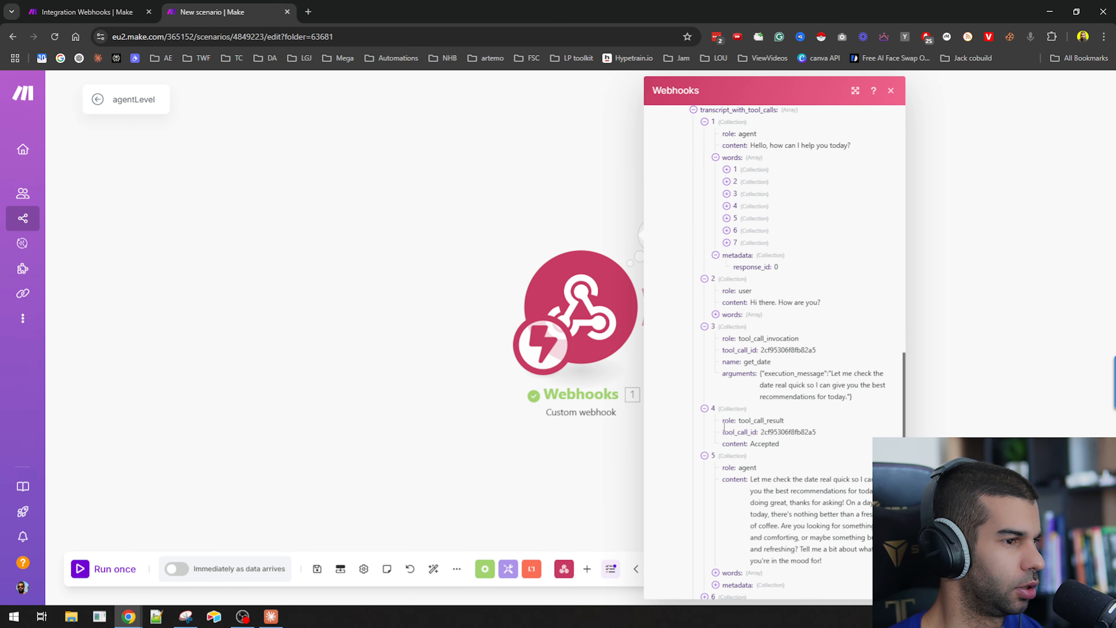
Restart the getDate scenario in Make, choosing to wait for new webhook data.
left_click(115, 134)
left_click_drag(555, 318, 438, 285)
left_click(125, 9)
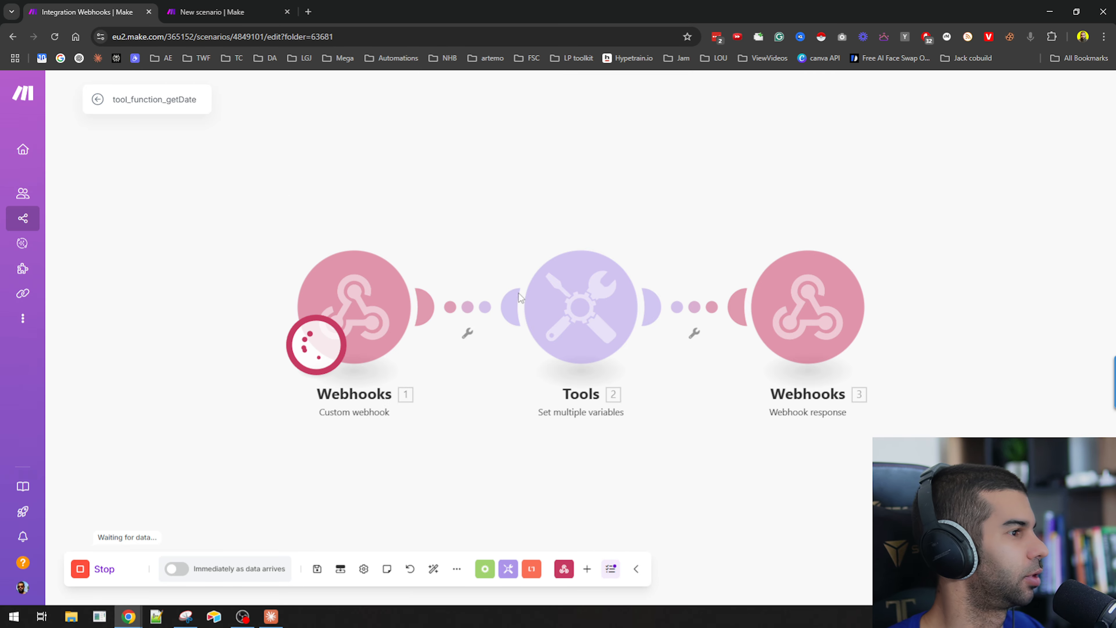
left_click(104, 570)
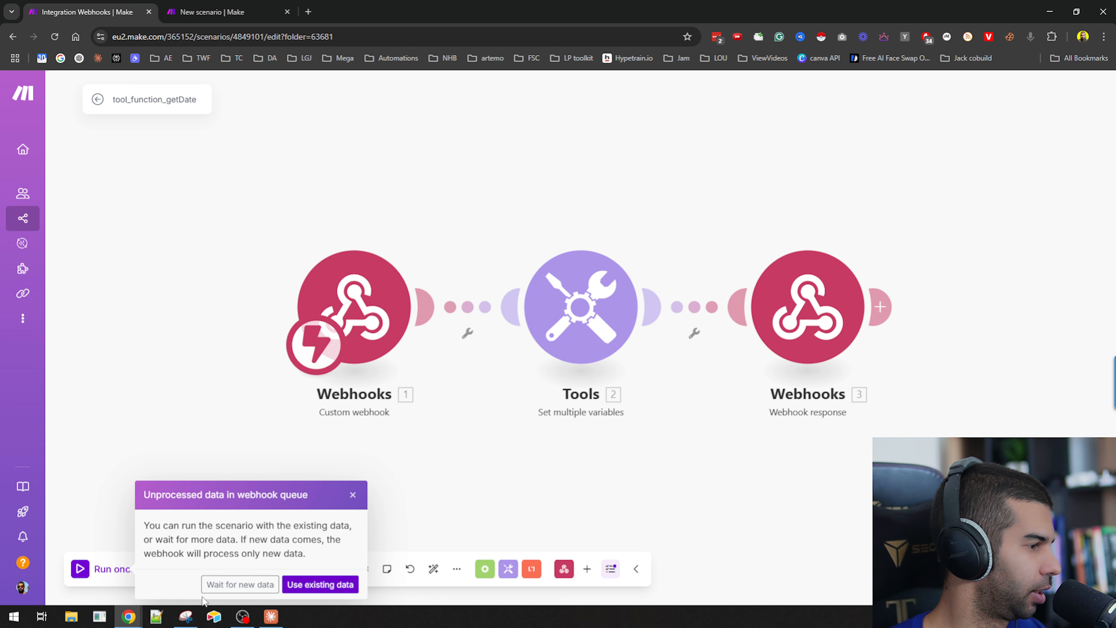
left_click(240, 584)
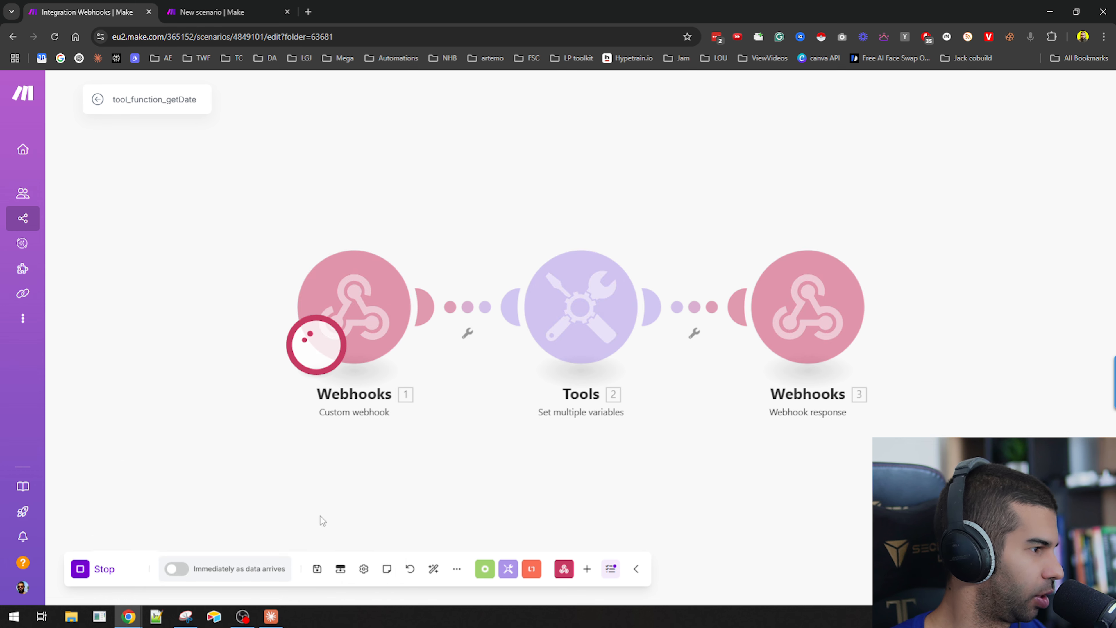
Rename the new Airtable base to "Retell transcriptions".
key("ctrl+Tab")
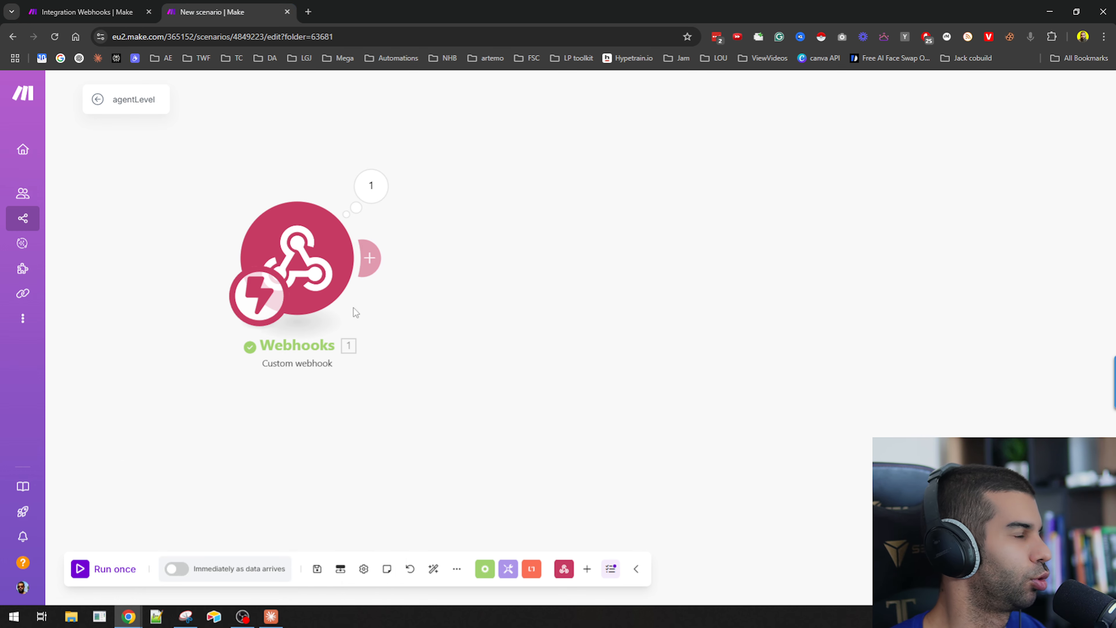
left_click(215, 617)
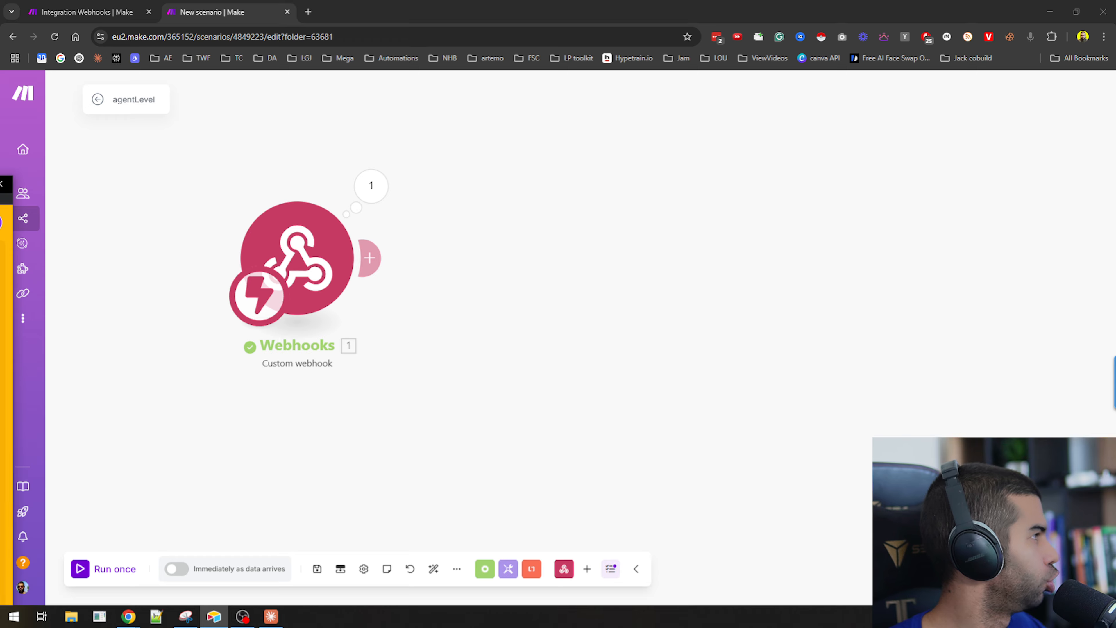
left_click_drag(0, 184, 854, 0)
left_click_drag(314, 7, 640, 238)
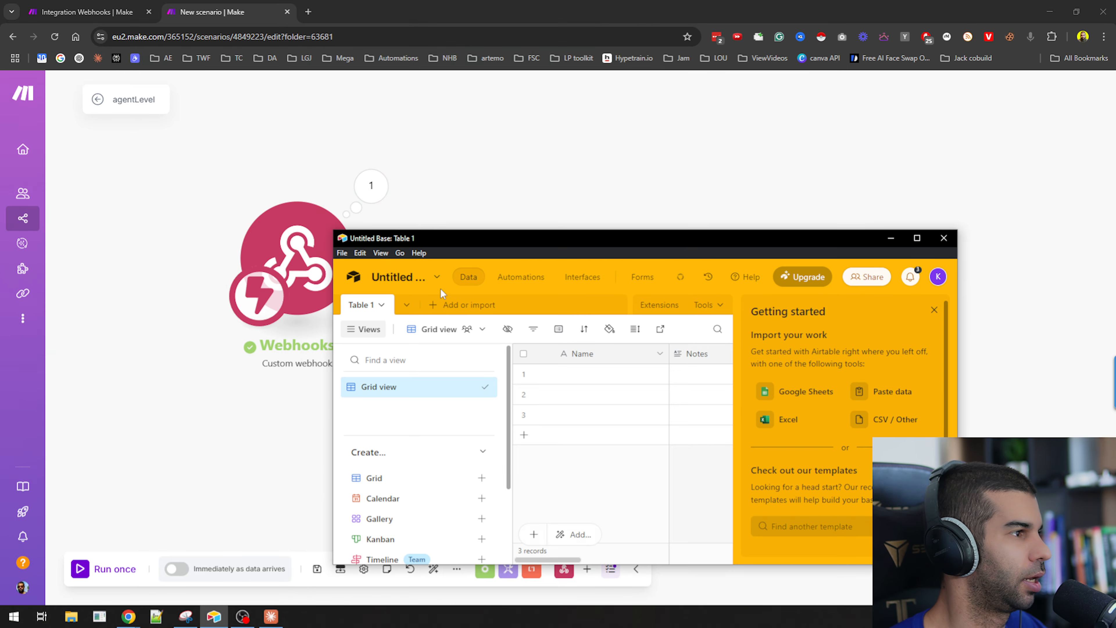
left_click(398, 277)
type("Re")
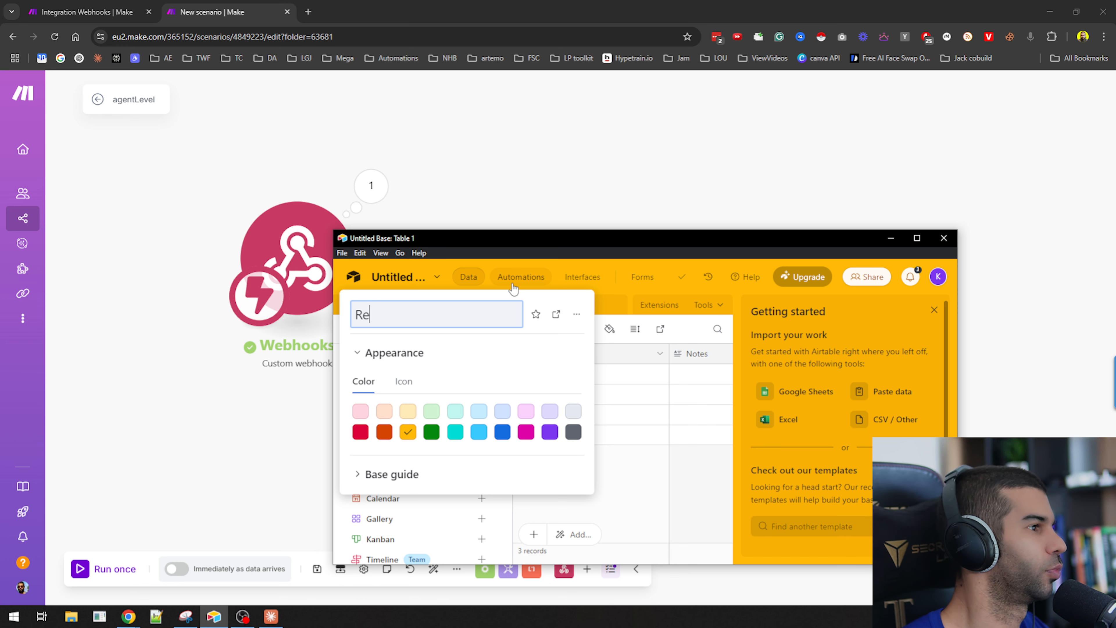
type("tell transcriptions")
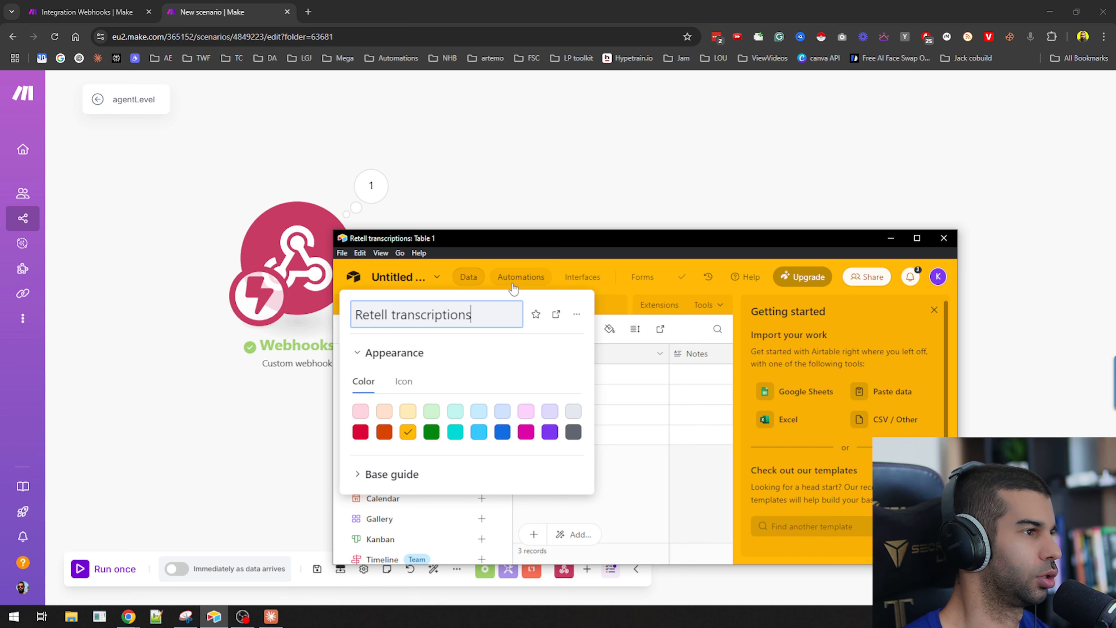
key("Return")
Open the agentLevel webhook's output, expand the call collection and copy the start_timestamp value.
left_click(394, 155)
left_click(371, 185)
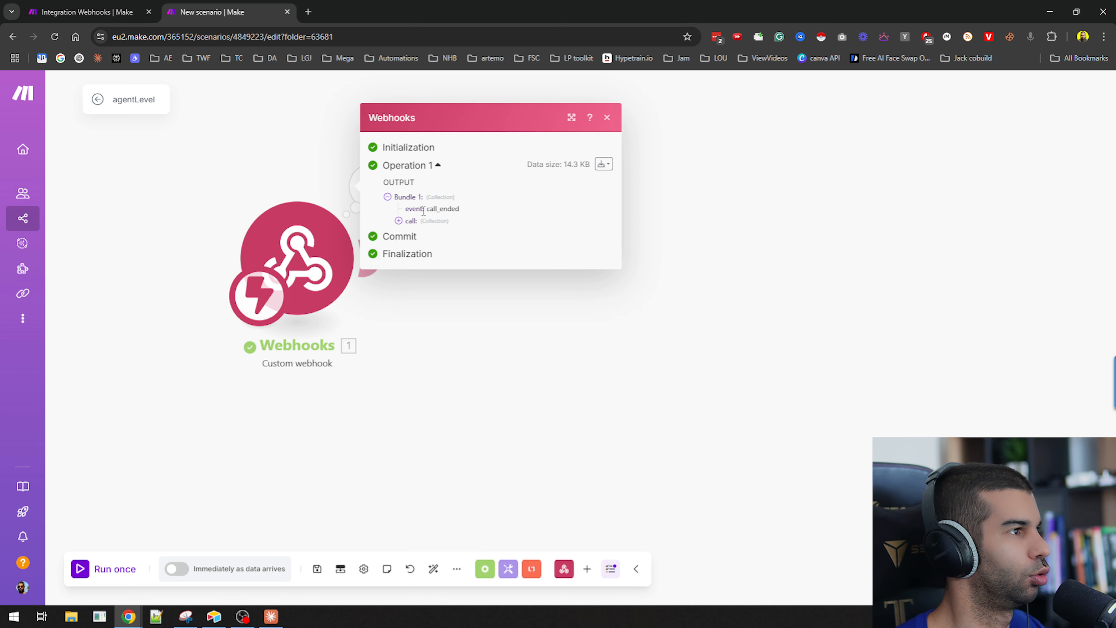
left_click(415, 220)
left_click_drag(449, 205, 523, 206)
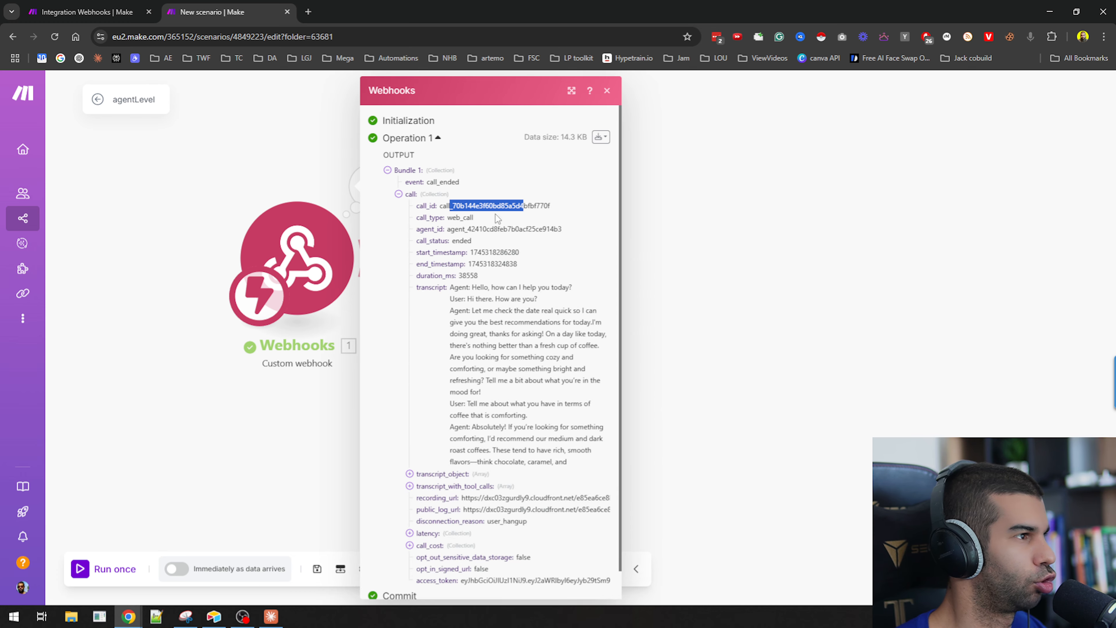
mouse_move(455, 229)
left_mouse_down()
mouse_move(510, 229)
mouse_move(459, 241)
left_mouse_up()
double_click(481, 252)
key("ctrl+c")
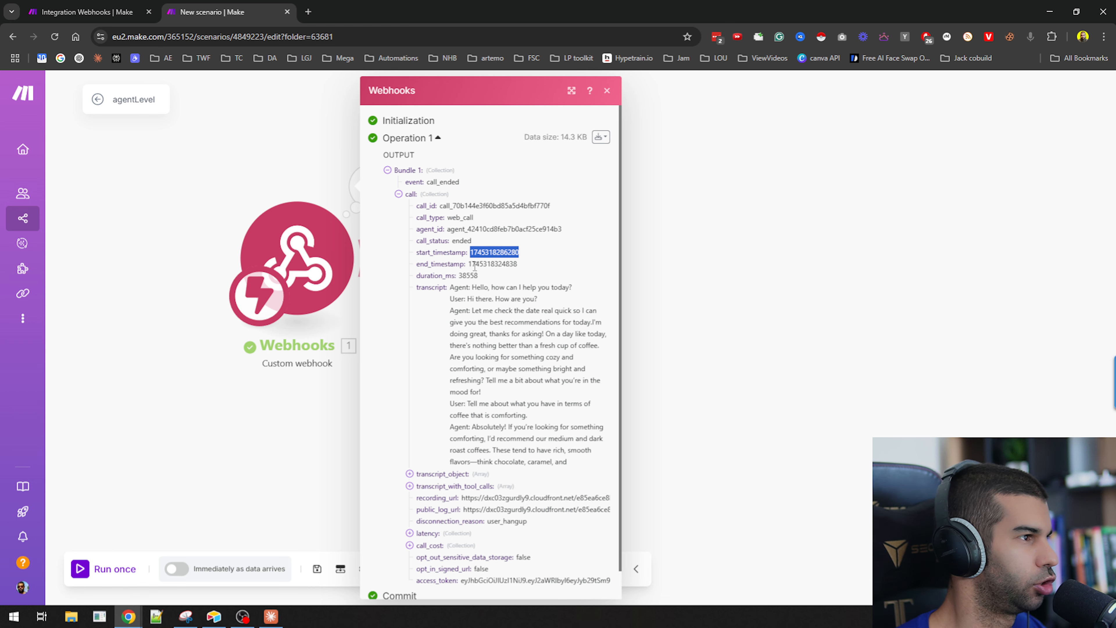
Open chat.openai.com in a new tab and ask what format the pasted timestamp is in.
key("ctrl+t")
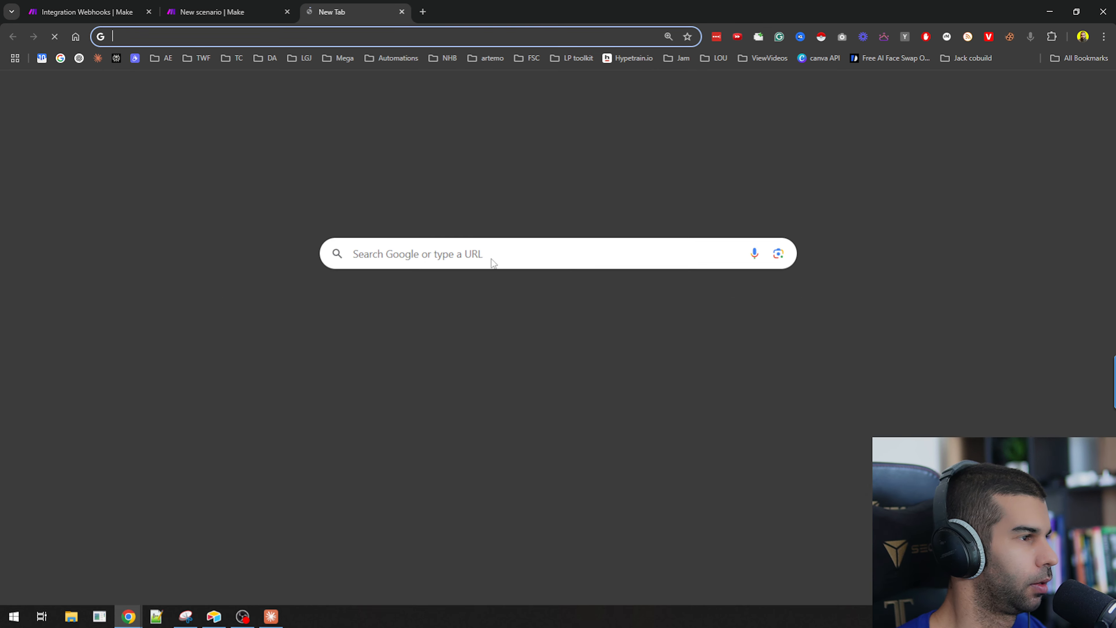
type("chat.openai.com")
key("Return")
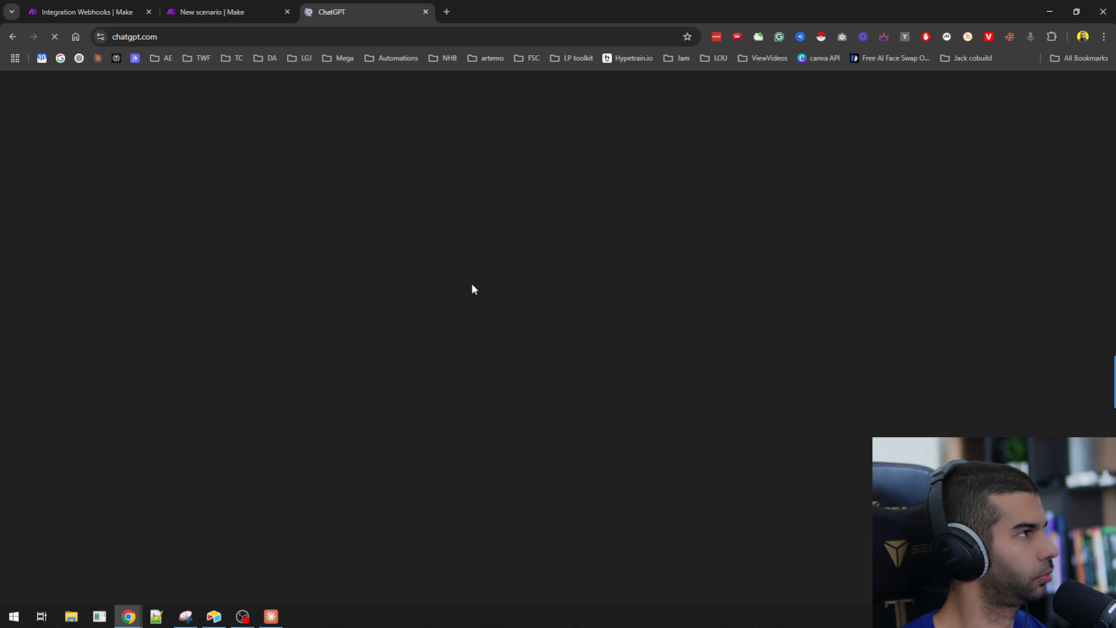
type("wo")
key("BackSpace")
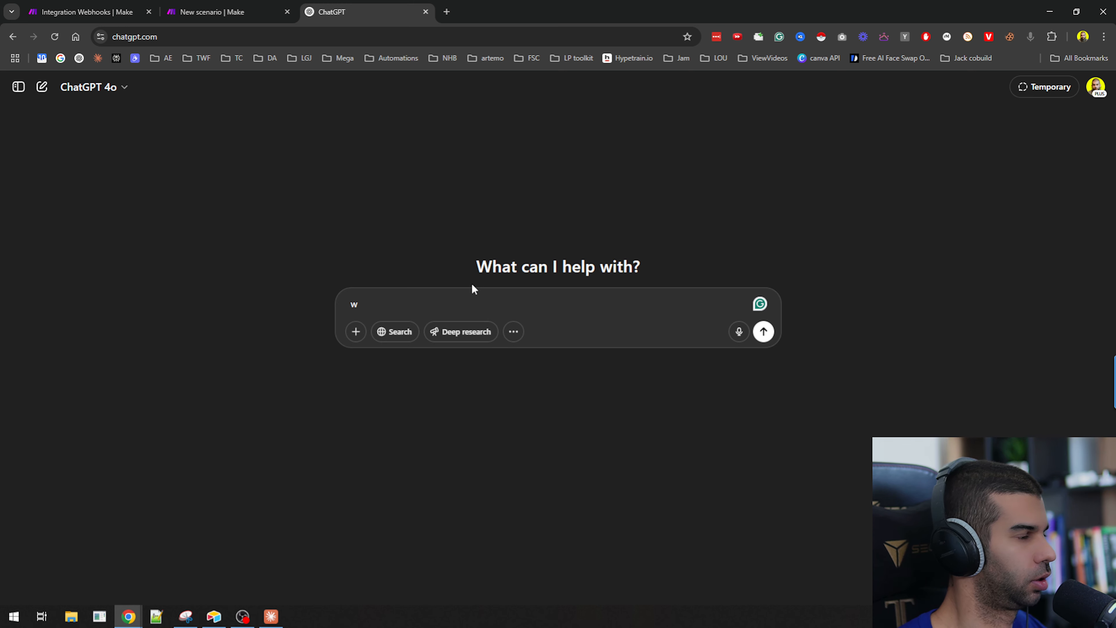
type("hat time is this")
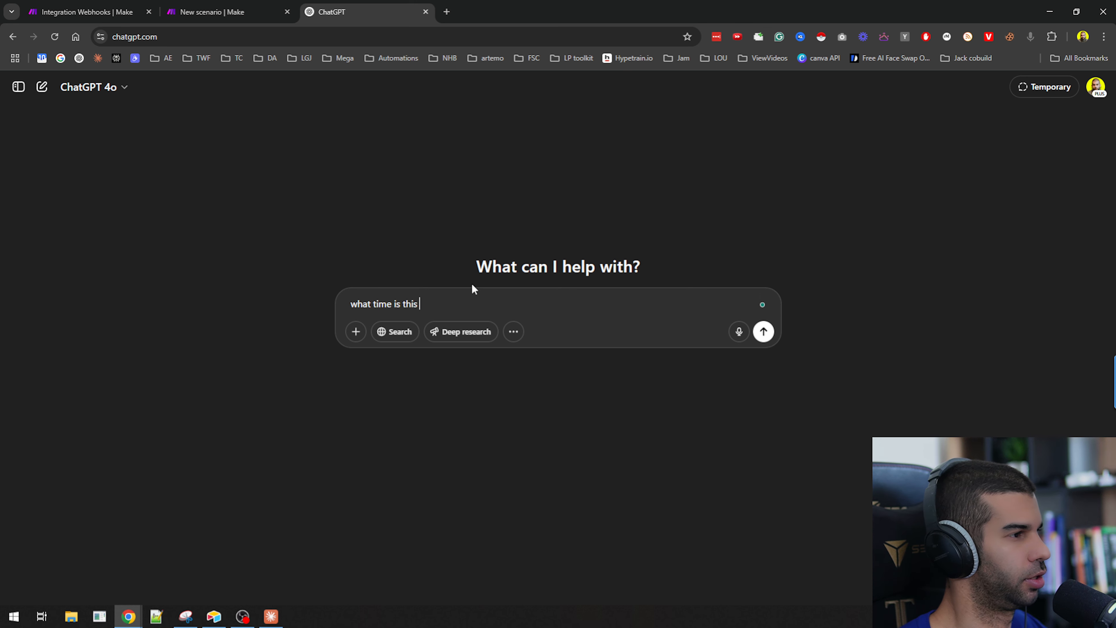
key("BackSpace")
key("BackSpace")
key("BackSpace")
key("BackSpace")
key("BackSpace")
key("BackSpace")
key("BackSpace")
key("BackSpace")
key("BackSpace")
key("BackSpace")
key("BackSpace")
key("BackSpace")
key("BackSpace")
type("format is this time")
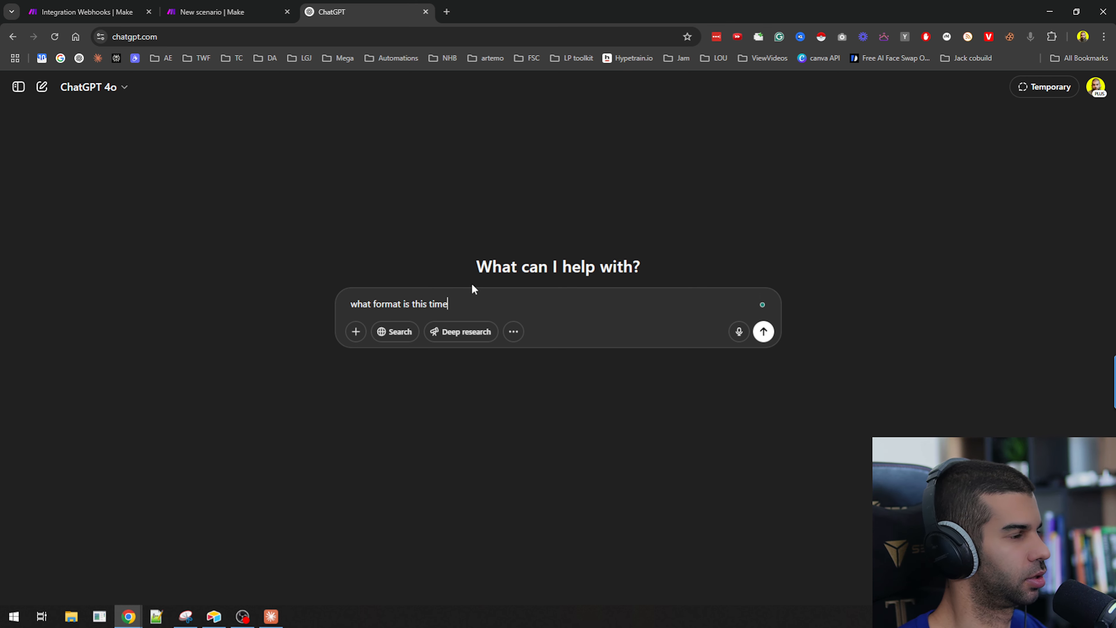
type(" in")
key("shift+Return")
key("shift+Return")
key("ctrl+v")
key("Return")
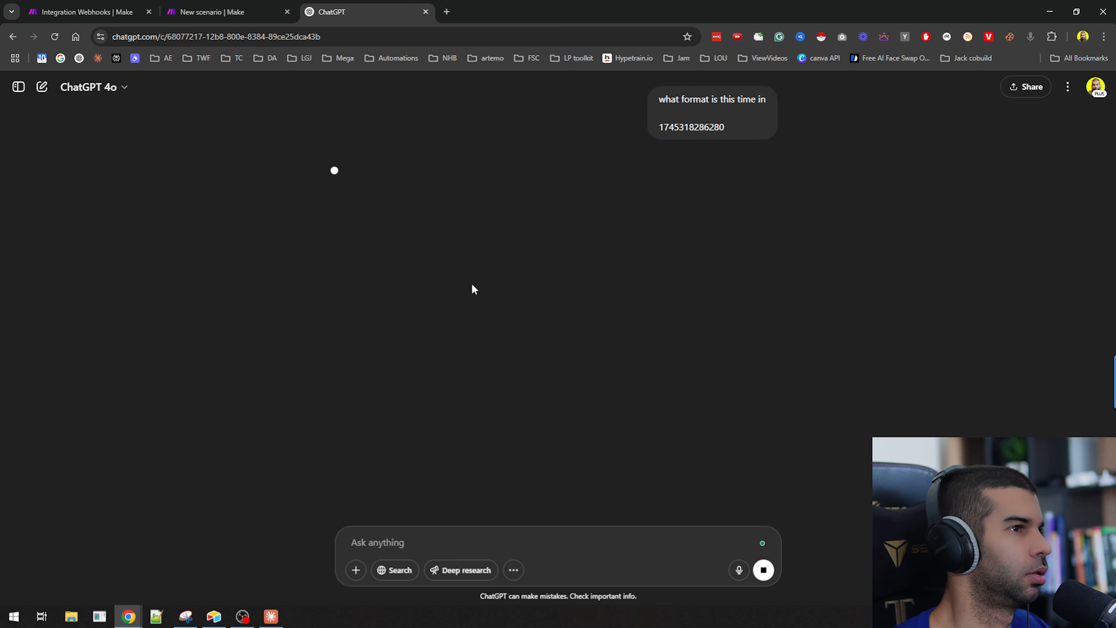
Ask ChatGPT how to convert the timestamp into a readable format in make.com.
left_click_drag(488, 173, 586, 173)
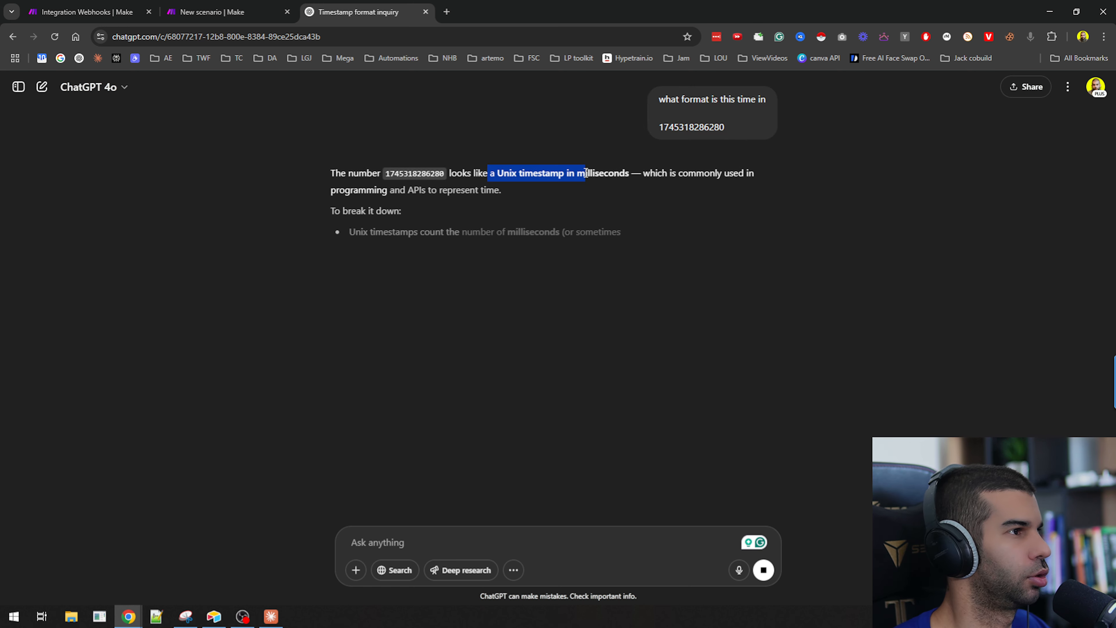
left_click(581, 178)
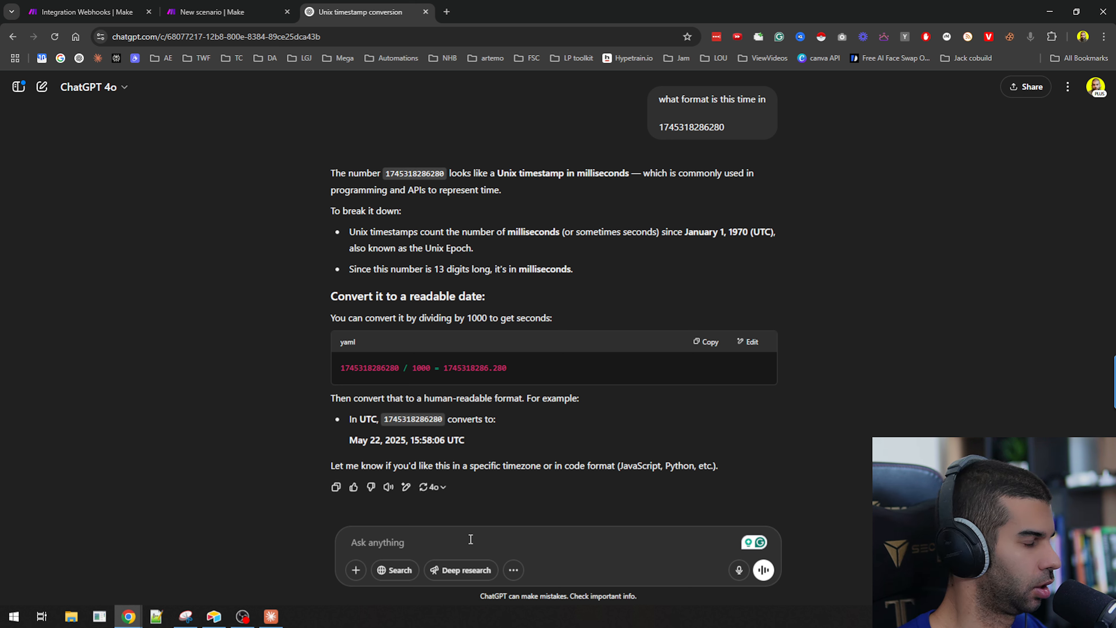
type("how do i convert this into a readable")
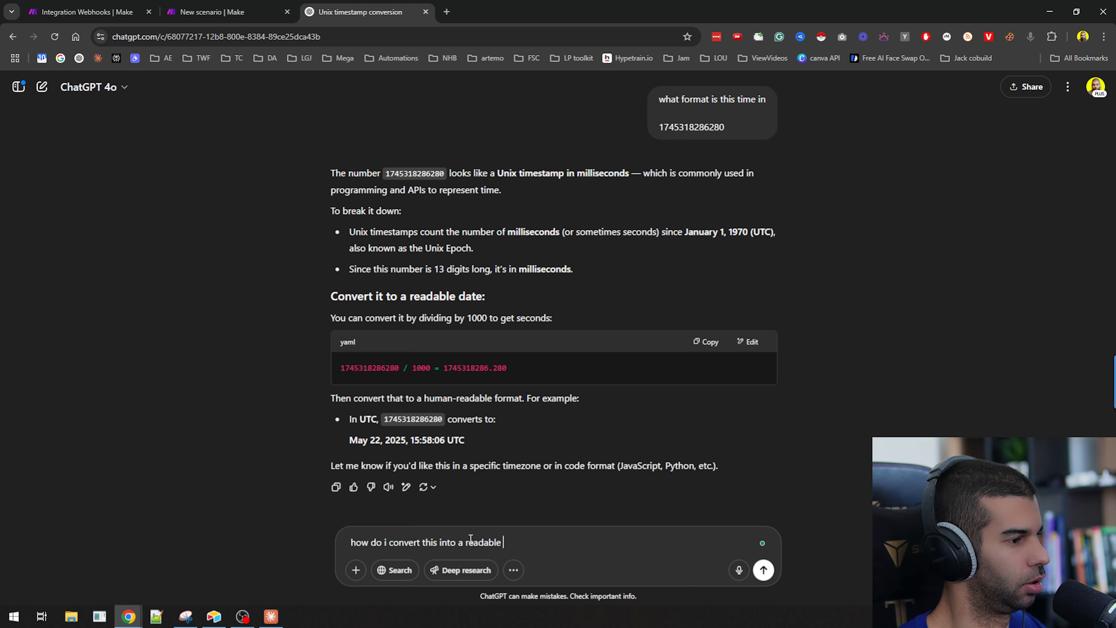
type("com")
key("Return")
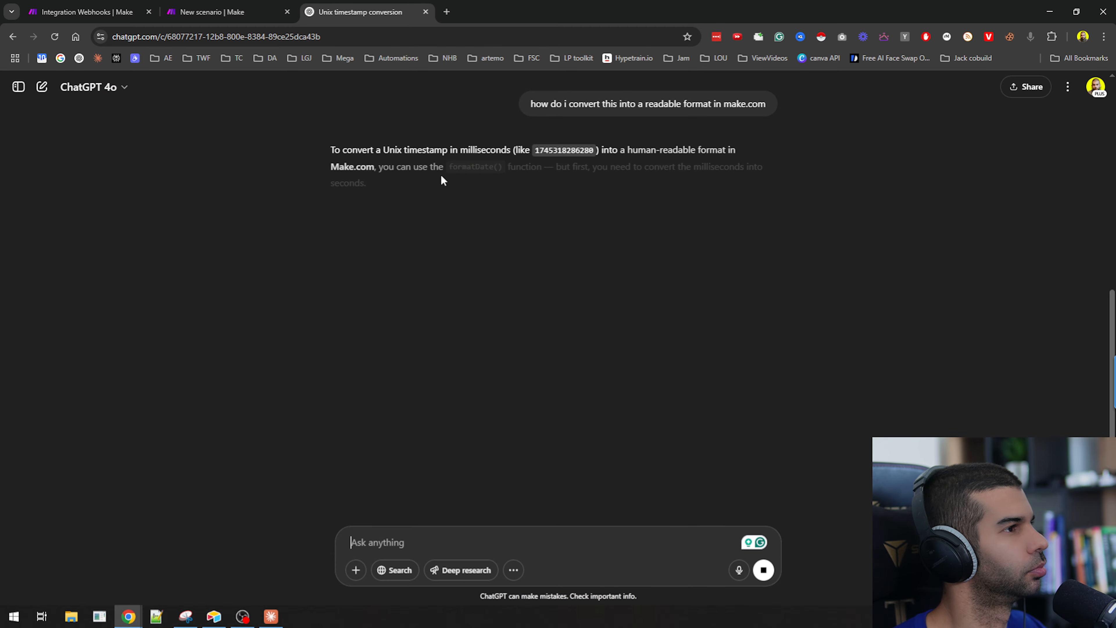
Read through ChatGPT's formatDate and div conversion instructions.
left_click_drag(458, 168, 517, 168)
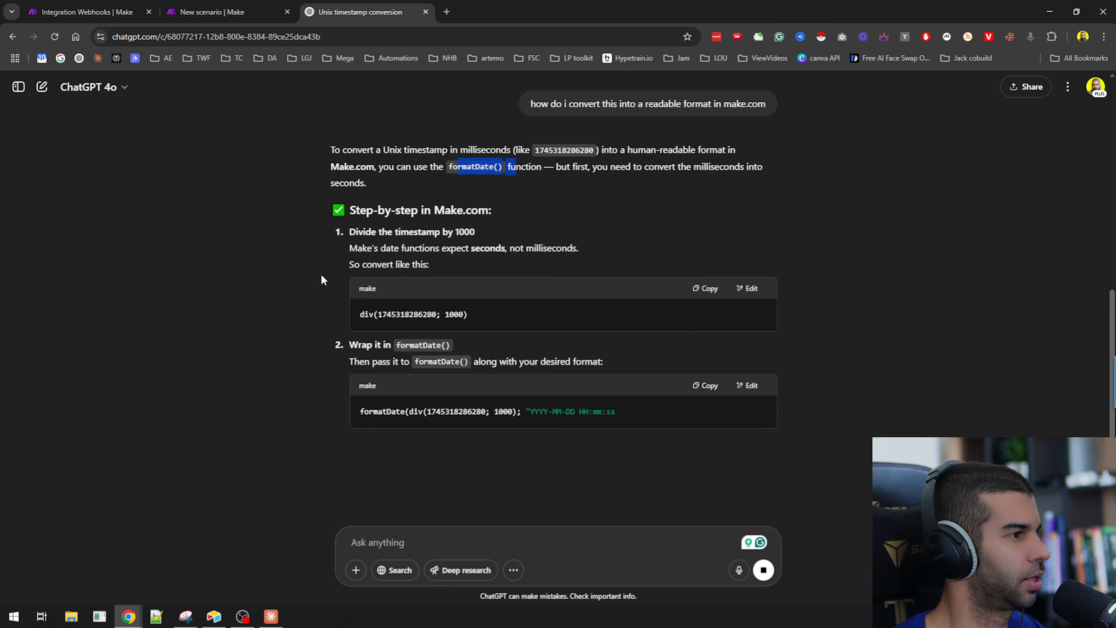
left_click_drag(359, 232, 459, 233)
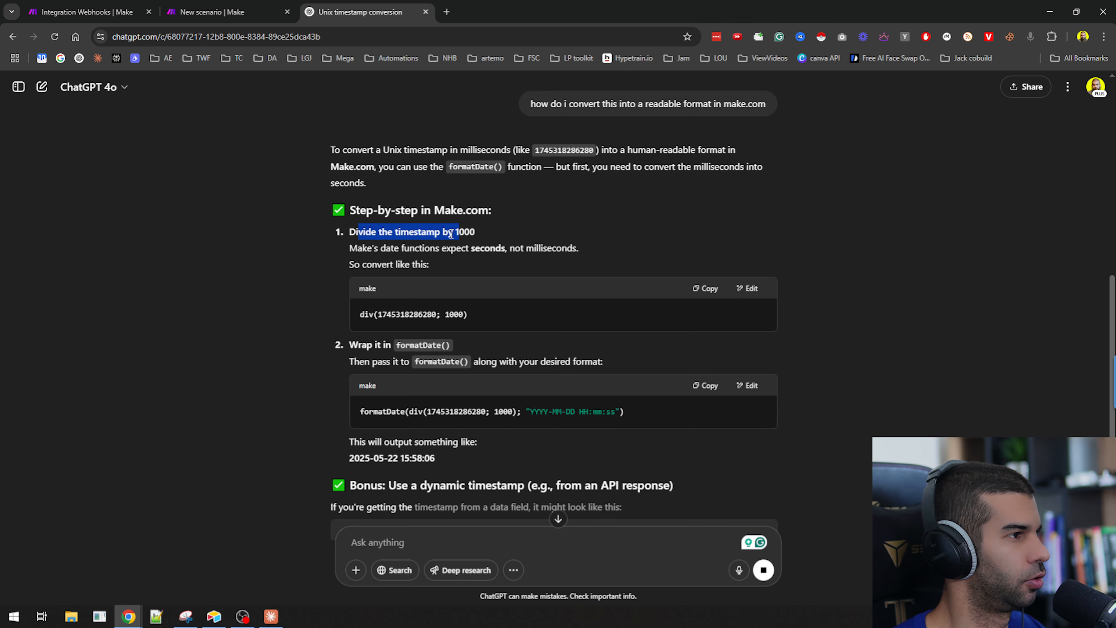
left_click(451, 234)
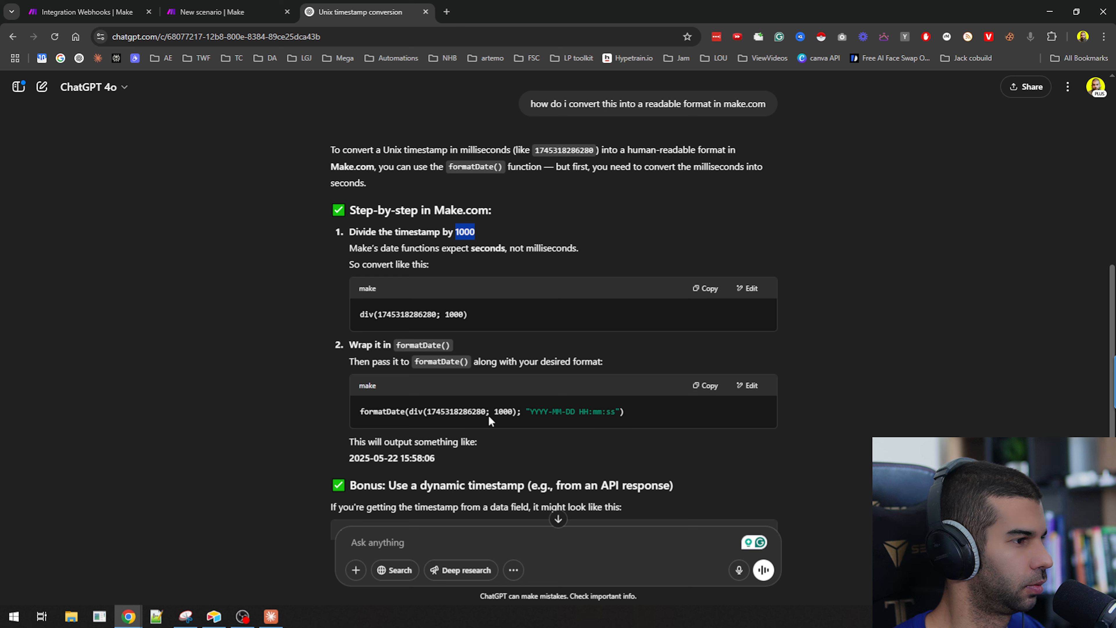
left_click_drag(398, 412, 615, 412)
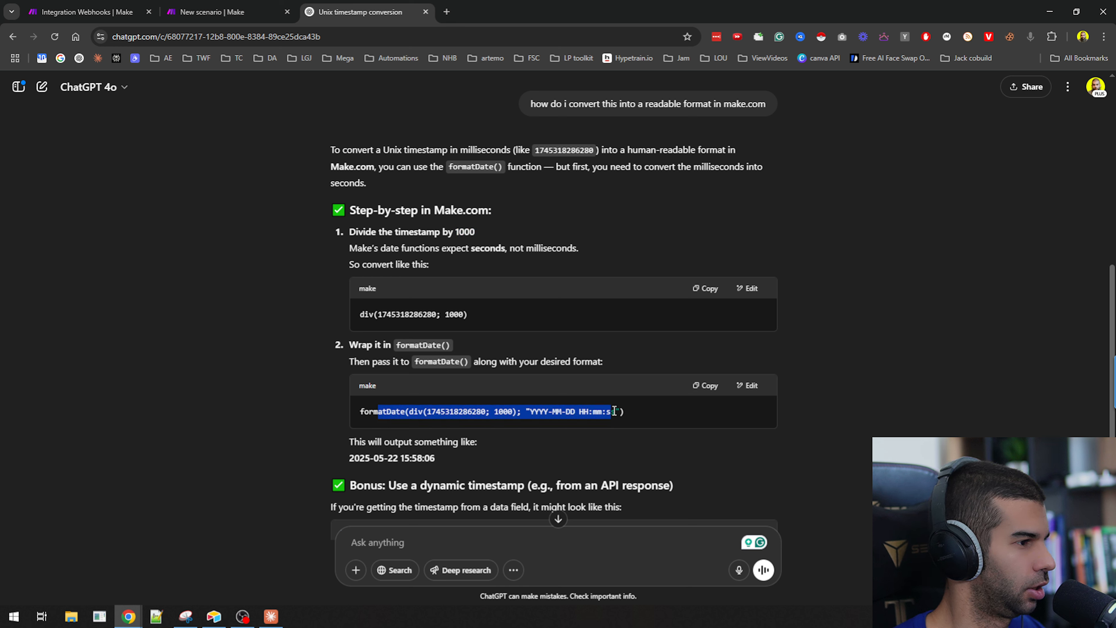
triple_click(541, 412)
Return to the agentLevel scenario and add an Airtable Create a Record module after the webhook.
left_click(247, 12)
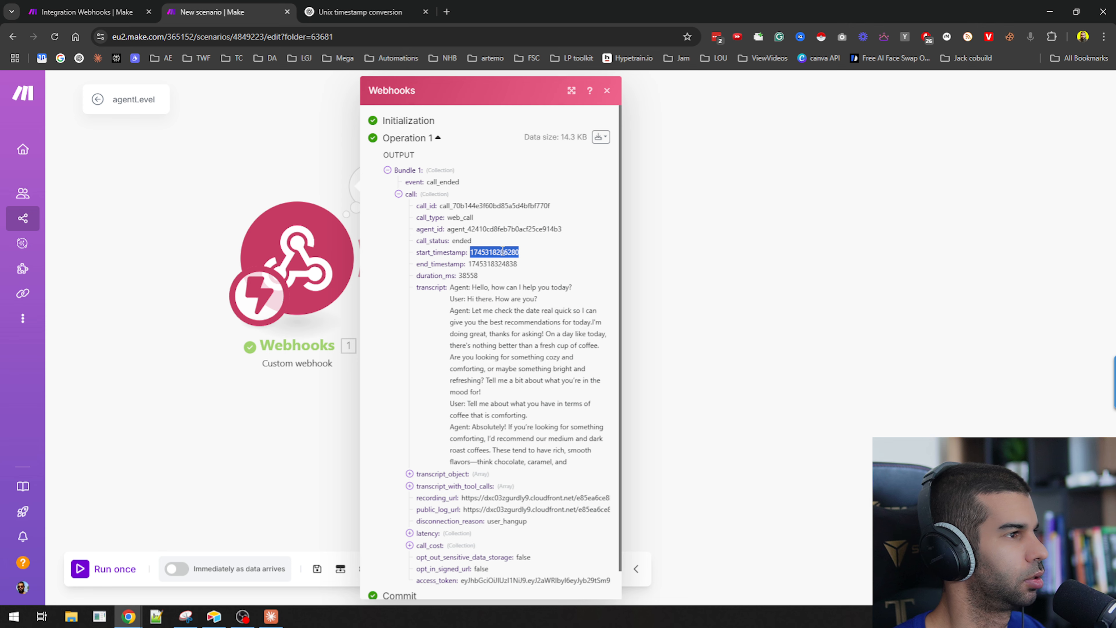
left_click(694, 286)
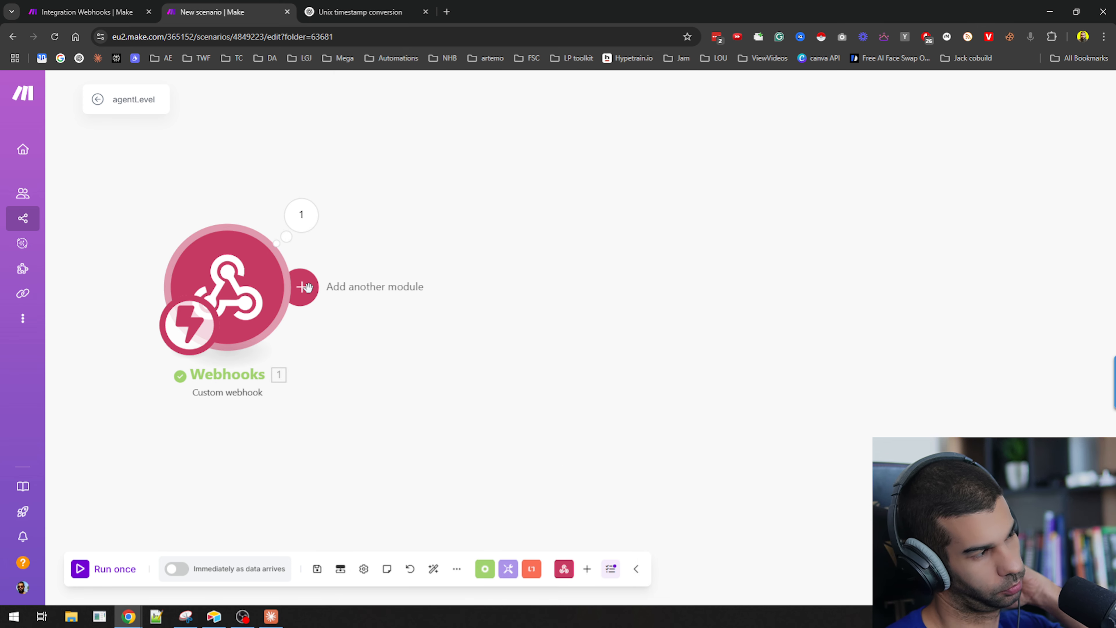
left_click(307, 287)
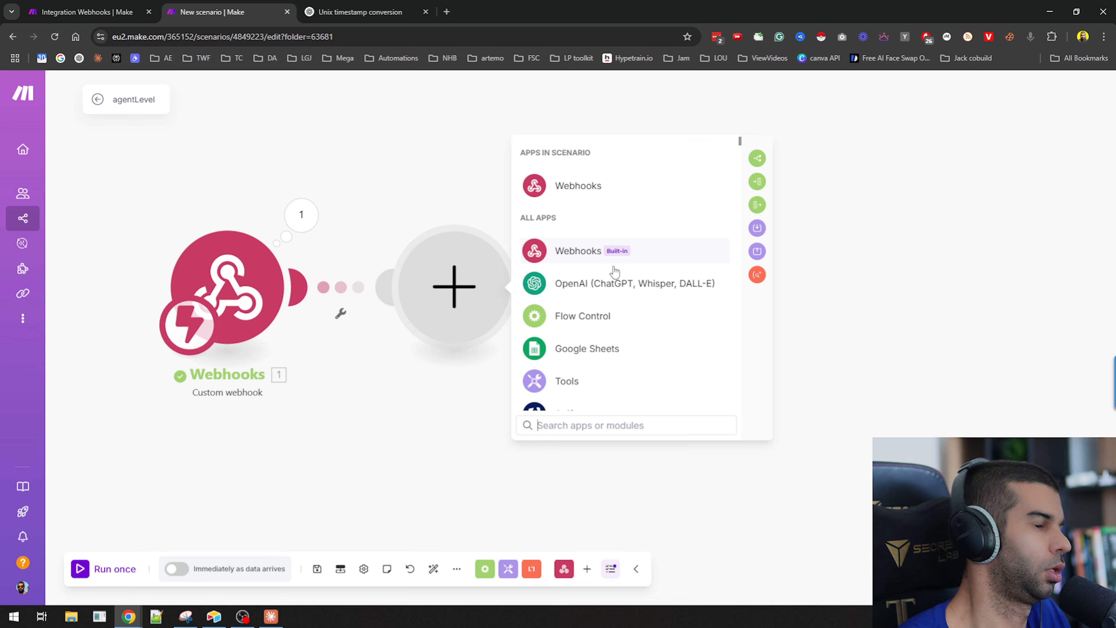
type("aitr")
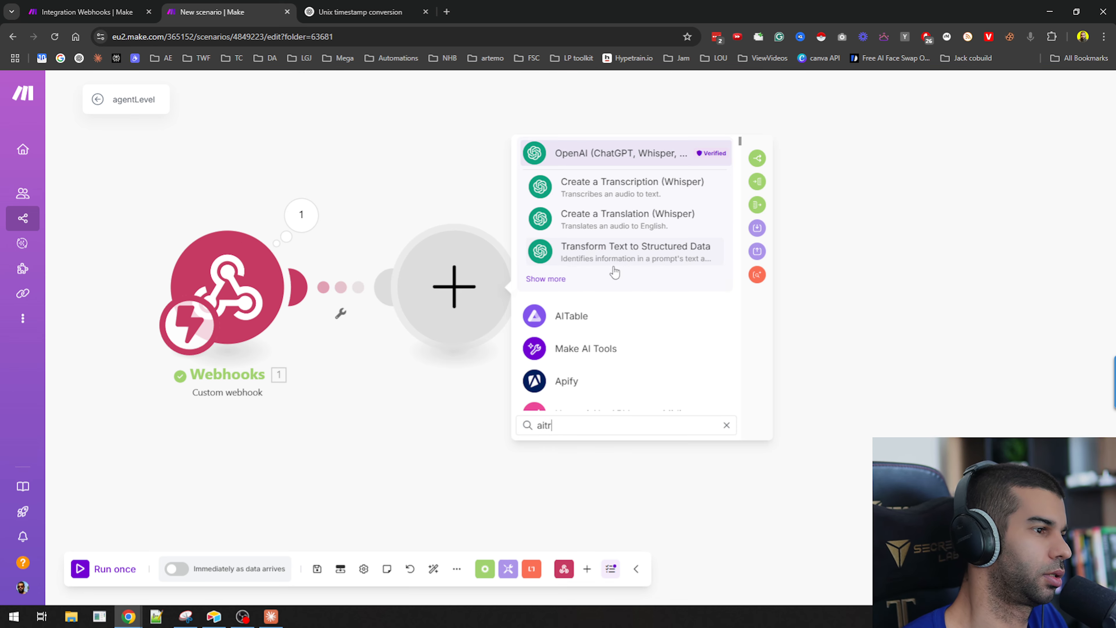
key("BackSpace")
type("rtable")
left_click(598, 252)
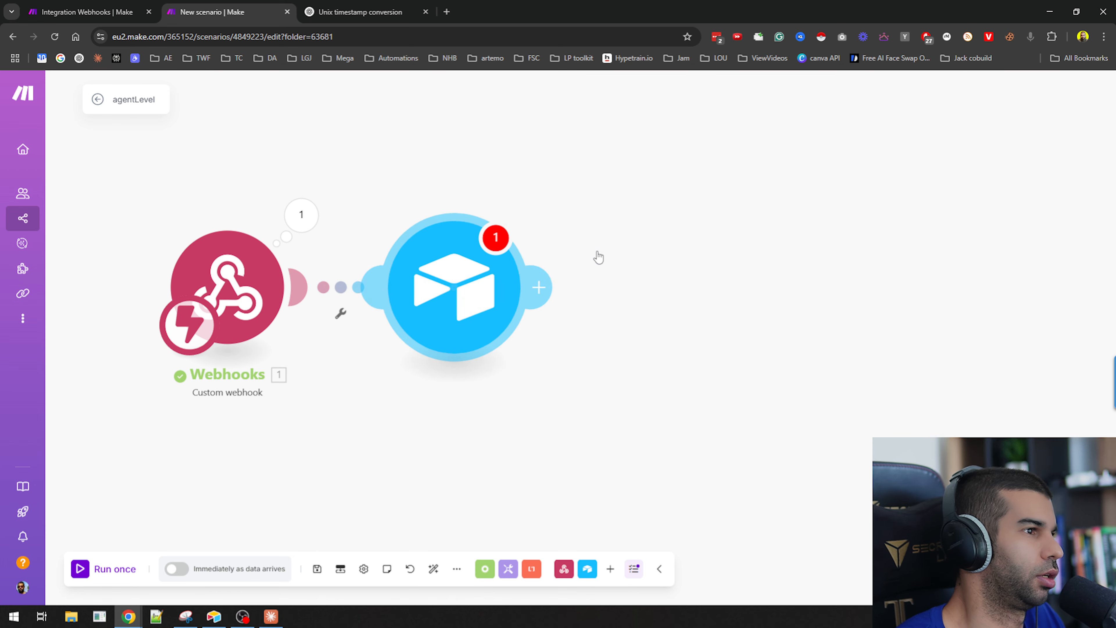
Set the Airtable module's base to Retell transcriptions and its table to Table 1.
key("alt+Tab")
left_click(413, 278)
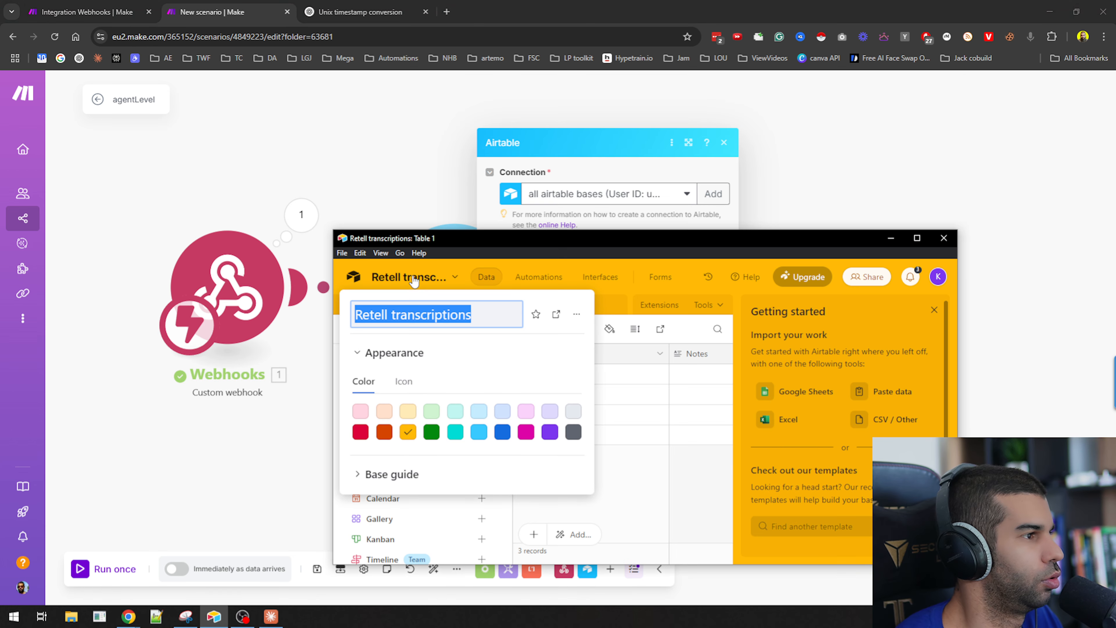
key("ctrl+c")
key("alt+Tab")
left_click(575, 268)
key("ctrl+v")
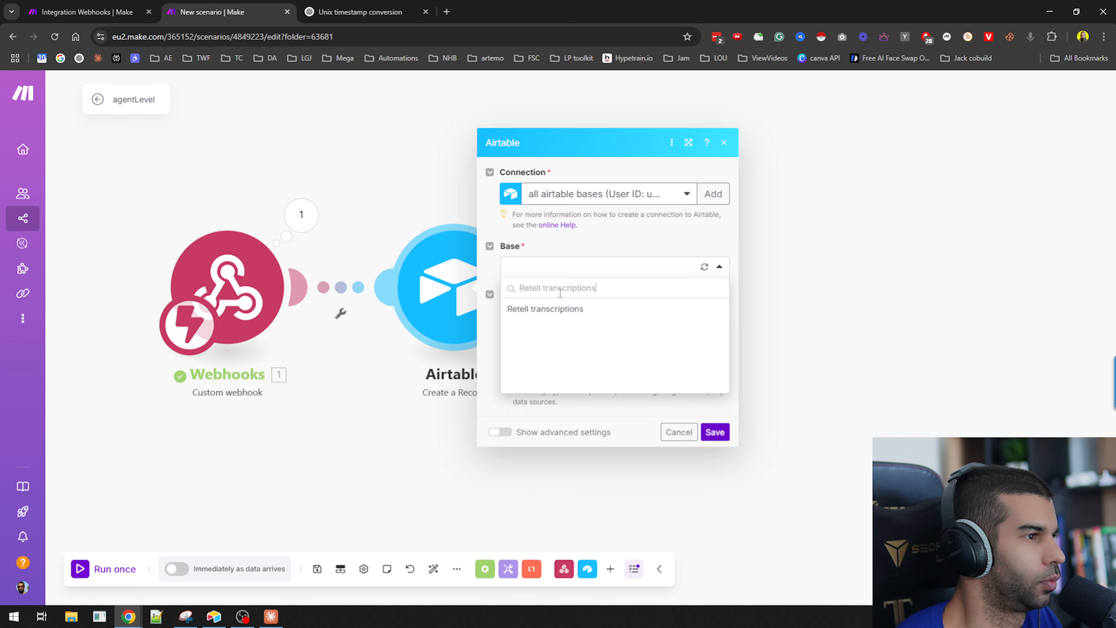
left_click(584, 308)
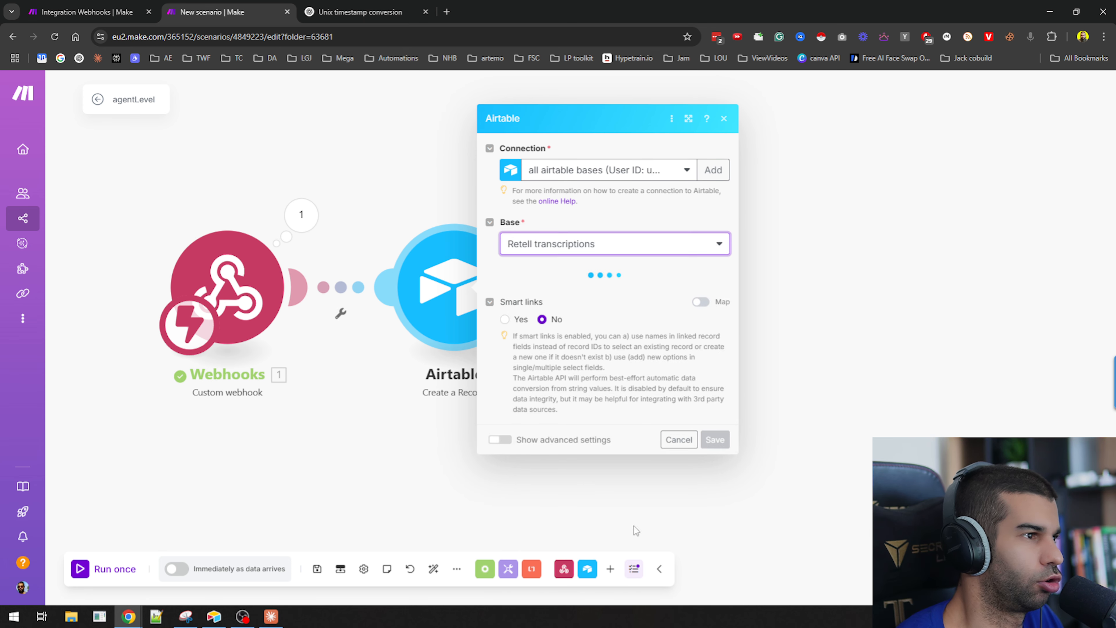
left_click(550, 293)
left_click(559, 316)
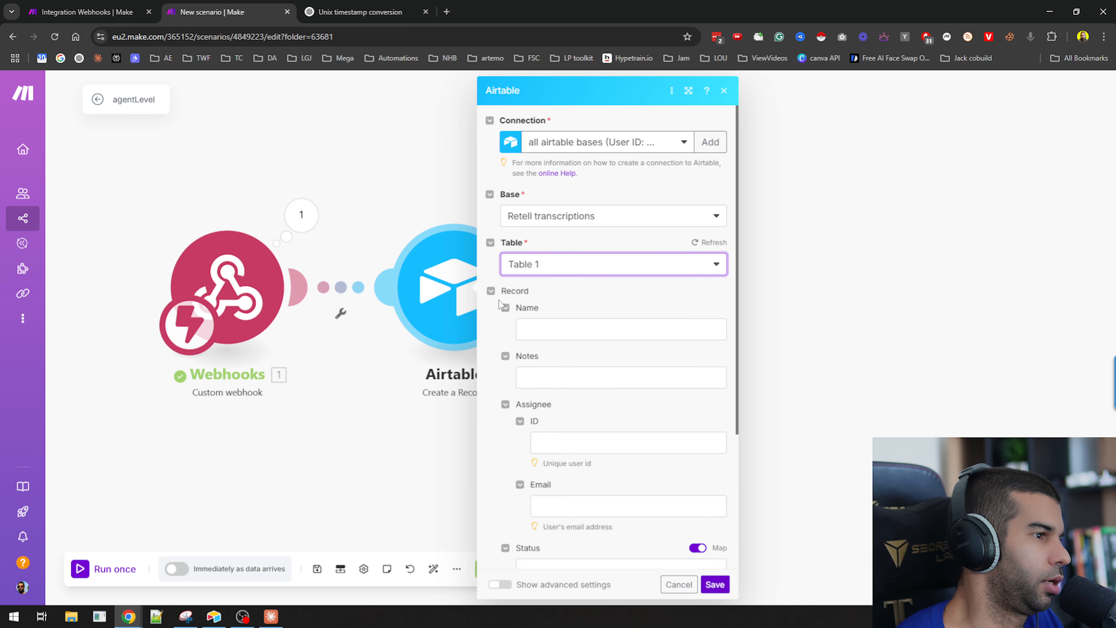
Open the webhook module's output bundle and review the call's timestamp fields.
left_click(301, 215)
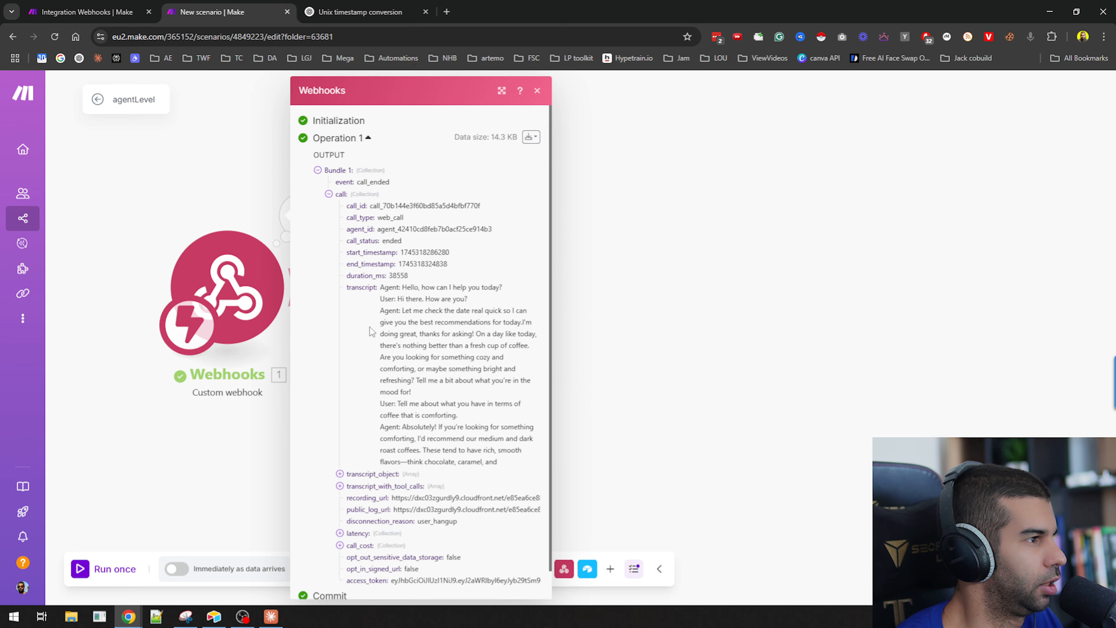
left_click_drag(347, 255, 455, 264)
key("alt+Tab")
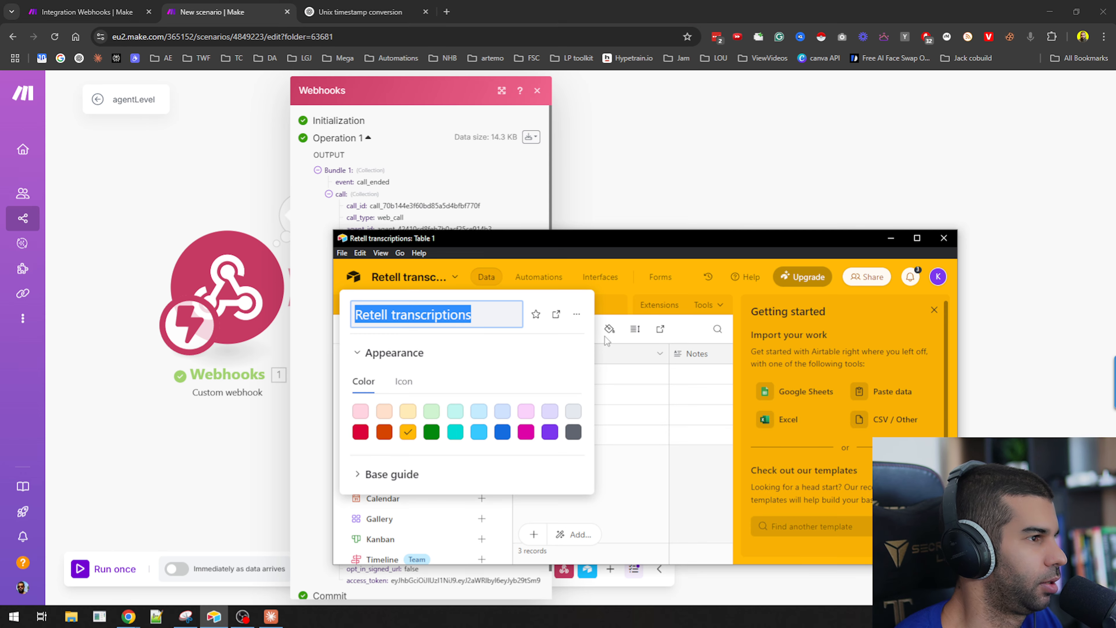
Delete the Notes, Assignee, Status and Attachments fields from Table 1 of the Retell transcriptions base.
left_click_drag(714, 244, 746, 18)
left_click(479, 273)
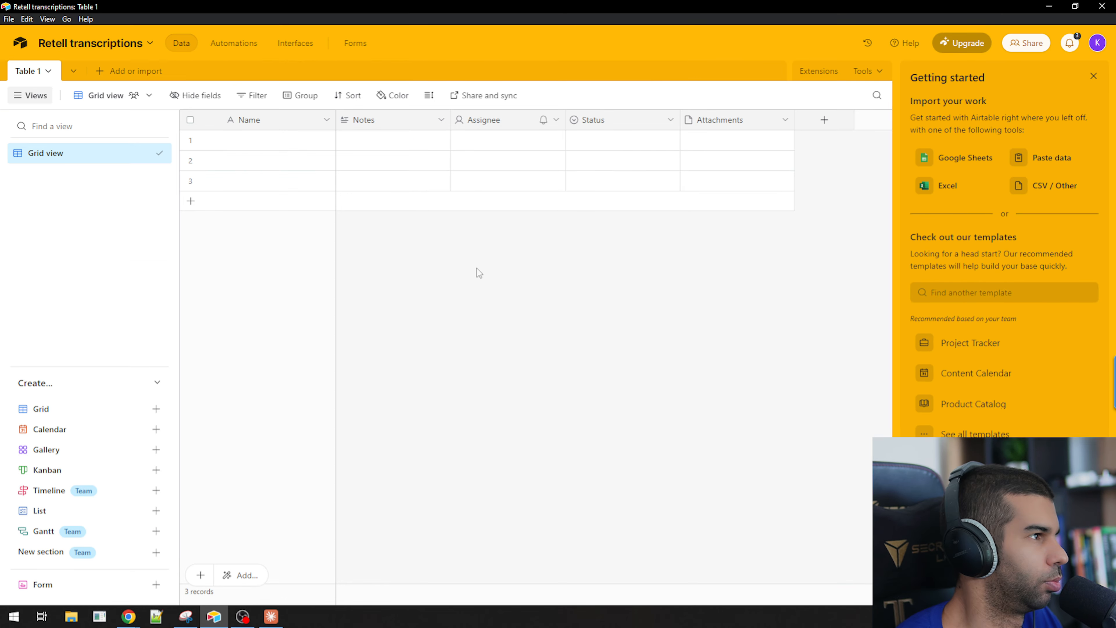
left_click(411, 123)
left_click(710, 124, "shift")
right_click(758, 119)
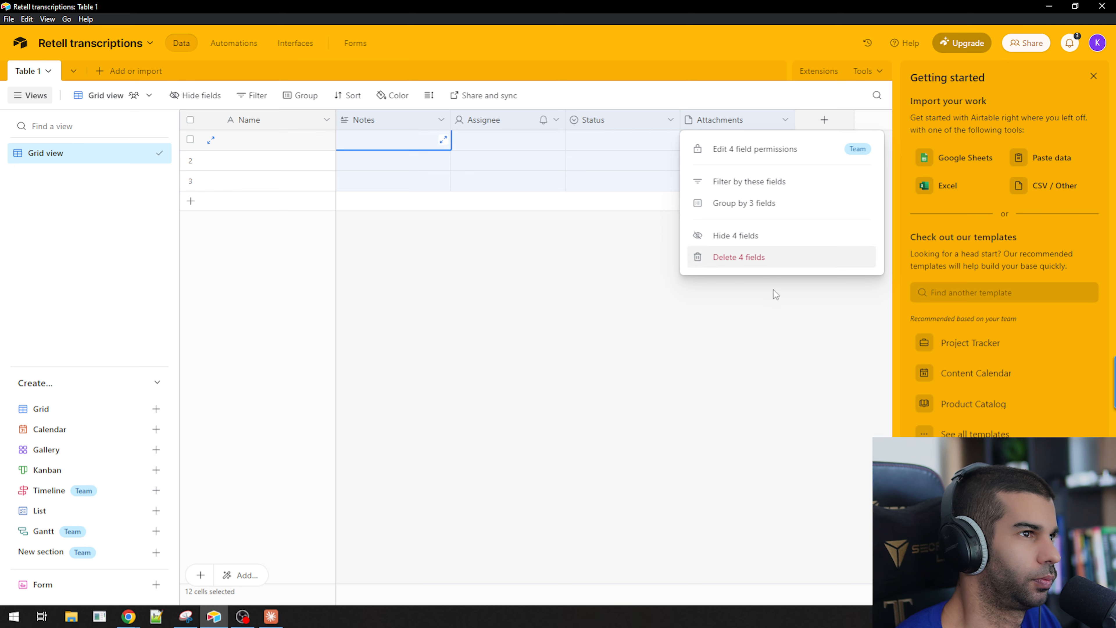
left_click(767, 259)
Turn the primary Name field into a Formula field named recordId with the formula RECORD_ID().
double_click(286, 122)
type("re")
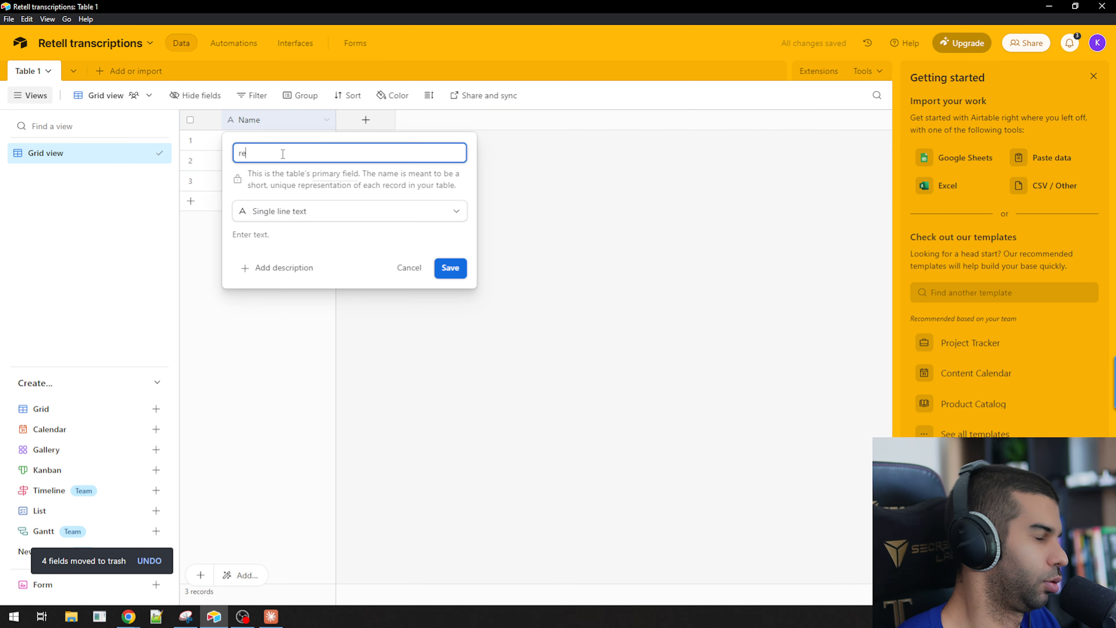
type("cordId")
left_click(312, 217)
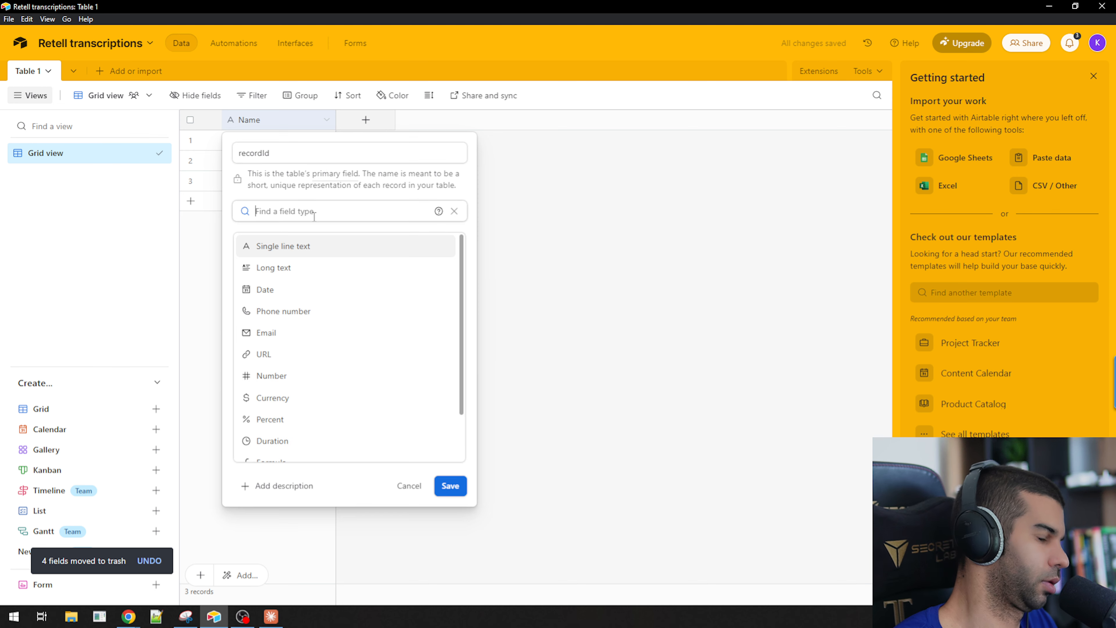
type("for")
key("Return")
left_click(261, 302)
type("RECORD_ID()")
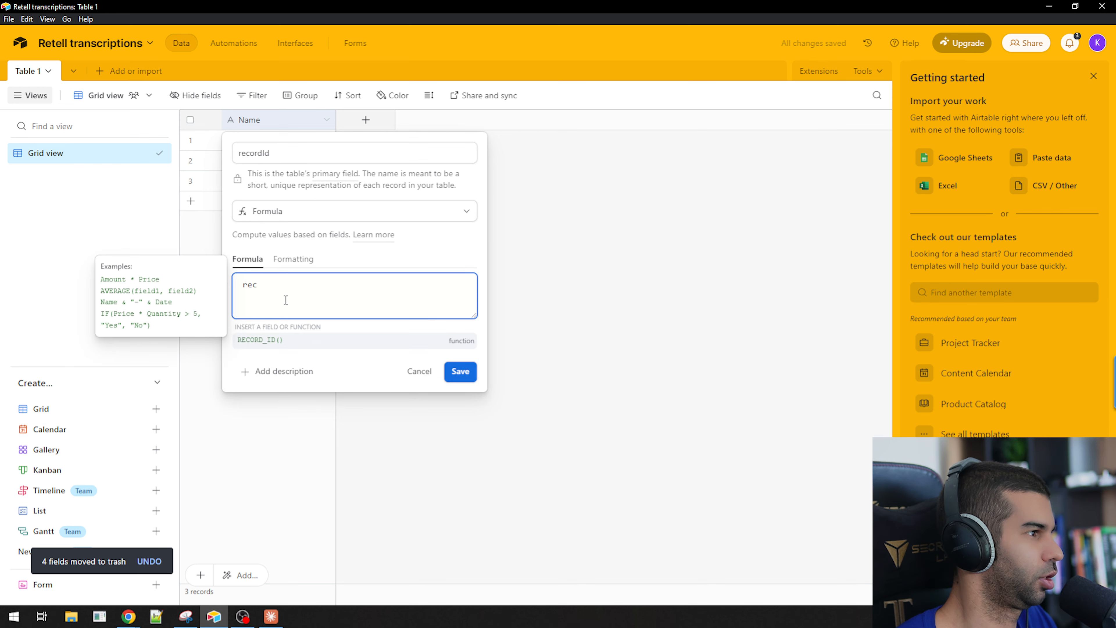
left_click(461, 364)
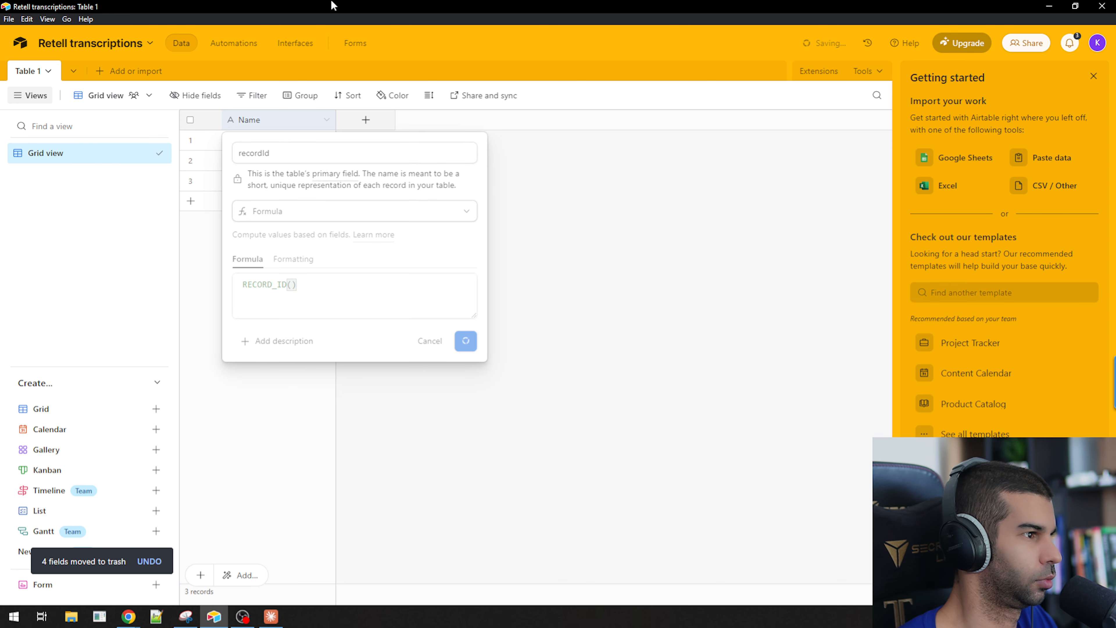
Add a Date field named Start Time to the table.
left_click(366, 120)
type("date")
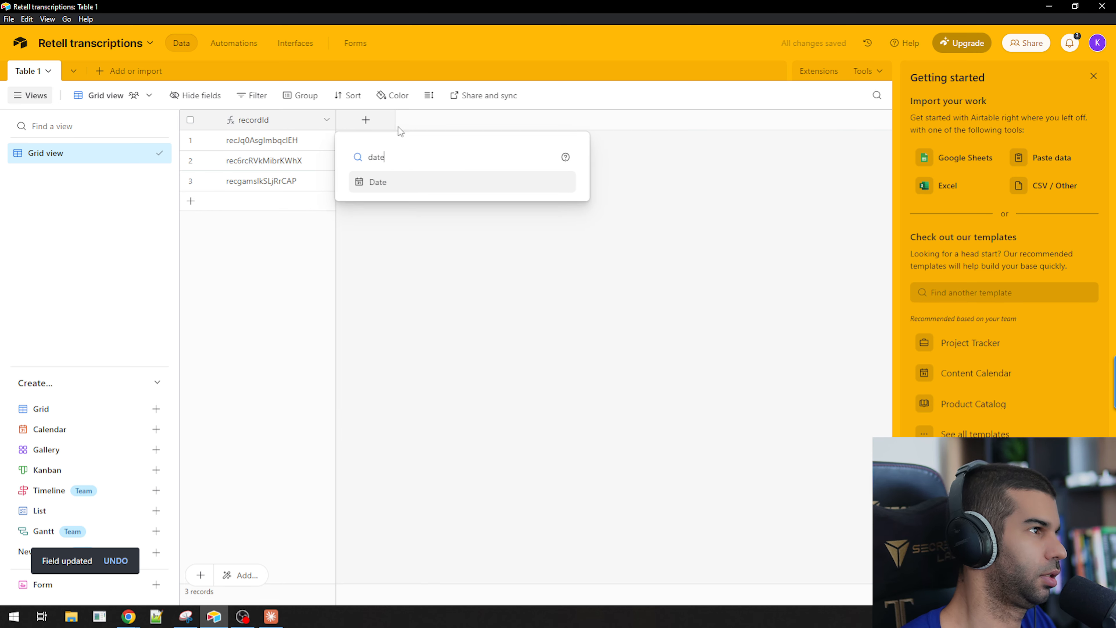
key("Return")
type("STart")
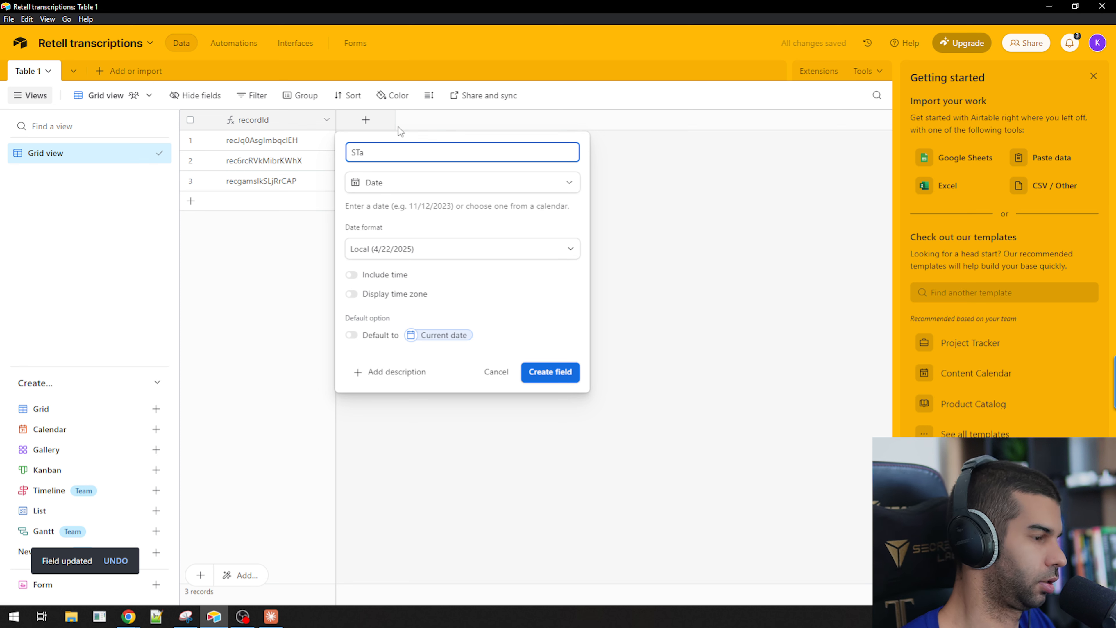
key("BackSpace")
key("BackSpace")
type("tart Time")
key("ctrl+a")
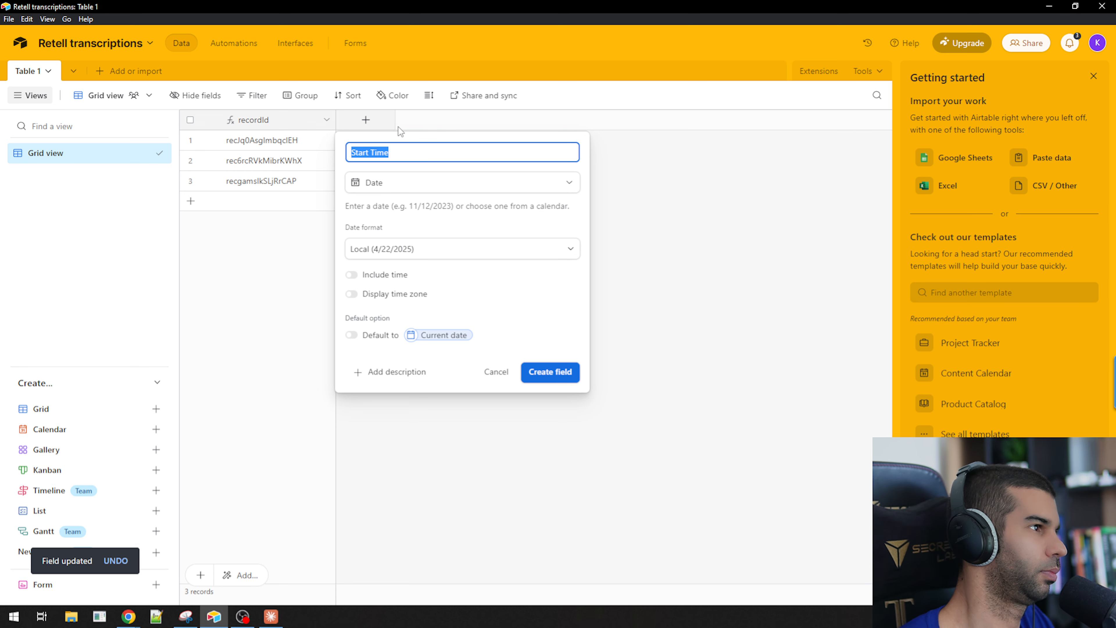
key("Return")
Duplicate the Start Time field and rename the copy End Time.
right_click(398, 125)
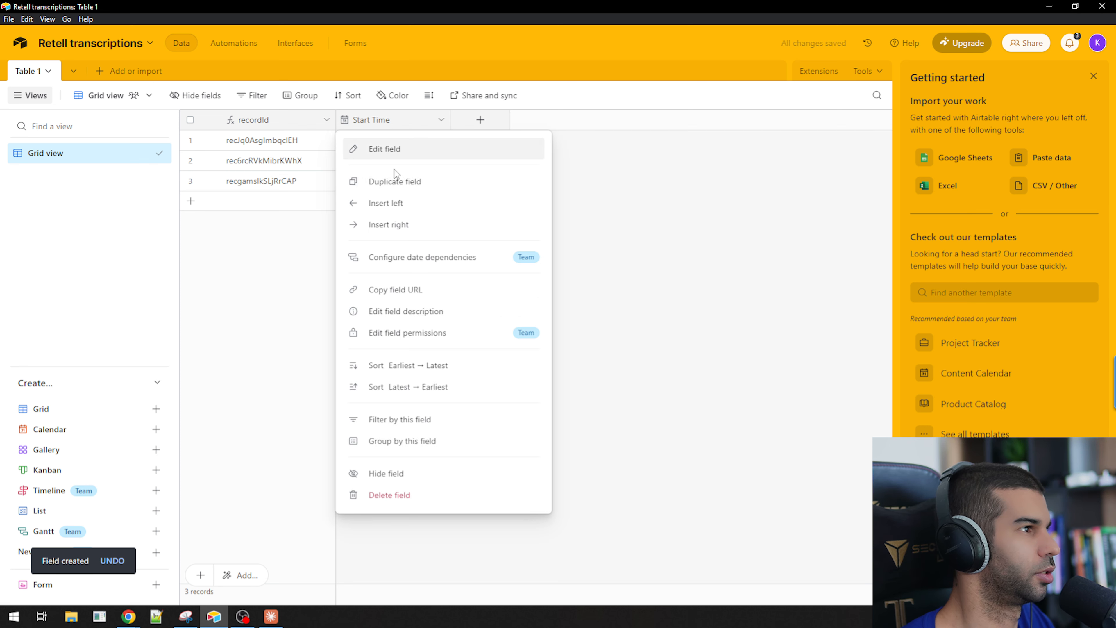
left_click(395, 180)
double_click(489, 123)
type("End ")
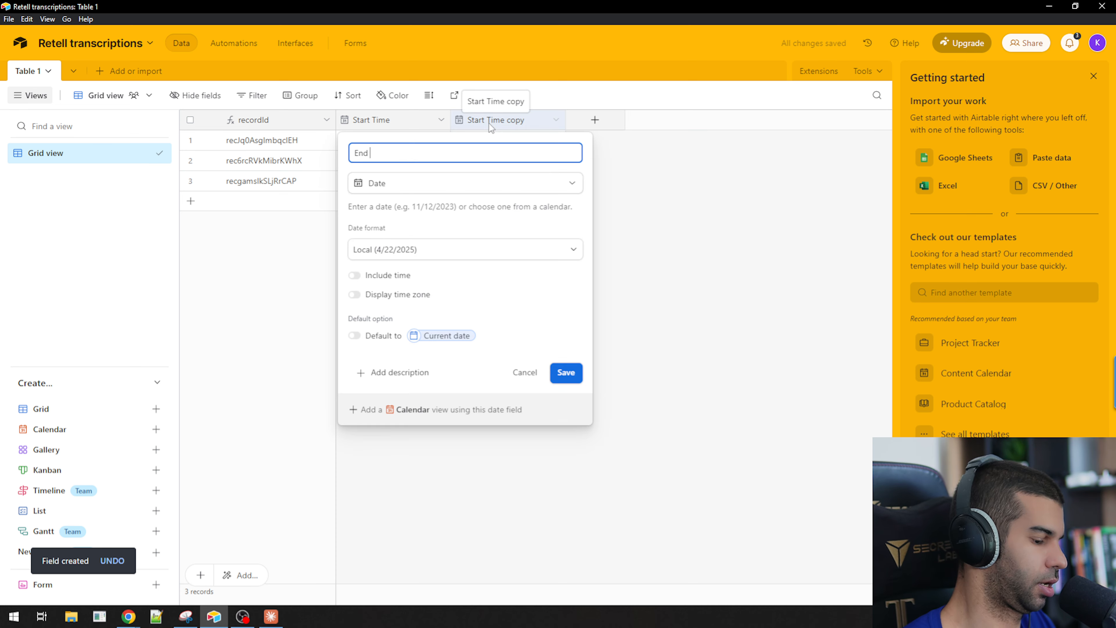
type("Time")
key("alt+Tab")
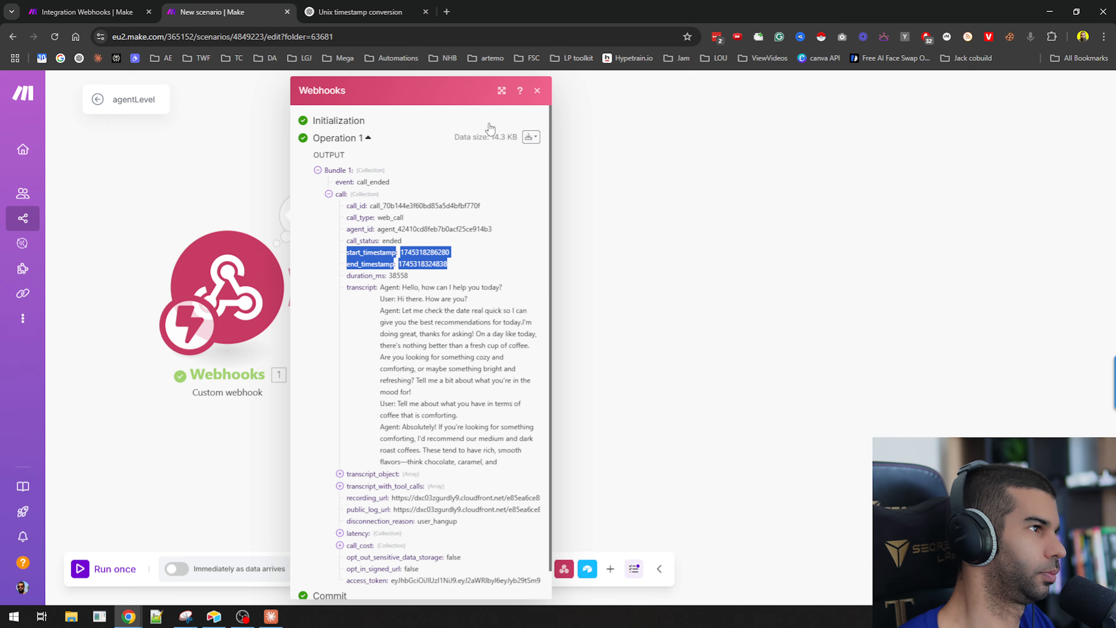
double_click(393, 310)
key("alt+Tab")
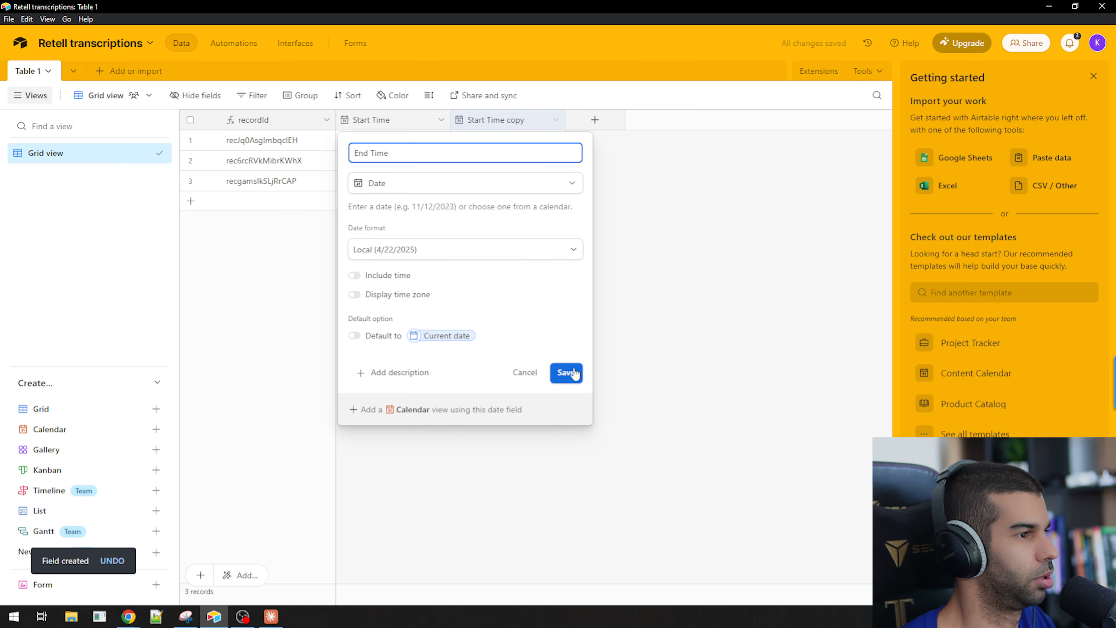
left_click(567, 373)
Add a Number field named Duration with 0 decimal places.
key("alt+Tab")
double_click(398, 276)
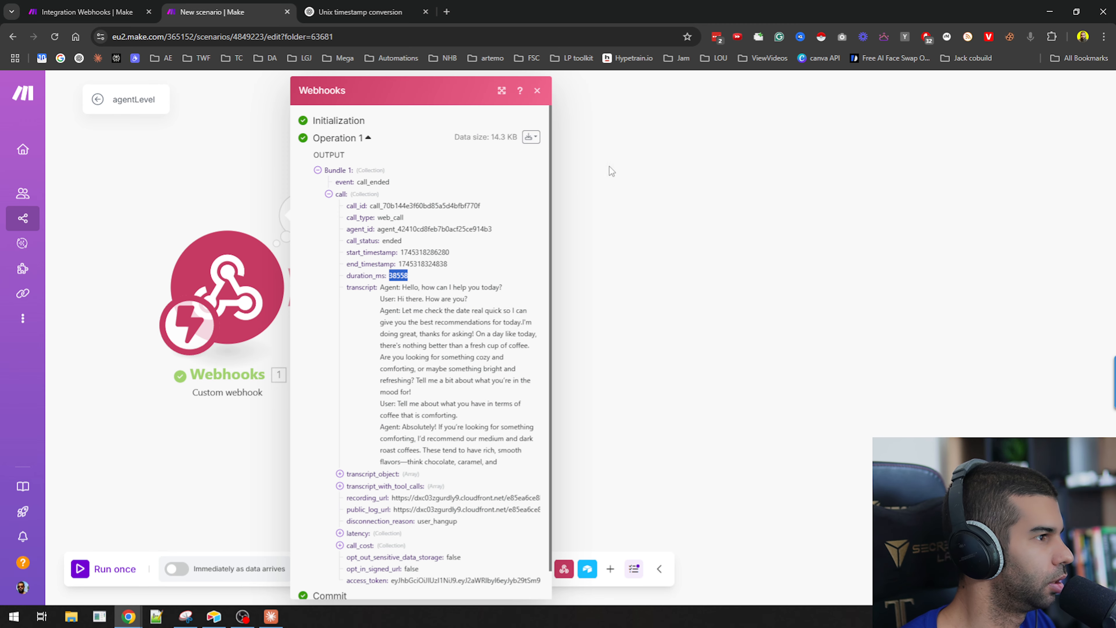
key("alt+Tab")
left_click(595, 119)
type("D")
key("BackSpace")
type("nu")
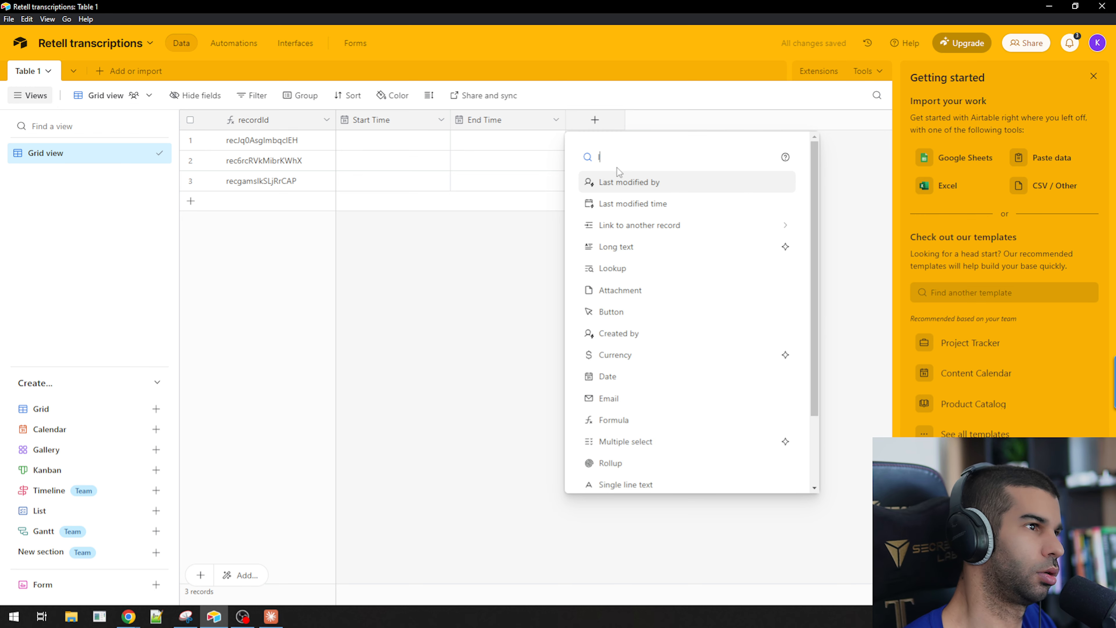
key("Return")
type("Duration")
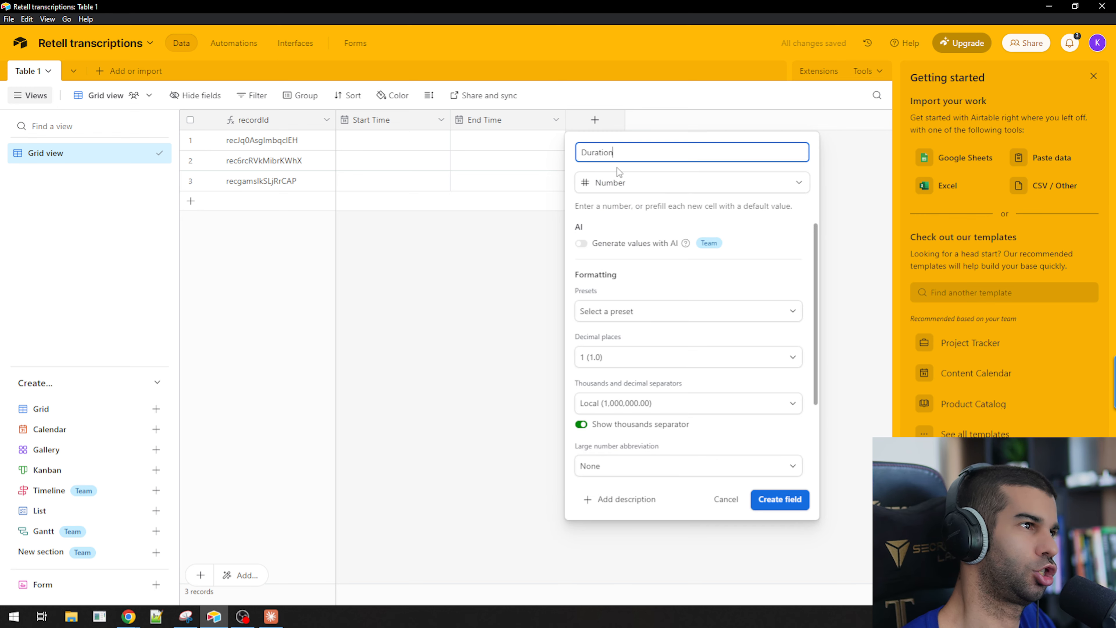
left_click(636, 312)
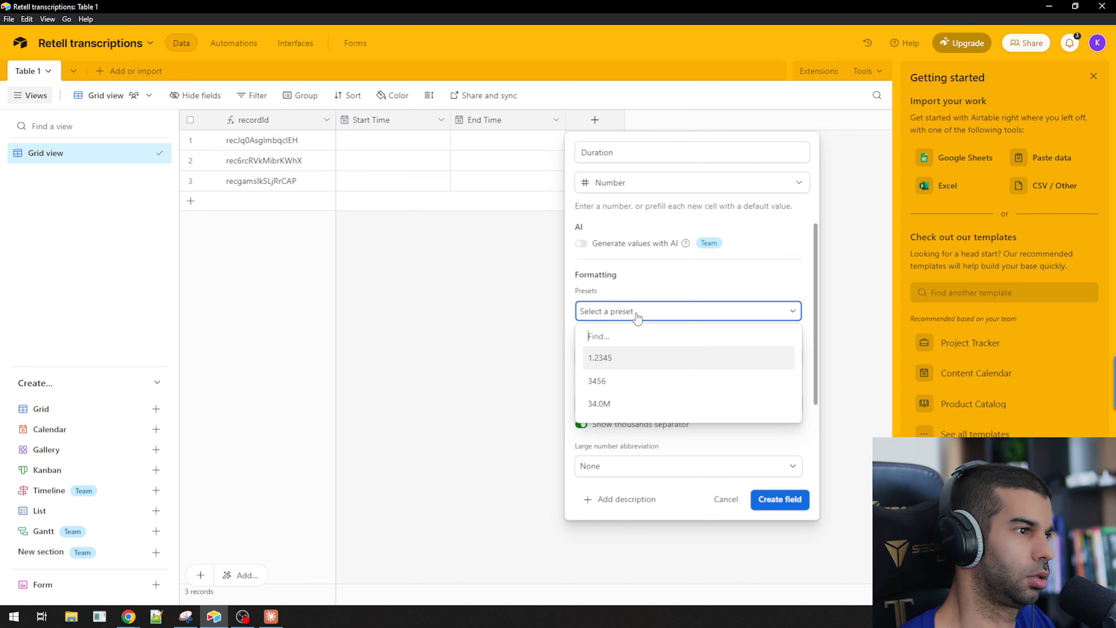
left_click(636, 313)
left_click(616, 357)
left_click(617, 405)
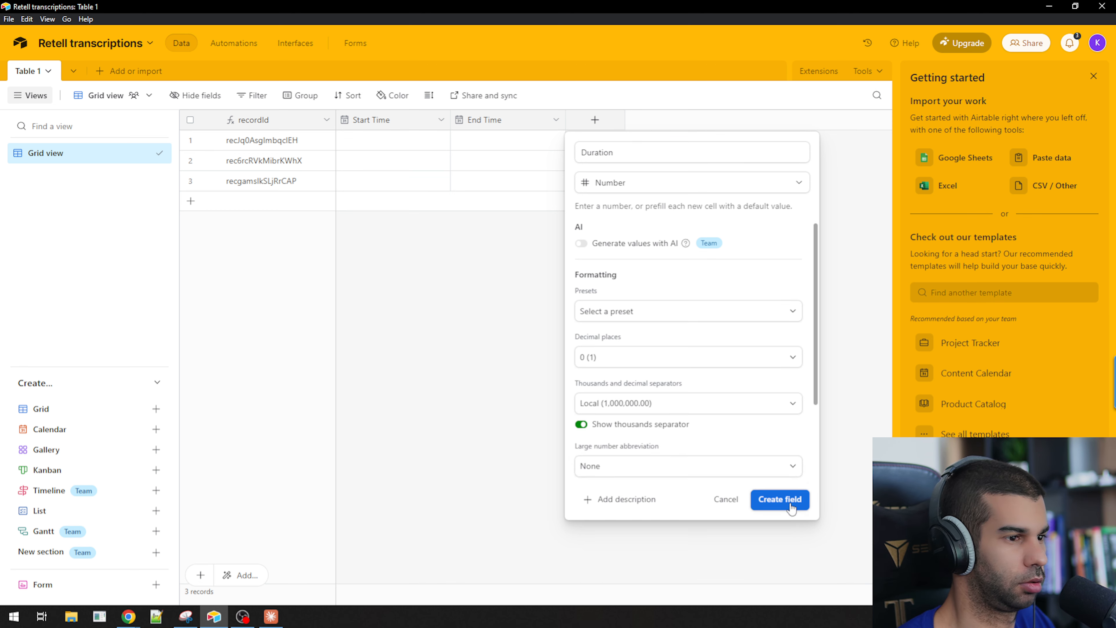
left_click(781, 499)
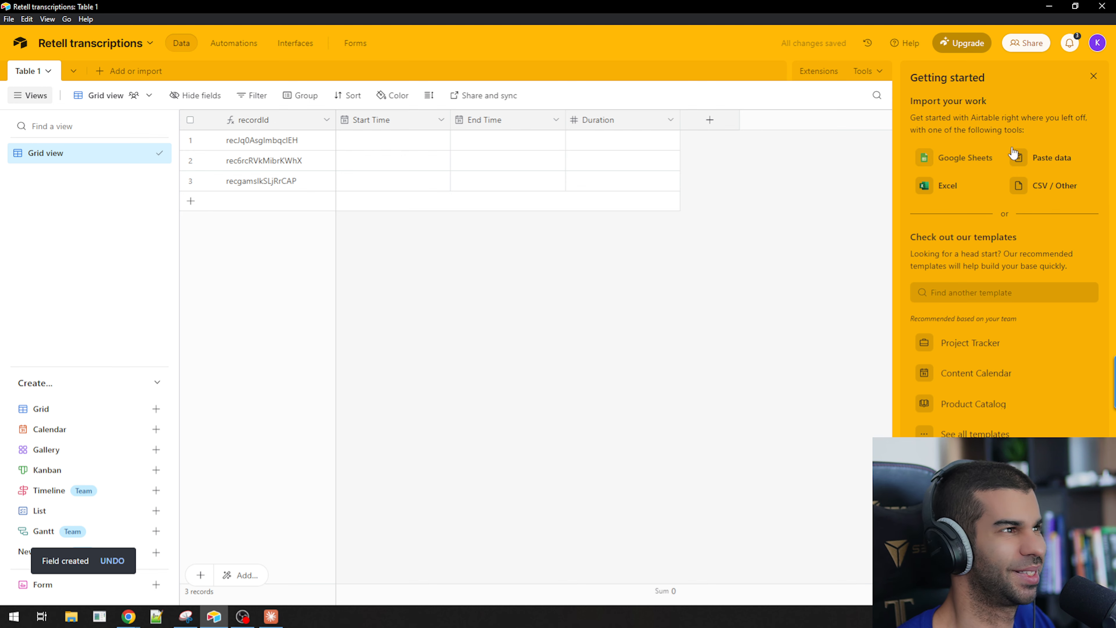
Close the Getting started panel and add a Long text field named Transcript.
left_click(1094, 76)
key("alt+Tab")
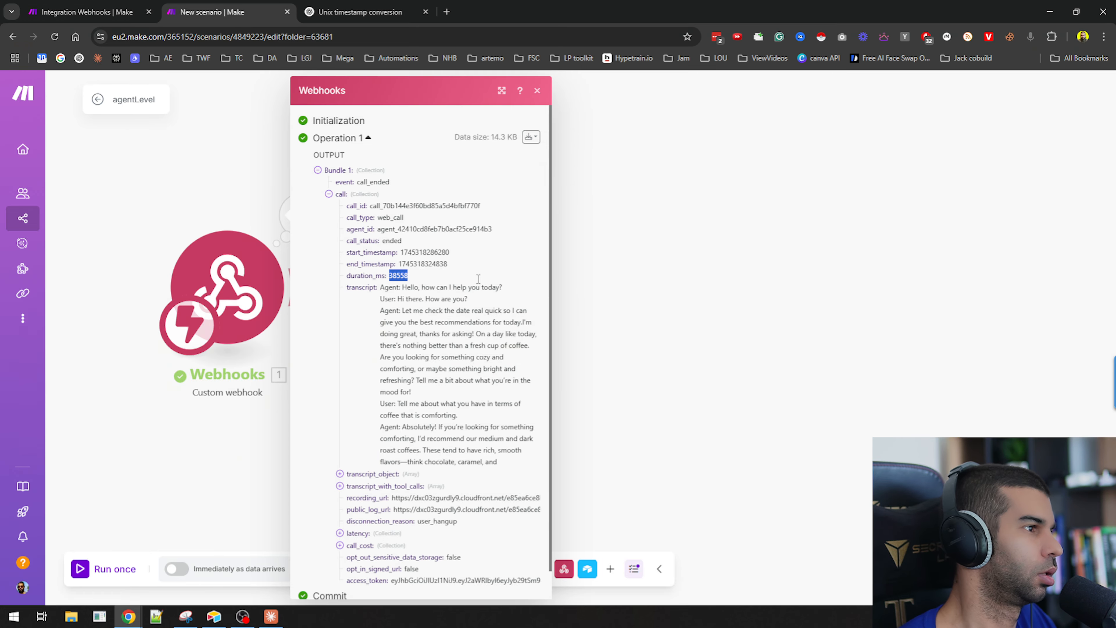
key("alt+Tab")
left_click(710, 120)
type("T")
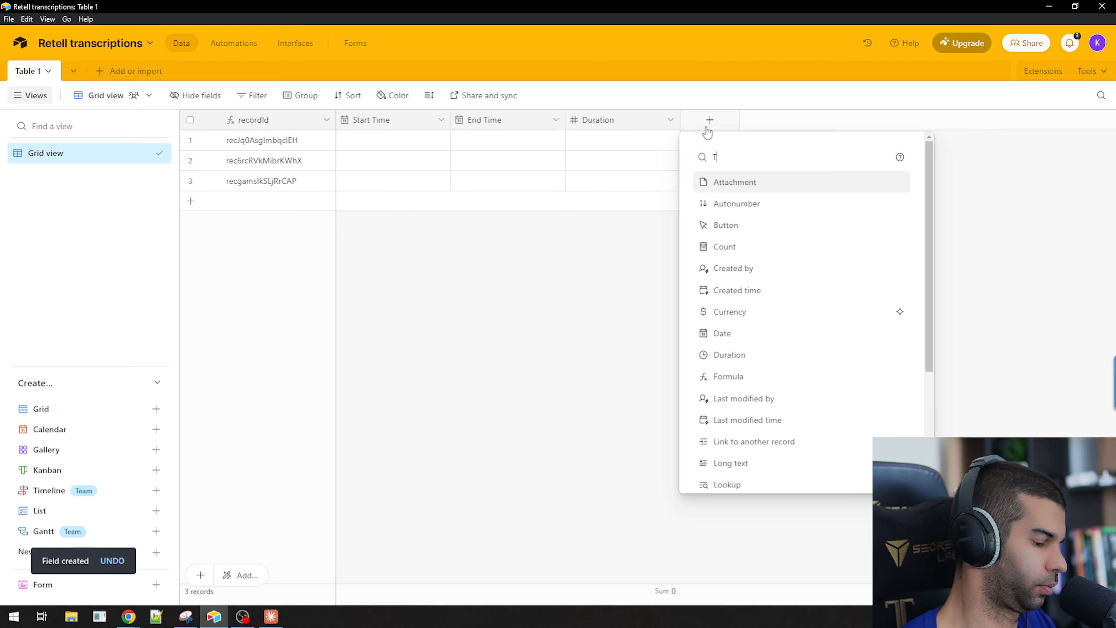
key("Return")
type("Transcript")
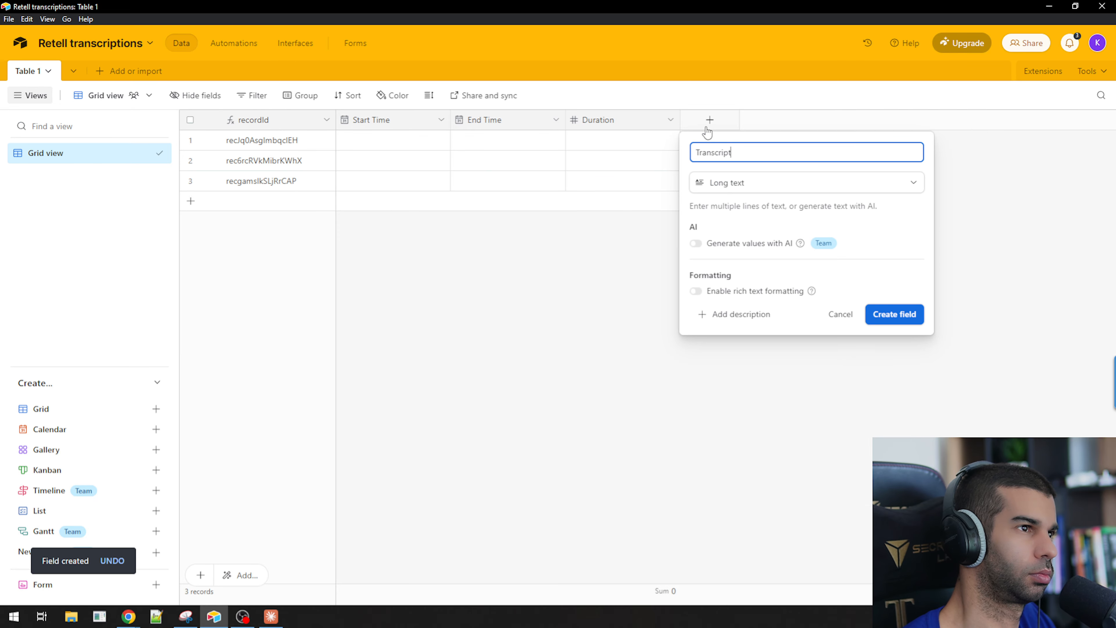
left_click(899, 319)
Open the call's recording_url from the webhook output in a new browser tab to check the audio file.
key("alt+Tab")
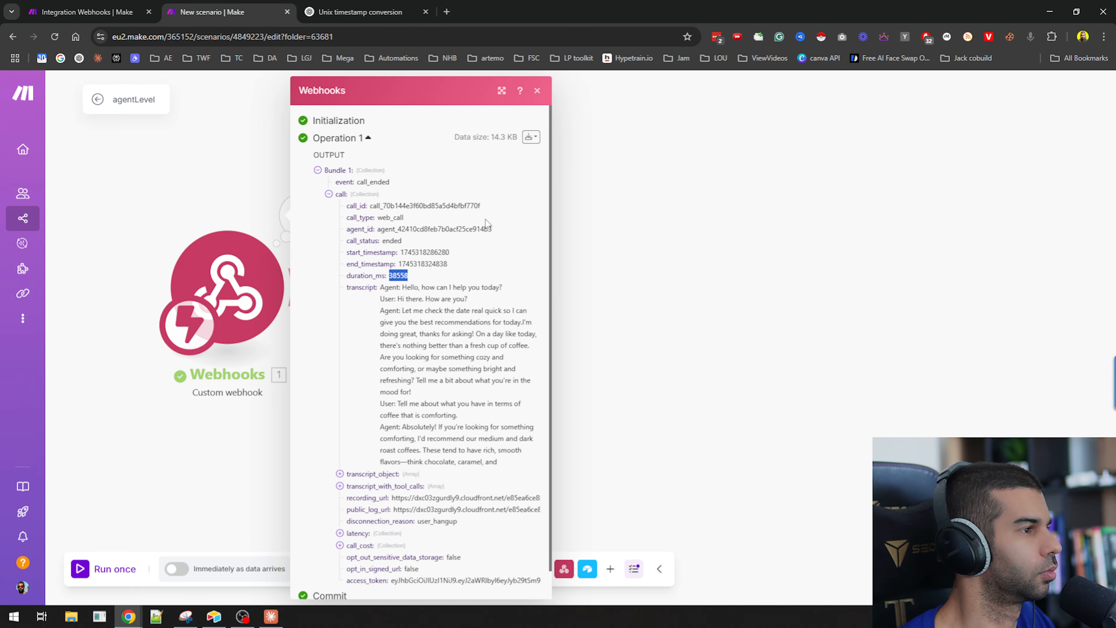
scroll(394, 317, "down", 1)
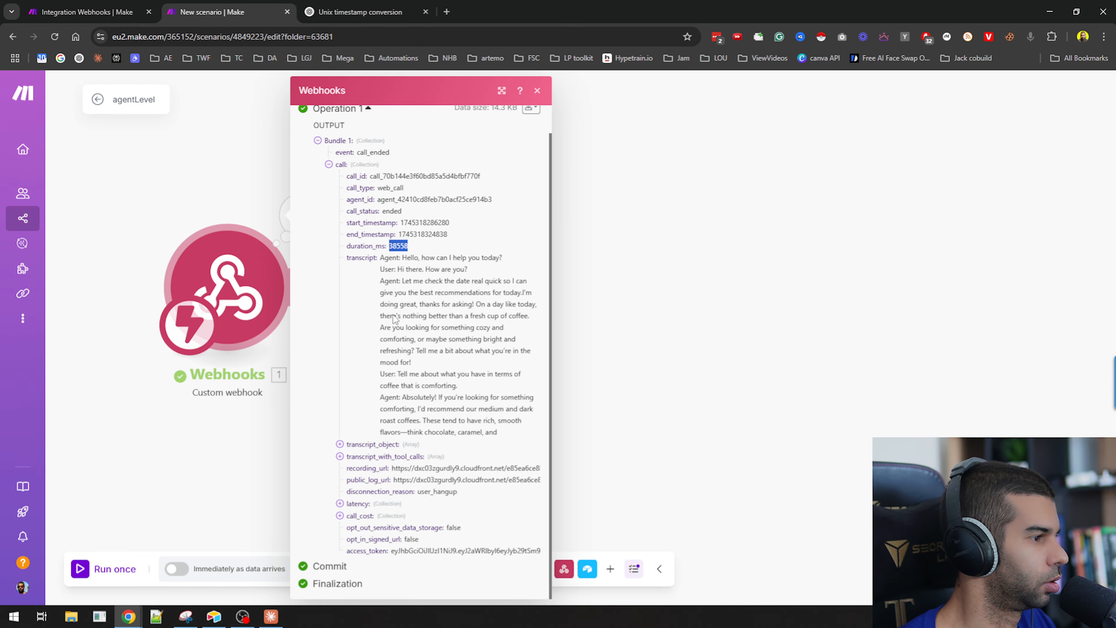
left_click(355, 446)
left_click(370, 457)
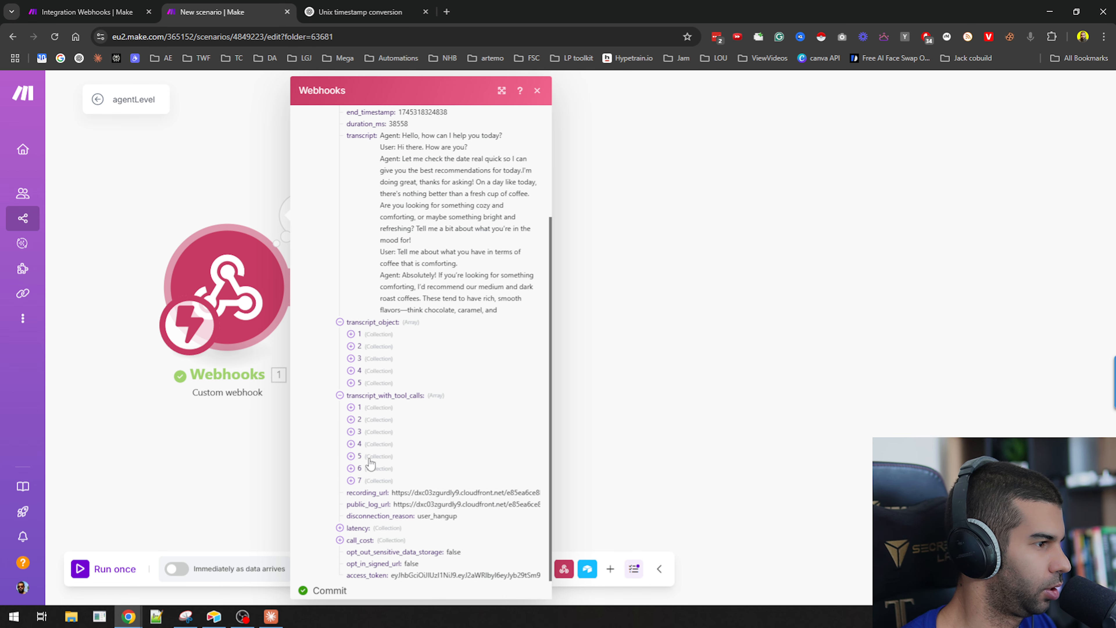
triple_click(423, 472)
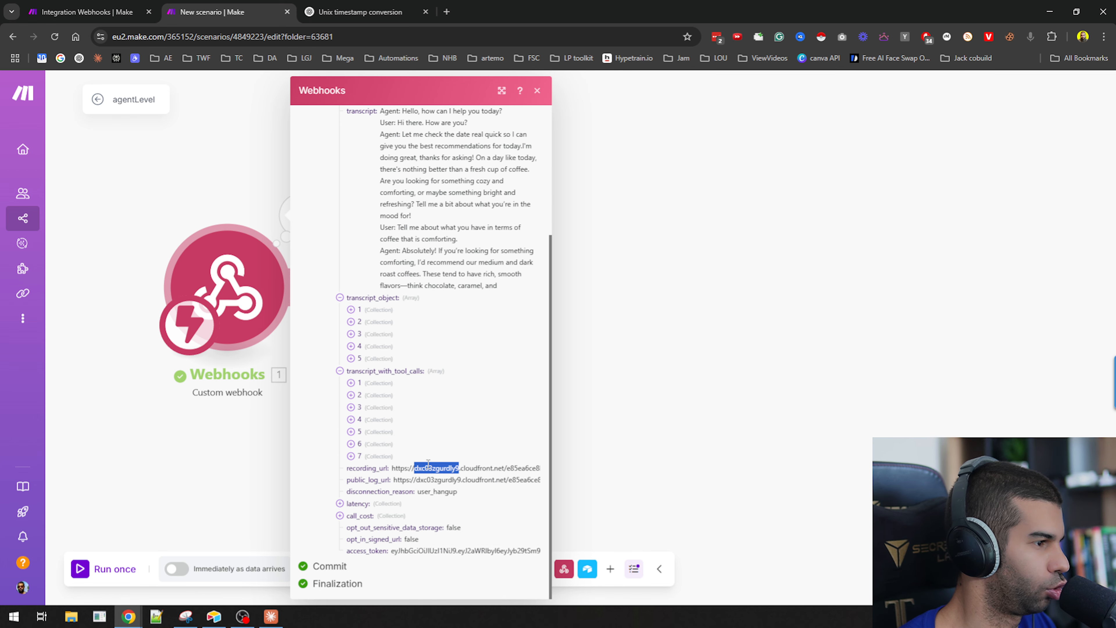
key("ctrl+c")
key("ctrl+t")
key("ctrl+v")
key("Return")
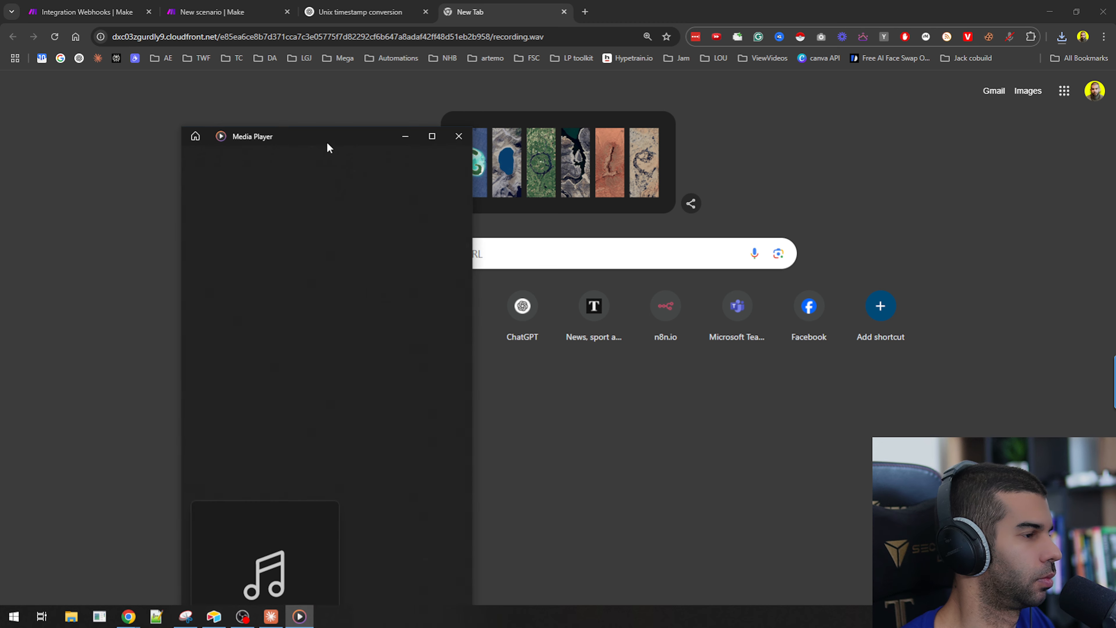
left_click_drag(327, 144, 308, 86)
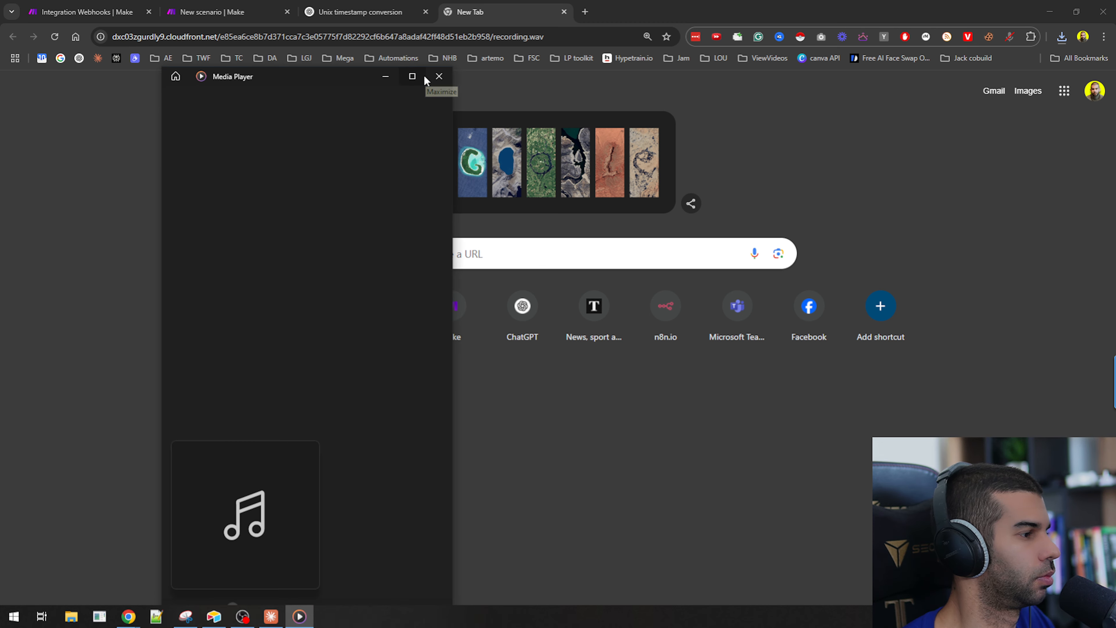
left_click(439, 77)
Add an Attachment field named Recording to the table.
key("alt+Tab")
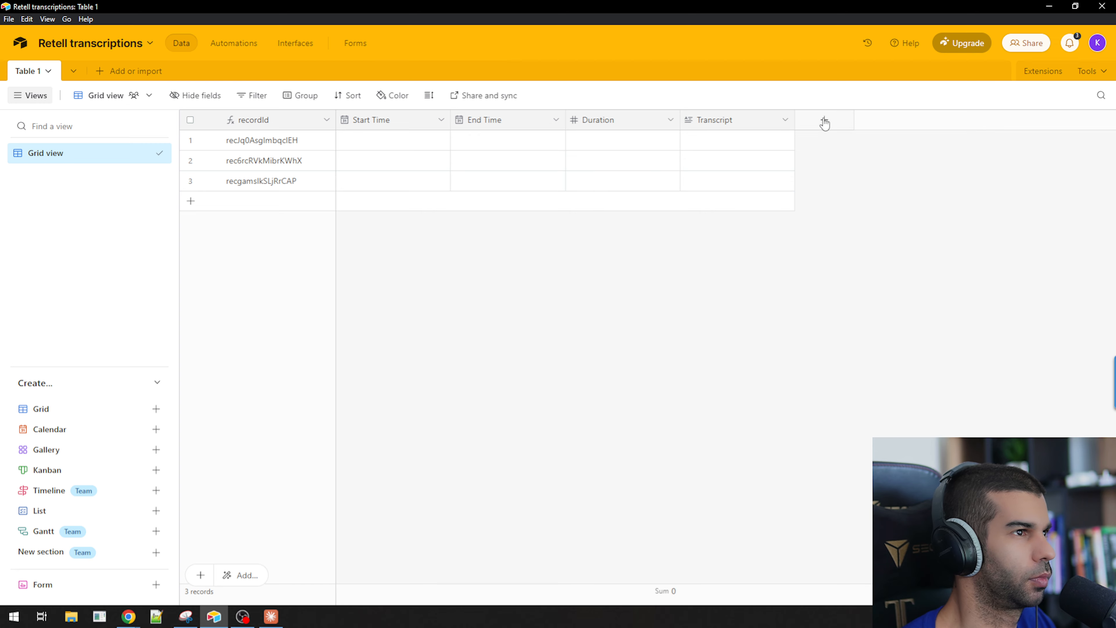
left_click(836, 124)
type("Attach")
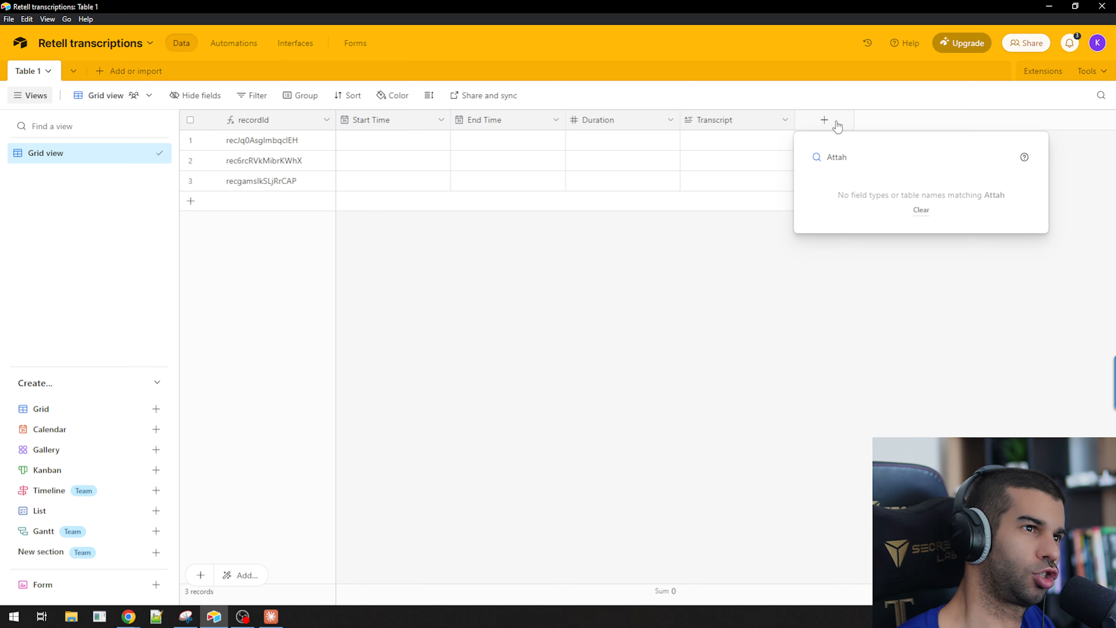
key("BackSpace")
type("ch")
key("Return")
type("T")
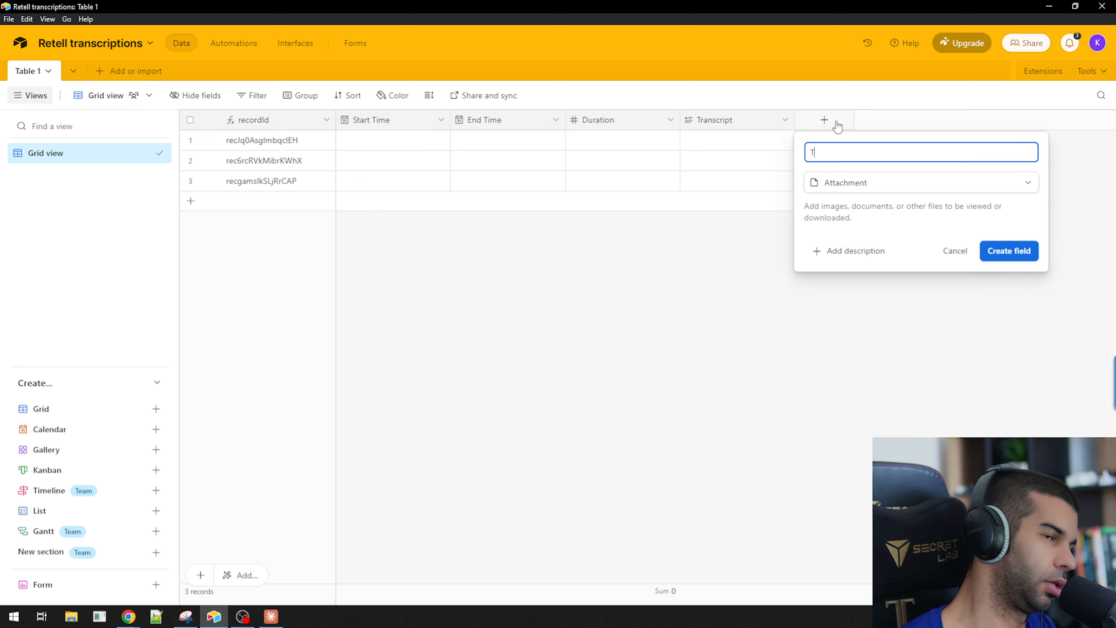
type("ranscript")
key("ctrl+a")
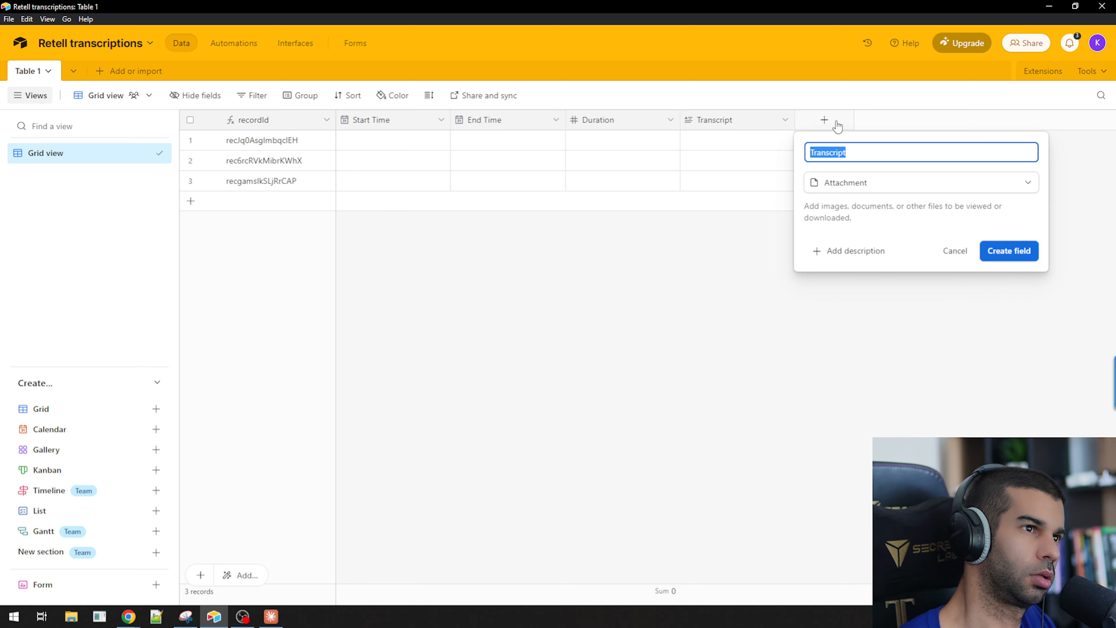
key("Right")
key("ctrl+a")
key("BackSpace")
type("Voic")
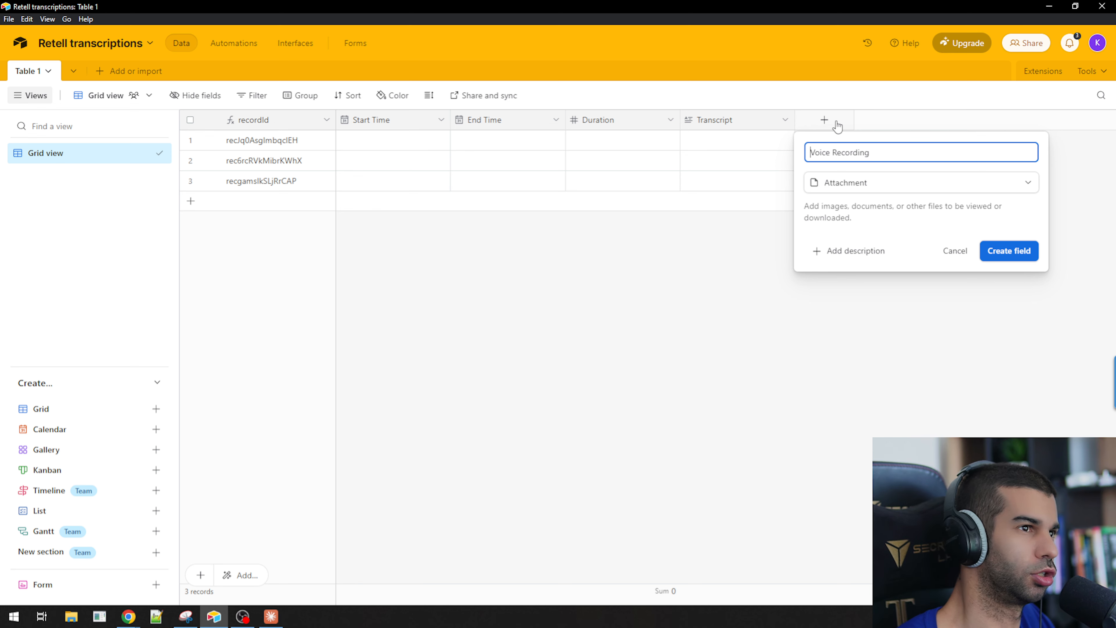
key("ctrl+Delete")
left_click(1006, 251)
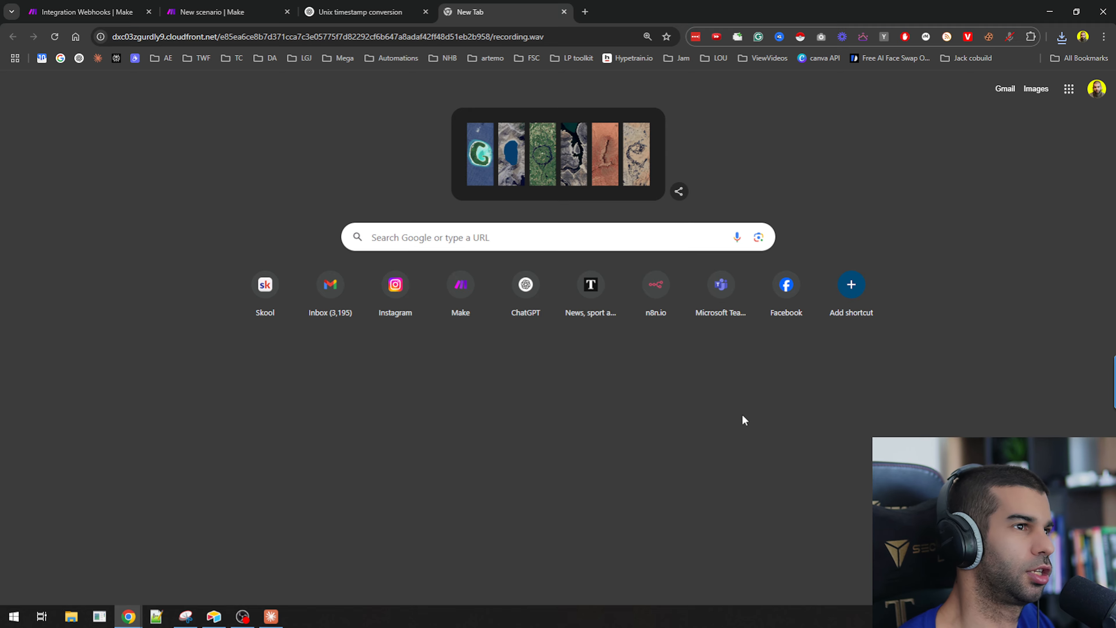
Copy the call's public_log_url from the webhook output and open it in a new tab to download the log.
left_click(132, 12)
left_click(268, 9)
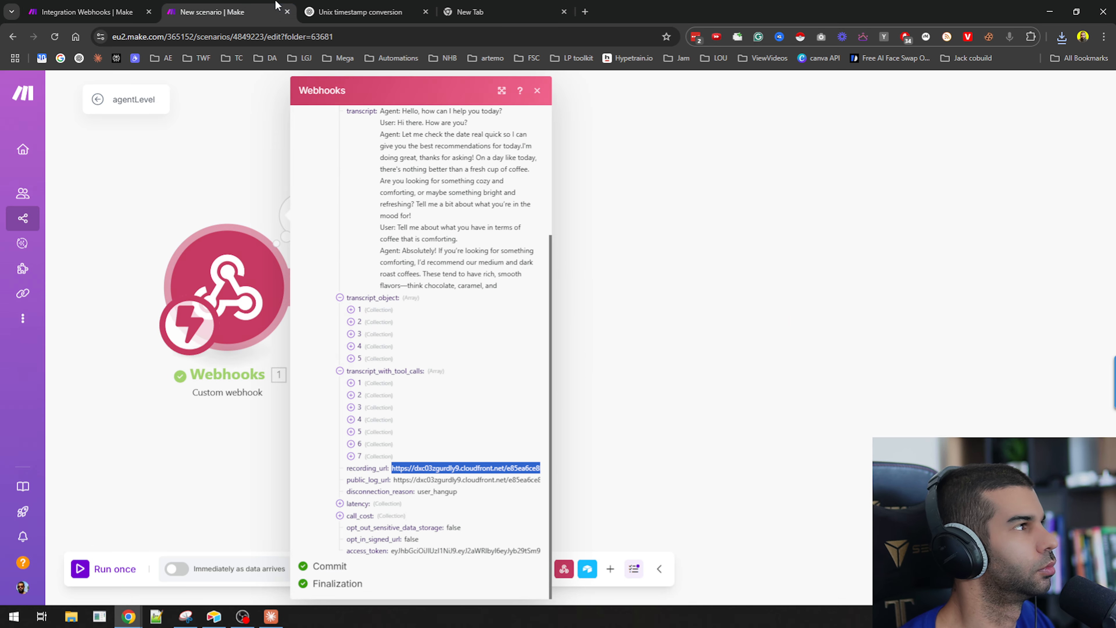
triple_click(408, 481)
key("ctrl+c")
key("ctrl+t")
key("ctrl+v")
key("Return")
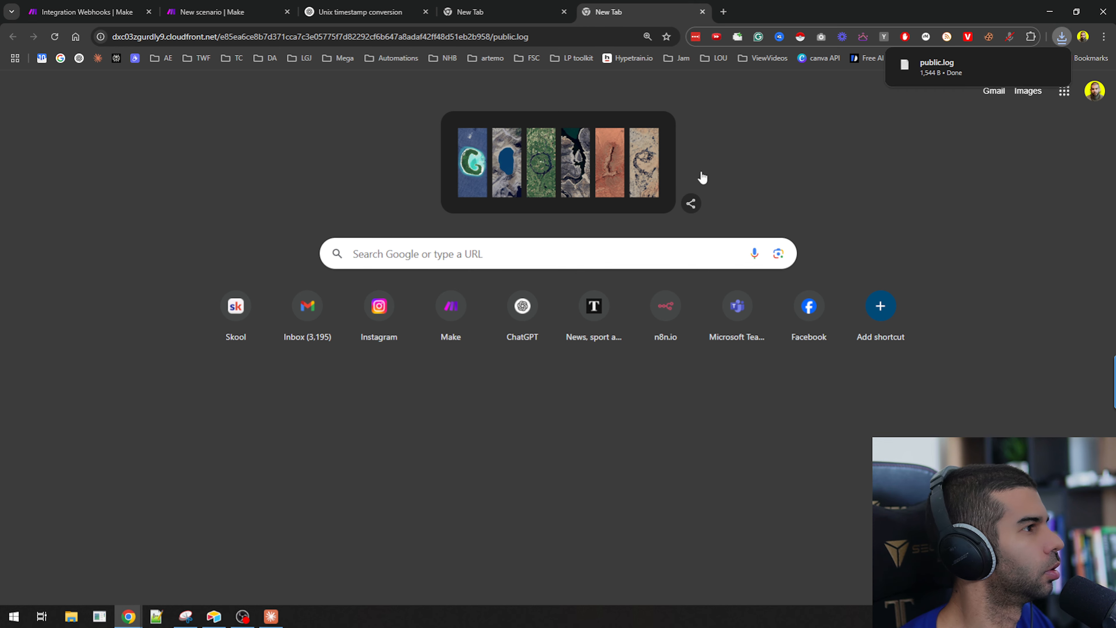
Open the downloaded public.log file and read through the call's log entries.
left_click(949, 67)
left_click_drag(318, 160, 451, 349)
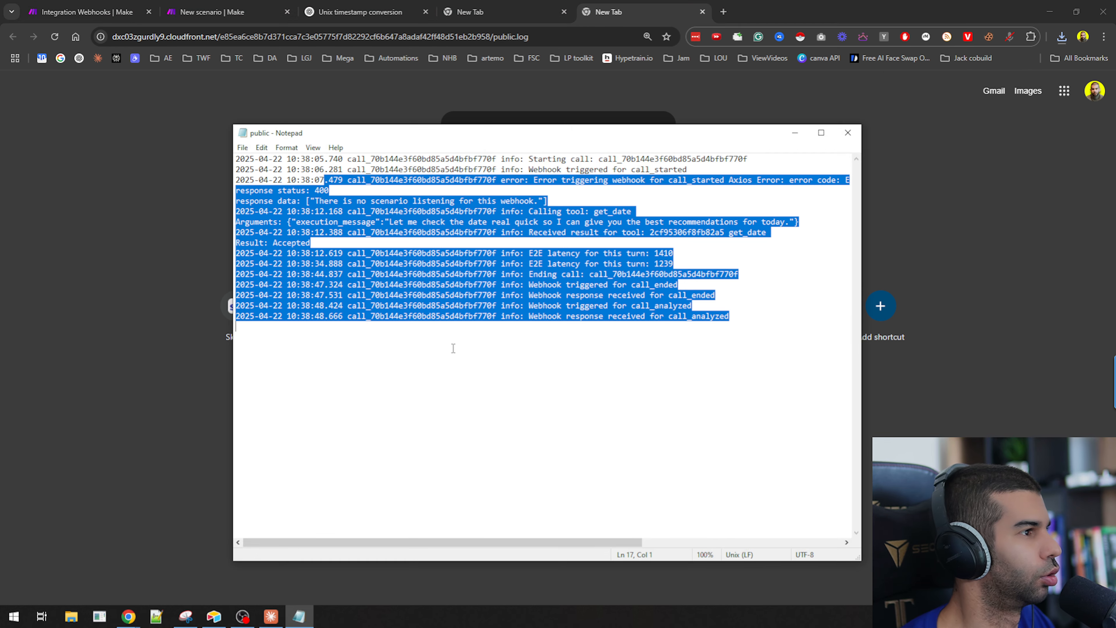
left_click(451, 349)
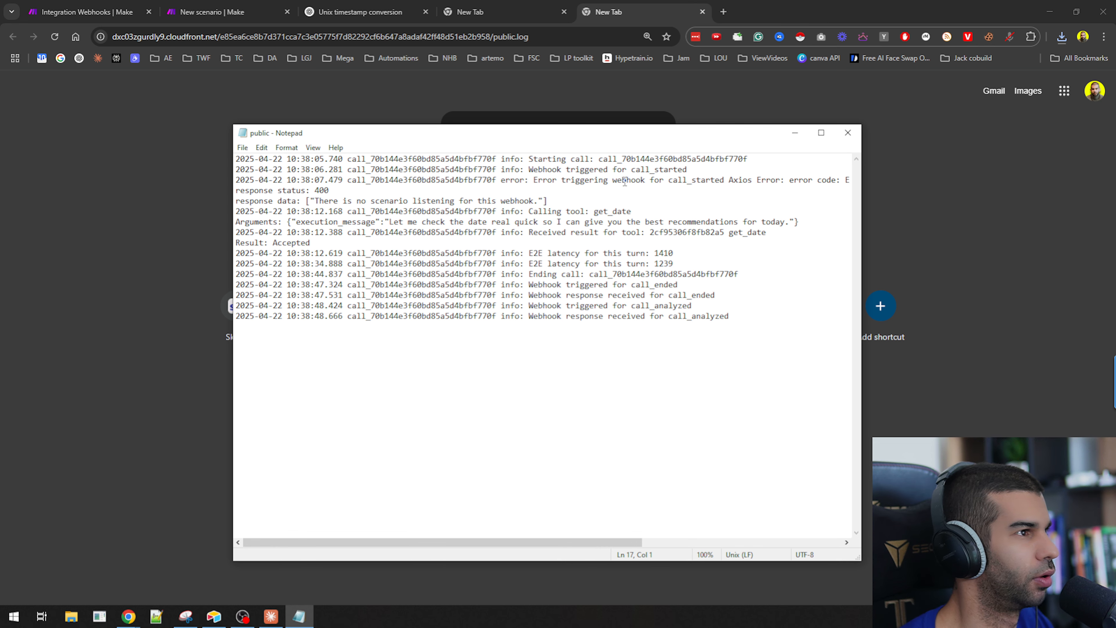
left_click_drag(549, 180, 758, 192)
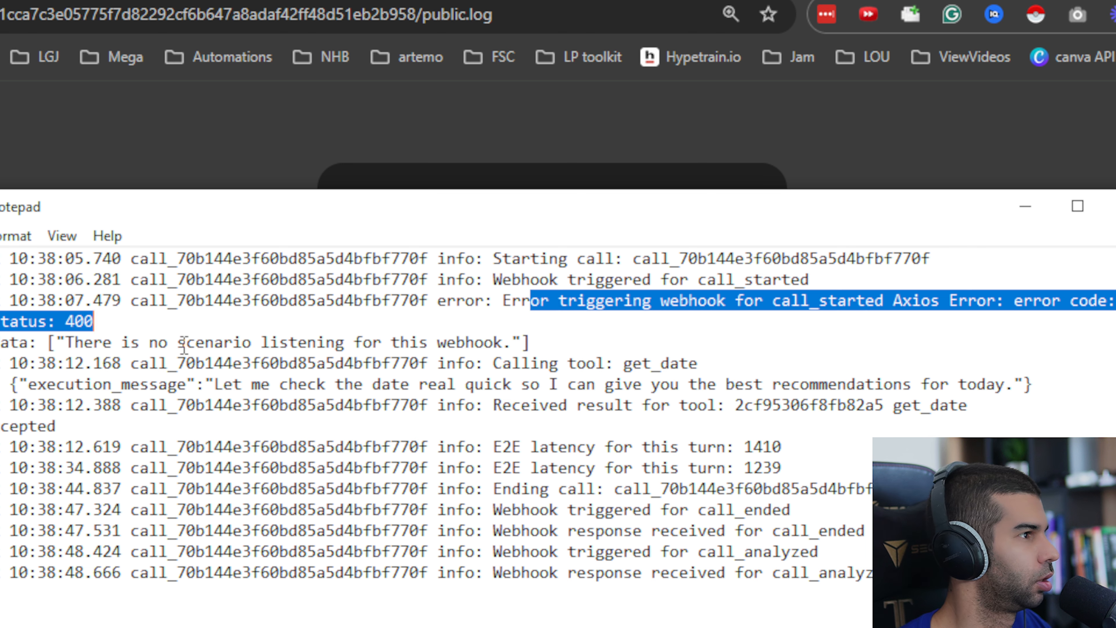
left_click_drag(185, 343, 672, 364)
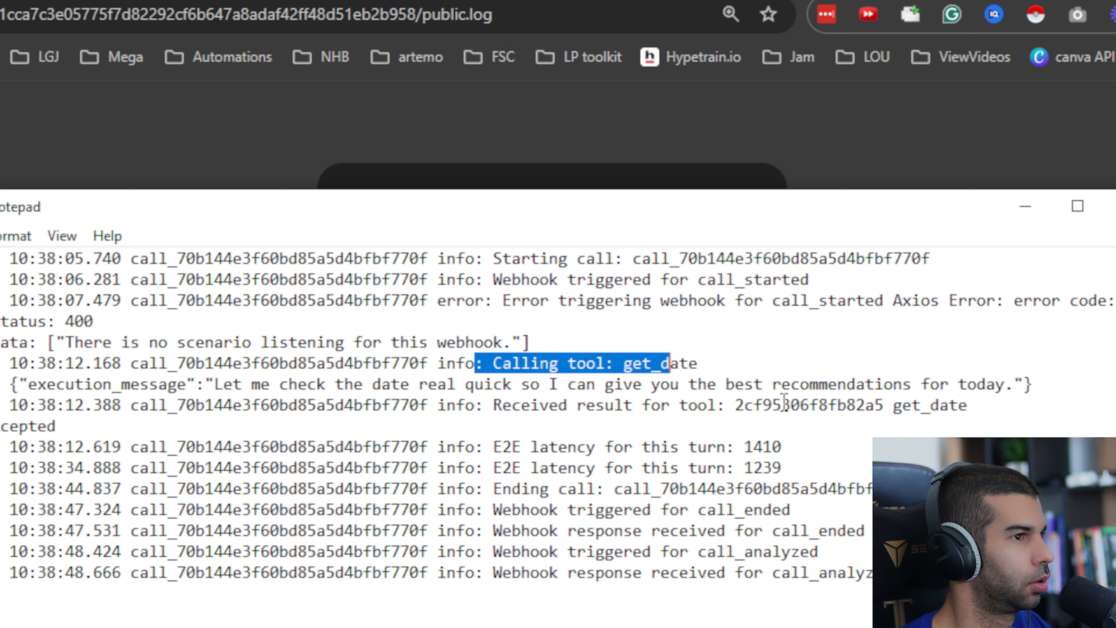
left_click_drag(774, 405, 540, 406)
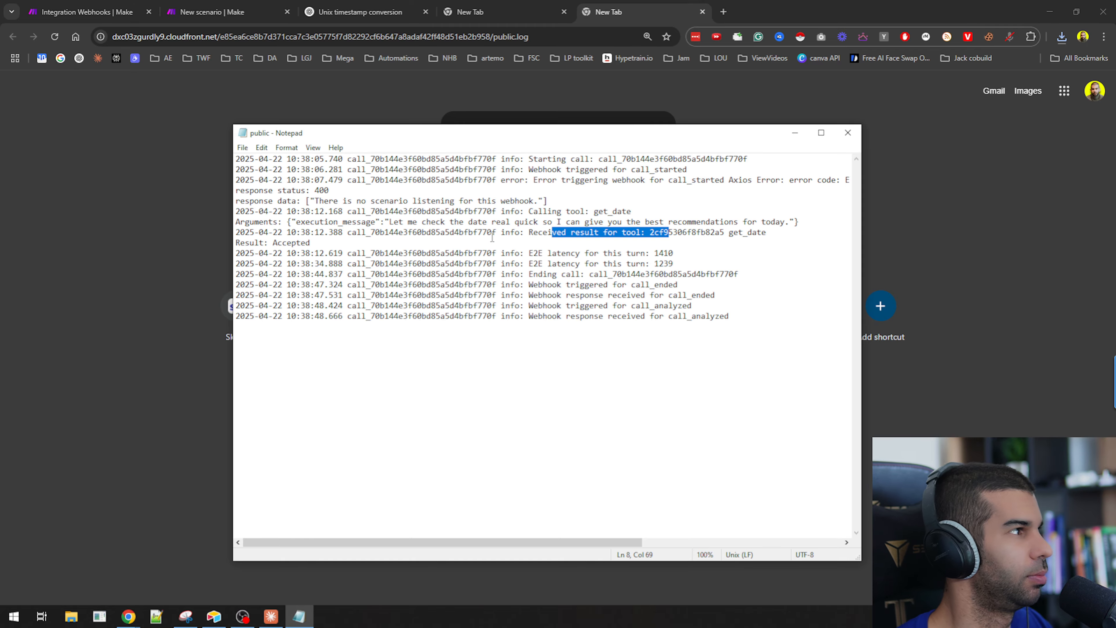
left_click_drag(686, 330, 211, 101)
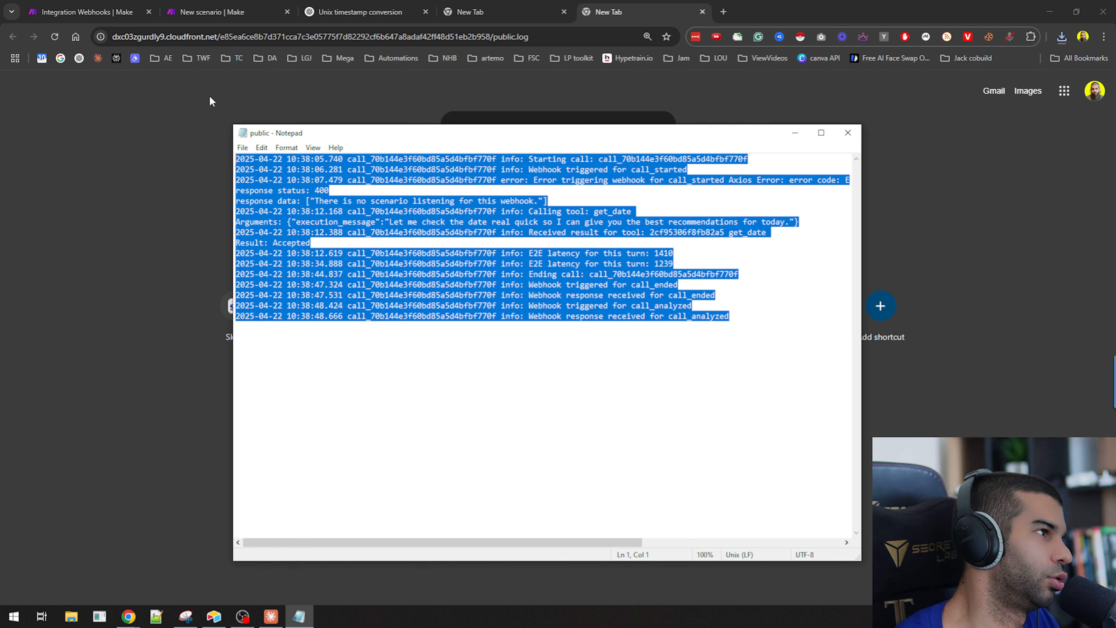
left_click(173, 167)
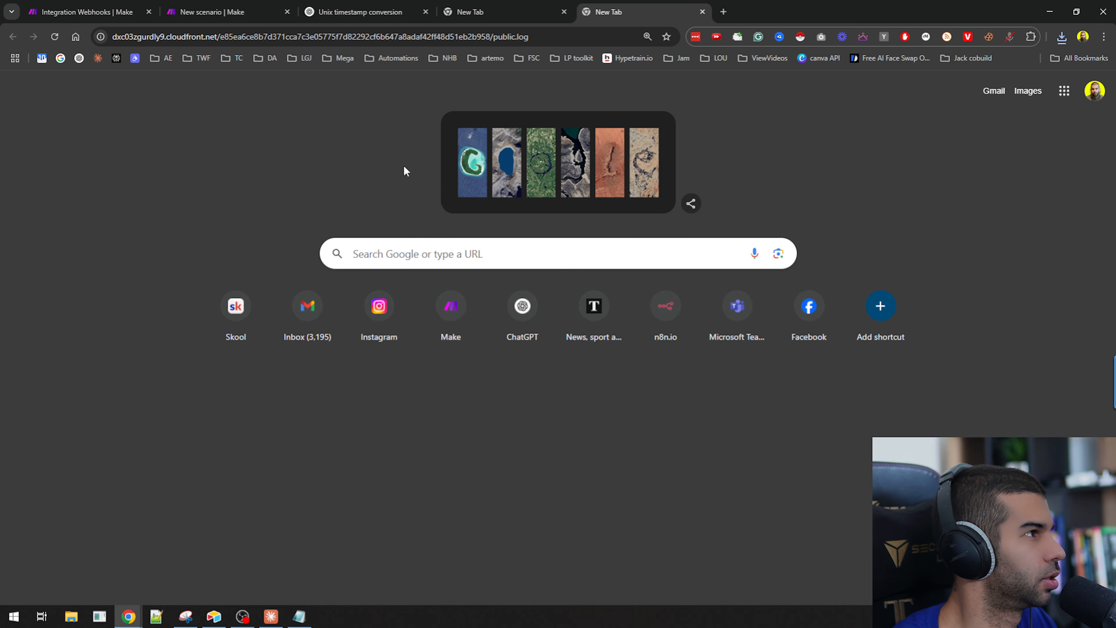
Add a Long text field named Call Log to the table.
left_click(212, 11)
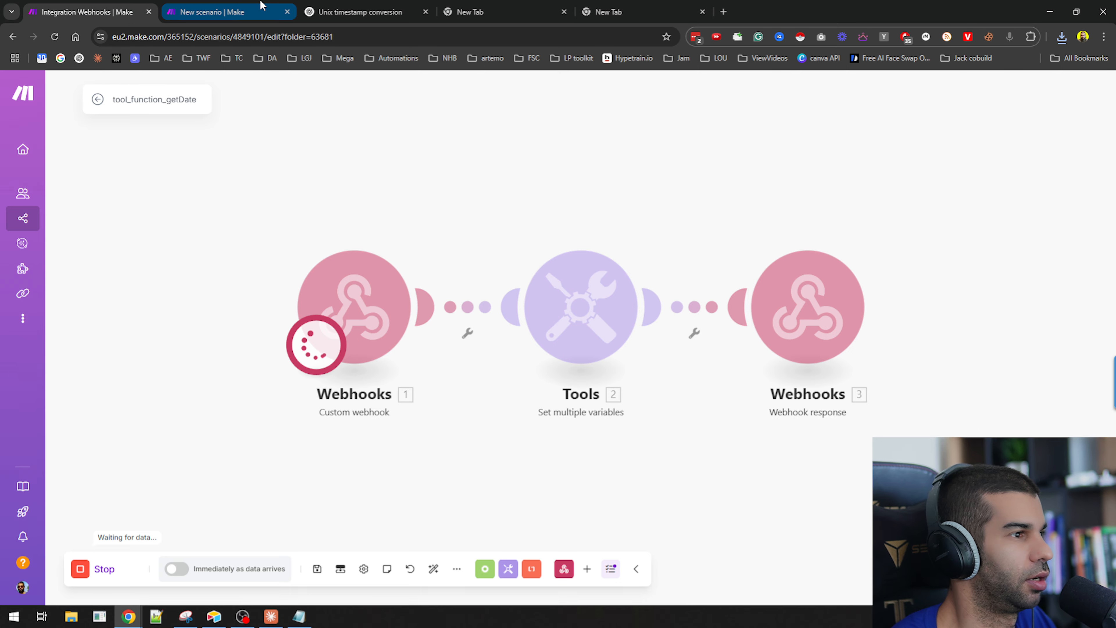
key("alt+Tab")
key("Tab")
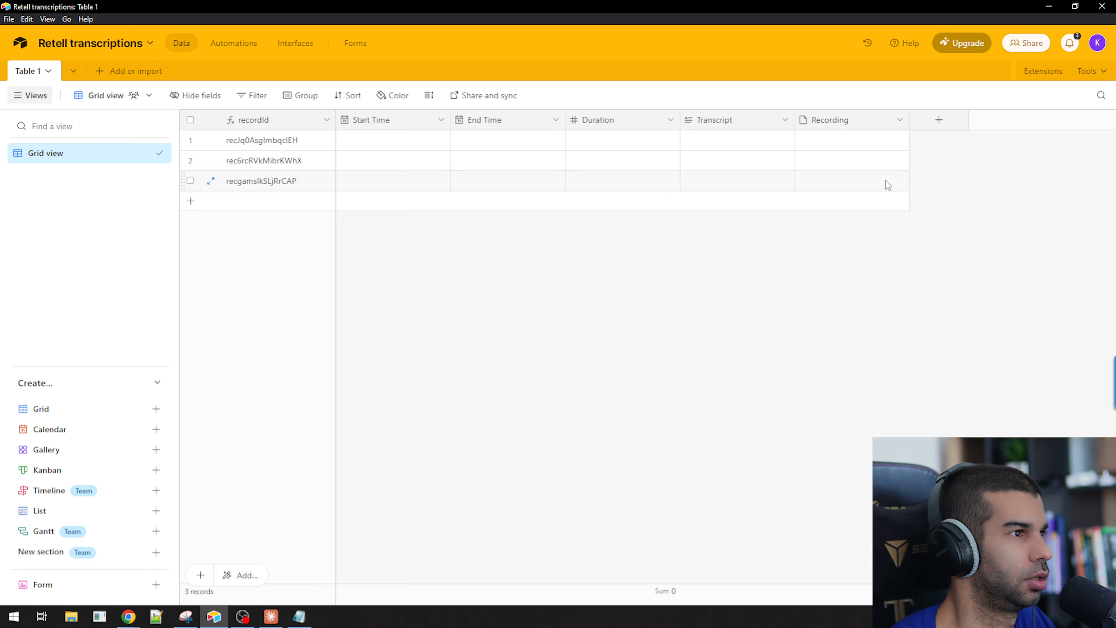
left_click(937, 120)
type("long")
key("Return")
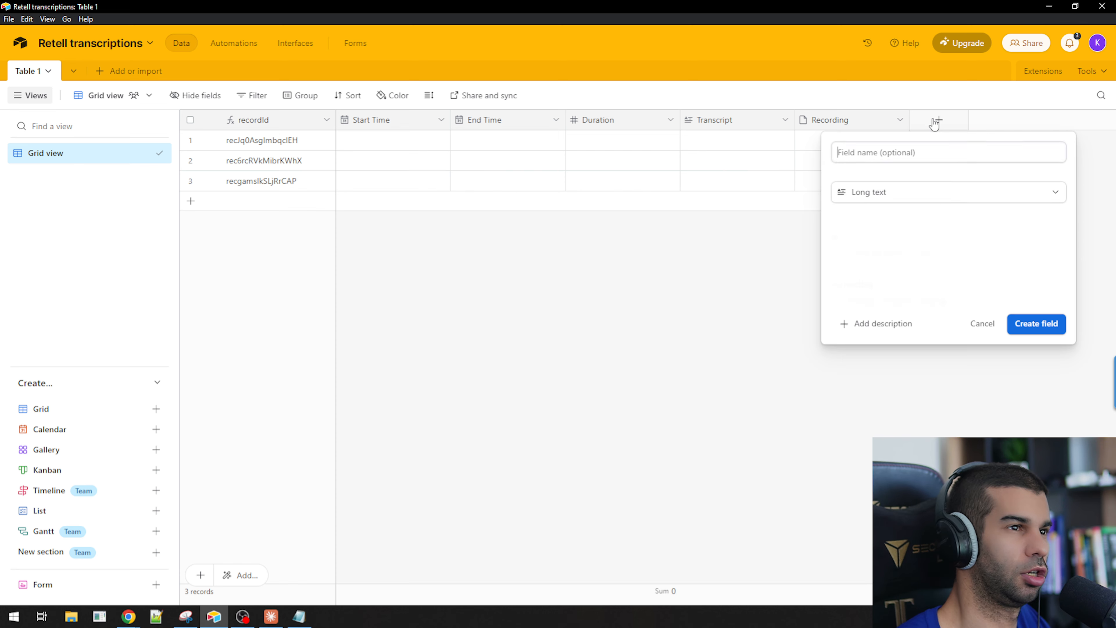
type("L")
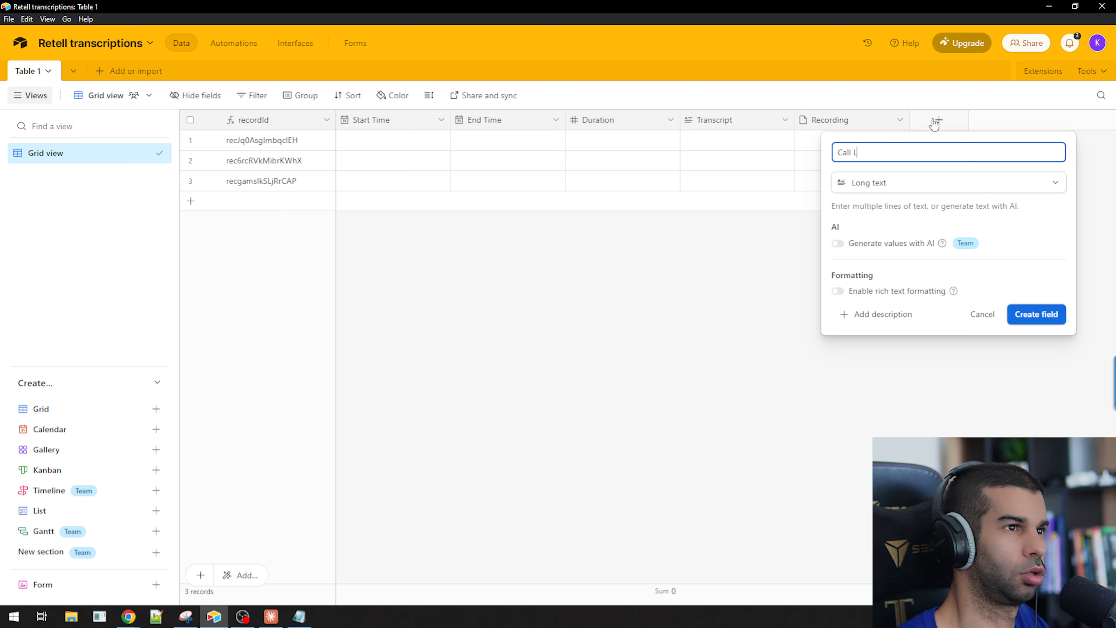
type("oog")
key("Return")
Expand the latency, call_cost and product_costs entries in the webhook output and examine the duration and cost values.
key("alt+Tab")
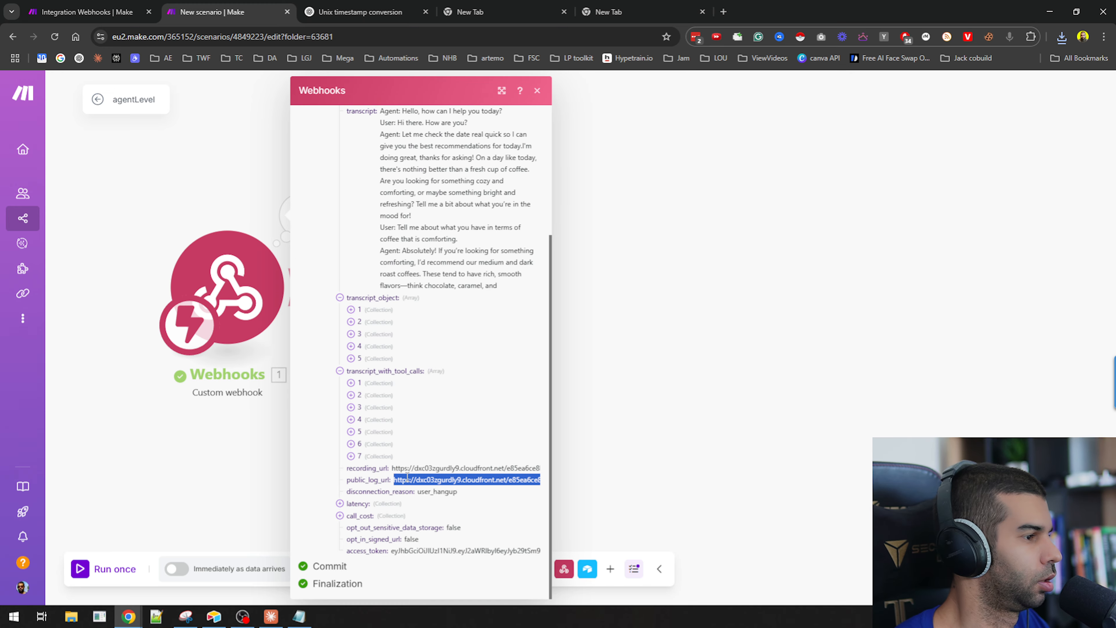
left_click(357, 504)
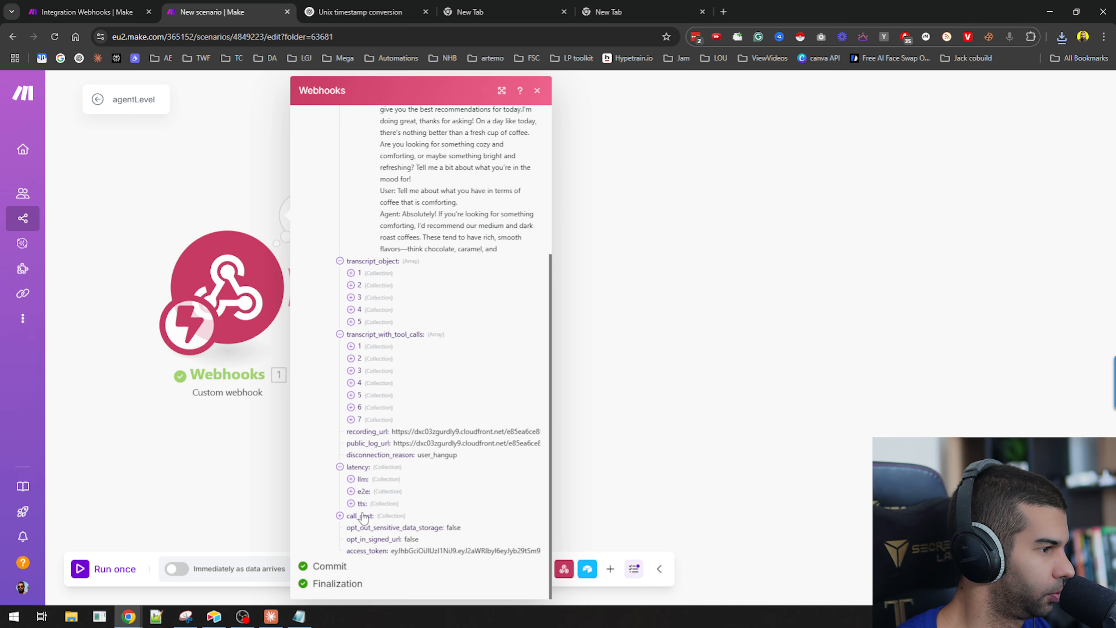
left_click(362, 517)
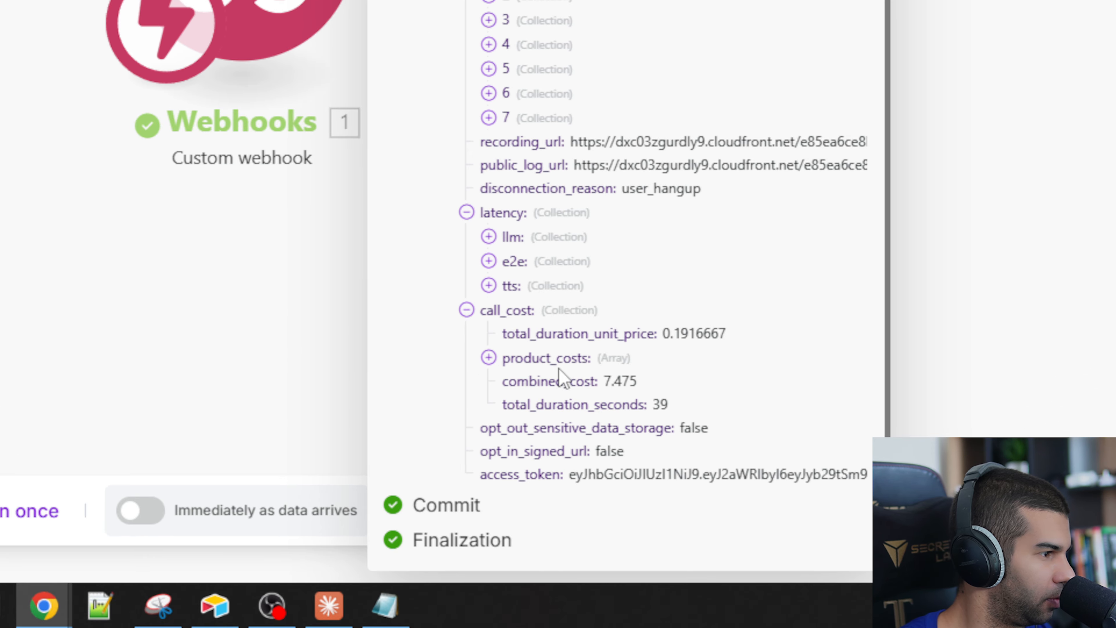
triple_click(386, 494)
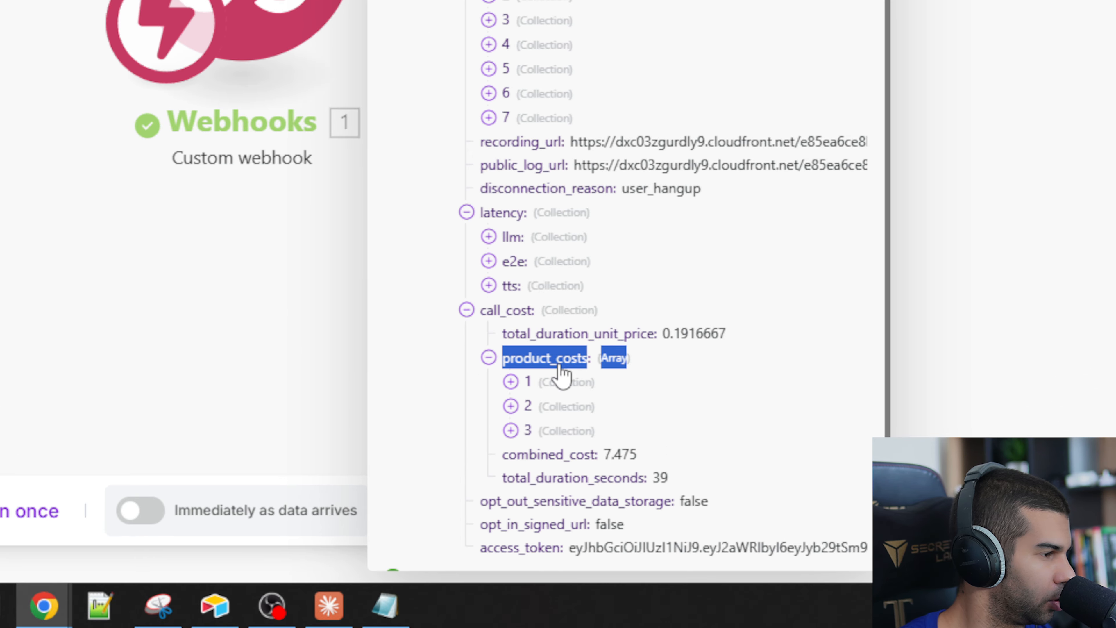
left_click(523, 356)
left_click(523, 332)
left_click(523, 307)
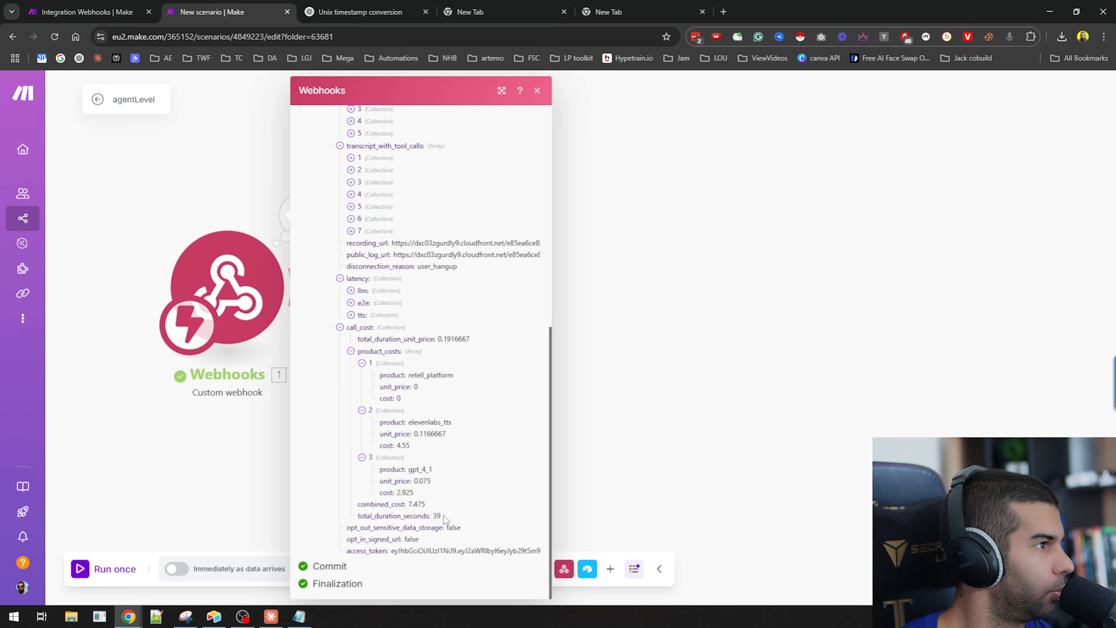
scroll(677, 413, "up", 15)
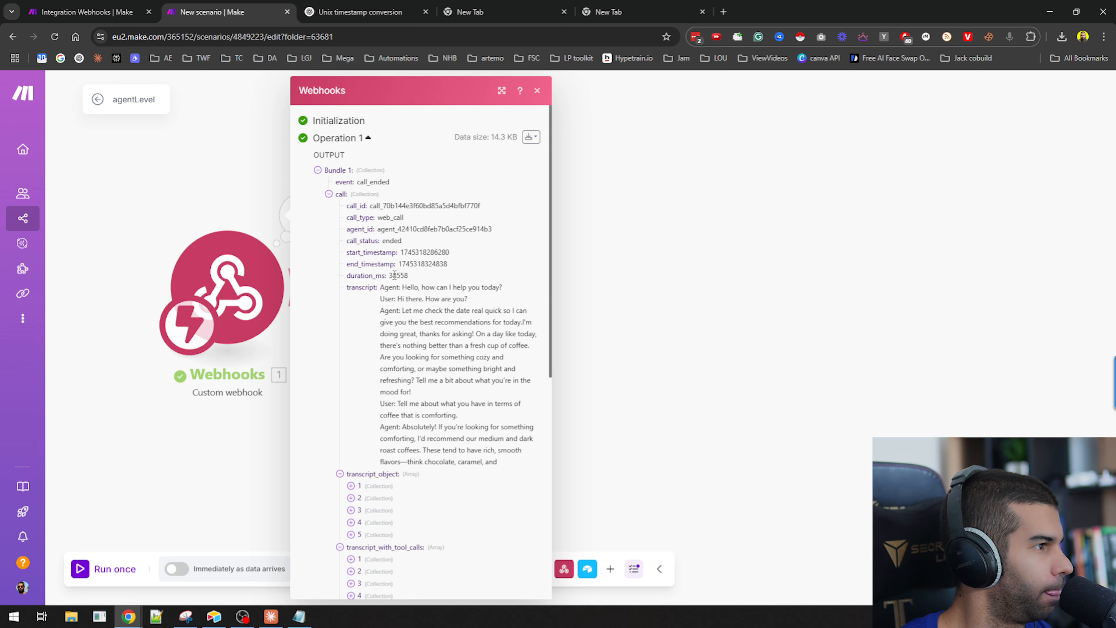
double_click(395, 275)
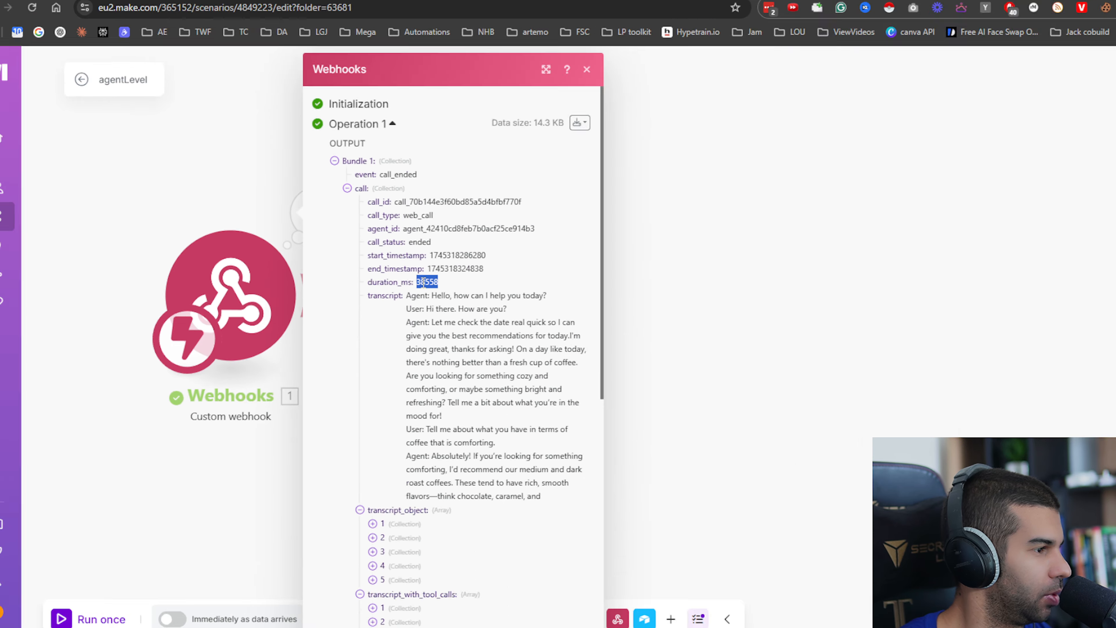
scroll(581, 316, "down", 15)
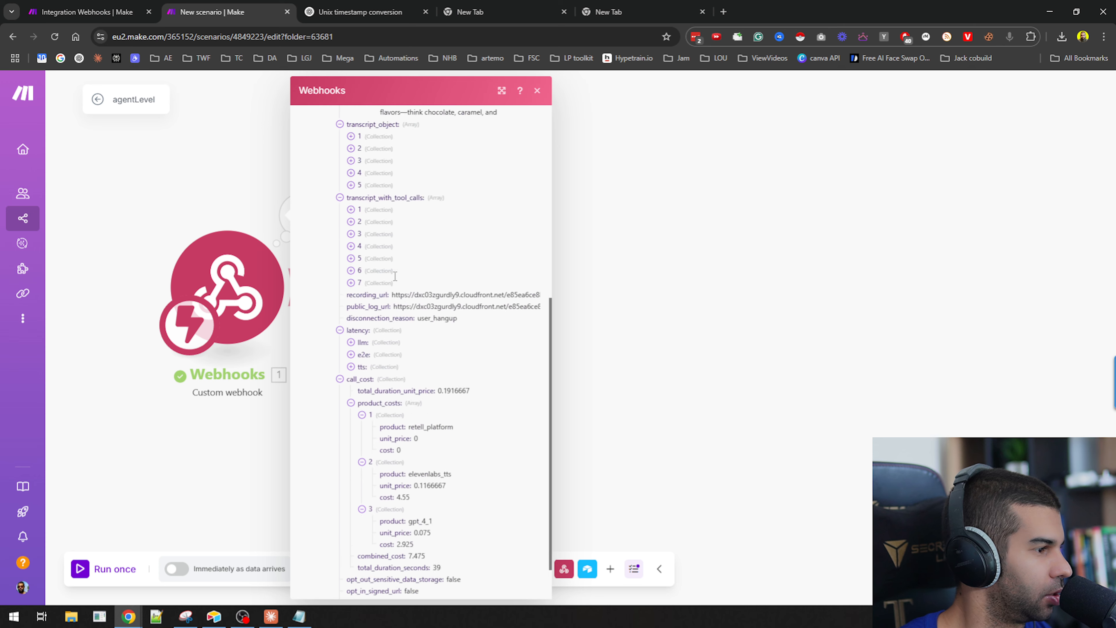
double_click(423, 505)
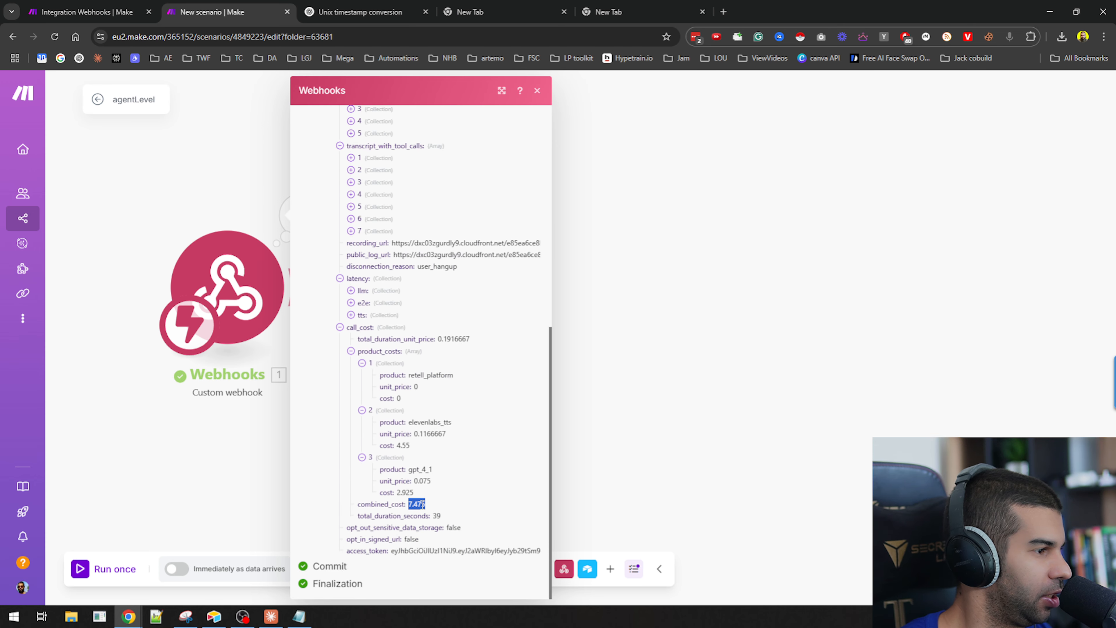
Add a Number field named Call Cost to the table.
key("alt+Tab")
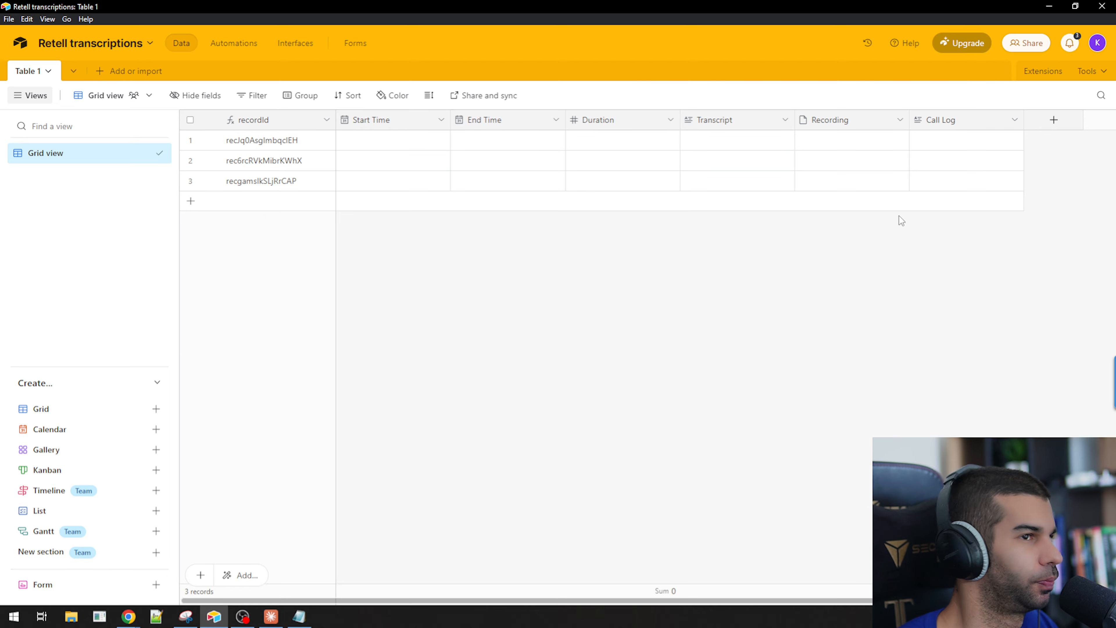
left_click(1043, 123)
type("call log")
key("BackSpace")
key("BackSpace")
key("BackSpace")
key("BackSpace")
key("BackSpace")
key("BackSpace")
key("BackSpace")
key("BackSpace")
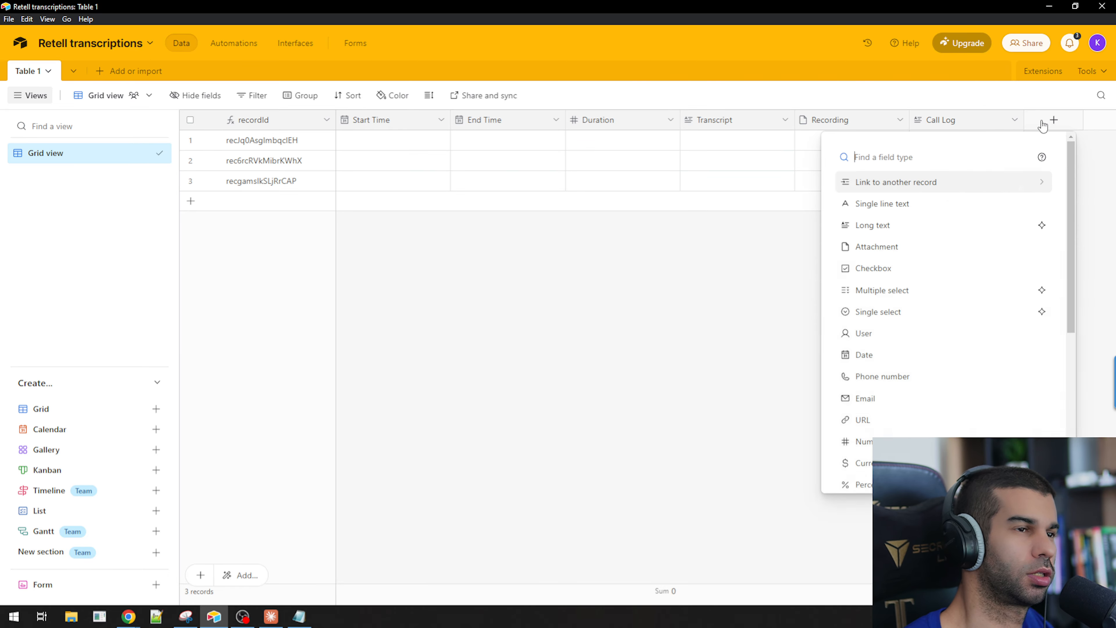
type("numb")
key("Return")
type("Call Cost")
key("Return")
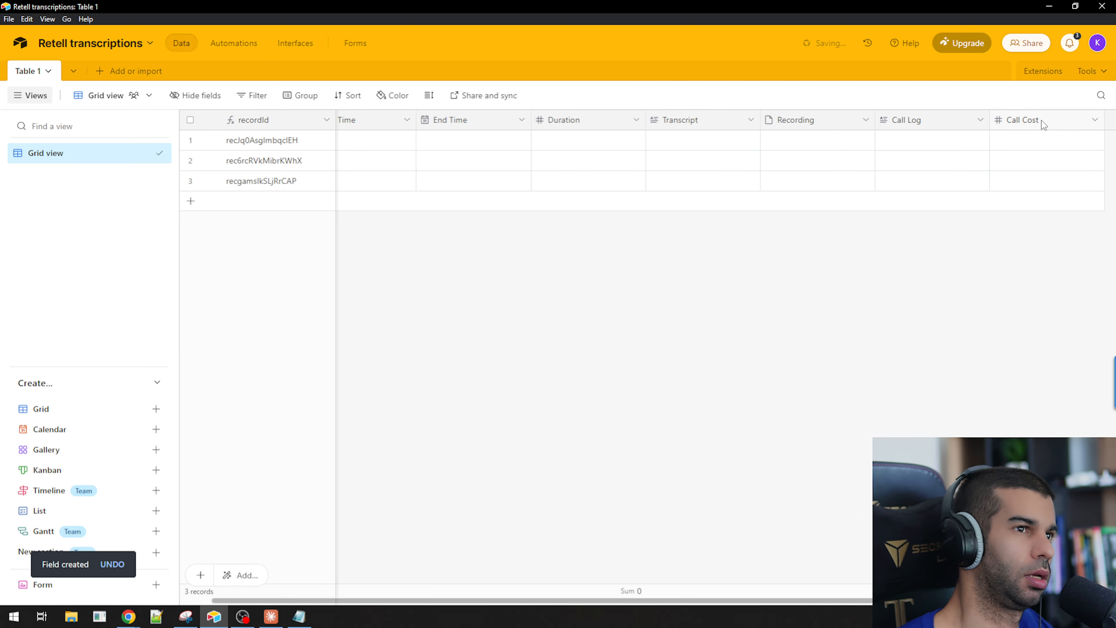
Open the Airtable Create a Record module and map the webhook's start_timestamp to the Start Time field.
key("alt+Tab")
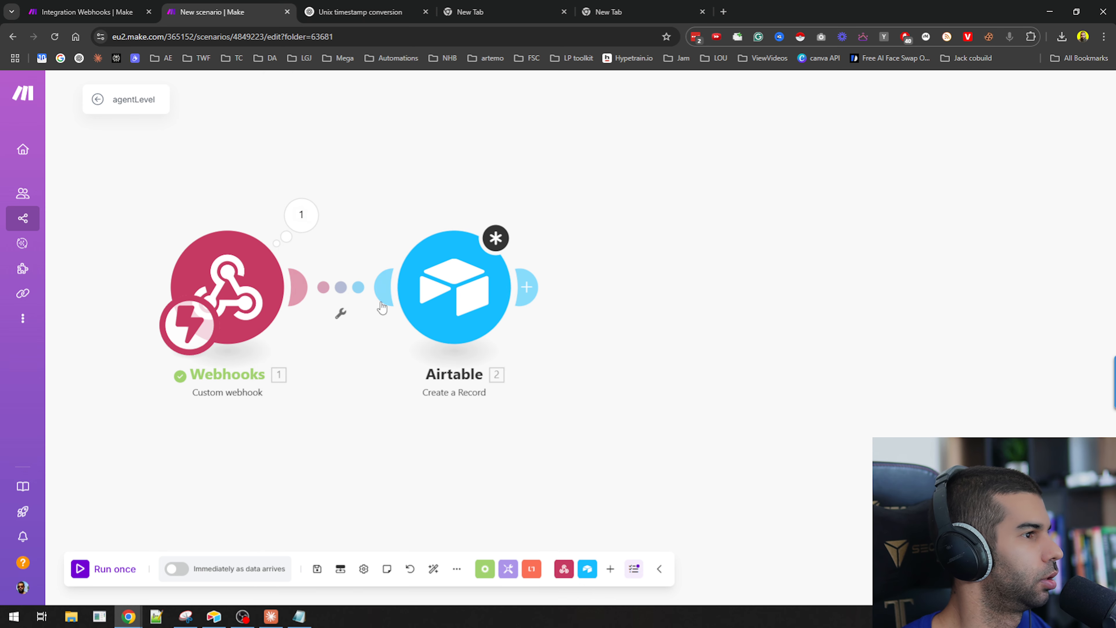
left_click(440, 294)
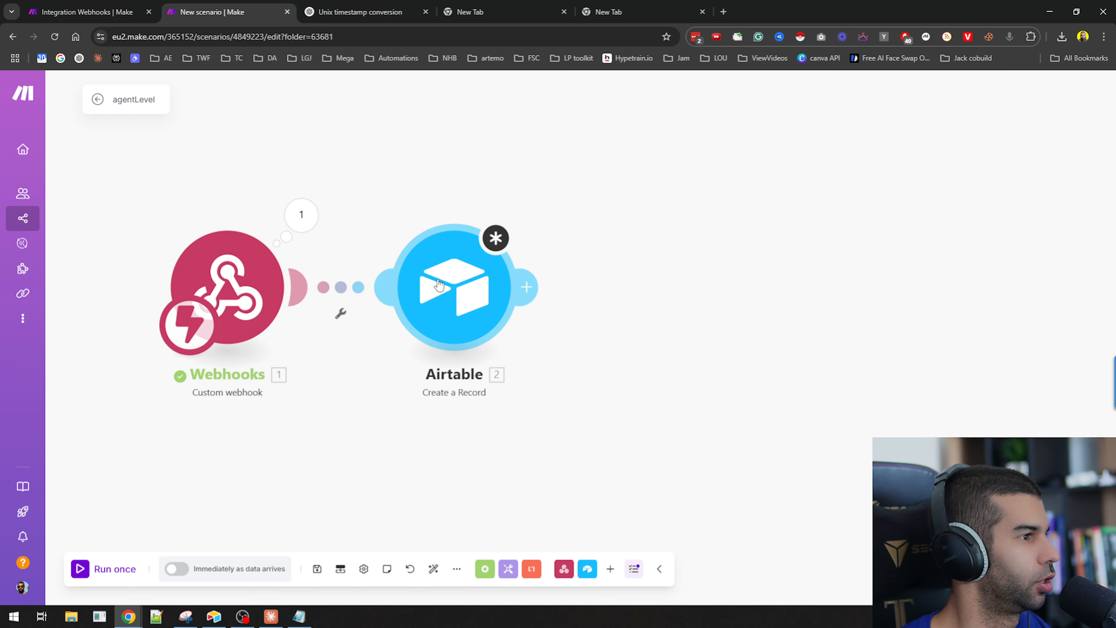
left_click(698, 241)
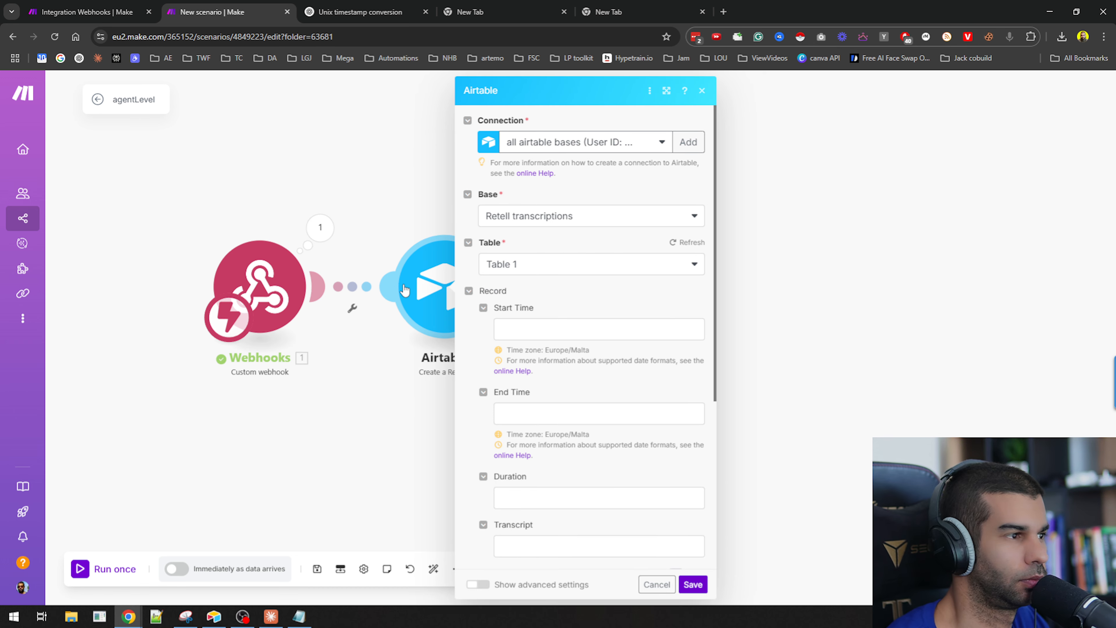
left_click(532, 326)
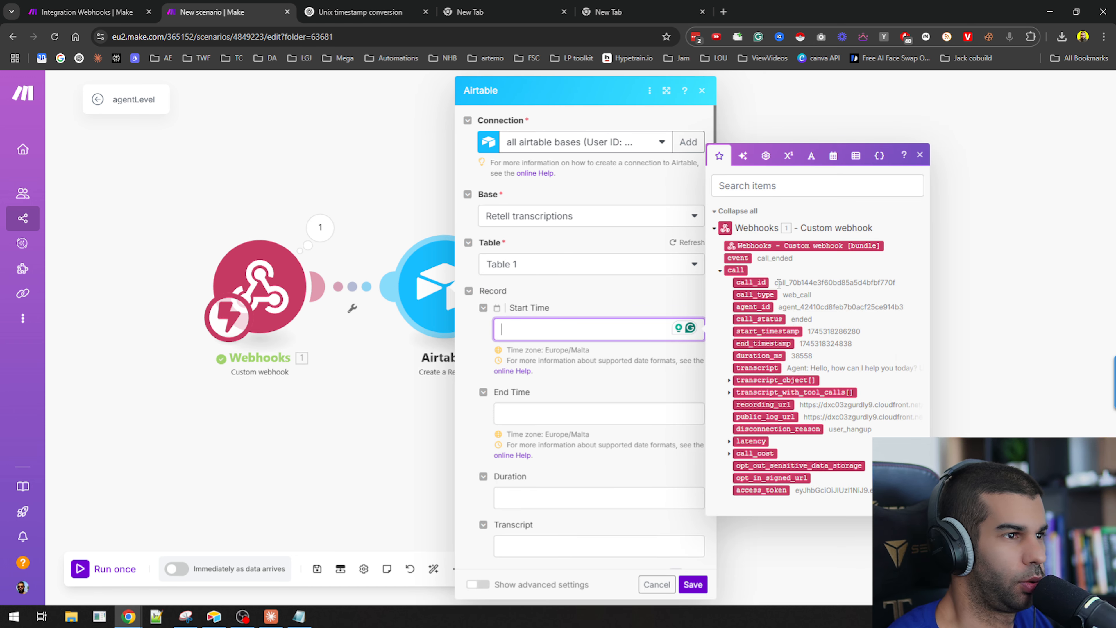
left_click(761, 331)
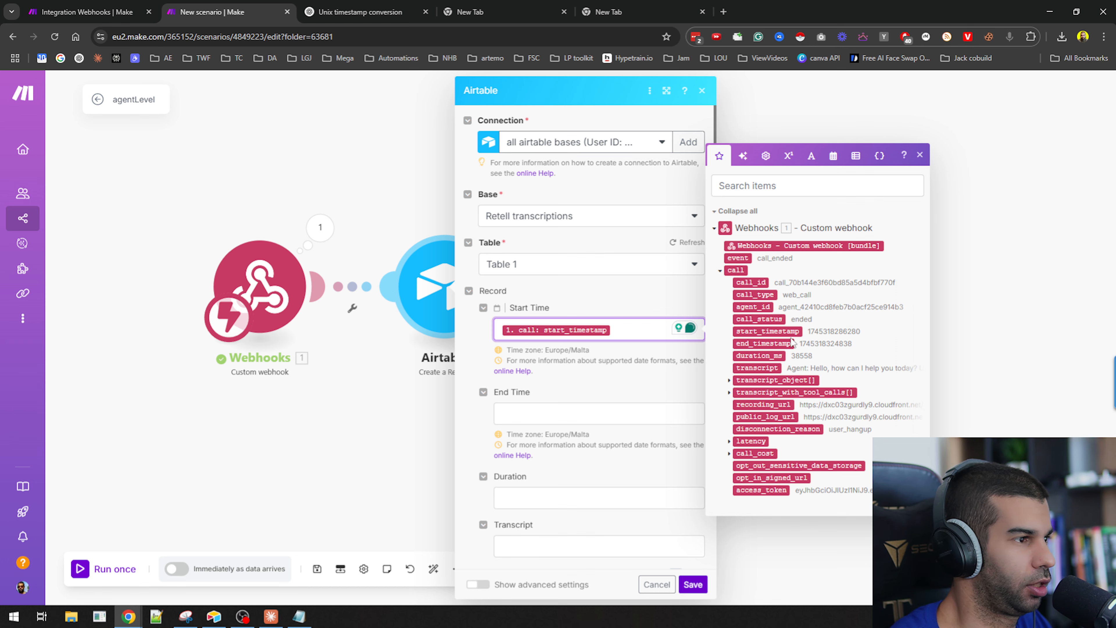
Map end_timestamp, duration_ms and transcript to the End Time, Duration and Transcript fields.
left_click_drag(765, 344, 598, 415)
scroll(597, 353, "down", 4)
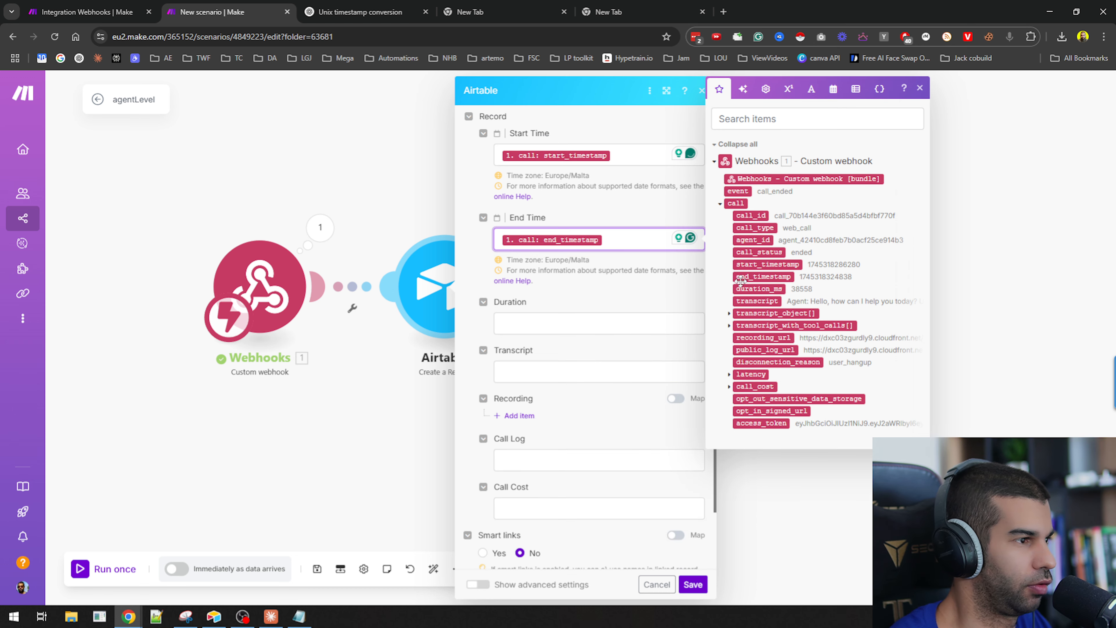
left_click_drag(742, 288, 598, 326)
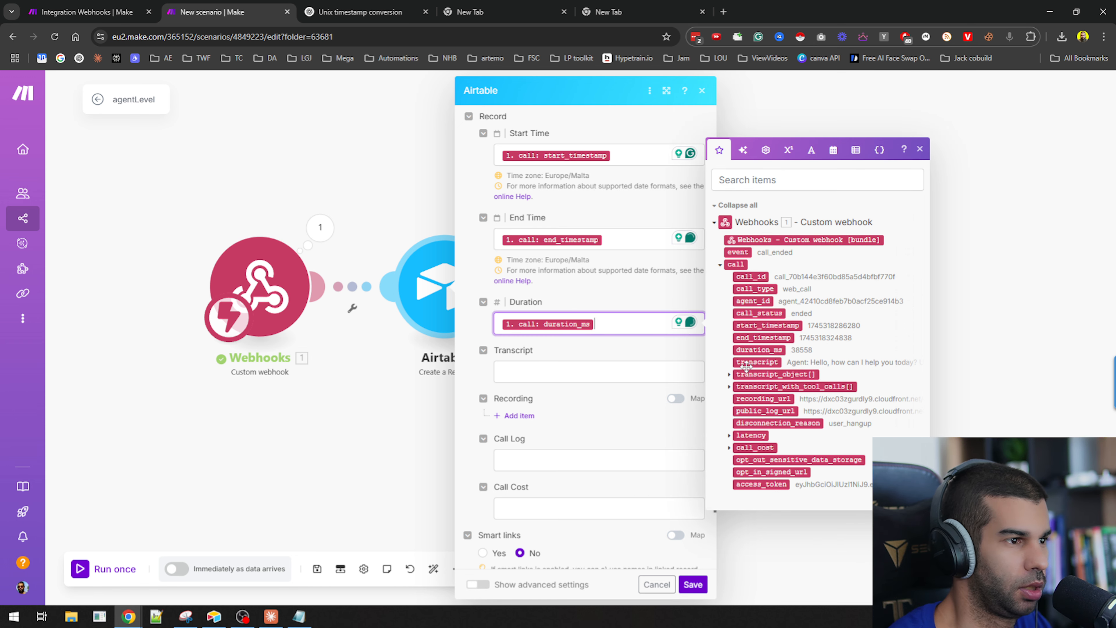
left_click_drag(756, 362, 600, 389)
Add a Recording item and map recording_url into its File URL field.
left_click(519, 415)
scroll(572, 395, "down", 3)
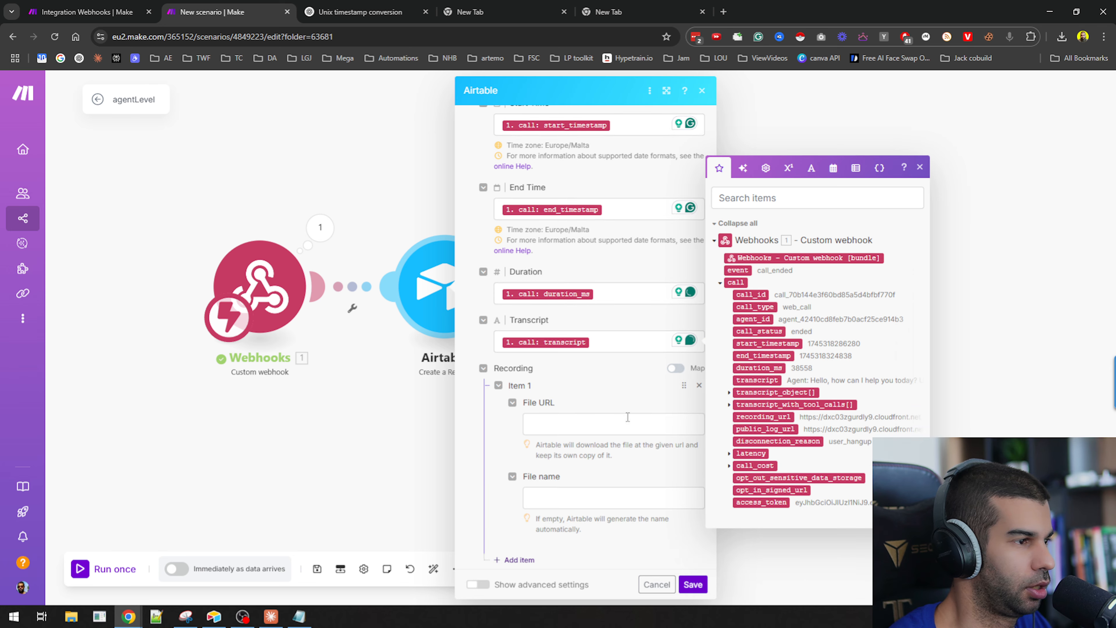
left_click(729, 313)
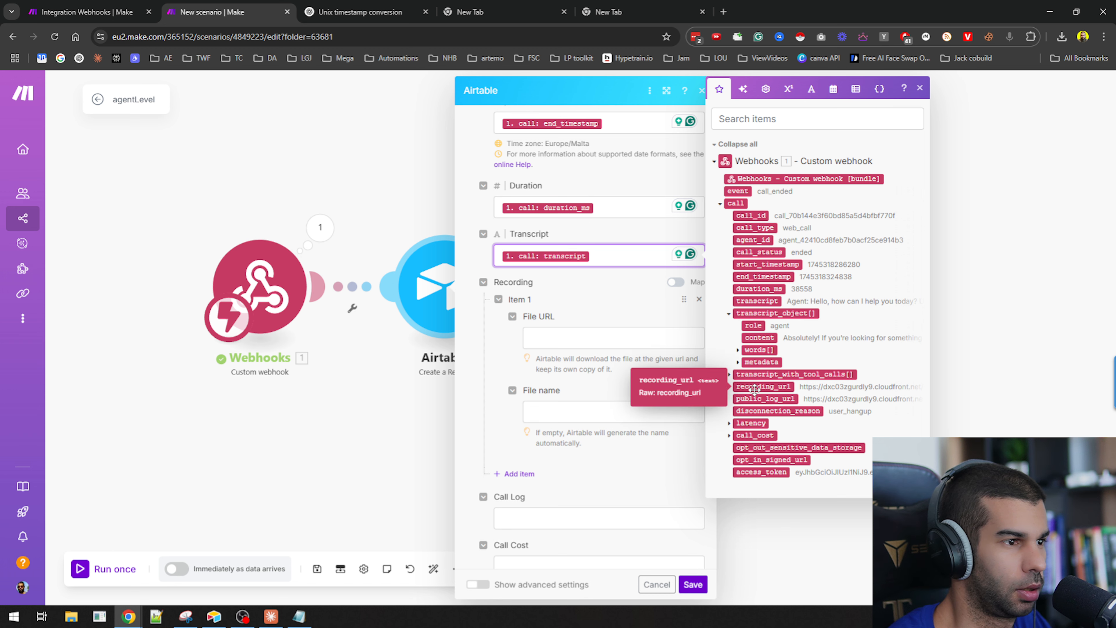
left_click_drag(759, 387, 633, 341)
Map the call_cost combined_cost value to the Call Cost field.
scroll(610, 364, "down", 3)
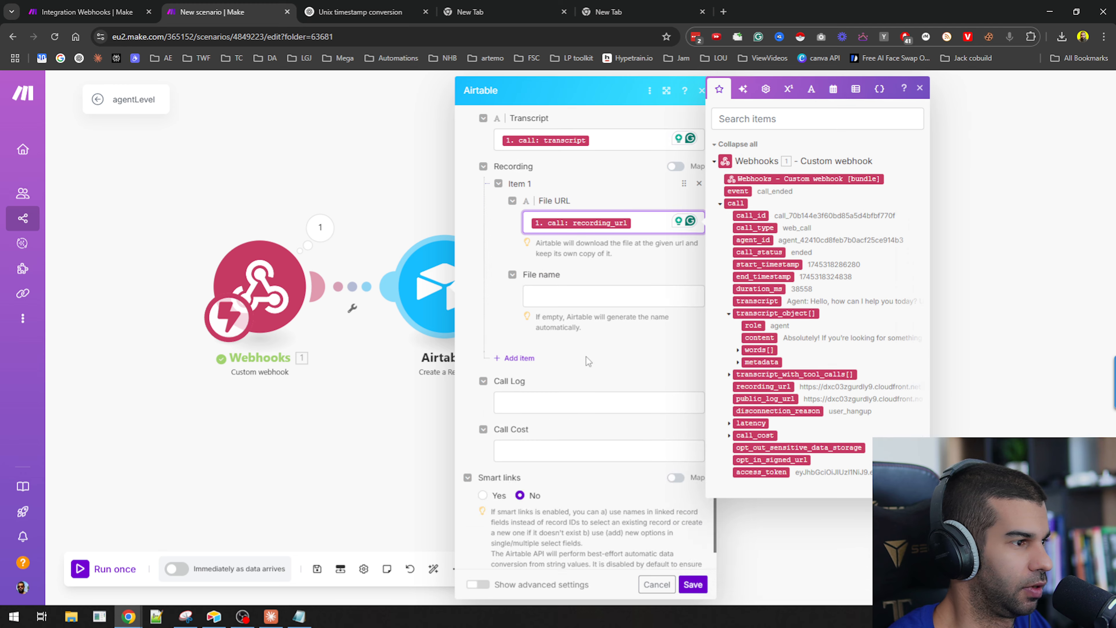
left_click(537, 403)
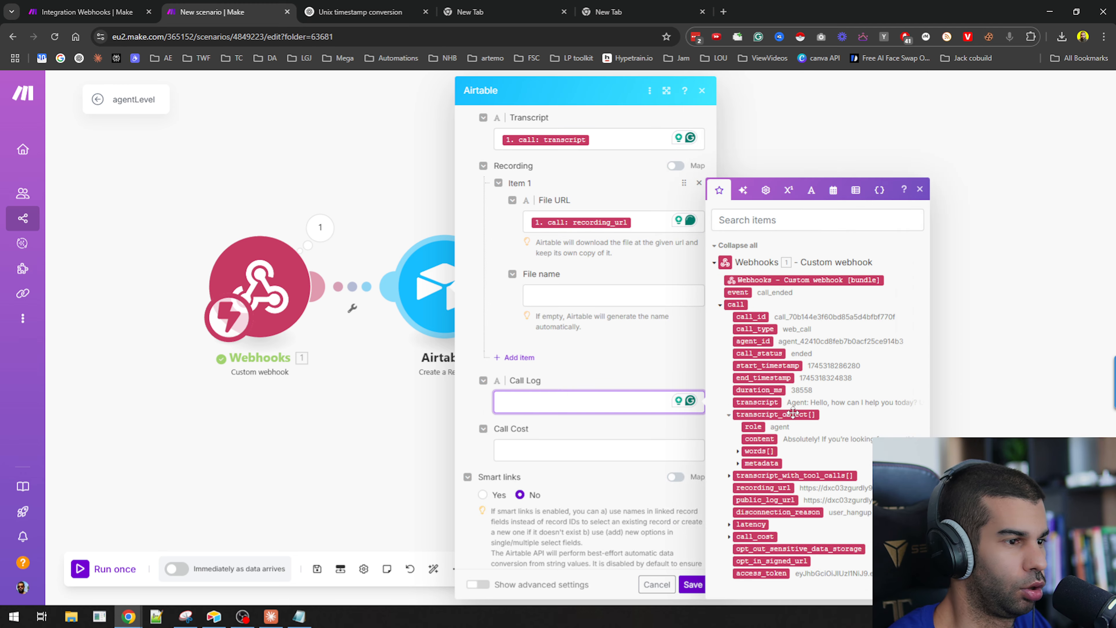
mouse_move(753, 500)
left_mouse_down()
mouse_move(550, 403)
mouse_move(568, 402)
mouse_move(777, 507)
mouse_move(753, 501)
left_mouse_up()
scroll(523, 379, "down", 1)
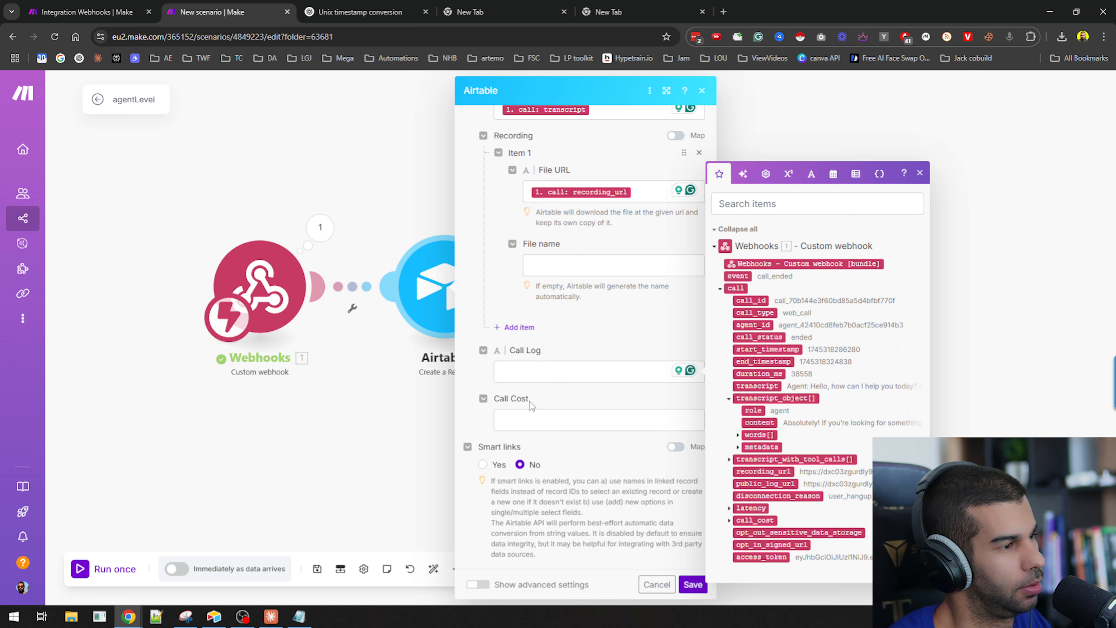
left_click(729, 521)
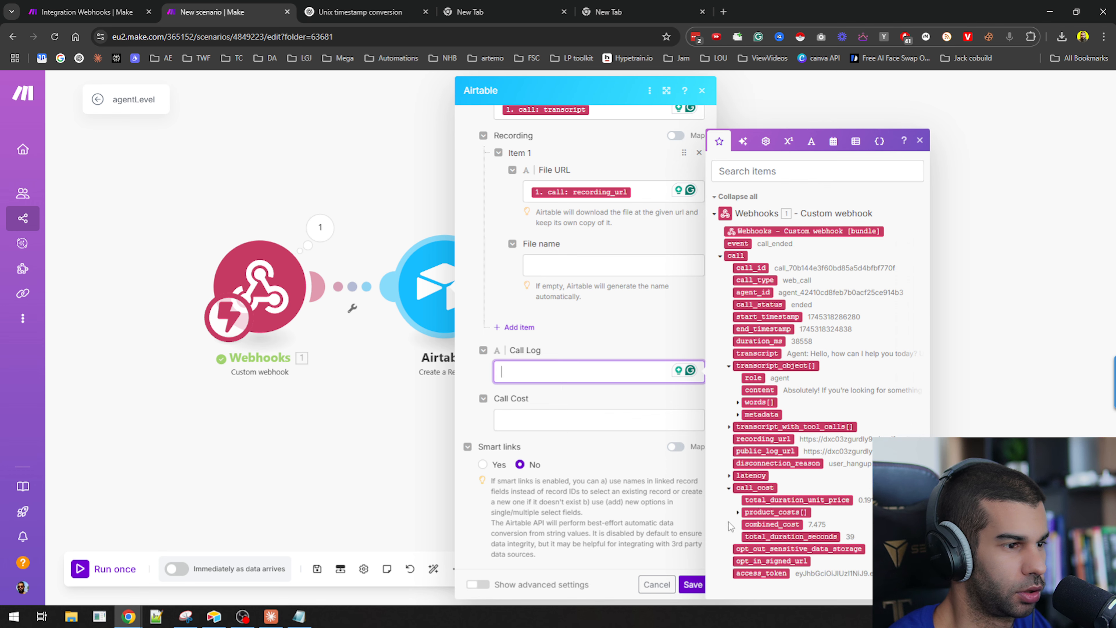
left_click_drag(774, 527, 560, 420)
Review the module's field mappings and save the Airtable module.
left_click(529, 371)
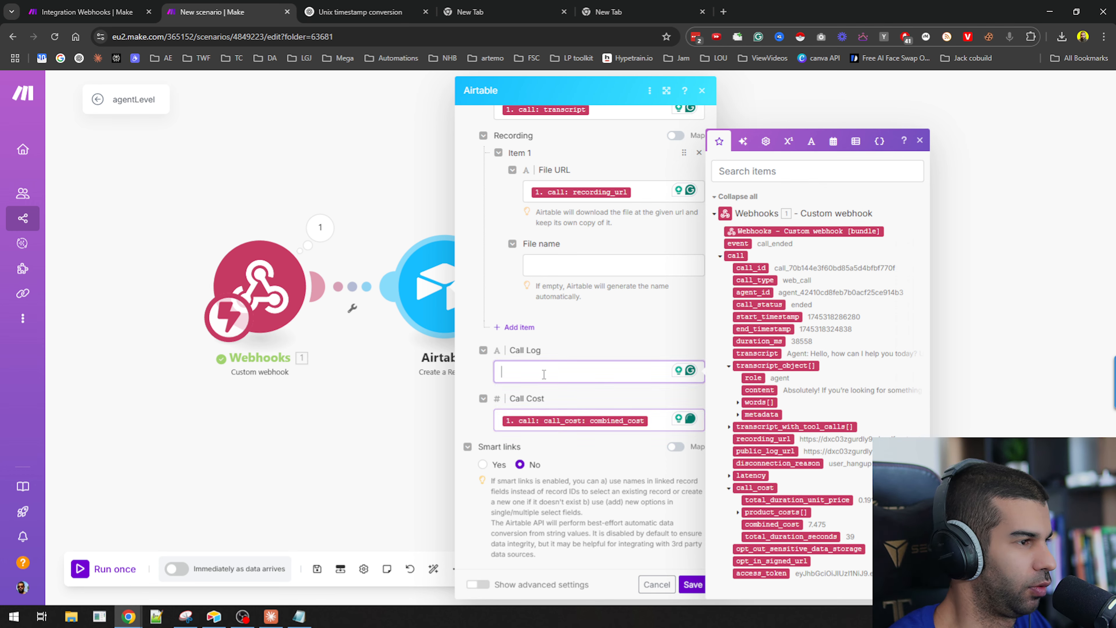
scroll(571, 371, "up", 6)
scroll(571, 367, "up", 3)
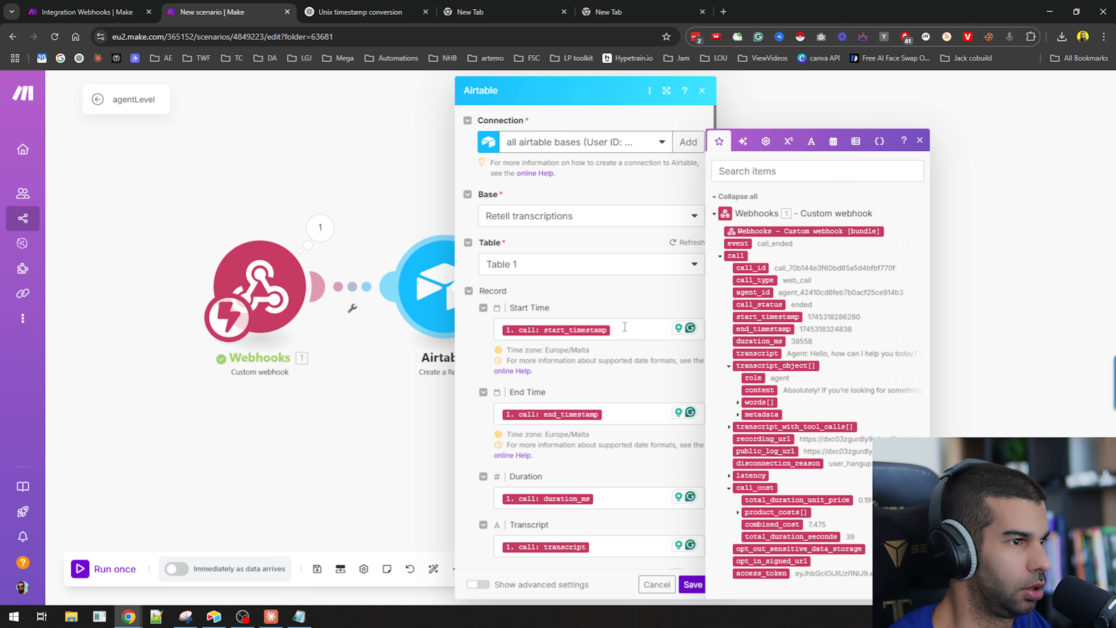
scroll(562, 496, "down", 10)
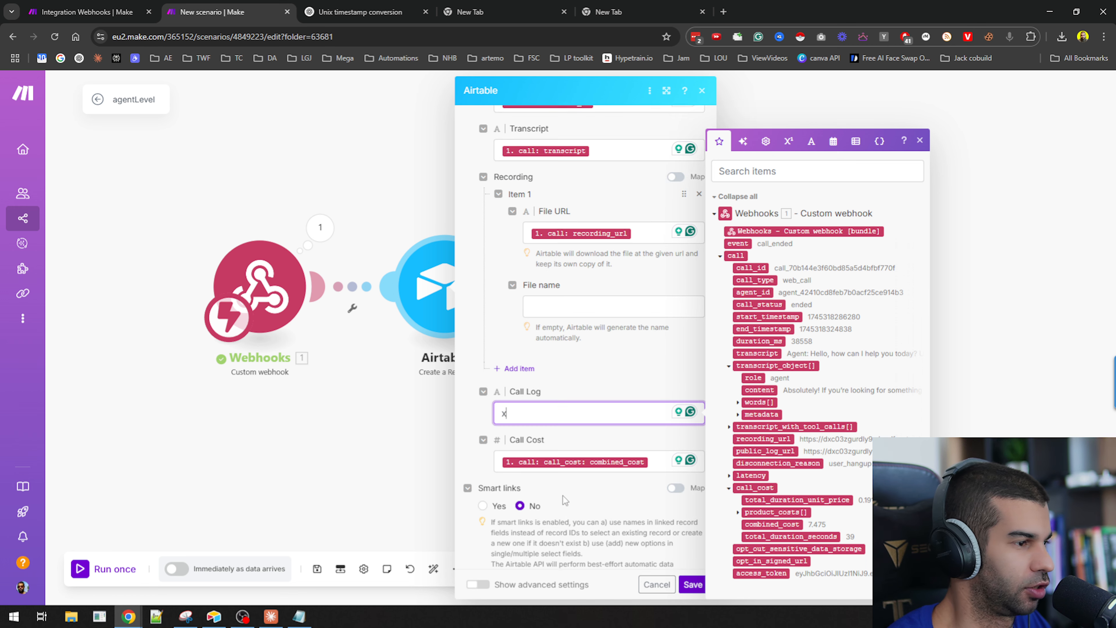
left_click(691, 586)
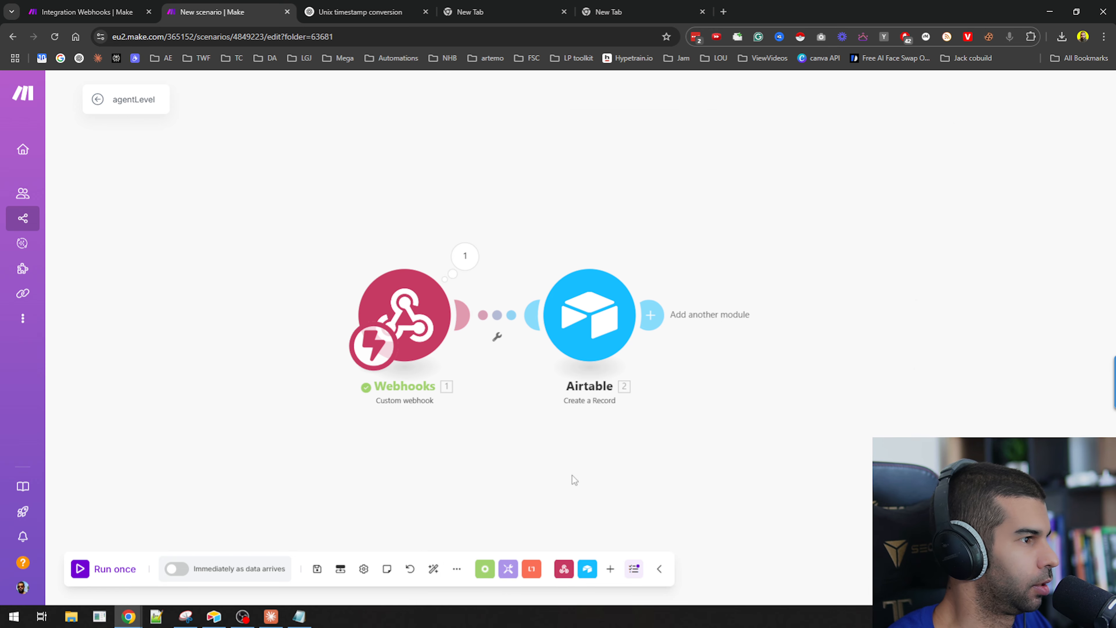
Open the webhook's output bundle and expand the call, transcript_object and transcript_with_tool_calls entries.
left_click(369, 217)
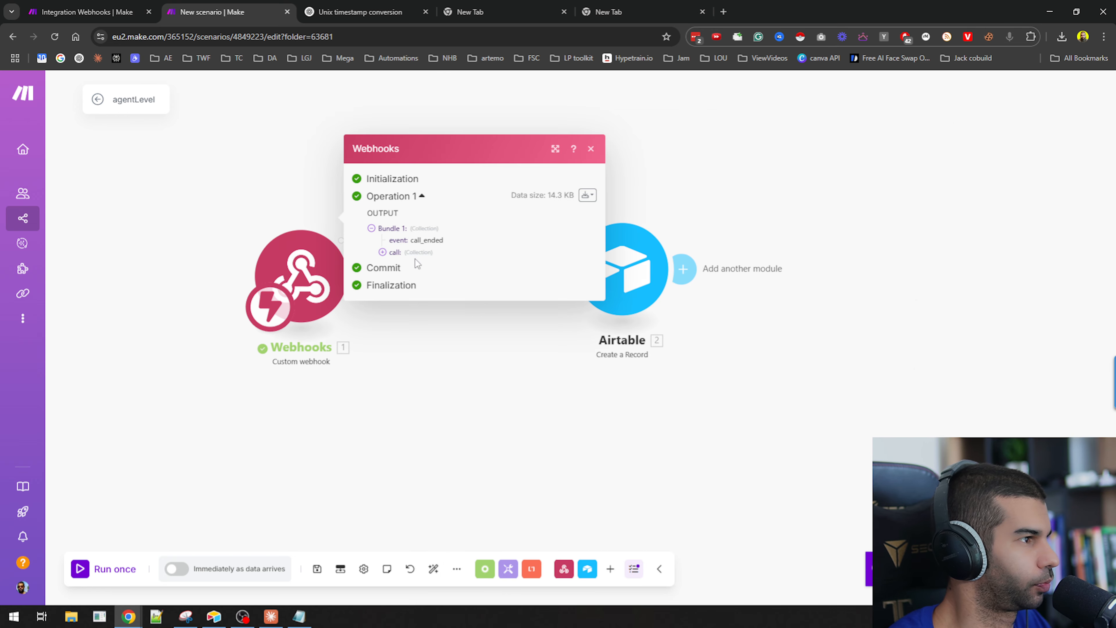
left_click(407, 252)
scroll(462, 347, "down", 1)
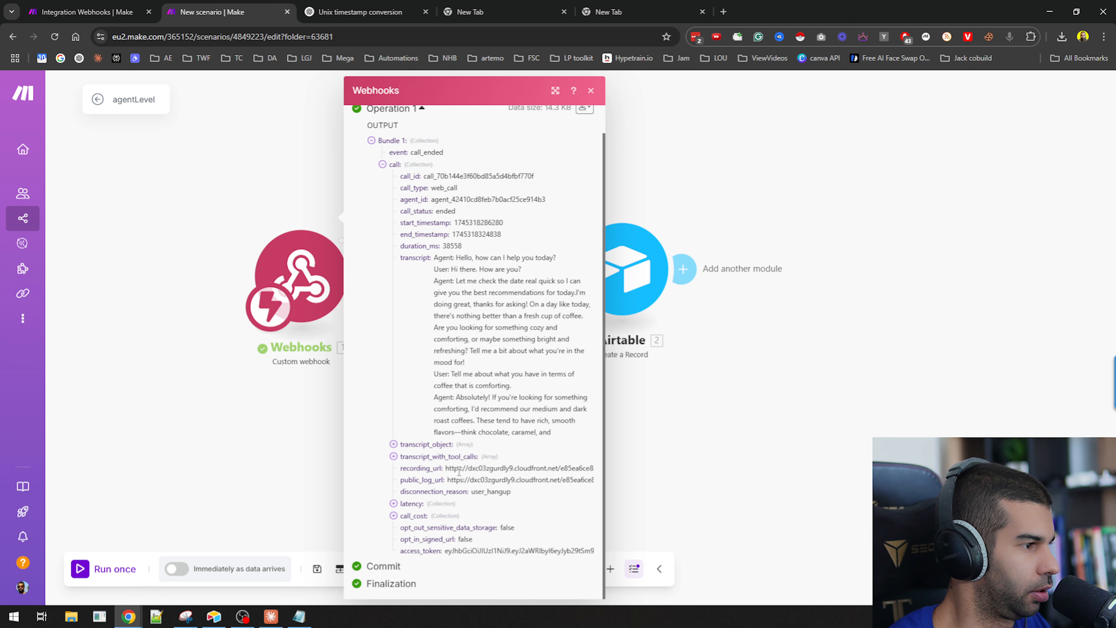
left_click(422, 444)
left_click(426, 518)
scroll(423, 500, "down", 3)
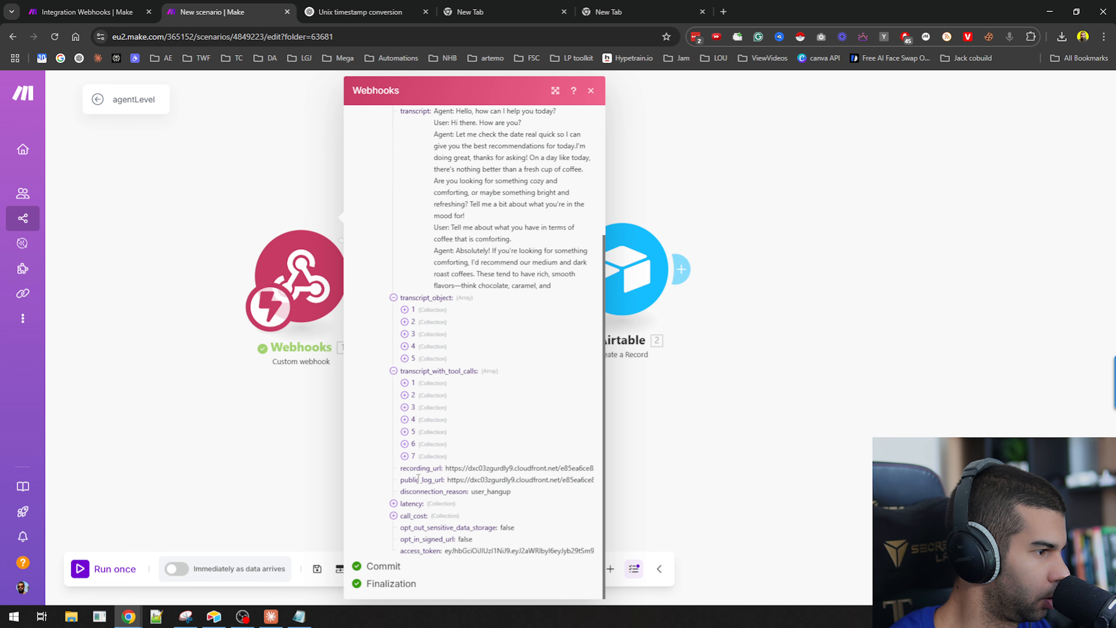
Copy the public log URL into a Notepad++ note under the label "log url:".
triple_click(476, 478)
left_click(156, 616)
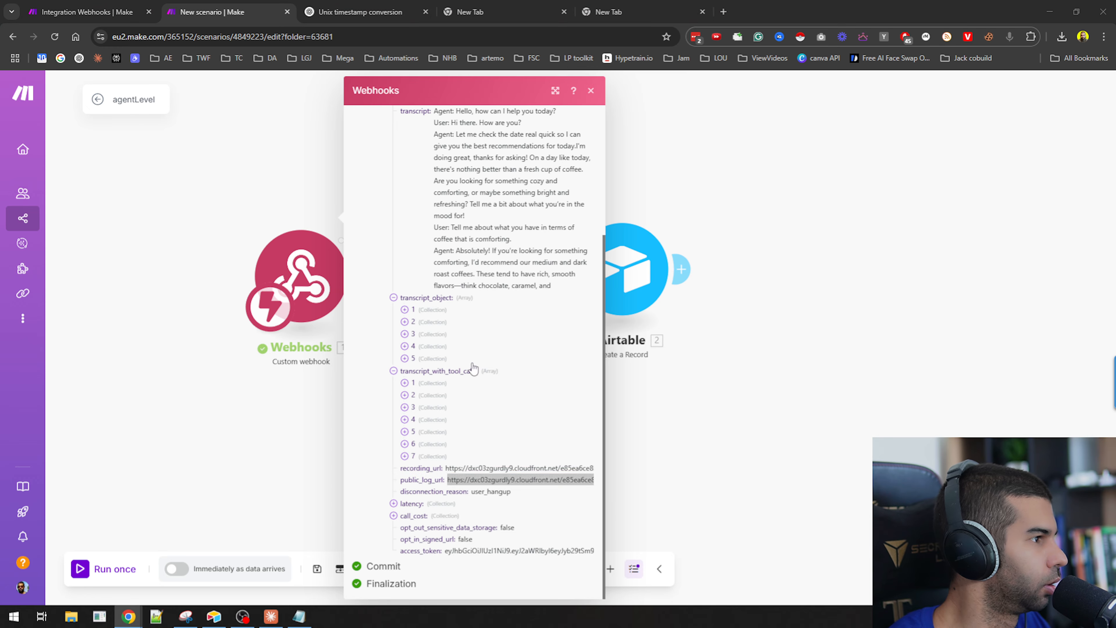
type("log url:")
key("Return")
key("Return")
key("Return")
key("Return")
key("Return")
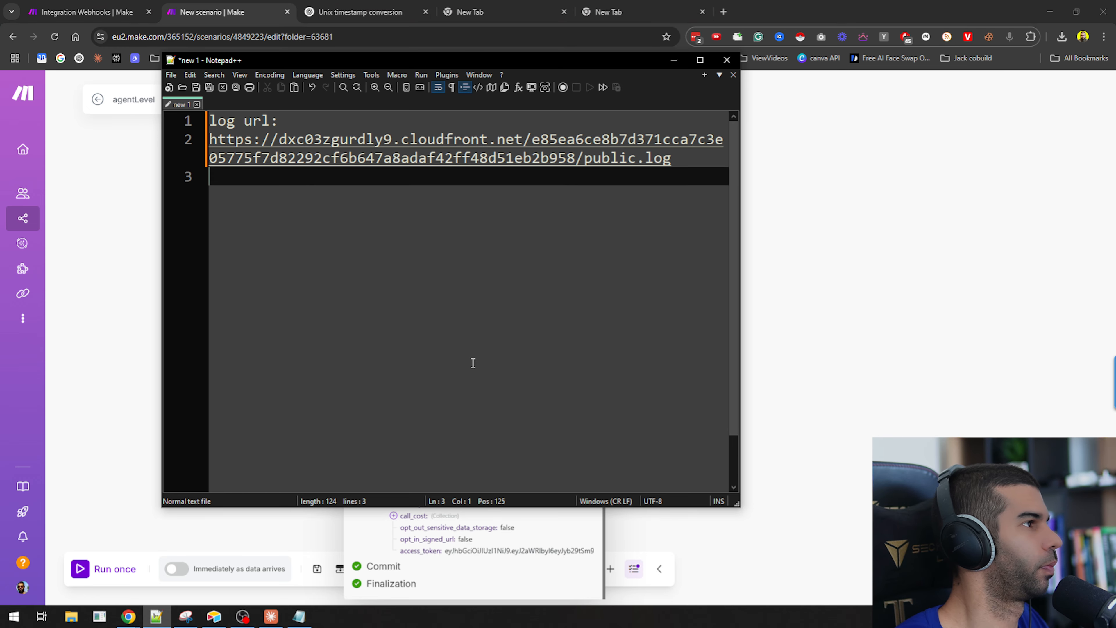
Copy the start timestamp into the note under a "start" label and add an "end" label.
key("alt+Tab")
scroll(403, 261, "up", 5)
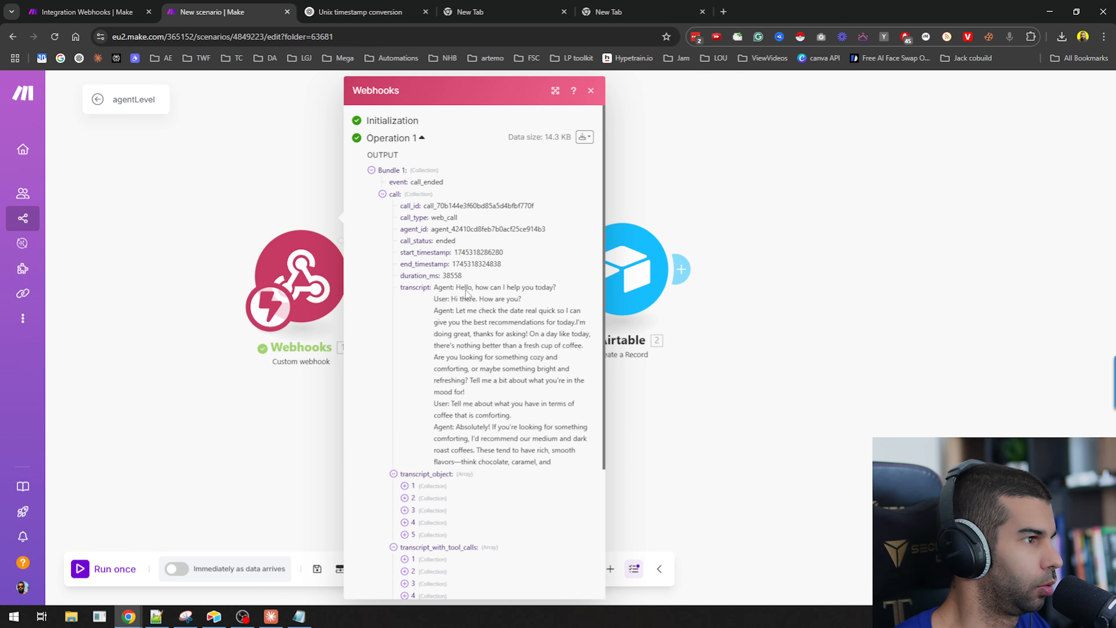
double_click(475, 252)
key("ctrl+c")
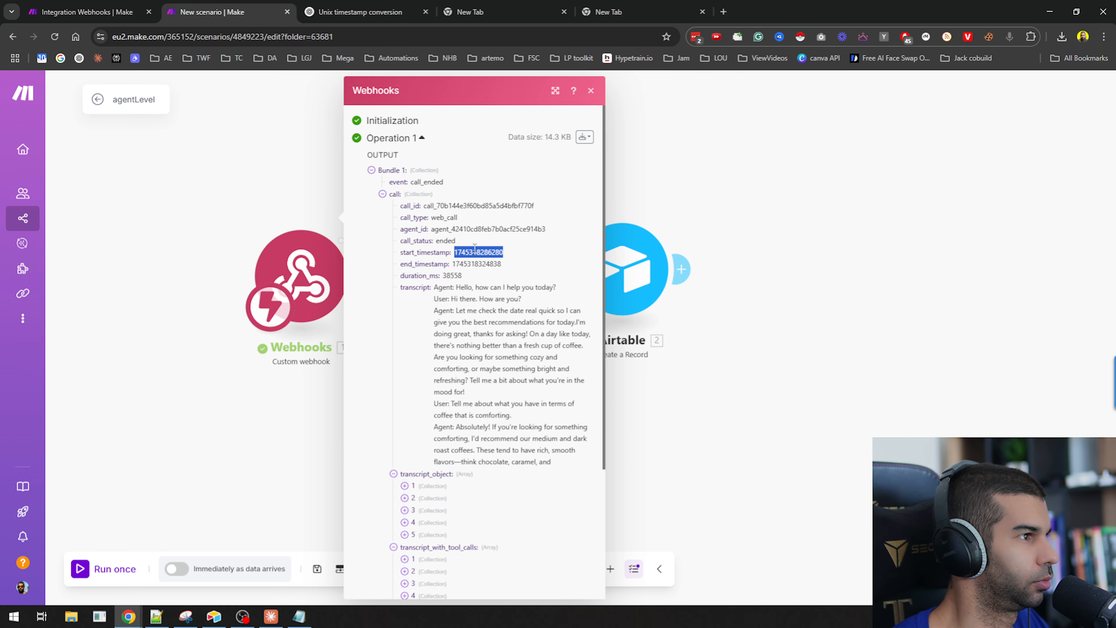
key("alt+Tab")
type("start")
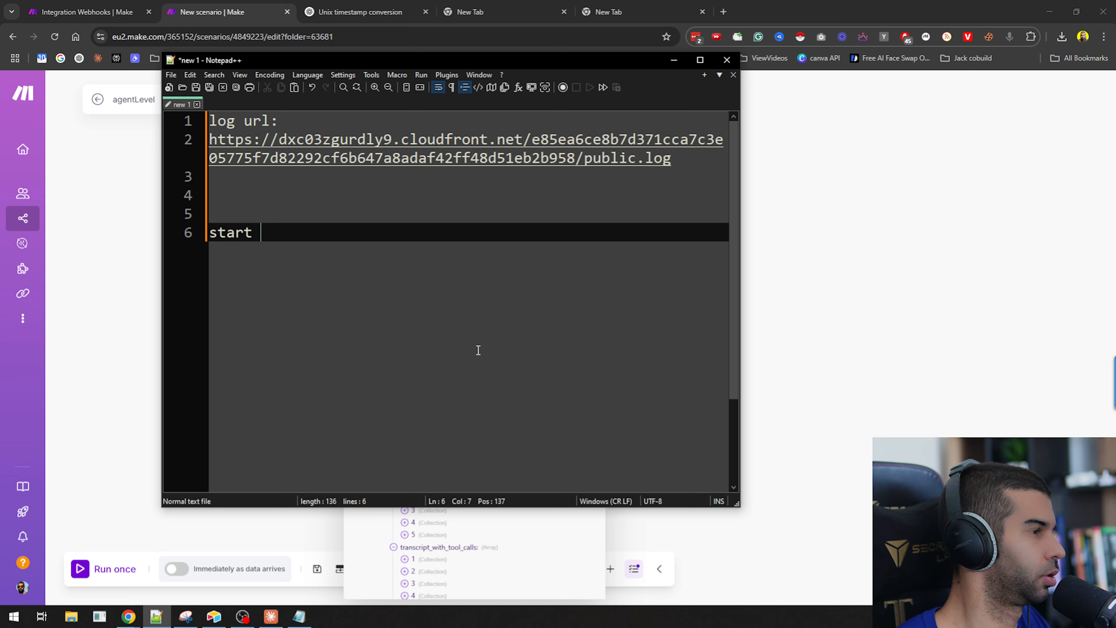
key("Return")
key("ctrl+v")
key("Return")
key("Return")
Copy the end timestamp from the webhook output into the note under "end".
key("Return")
type("end")
key("Return")
key("alt+Tab")
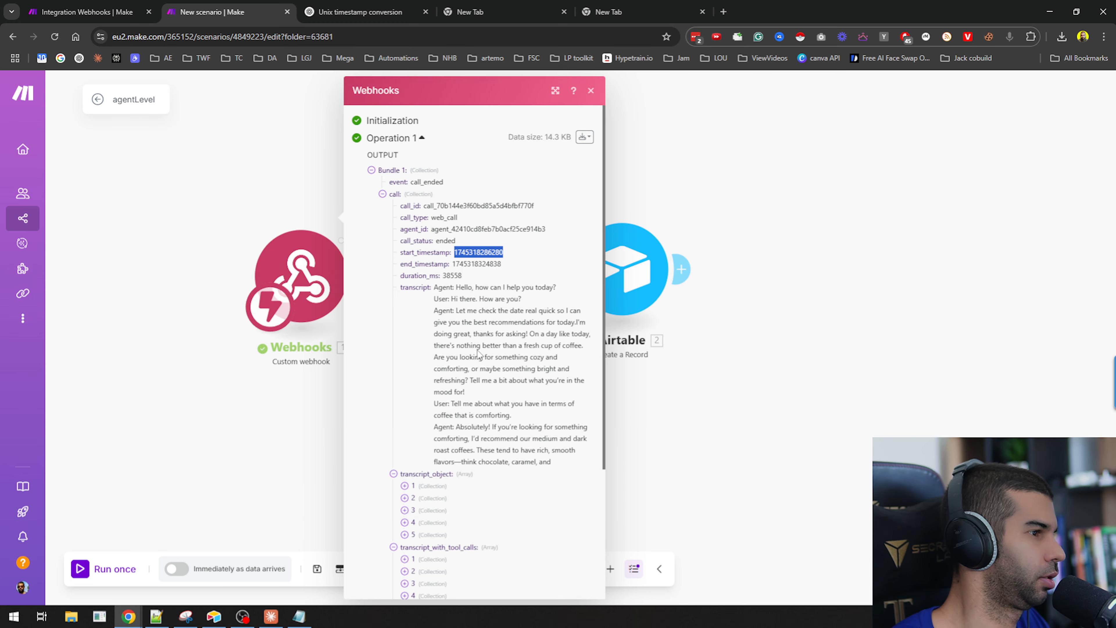
double_click(475, 264)
key("ctrl+c")
key("alt+Tab")
key("ctrl+v")
Add a "duration" label with the value 38558 to the note.
key("Return")
key("Return")
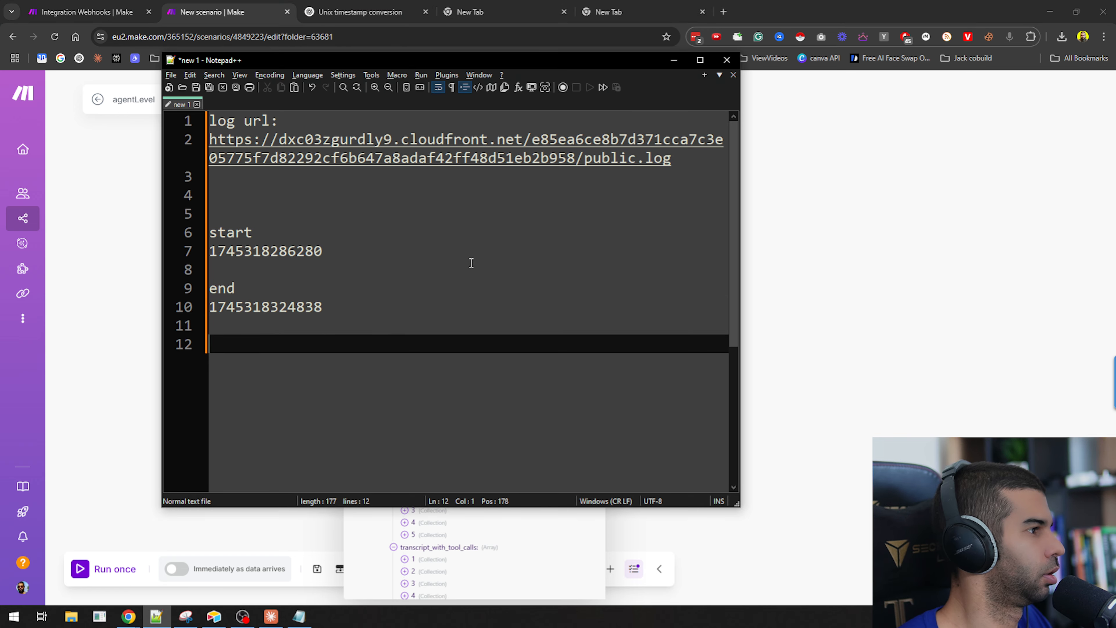
key("alt+Tab")
left_click(472, 263)
key("alt+Tab")
key("Return")
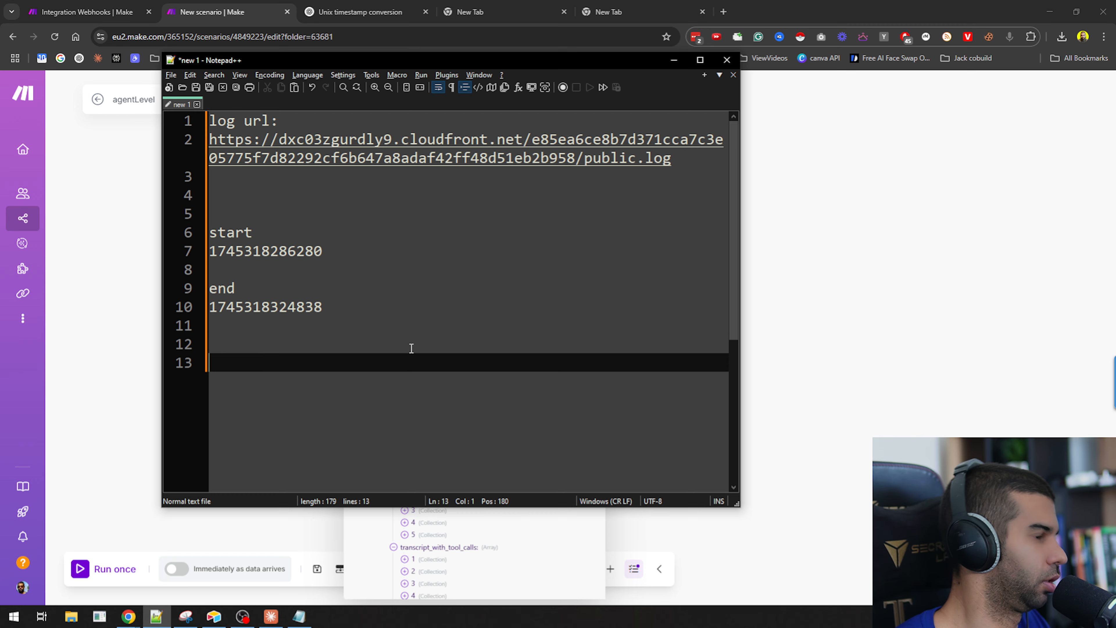
key("Return")
type("duration")
key("Return")
type("38558")
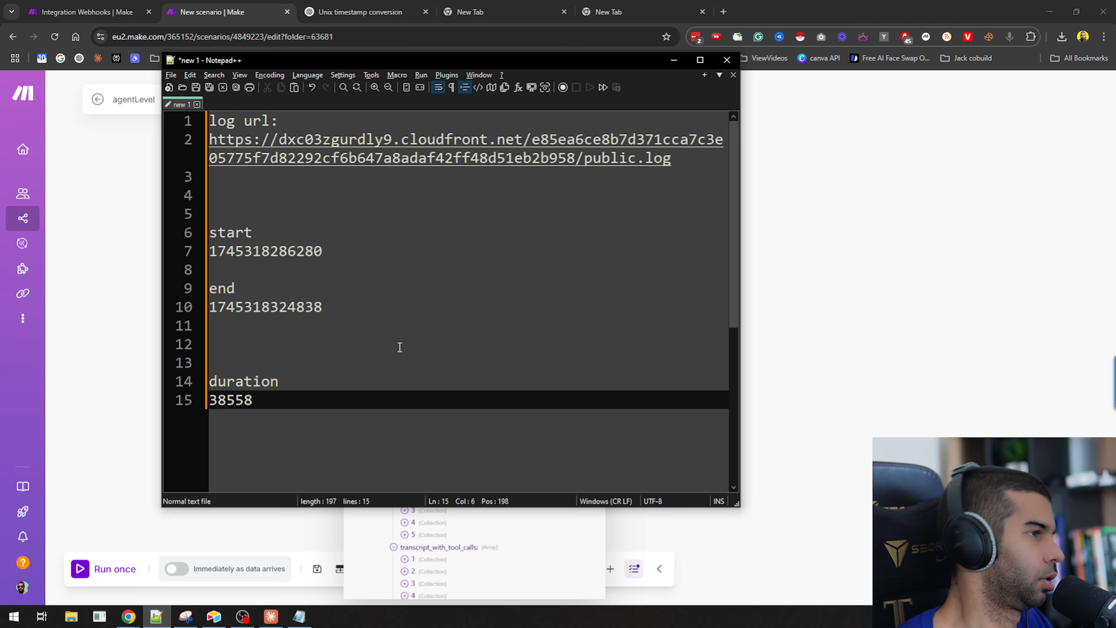
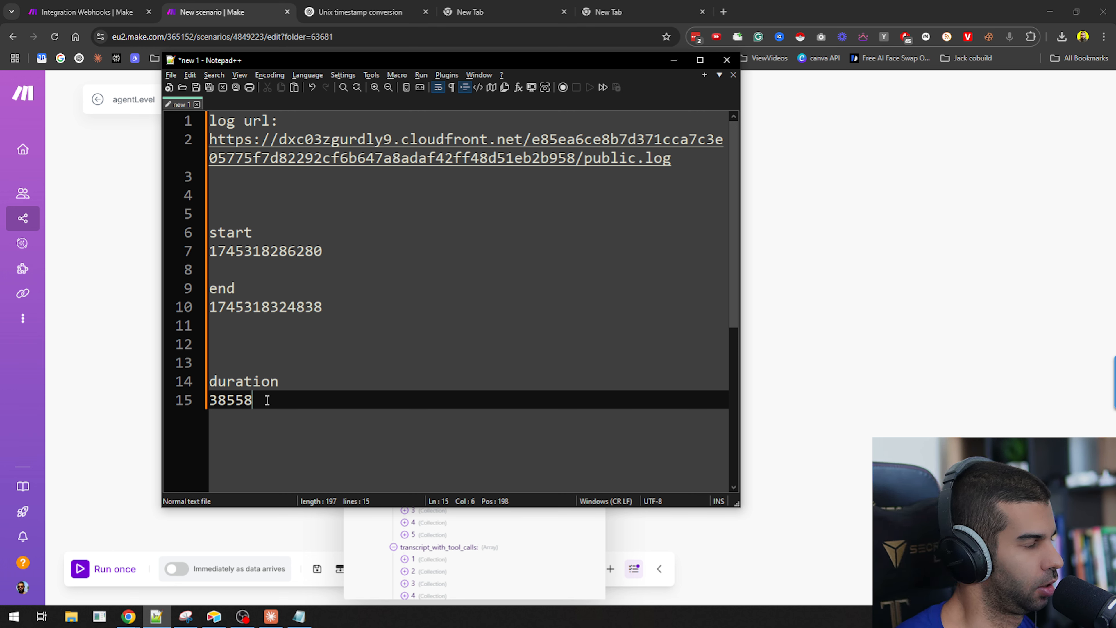
Copy the 38558 duration, open Calculator, and divide it by 60 twice.
left_click_drag(251, 401, 208, 401)
key("ctrl+c")
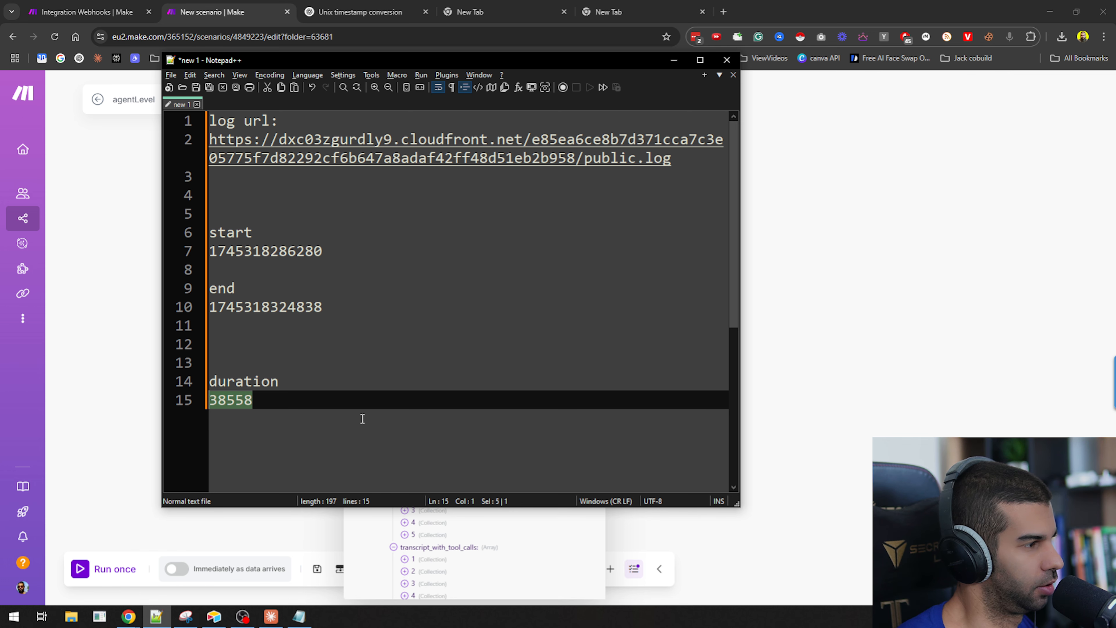
left_click(953, 7)
key("ctrl+t")
key("ctrl+w")
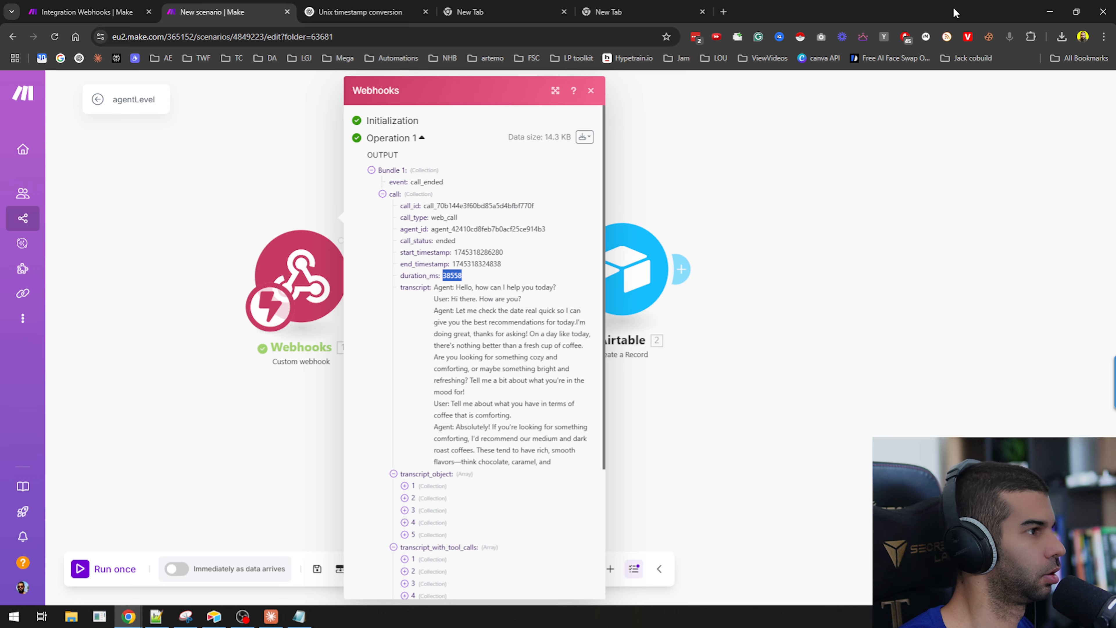
key("super")
type("calc")
key("Return")
key("ctrl+v")
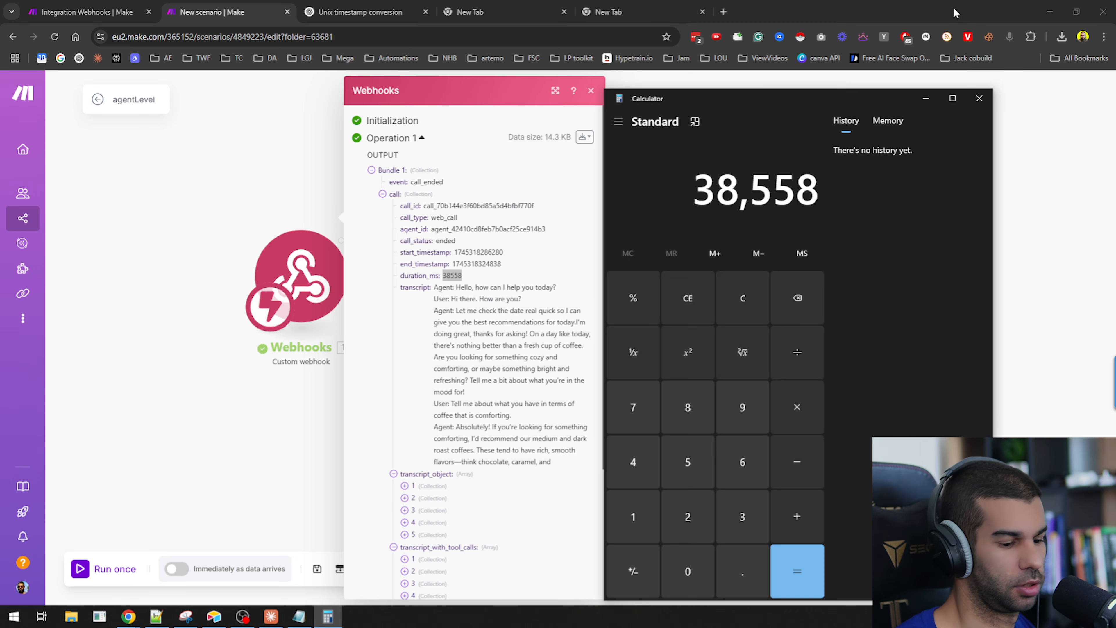
type("/60")
key("Return")
type("/60")
key("Return")
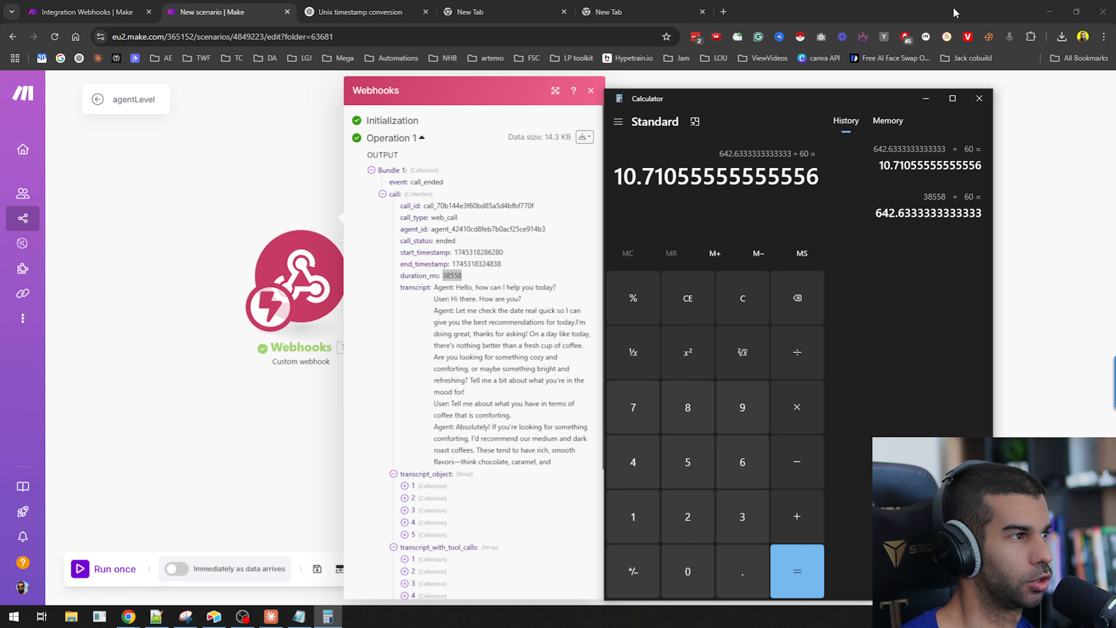
Open ChatGPT in a new tab and ask how to convert milliseconds into minutes.
left_click(723, 11)
type("chat.openai.com")
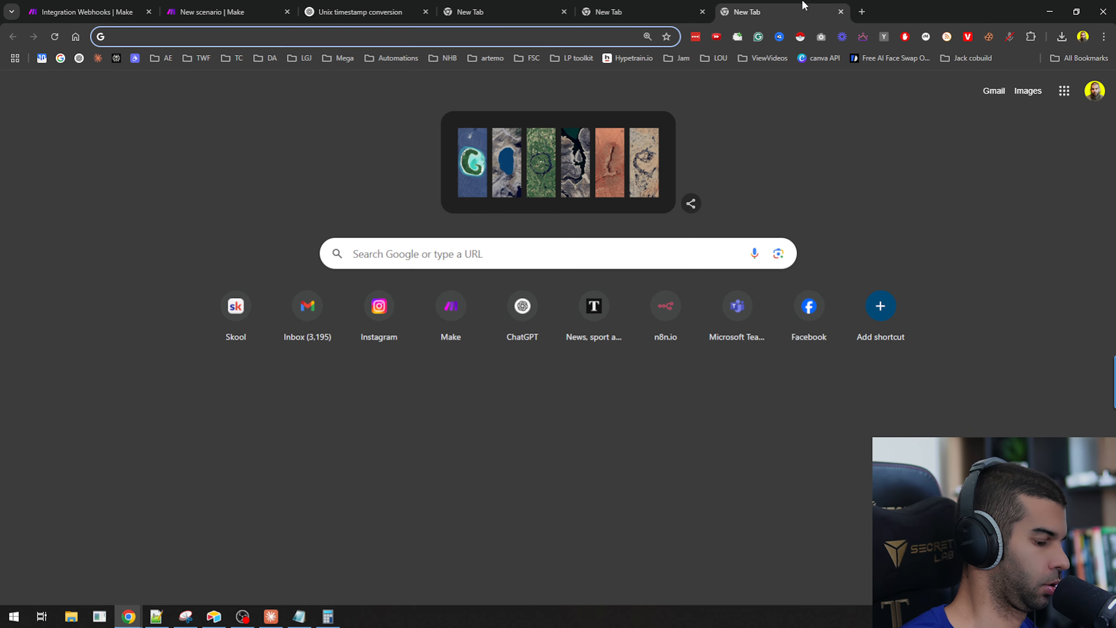
key("Return")
left_click(369, 315)
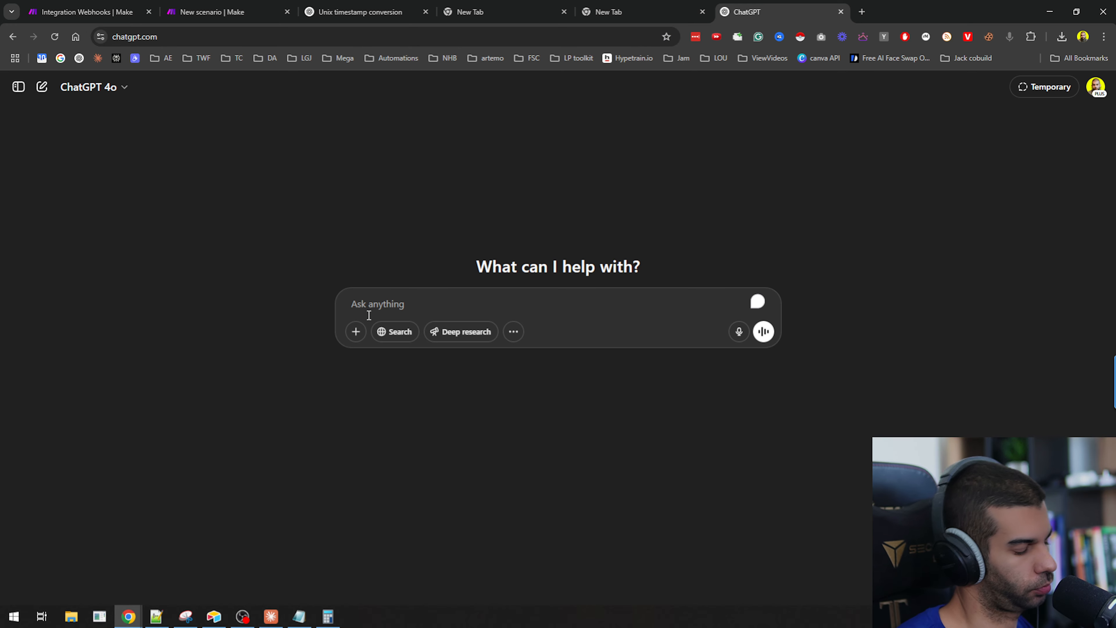
type("how do i con")
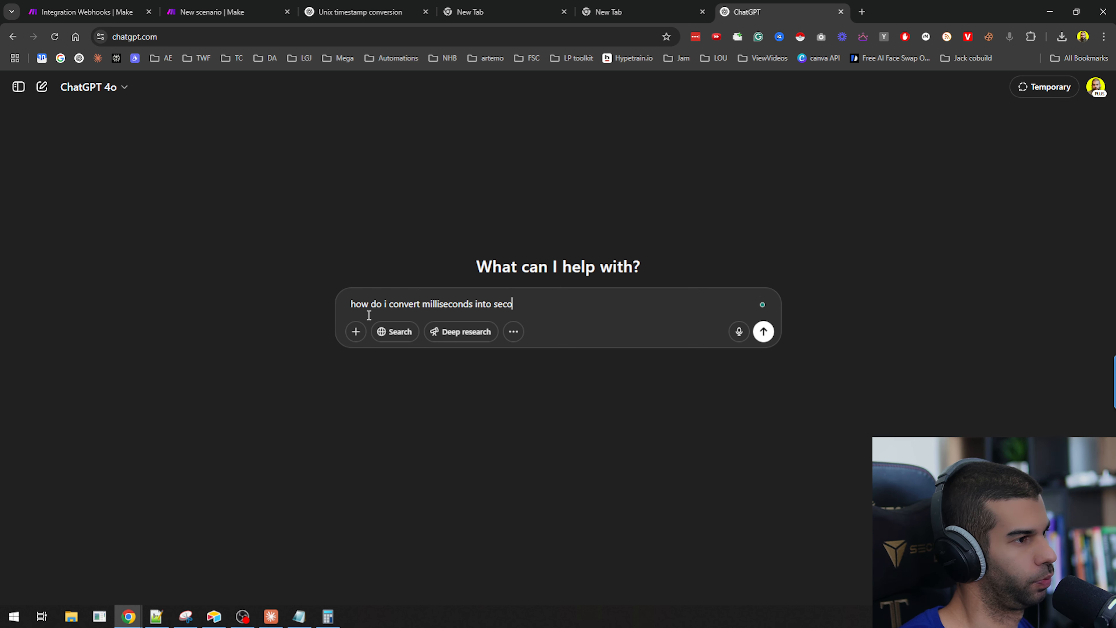
type("vert milliseconds into minuts?")
key("Return")
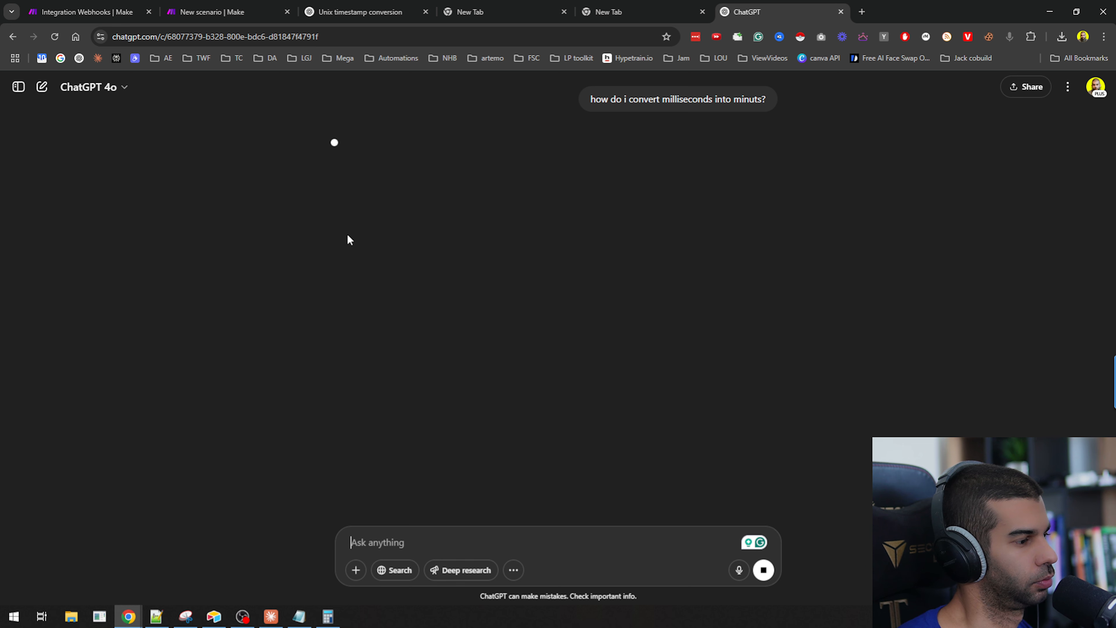
Multiply 38558 by 60 in Calculator.
left_click(328, 617)
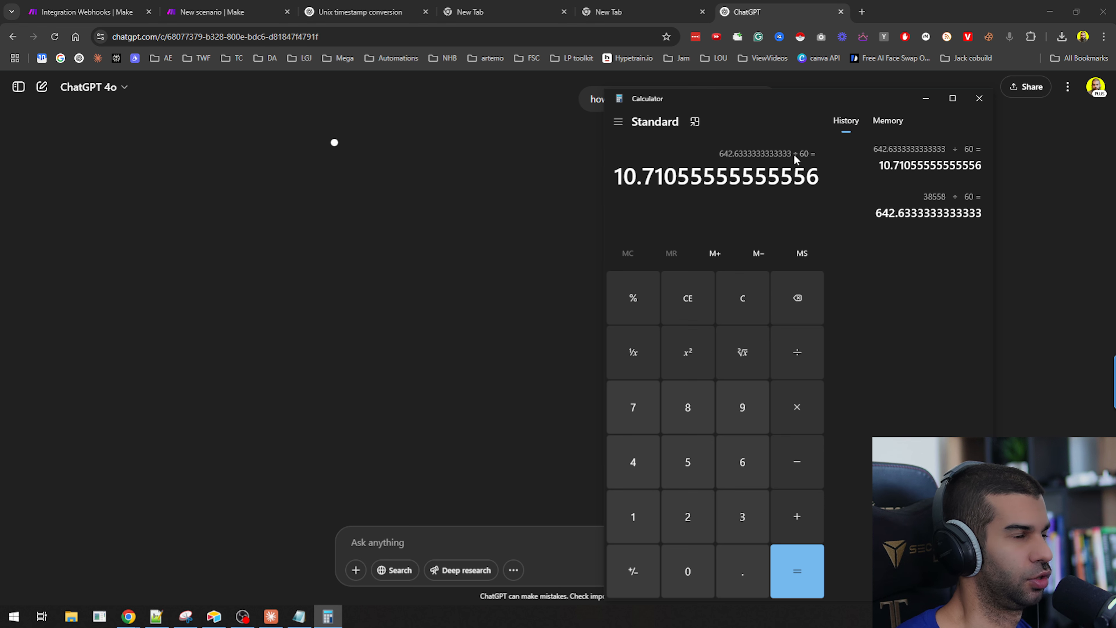
left_click(686, 300)
type("38558")
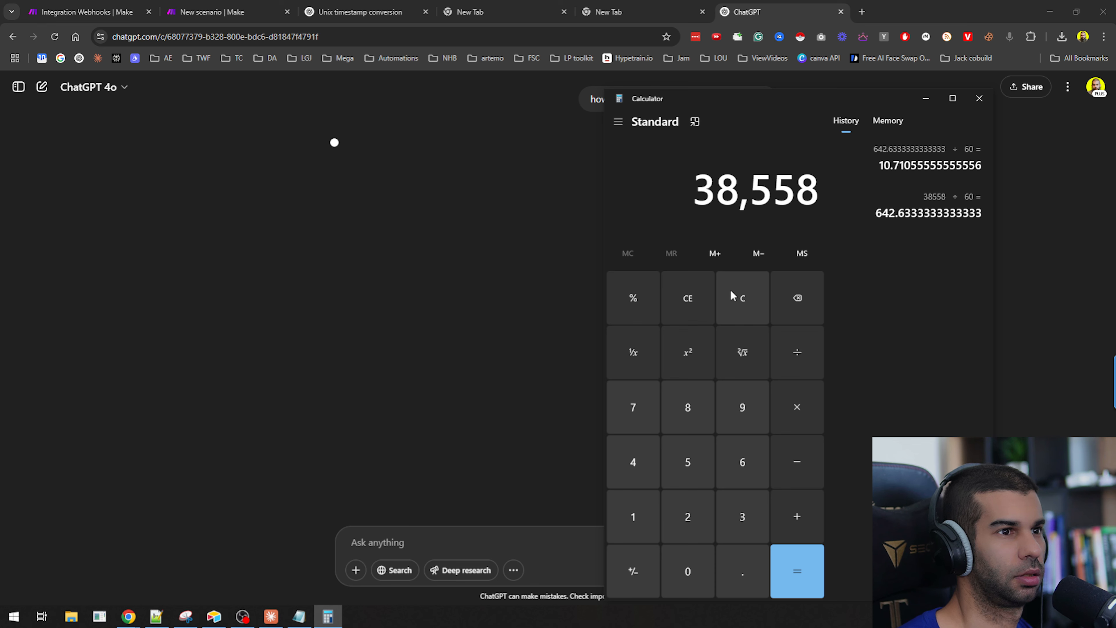
type("*60")
key("Return")
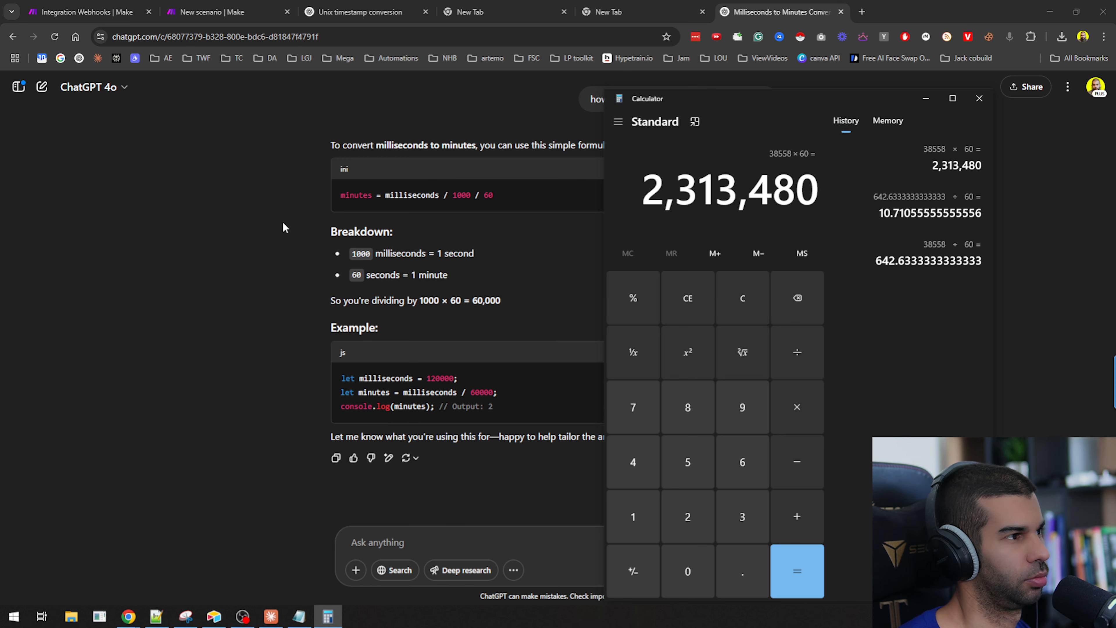
Copy 60,000 from ChatGPT's answer and divide 38558 by 60000 in Calculator.
left_click(251, 260)
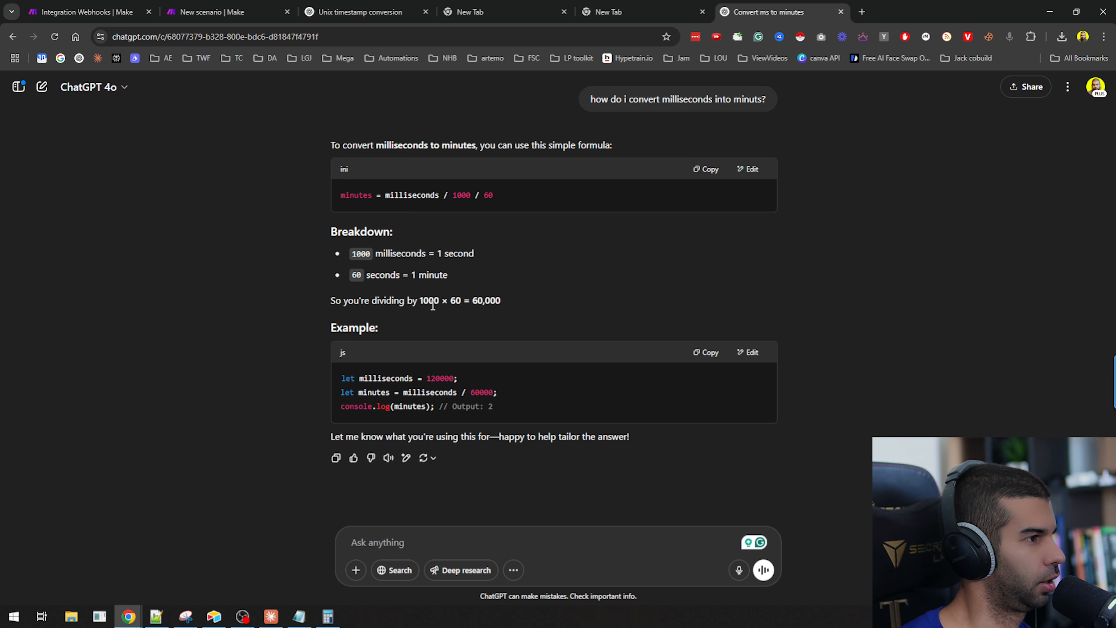
left_click_drag(472, 303, 501, 302)
key("ctrl+c")
key("alt+Tab")
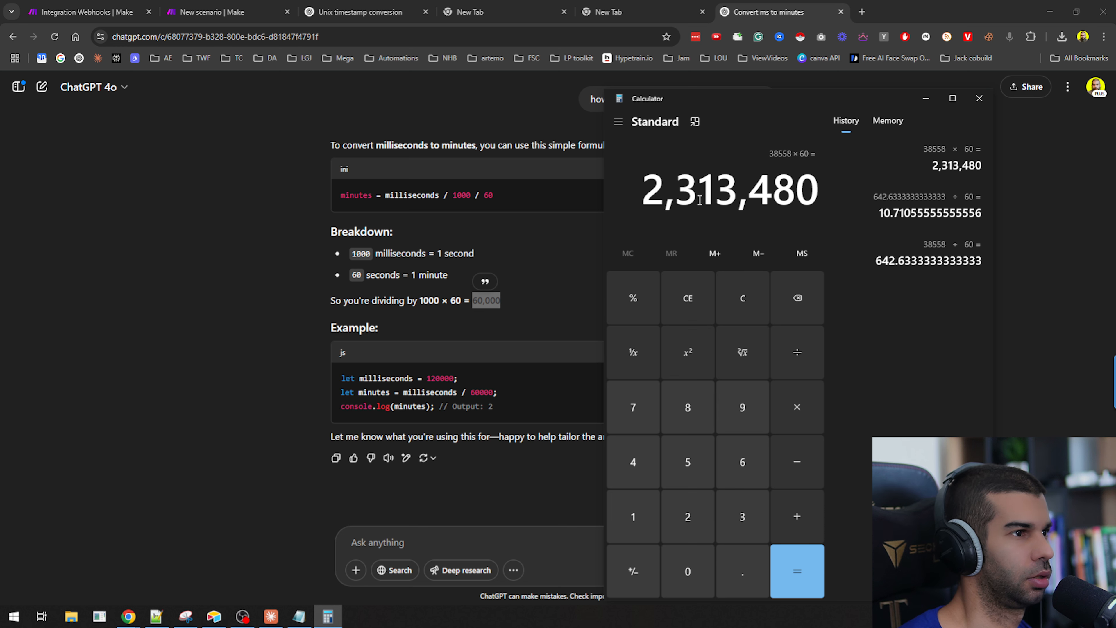
left_click(680, 298)
key("ctrl+v")
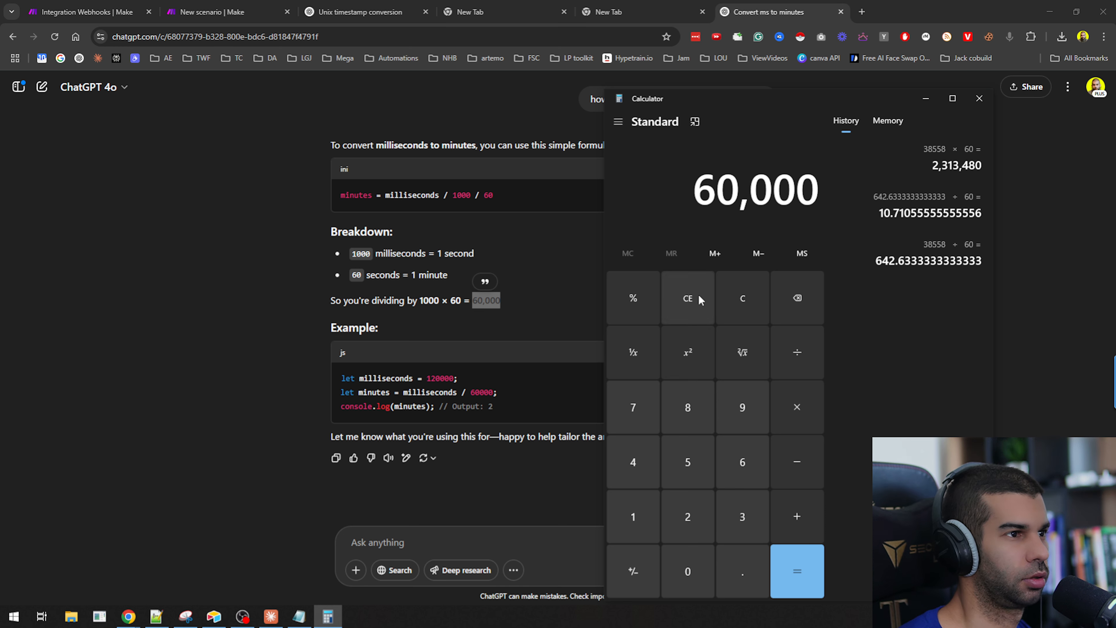
key("super+v")
left_click(531, 389)
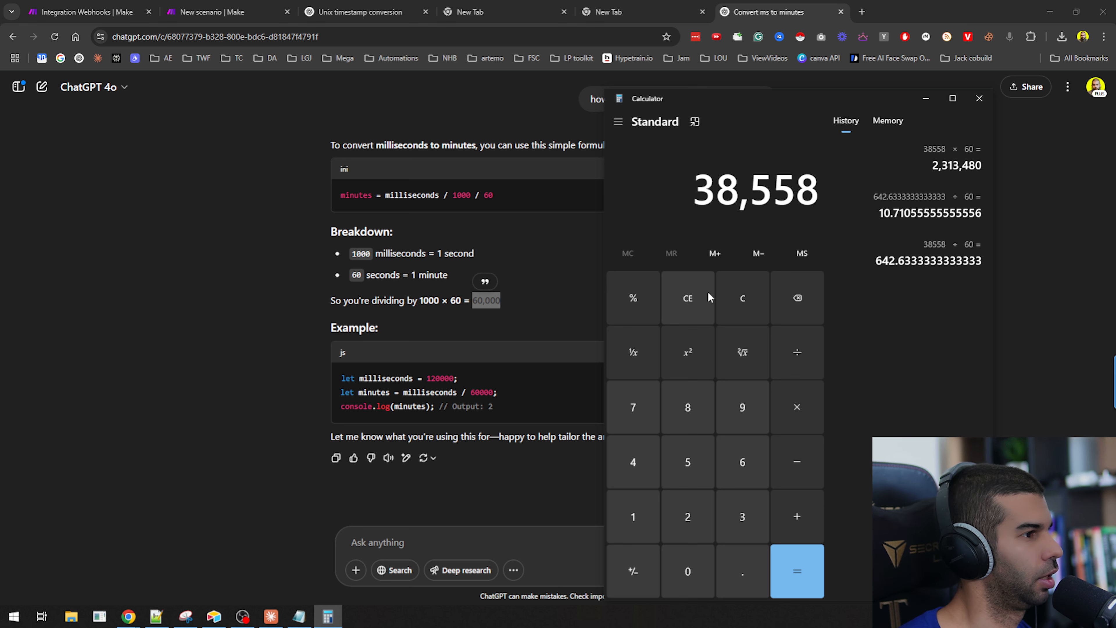
type("/60000")
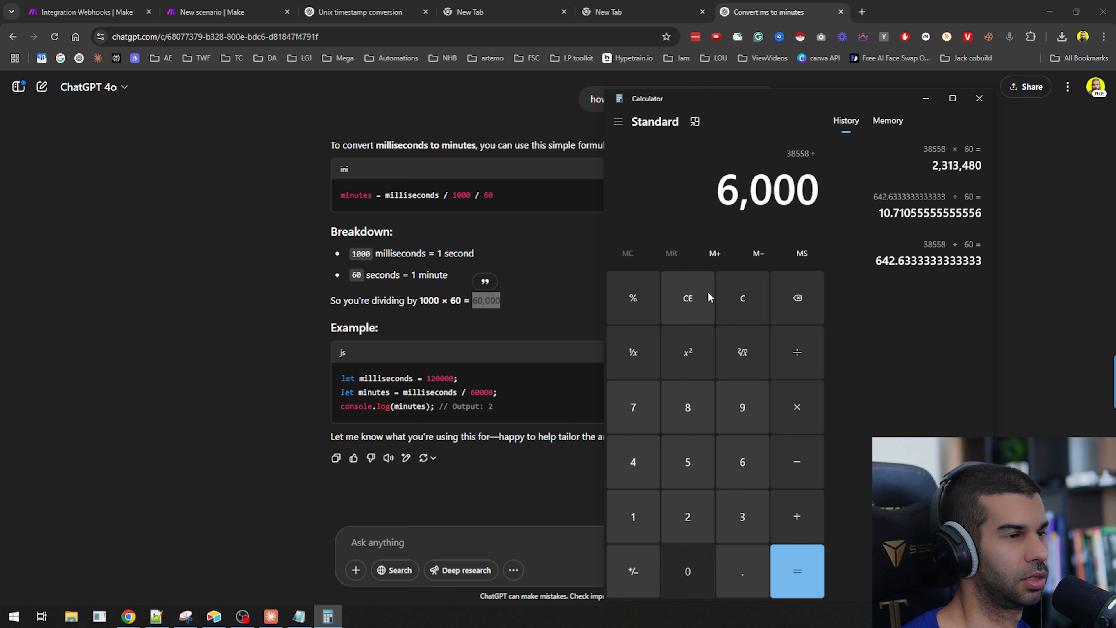
key("Return")
left_click_drag(657, 174, 614, 183)
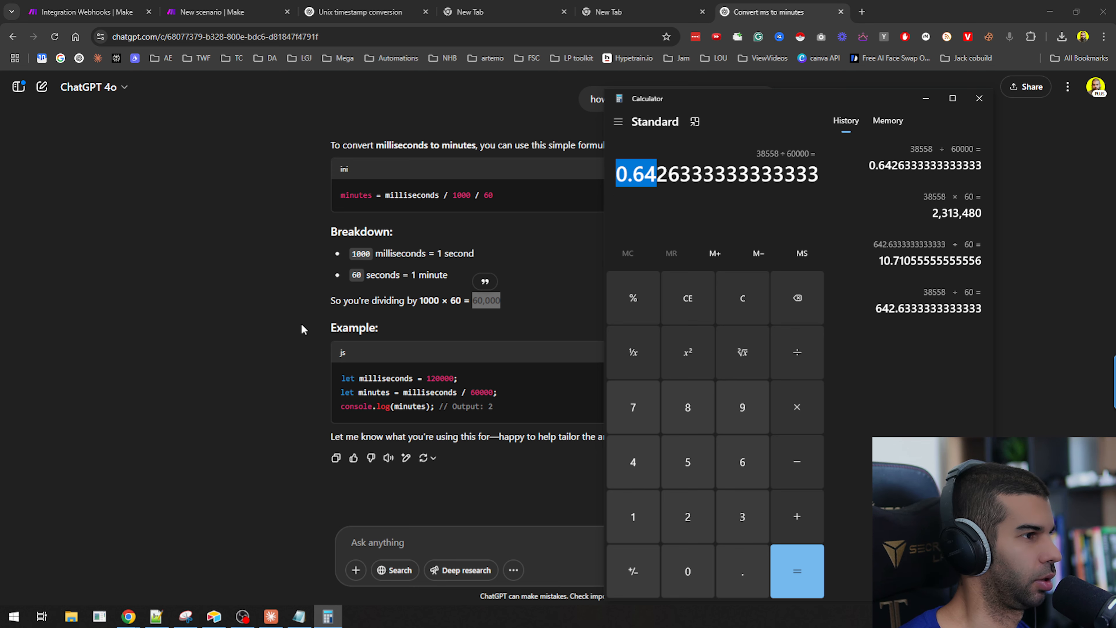
Try appending /60000 as plain text to the Duration mapping in the Airtable module.
left_click(261, 6)
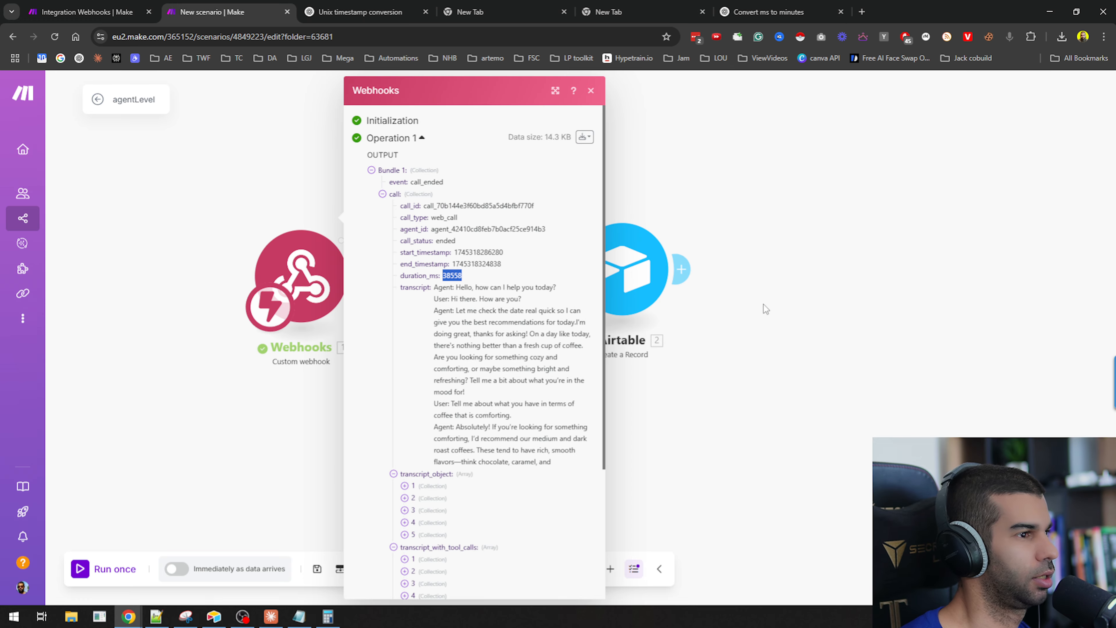
left_click(832, 302)
left_click(628, 269)
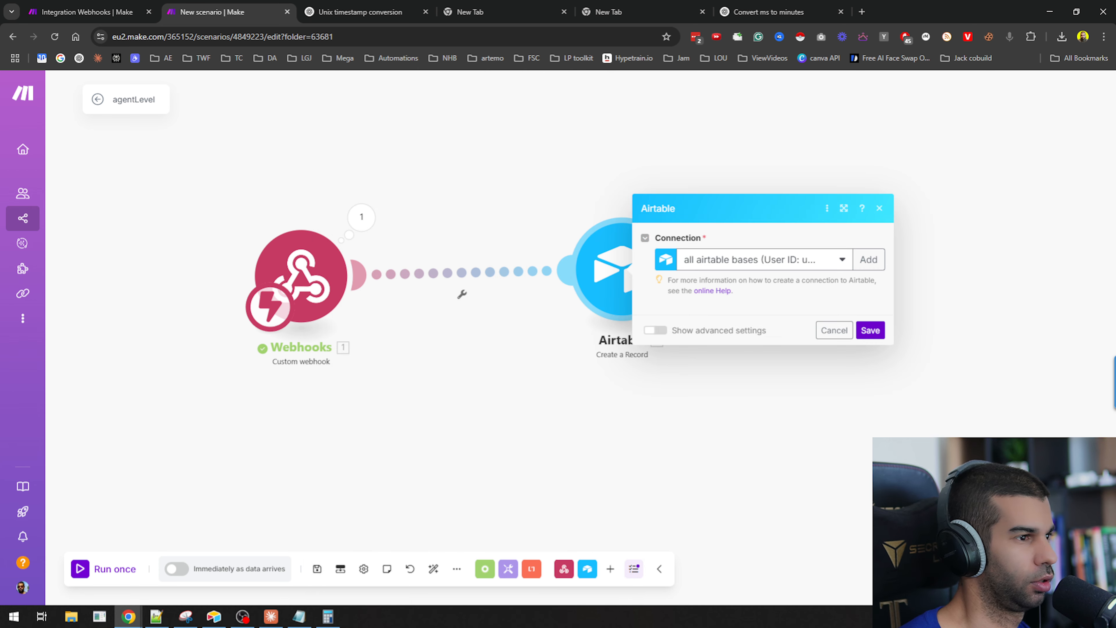
scroll(796, 367, "down", 3)
left_click(805, 386)
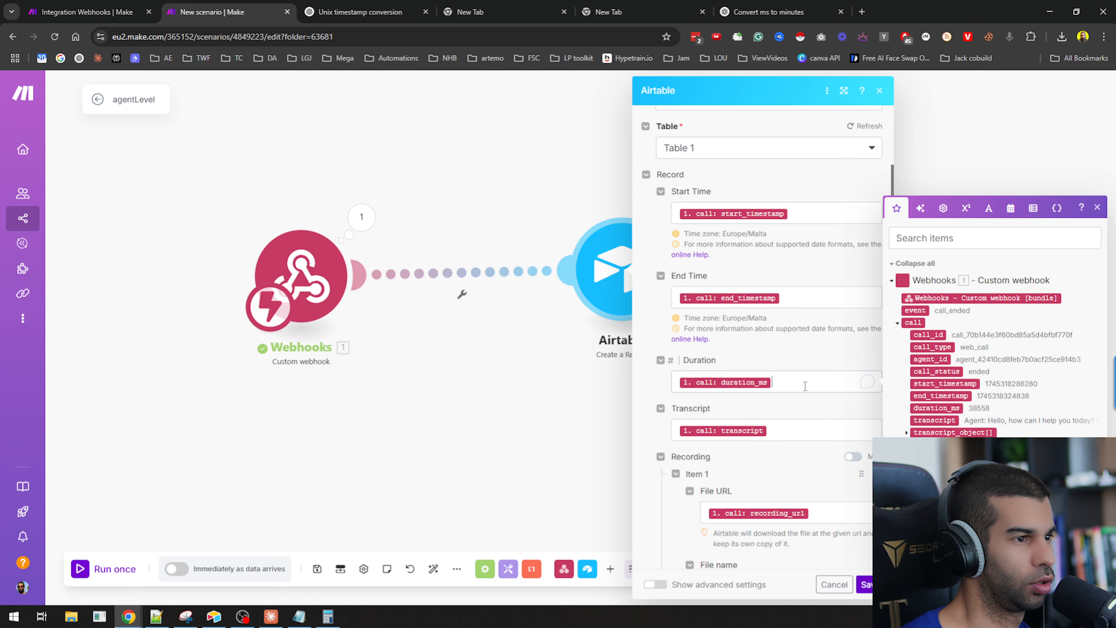
type("/60")
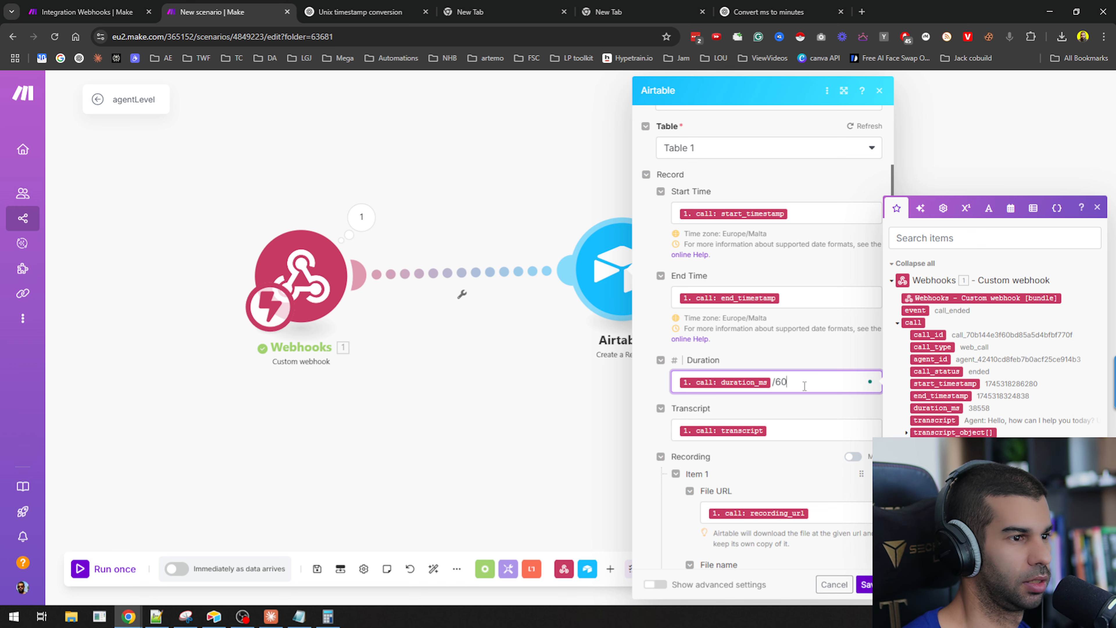
key("Left")
key("Left")
key("Left")
key("Left")
key("Left")
key("BackSpace")
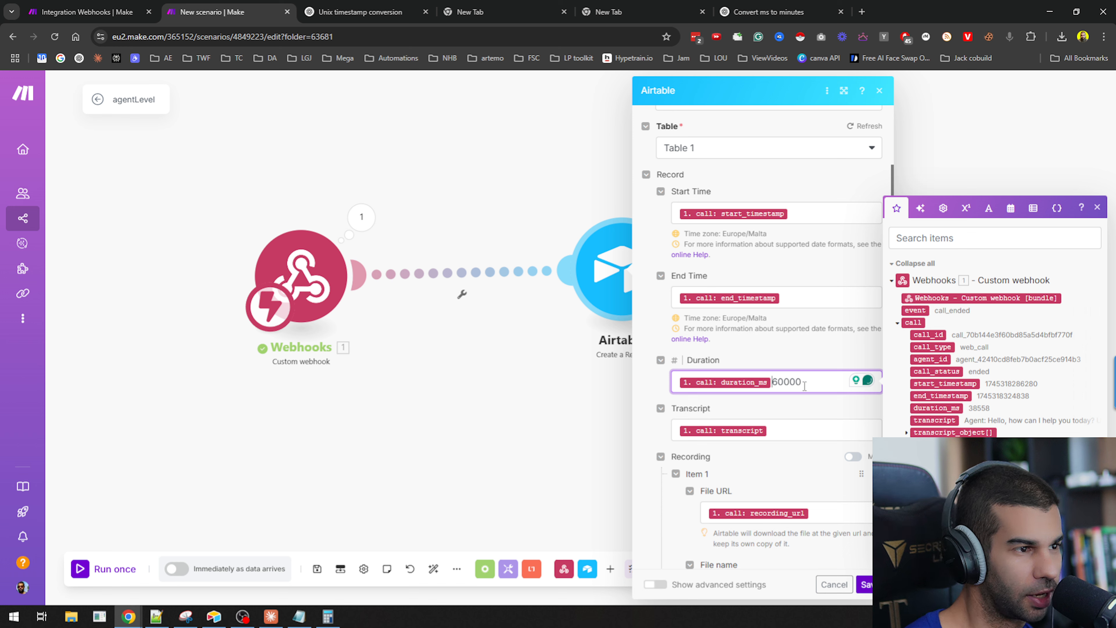
type("/")
key("BackSpace")
key("BackSpace")
key("BackSpace")
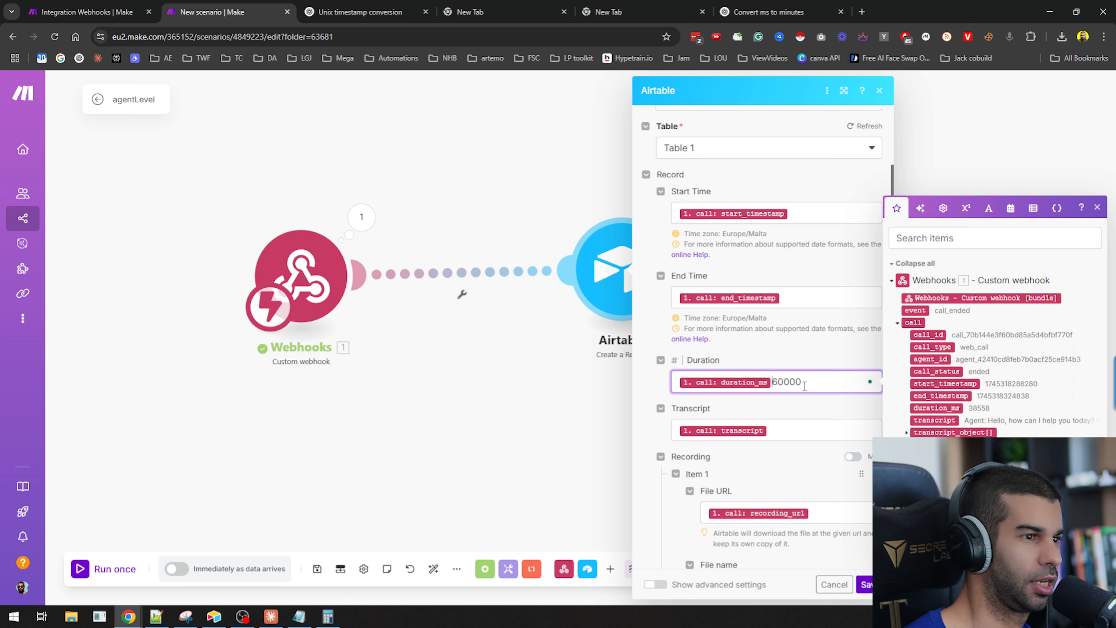
Try wrapping a division in double-brace syntax in the Duration field, then clear the extra text.
type("{{")
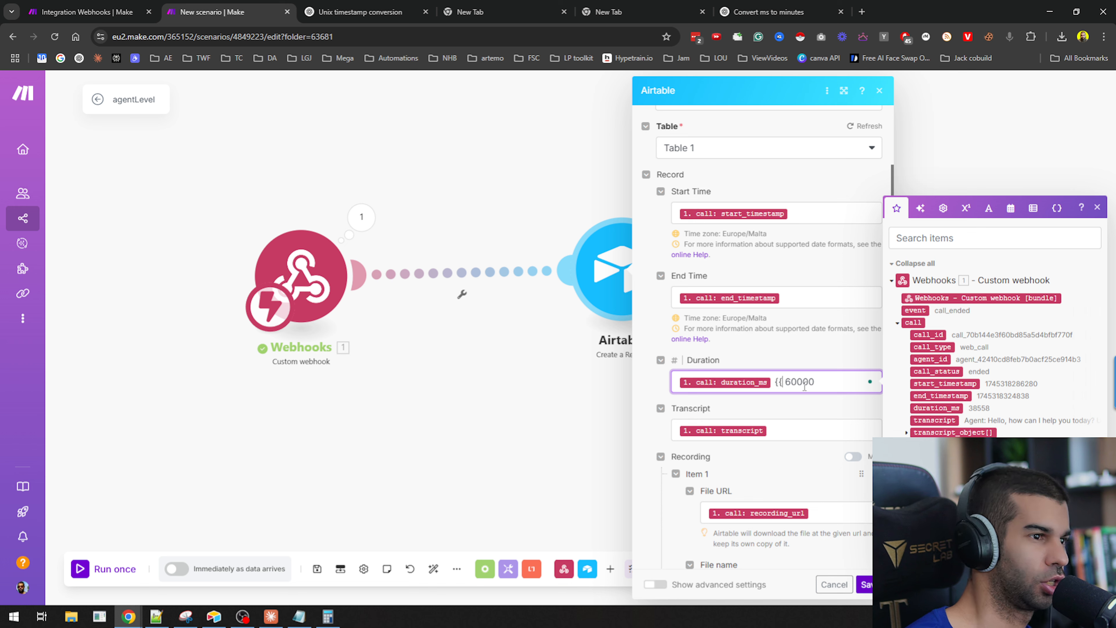
type("/}}")
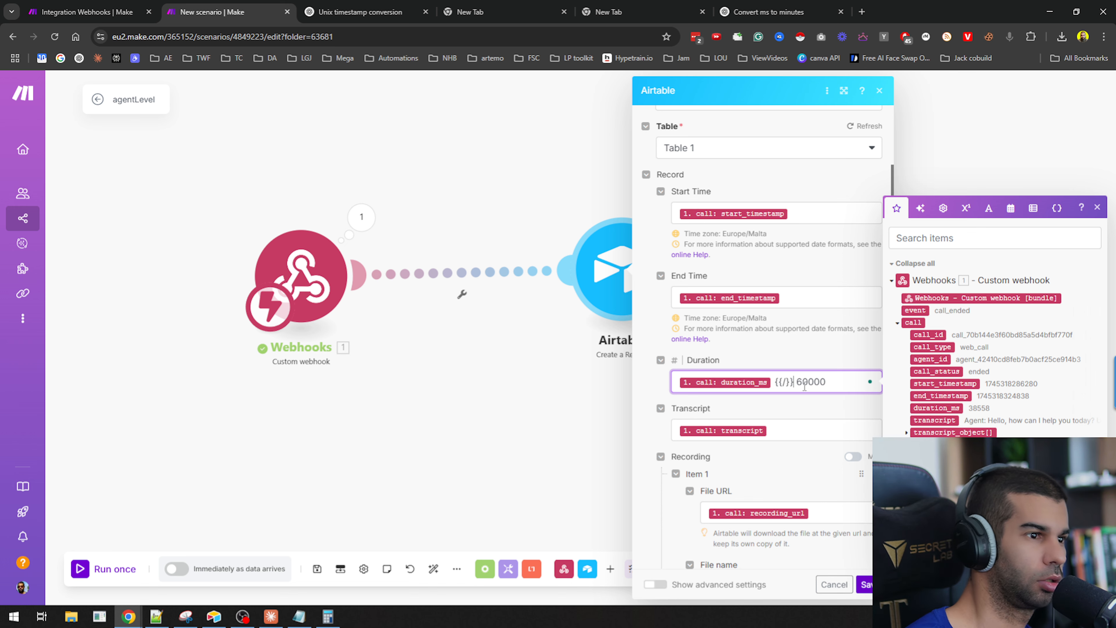
key("BackSpace")
key("BackSpace")
key("BackSpace")
key("BackSpace")
key("BackSpace")
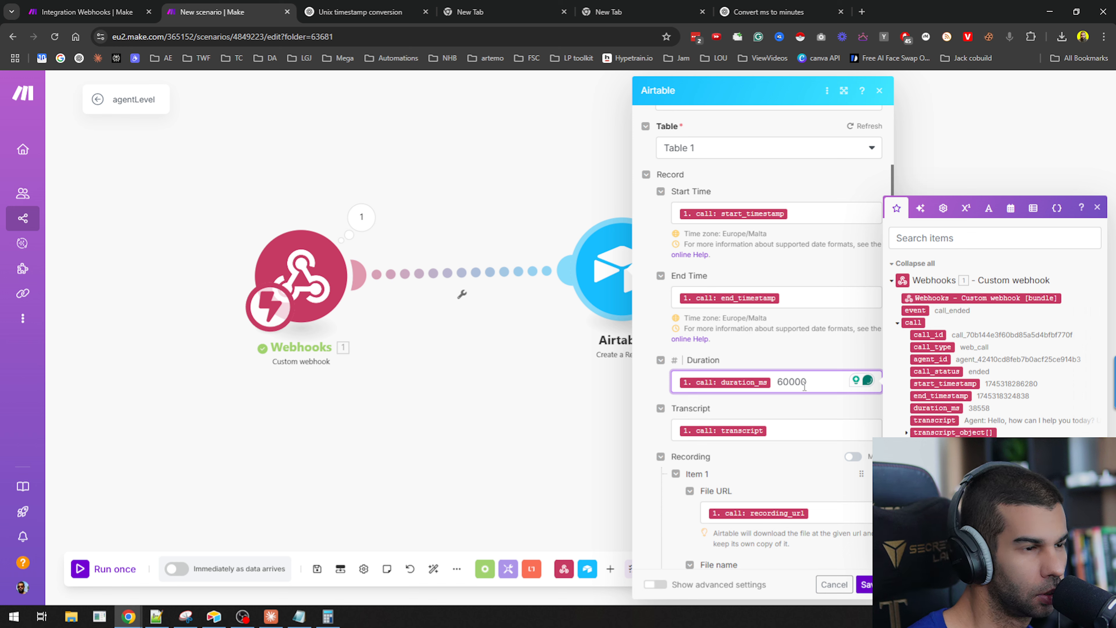
key("shift+End")
key("Delete")
type("{")
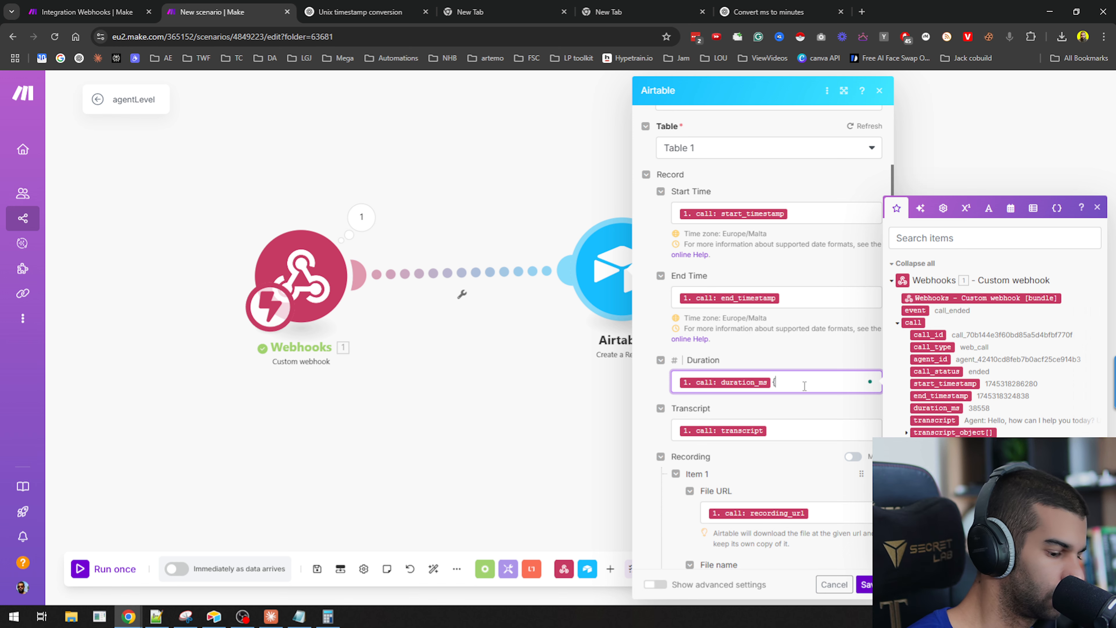
type("{/}}")
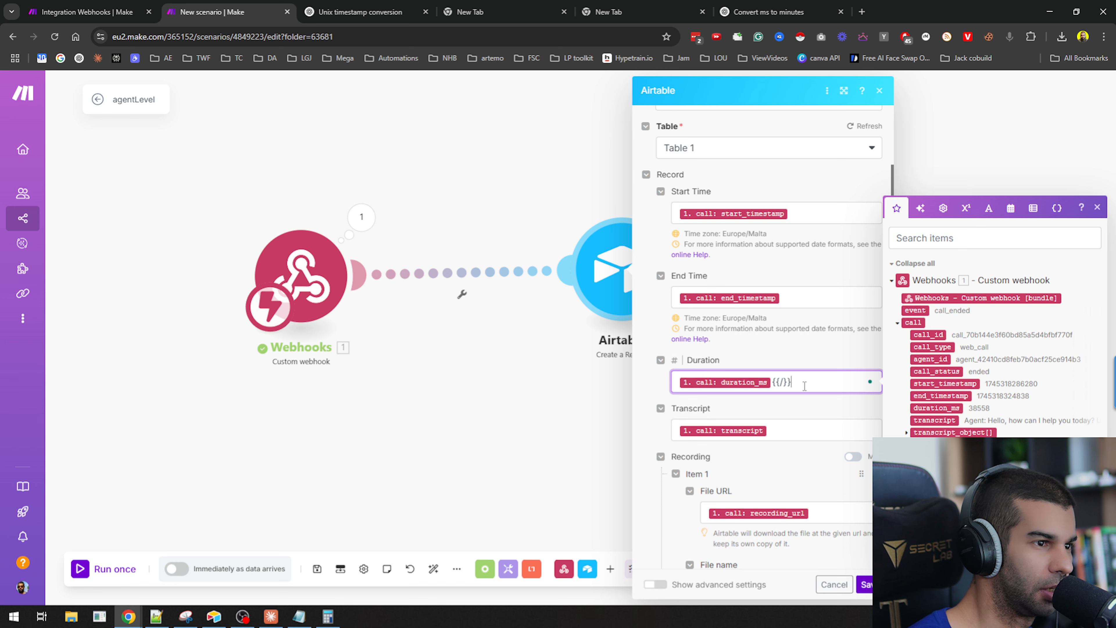
key("BackSpace")
key("BackSpace")
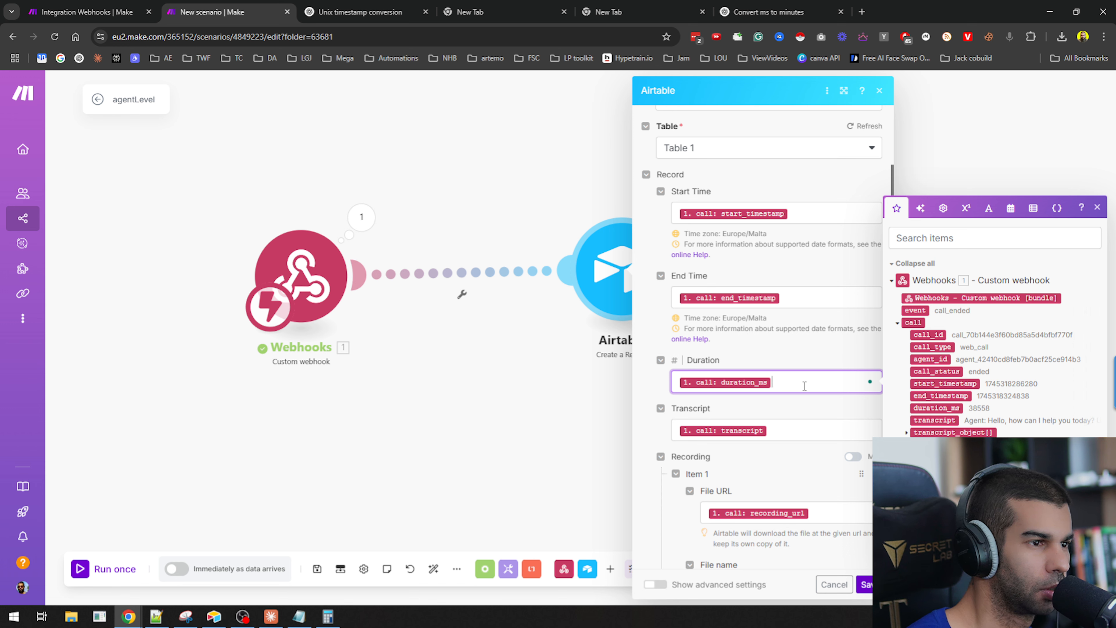
Append a division operator from the math functions and 60000 to the Duration mapping, and save the module.
left_click(966, 208)
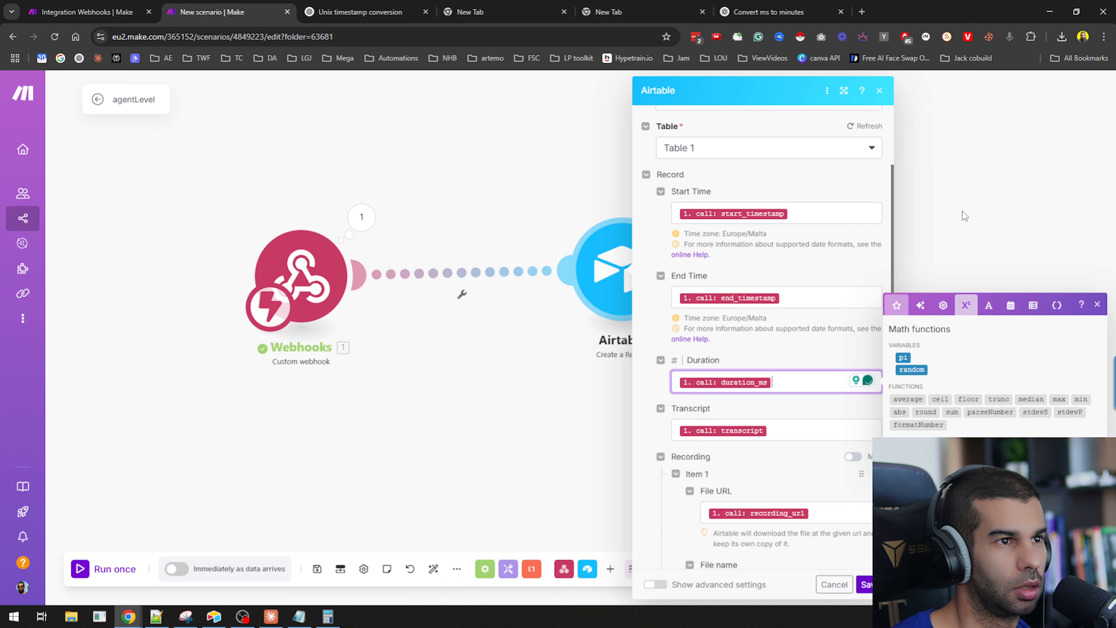
type("/ ")
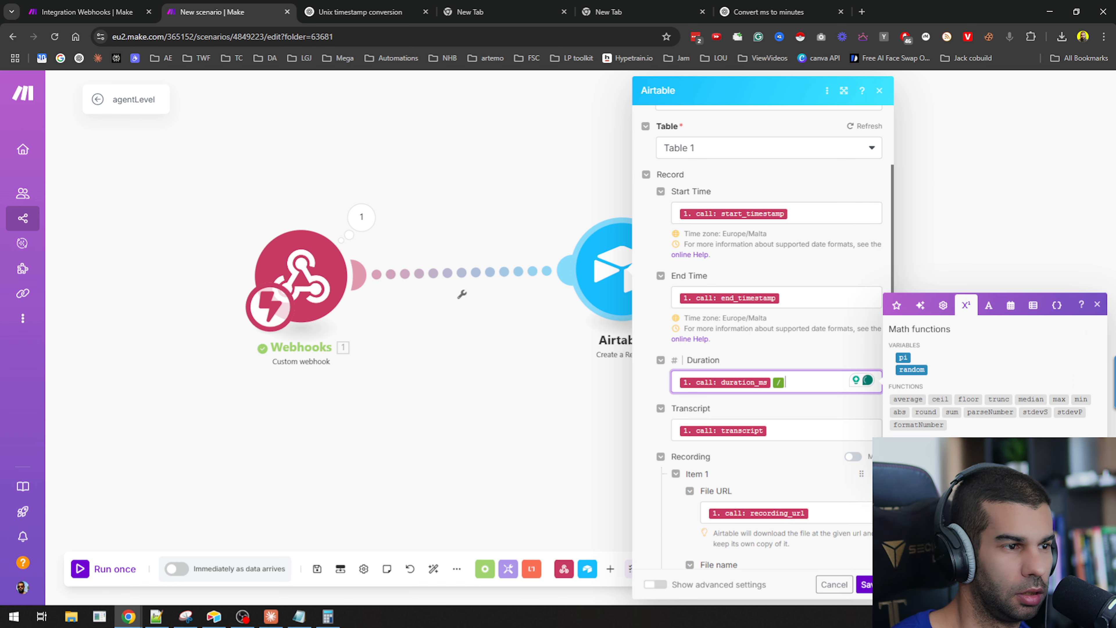
type("60000")
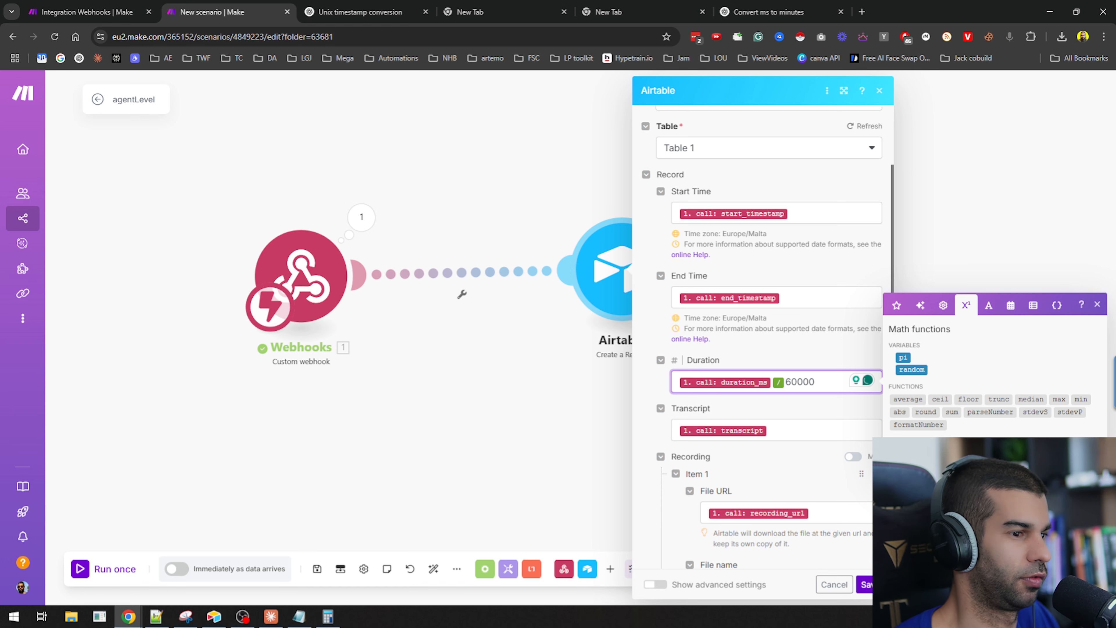
left_click(867, 585)
Open the Airtable module's Start Time field and review ChatGPT's formatDate instructions for converting millisecond timestamps.
left_click(616, 270)
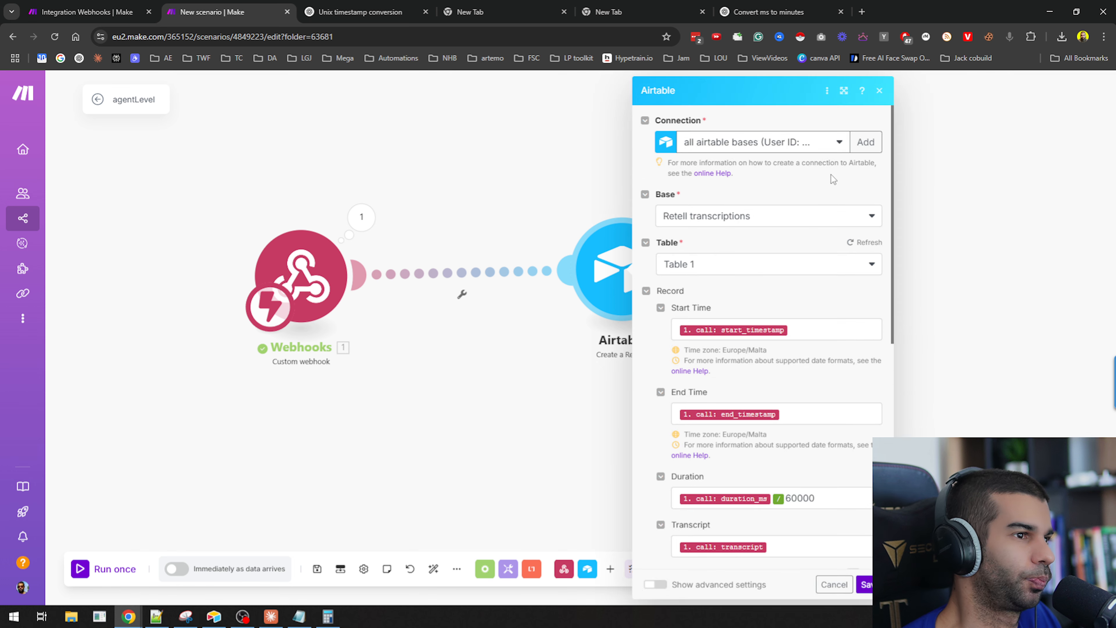
left_click(736, 325)
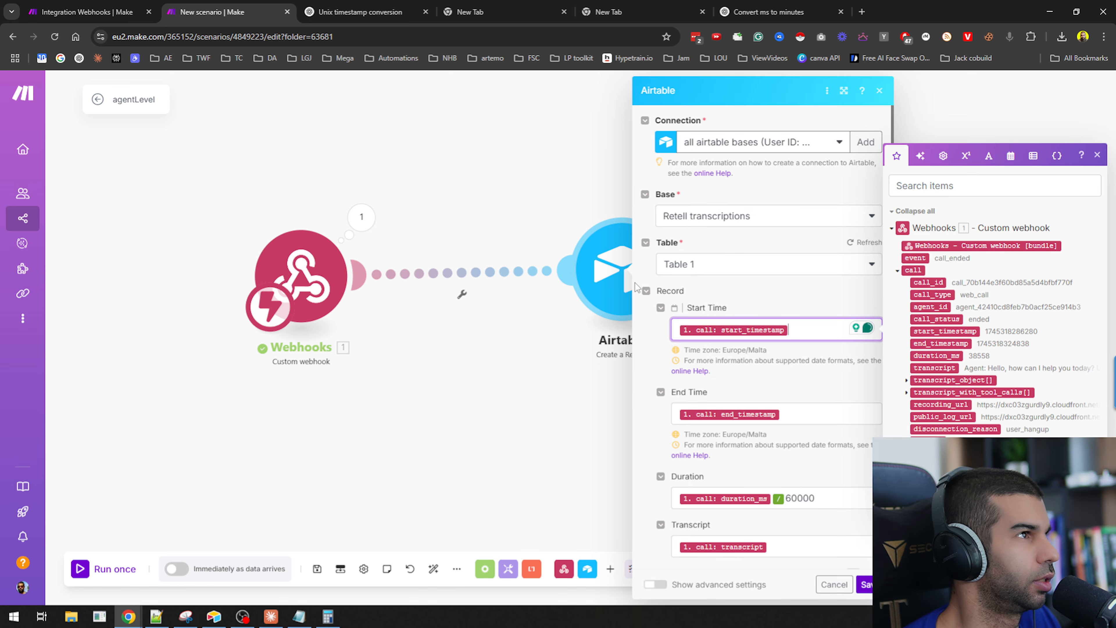
left_click(361, 12)
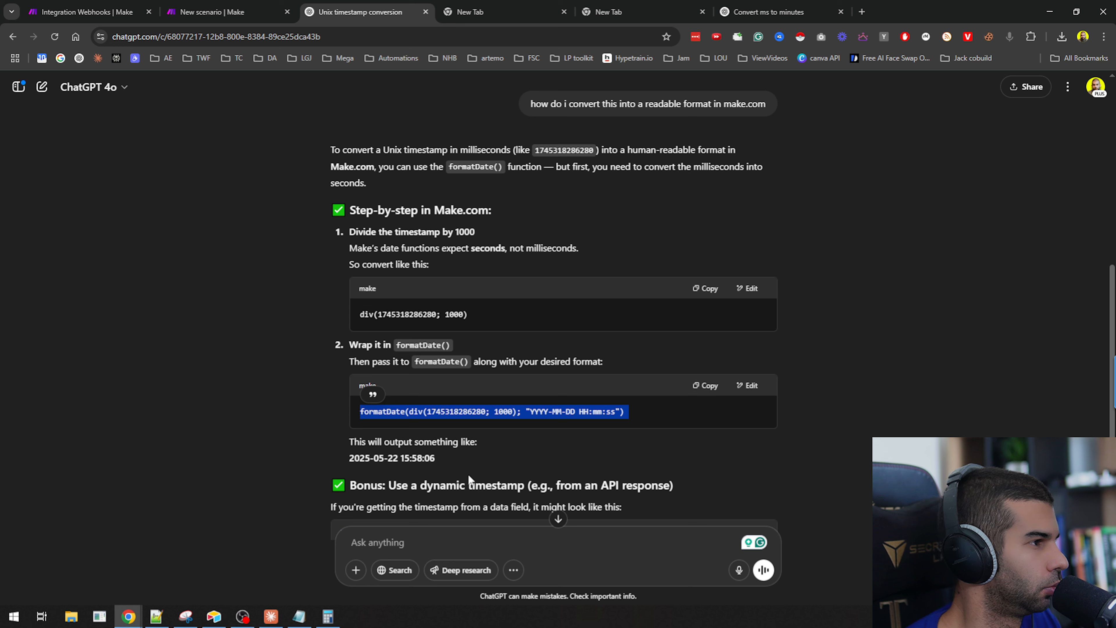
triple_click(542, 412)
left_click(572, 424)
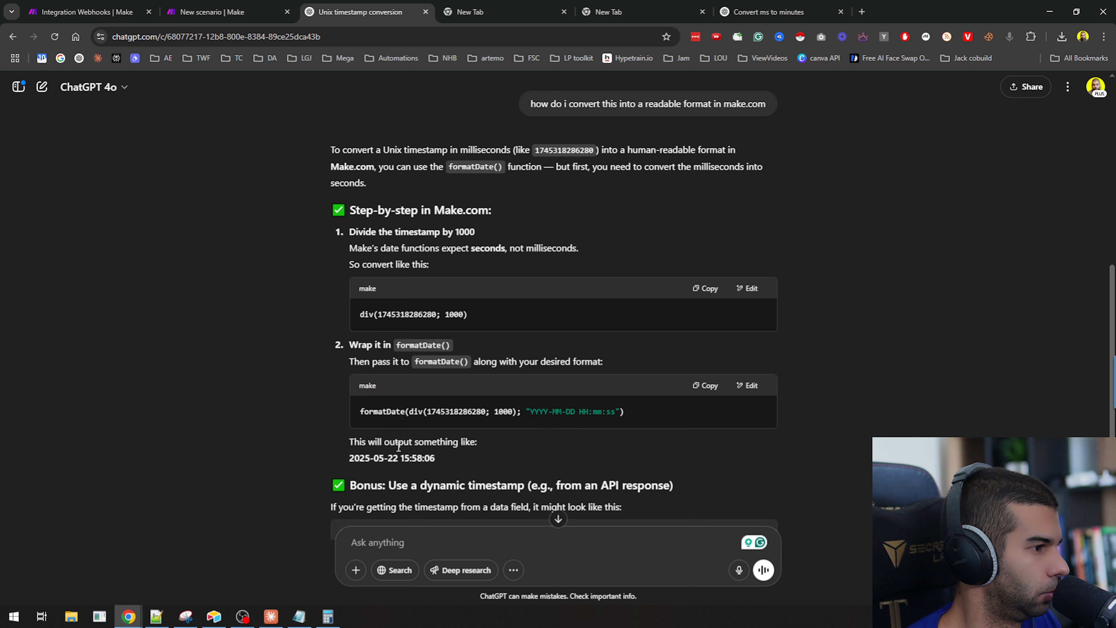
left_click_drag(370, 456, 467, 465)
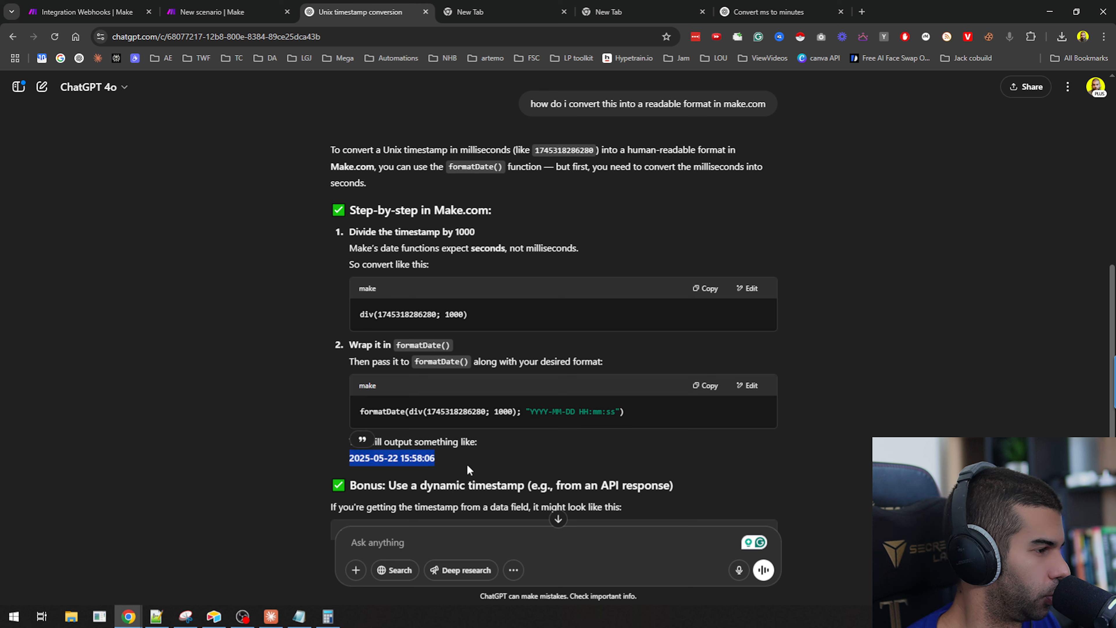
left_click(452, 411)
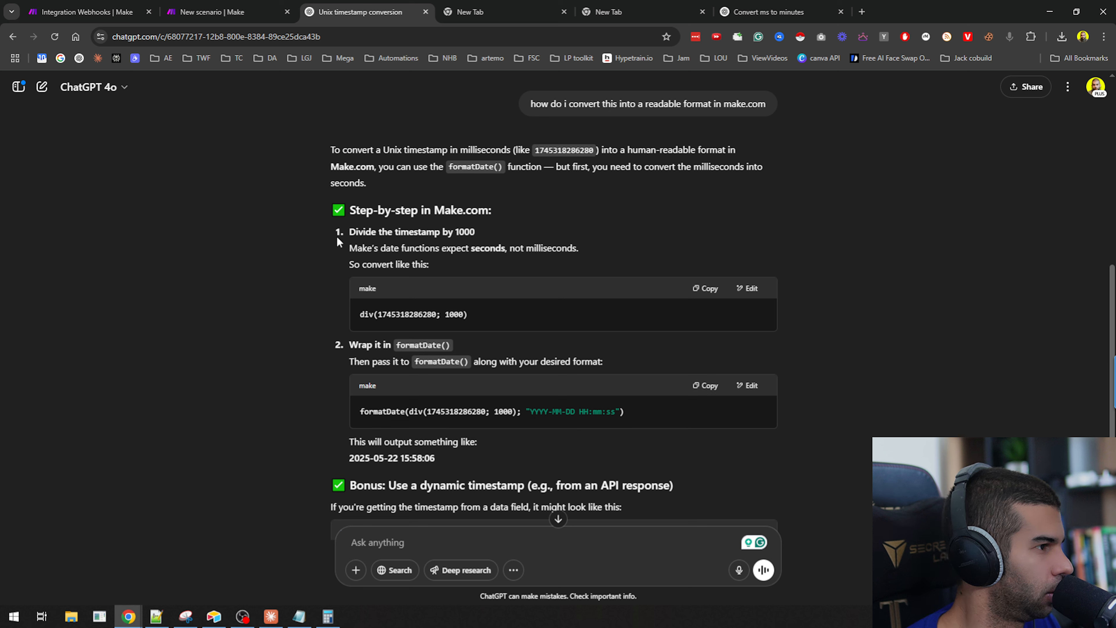
left_click_drag(388, 232, 458, 231)
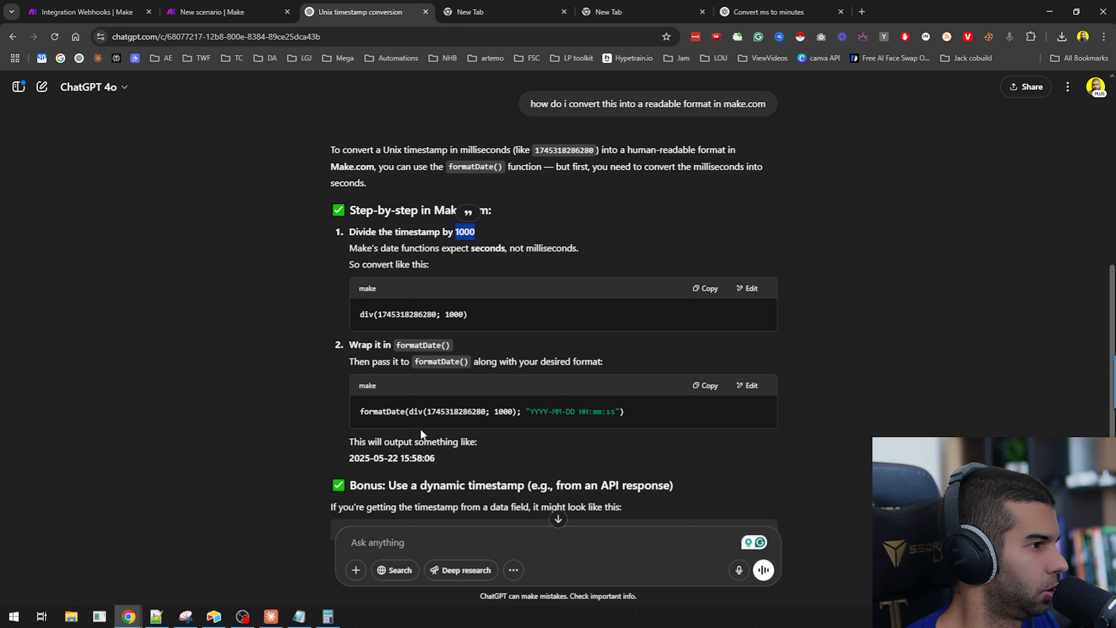
left_click_drag(354, 413, 629, 411)
key("ctrl+c")
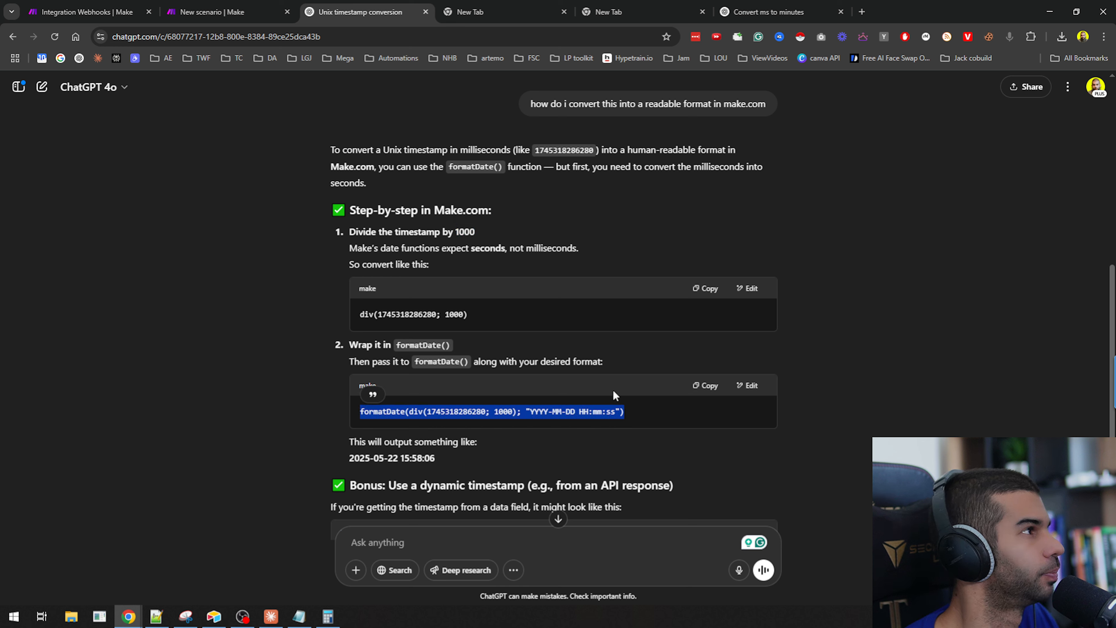
Try pasting a formatDate expression and dividing the start timestamp by 1000 in Start Time, then cancel the module edits.
left_click(212, 12)
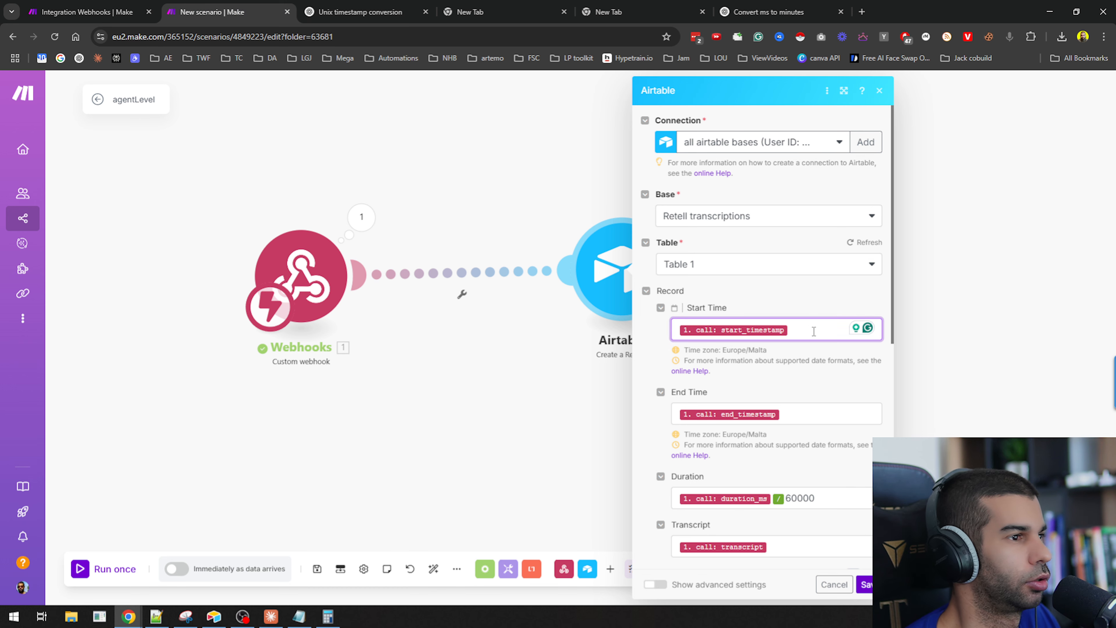
left_click(805, 332)
key("Return")
key("Return")
key("ctrl+v")
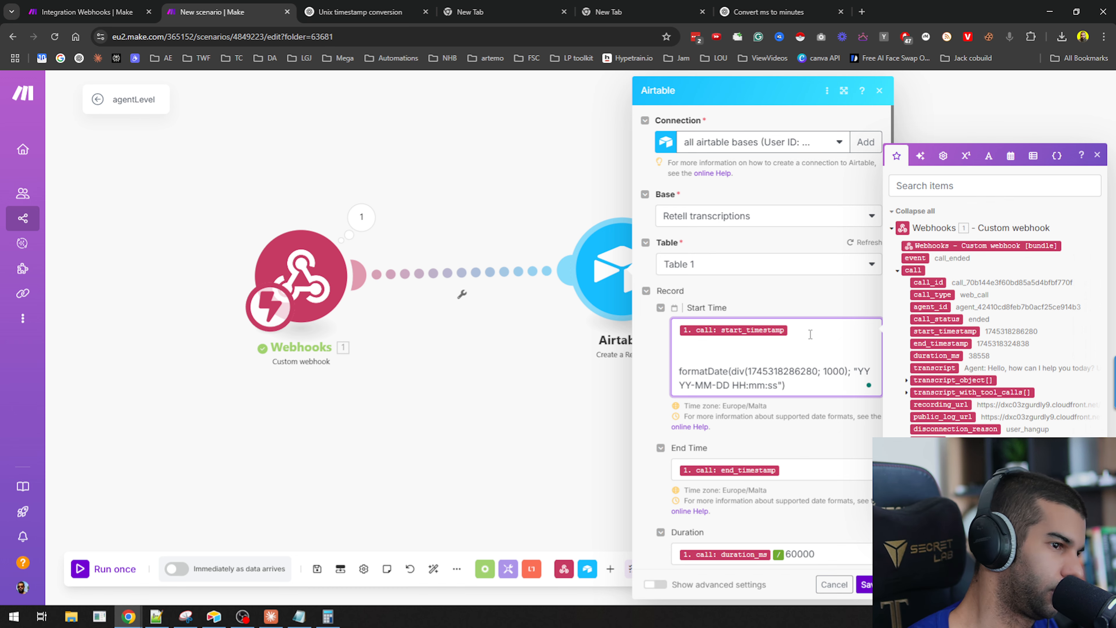
left_click(989, 156)
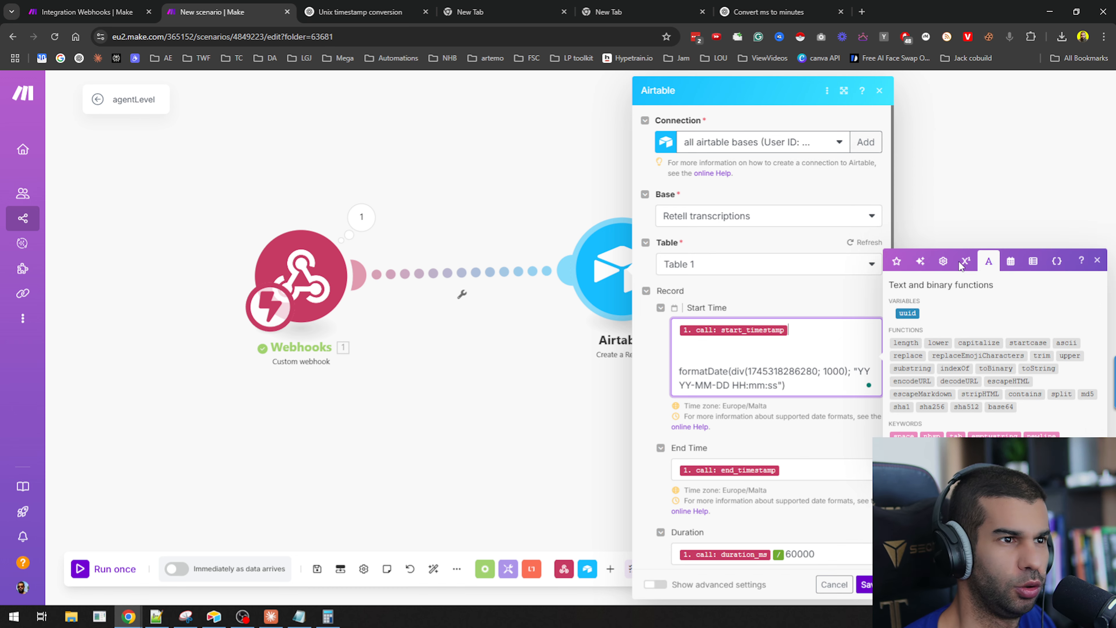
left_click(966, 278)
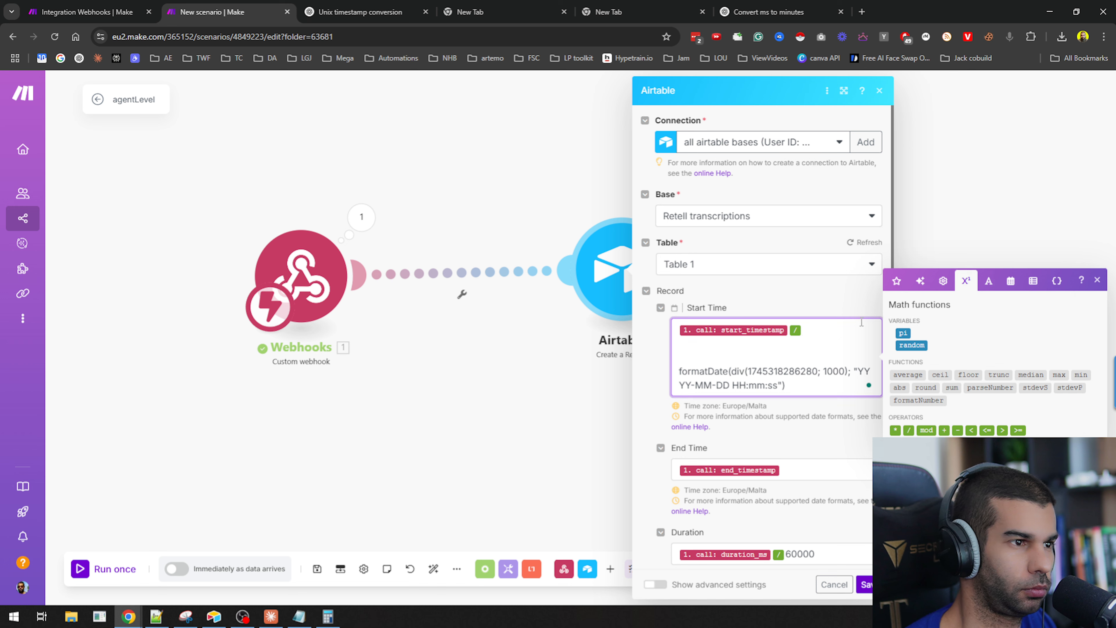
type("000")
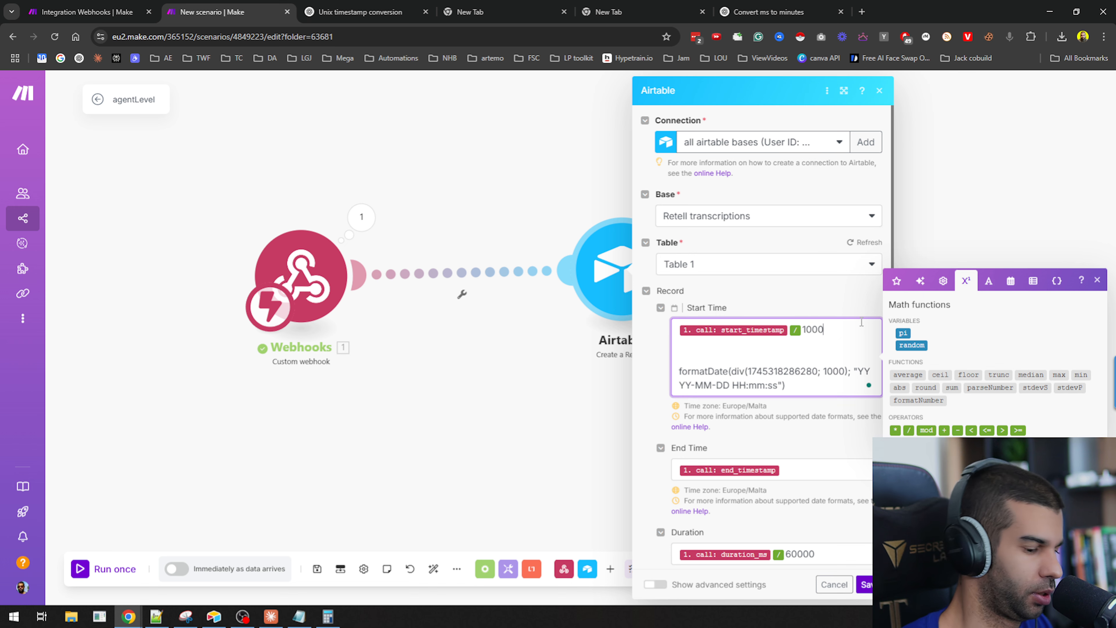
key("Home")
key("Return")
type("formateD")
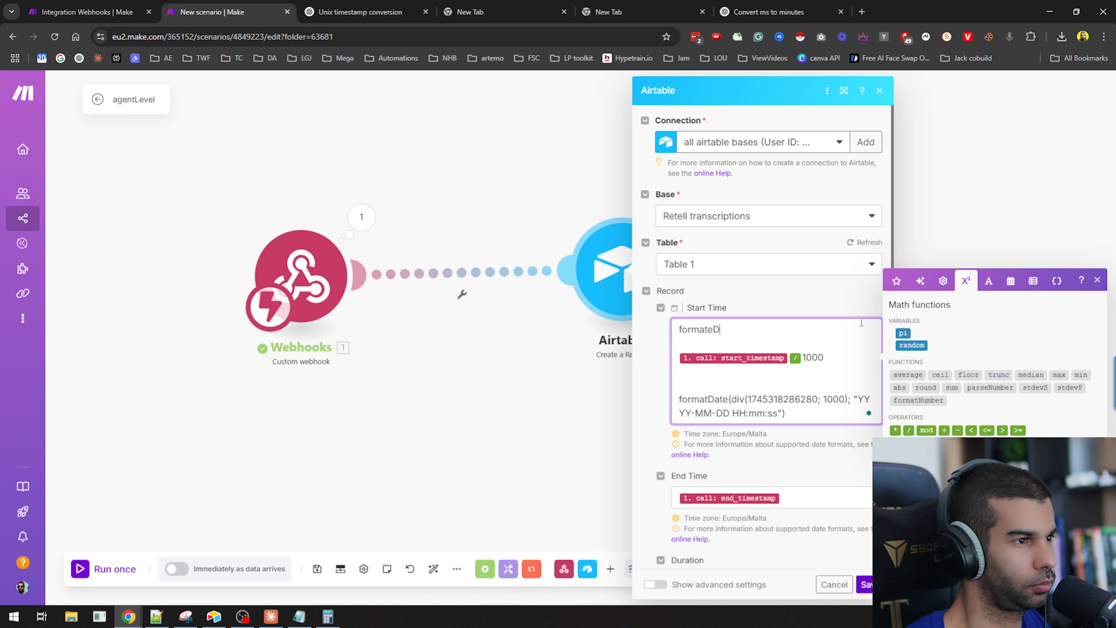
key("BackSpace")
key("BackSpace")
type("Date(")
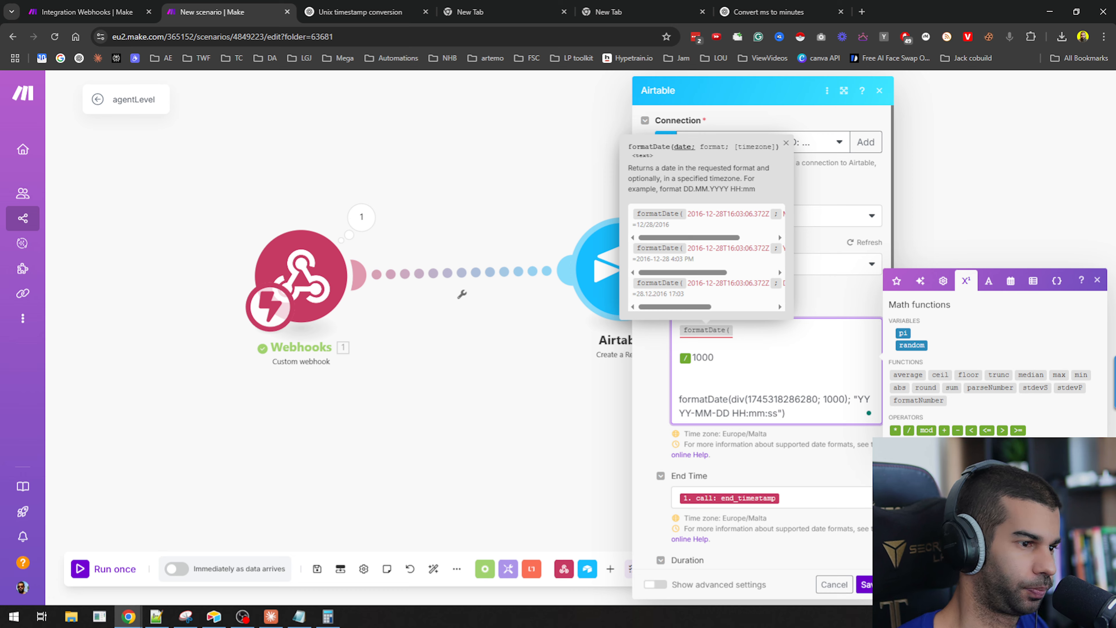
left_click(834, 584)
Reopen the Airtable module and wrap the Start Time's start_timestamp mapping in a formatDate function.
left_click(648, 269)
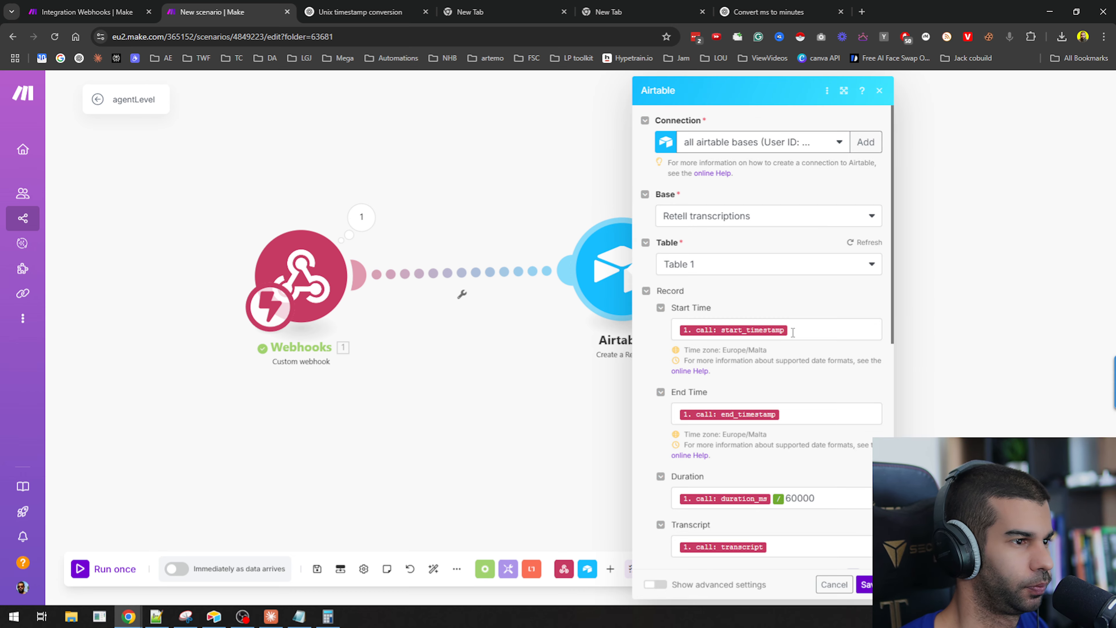
left_click(793, 333)
key("Return")
key("Return")
type("for")
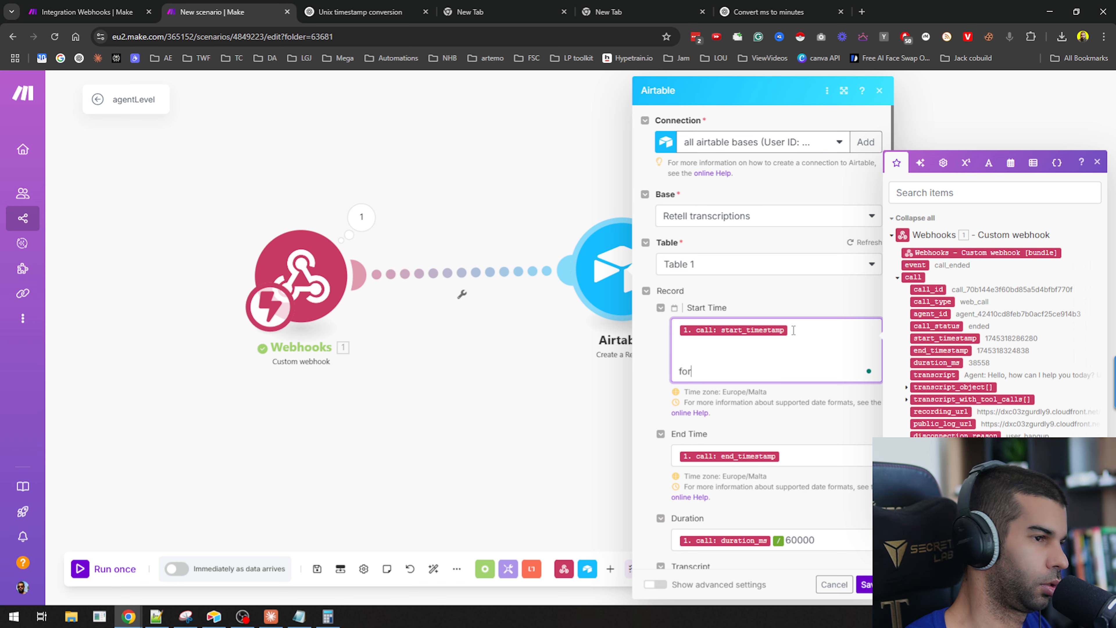
type("m")
type("ateD")
key("BackSpace")
key("BackSpace")
type("D")
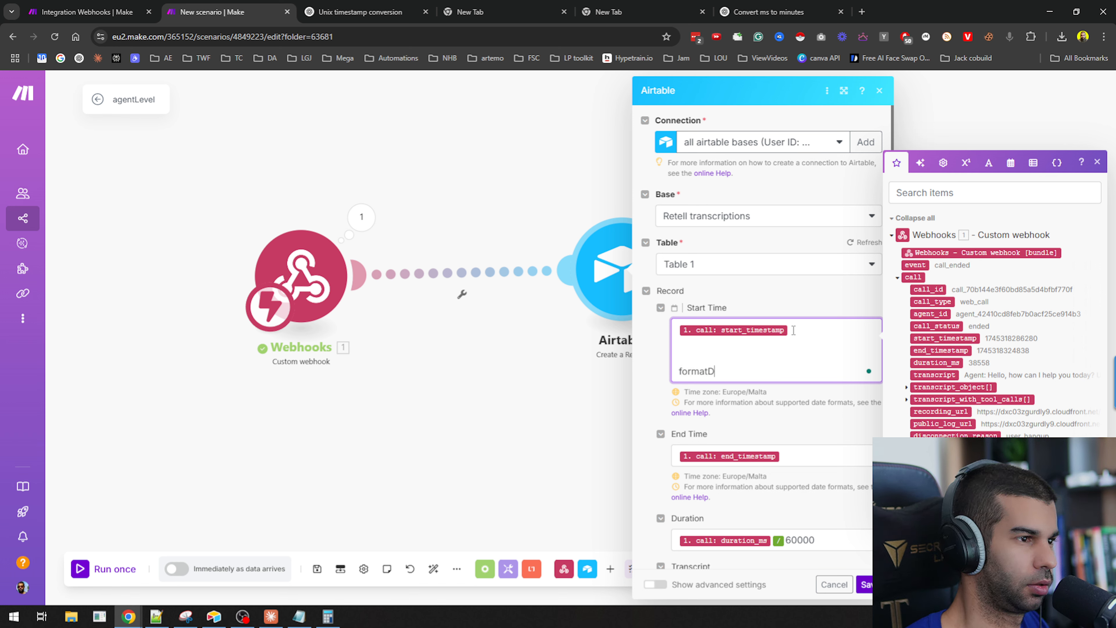
type("ate(")
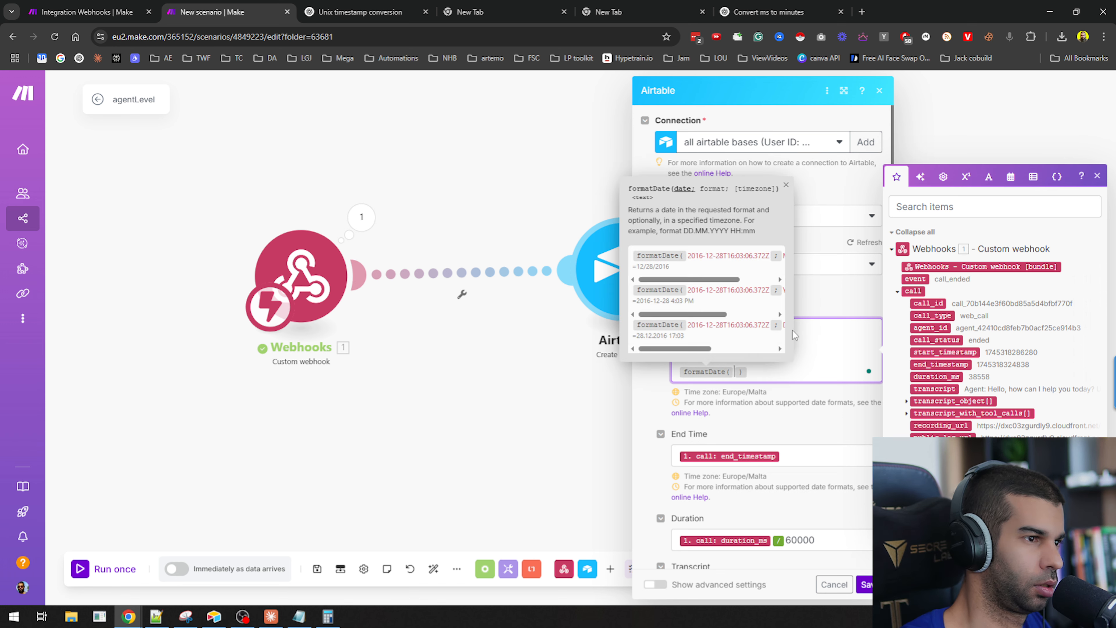
key("Return")
key("Return")
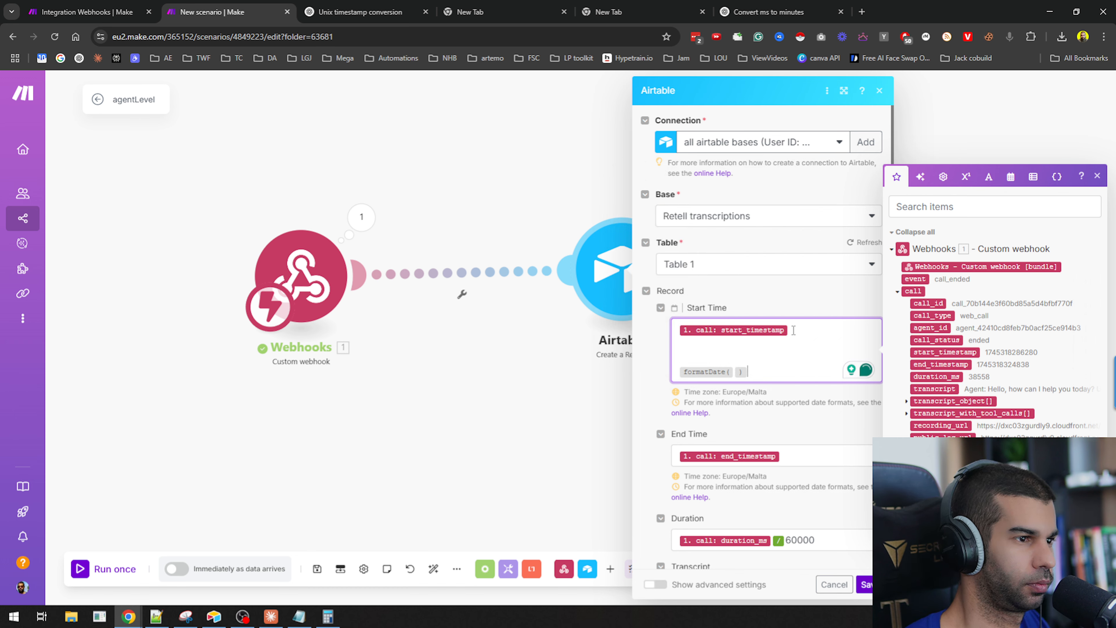
key("Left")
type("1. call: start_timestamp")
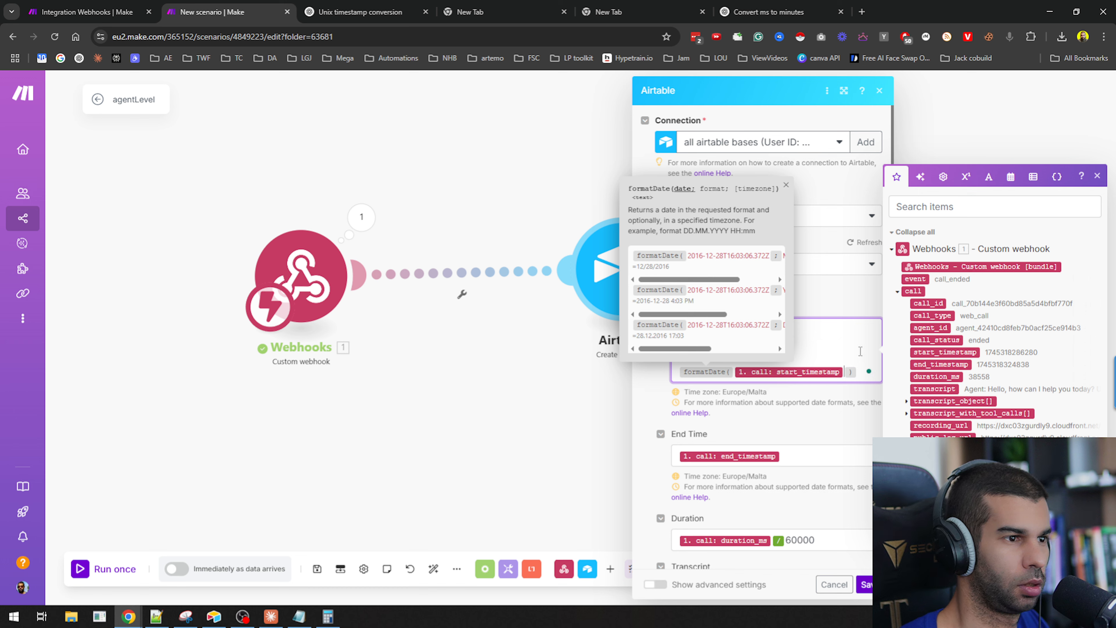
Divide the start timestamp by 1000 inside formatDate and add a semicolon argument separator.
left_click(965, 177)
left_click(909, 422)
type("1 ")
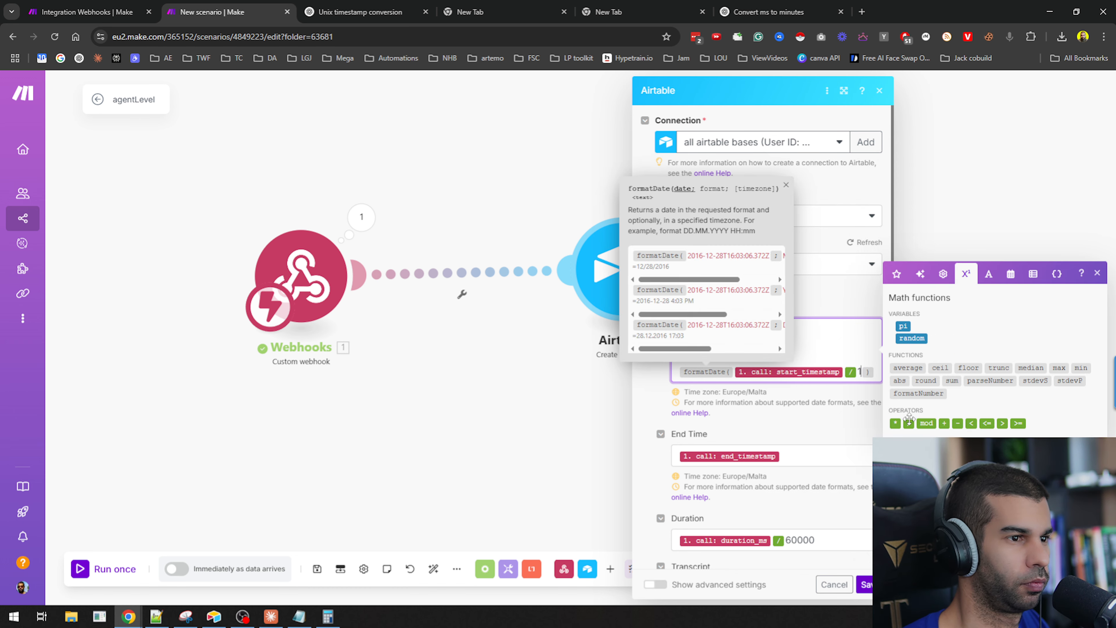
type("000")
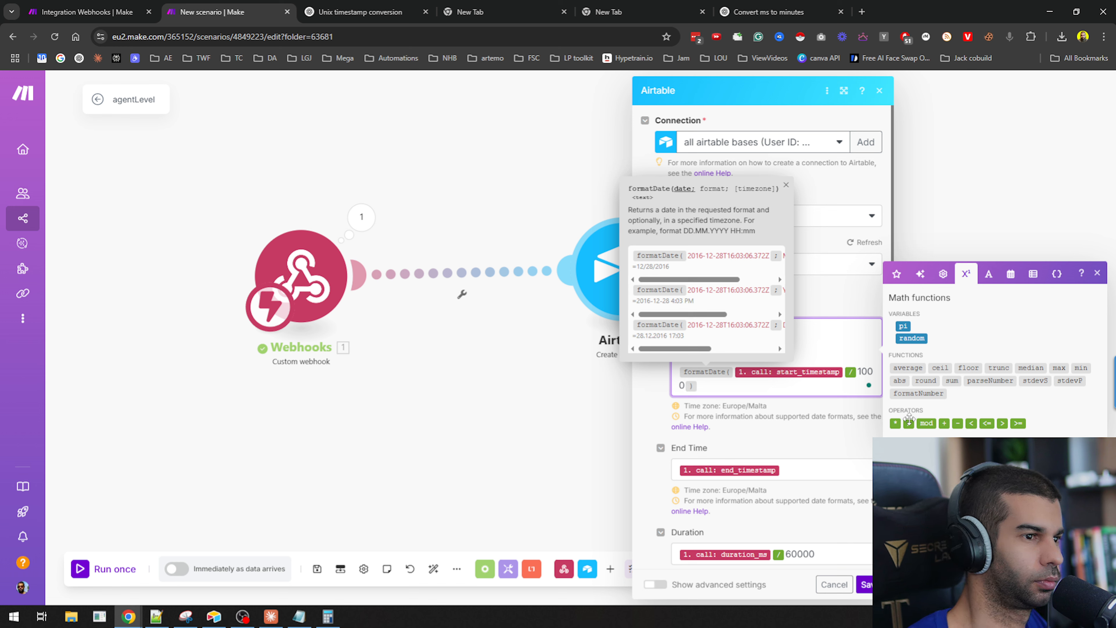
type(";")
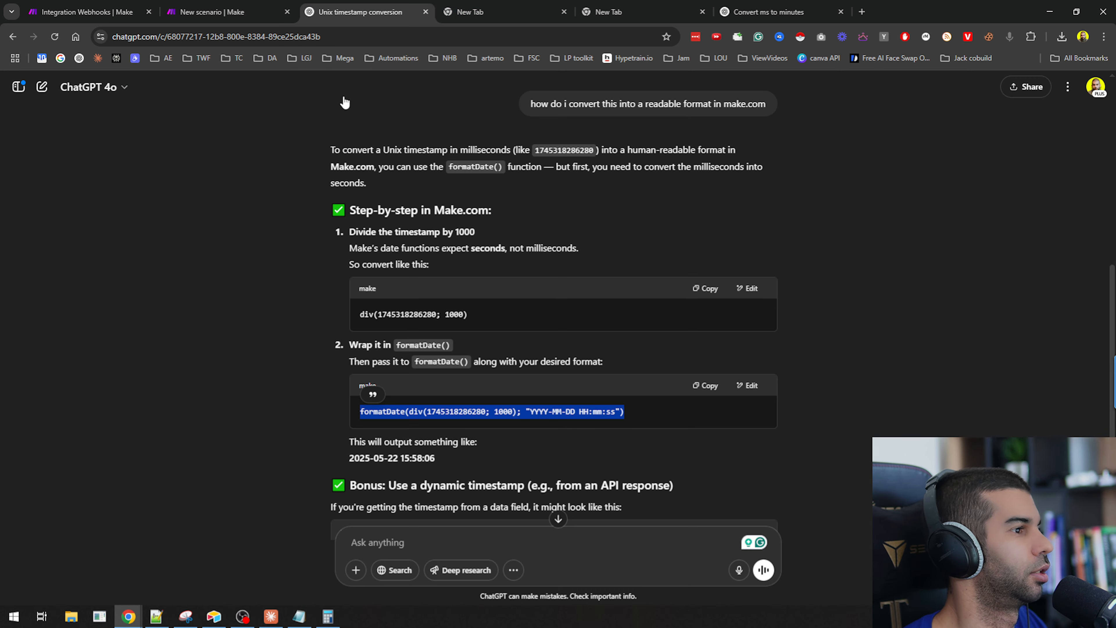
Copy the YYYY-MM-DD HH:mm:ss format from ChatGPT and paste it as formatDate's format argument in Start Time.
left_click(361, 12)
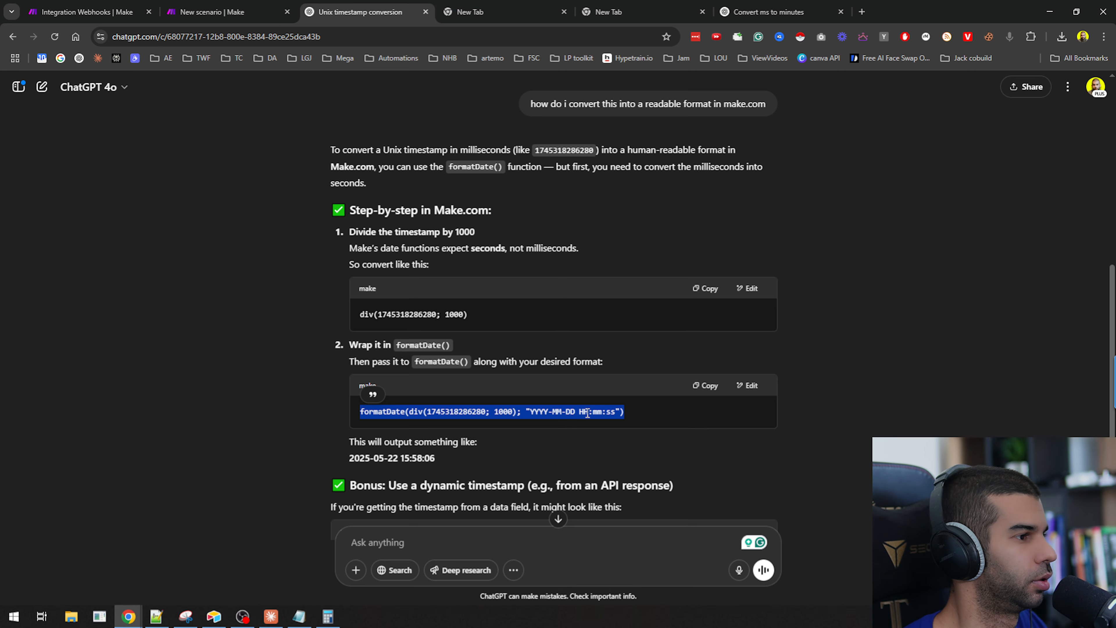
double_click(532, 412)
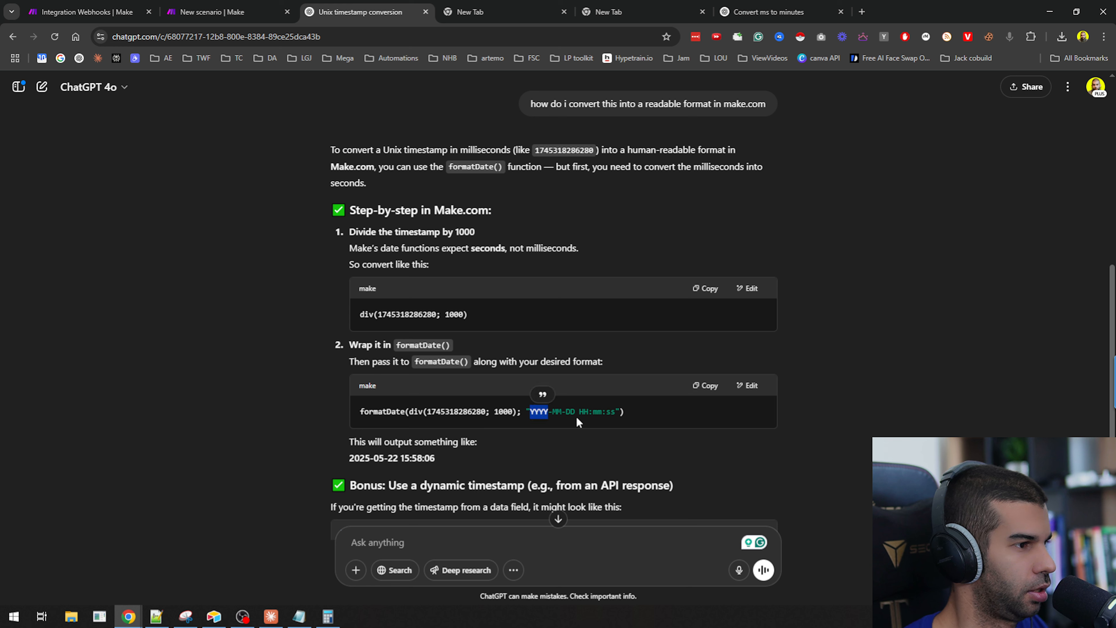
left_click_drag(614, 412, 617, 412)
key("ctrl+c")
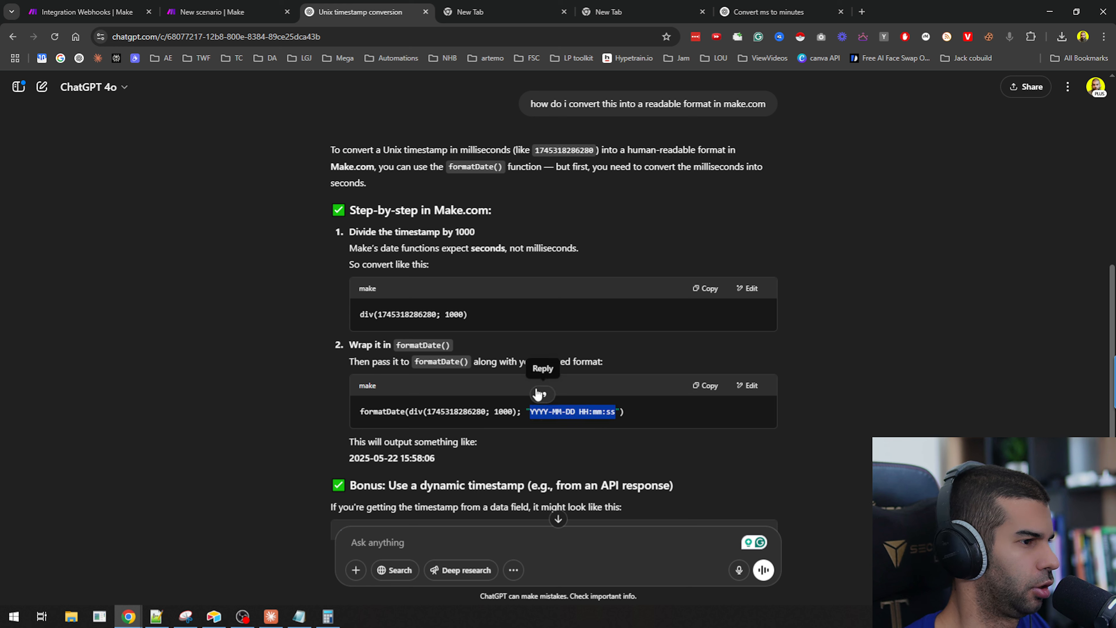
left_click(134, 9)
left_click(229, 11)
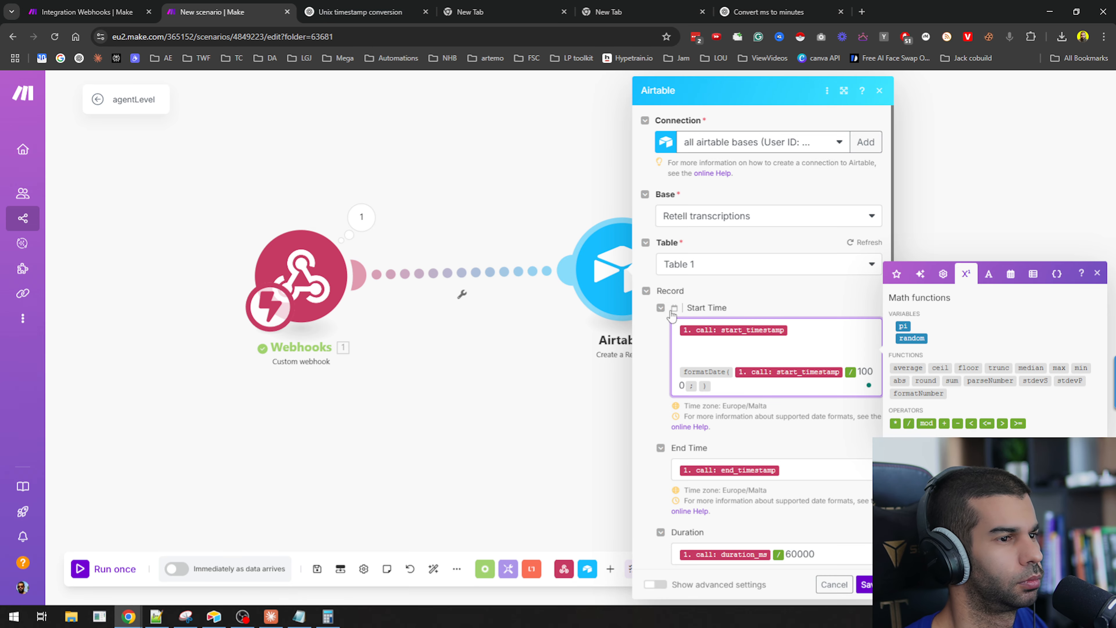
key("ctrl+v")
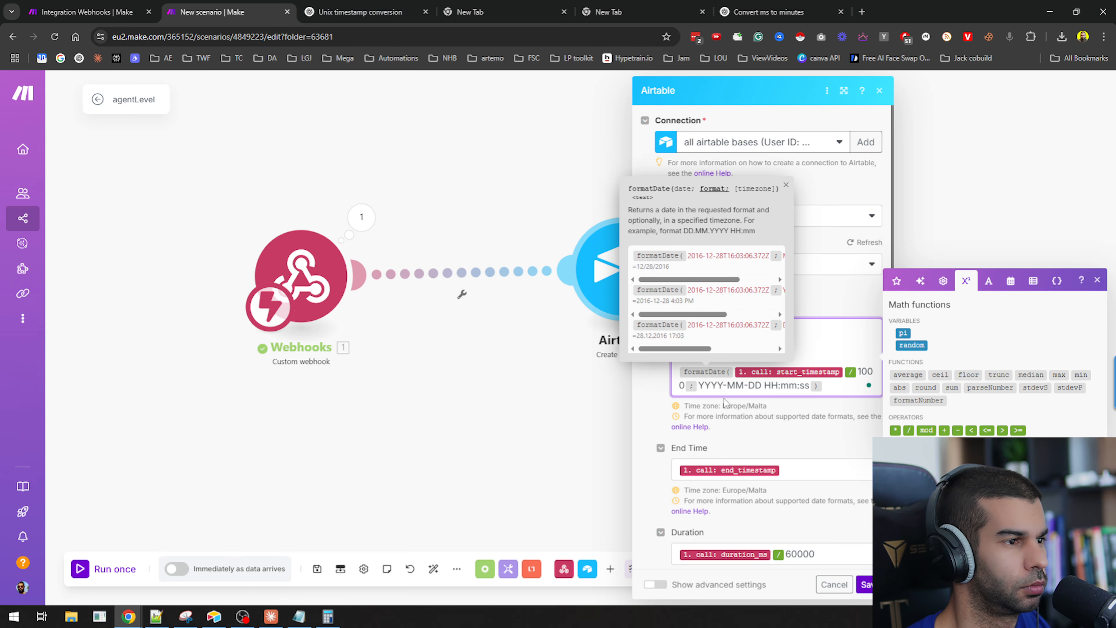
Remove the leftover original start_timestamp mapping from Start Time and save the Airtable module.
left_click(840, 350)
key("BackSpace")
key("BackSpace")
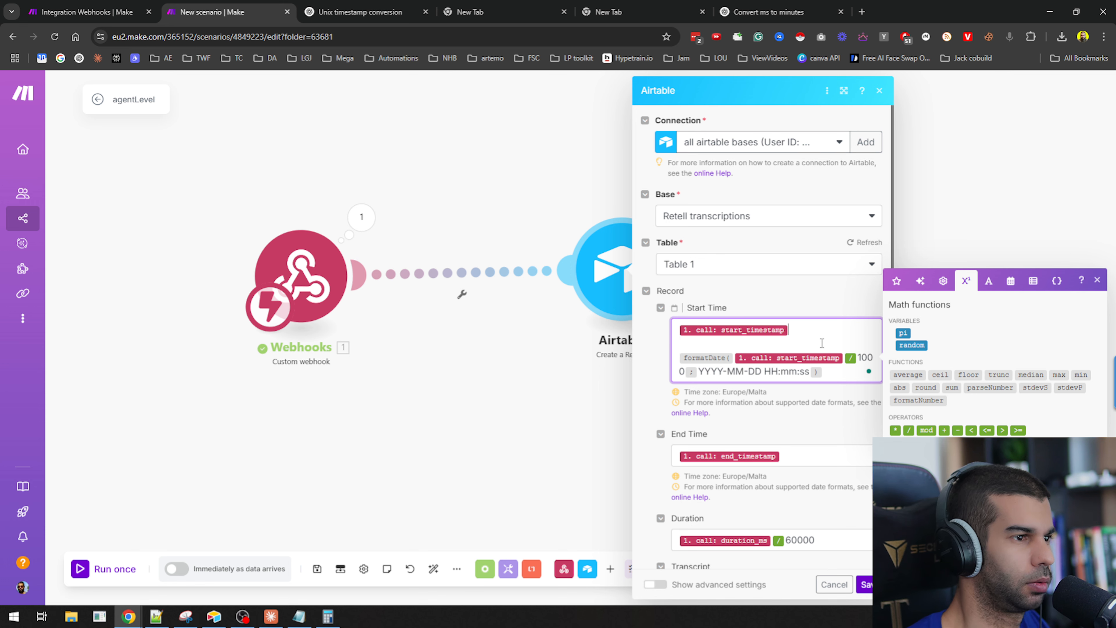
key("Delete")
key("Delete")
key("ctrl+a")
key("ctrl+c")
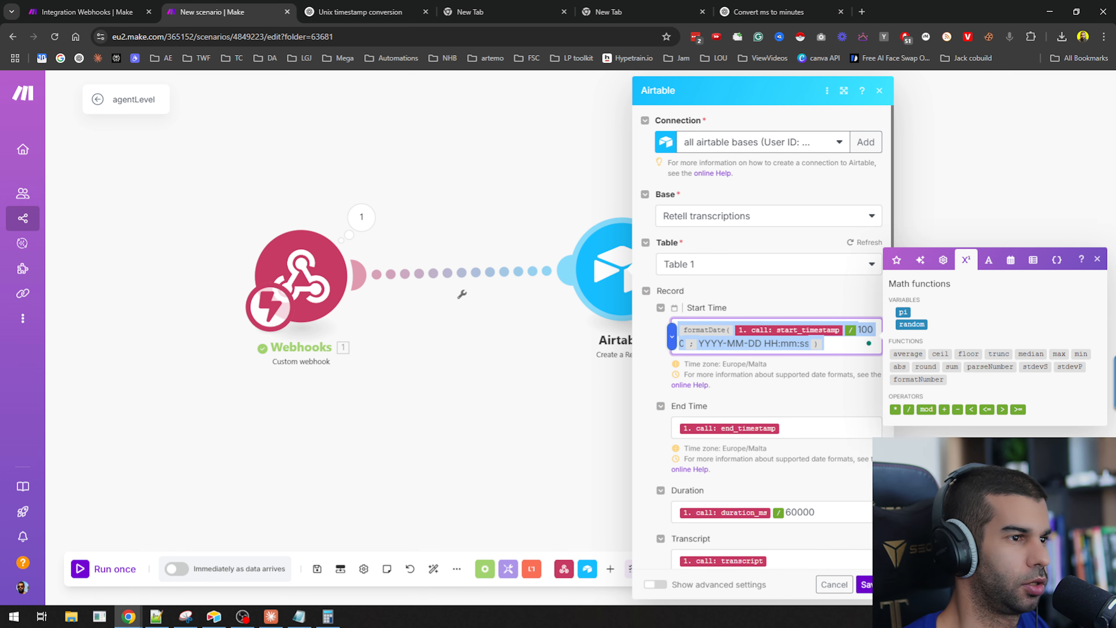
left_click(868, 585)
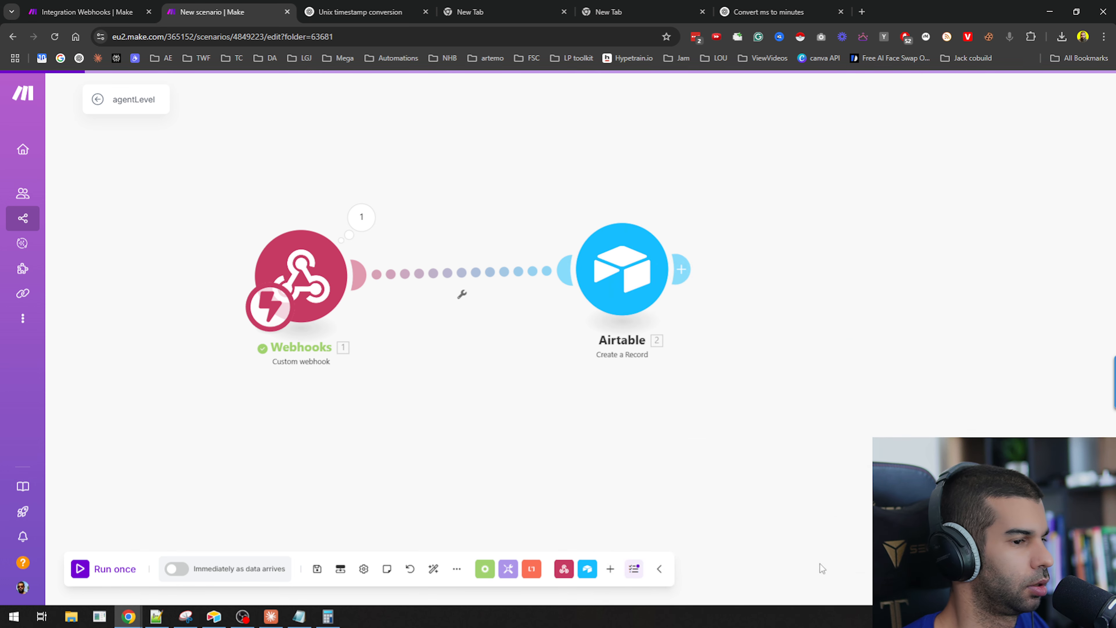
Insert a Tools Set multiple variables module between the Webhooks and Airtable modules.
left_click(462, 293)
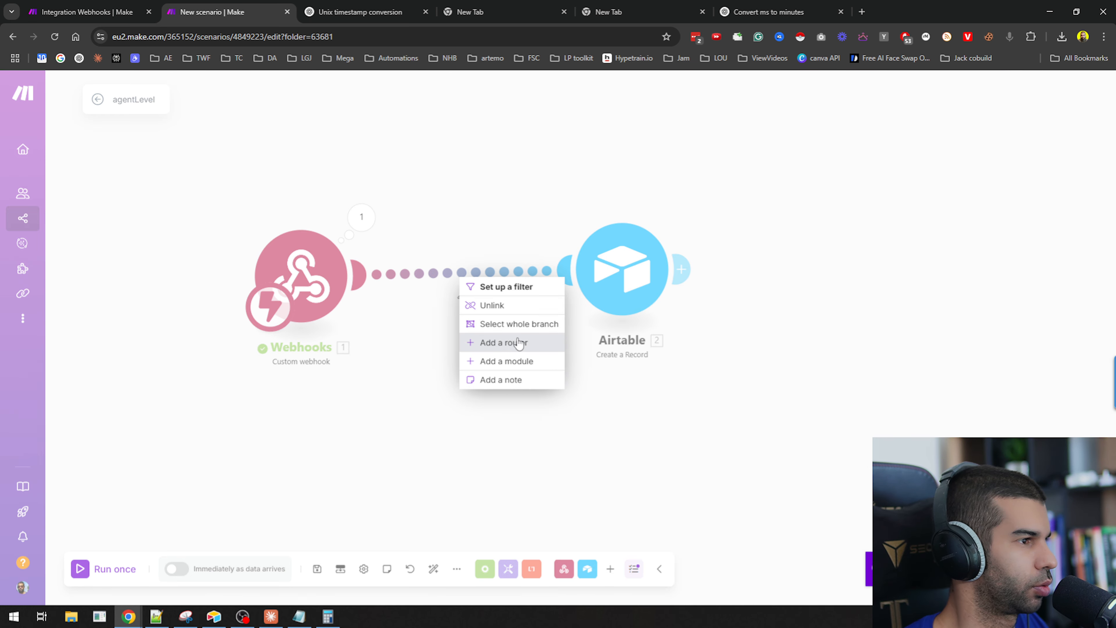
left_click(519, 362)
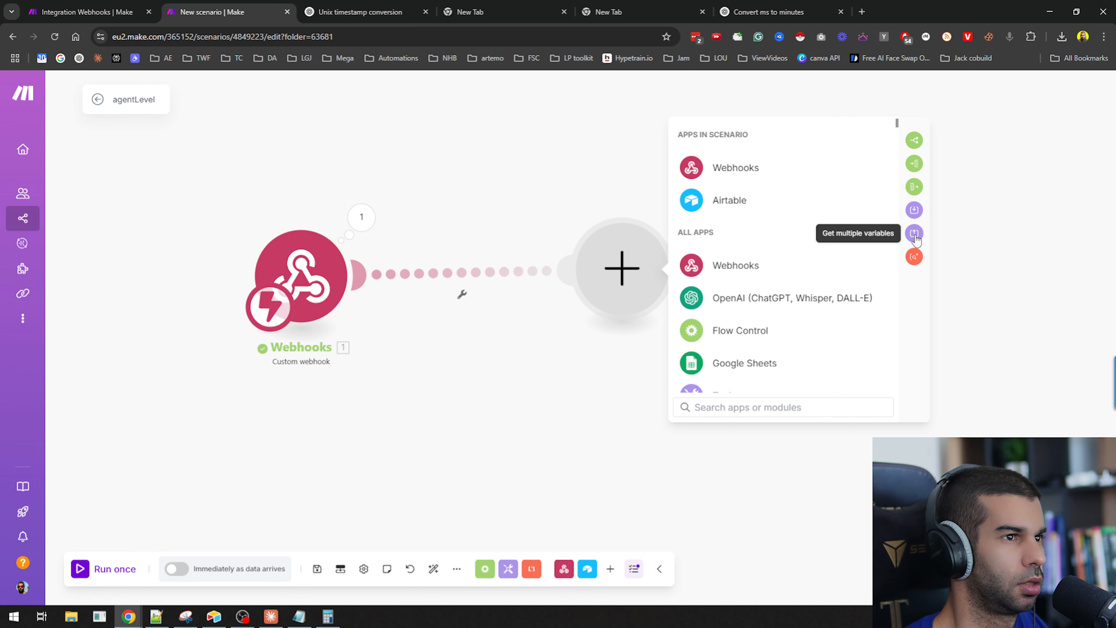
left_click(914, 210)
left_click(681, 276)
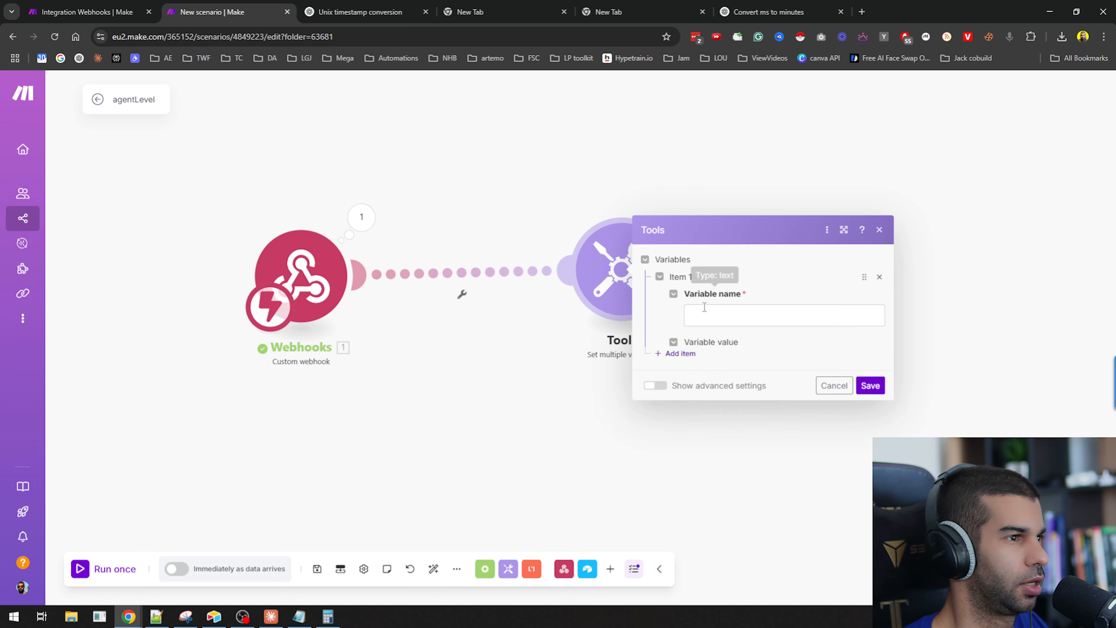
Define a variable named x whose value is the pasted formatDate start_timestamp expression, and save the Tools module.
left_click(728, 320)
key("ctrl+v")
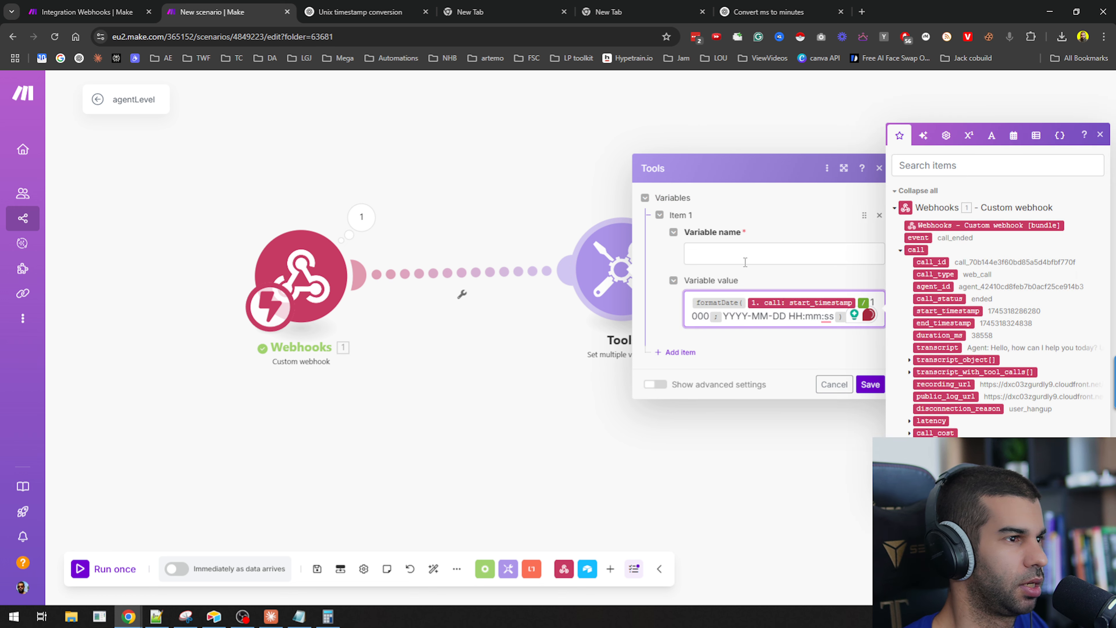
left_click(746, 262)
type("x")
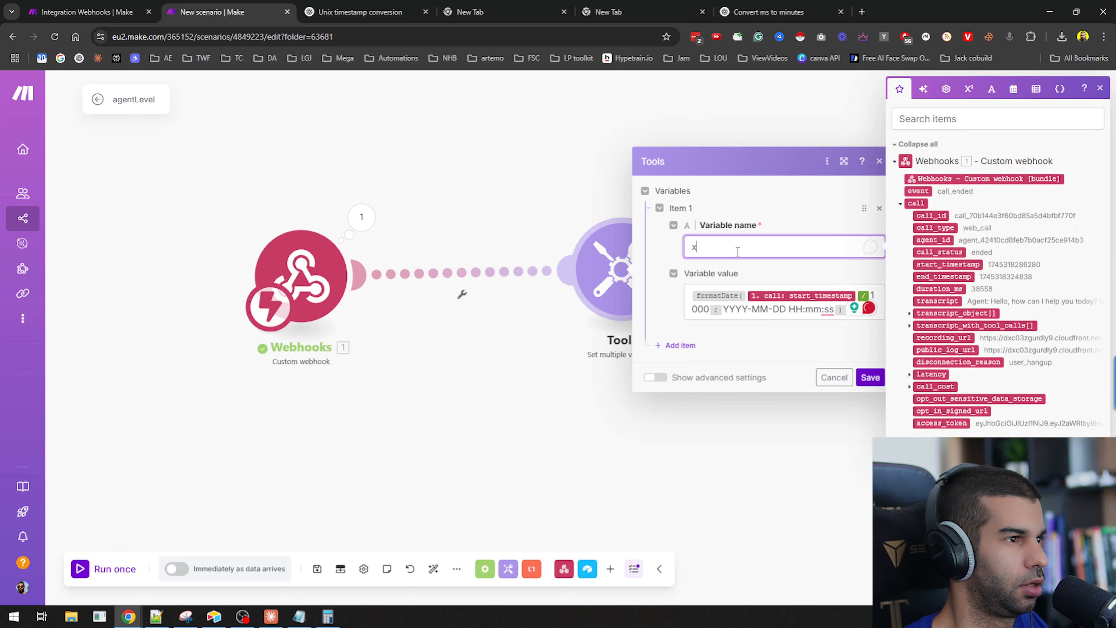
left_click(868, 378)
right_click(616, 276)
left_click(646, 301)
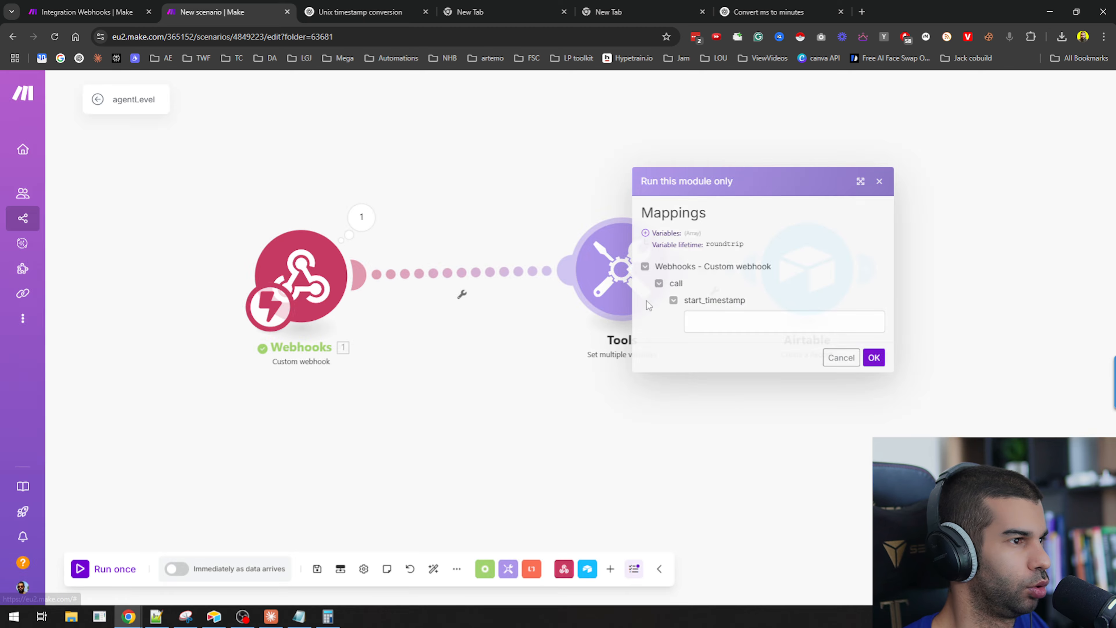
left_click(167, 617)
left_click_drag(323, 251, 227, 257)
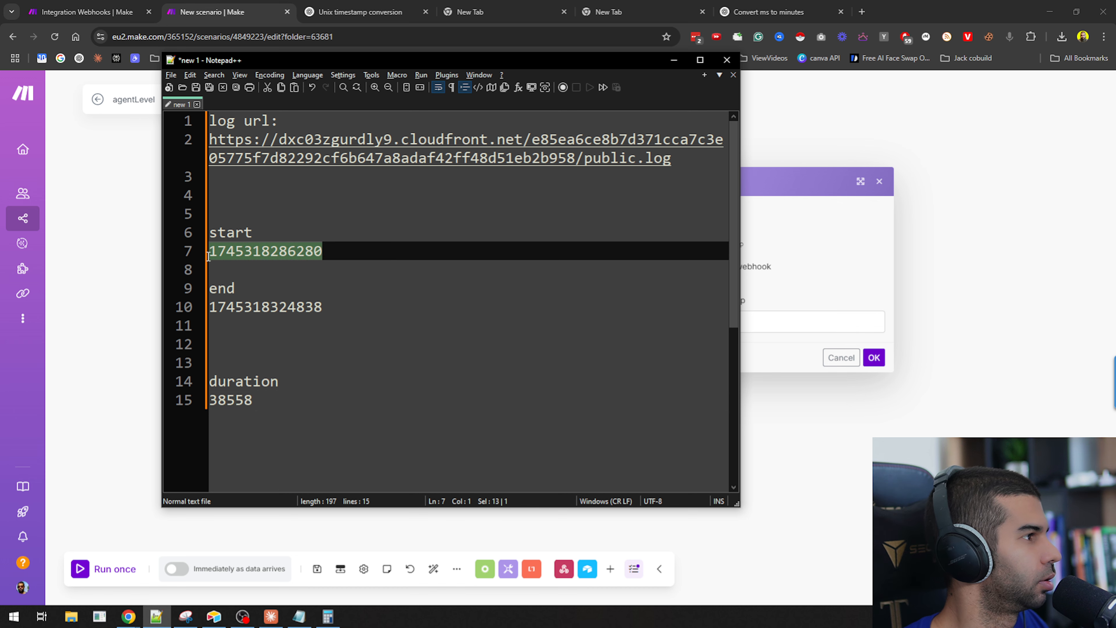
left_click(811, 321)
key("ctrl+v")
left_click(873, 357)
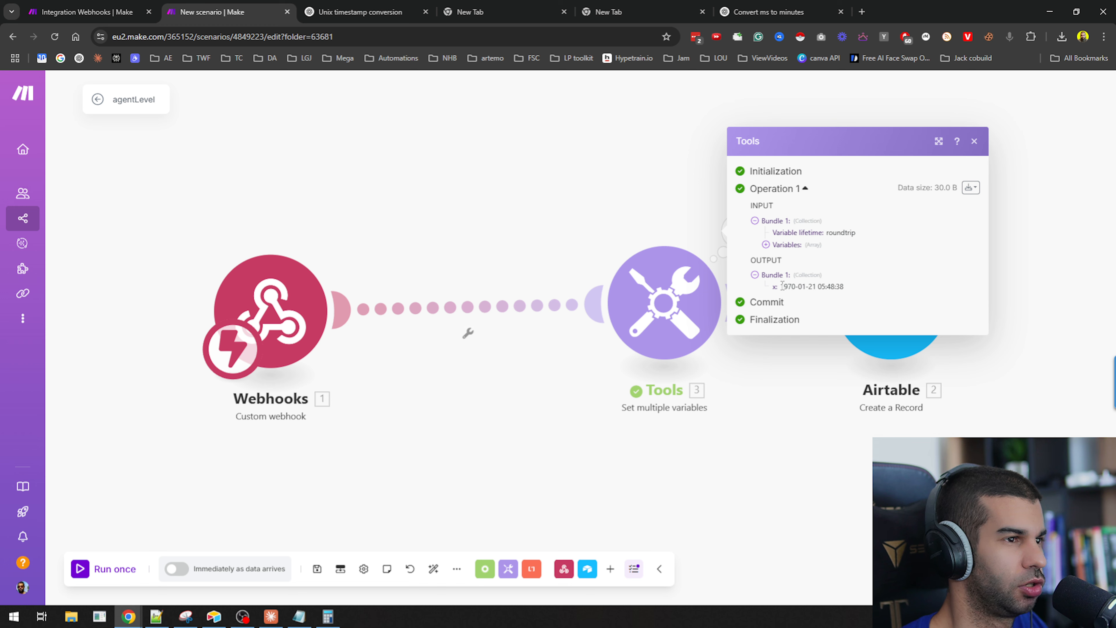
Open the Tools module and capture a screenshot of its variable settings with the Snipping Tool.
left_click_drag(652, 323, 571, 290)
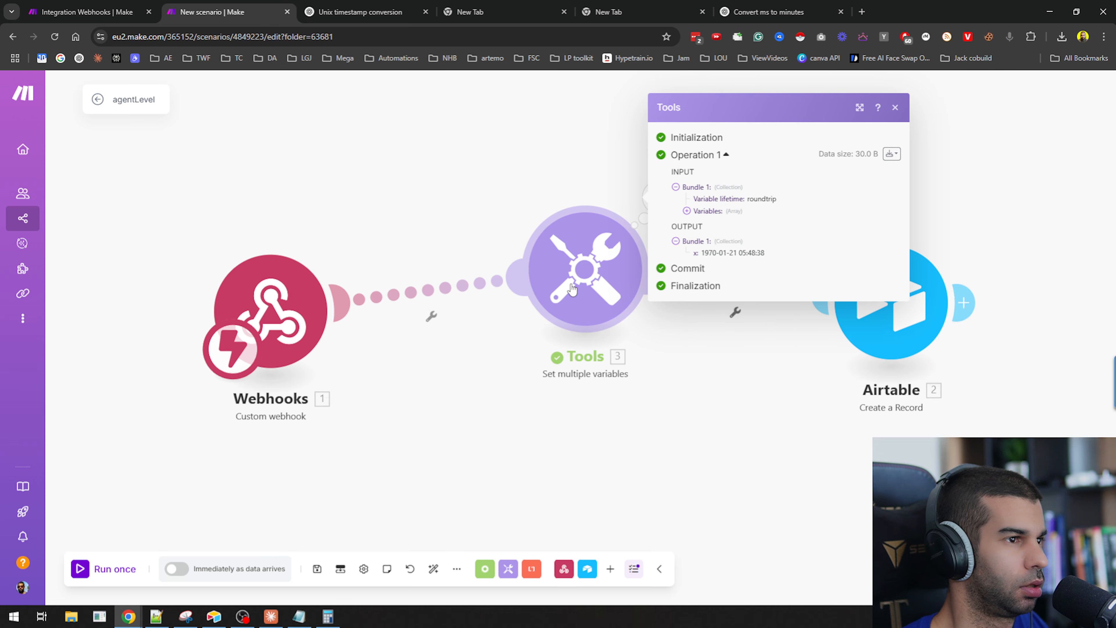
left_click(546, 269)
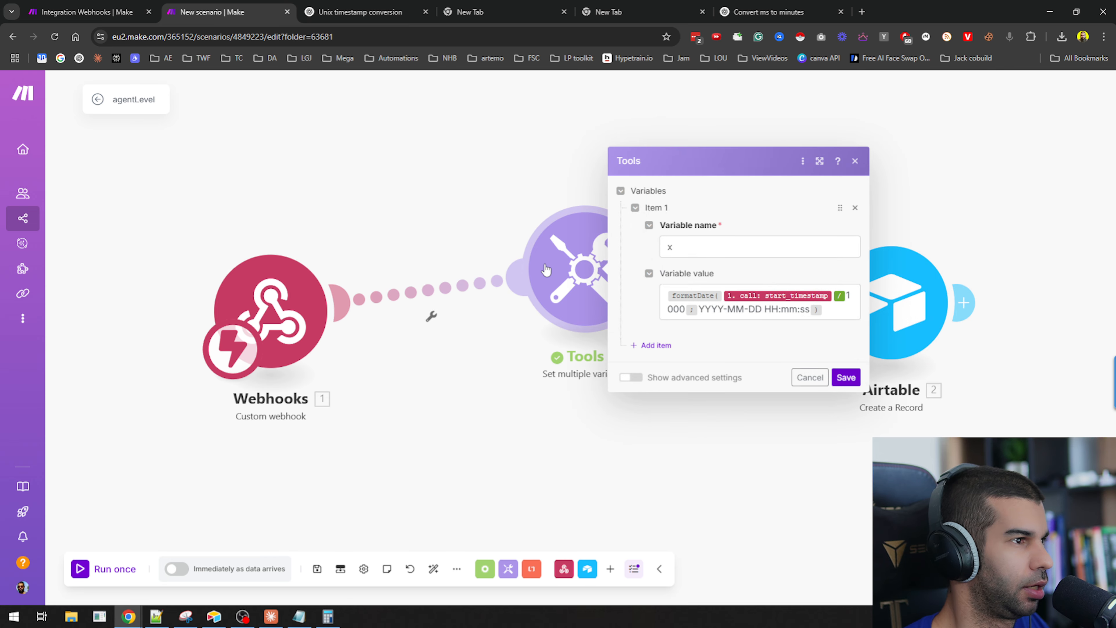
key("super")
type("snipping Tool")
key("Return")
key("ctrl+n")
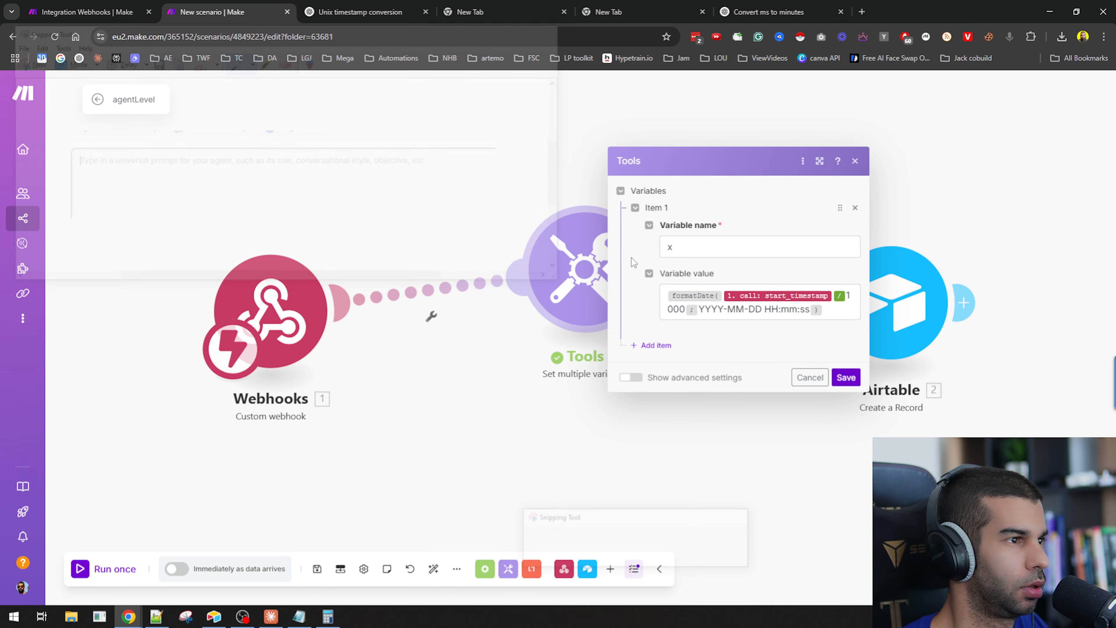
left_click_drag(589, 179, 868, 387)
Begin a ChatGPT follow-up saying 'i dont think this is working.' with the settings screenshot pasted in.
left_click(361, 12)
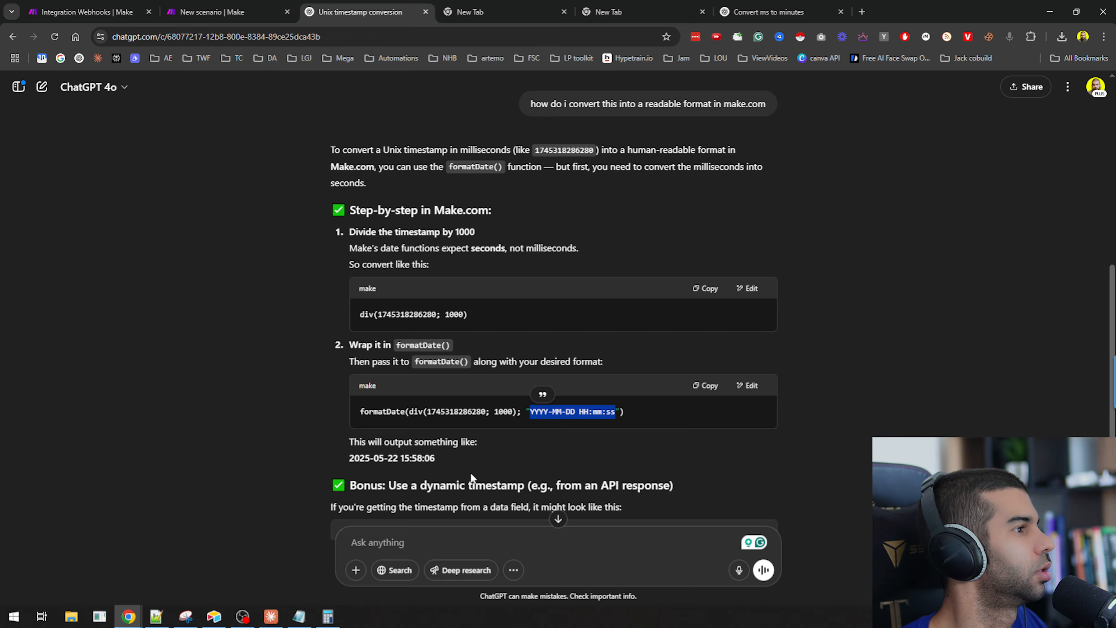
left_click(469, 540)
scroll(472, 400, "down", 3)
type("i dont ")
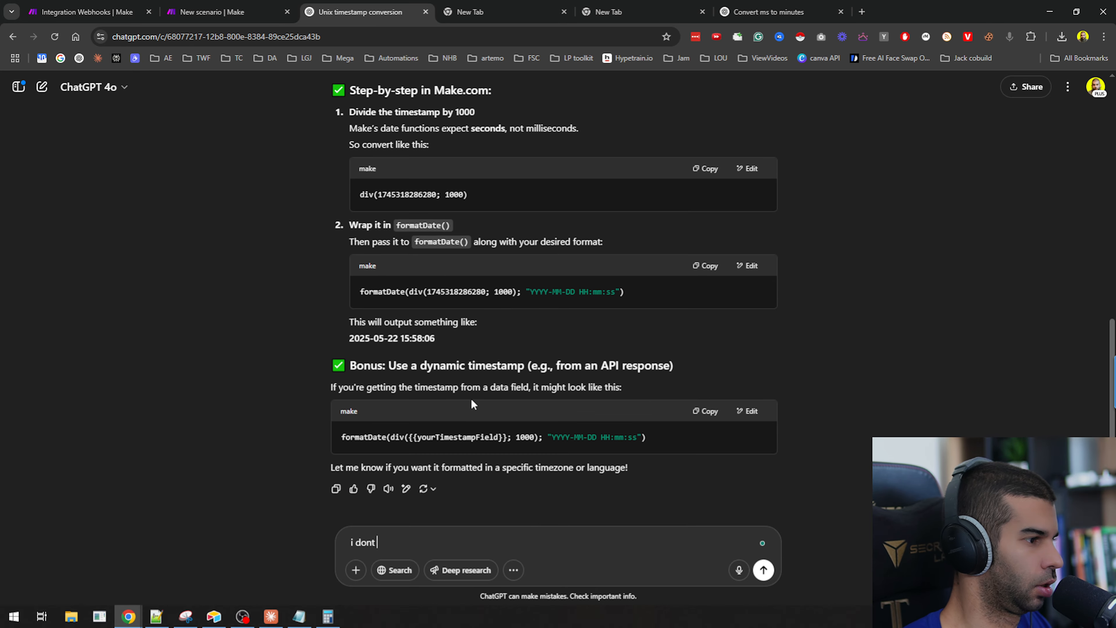
type("think this is working.")
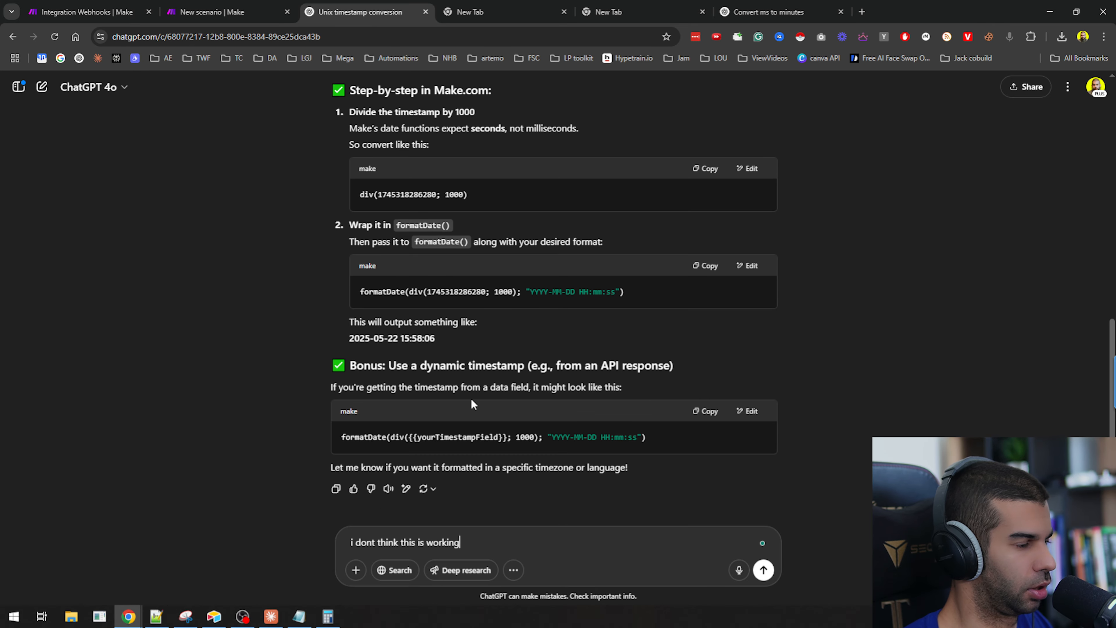
key("shift+Return")
key("shift+Return")
key("ctrl+v")
type("when i try the above with")
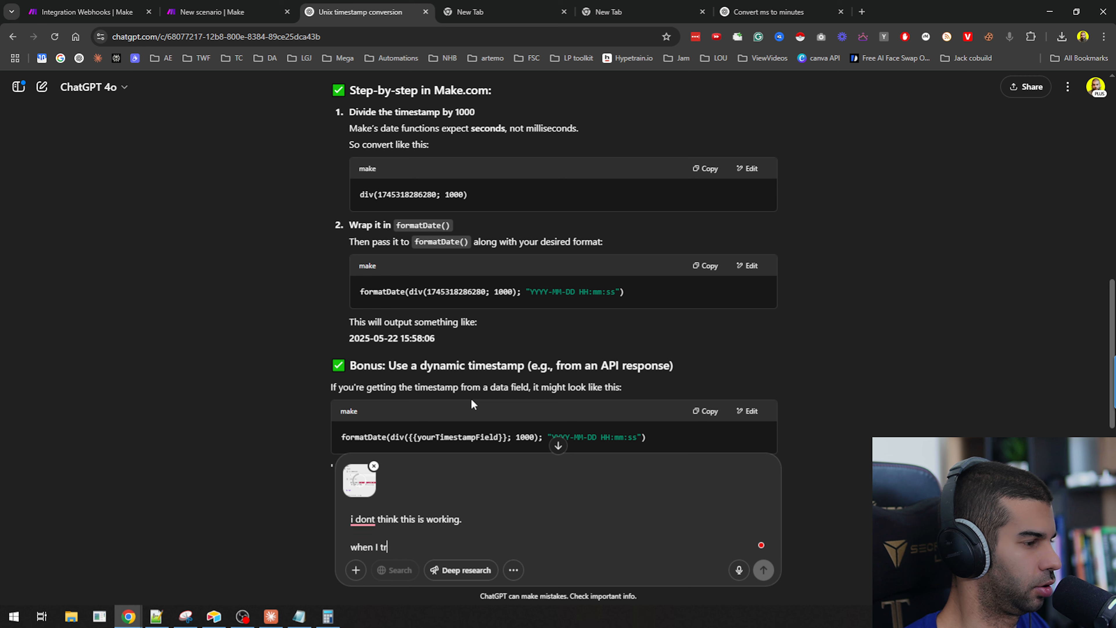
type(" this number:")
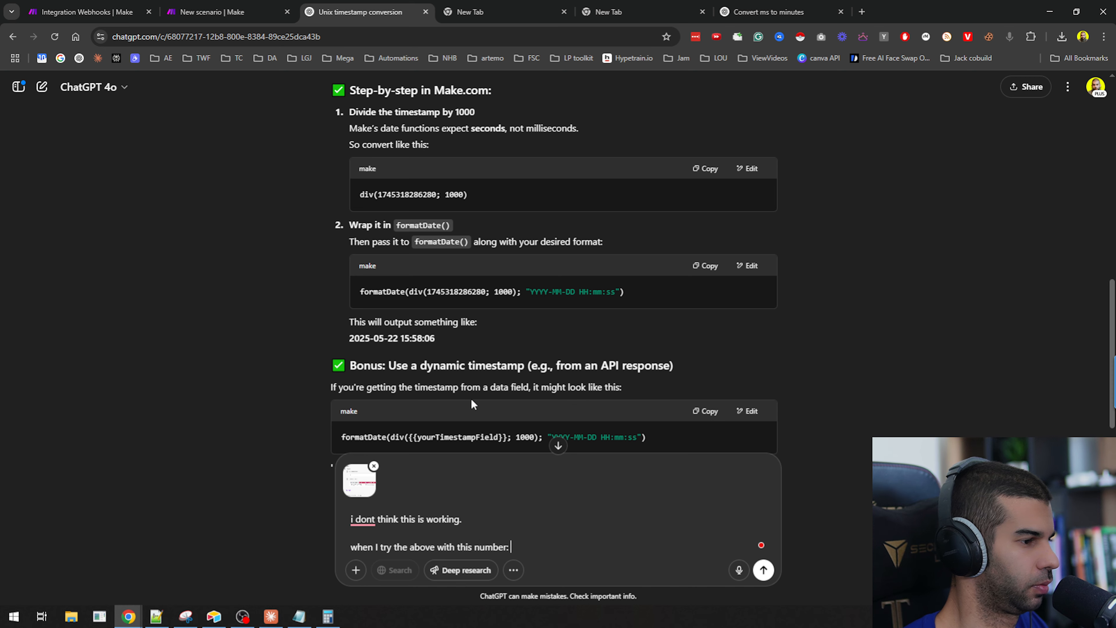
key("alt+Tab")
key("alt+Tab")
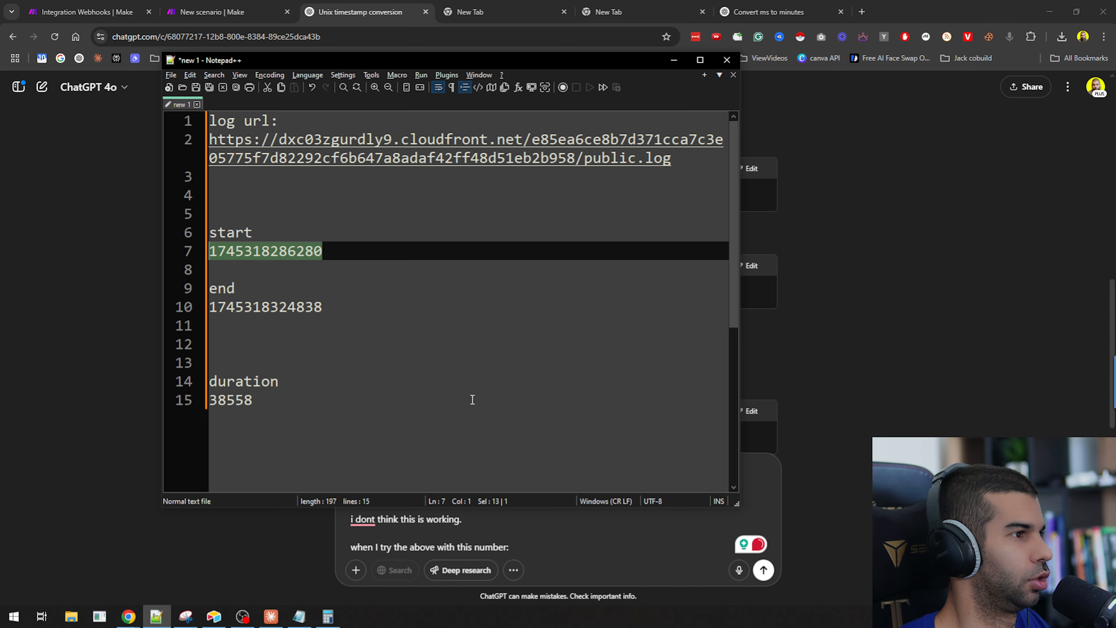
key("ctrl+c")
key("alt+Tab")
key("ctrl+v")
key("shift+Return")
key("shift+Return")
type("I get")
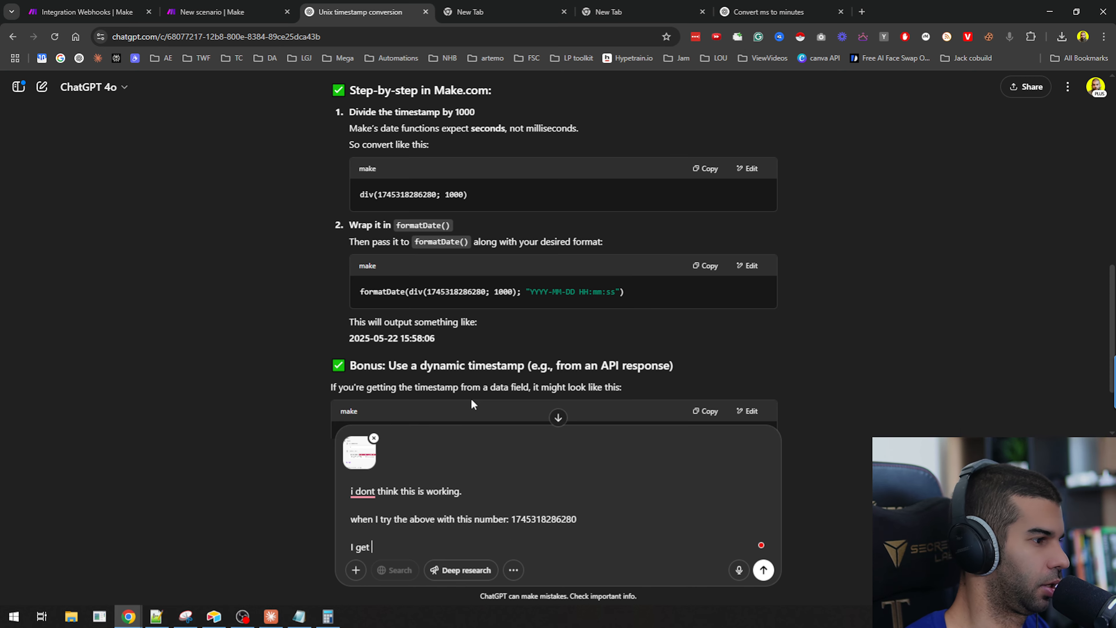
Close the Tools settings and snip a screenshot of the Tools module's output bundle.
key("alt+Tab")
left_click(187, 9)
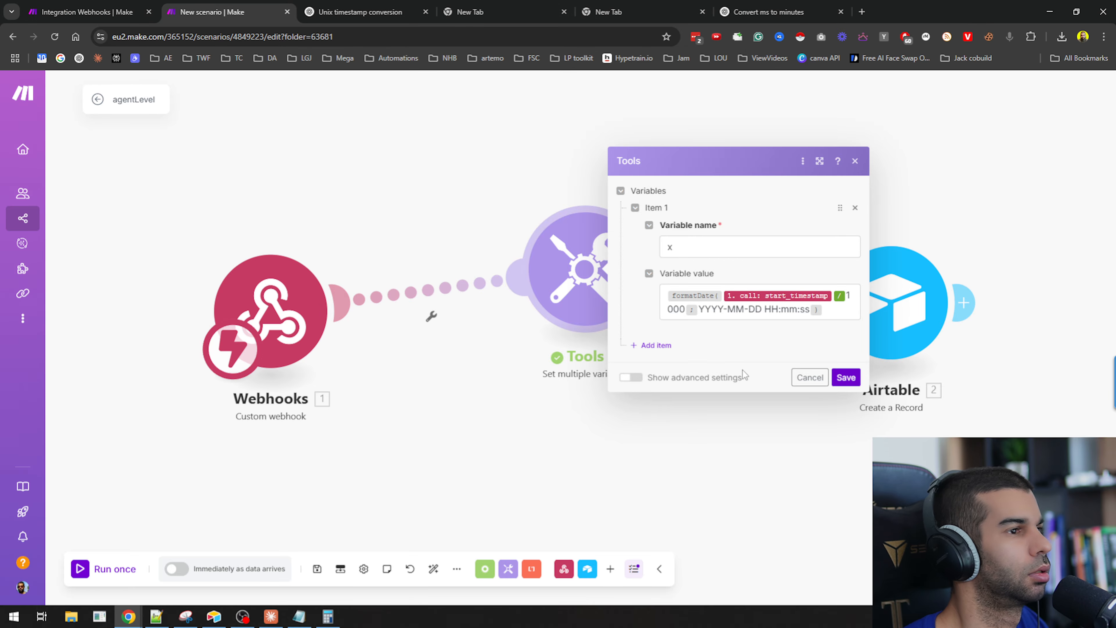
left_click(804, 378)
left_click(659, 197)
key("super+shift+s")
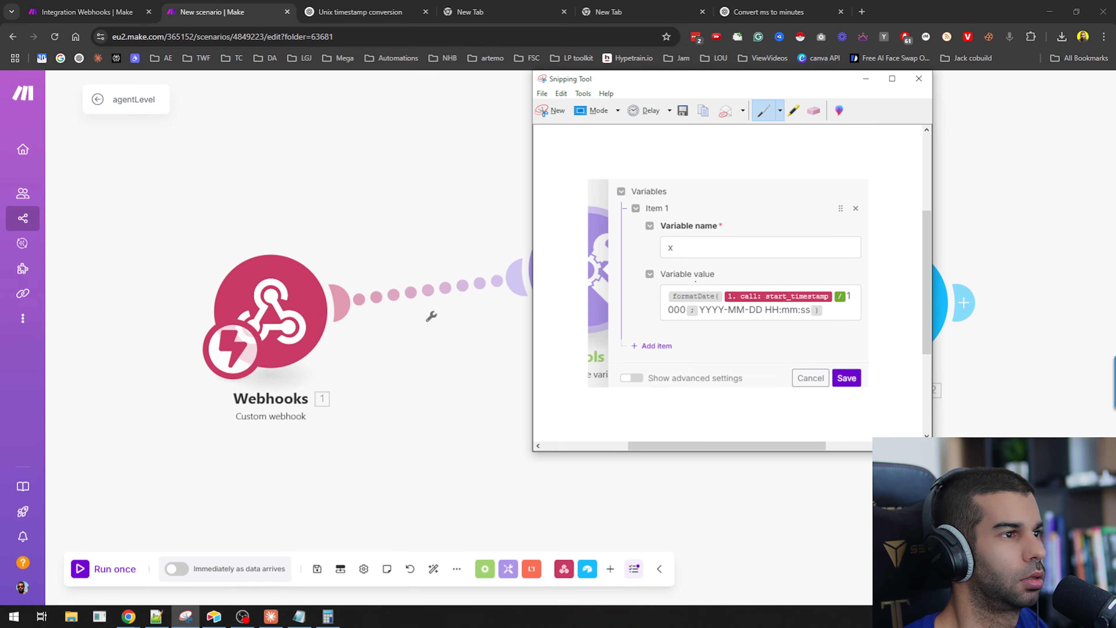
left_click_drag(651, 218, 819, 277)
key("alt+Tab")
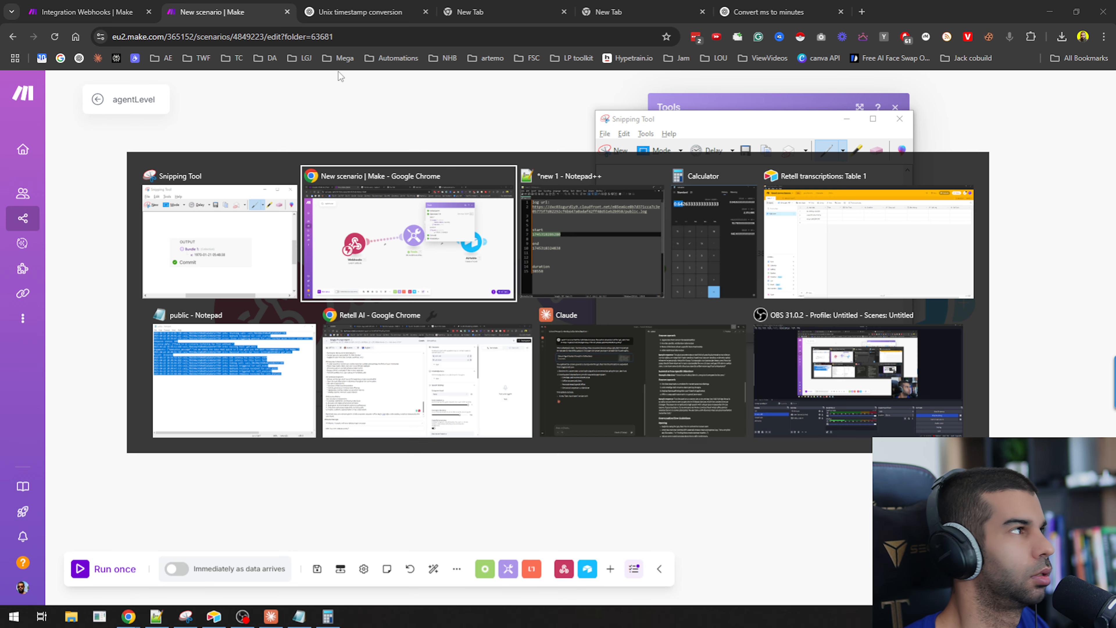
Paste the output screenshot, complete the line 'I get the second attached output', send the message and read the reply.
left_click(360, 12)
key("ctrl+v")
type("the")
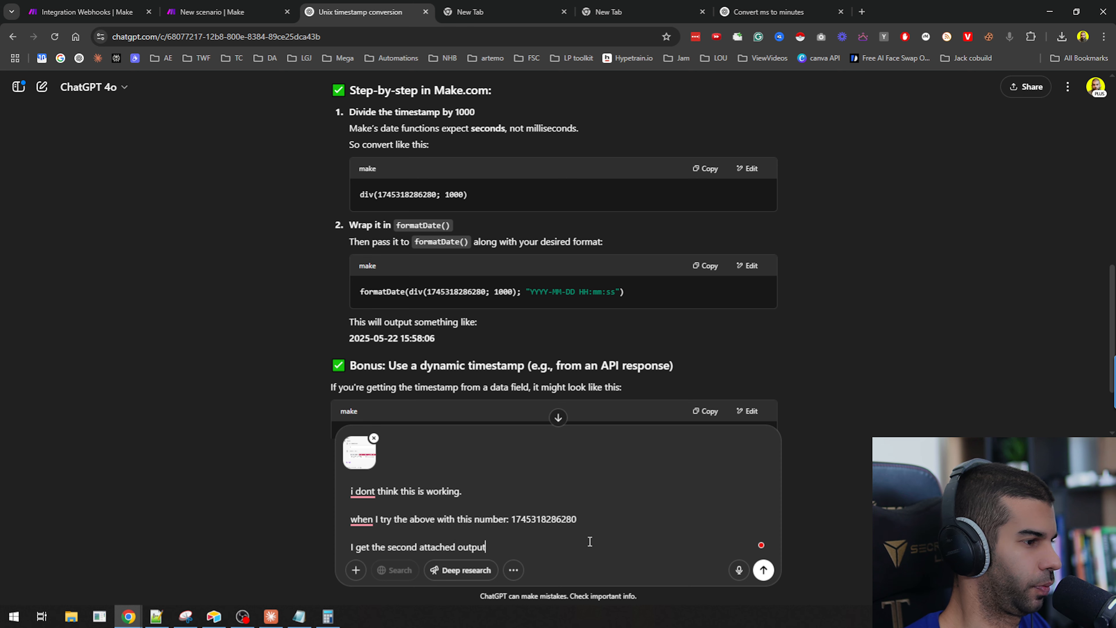
key("ctrl+v")
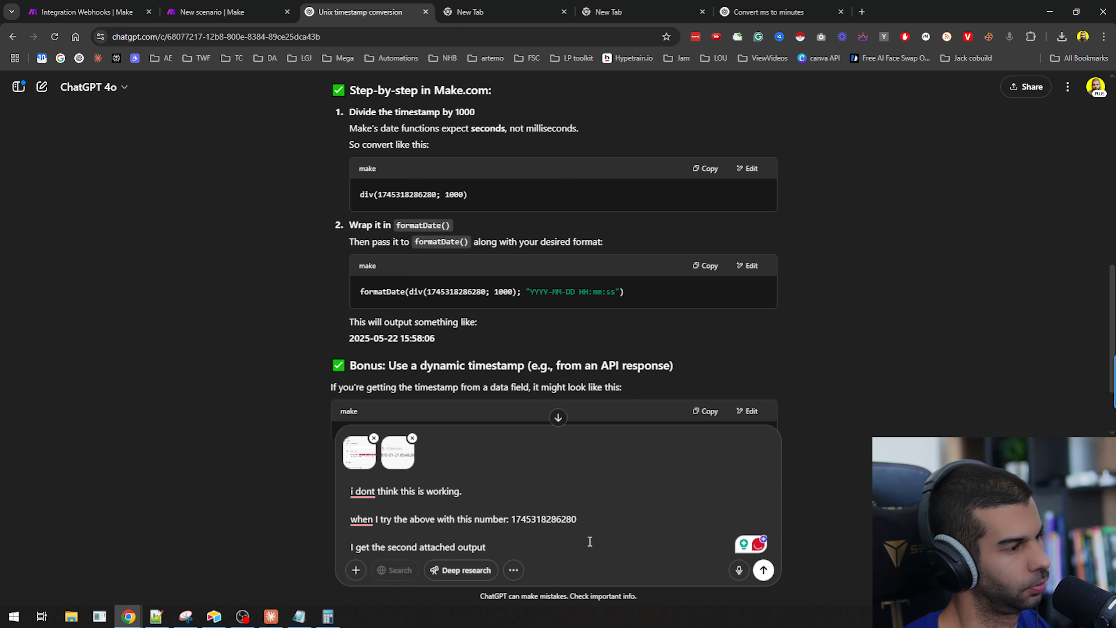
key("Return")
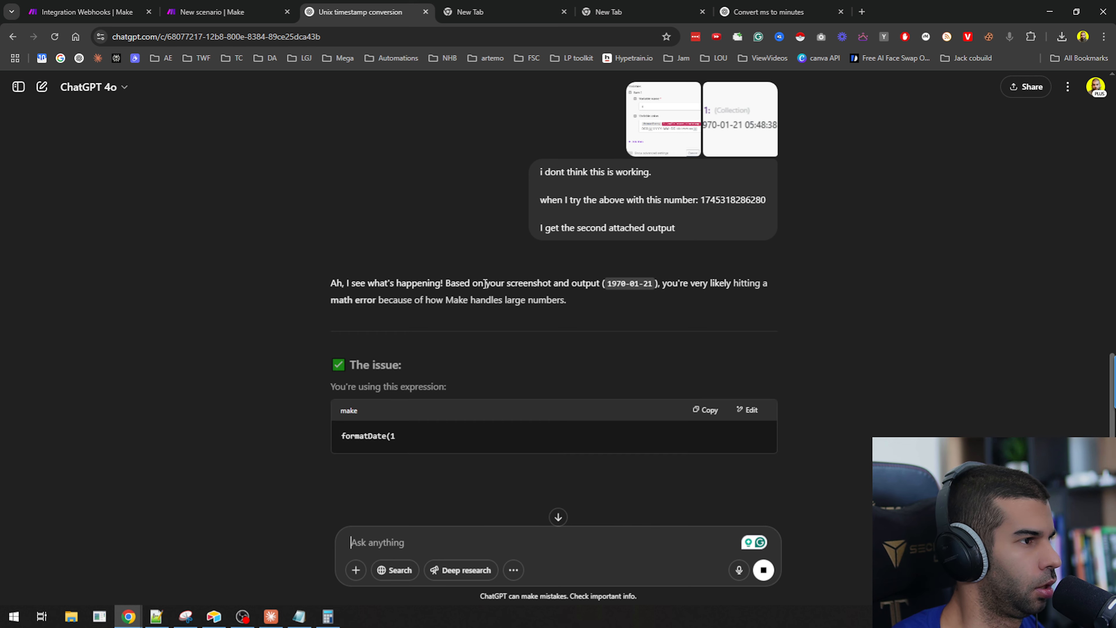
double_click(755, 282)
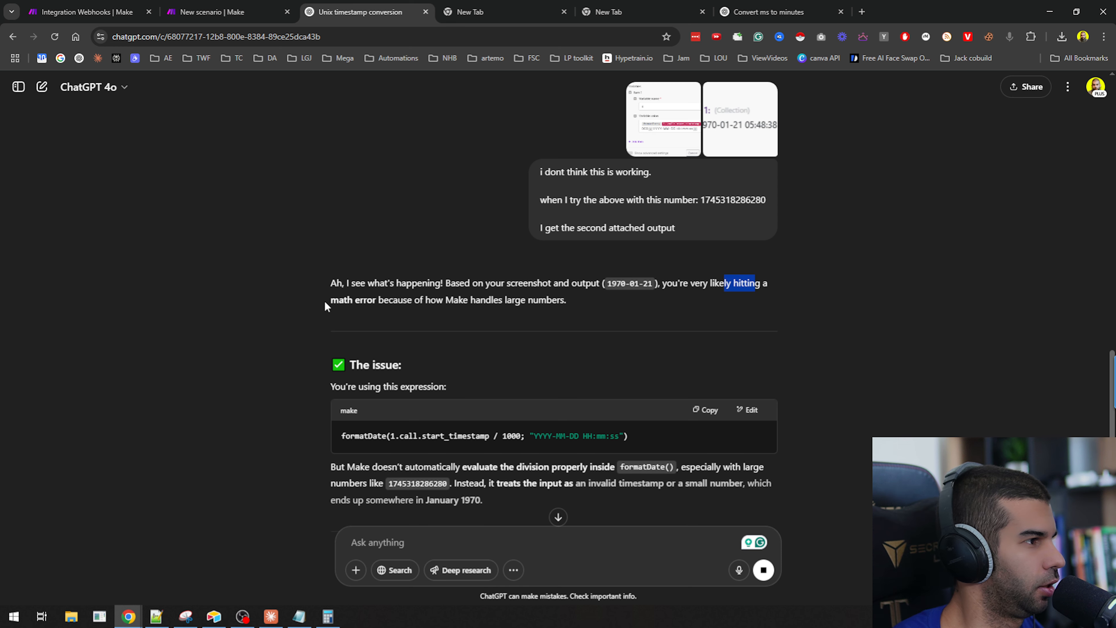
left_click_drag(330, 300, 509, 300)
scroll(429, 278, "down", 2)
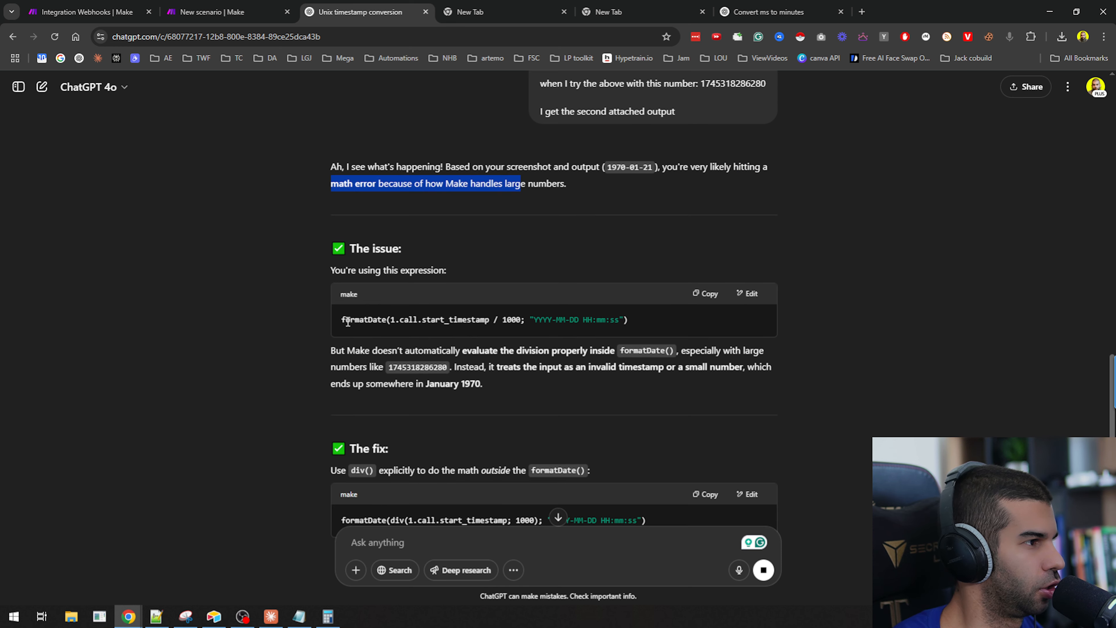
scroll(395, 373, "down", 4)
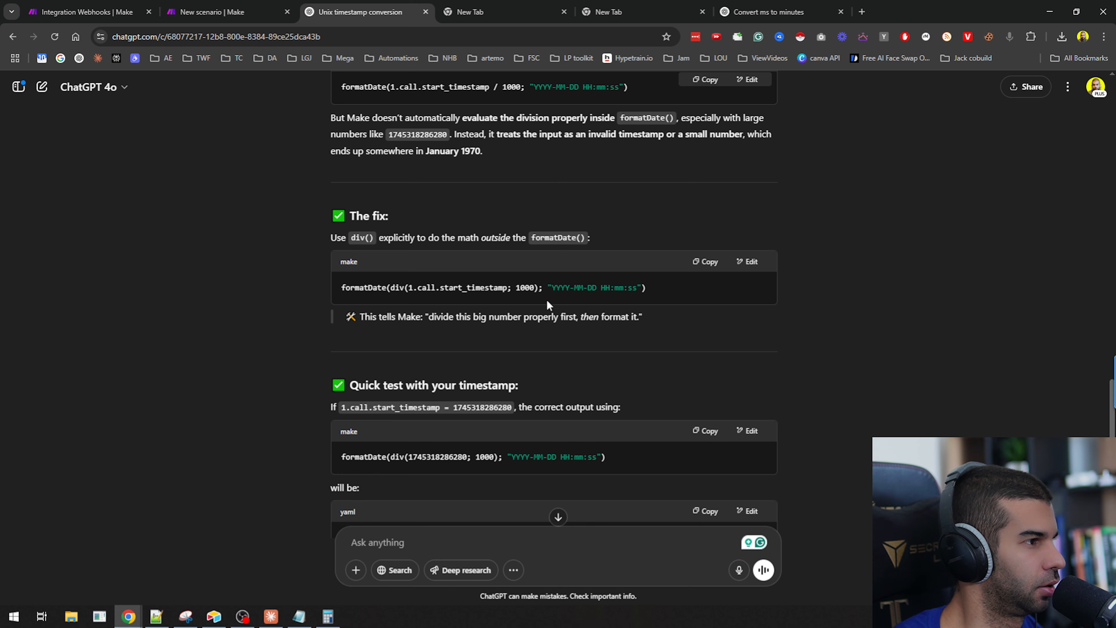
left_click_drag(416, 318, 561, 321)
Insert another Set multiple variables Tools module between Webhooks and the existing Tools module.
left_click(219, 19)
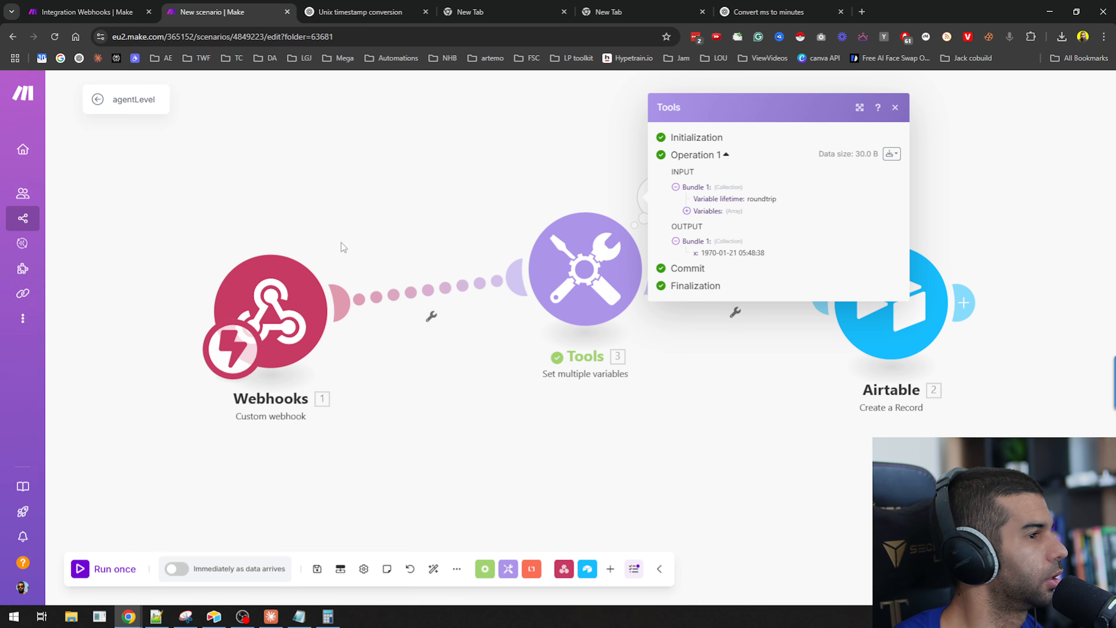
left_click(580, 266)
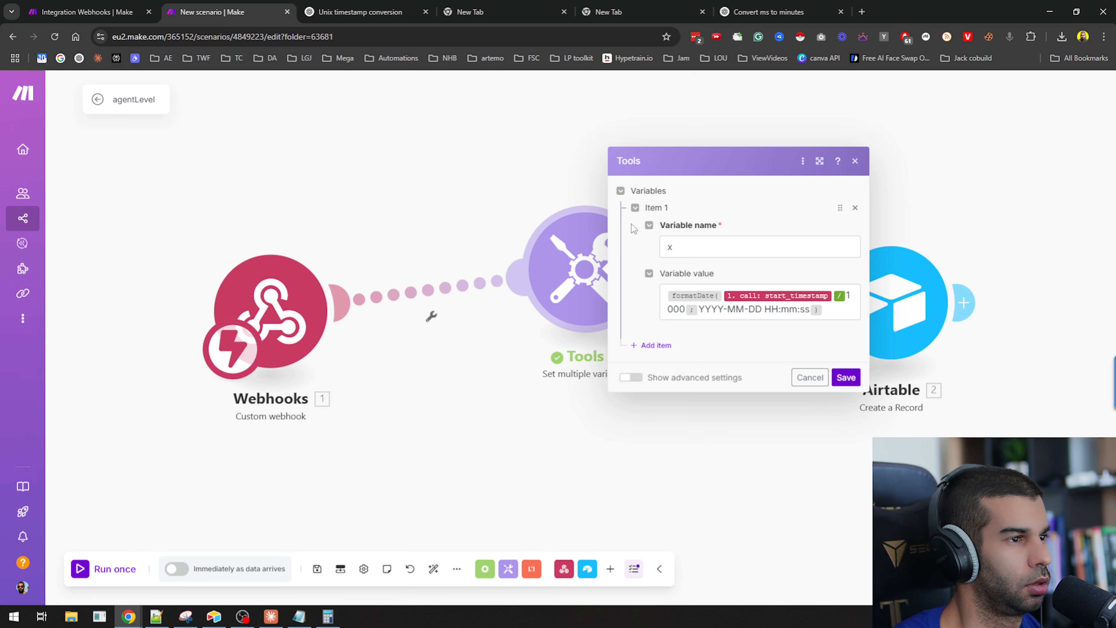
left_click(482, 163)
right_click(430, 277)
right_click(430, 276)
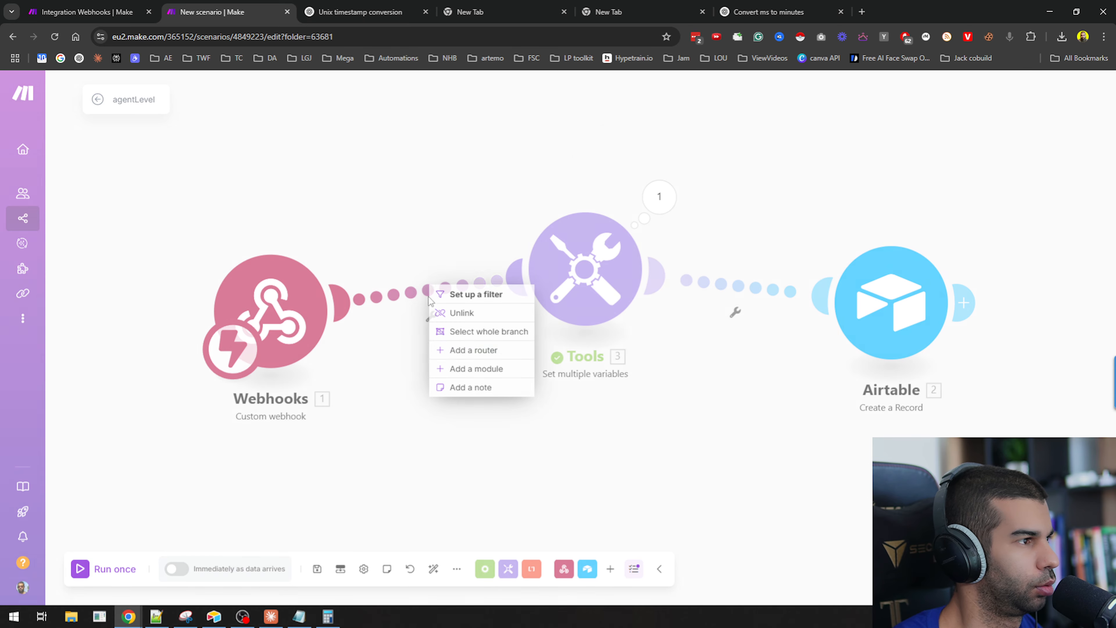
left_click(478, 361)
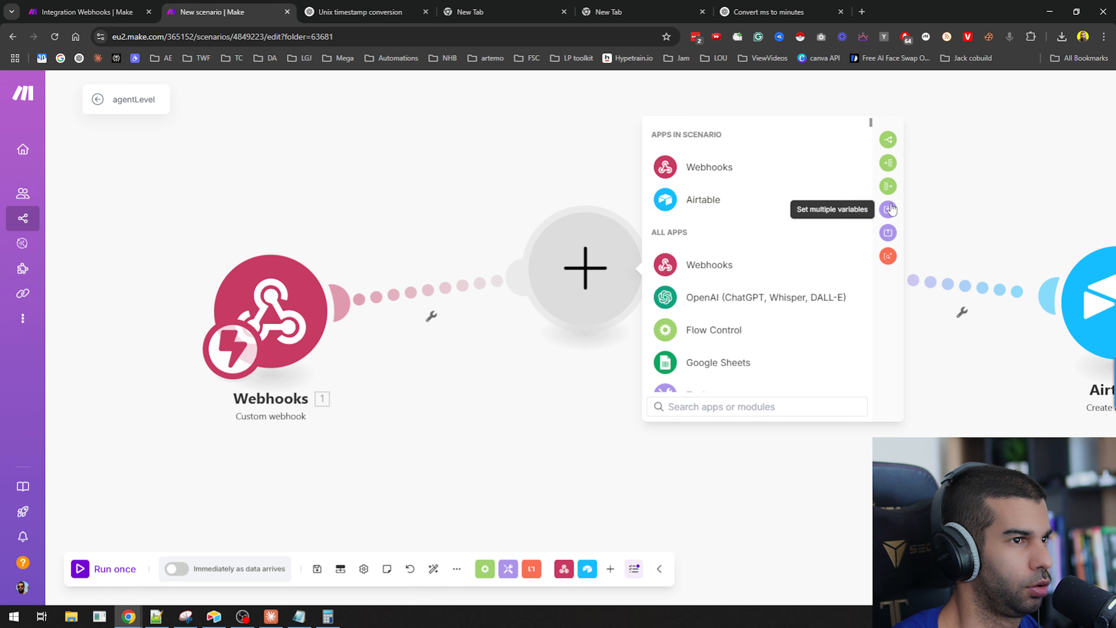
left_click(888, 210)
left_click(810, 270)
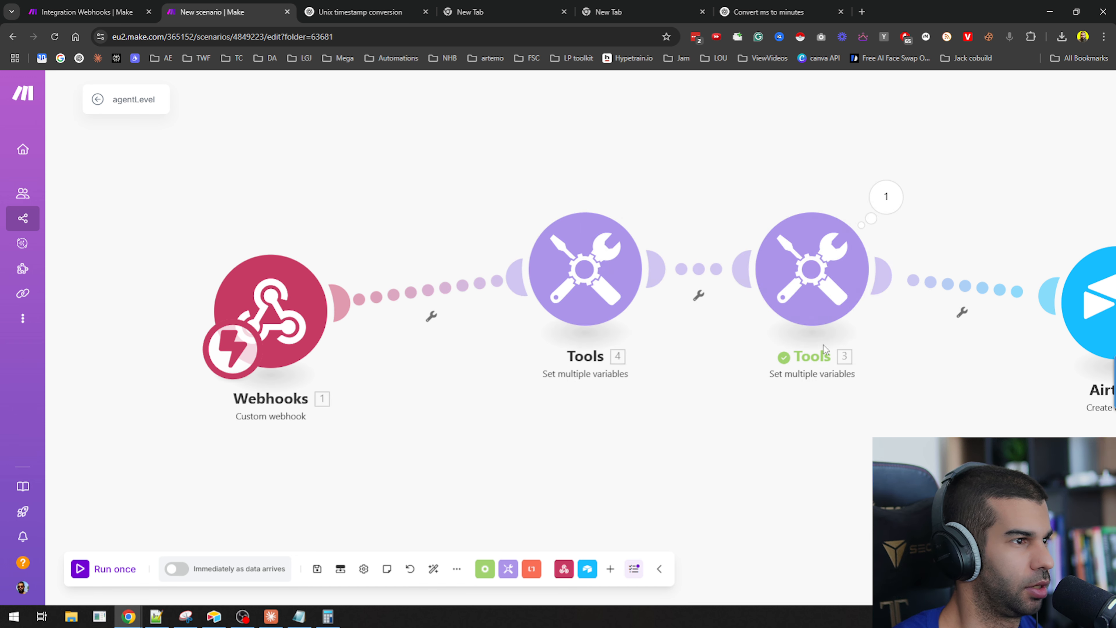
Inspect the existing Tools module's variable expression, then open and close the new Tools module's settings.
left_click(1036, 310)
key("ctrl+a")
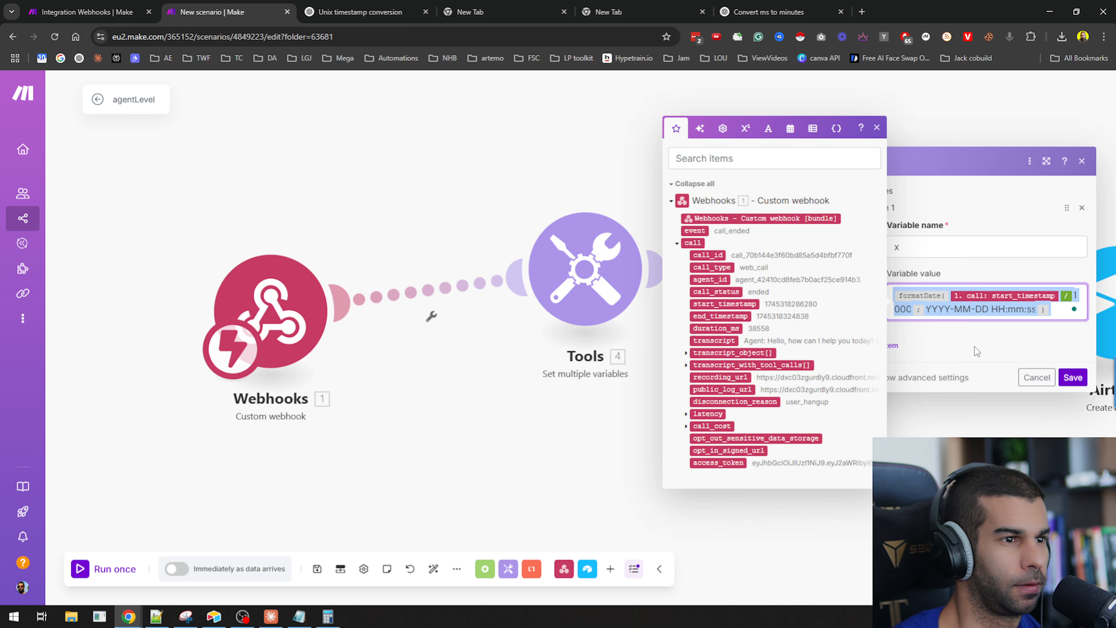
left_click(1038, 378)
left_click(616, 282)
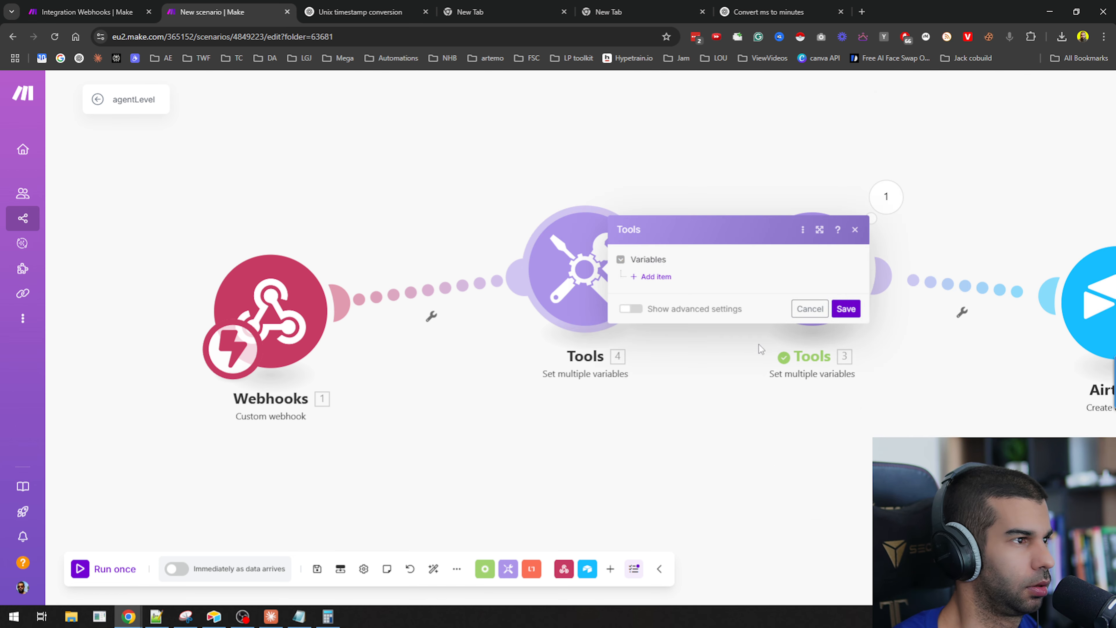
left_click(730, 399)
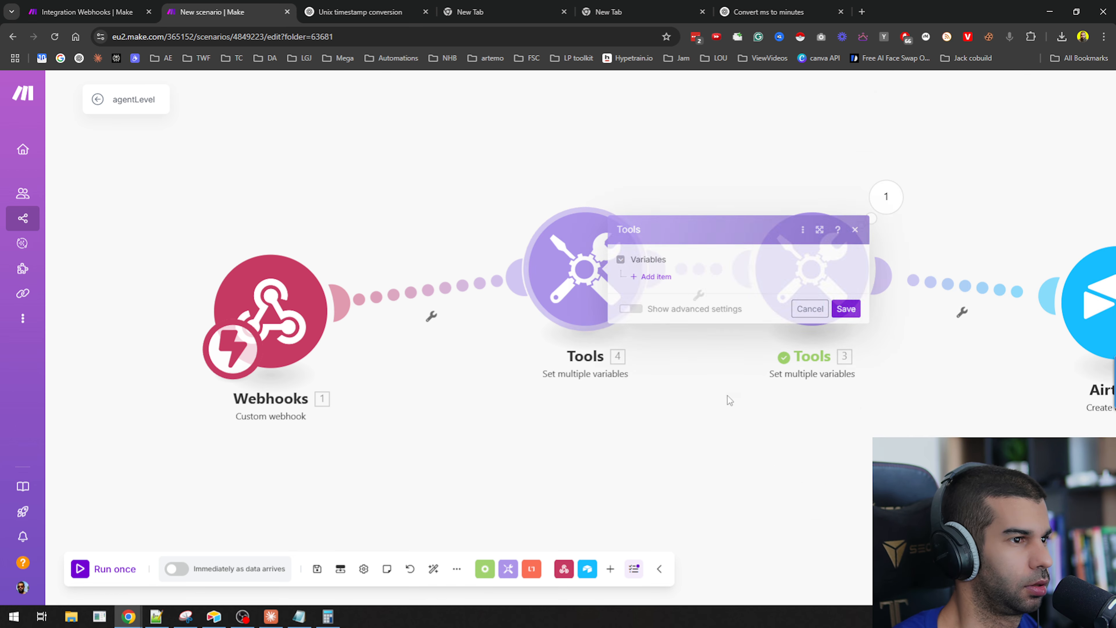
Rearrange the modules so the first Tools module links straight into the second Tools module, detached from Webhooks and Airtable.
right_click(473, 285)
left_click(497, 311)
right_click(675, 254)
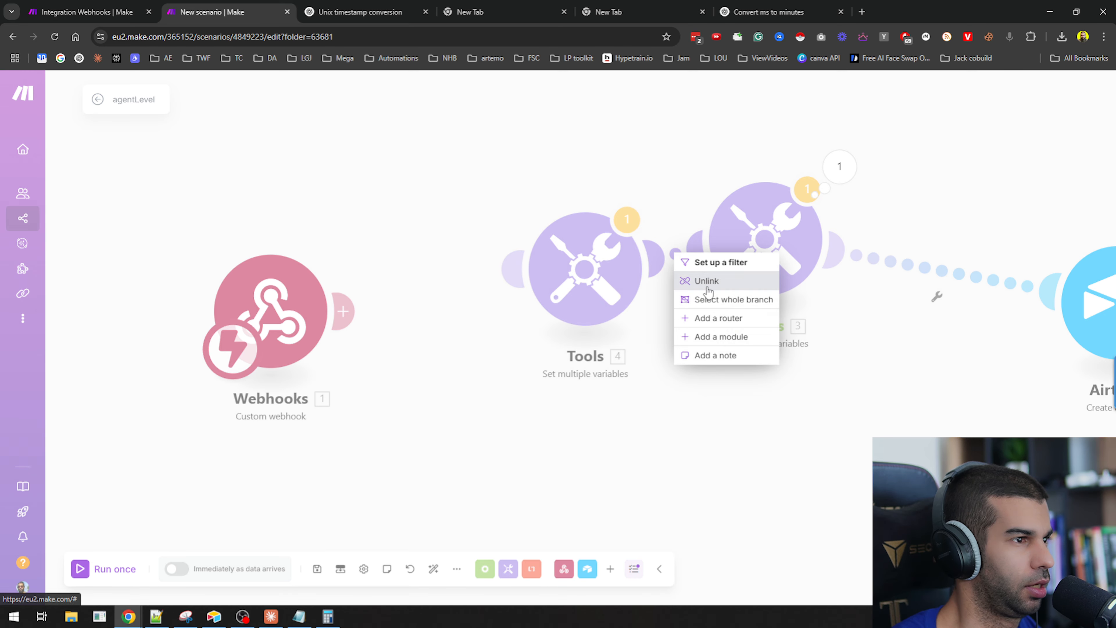
left_click(707, 285)
left_click_drag(590, 290, 907, 307)
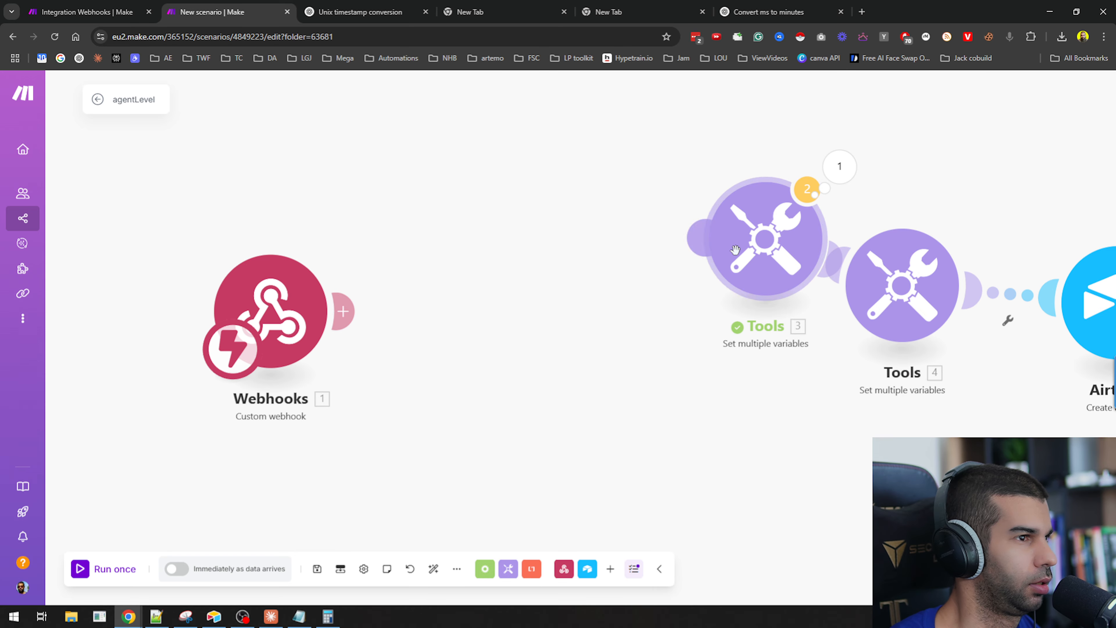
left_click_drag(747, 246, 495, 260)
right_click(443, 258)
right_click(380, 272)
left_click(379, 266)
right_click(400, 266)
left_click(435, 296)
left_click_drag(808, 460, 585, 404)
left_click_drag(657, 230, 551, 185)
right_click(691, 208)
left_click(726, 241)
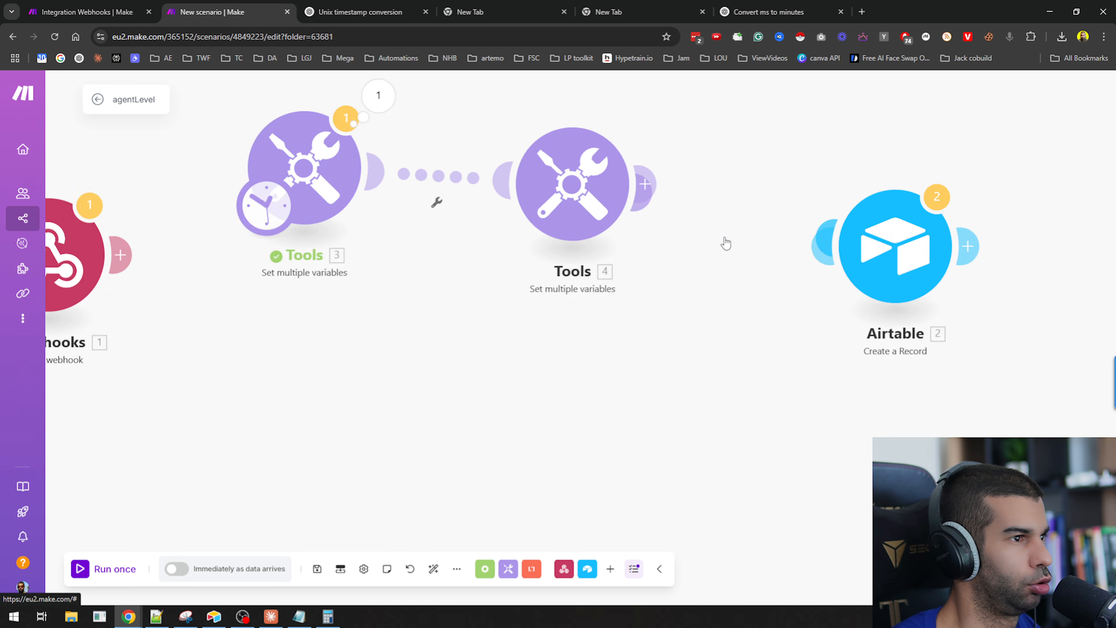
scroll(616, 229, "down", 3)
left_click_drag(530, 248, 566, 341)
left_click(431, 284)
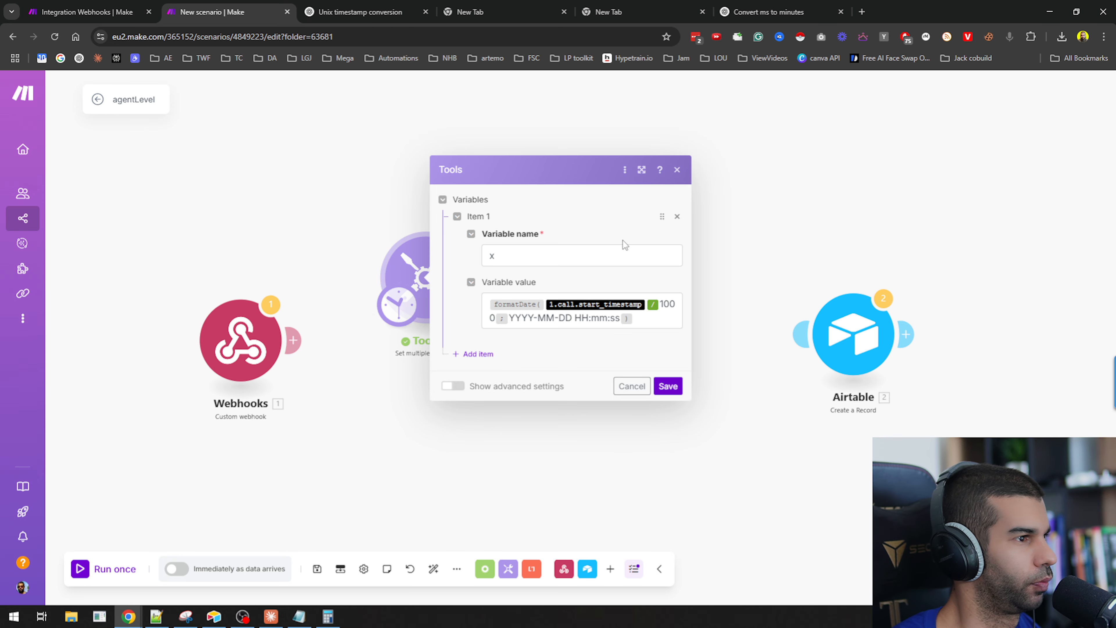
left_click(657, 321)
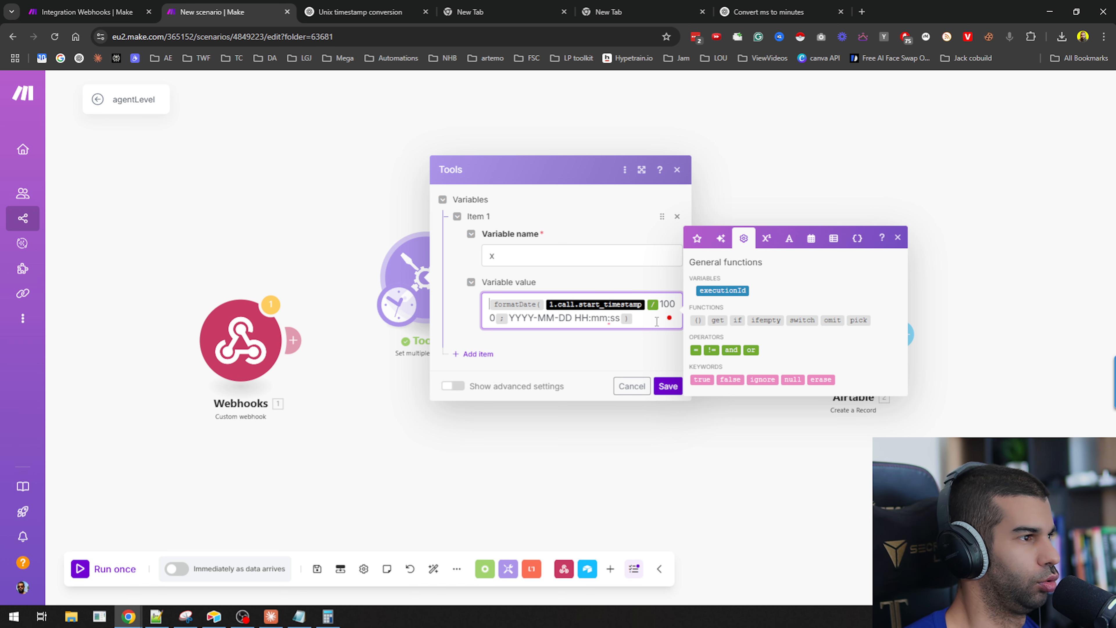
key("Delete")
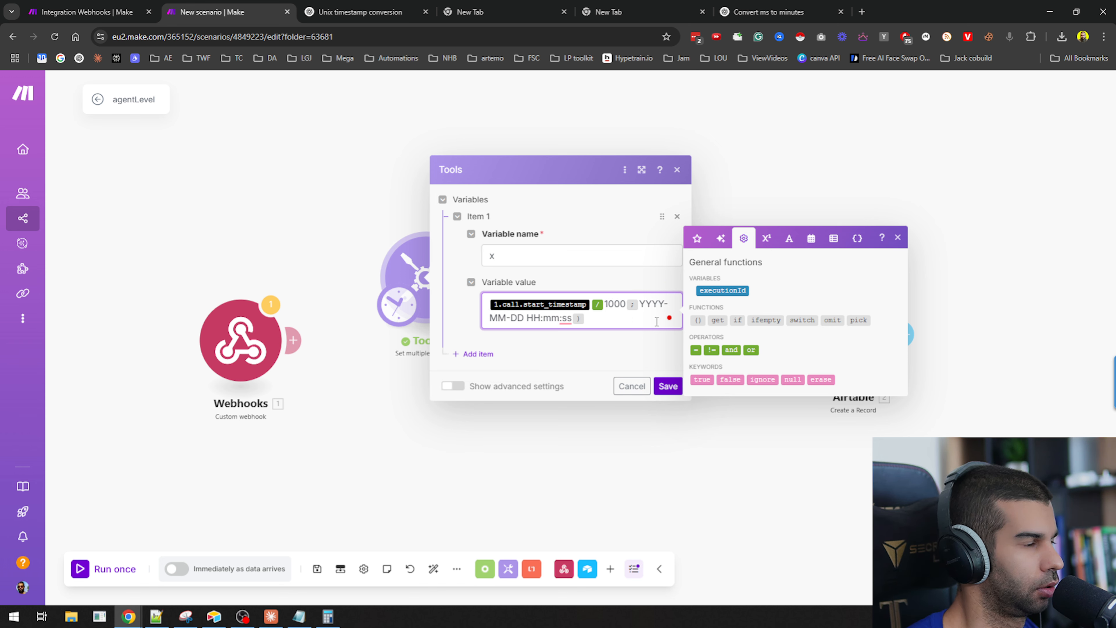
key("ctrl+shift+End")
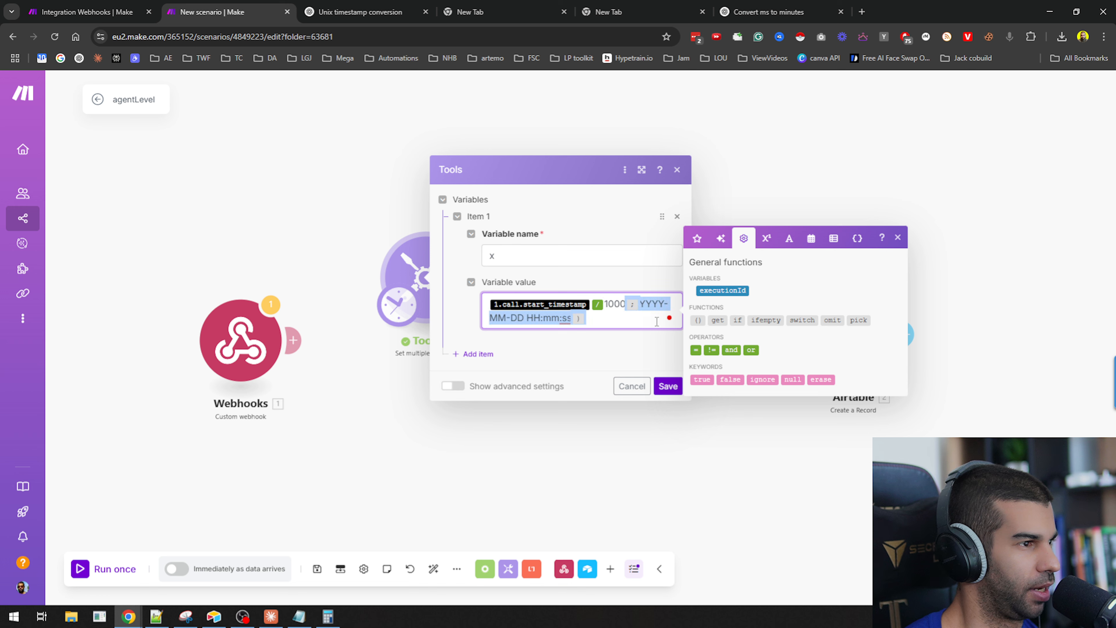
key("Delete")
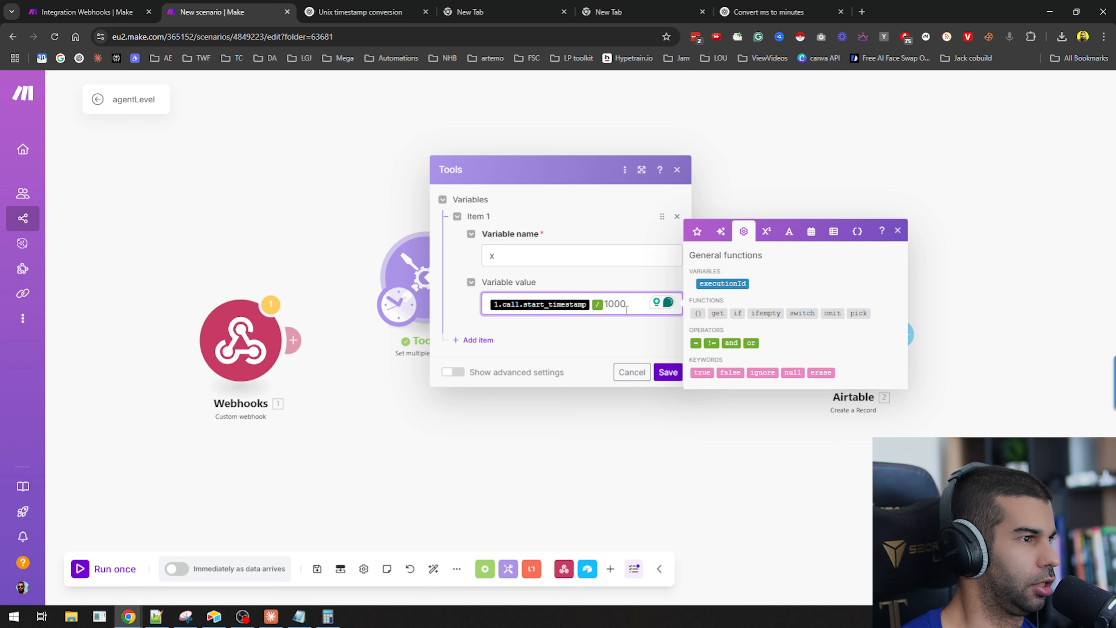
key("BackSpace")
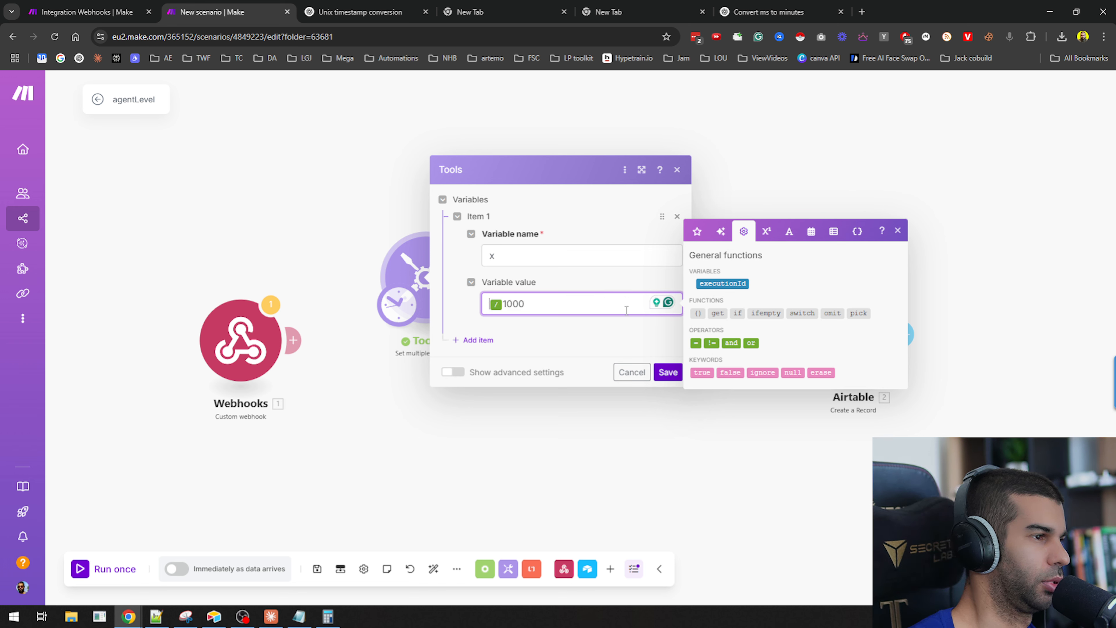
key("super+v")
left_click(571, 493)
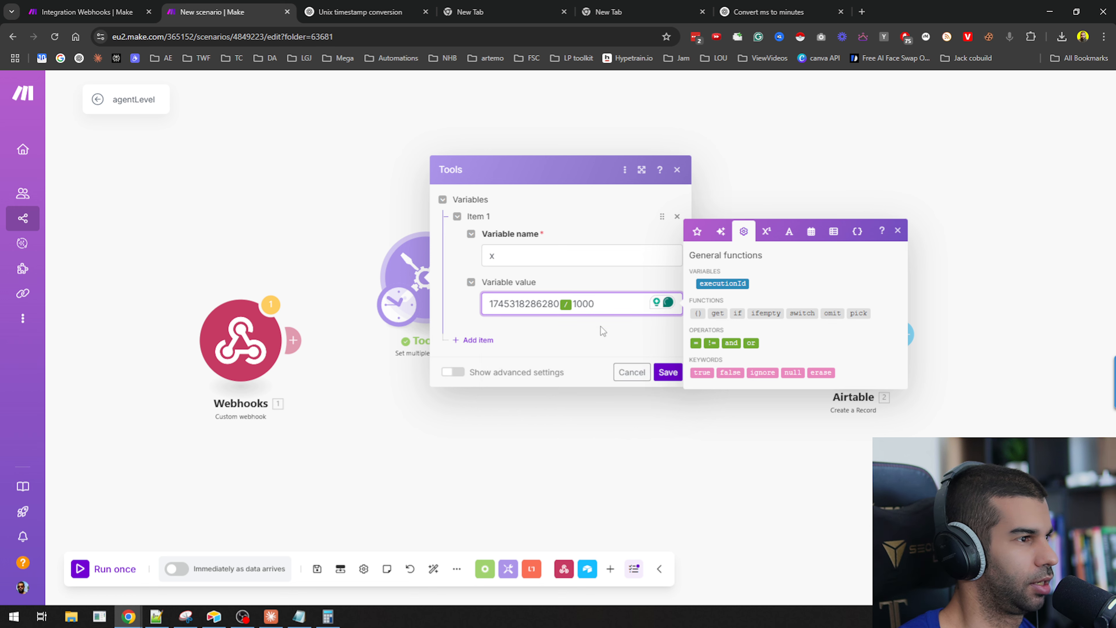
left_click(664, 372)
In the second Tools module add variable x with value formatDate(3. x; DD-MM-YYYY HH:mm) and save.
left_click(632, 293)
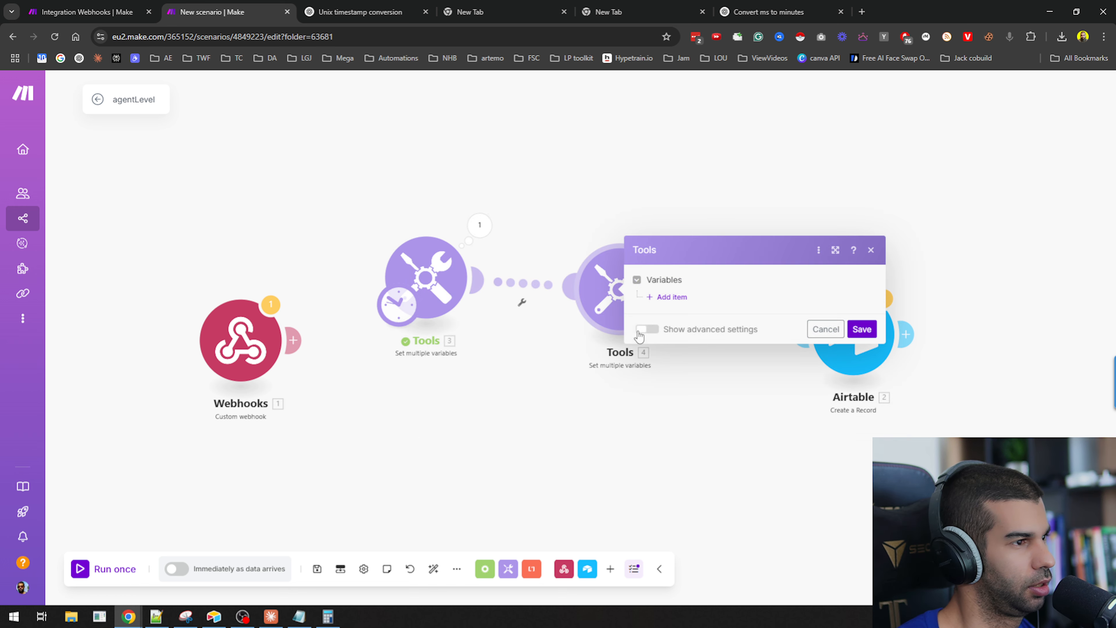
left_click(680, 303)
left_click(728, 330)
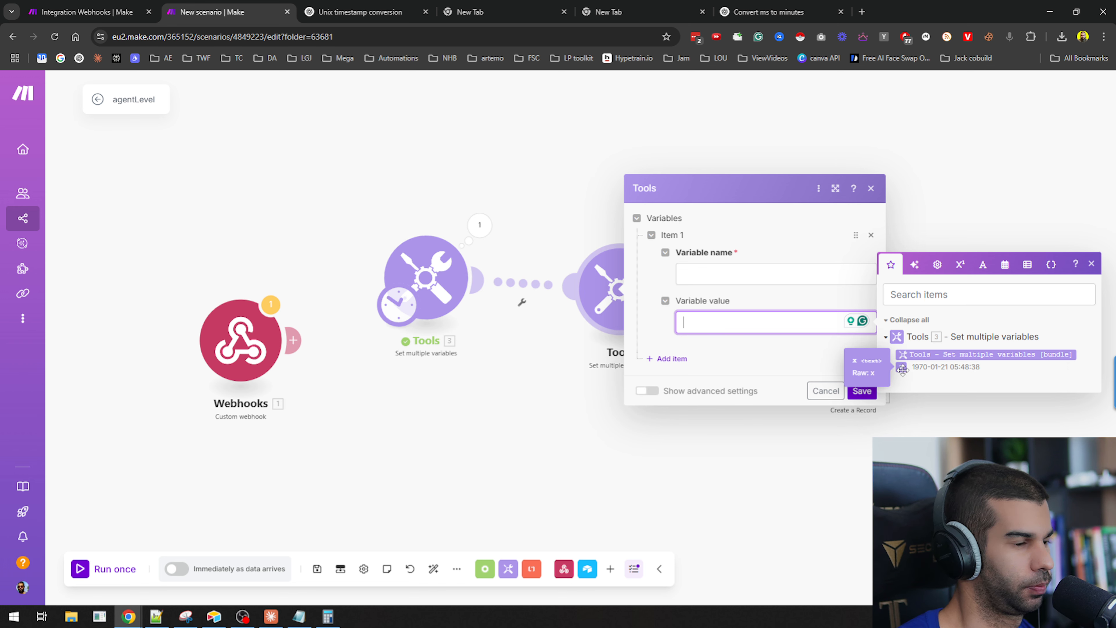
type("formatDate(")
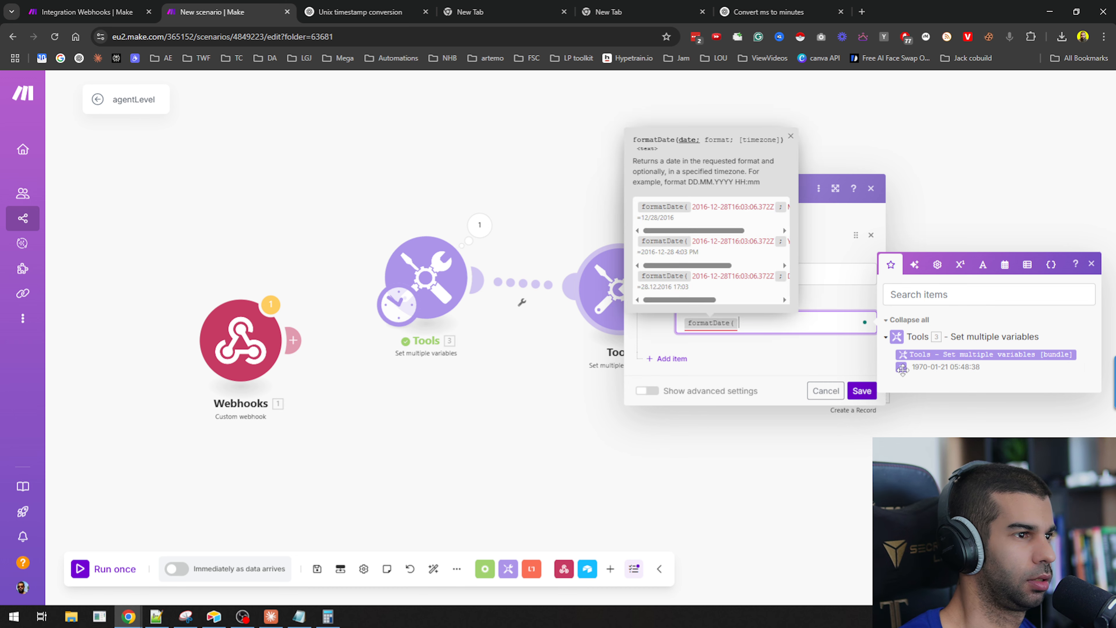
left_click(902, 369)
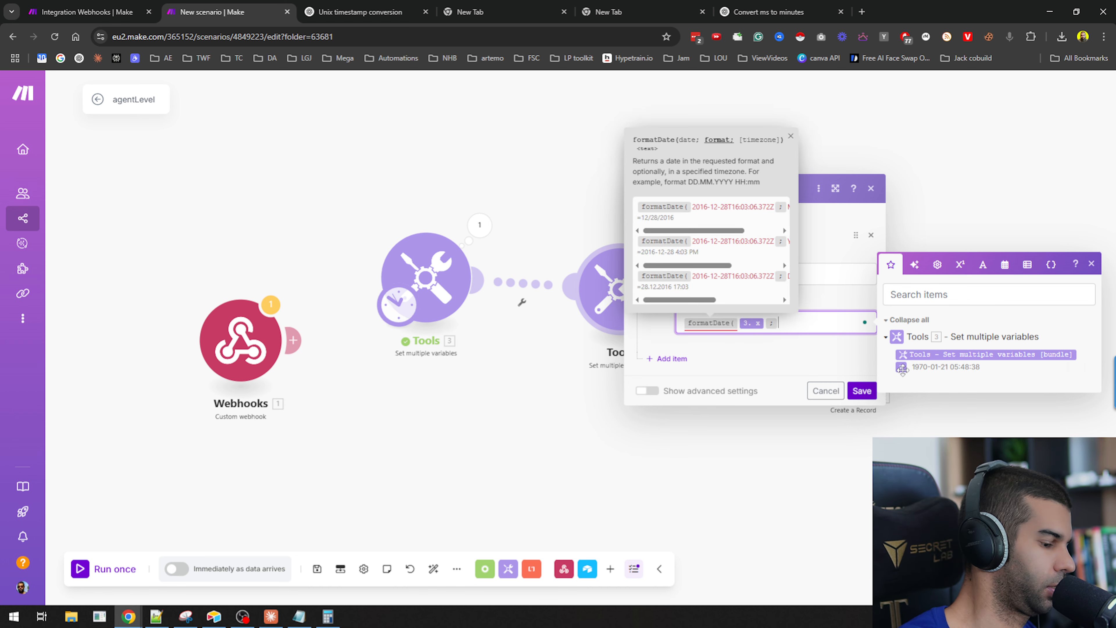
type(";DD-MM-YYYY")
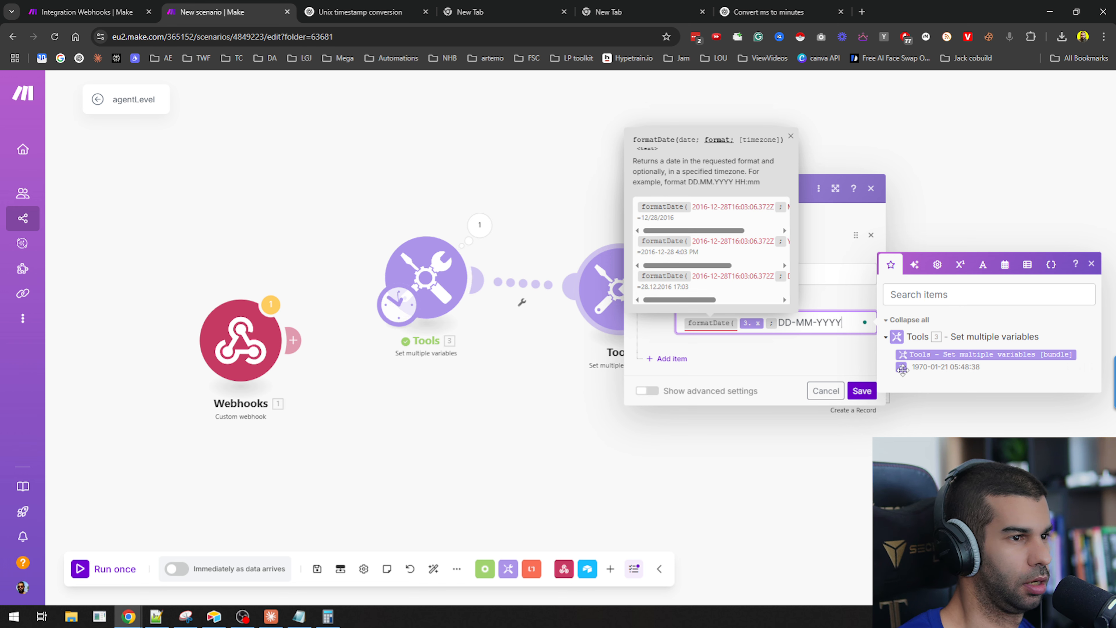
type(" HH:")
type("mm")
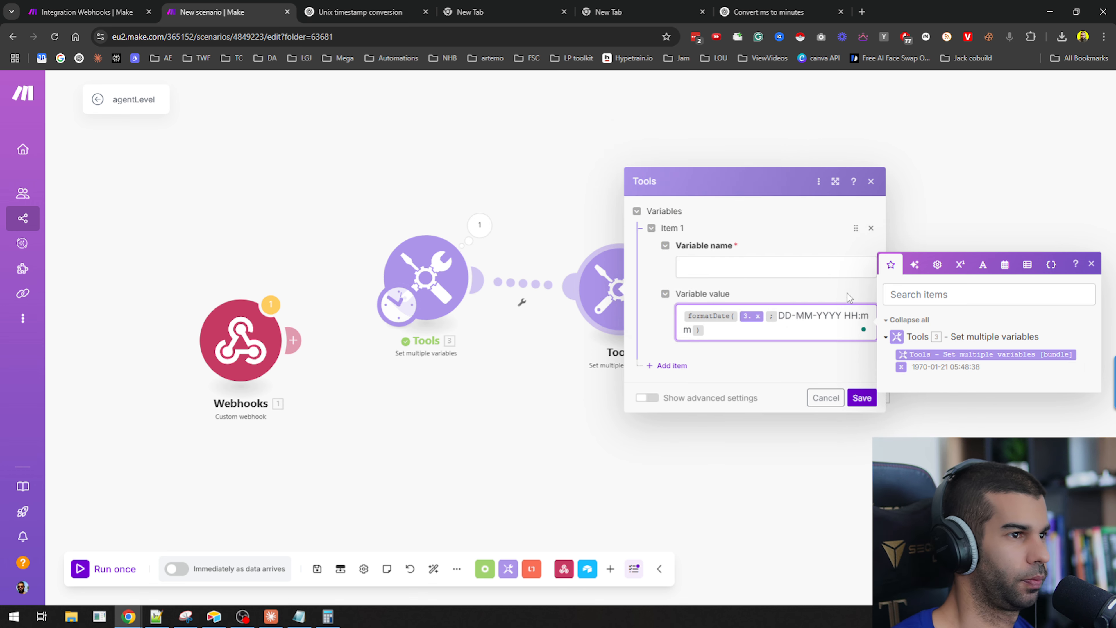
left_click(835, 269)
type("x")
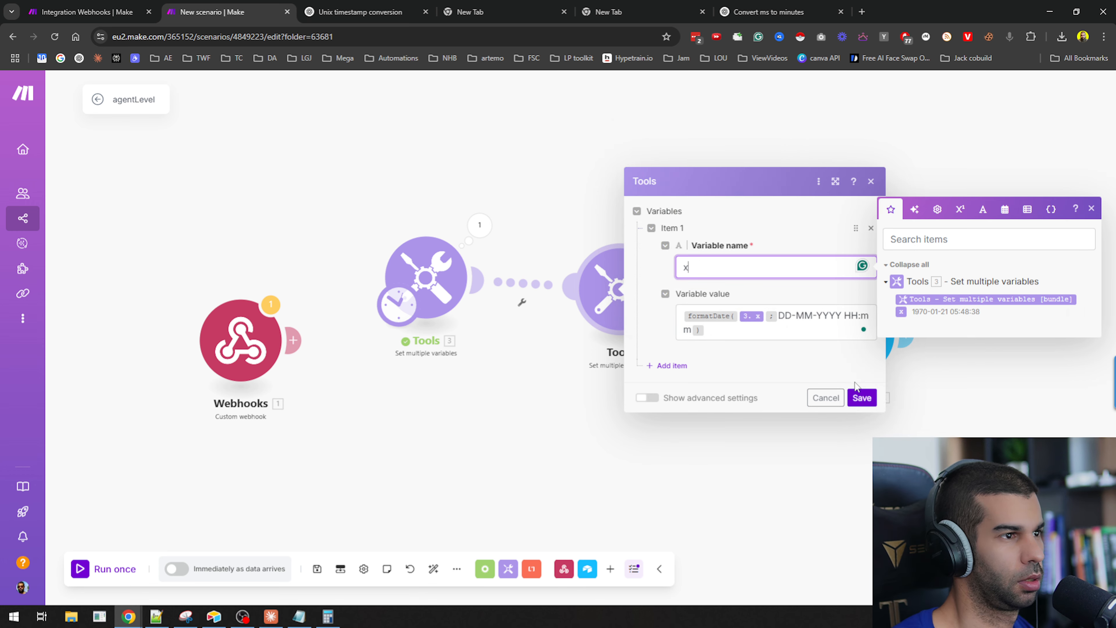
left_click(860, 398)
Run the scenario once and inspect the second Tools module's output bundle.
left_click(110, 568)
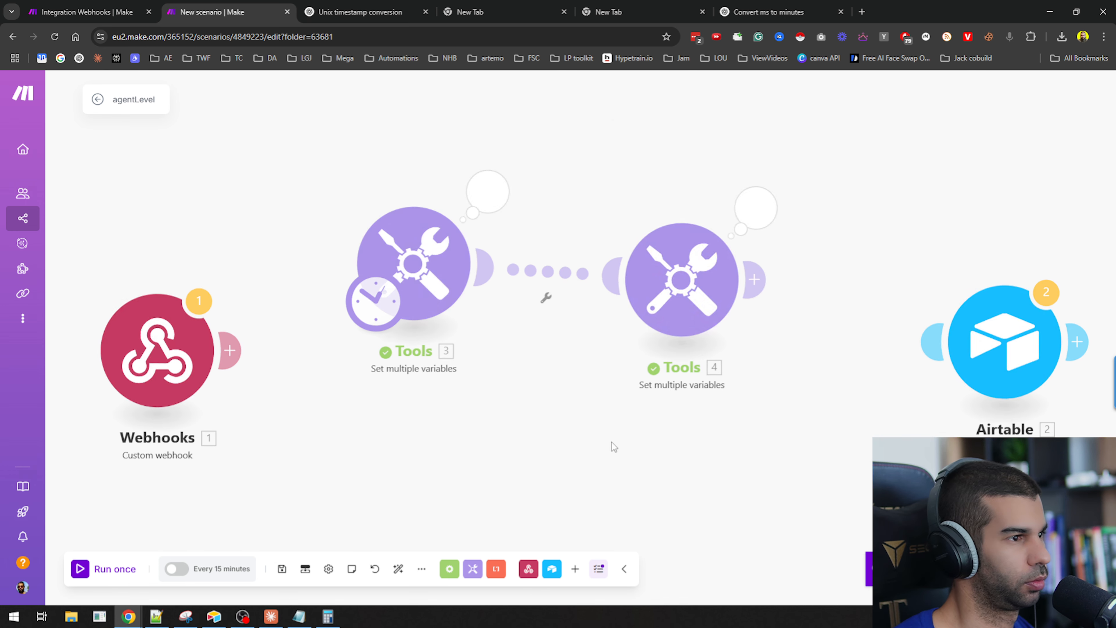
left_click(594, 169)
left_click_drag(641, 236, 677, 236)
key("super")
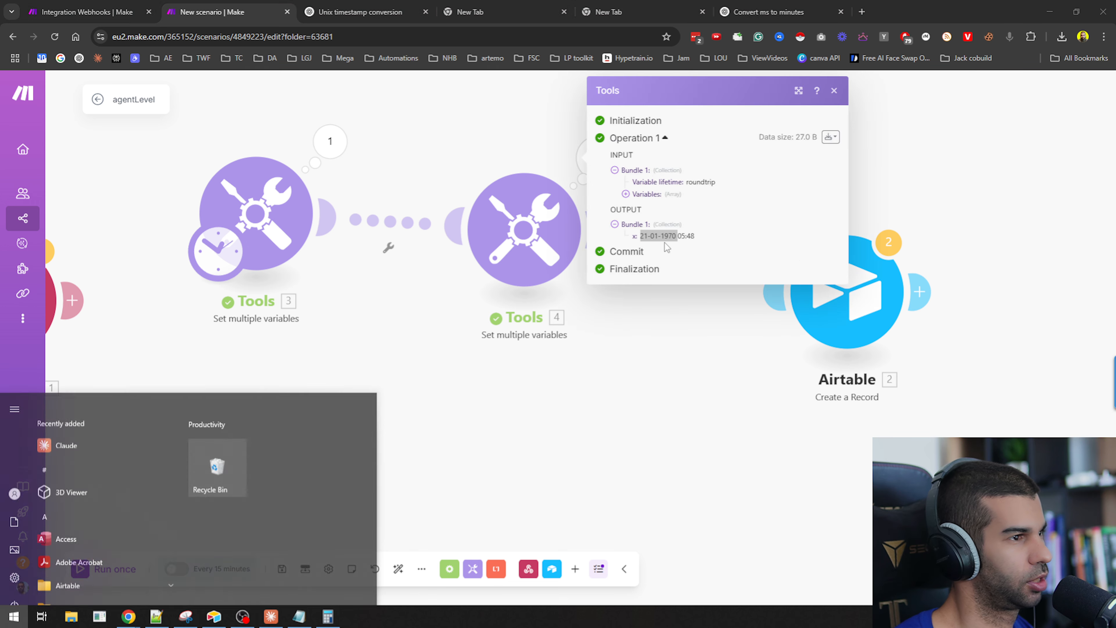
left_click(491, 398)
Open the first Tools module's settings and snip a screenshot of its variable value.
left_click(280, 214)
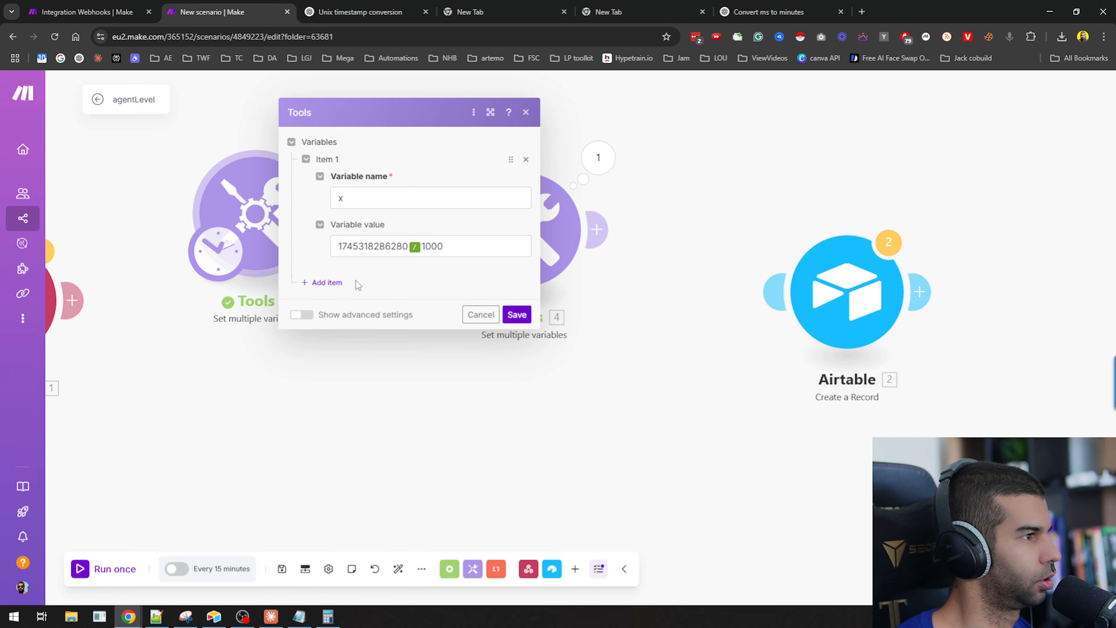
key("super")
key("super")
key("super")
type("snip")
key("Return")
key("ctrl+n")
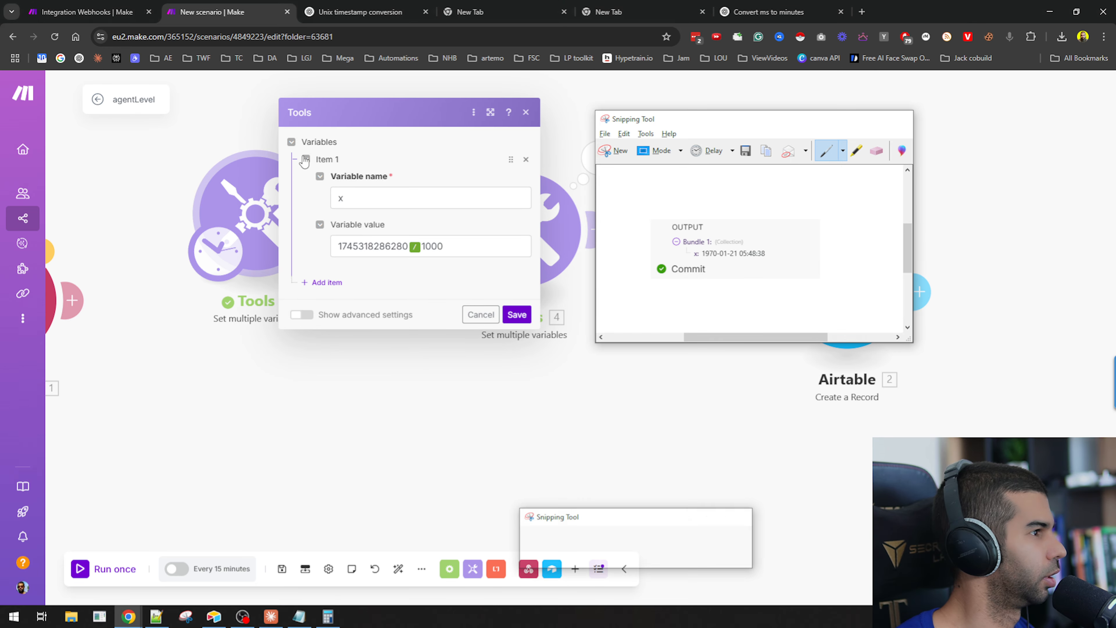
left_click_drag(240, 90, 547, 348)
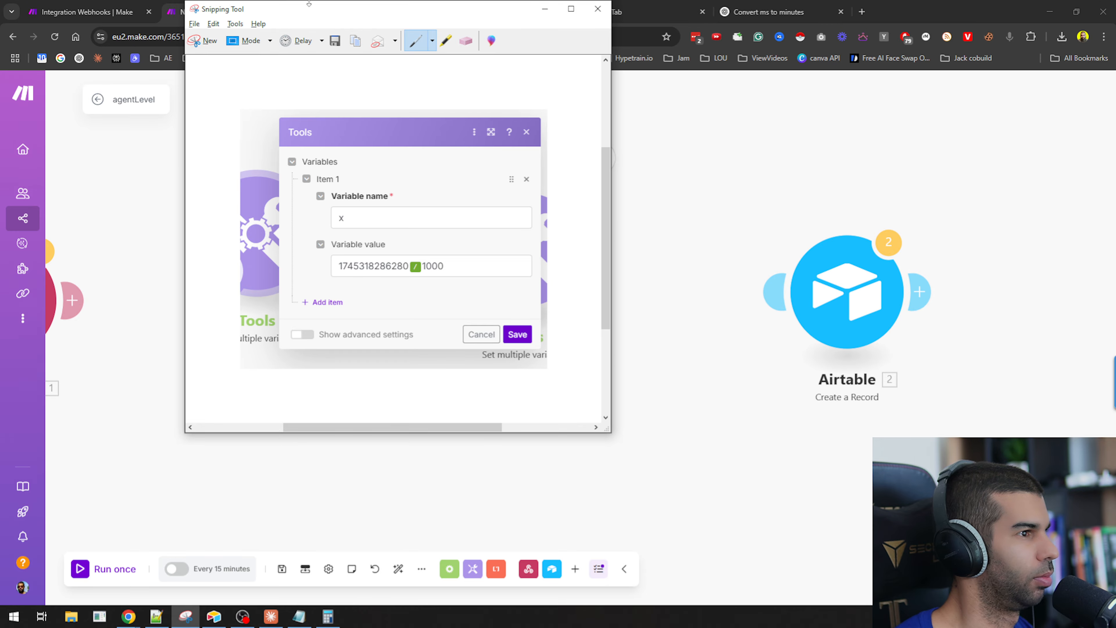
left_click_drag(309, 4, 295, 203)
In the ChatGPT conversation, write 'still not working' and paste the Tools screenshot.
left_click(361, 12)
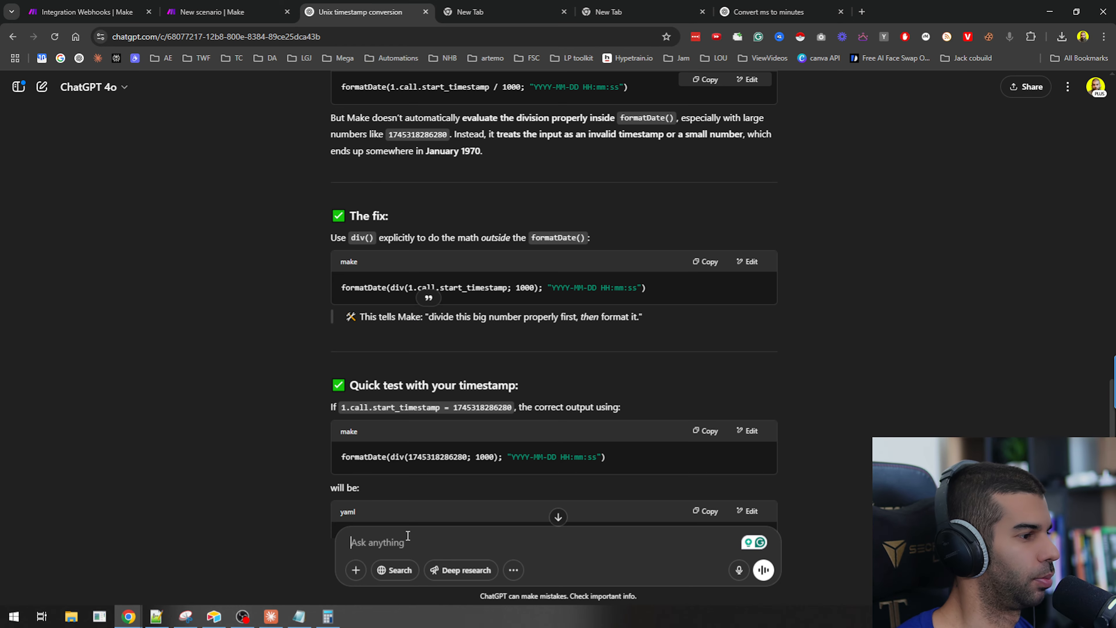
type("t")
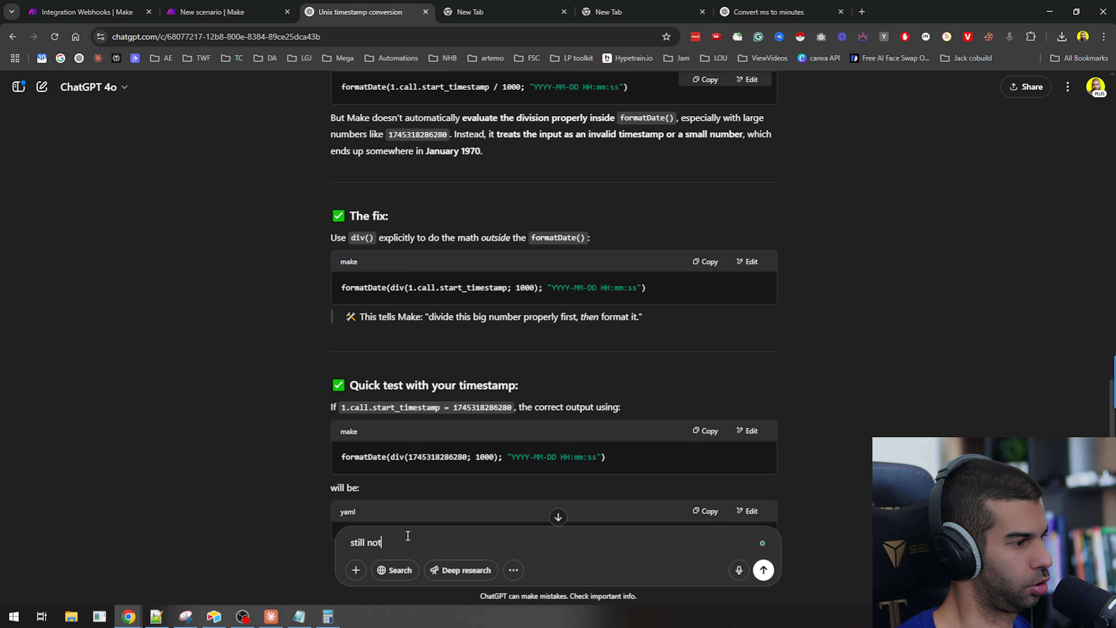
type("sill not working")
key("ctrl+v")
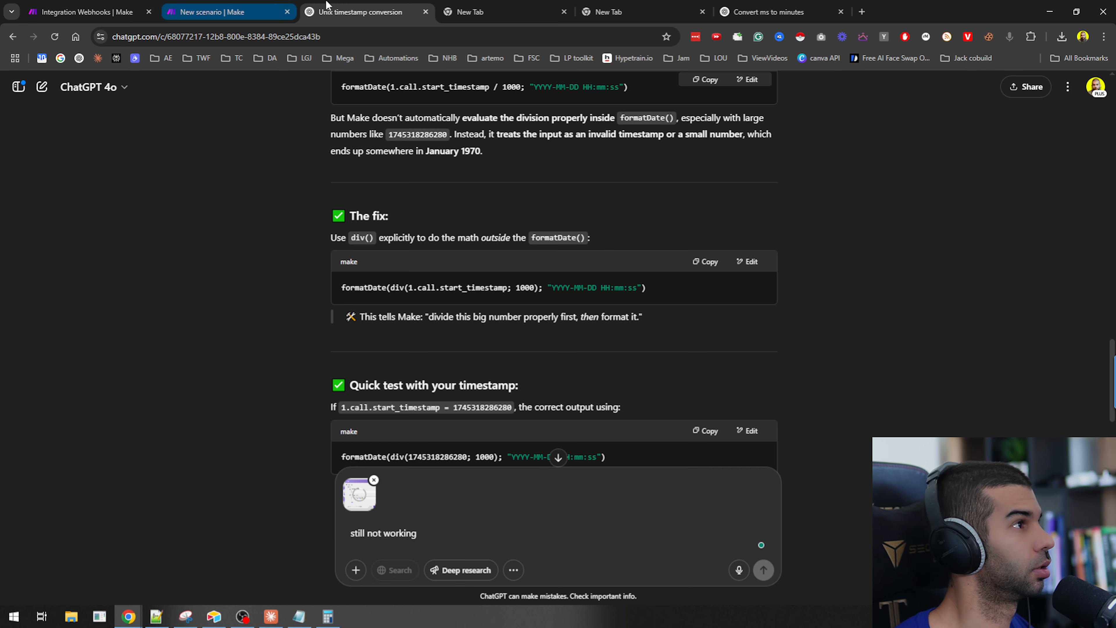
Snip the second Tools module's formatDate settings, attach it to the ChatGPT message and send it.
left_click(117, 10)
left_click(210, 5)
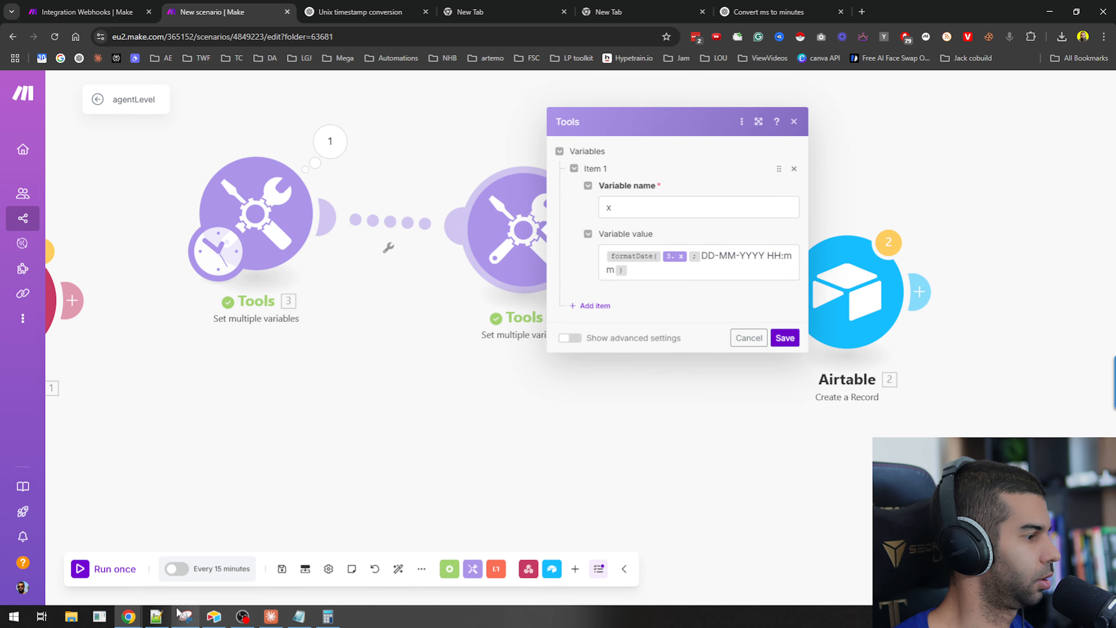
left_click(185, 616)
key("ctrl+n")
left_click_drag(467, 95, 817, 352)
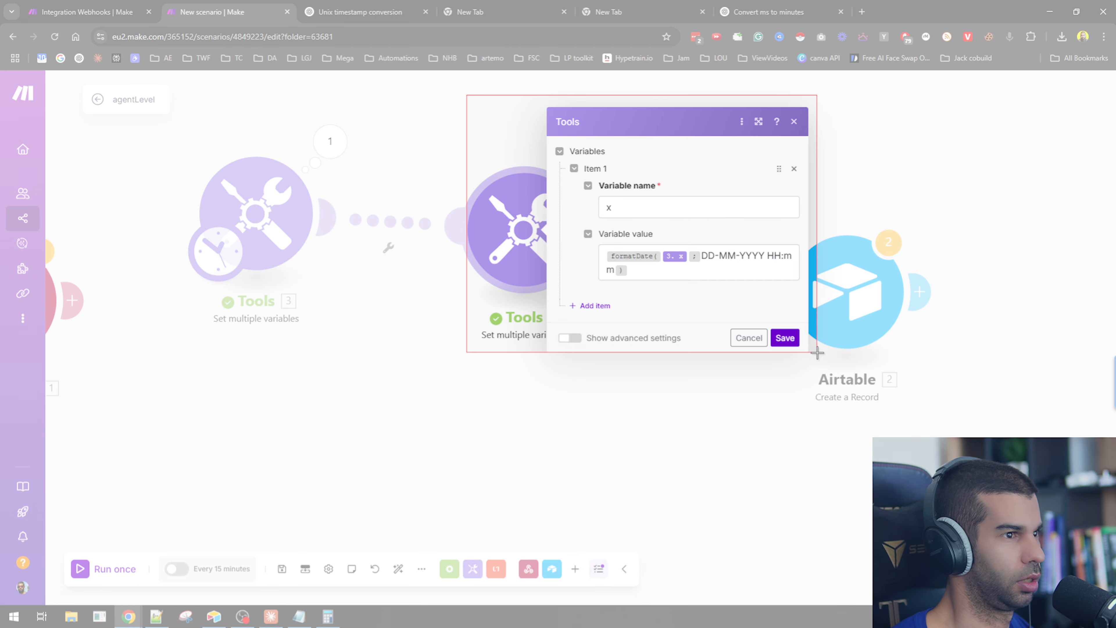
left_click(361, 12)
key("ctrl+v")
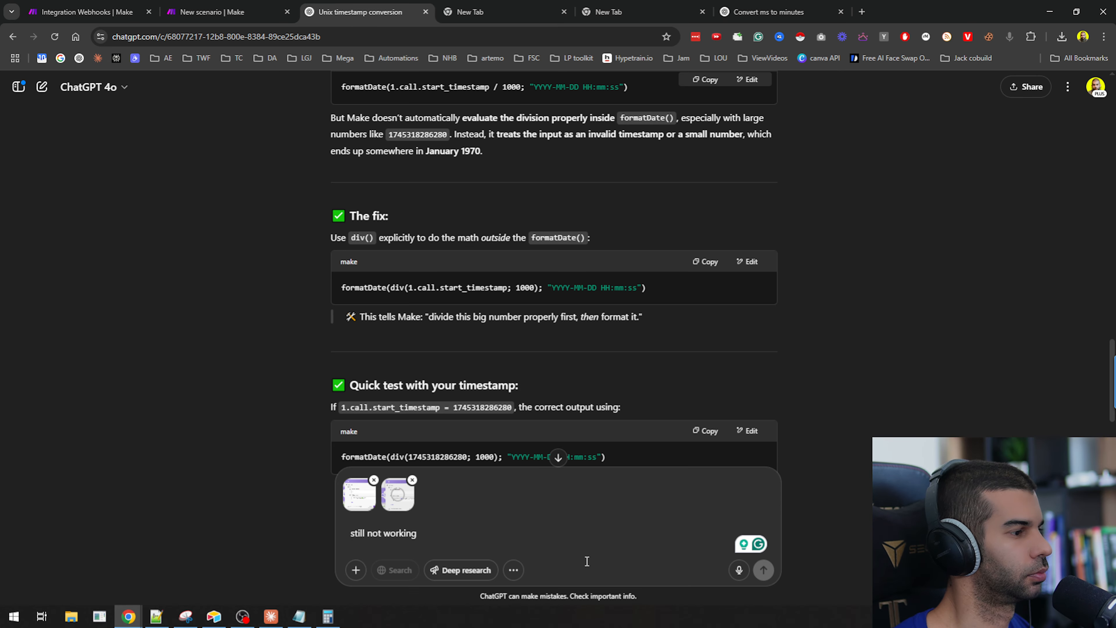
scroll(392, 425, "down", 5)
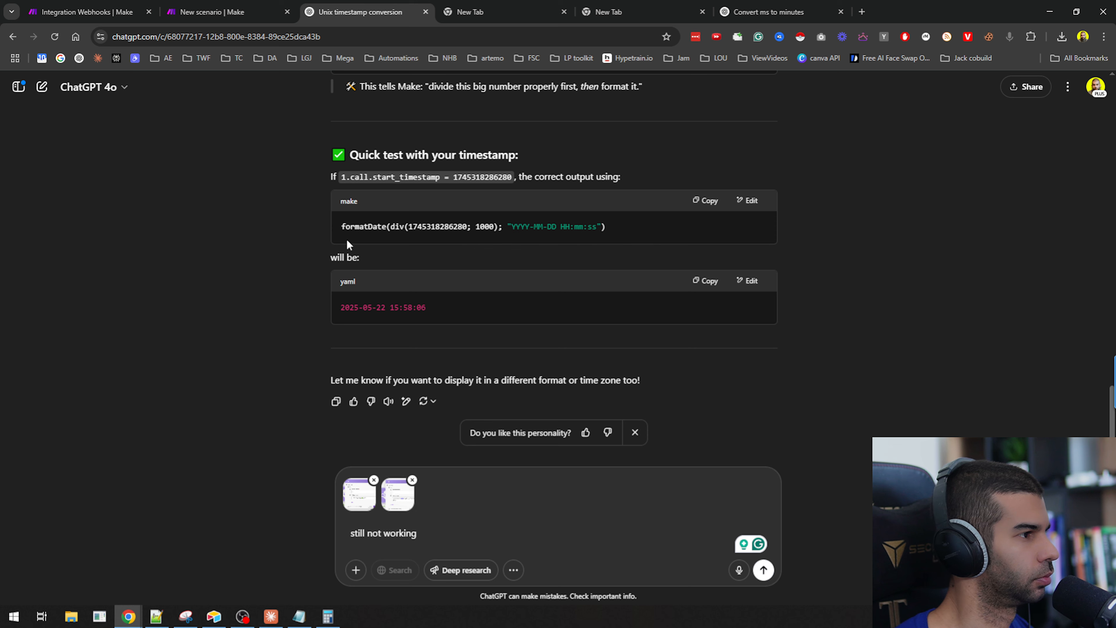
scroll(375, 215, "up", 3)
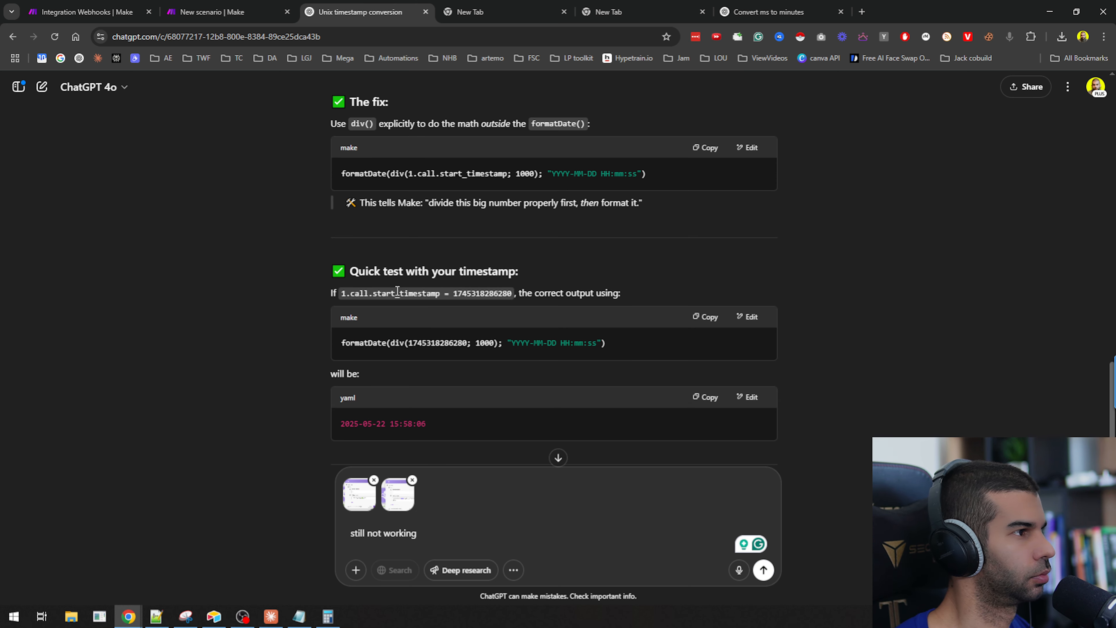
scroll(442, 340, "up", 2)
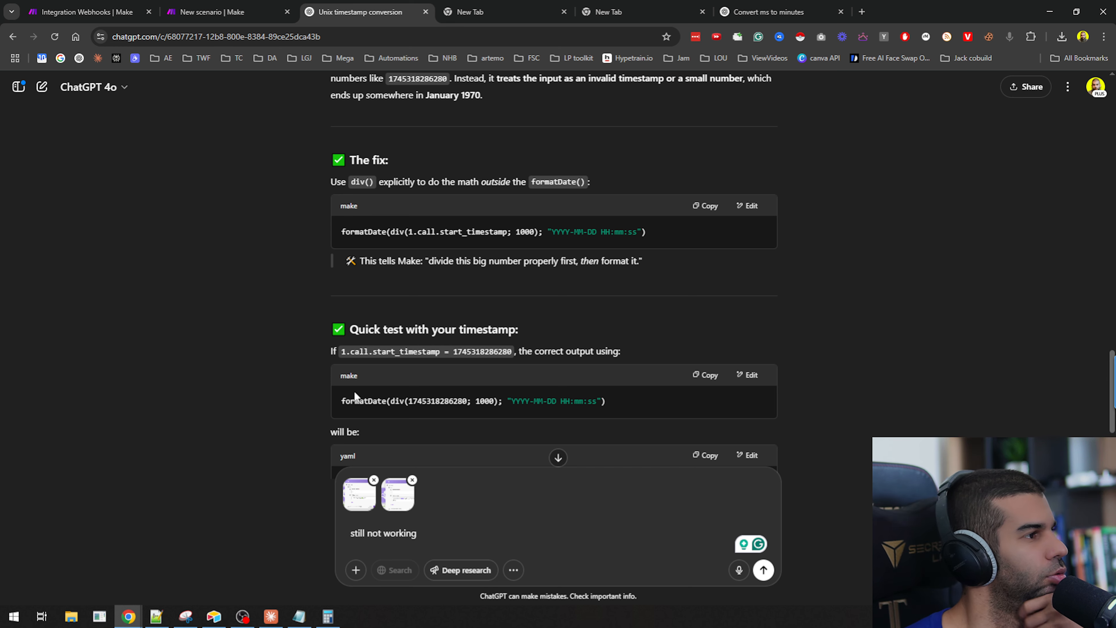
key("Return")
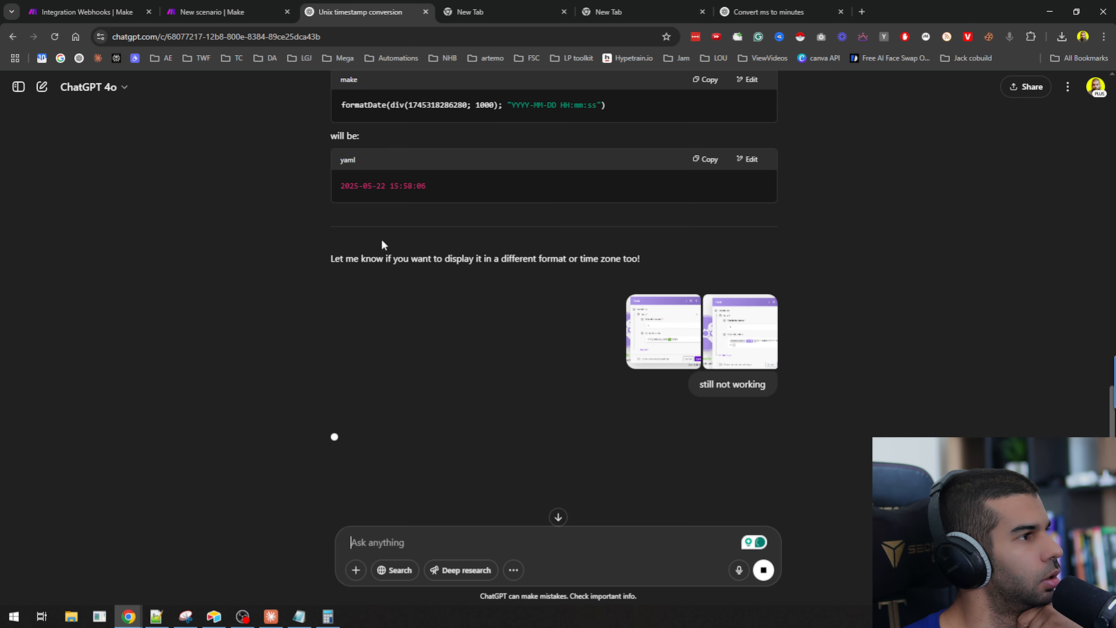
Select the expected converted date in ChatGPT's earlier answer to compare.
left_click_drag(371, 184, 460, 191)
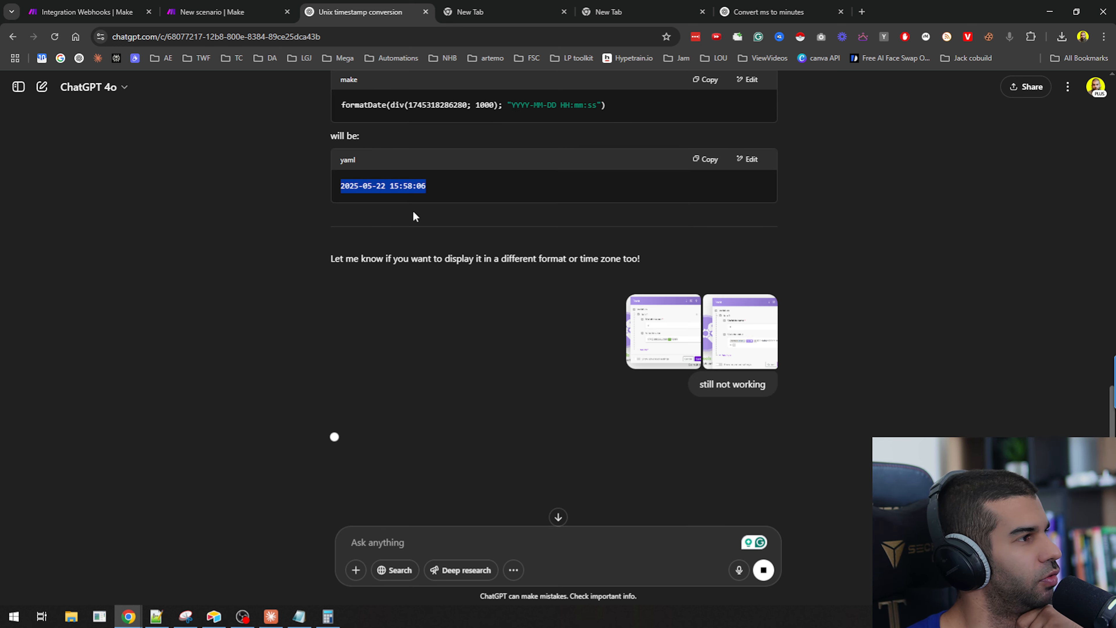
left_click(364, 186)
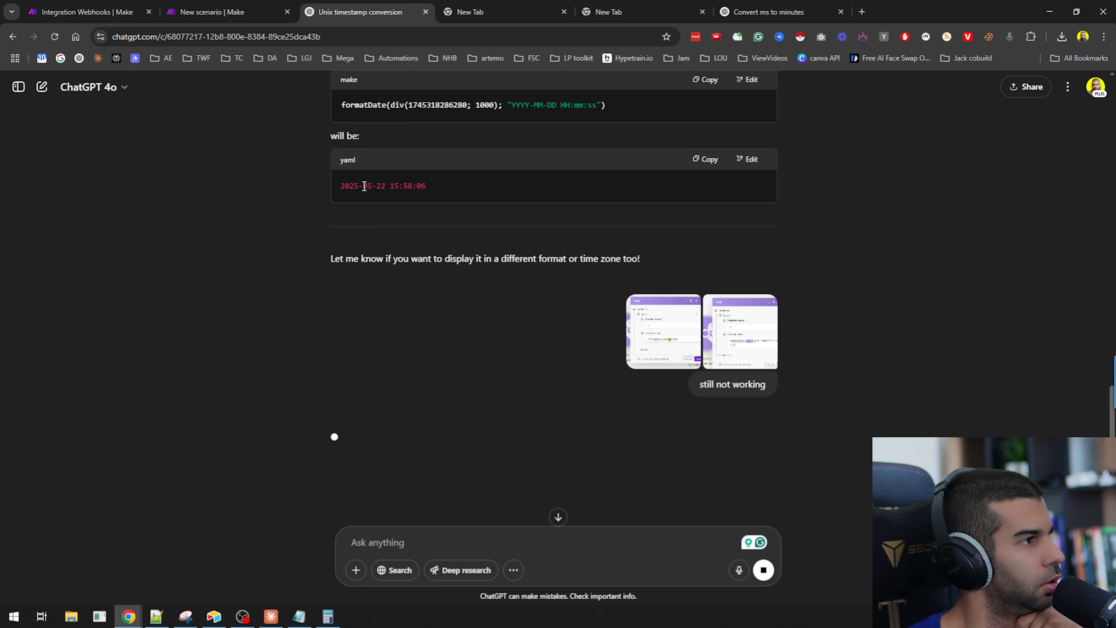
double_click(364, 186)
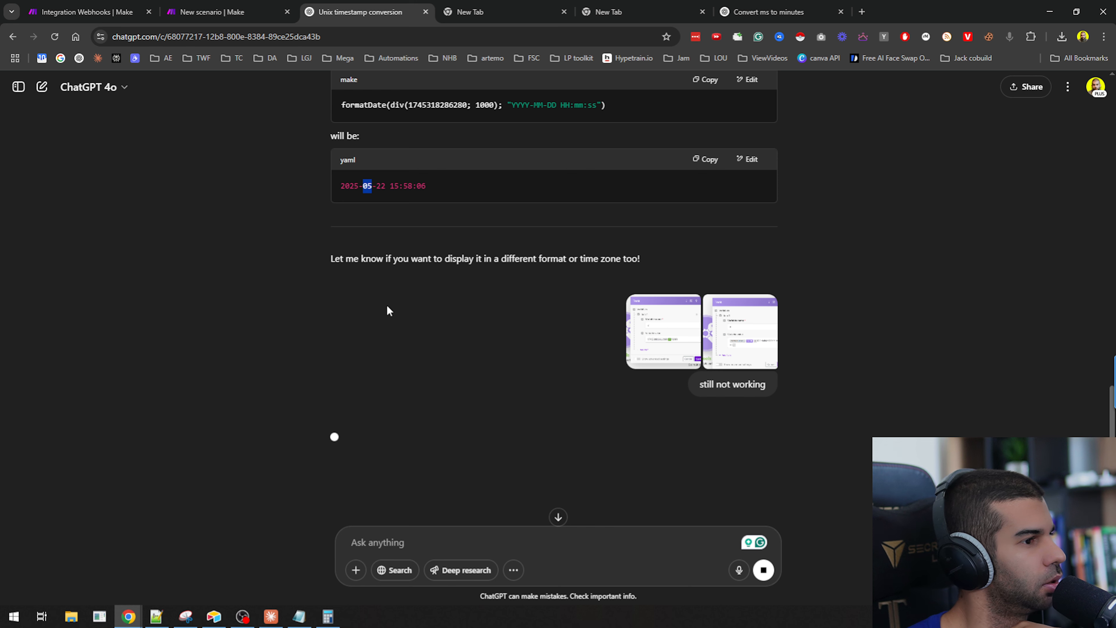
Read through ChatGPT's explanation of why the timestamp conversion is not working.
scroll(386, 305, "down", 4)
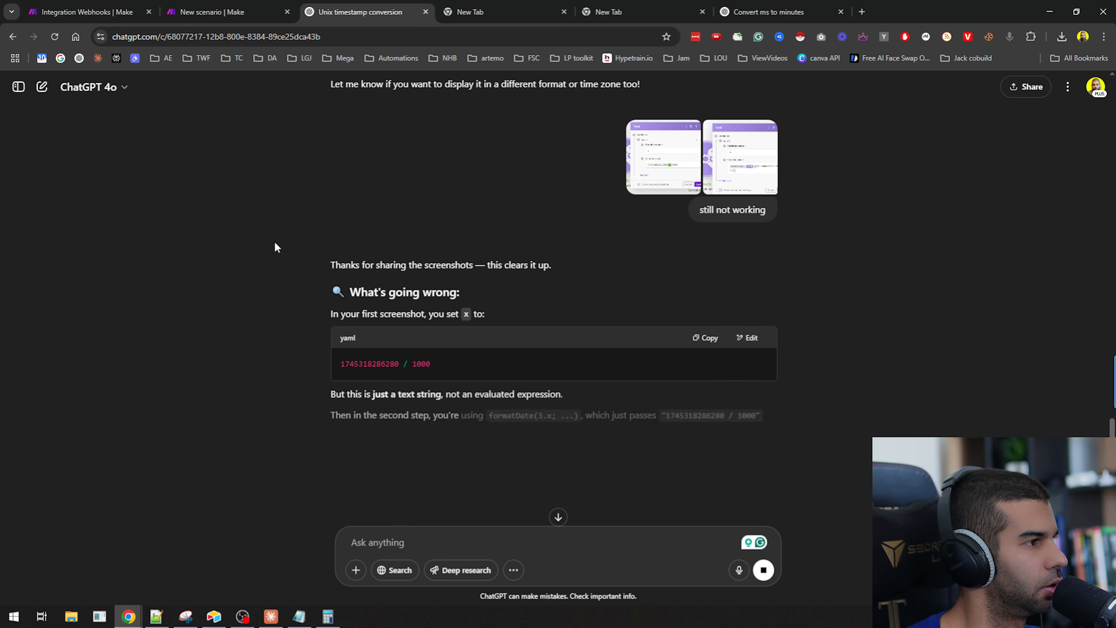
left_click_drag(363, 310, 486, 314)
left_click(306, 304)
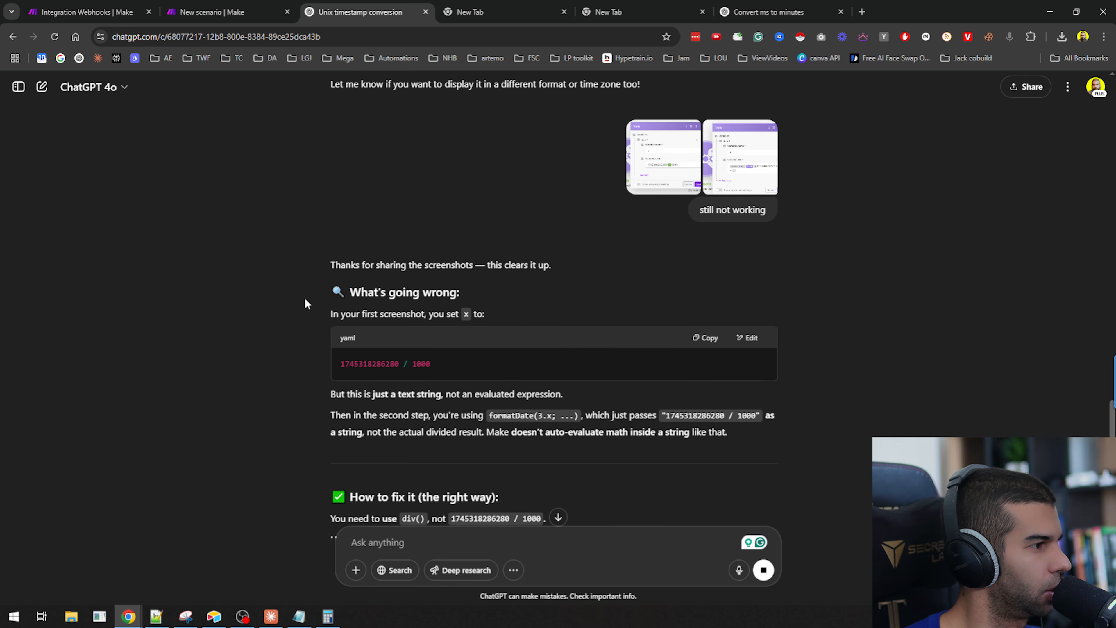
scroll(403, 355, "down", 1)
left_click_drag(345, 337, 379, 336)
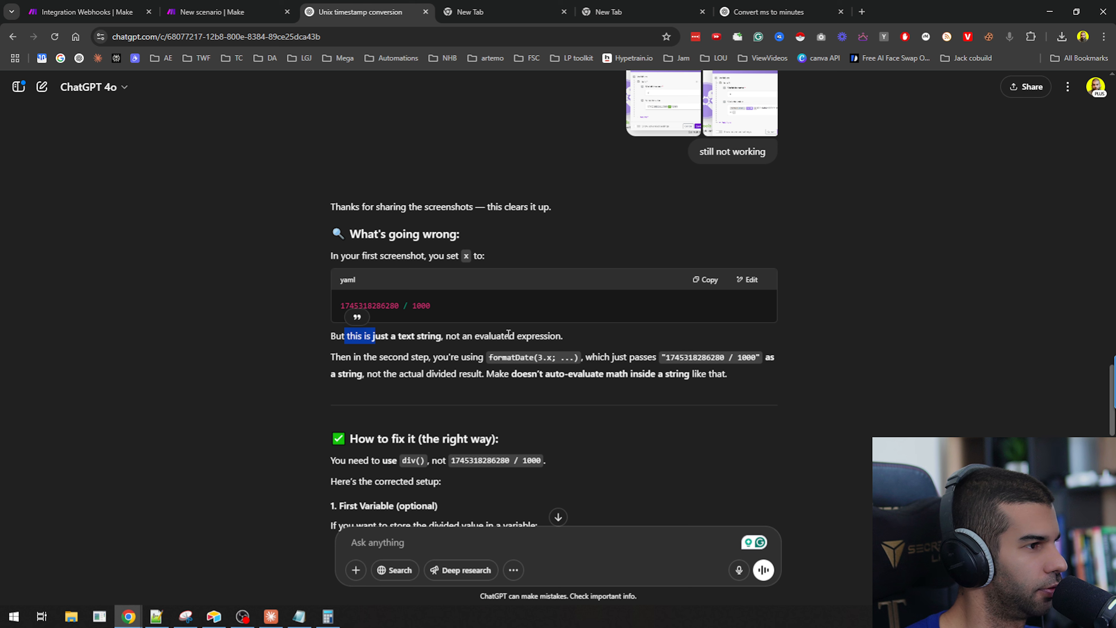
scroll(593, 351, "down", 4)
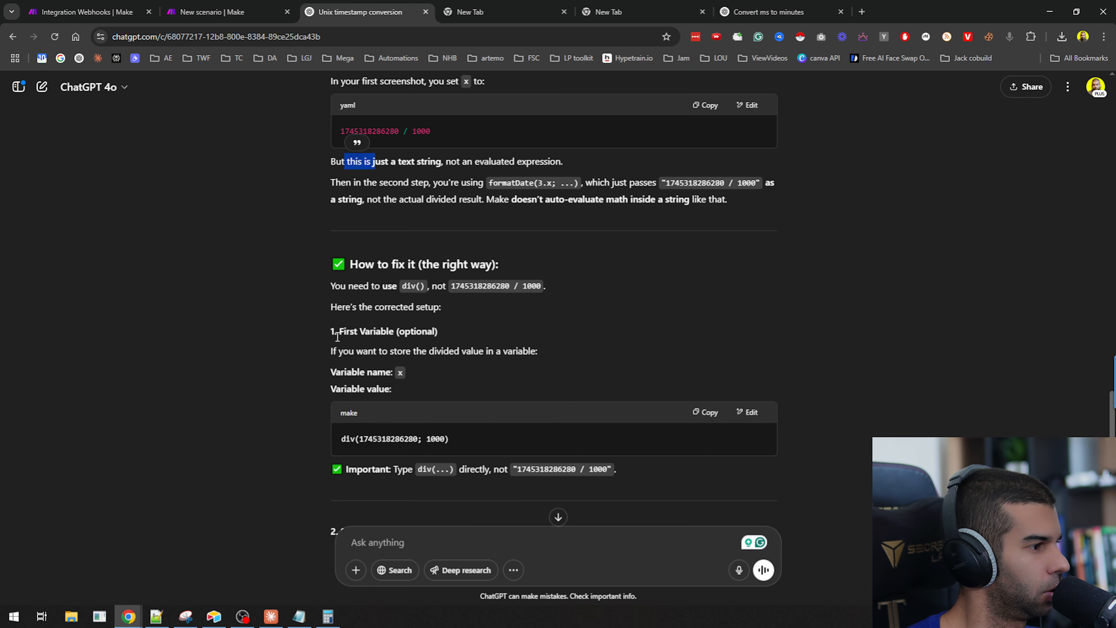
left_click_drag(340, 285, 427, 286)
left_click(488, 298)
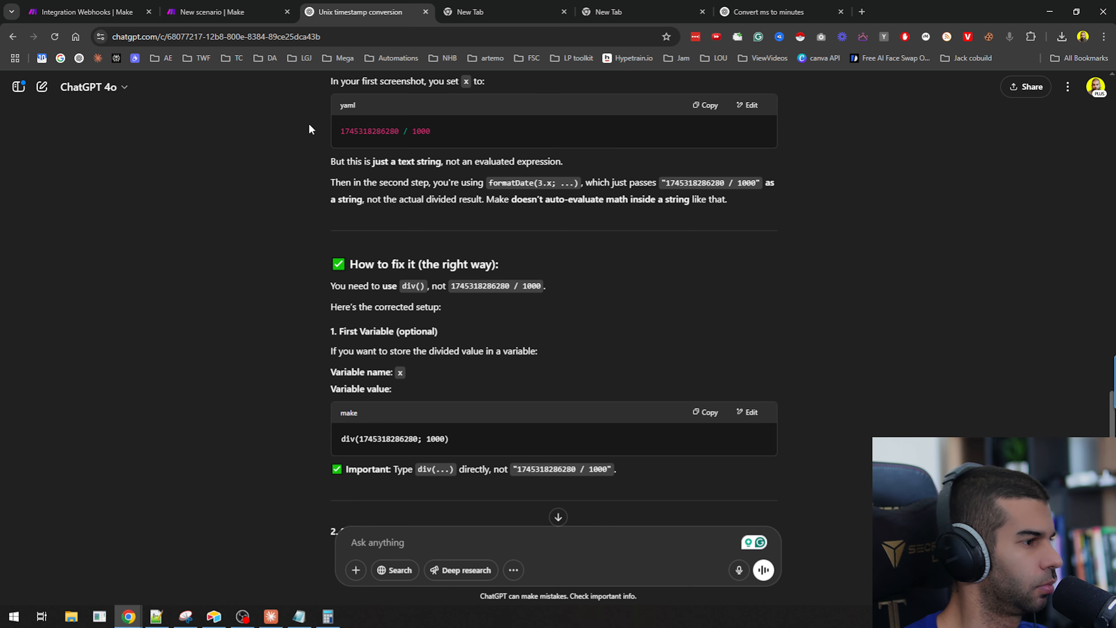
key("ctrl+shift+Tab")
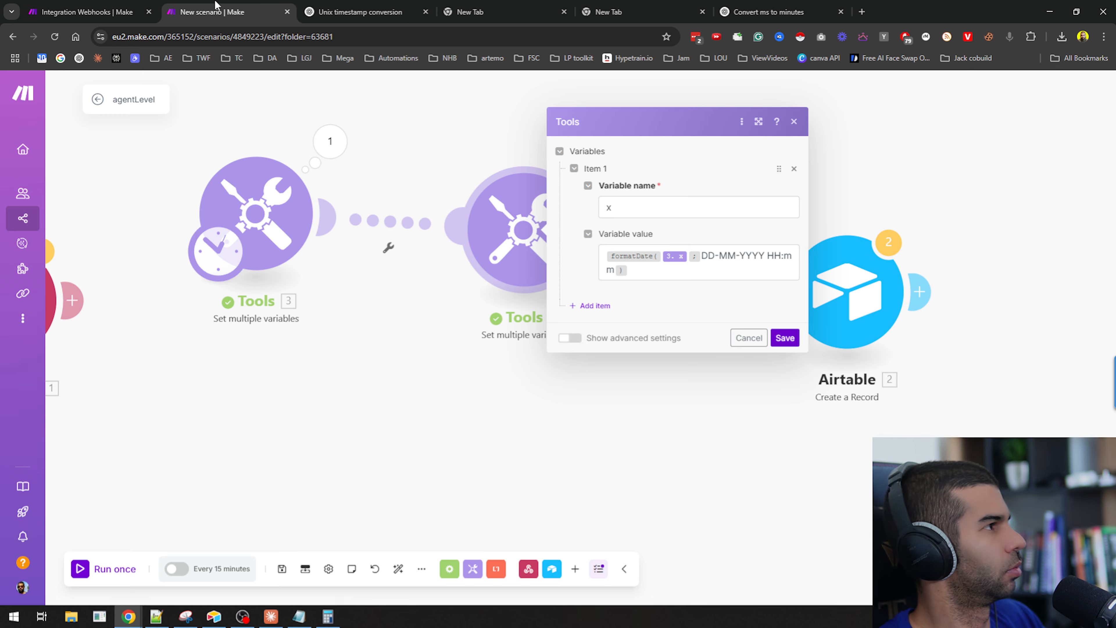
left_click(259, 223)
left_click(493, 243)
key("Return")
type("div(")
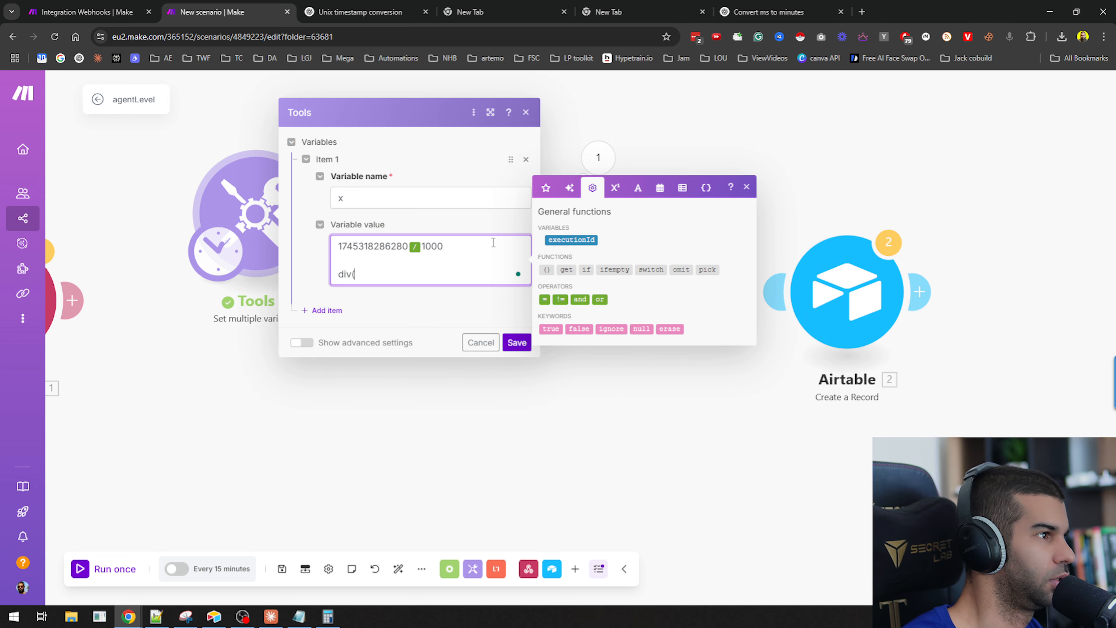
key("shift+Home")
key("BackSpace")
key("BackSpace")
key("BackSpace")
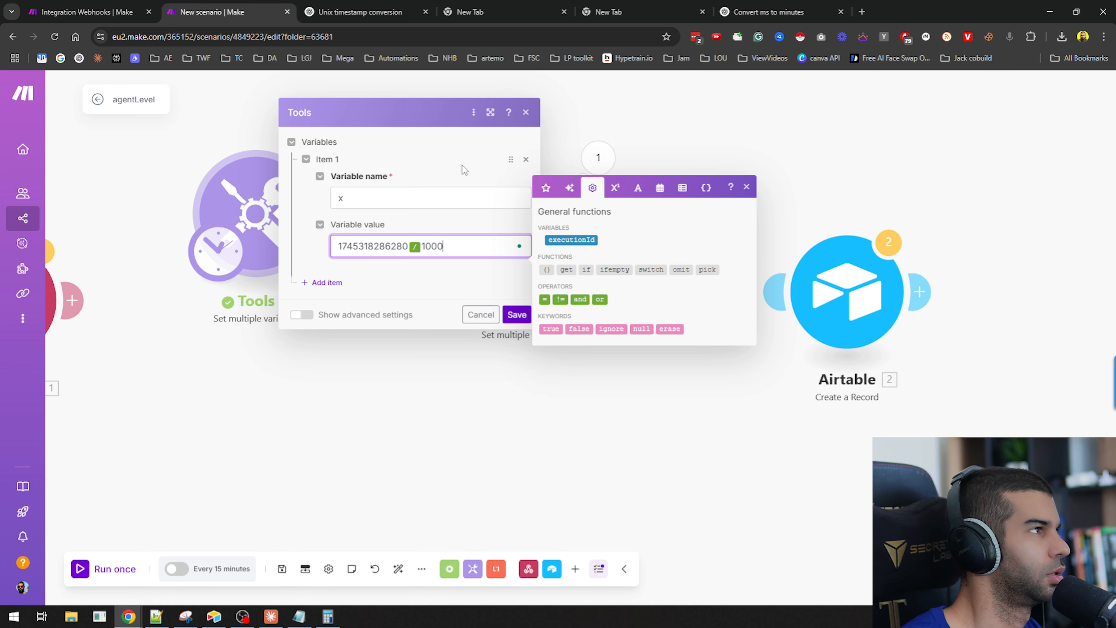
Tell ChatGPT 'div isnt a function in make' and send the message.
key("ctrl+Tab")
left_click(413, 548)
type("div isn")
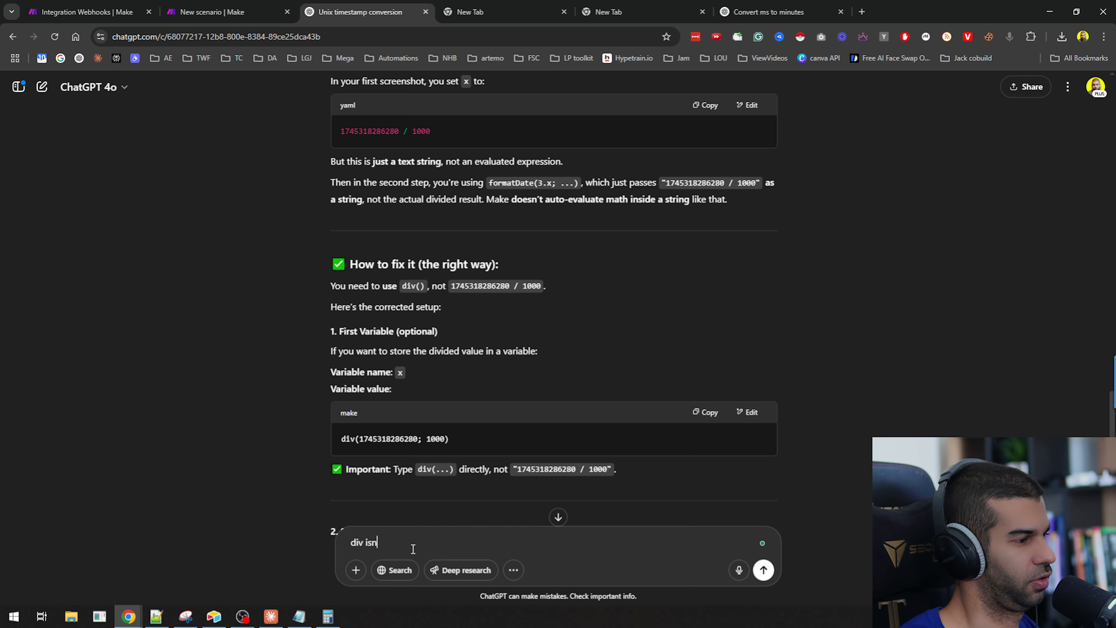
type("t a function in make")
key("Return")
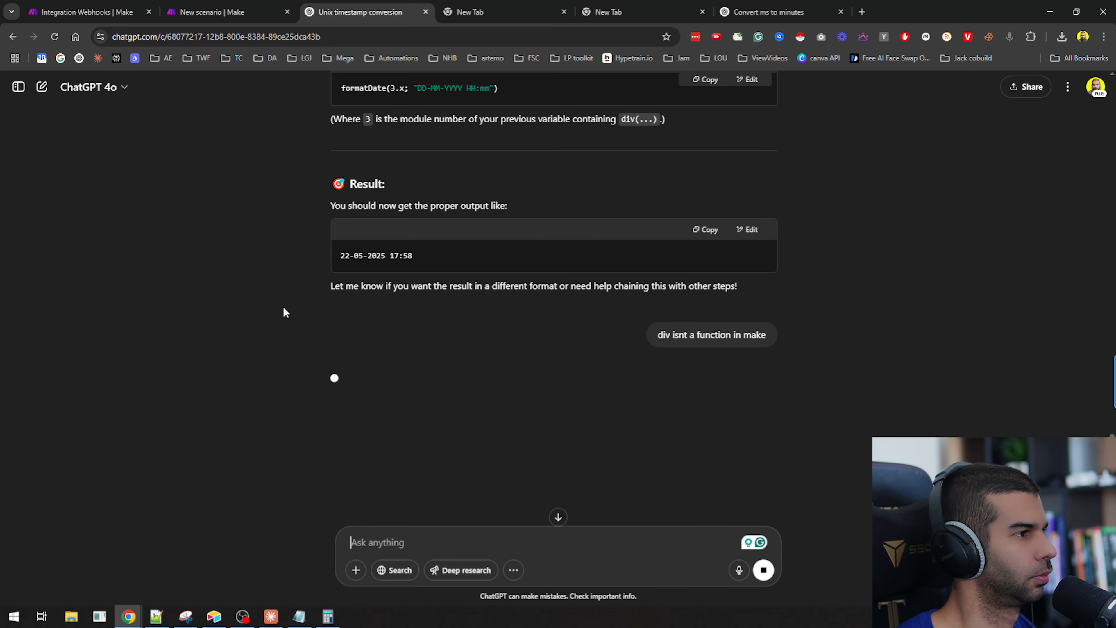
Read ChatGPT's corrected answer and inspect the first Tools module's output and variable settings.
scroll(488, 310, "down", 2)
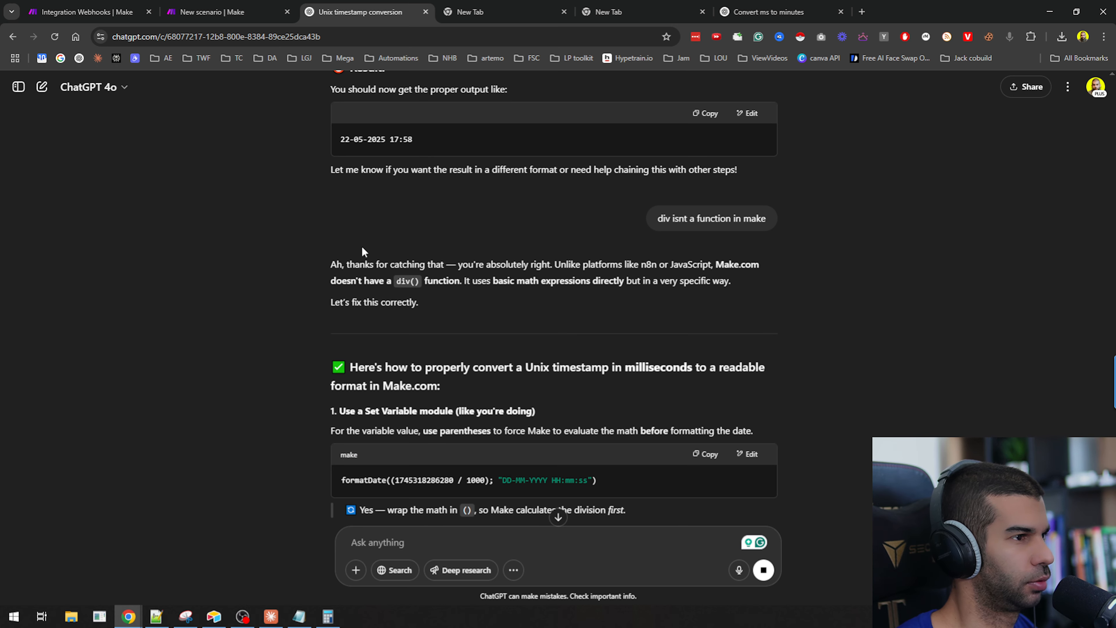
scroll(430, 292, "down", 2)
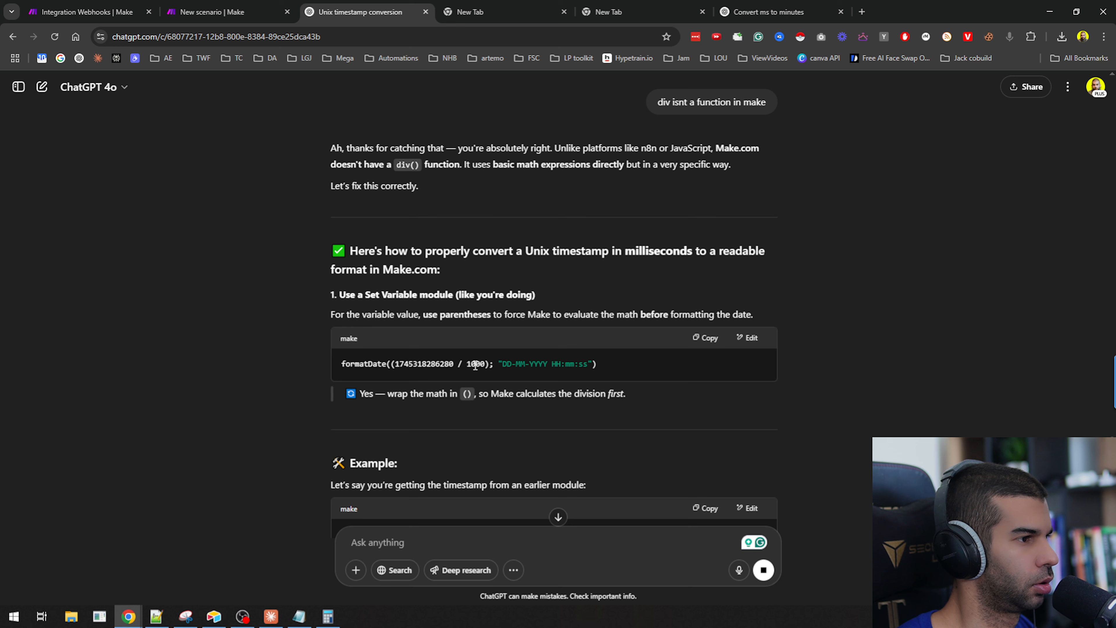
left_click_drag(364, 311, 705, 314)
left_click(369, 318)
left_click_drag(432, 315, 595, 315)
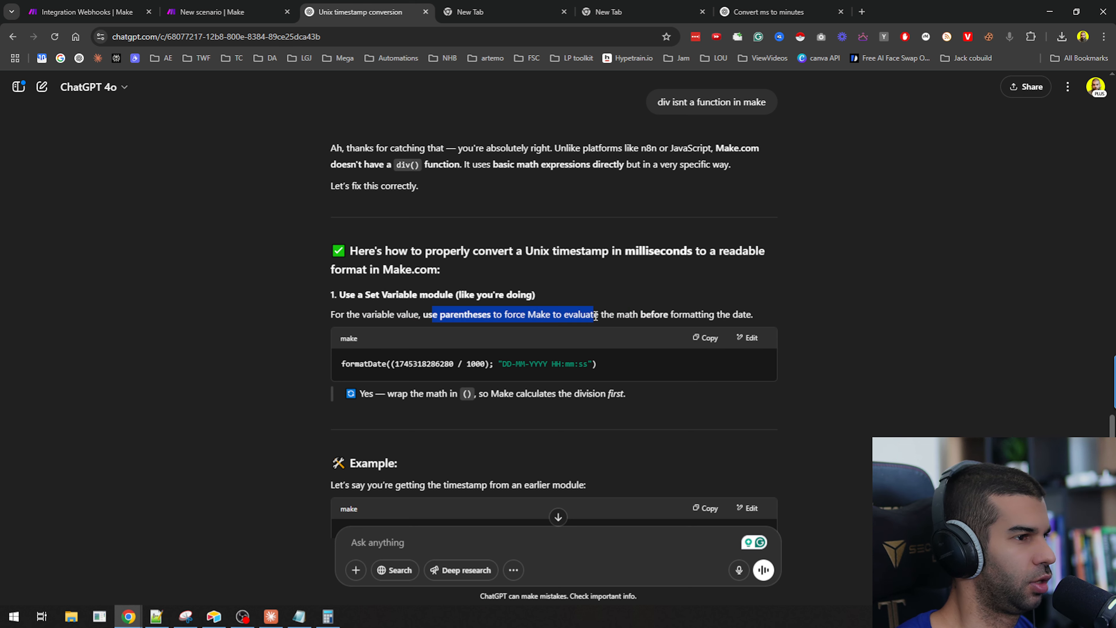
scroll(449, 273, "down", 3)
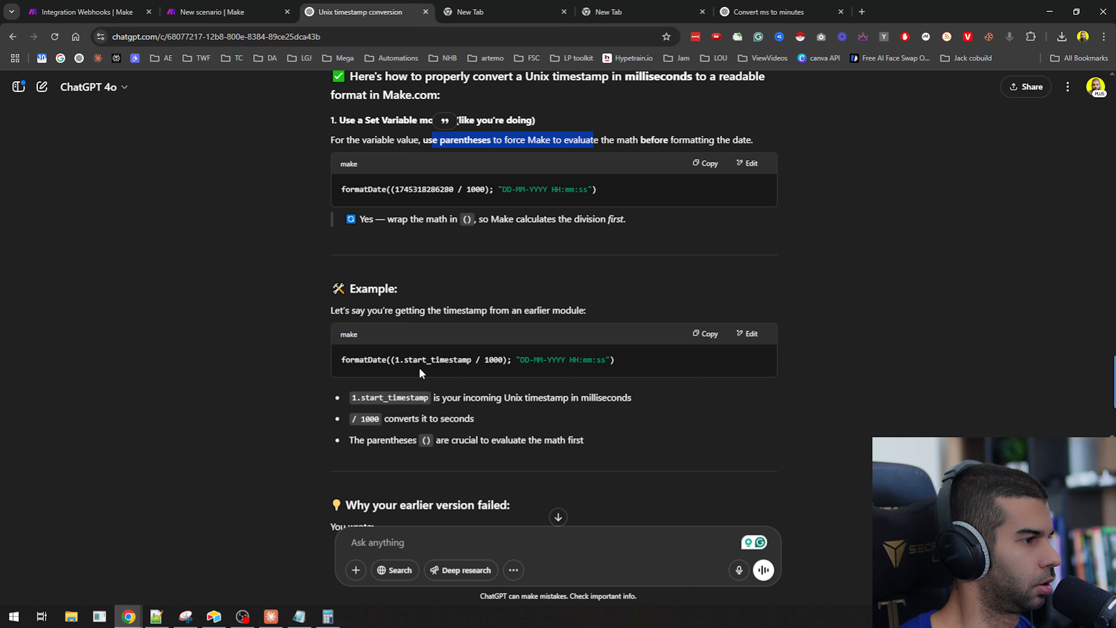
left_click(214, 8)
left_click(506, 410)
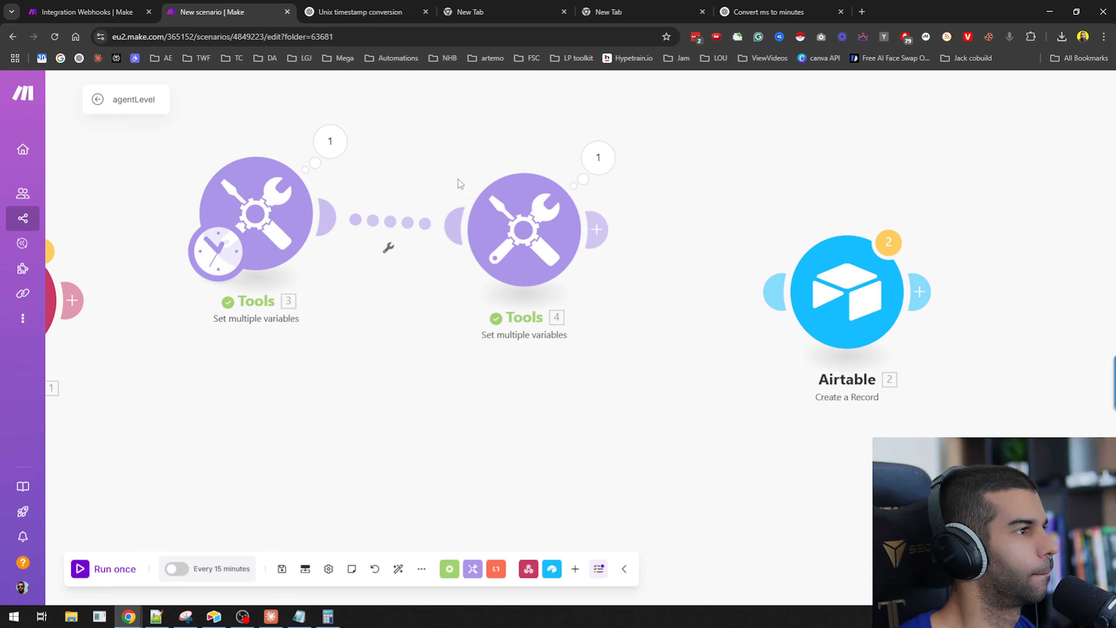
left_click(319, 141)
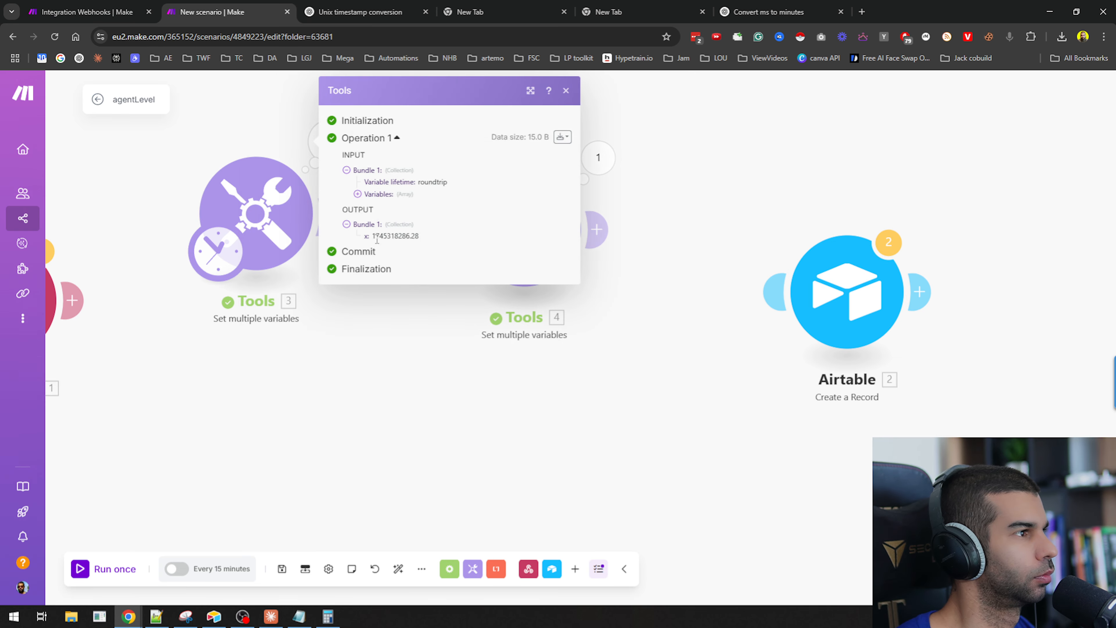
left_click(248, 219)
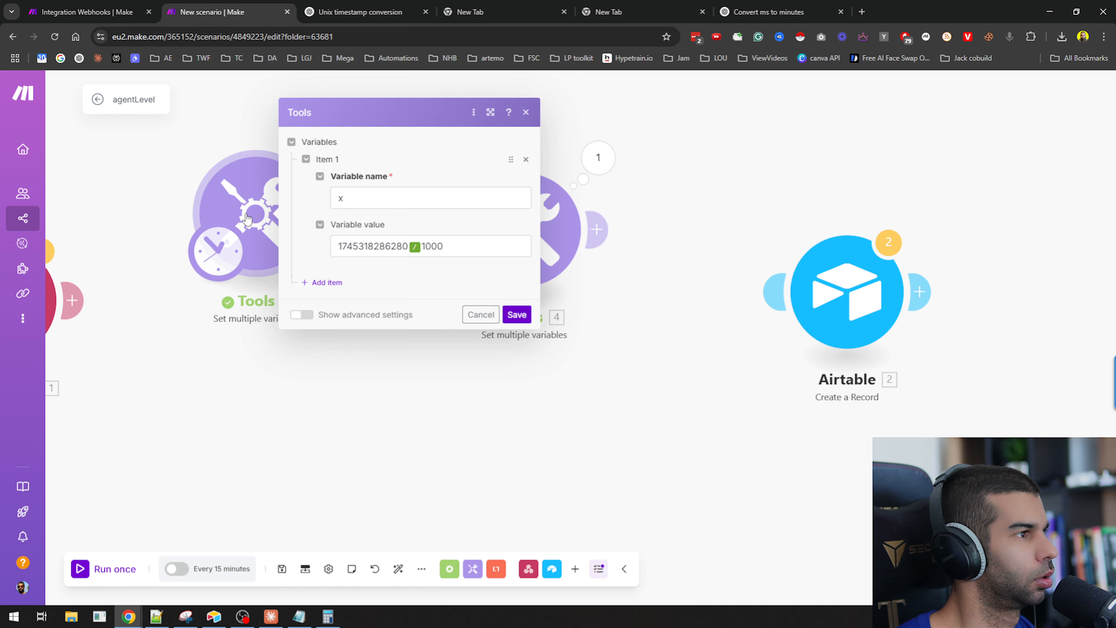
left_click(477, 318)
left_click_drag(275, 240, 300, 281)
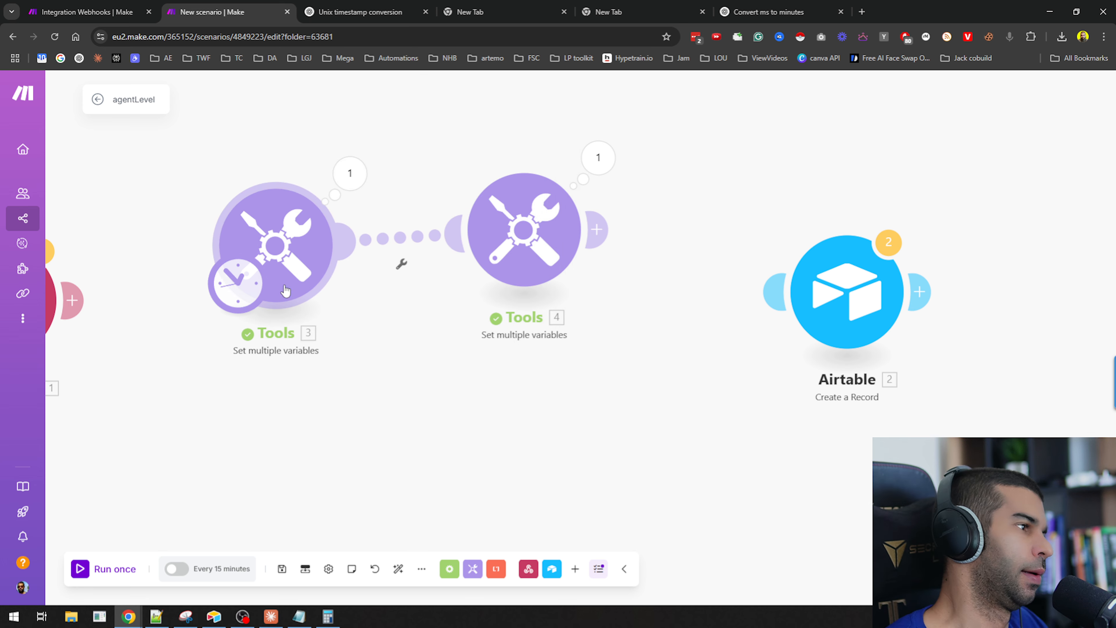
key("ctrl+Tab")
scroll(303, 399, "down", 6)
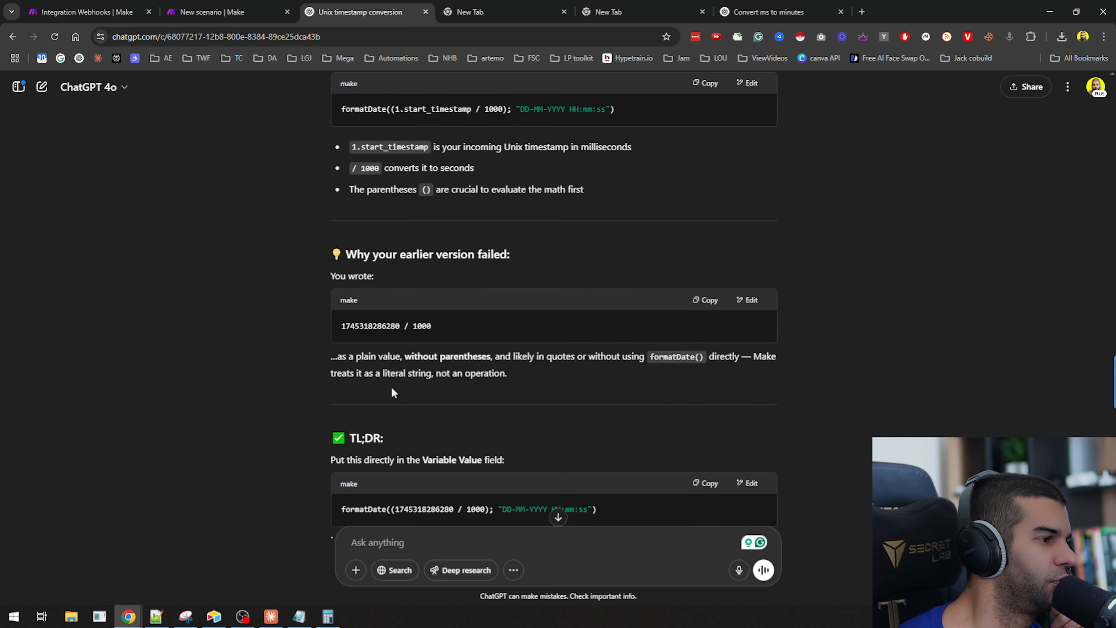
left_click_drag(335, 379, 450, 379)
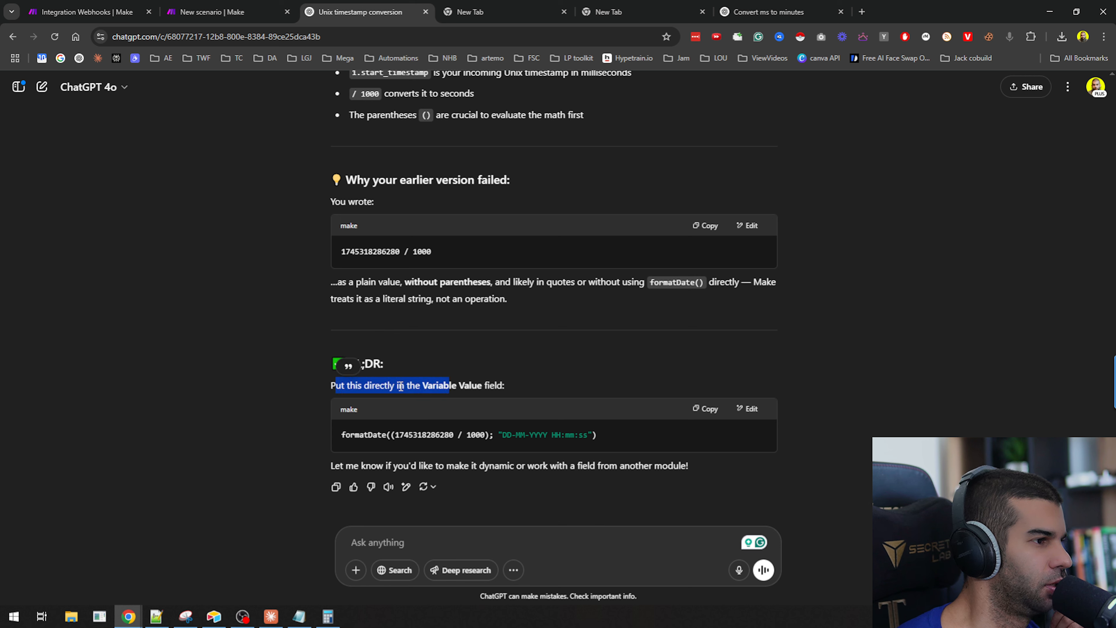
left_click(706, 409)
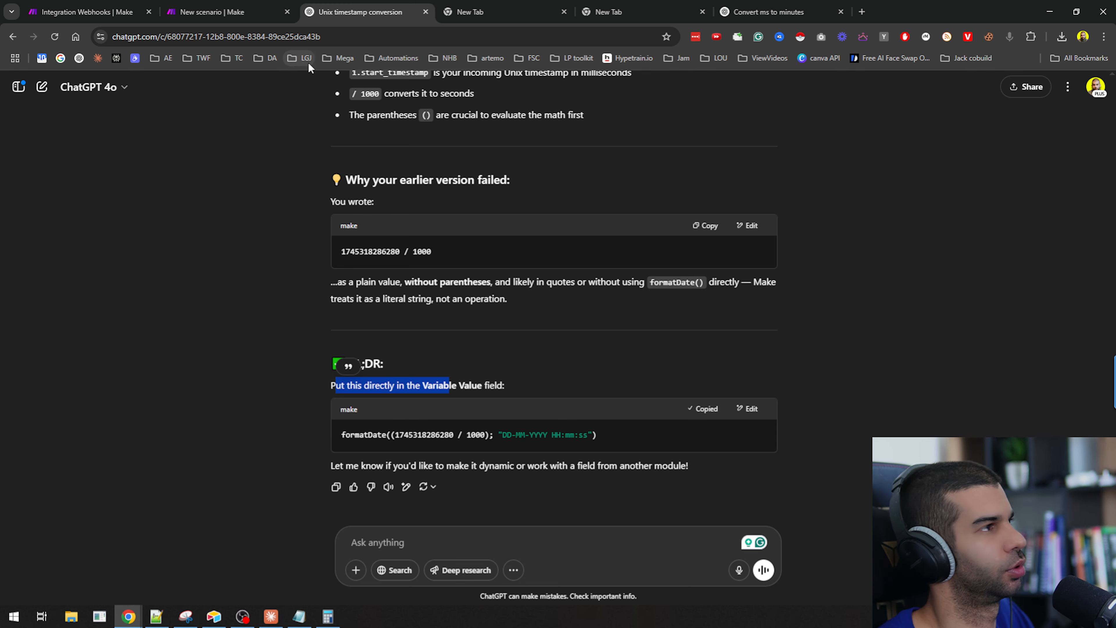
left_click(212, 12)
scroll(526, 315, "down", 2)
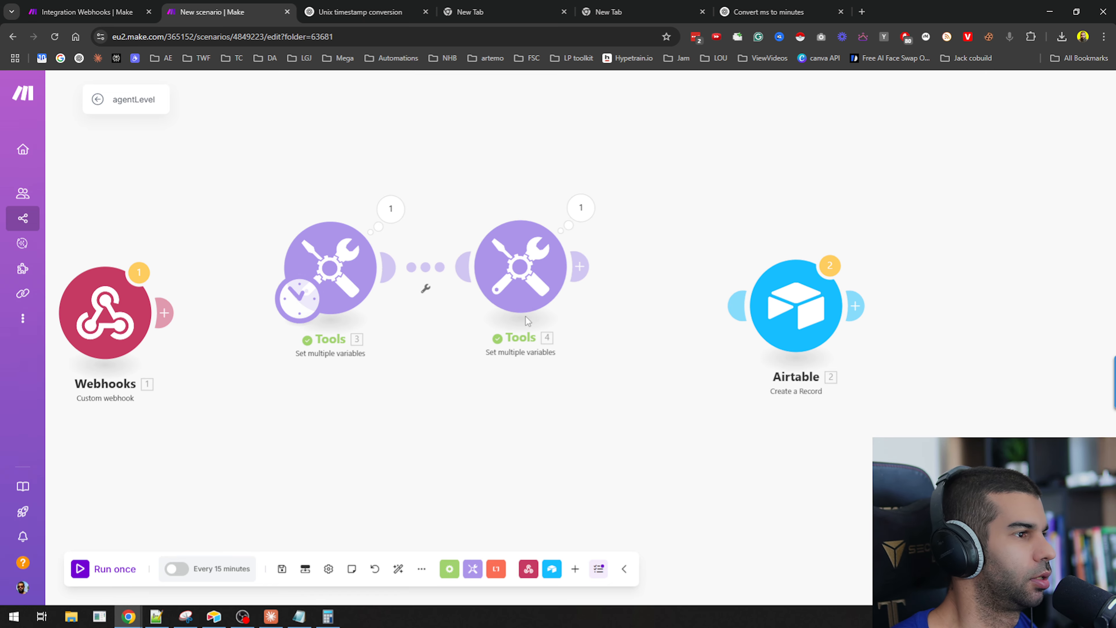
left_click(523, 299)
left_click(719, 305)
key("ctrl+a")
key("ctrl+v")
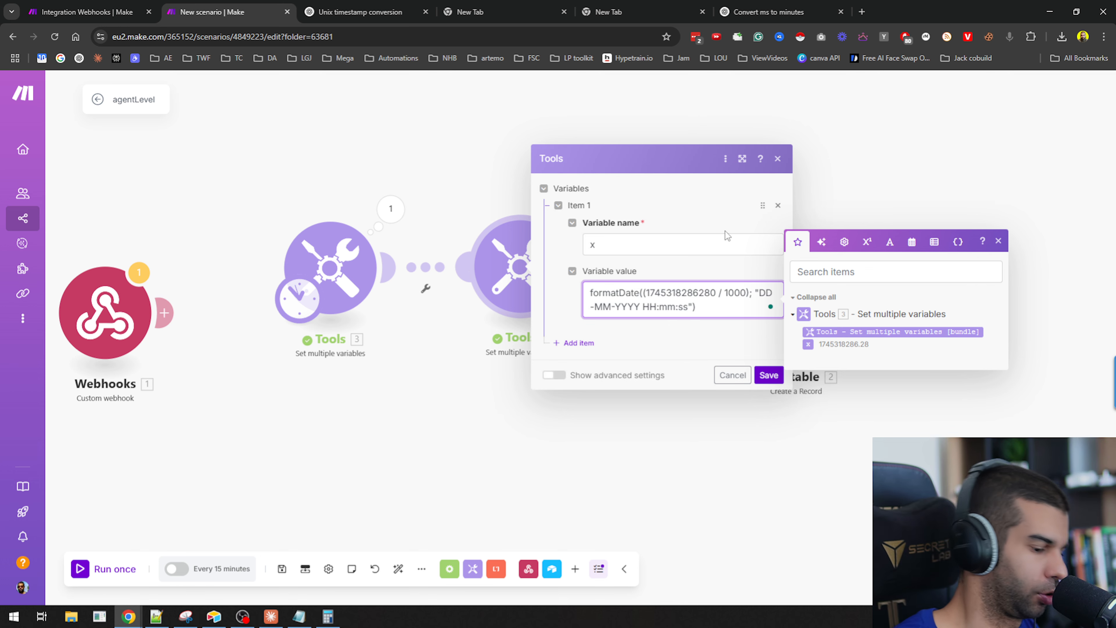
left_click(762, 375)
Run the second Tools module on its own and inspect its output.
right_click(526, 244)
left_click(549, 273)
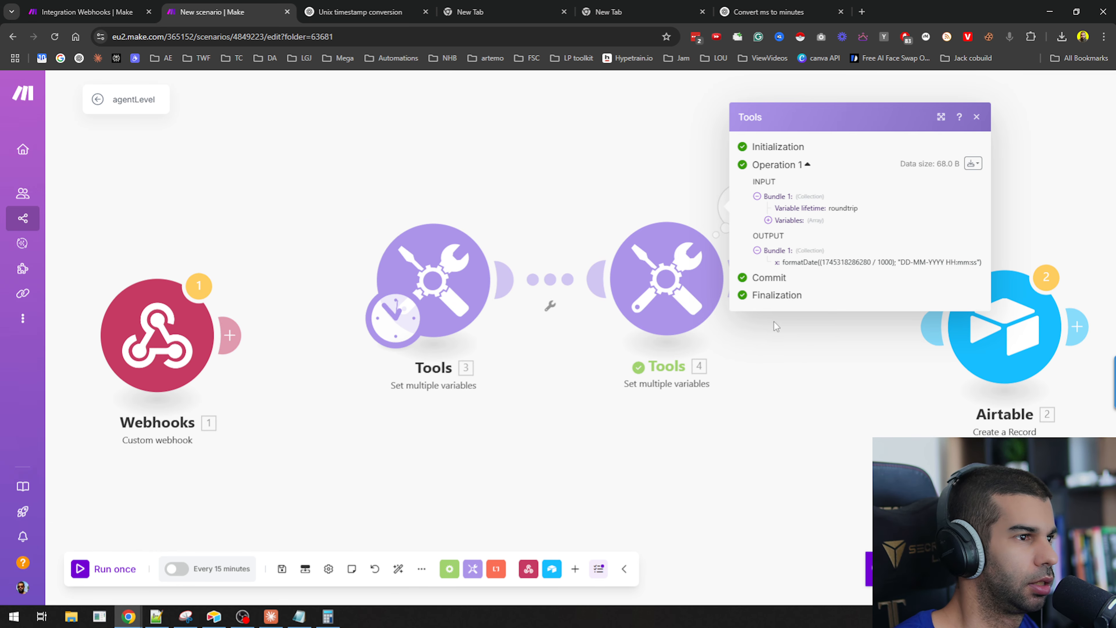
left_click_drag(805, 262, 899, 266)
left_click(840, 410)
Rebuild the second Tools module's value using the formatDate function and Make's / division operator, then save.
left_click(493, 288)
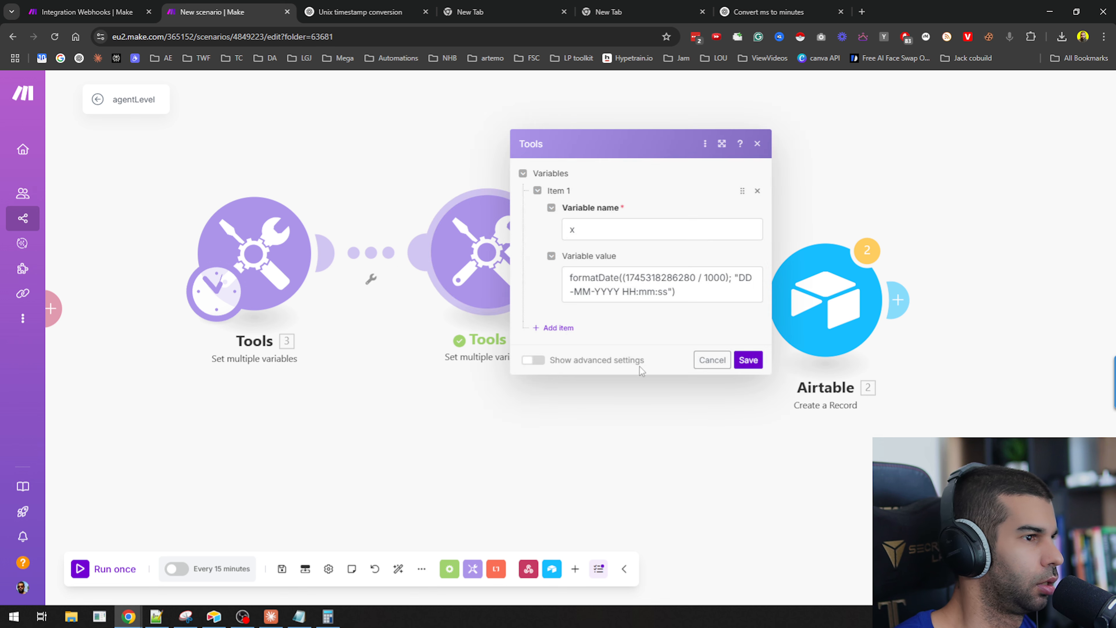
left_click(623, 278)
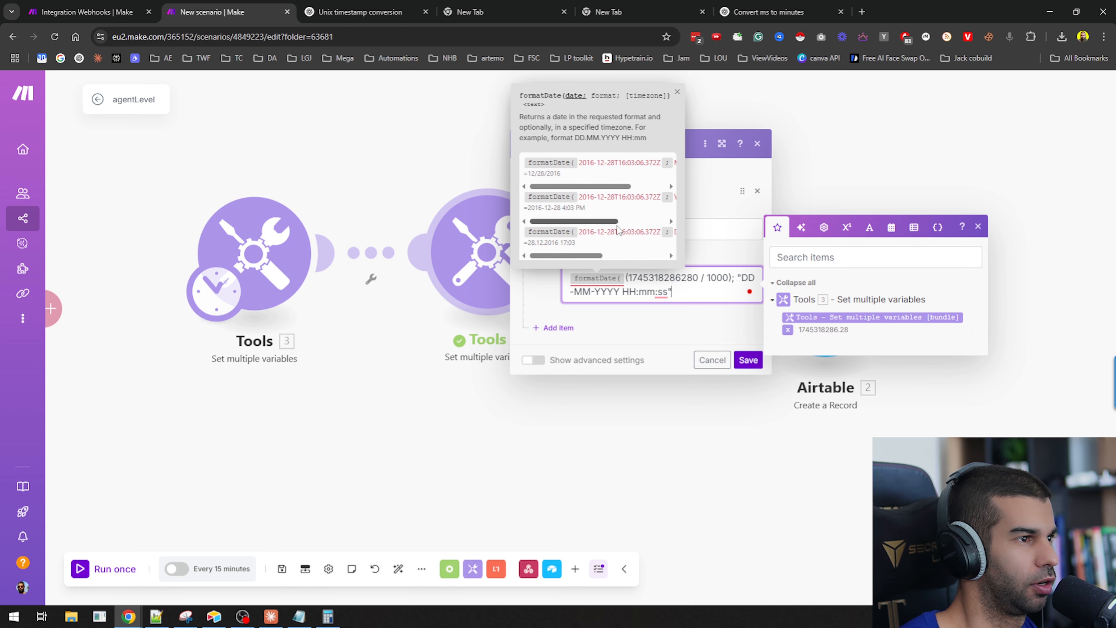
type(")")
left_click(701, 276)
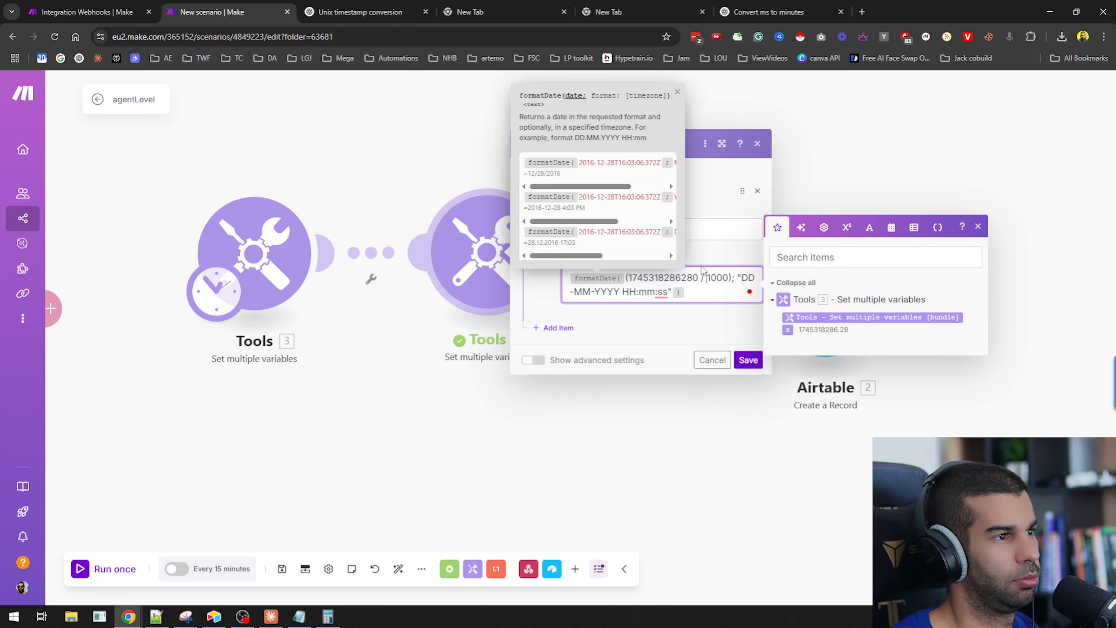
key("BackSpace")
left_click(869, 228)
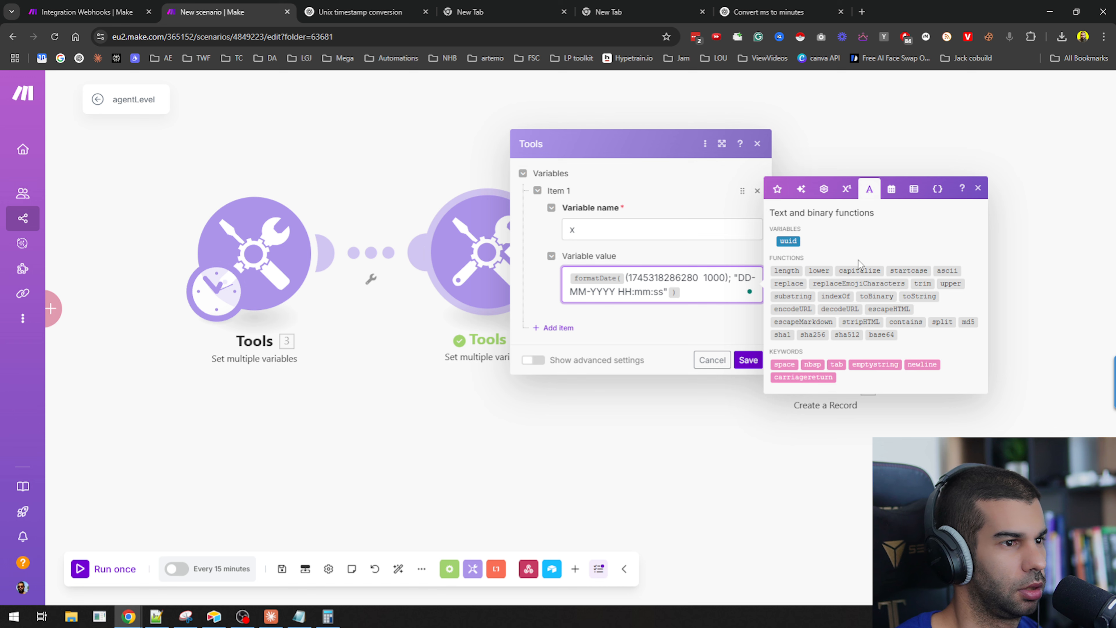
left_click(847, 197)
left_click(790, 357)
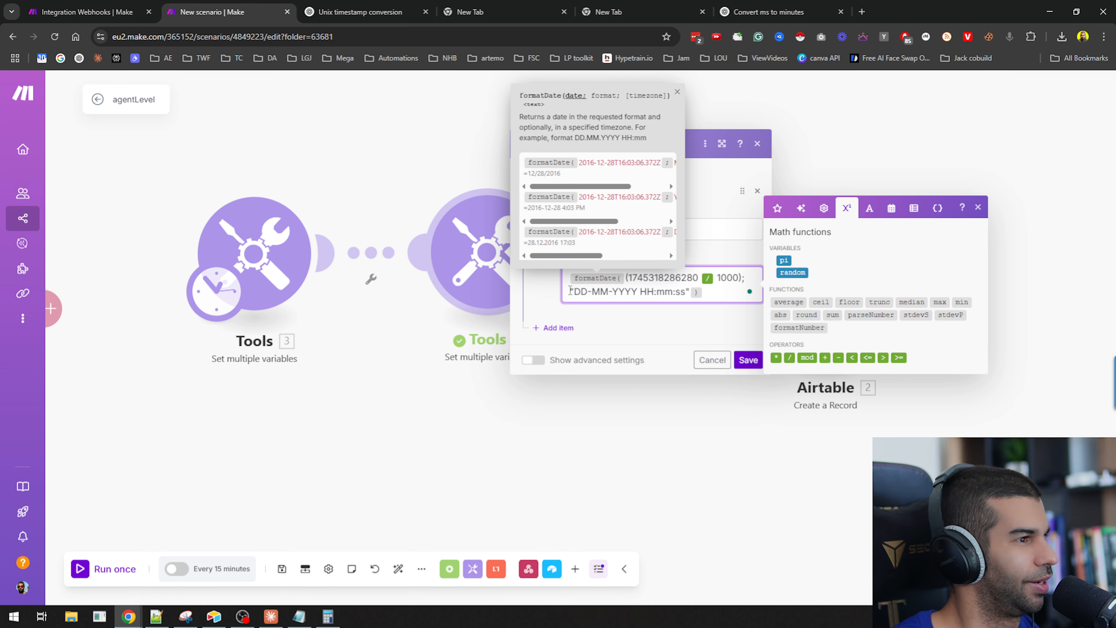
left_click(748, 359)
left_click_drag(313, 353, 492, 380)
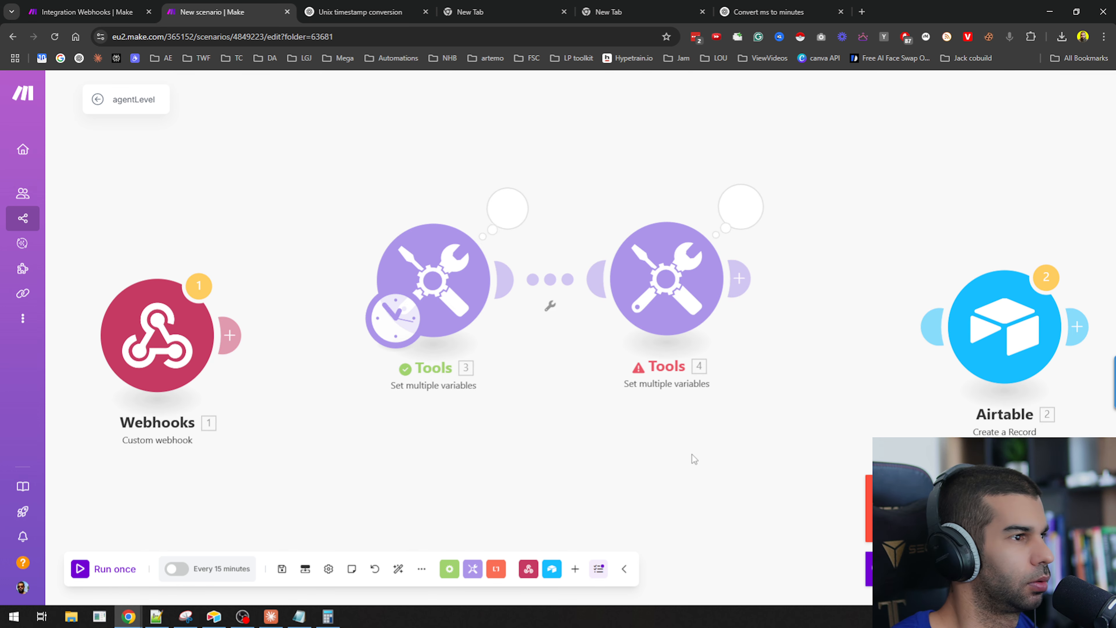
left_click_drag(693, 458, 526, 386)
left_click(516, 232)
left_click(740, 231)
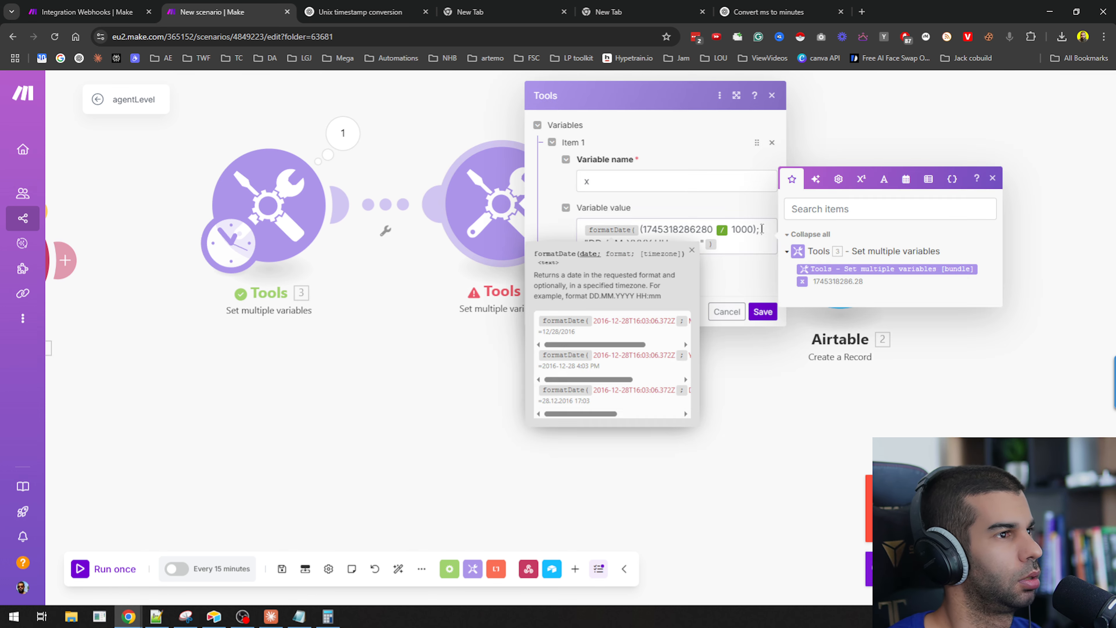
type(";")
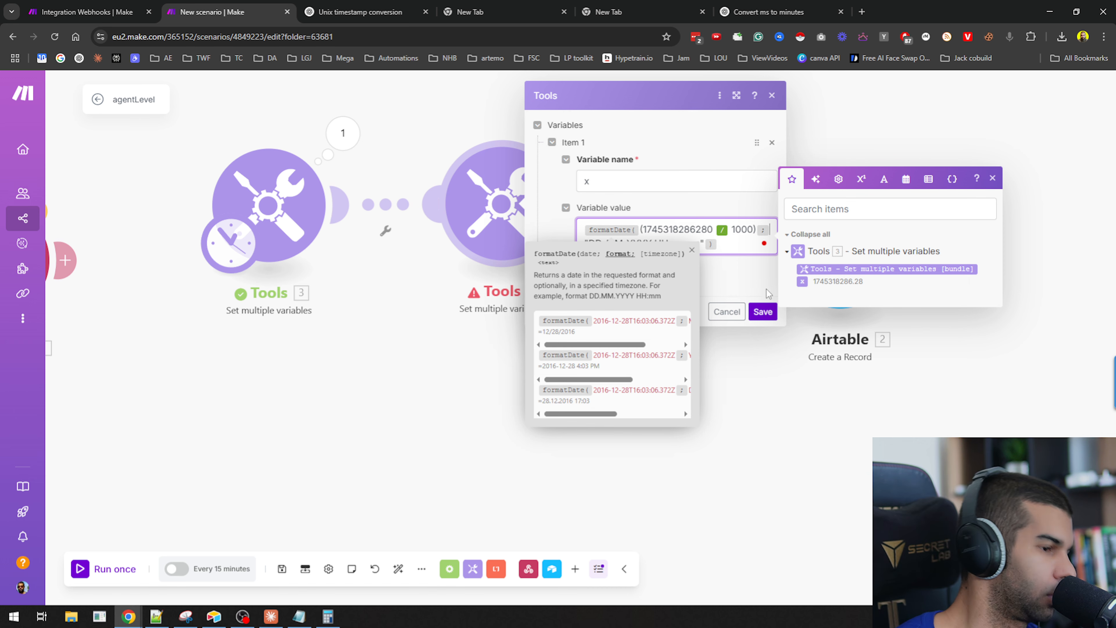
left_click(692, 250)
left_click(727, 312)
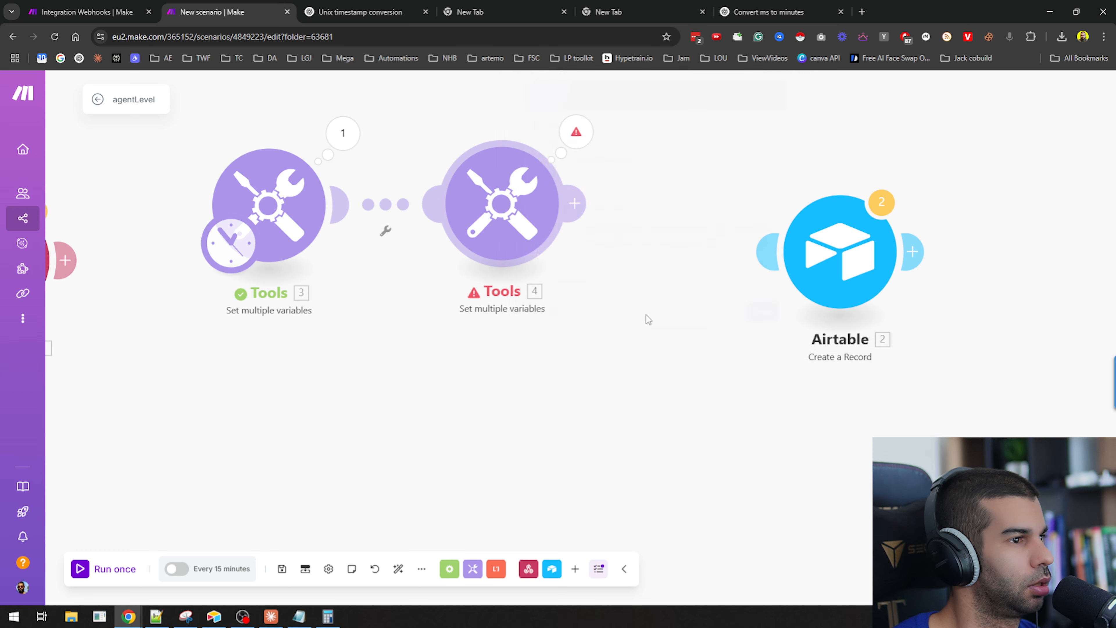
Run the second Tools module again, check its error details, and reopen its variable settings.
right_click(523, 228)
left_click(529, 240)
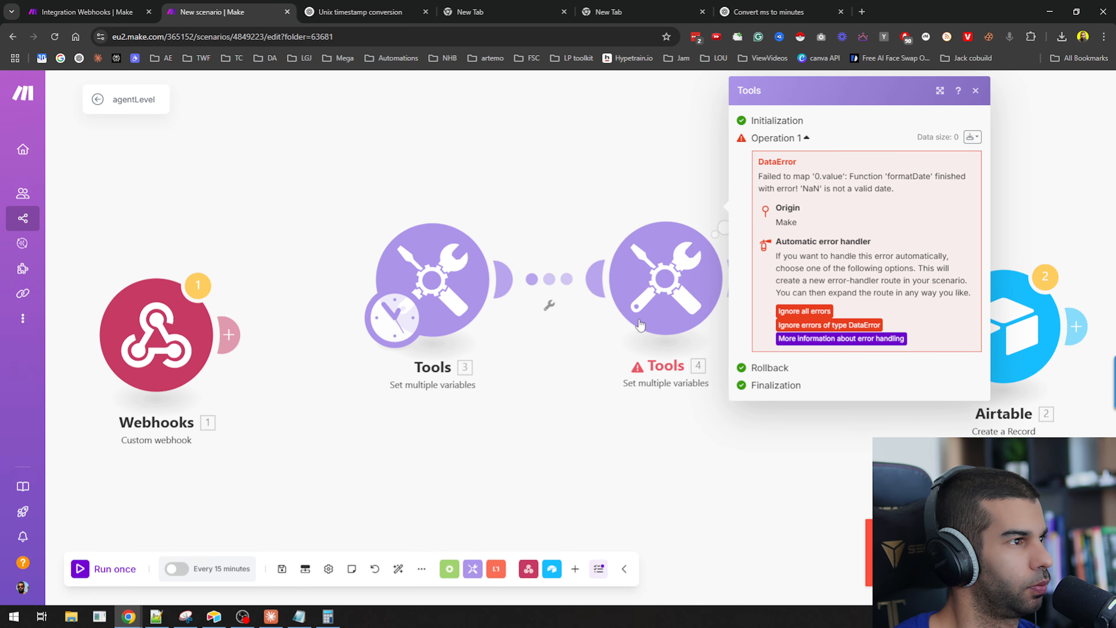
left_click(614, 164)
left_click(636, 263)
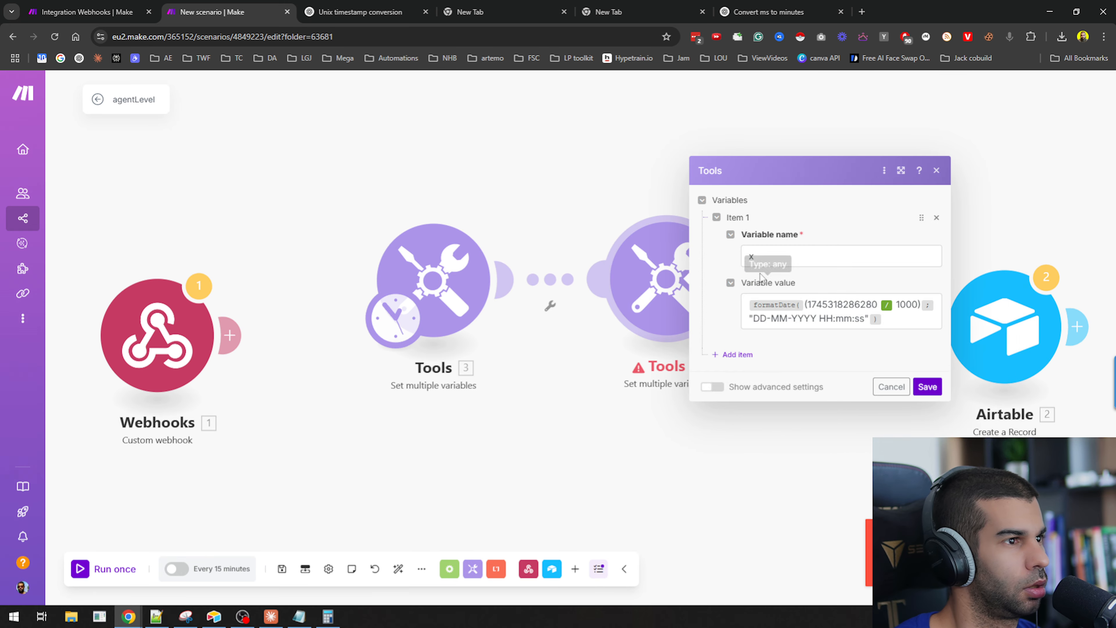
Remove the quotation mark from the date format in the second Tools module's variable value and save.
left_click(753, 318)
key("BackSpace")
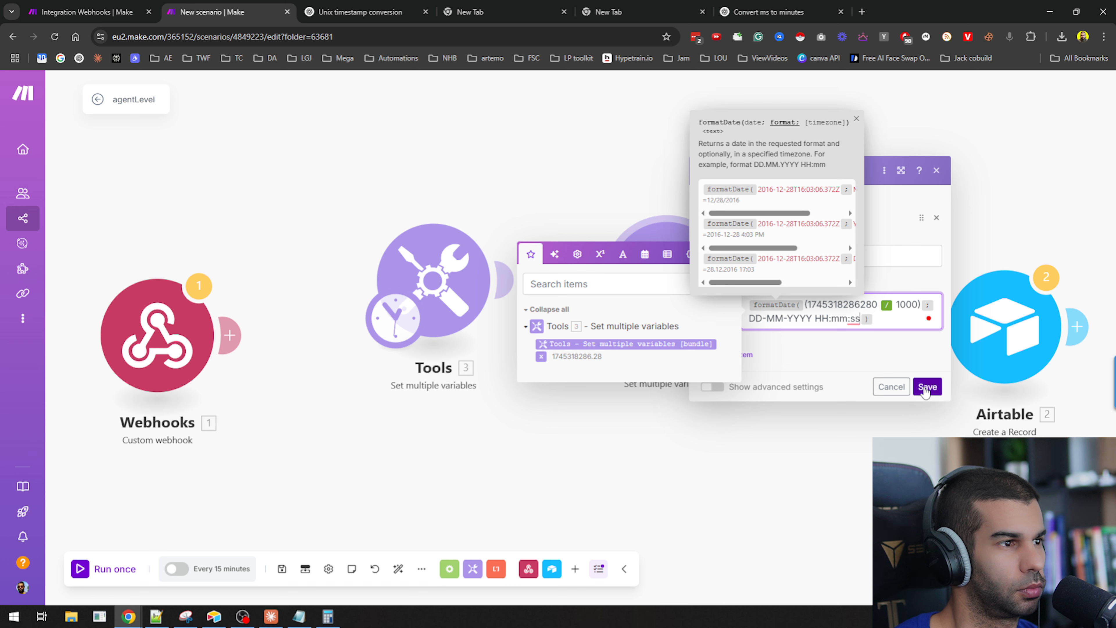
left_click(895, 317)
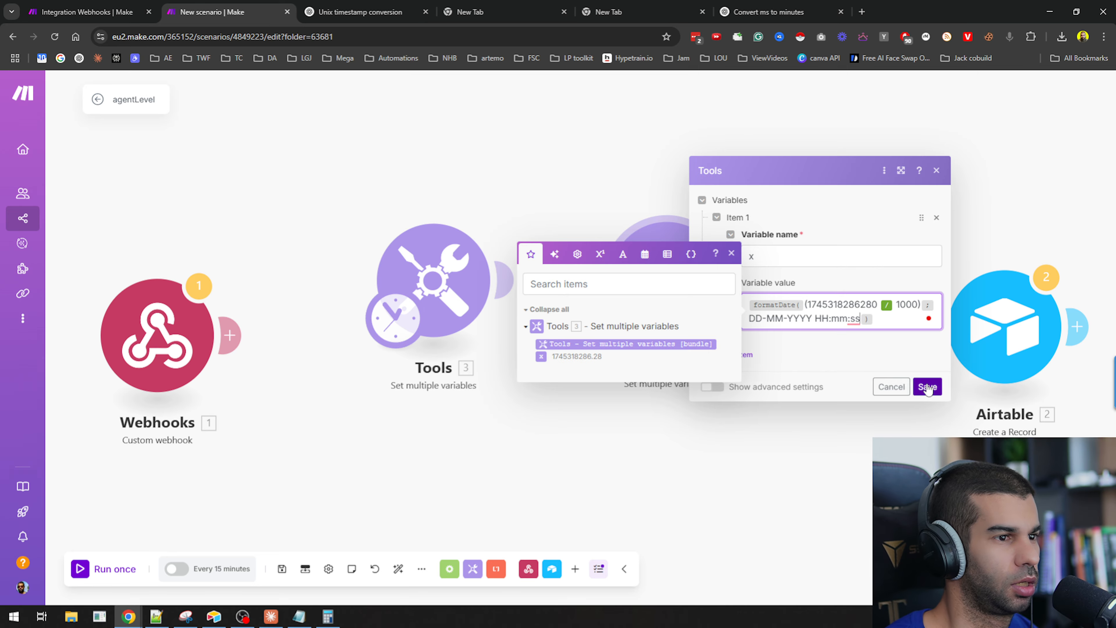
left_click(926, 387)
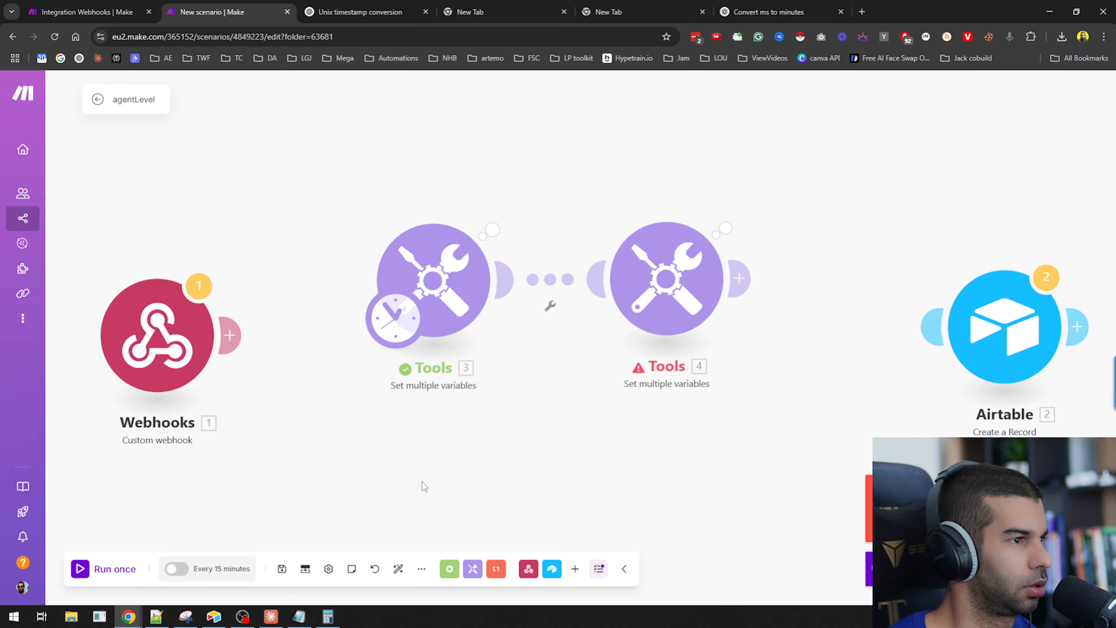
Inspect the second Tools module's error details and reopen its variable settings.
right_click(704, 267)
left_click(741, 292)
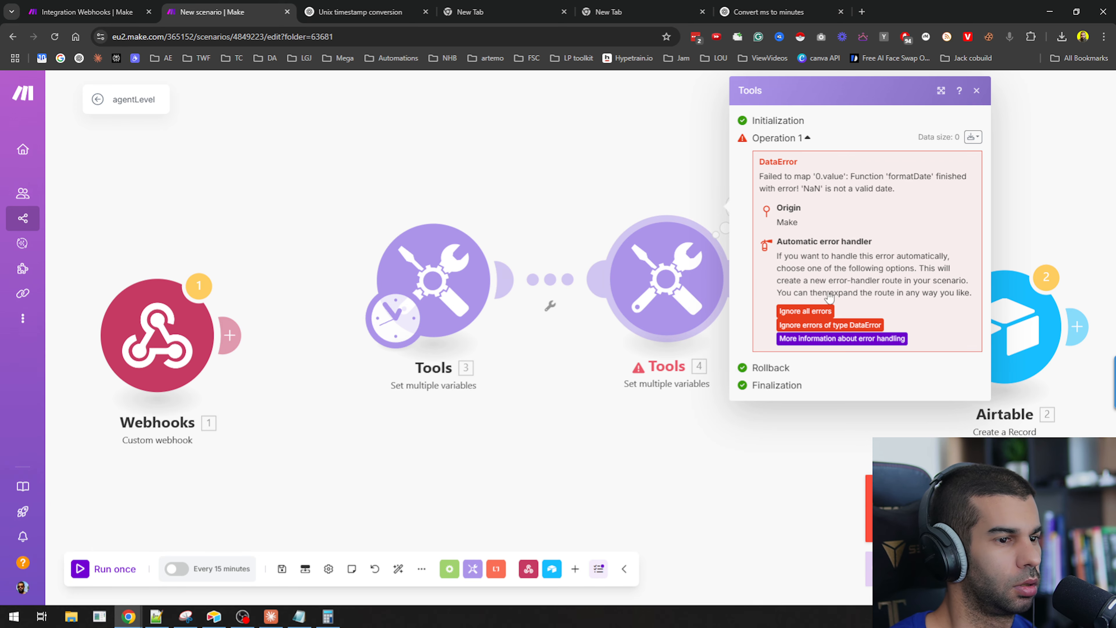
left_click_drag(783, 177, 935, 177)
left_click(669, 198)
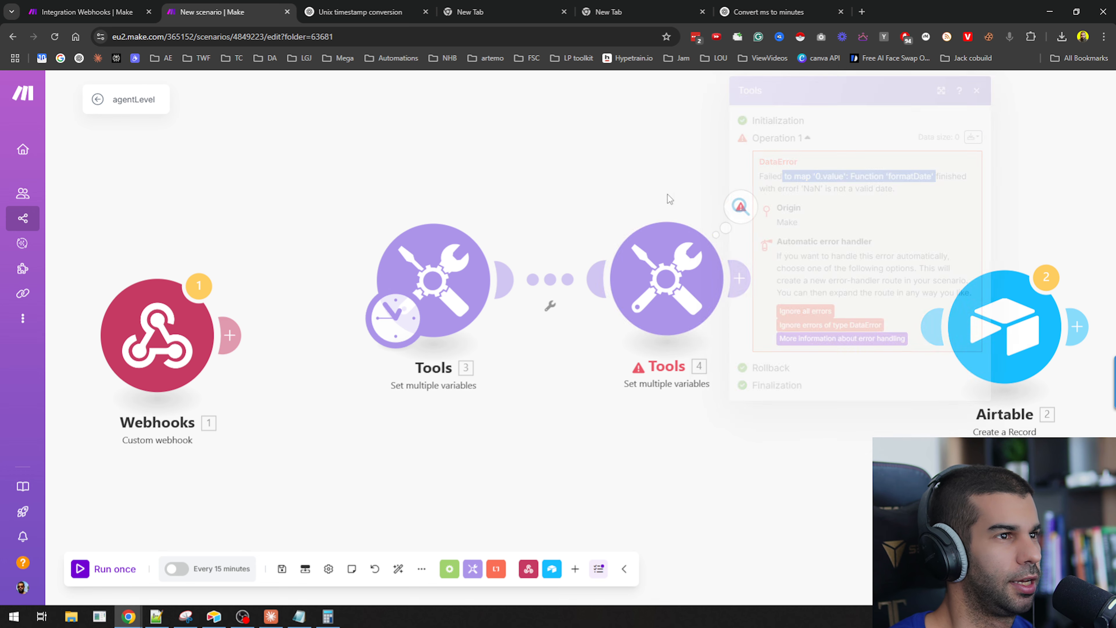
left_click(677, 268)
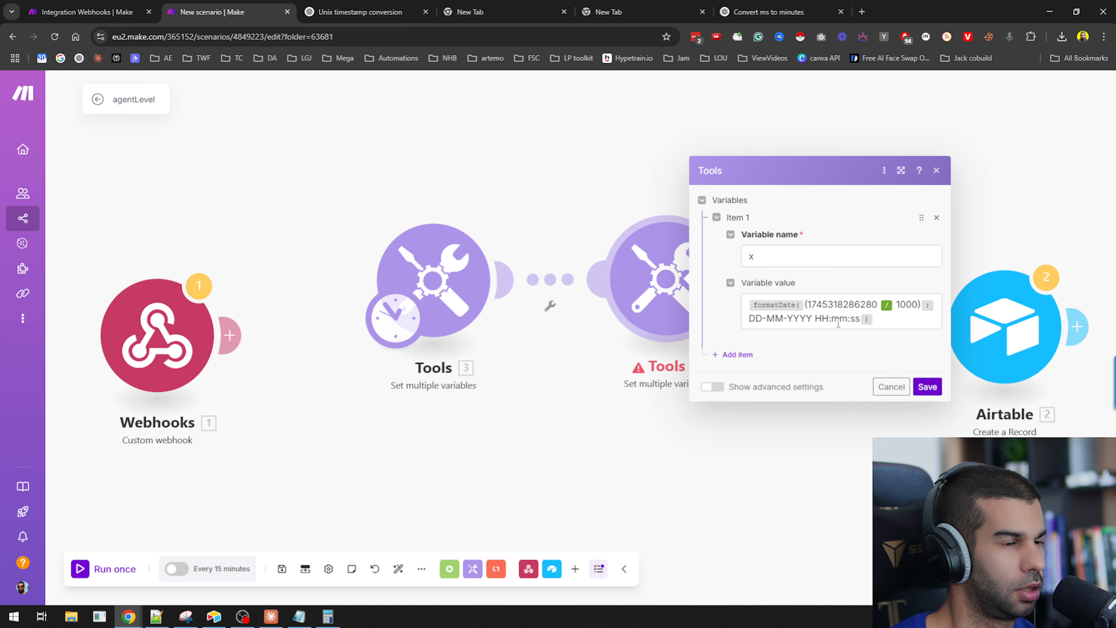
Search the web for make.com unix conversion and open the Make Community thread on converting timestamps.
key("ctrl+t")
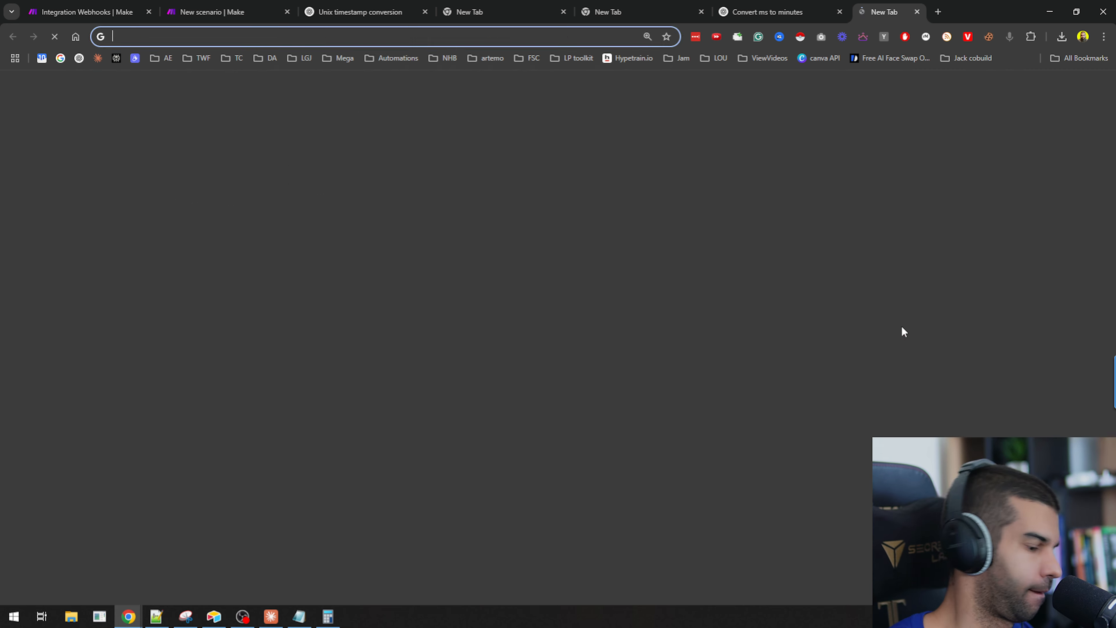
type("make.com unix conversion")
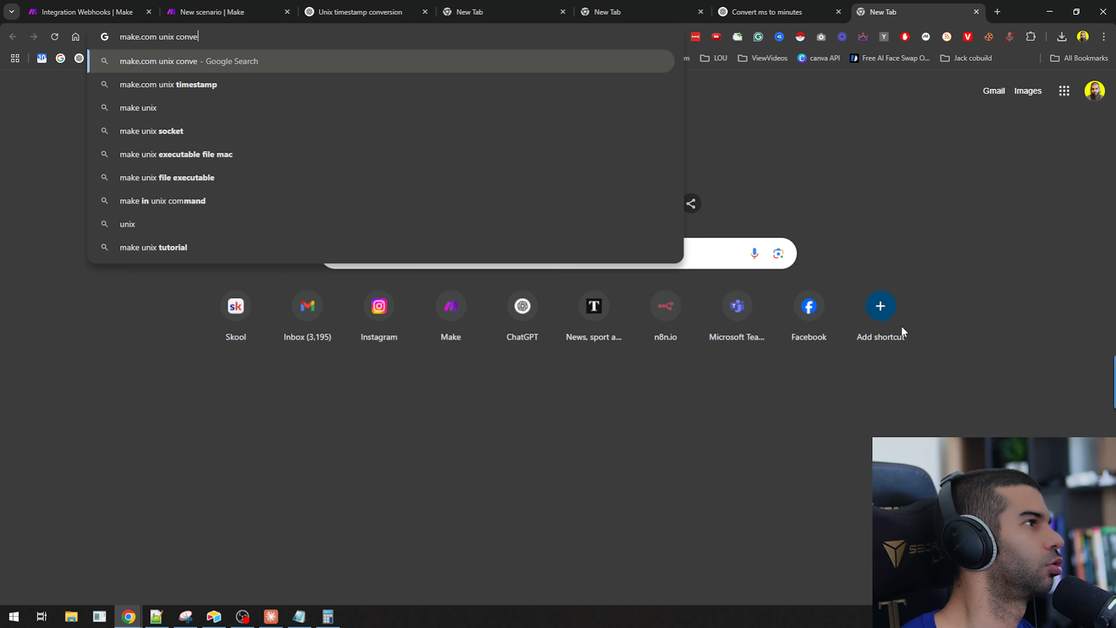
key("Return")
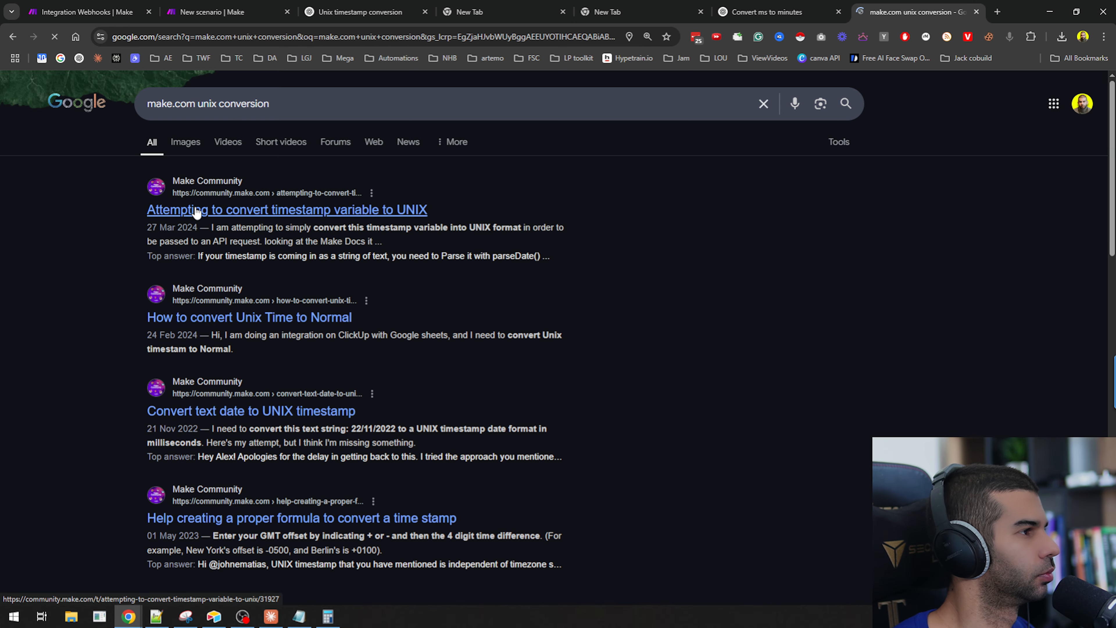
left_click(197, 211)
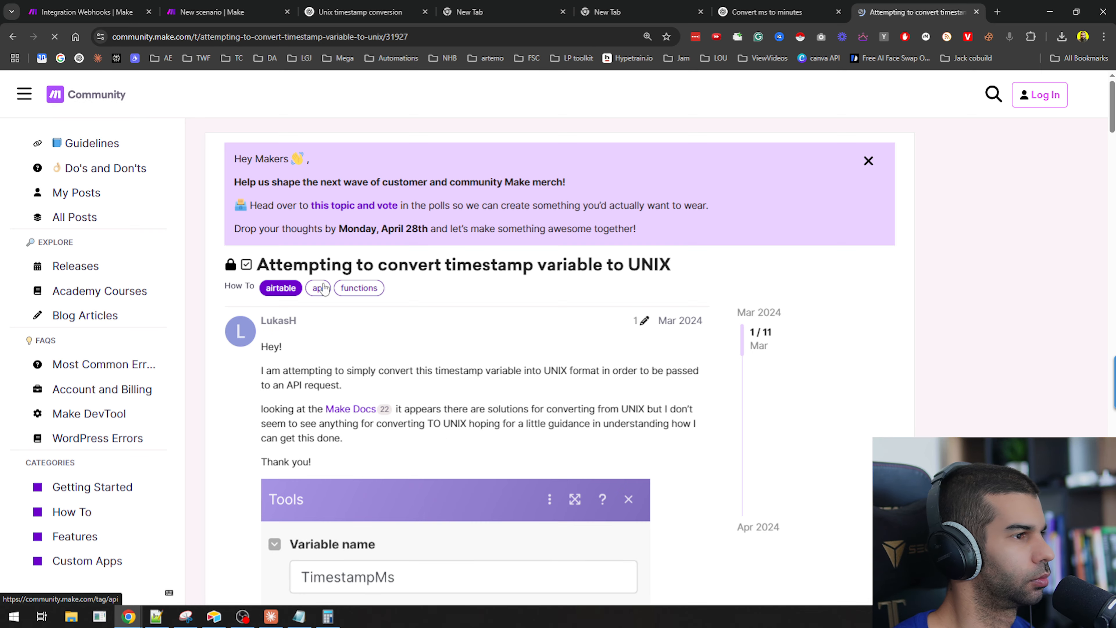
Read through the community thread's formatDate and parseDate answers and screenshot the merged formula.
scroll(337, 298, "down", 8)
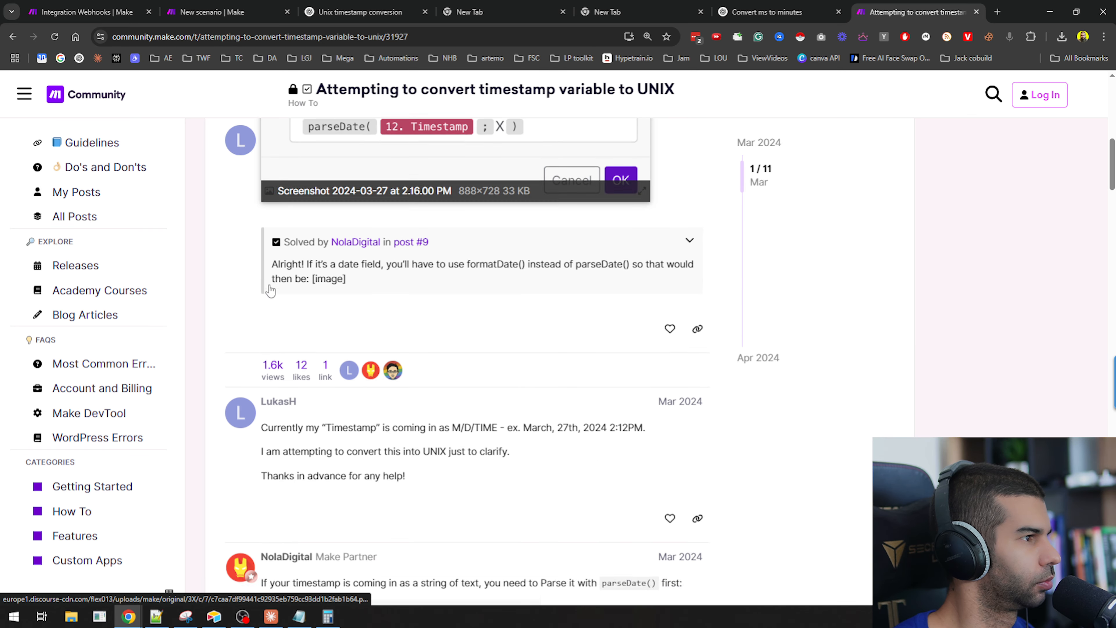
scroll(269, 285, "down", 4)
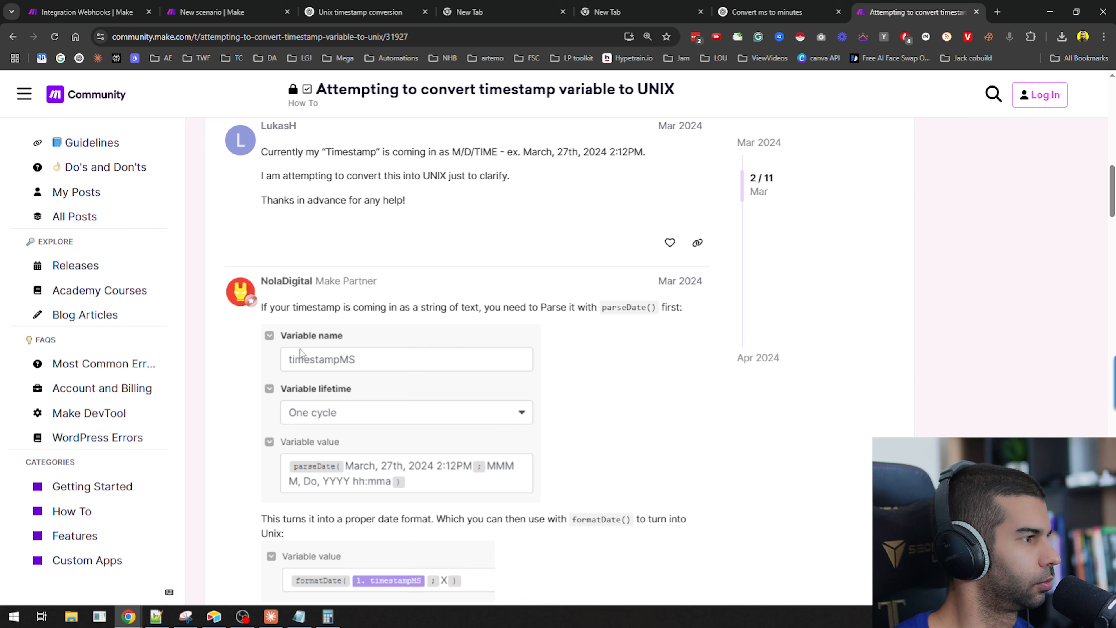
left_click_drag(352, 307, 655, 308)
left_click(659, 352)
scroll(640, 336, "down", 1)
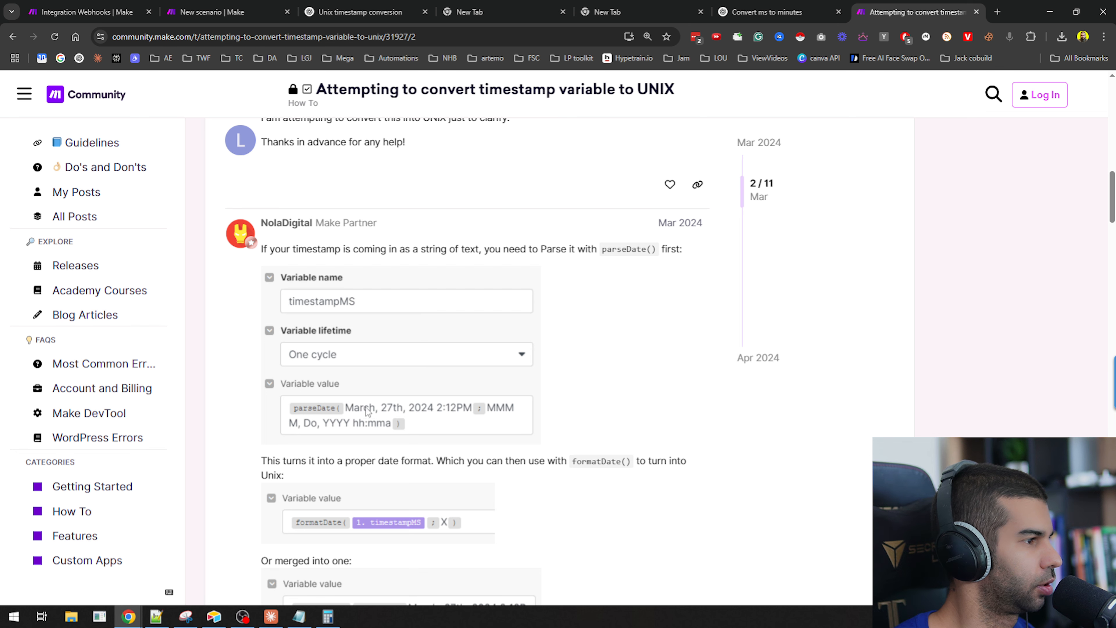
scroll(365, 413, "down", 14)
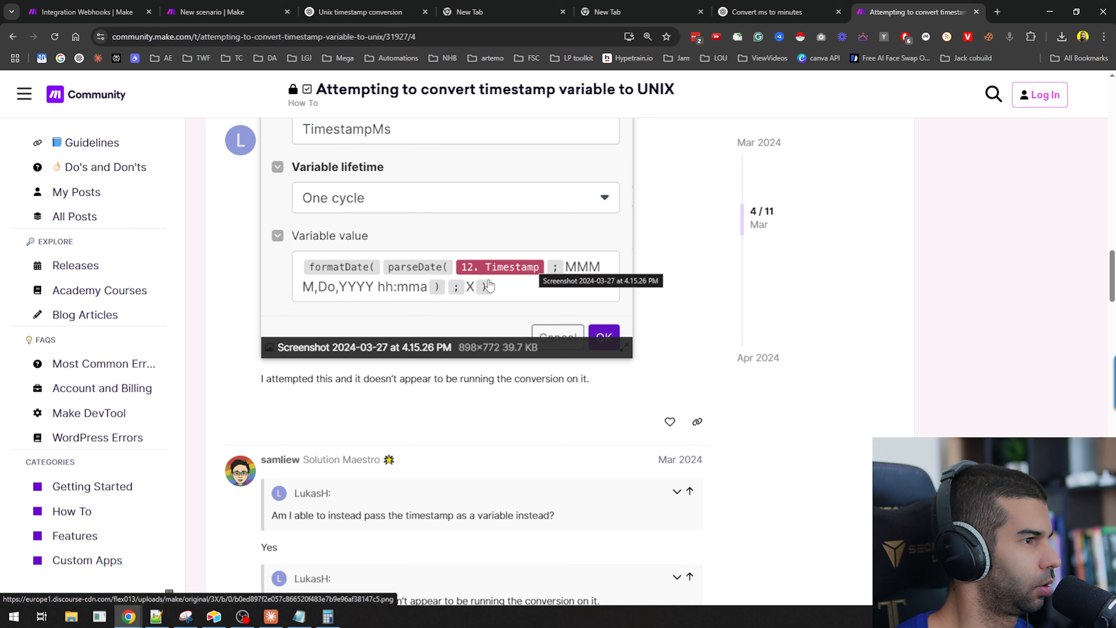
scroll(290, 299, "down", 8)
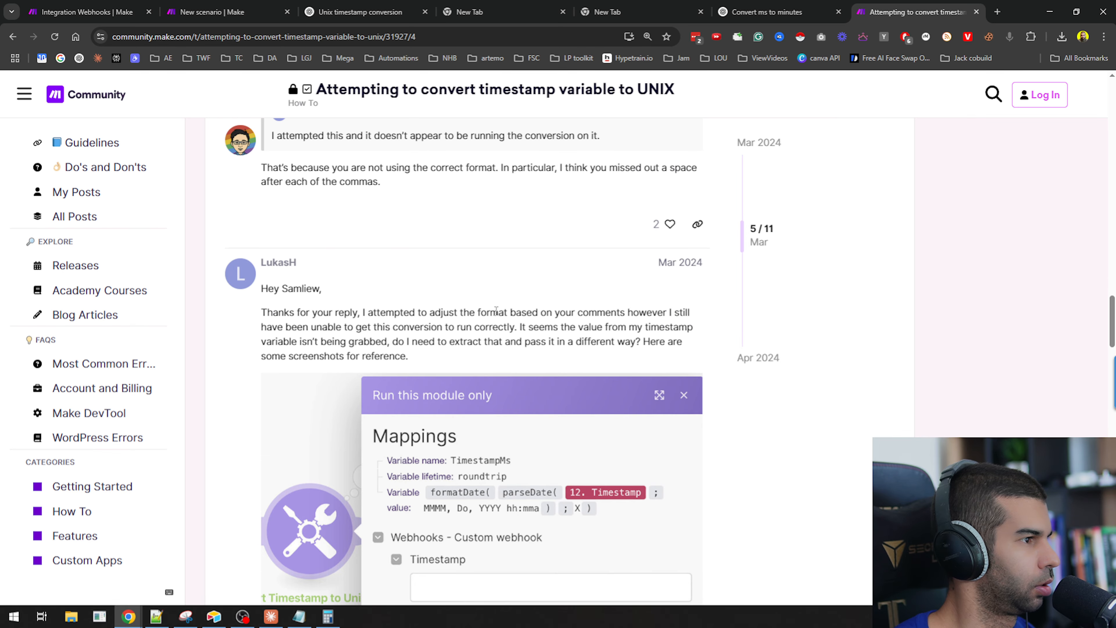
left_click_drag(496, 310, 661, 361)
scroll(660, 361, "down", 3)
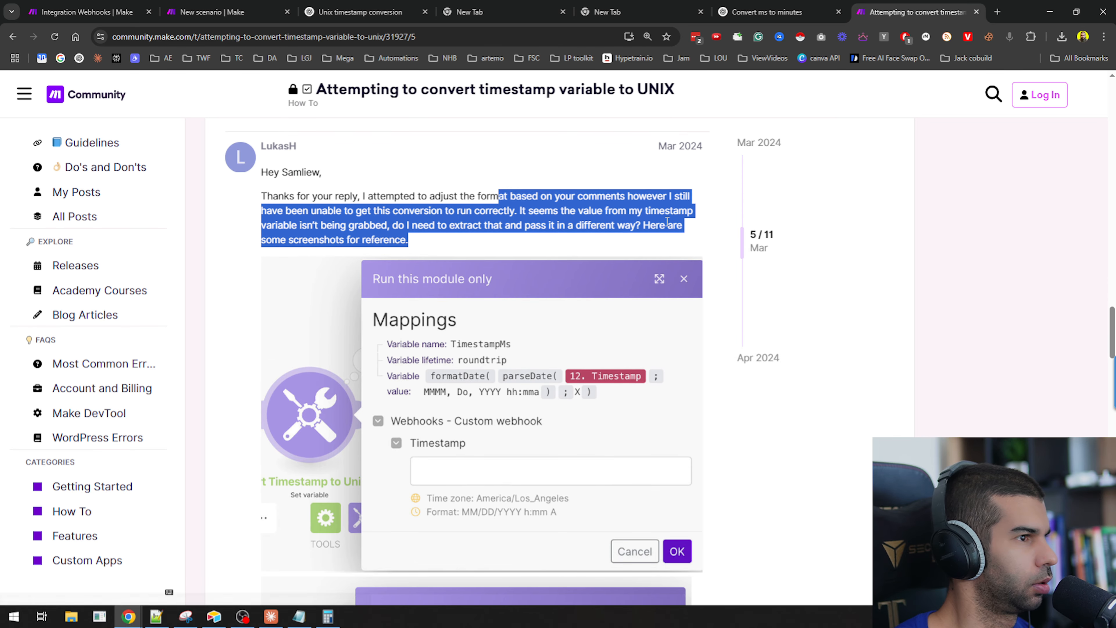
left_click(269, 218)
scroll(364, 238, "down", 9)
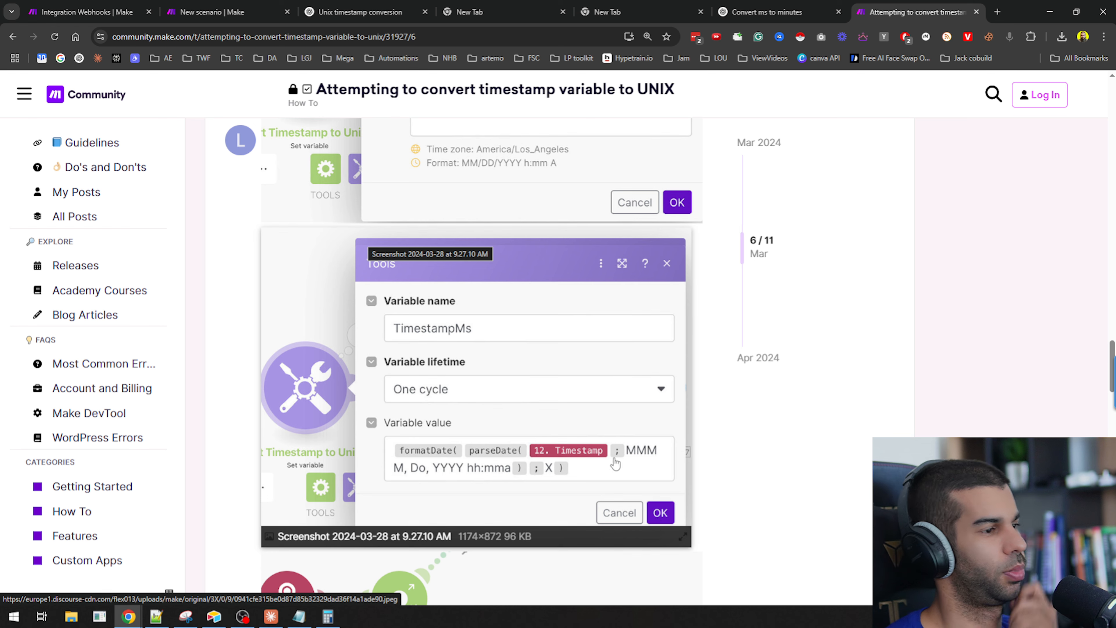
scroll(529, 466, "down", 2)
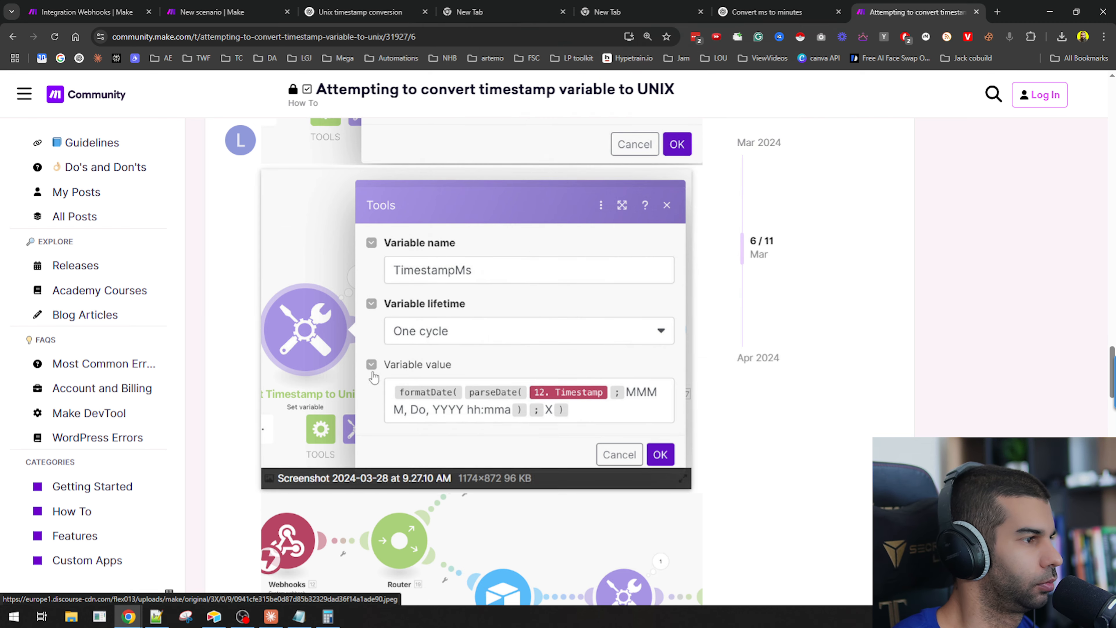
left_click_drag(366, 367, 684, 429)
left_click(681, 267)
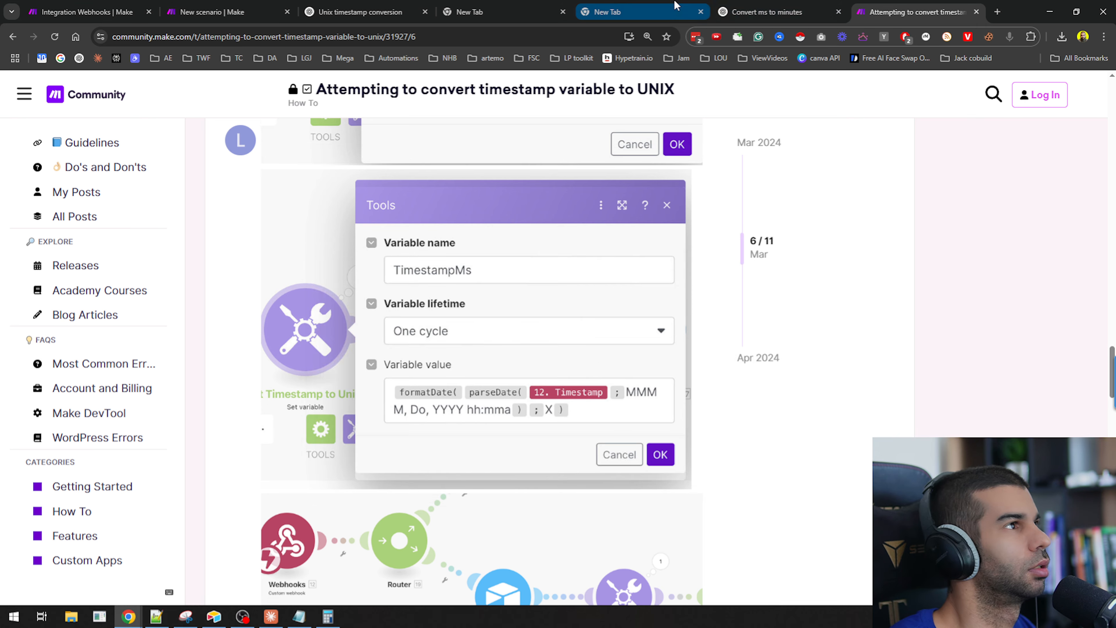
Open ChatGPT and ask it to transcribe the pasted formula screenshot.
key("ctrl+t")
type("chatgpt.com")
key("Return")
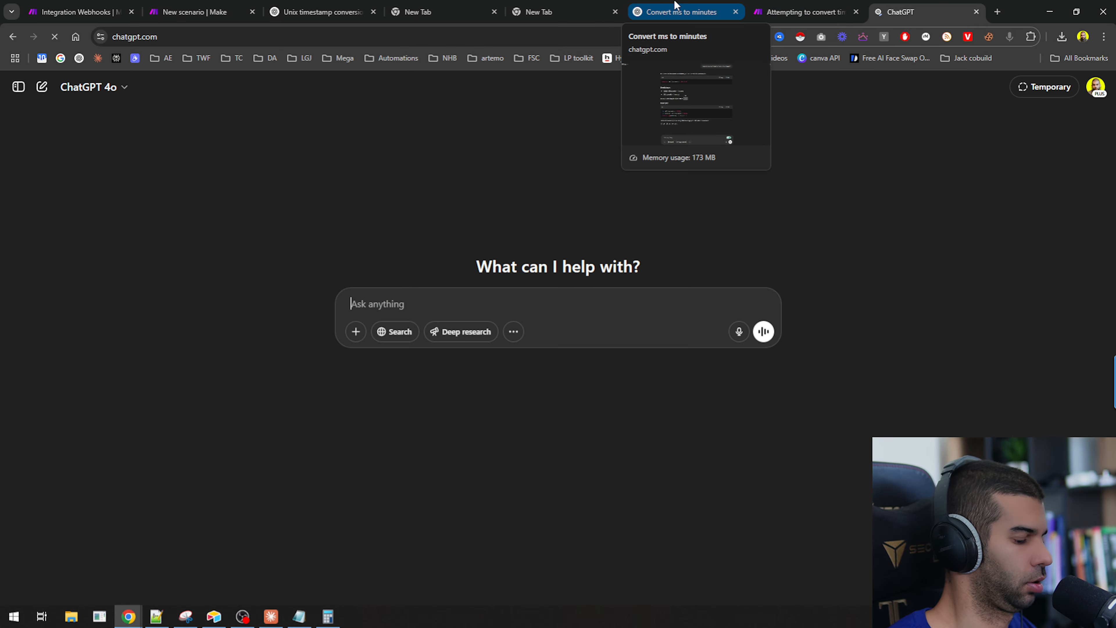
type("transcribe")
key("shift+Return")
key("ctrl+v")
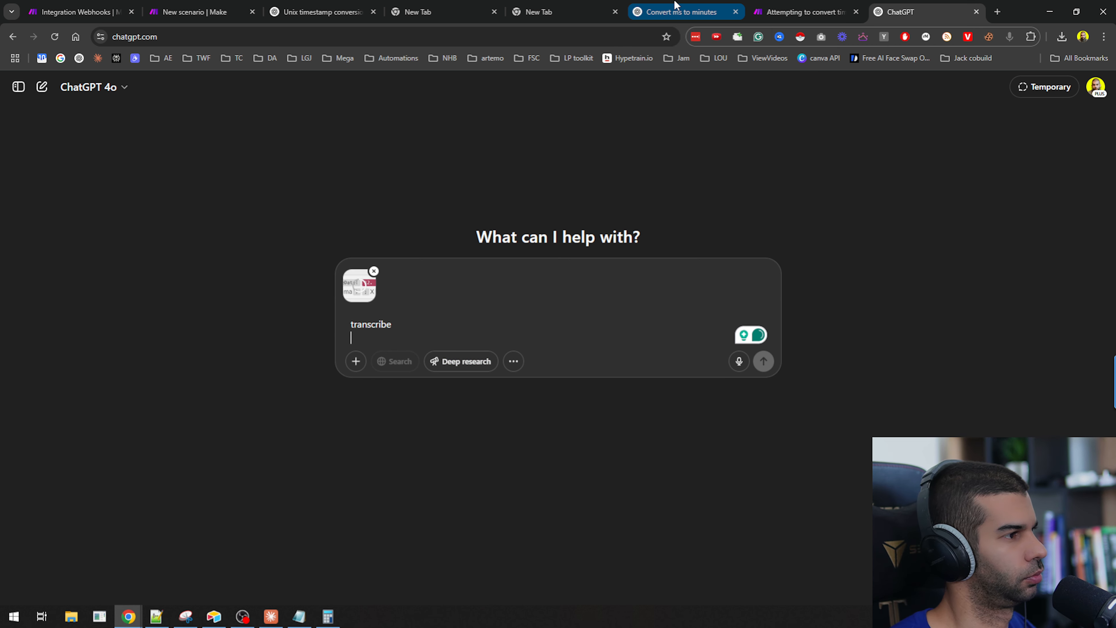
key("Return")
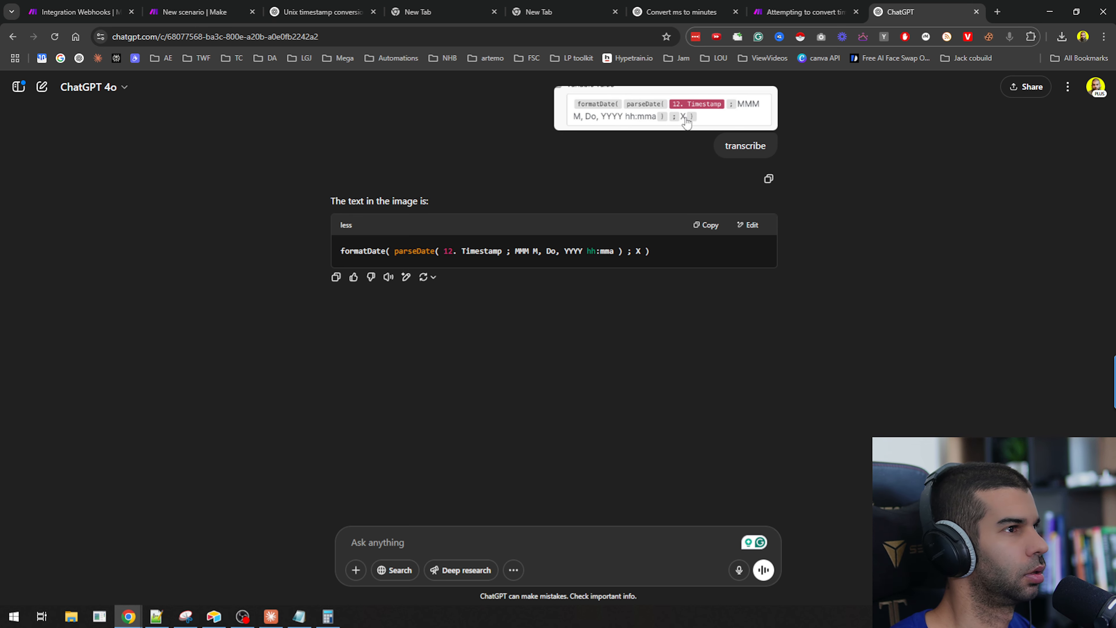
Replace the second Tools module's variable value with the transcribed formatDate(parseDate(...)) formula, fixing its opening bracket.
left_click(79, 12)
left_click(198, 12)
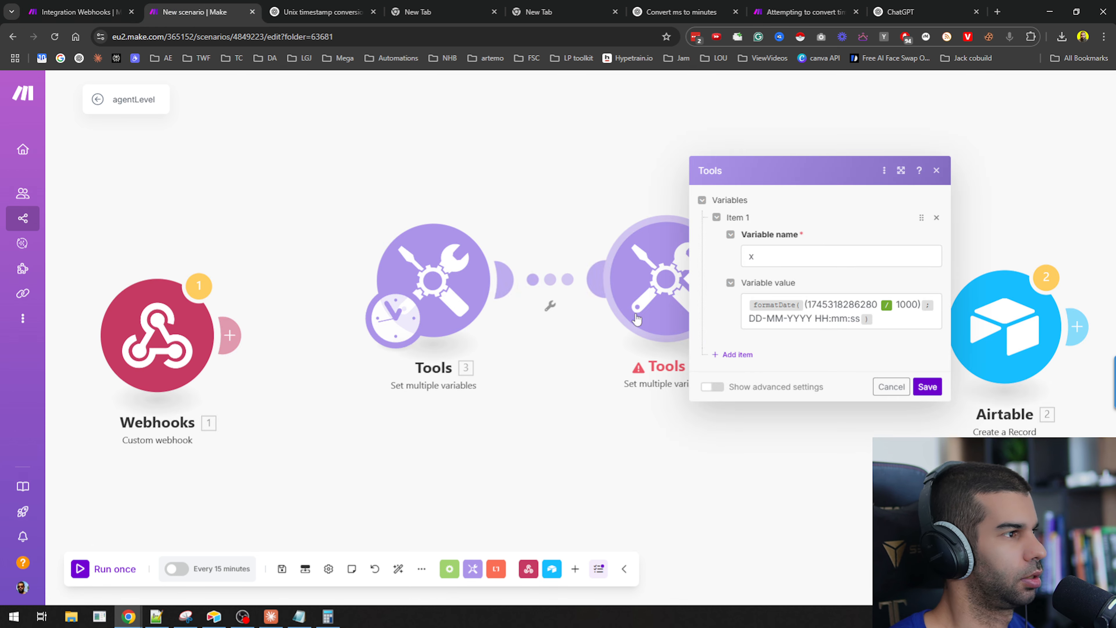
left_click(865, 321)
key("ctrl+a")
type("formatDate( parseDate( 12. Timestamp ; MMM M, Do, YYYY hh:mma ) ; X )")
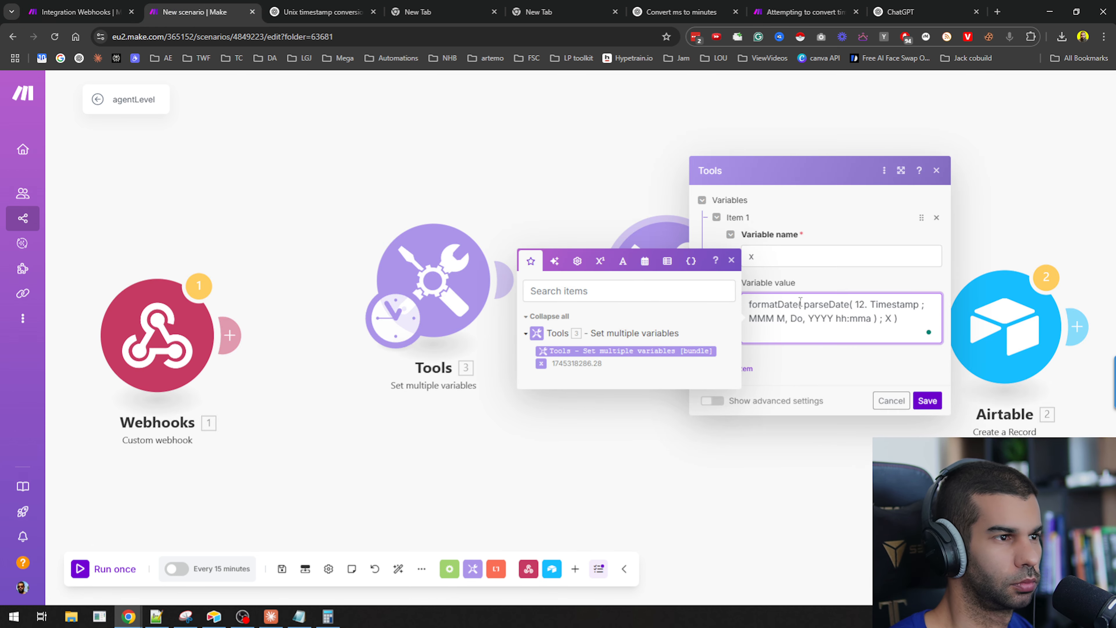
left_click(801, 302)
key("BackSpace")
type("(")
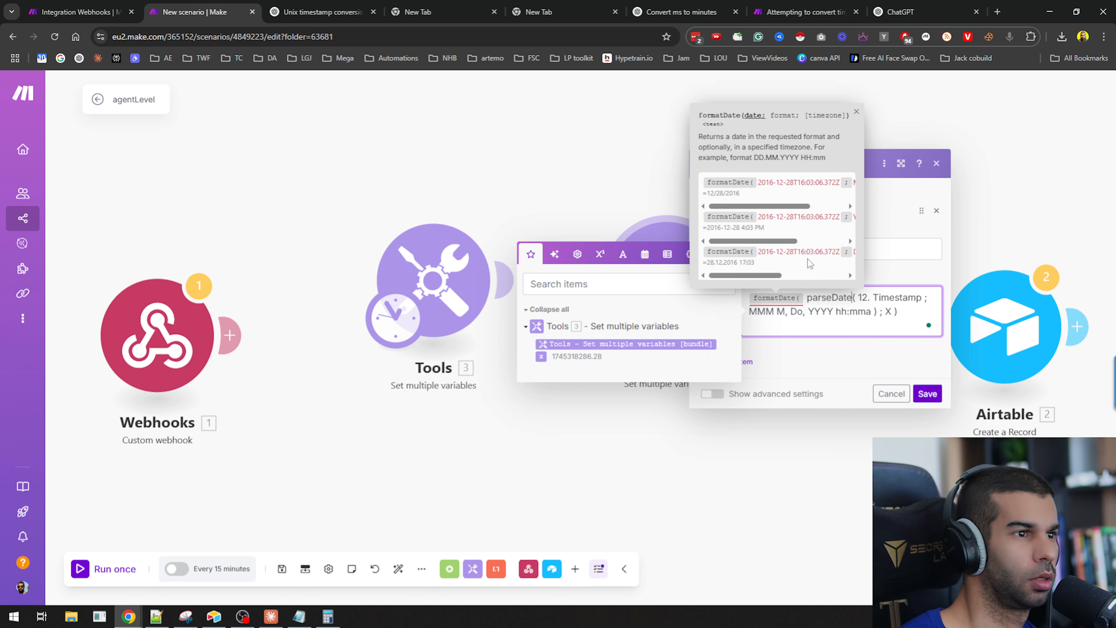
key("Right")
key("Right")
key("Right")
key("Left")
key("ctrl+shift+Right")
key("ctrl+shift+Right")
key("ctrl+shift+Right")
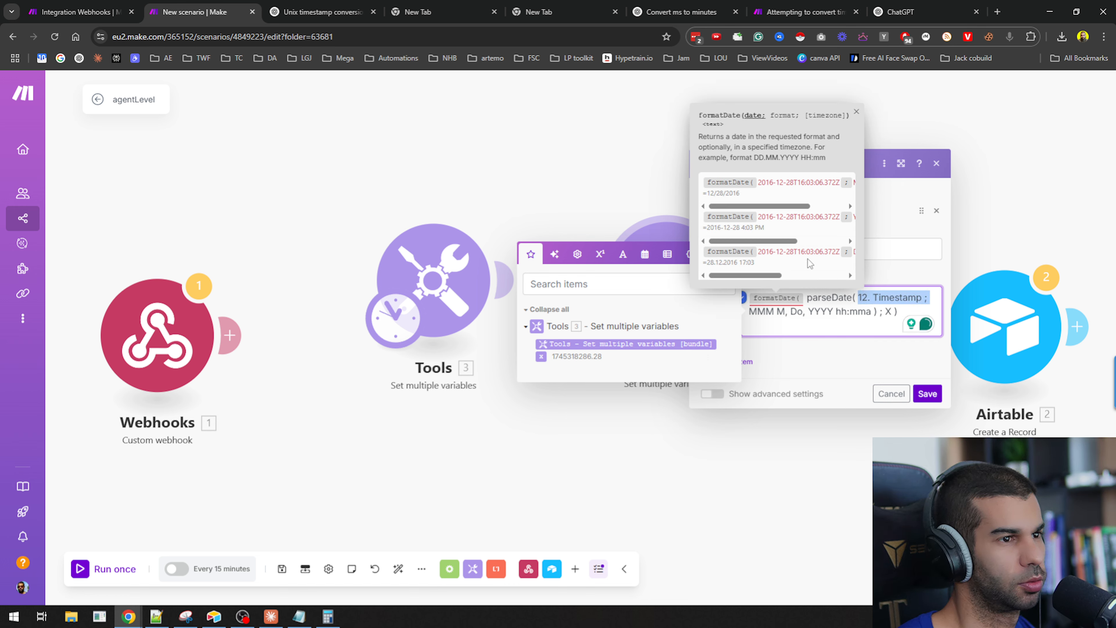
key("shift+Left")
key("shift+Left")
key("super+v")
key("Down")
key("Down")
key("Down")
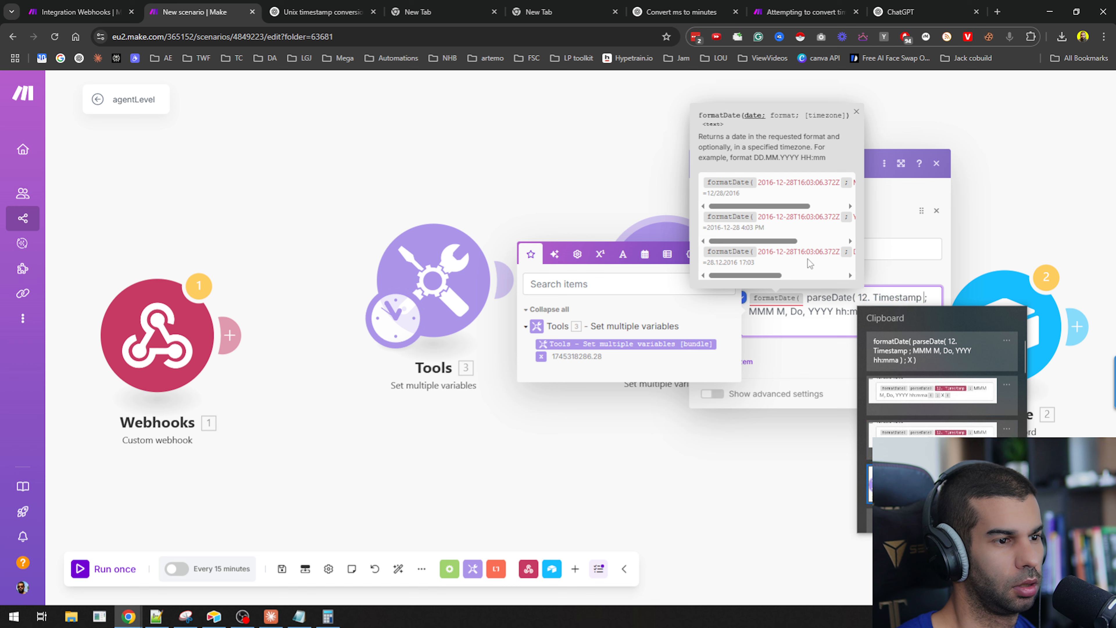
scroll(914, 399, "down", 8)
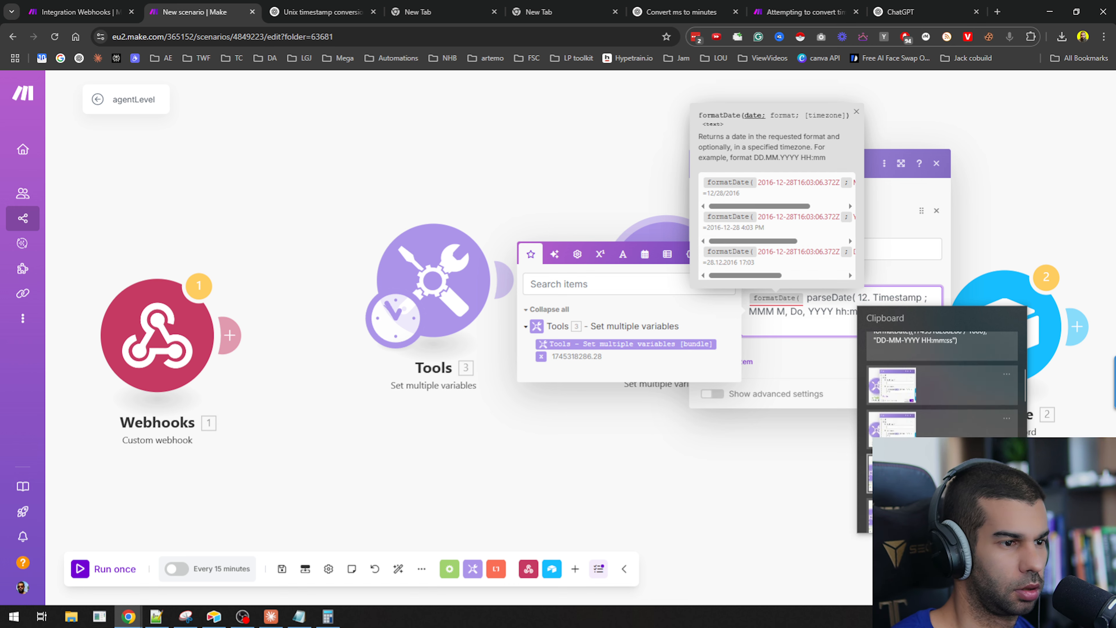
scroll(914, 399, "up", 6)
left_click(895, 343)
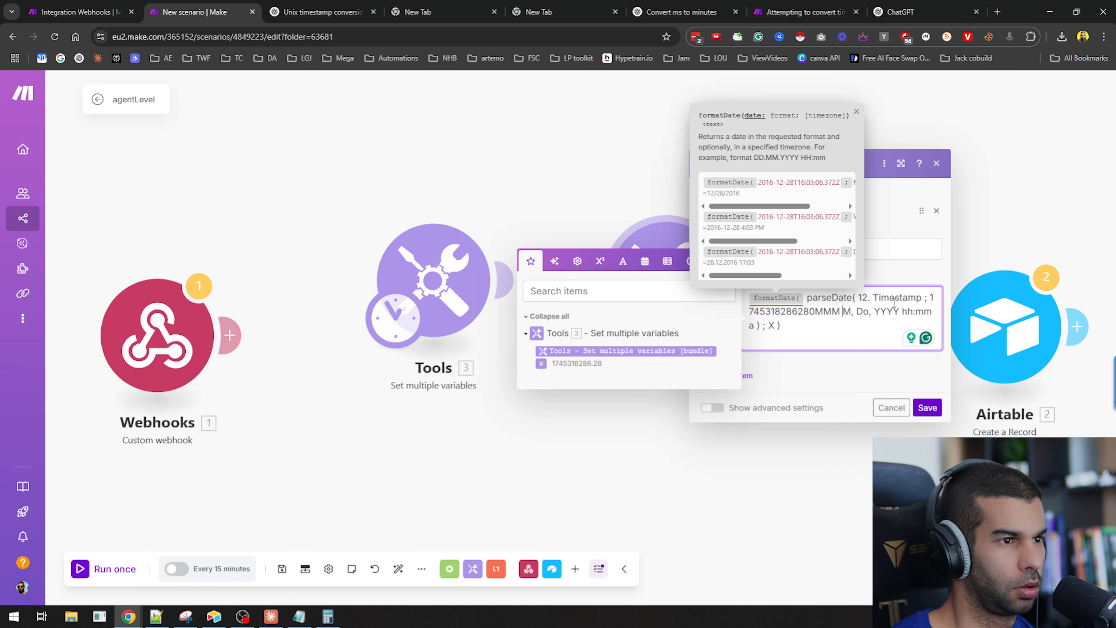
left_click(856, 298, "shift")
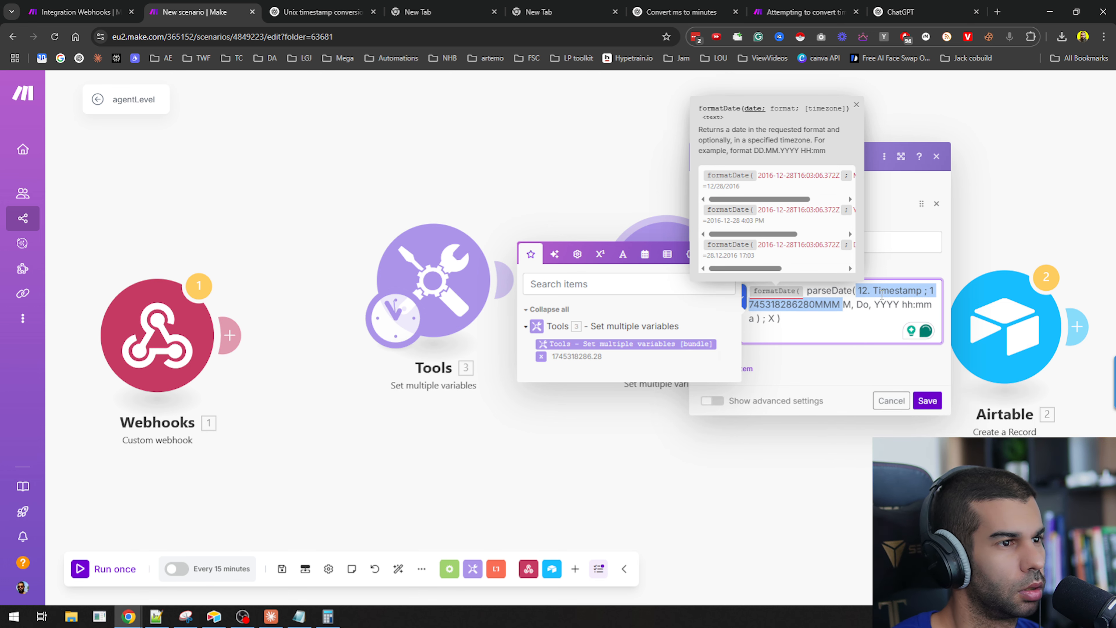
key("BackSpace")
key("ctrl+v")
type("1")
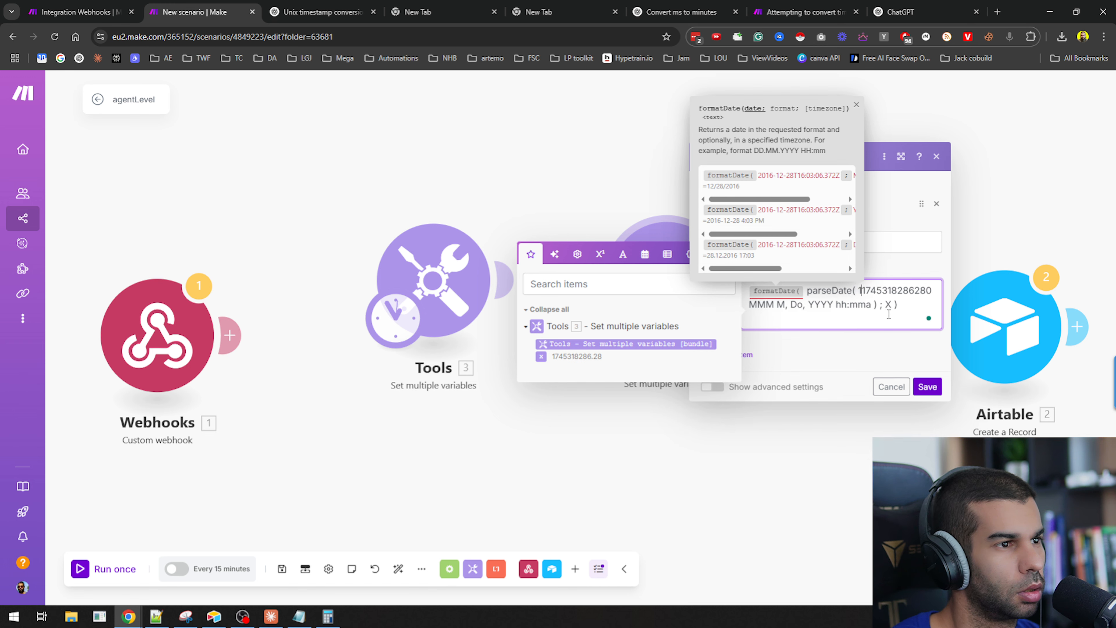
left_click(931, 292)
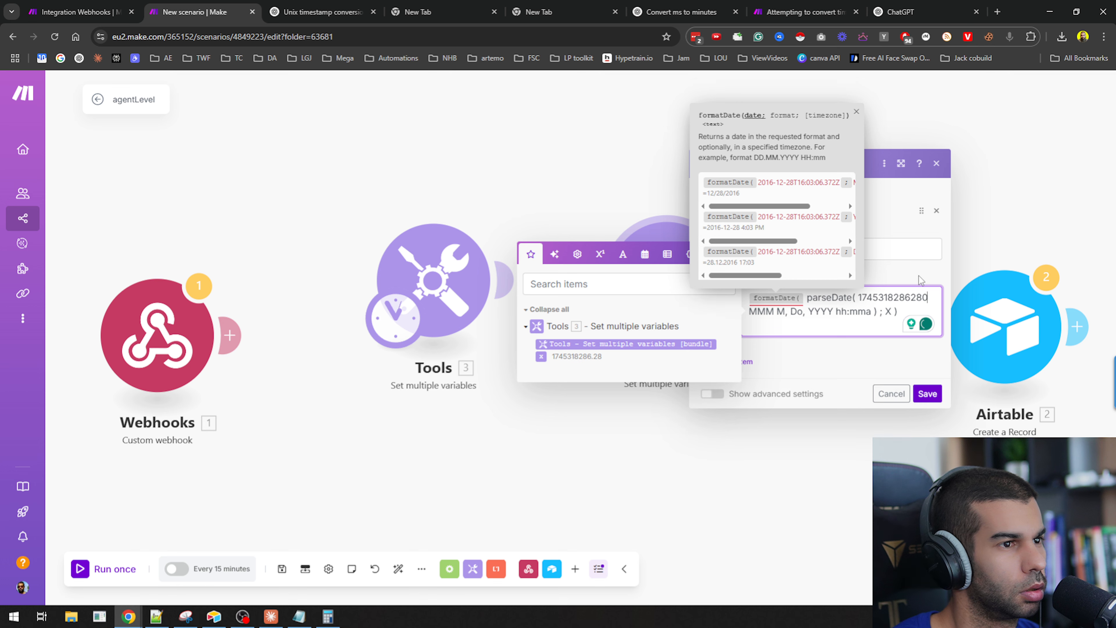
key("ctrl+t")
key("ctrl+v")
key("ctrl+w")
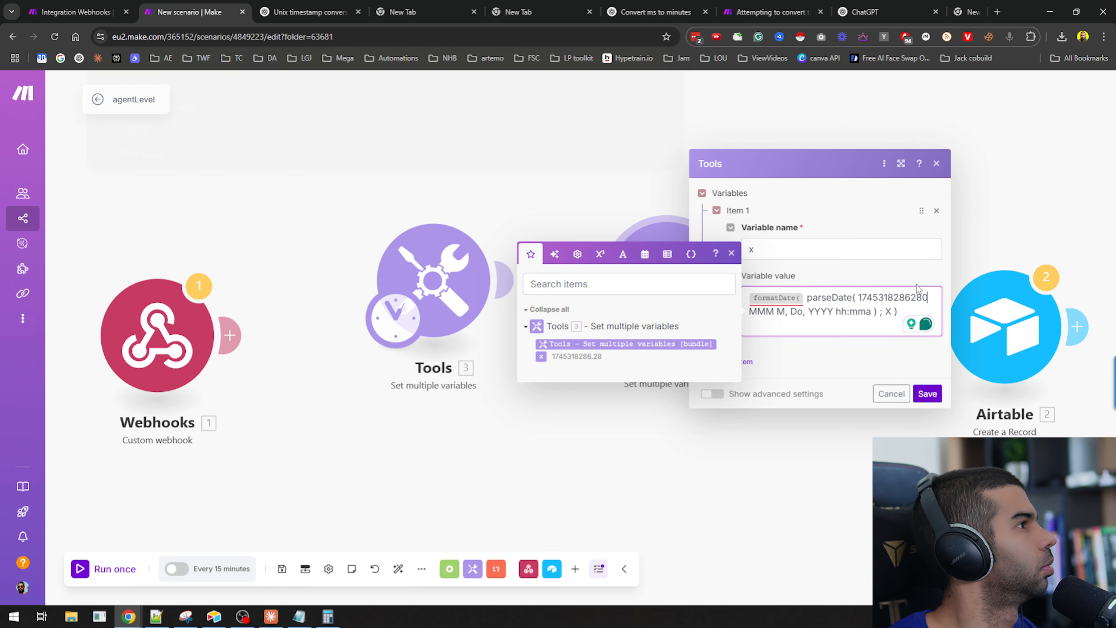
Set the parseDate format argument to MM-DD-YYYY and delete the leftover old format text after it.
type("; ")
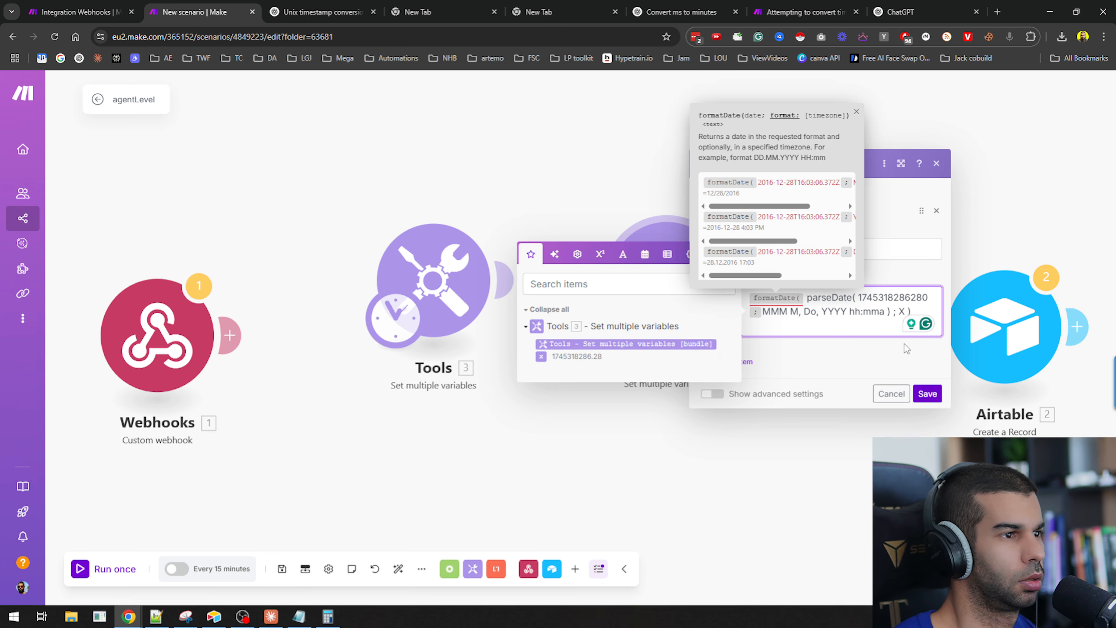
type("MM-DD")
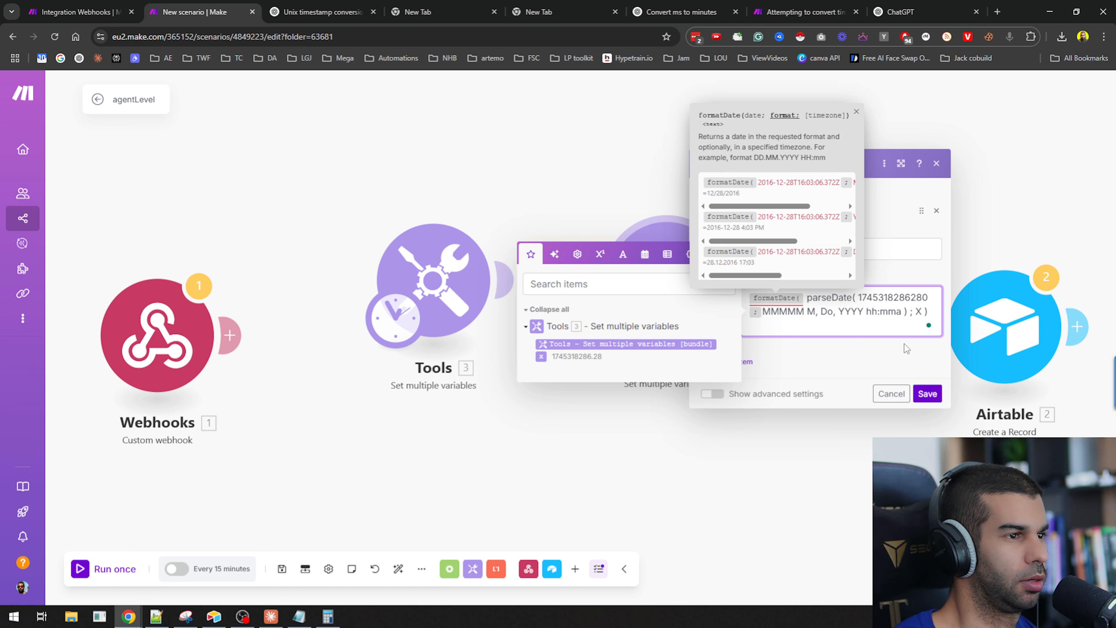
type("-YYY")
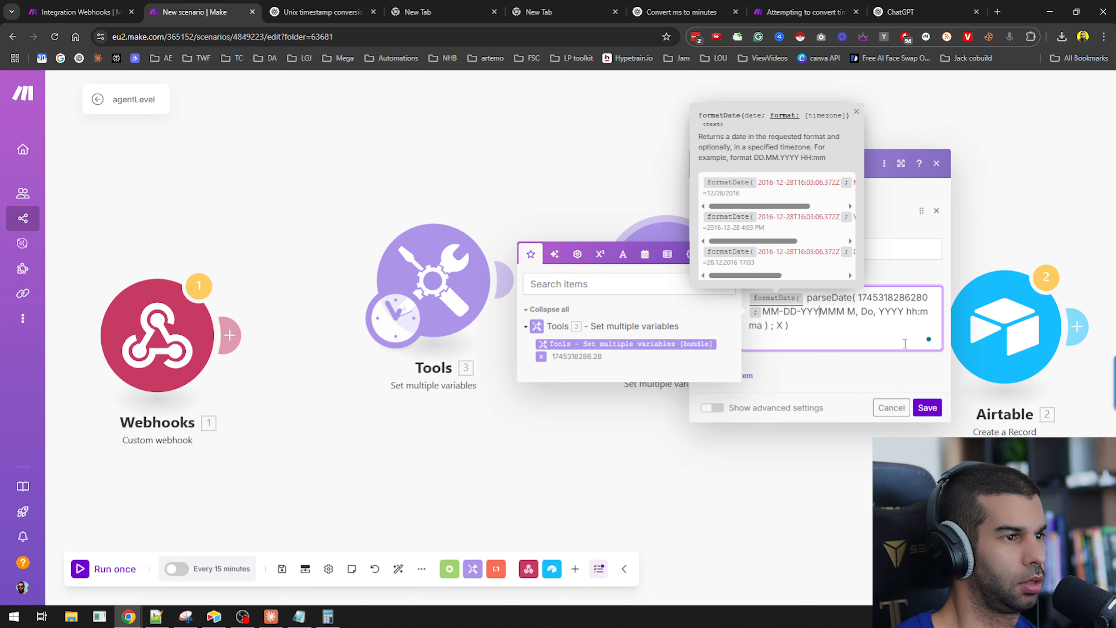
type("Y")
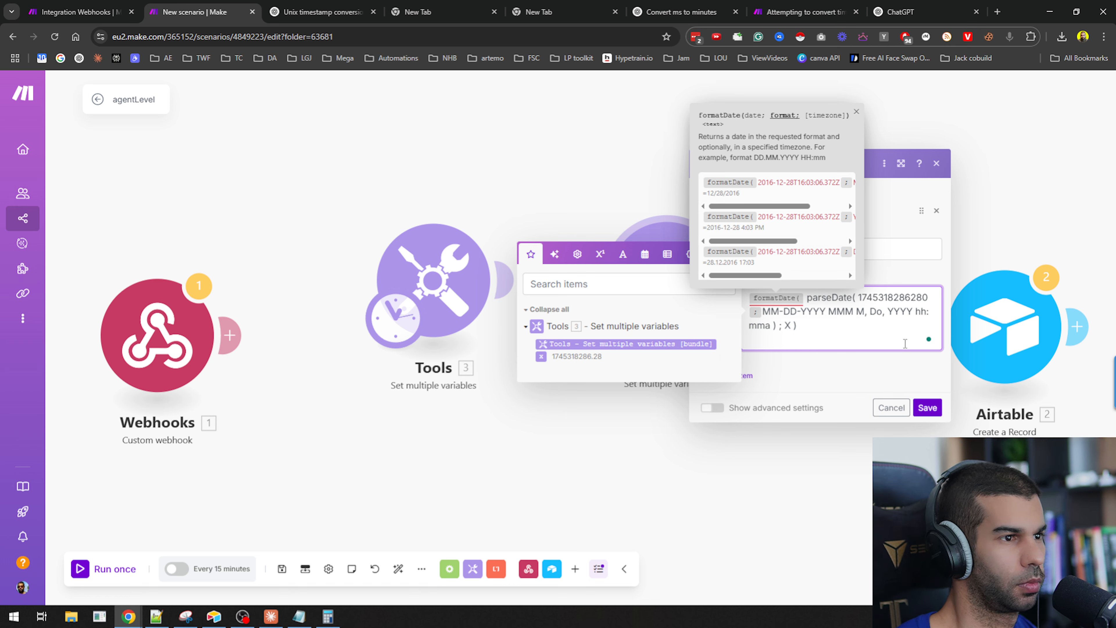
key("ctrl+shift+Right")
key("ctrl+shift+Right")
key("BackSpace")
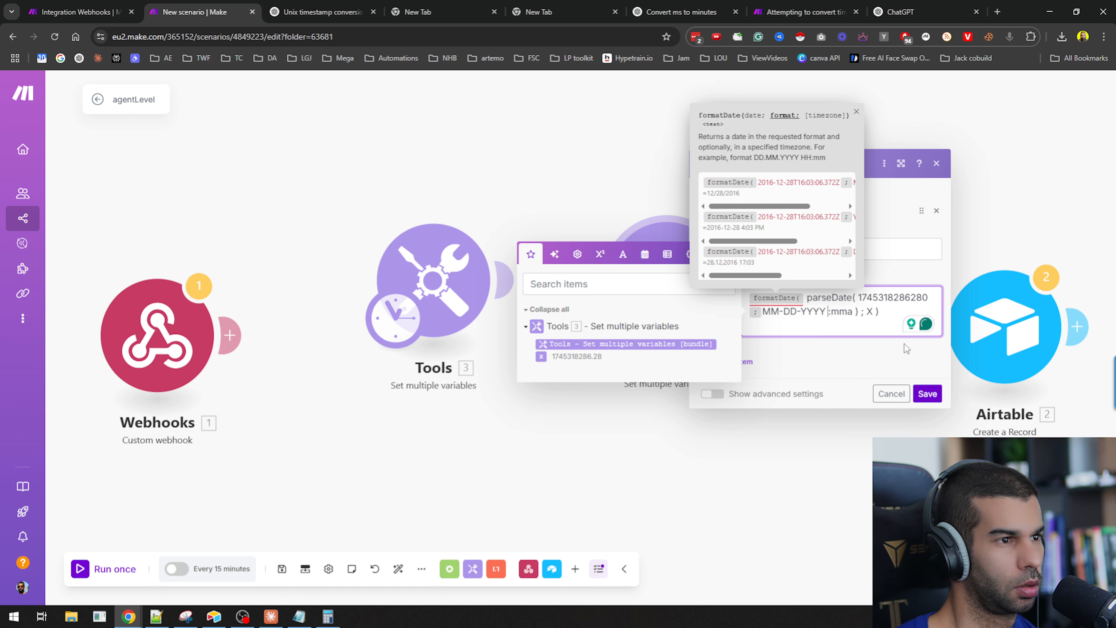
key("Delete")
key("Delete")
key("Delete")
key("Delete")
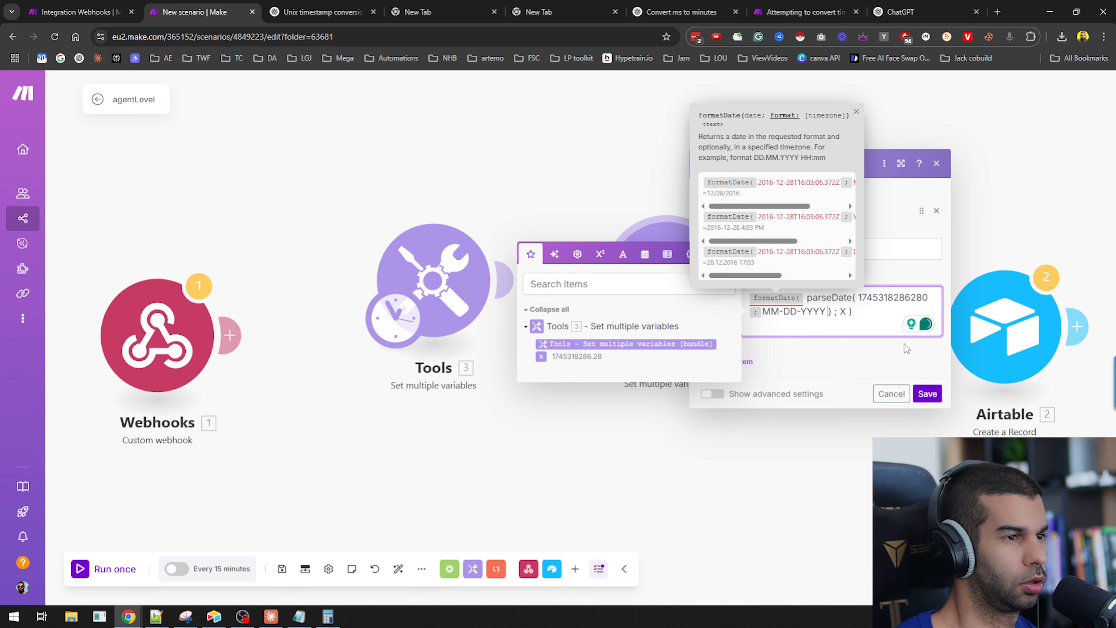
type(");")
key("BackSpace")
key("BackSpace")
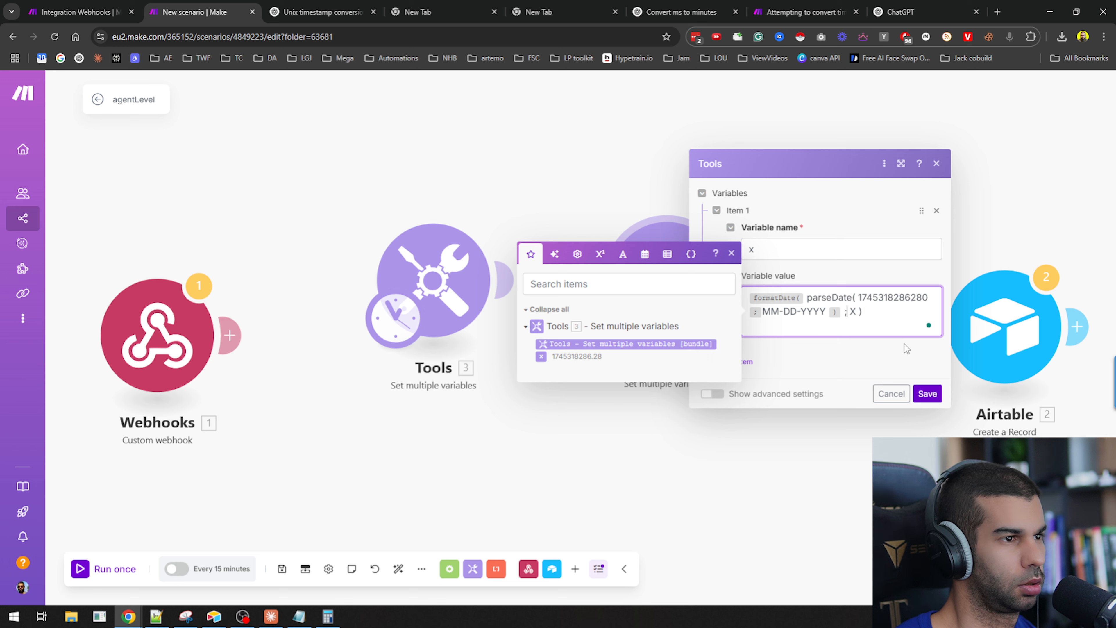
key("BackSpace")
type(";")
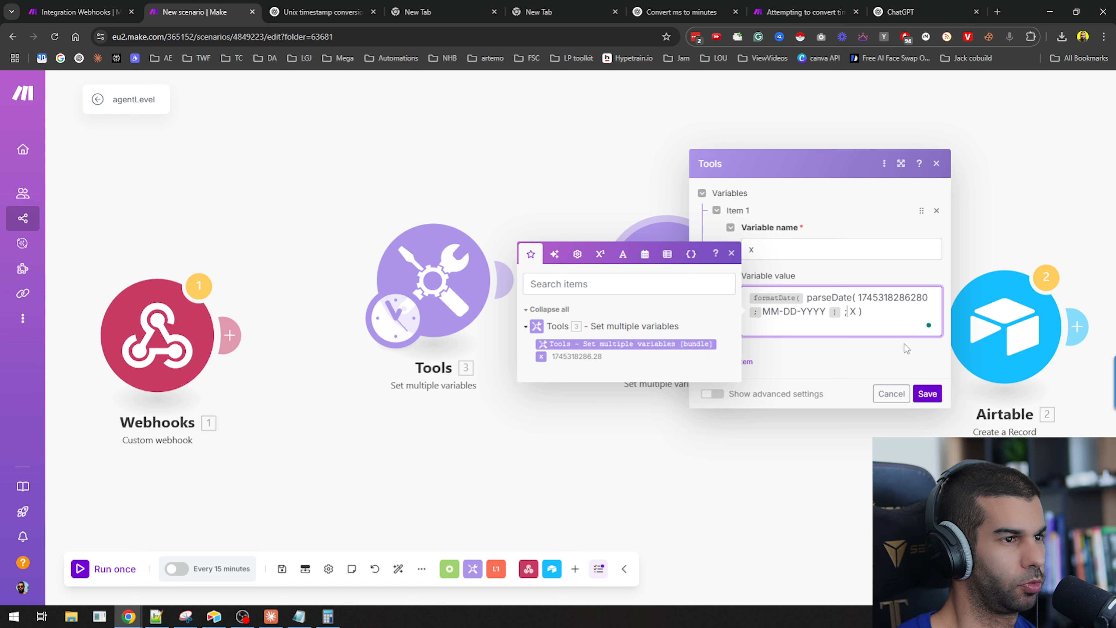
key("BackSpace")
key("shift+End")
key("BackSpace")
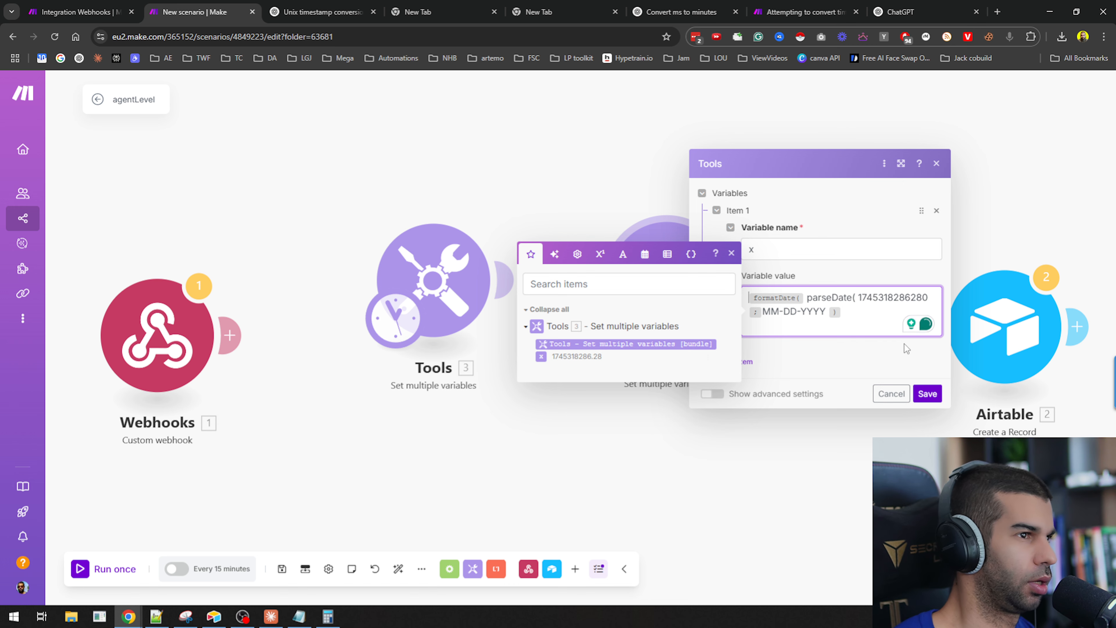
left_click(901, 12)
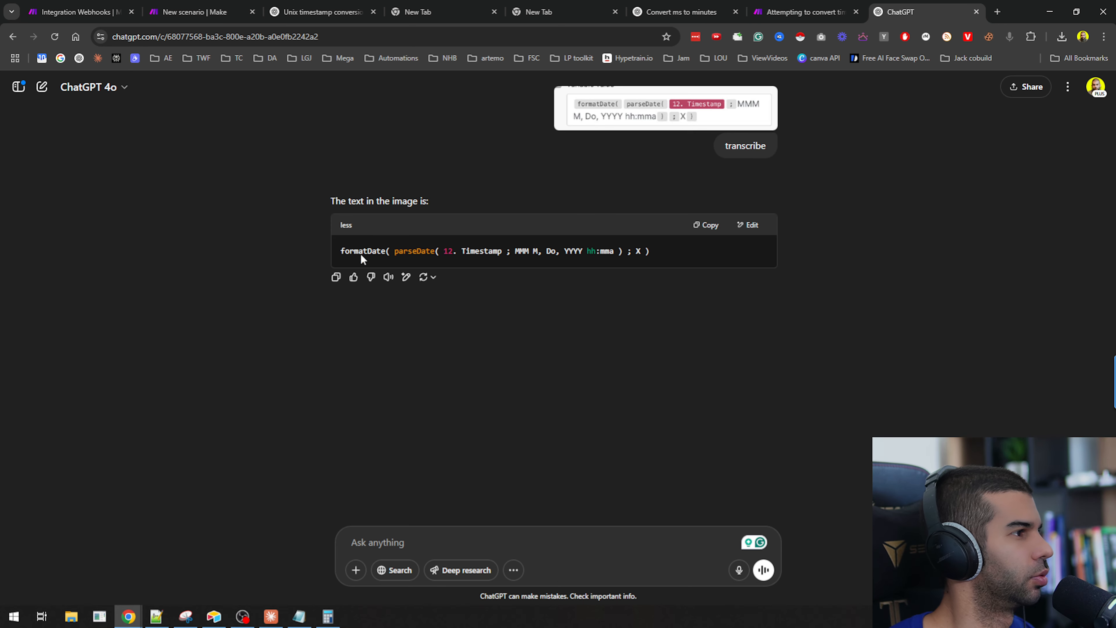
key("ctrl+2")
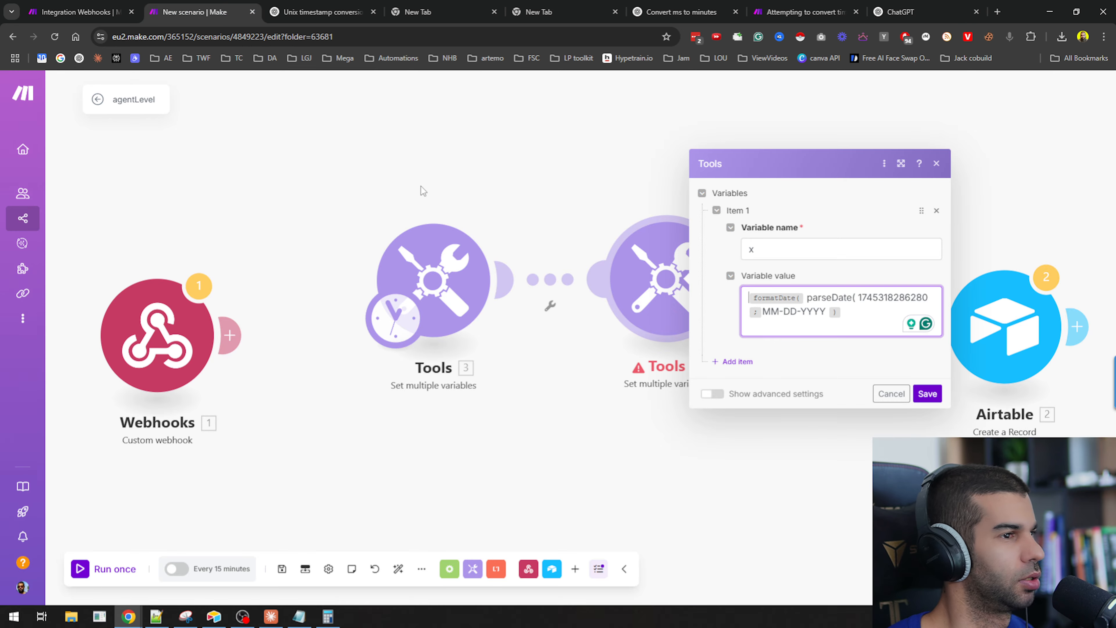
left_click(824, 301)
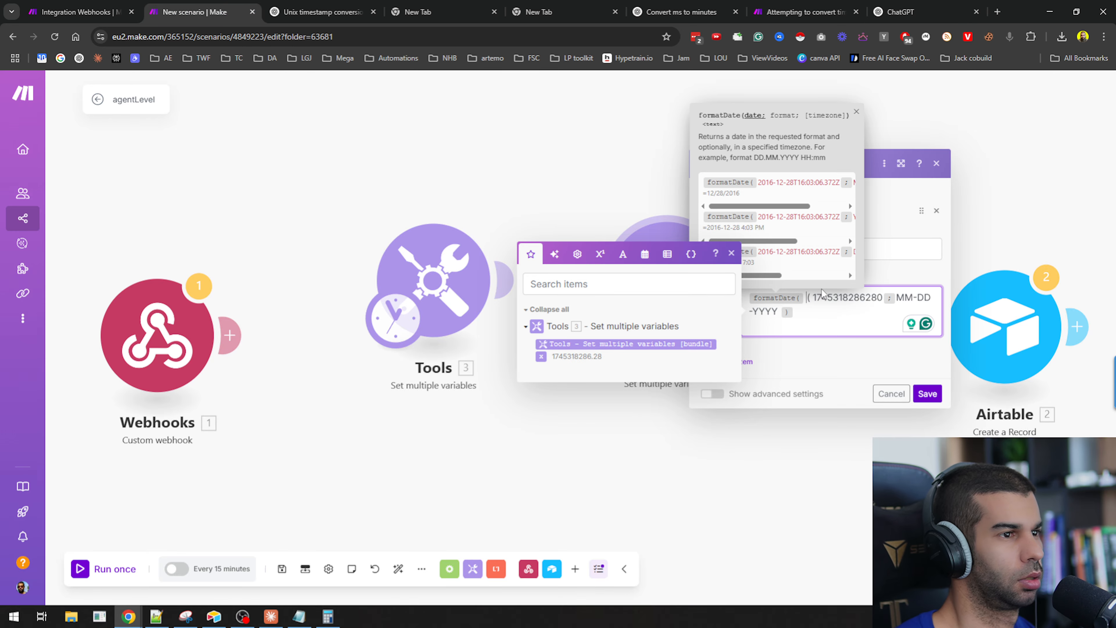
key("Delete")
key("Delete")
key("Delete")
key("Delete")
type("Date( parse")
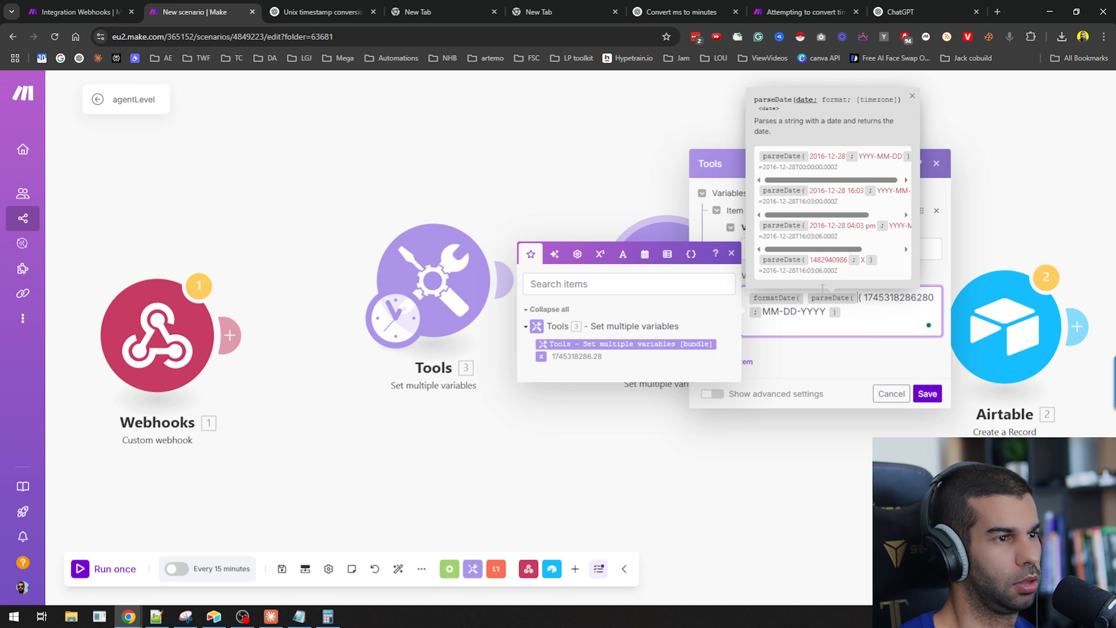
key("Delete")
type(";X)")
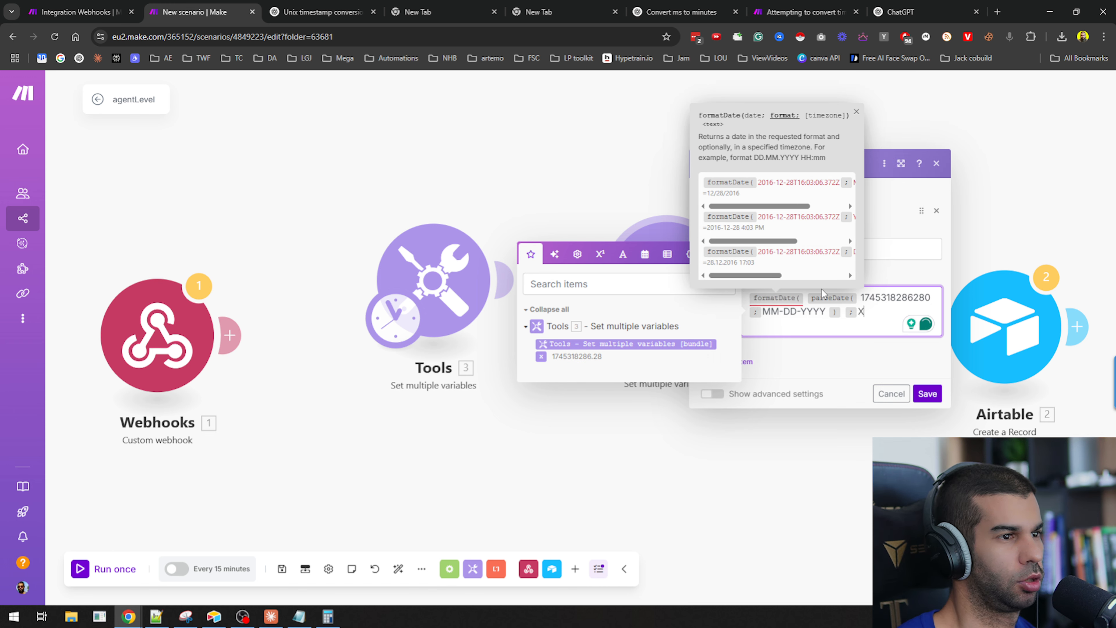
left_click(927, 394)
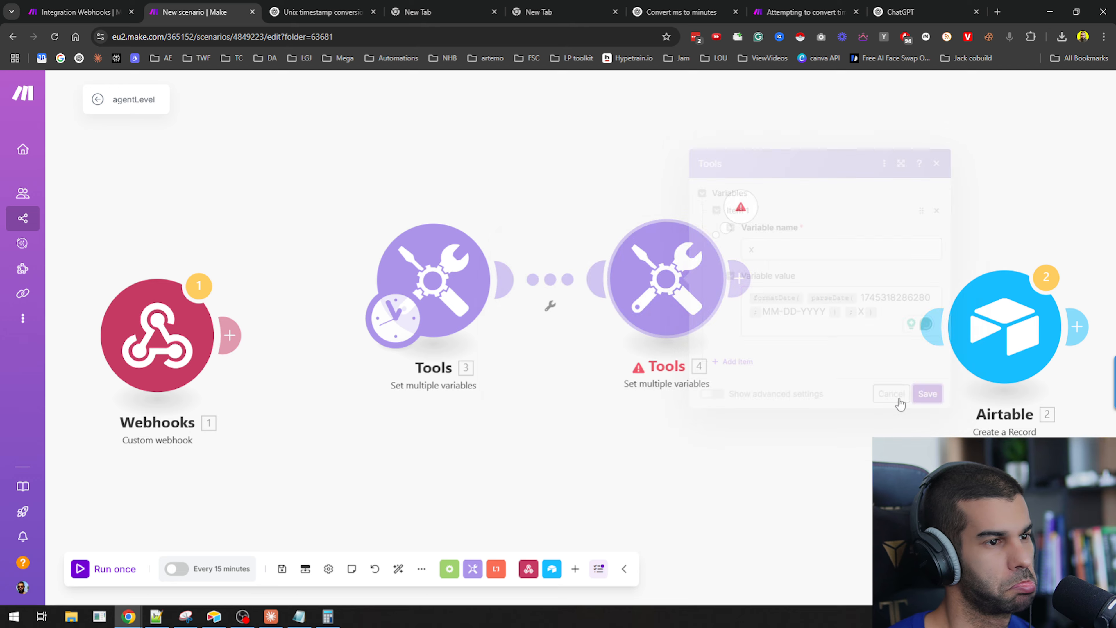
left_click(737, 204)
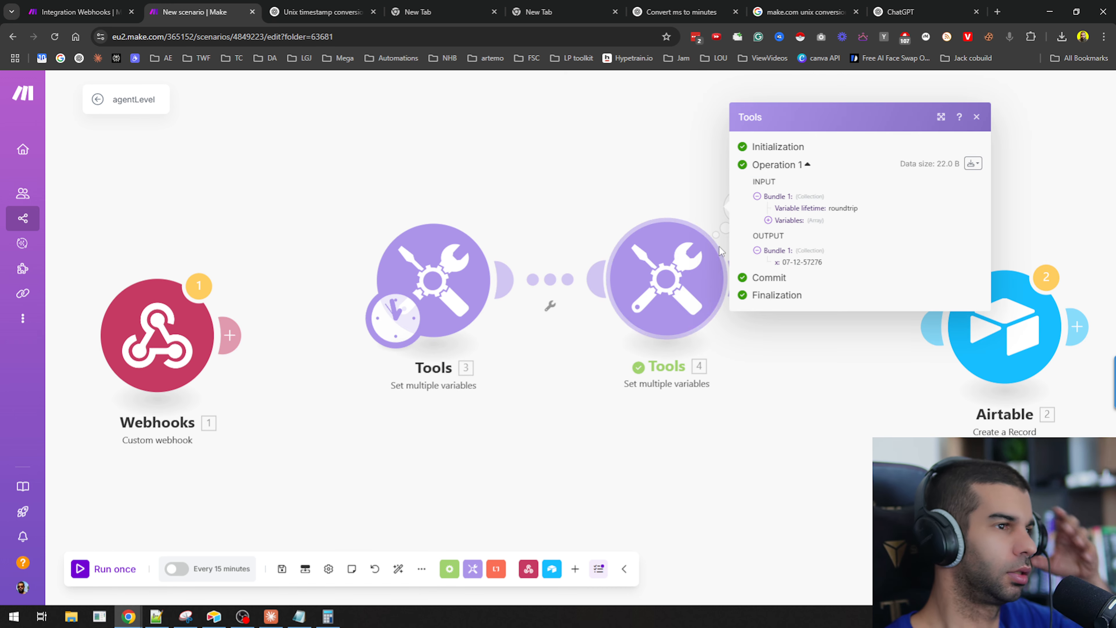
left_click(666, 279)
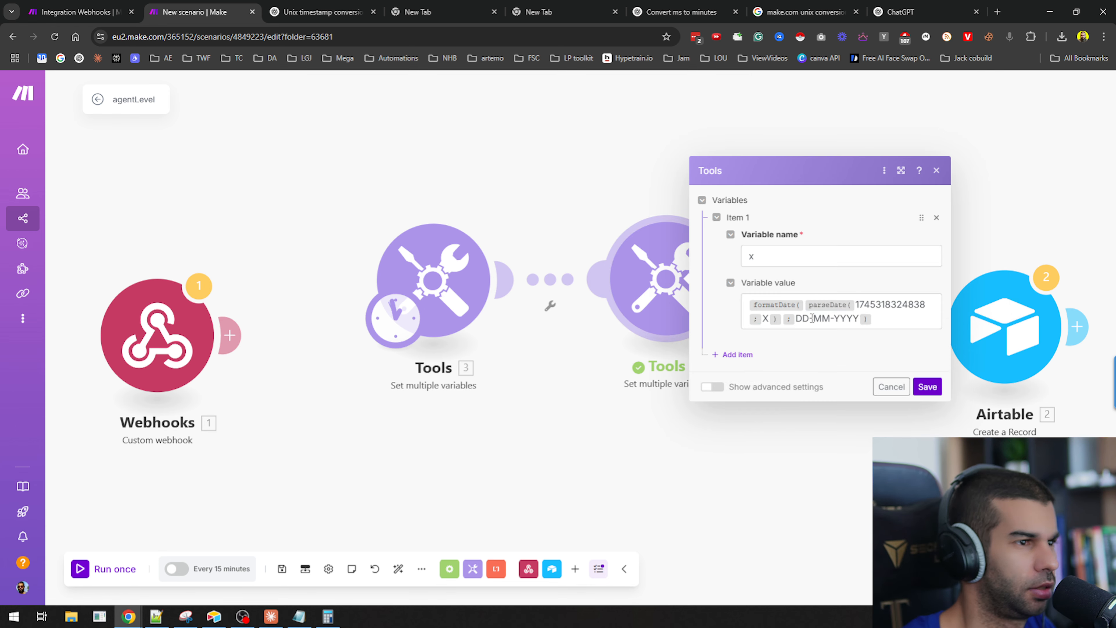
left_click(885, 327)
key("Return")
type("parse")
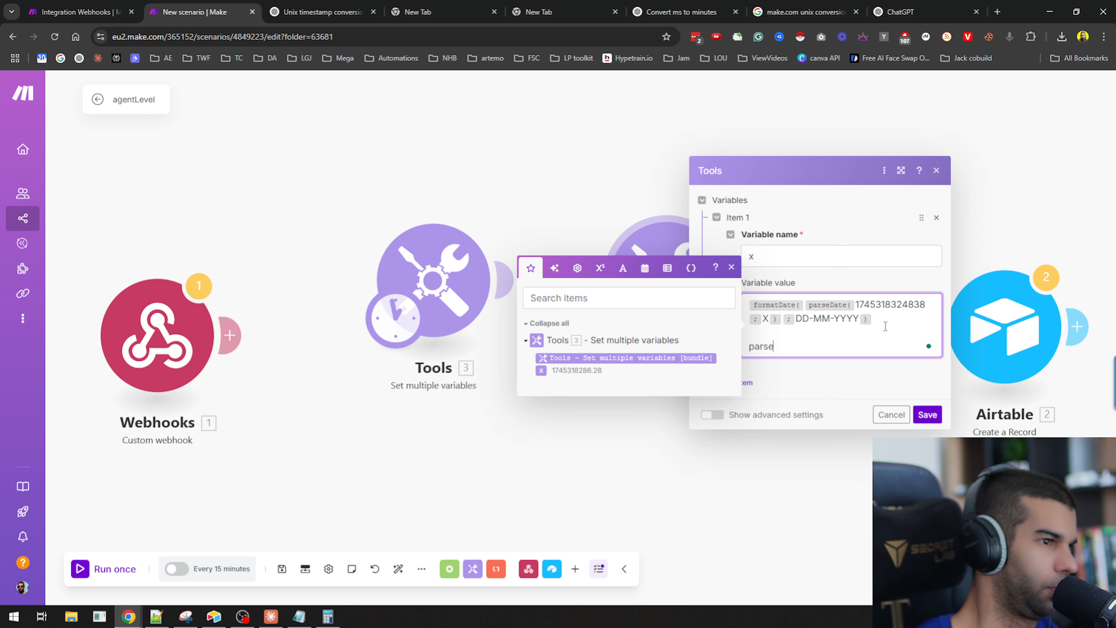
type("Date(")
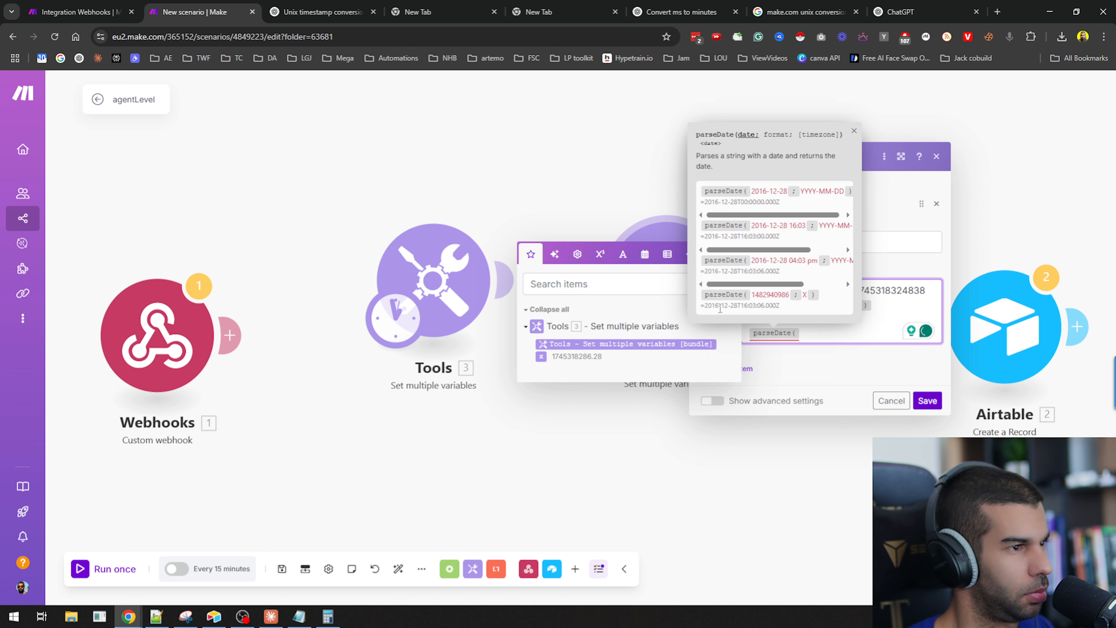
left_click(890, 401)
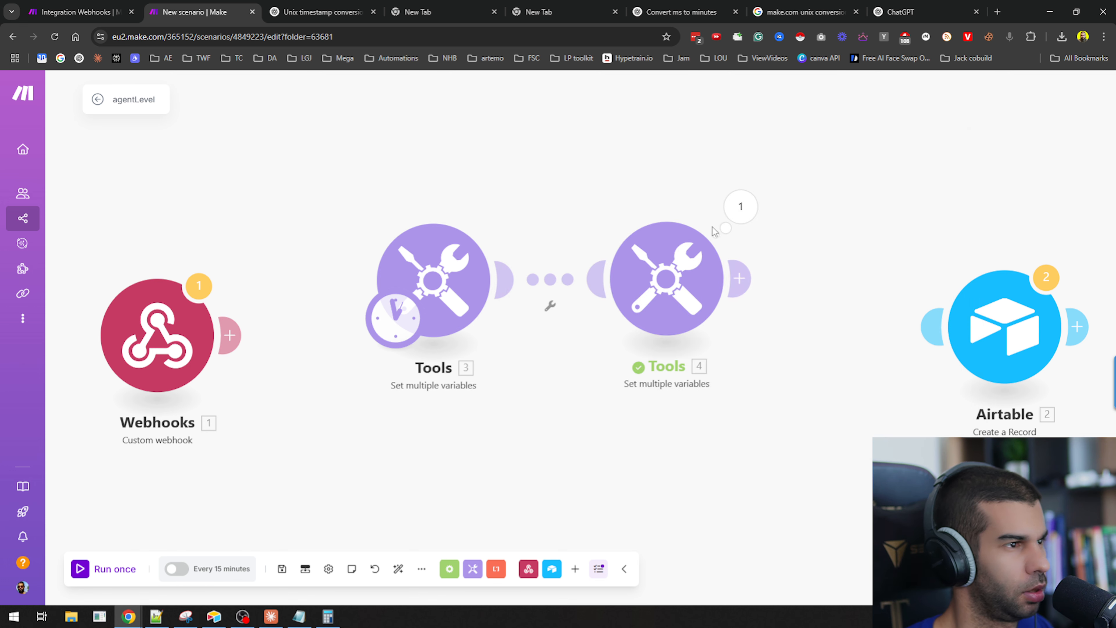
Inspect the second Tools module's output value and the formula behind it.
left_click(738, 206)
left_click_drag(783, 263, 820, 261)
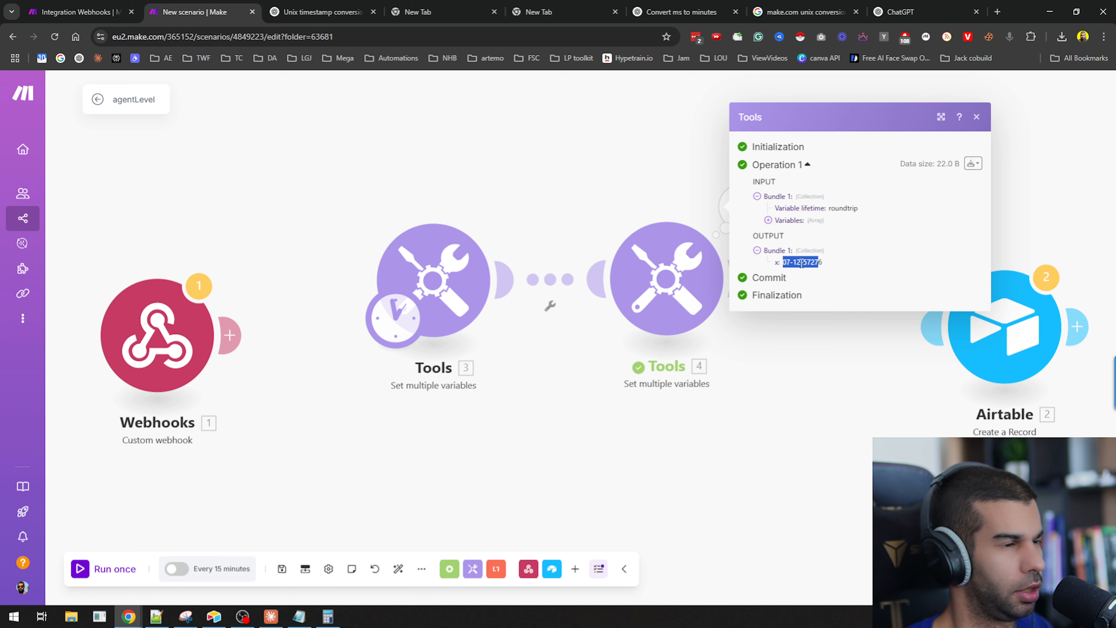
left_click(760, 267)
left_click(703, 284)
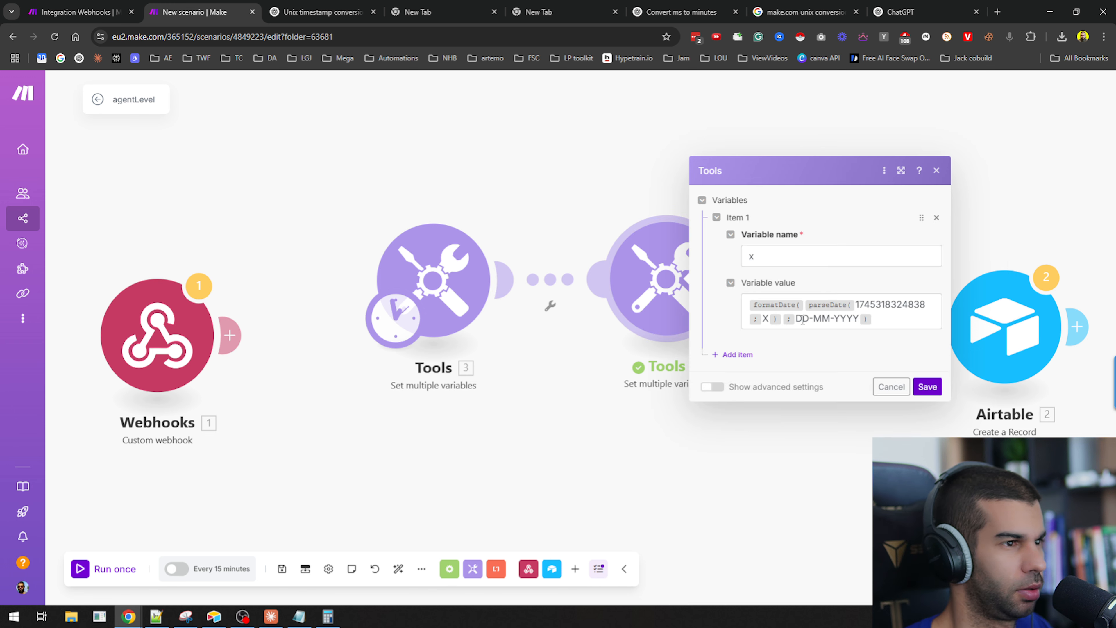
left_click(649, 204)
left_click(730, 211)
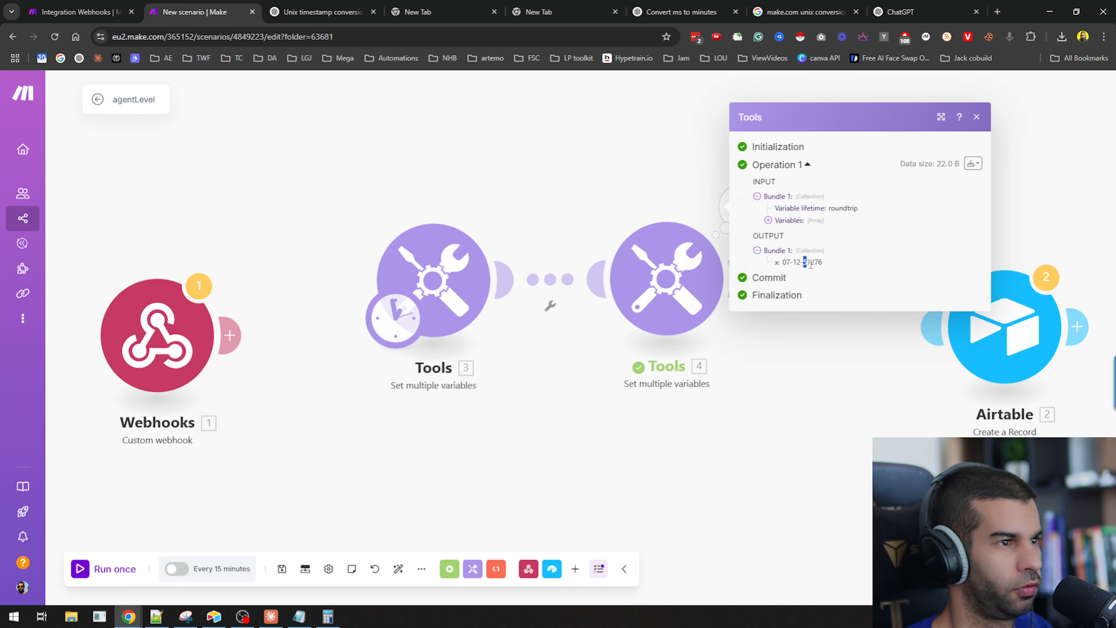
left_click(623, 437)
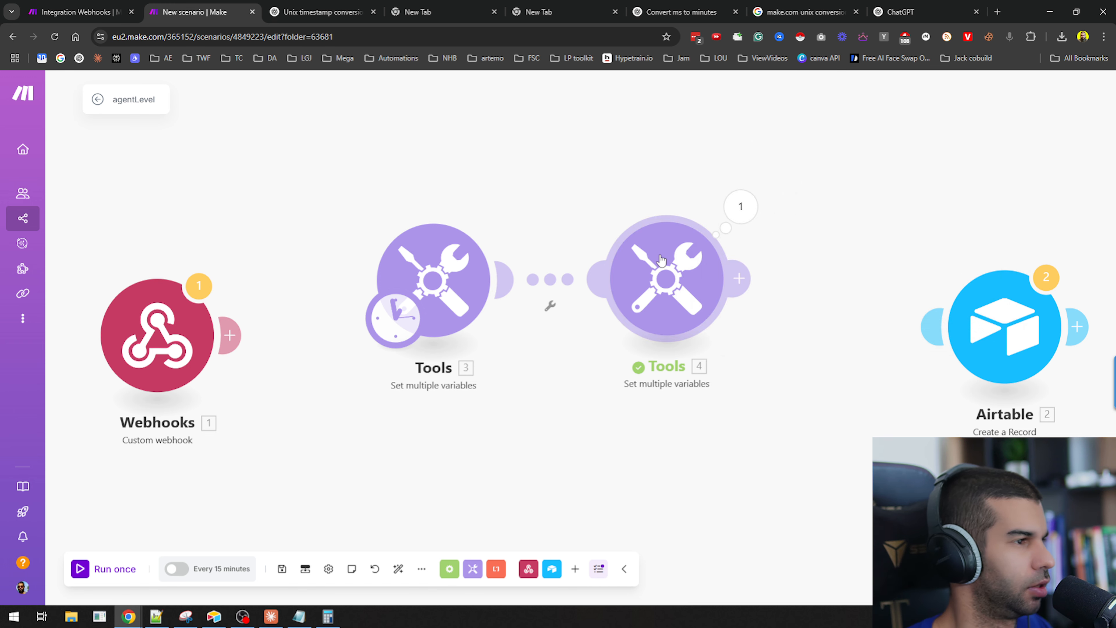
Select both test Tools modules and delete them from the scenario.
scroll(473, 474, "down", 2)
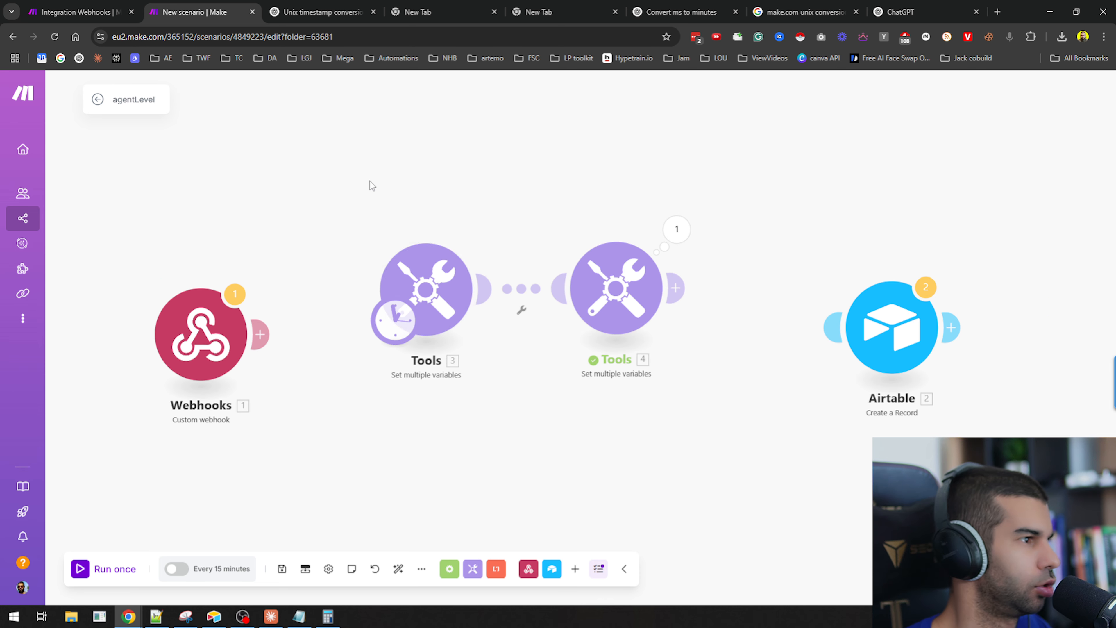
left_click_drag(369, 181, 695, 374)
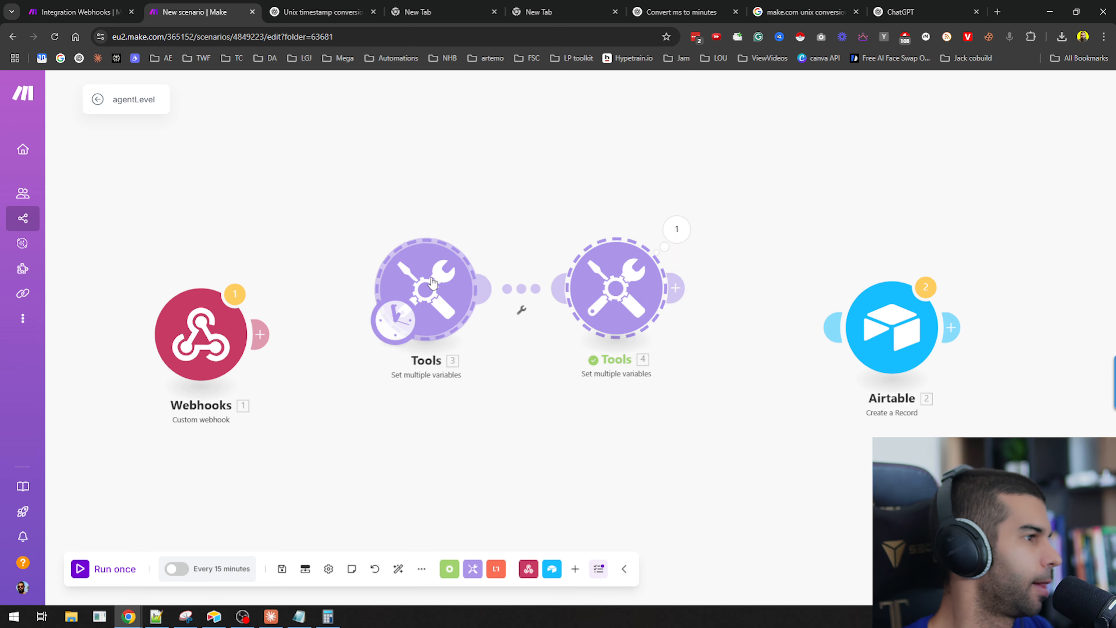
key("Delete")
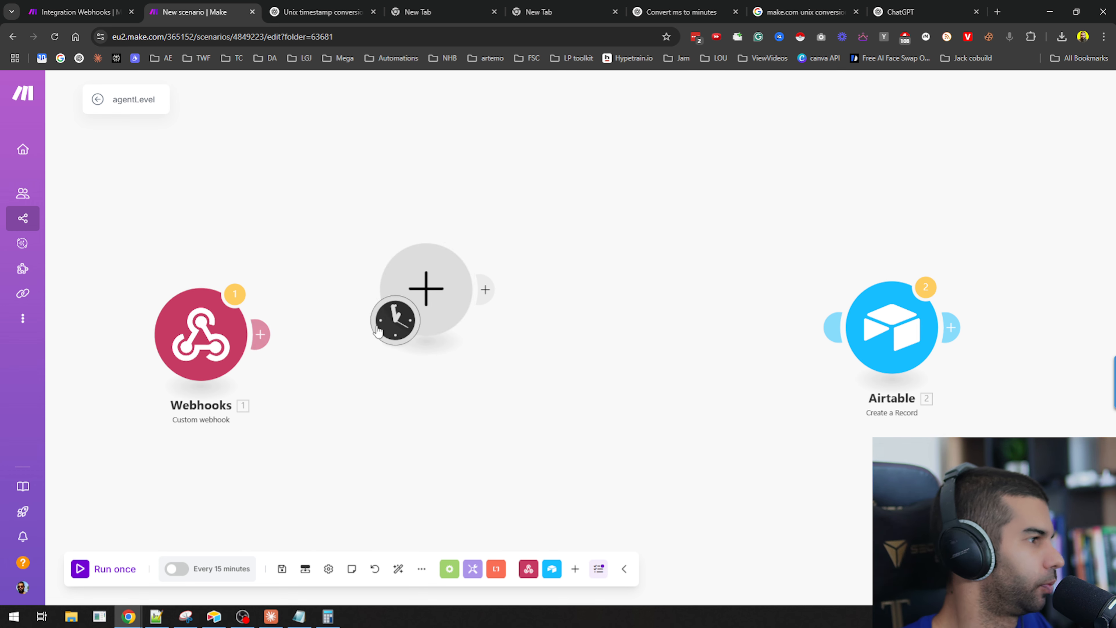
Open the Airtable module, replace the Start Time value with the pasted formula, and save the module.
left_click_drag(324, 347, 429, 362)
left_click(428, 361)
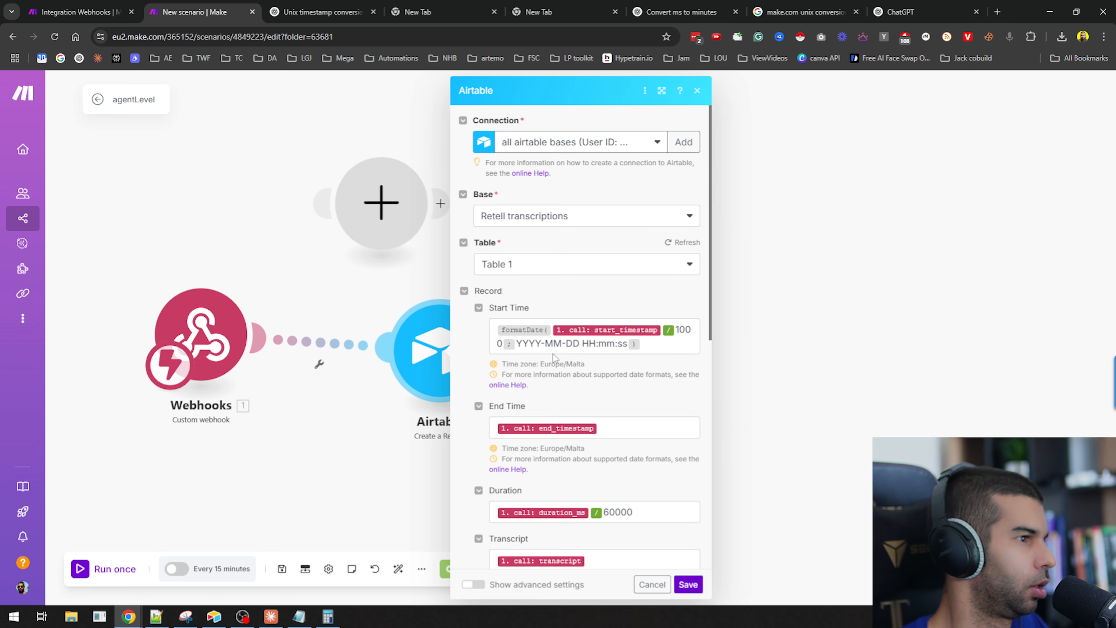
scroll(553, 354, "down", 3)
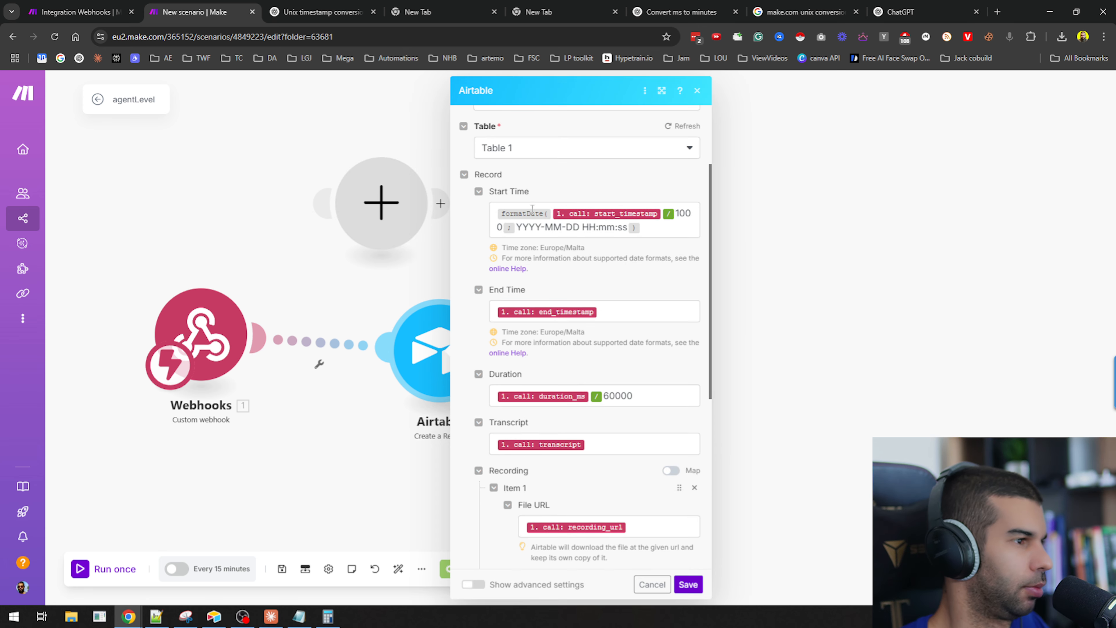
left_click(664, 218)
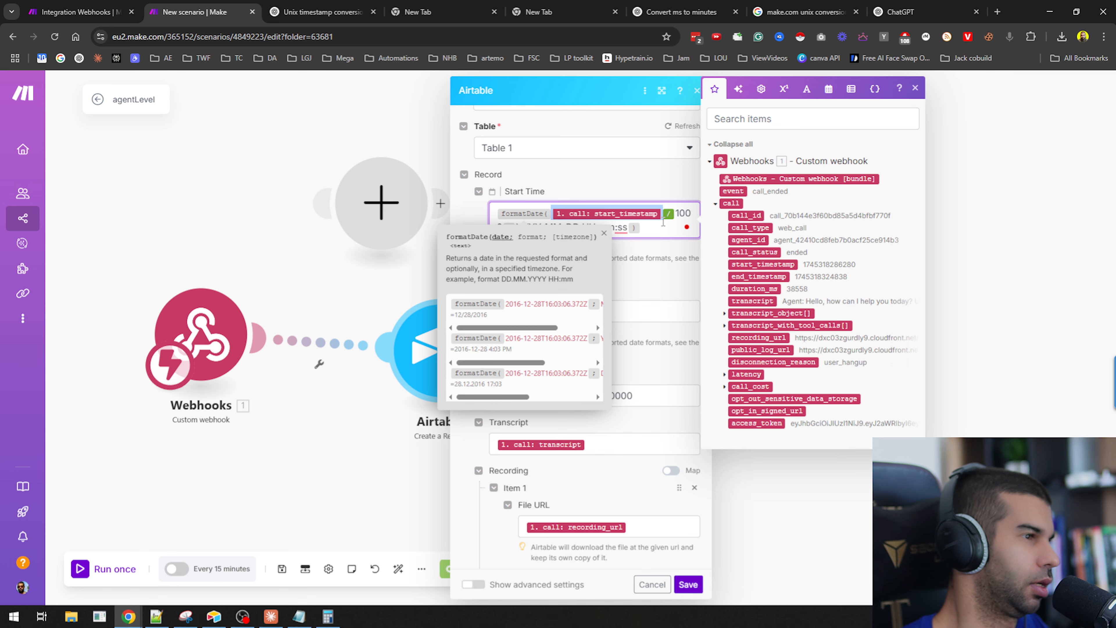
key("ctrl+a")
type("1. call: start_timestamp")
scroll(664, 221, "down", 7)
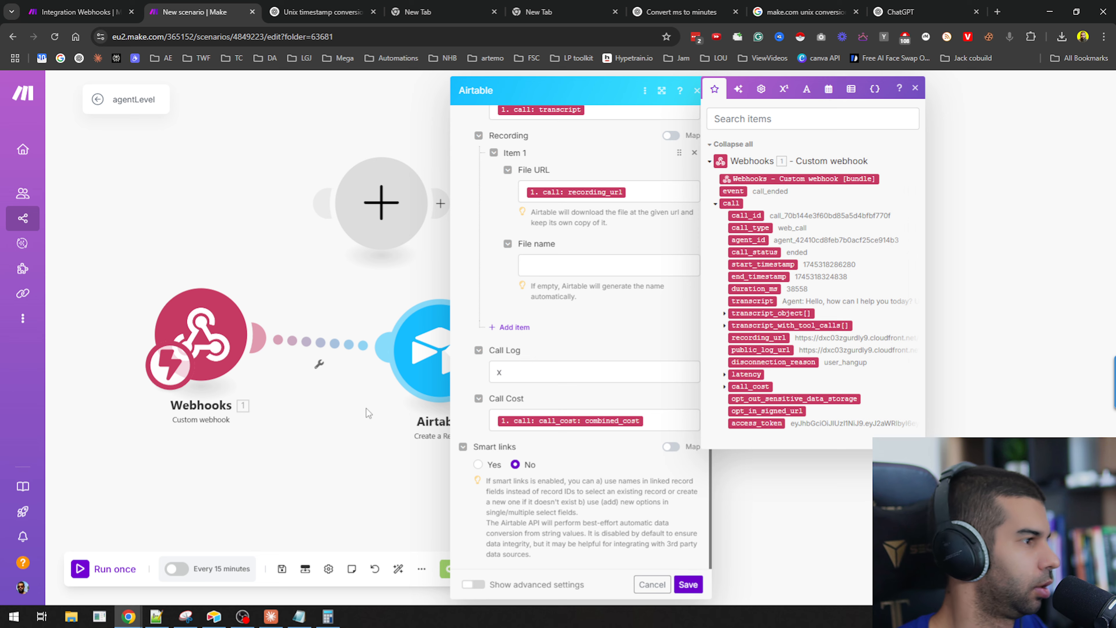
right_click(379, 237)
left_click(386, 225)
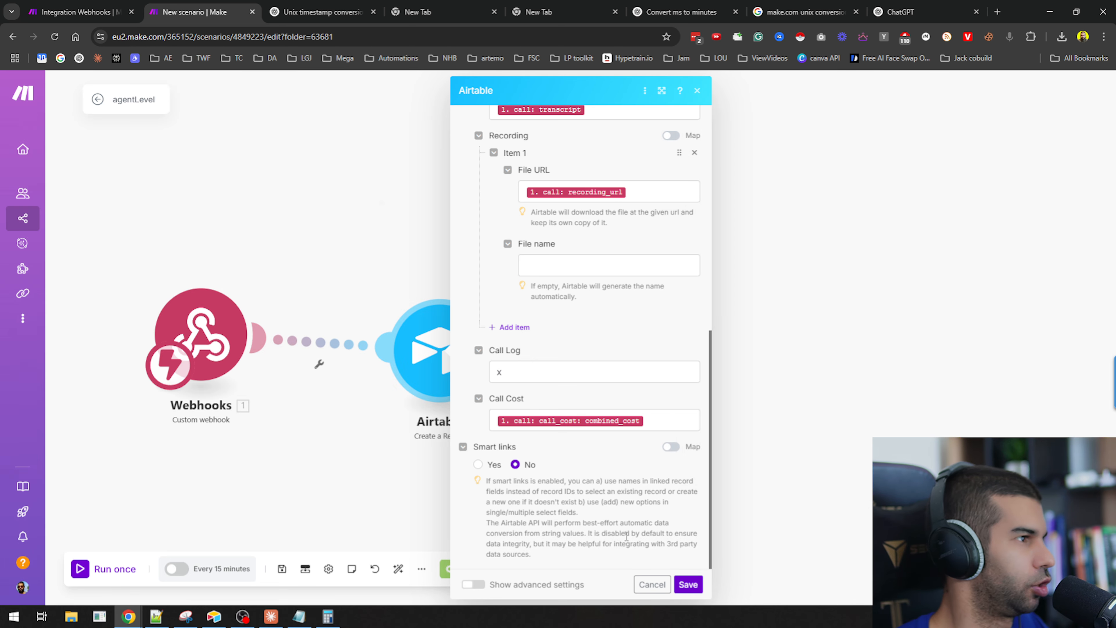
left_click(688, 584)
Insert an HTTP Get a file module between the Webhooks trigger and the Airtable module.
left_click_drag(445, 365, 853, 256)
right_click(436, 298)
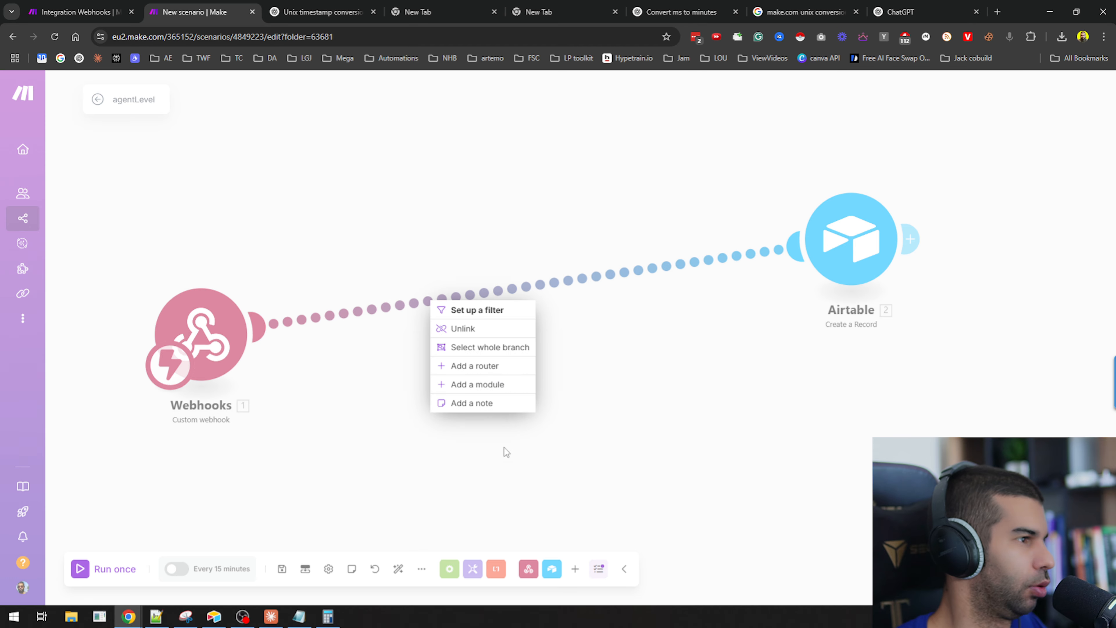
left_click(505, 385)
type("get")
key("BackSpace")
key("BackSpace")
key("BackSpace")
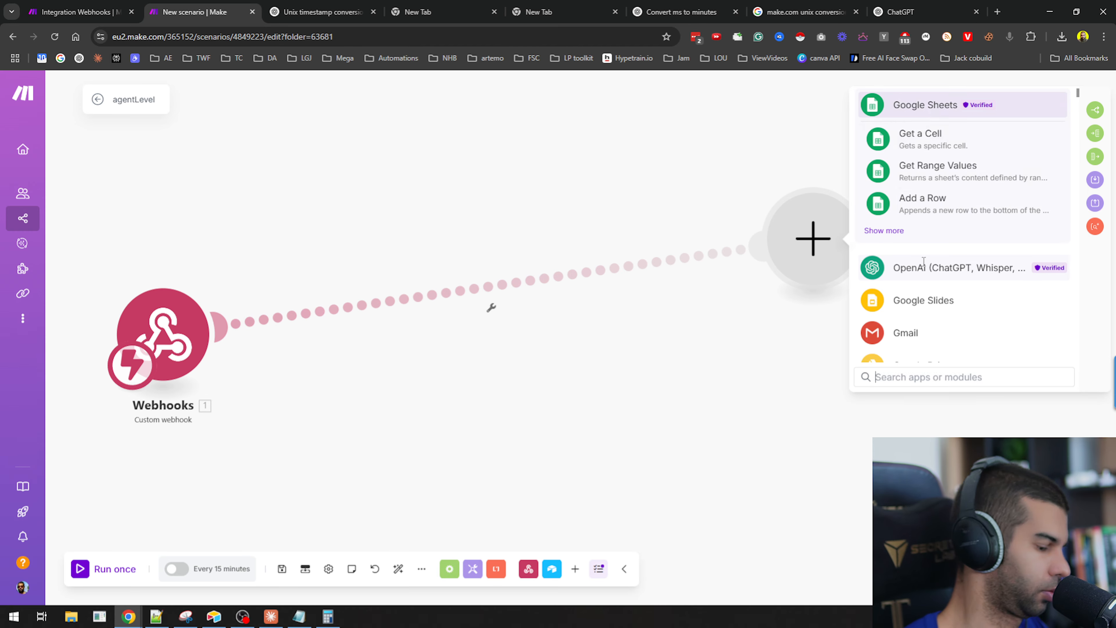
type("get")
scroll(925, 273, "down", 2)
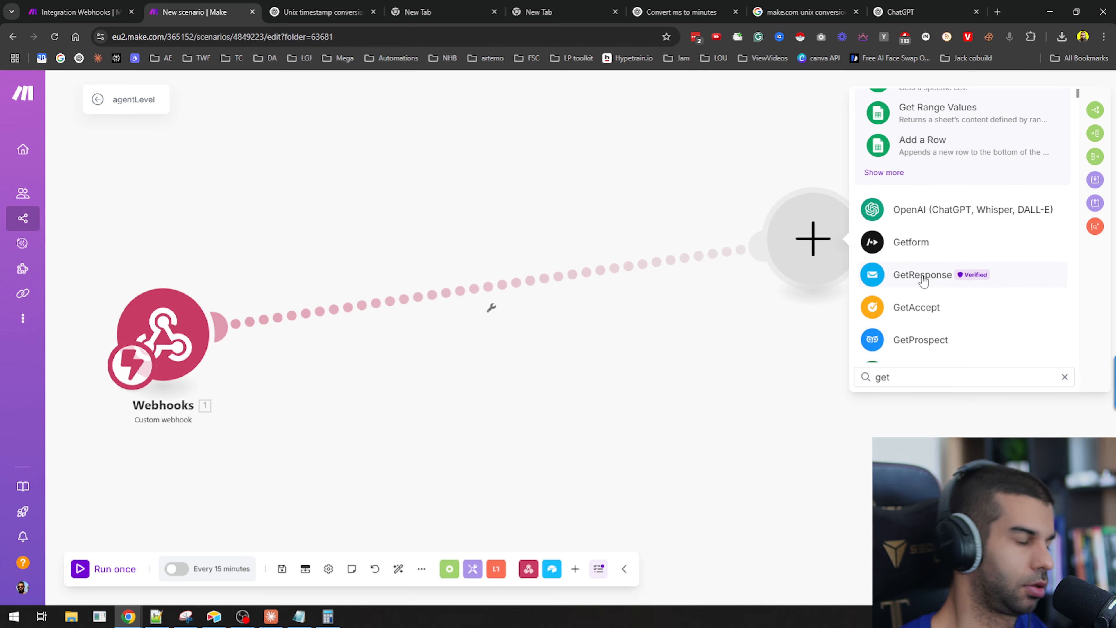
scroll(924, 281, "up", 2)
key("ctrl+a")
type("http")
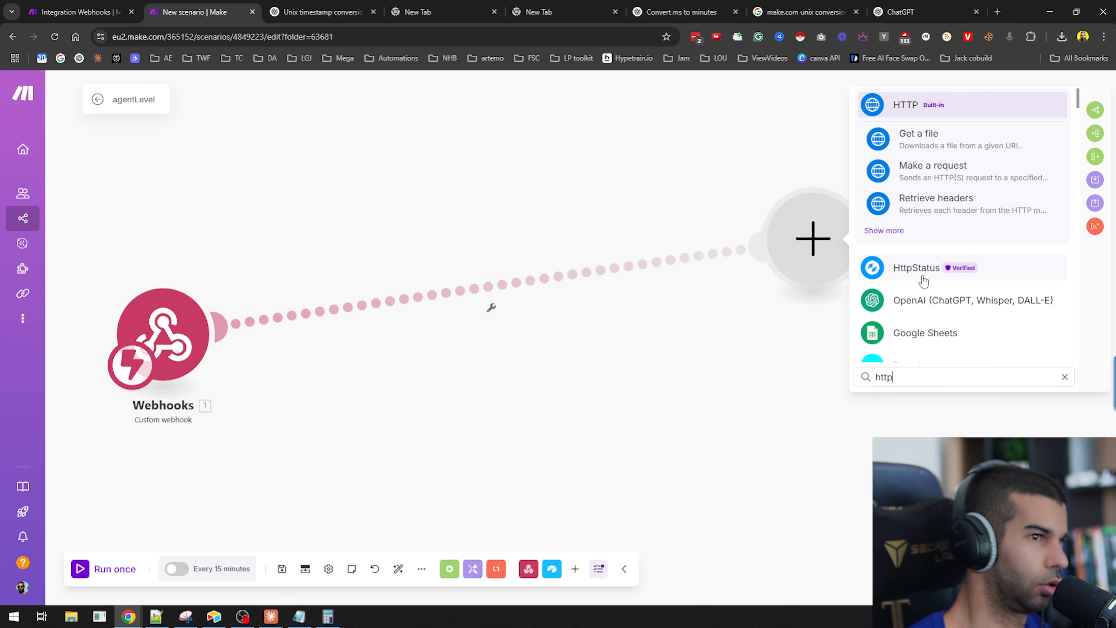
left_click(932, 137)
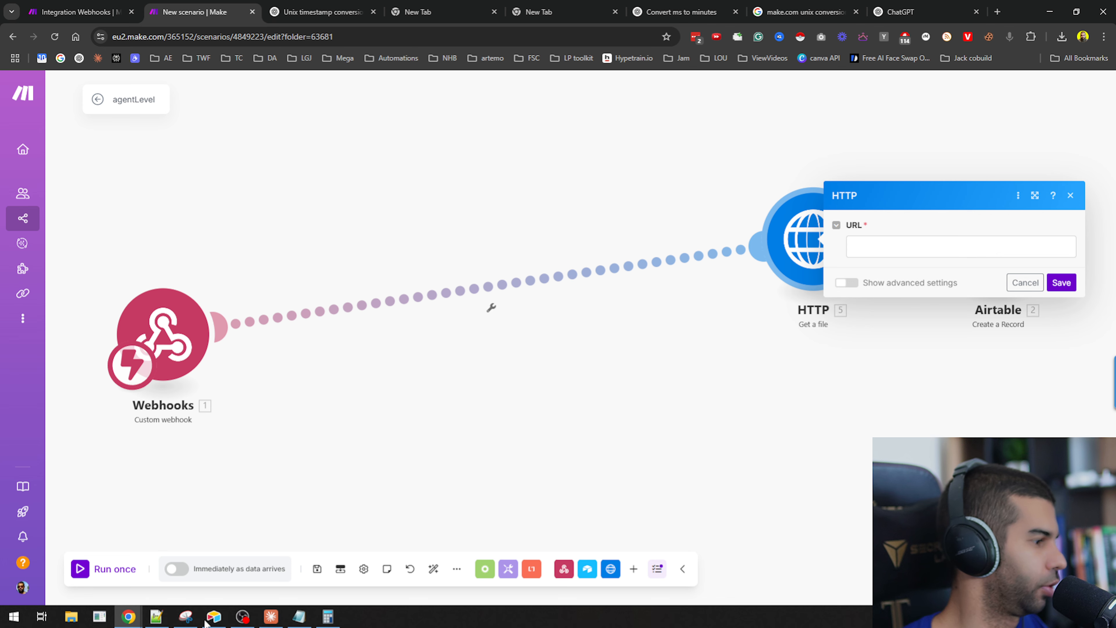
Paste the call's public.log URL into the HTTP module's URL field and save the module.
left_click(156, 616)
left_click_drag(697, 169, 159, 145)
key("ctrl+c")
left_click(962, 247)
key("ctrl+v")
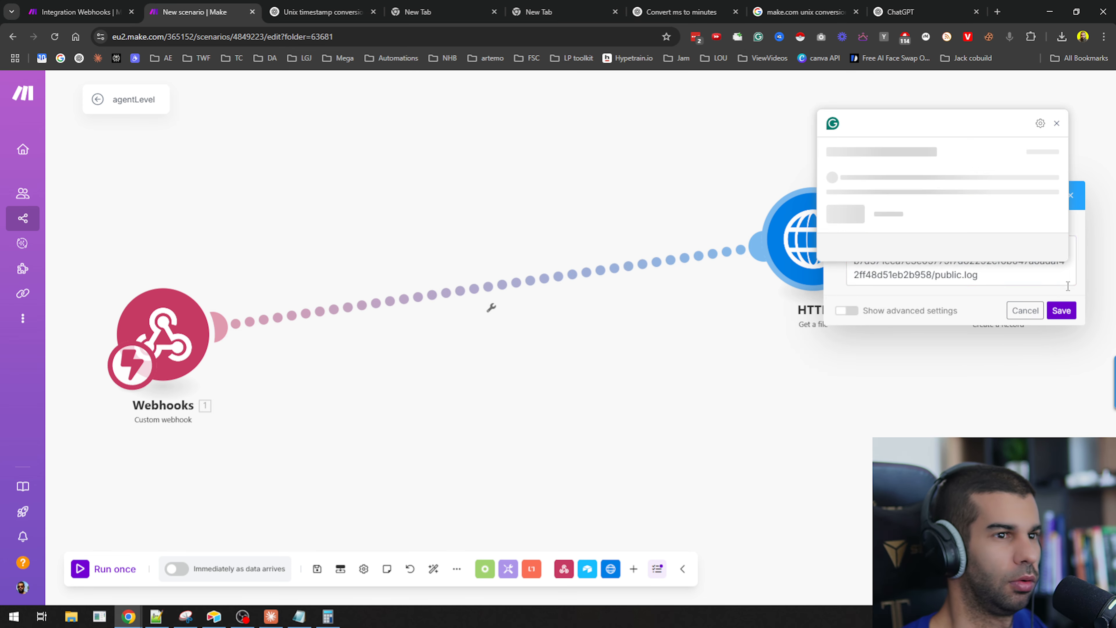
left_click(1060, 325)
Run the HTTP module on its own and expand the Data item in its output.
left_click_drag(814, 246, 546, 246)
right_click(482, 260)
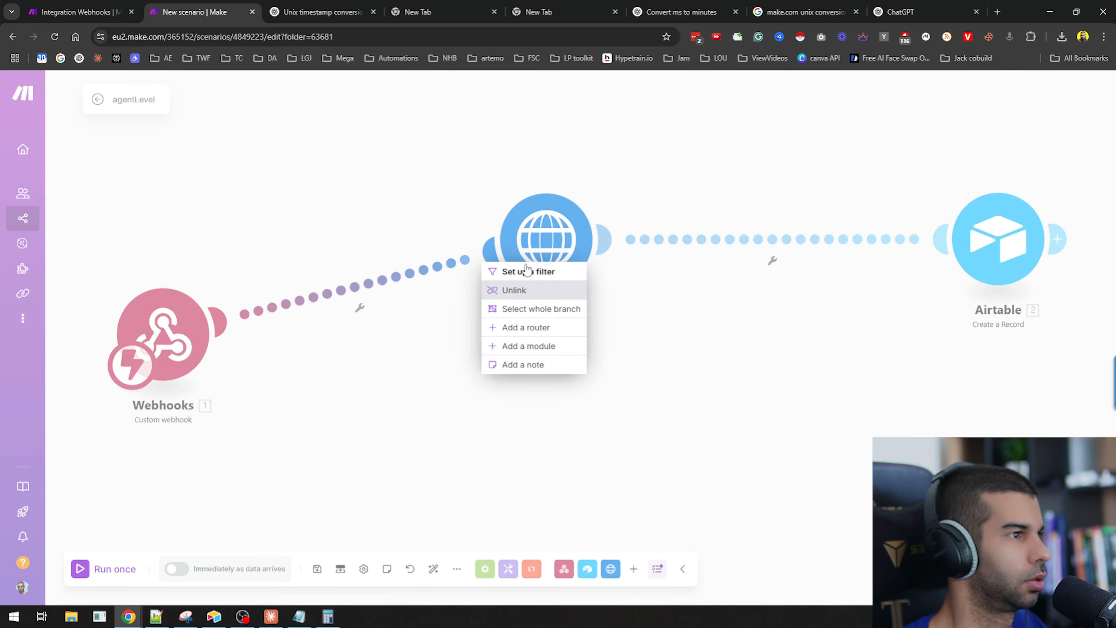
left_click(549, 229)
right_click(550, 228)
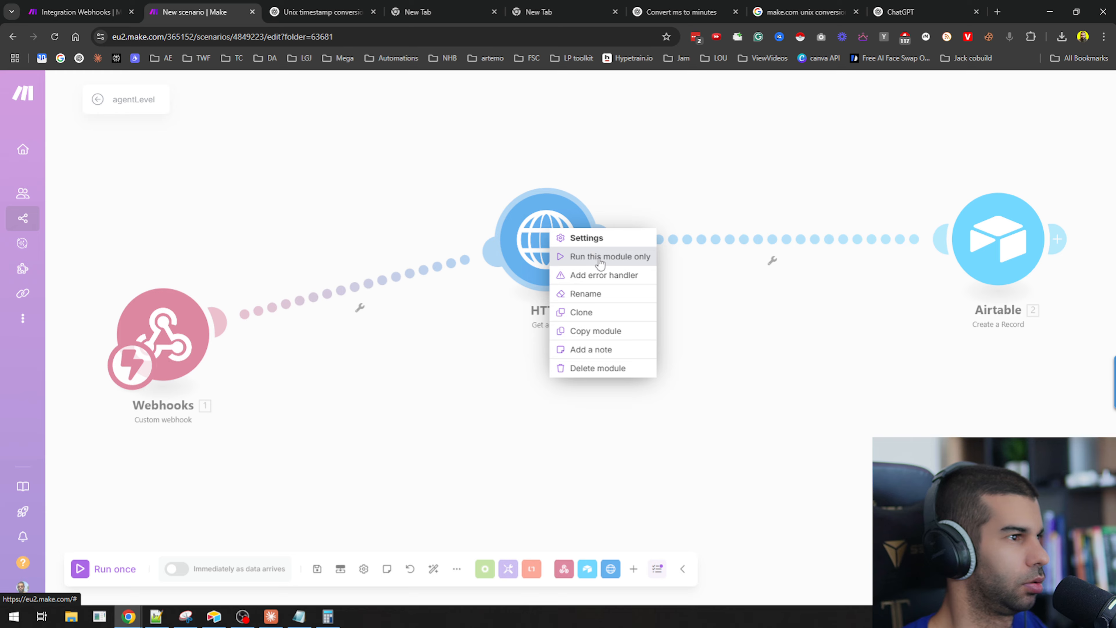
left_click(607, 256)
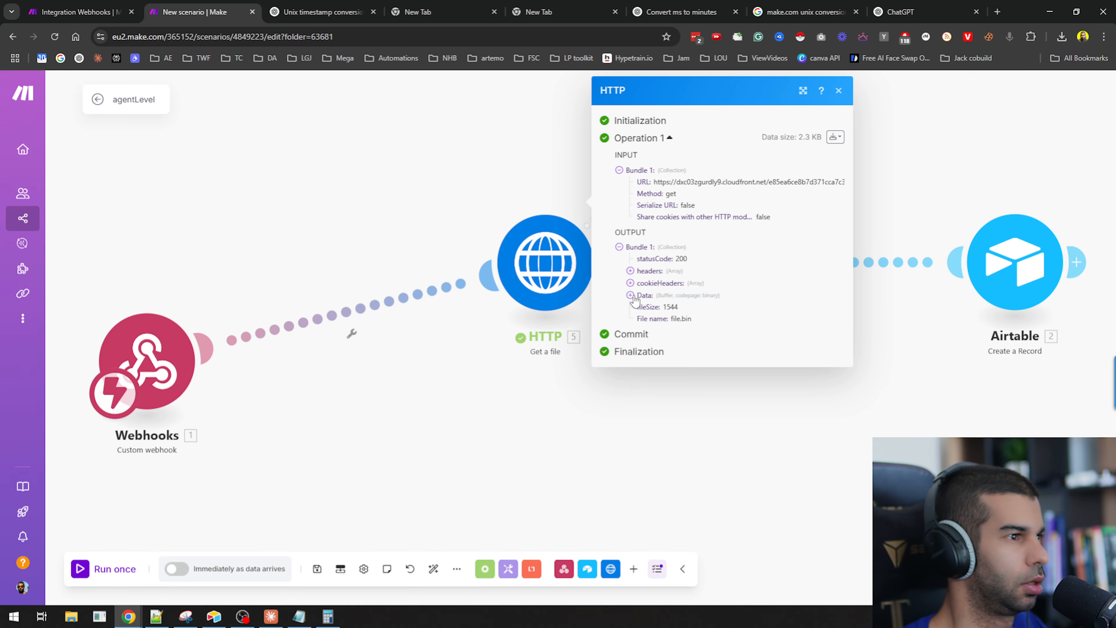
left_click(632, 295)
left_click_drag(648, 320, 747, 386)
left_click(909, 402)
Insert a Tools Set multiple variables module between the HTTP and Airtable modules.
left_click_drag(537, 268, 470, 264)
right_click(568, 261)
left_click(619, 347)
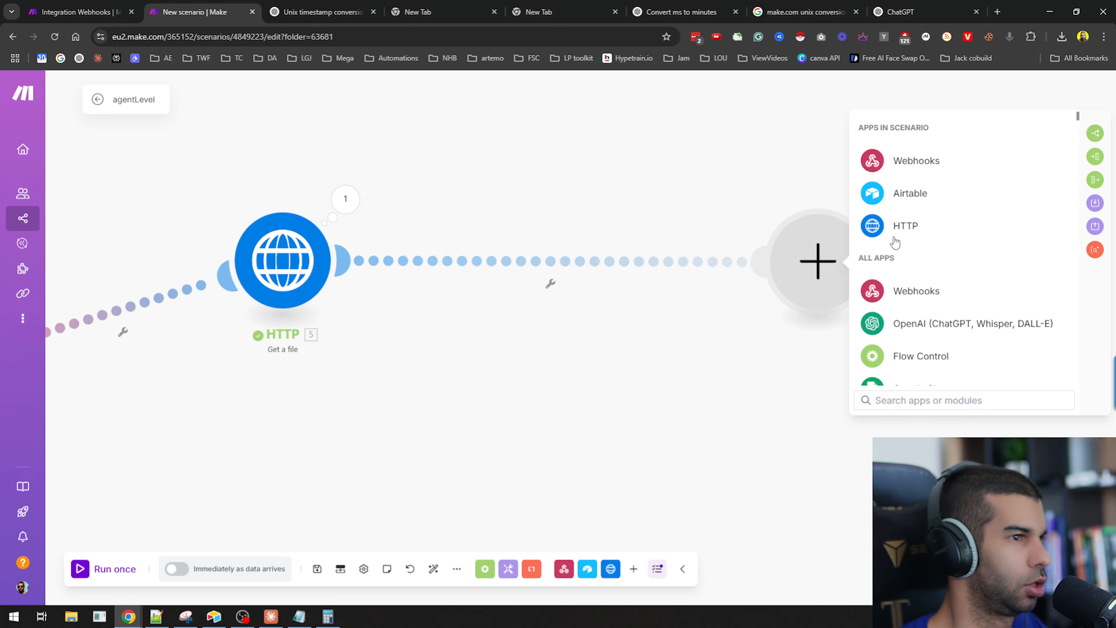
left_click(1096, 203)
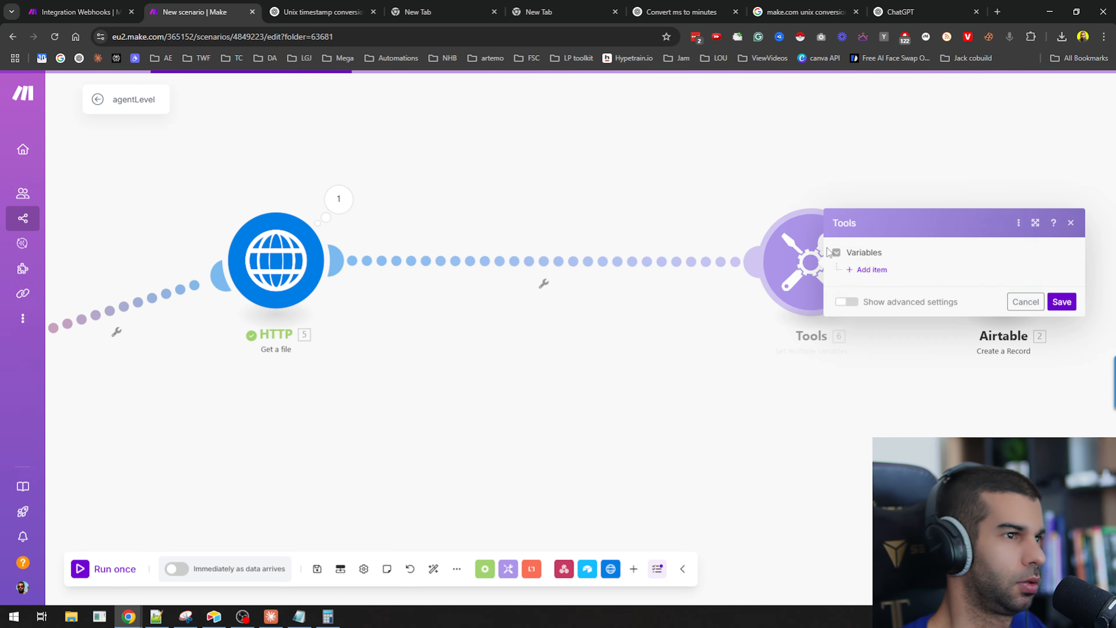
Add a variable named x with the value toString(5. Data) and save the Tools module.
left_click(868, 269)
left_click(908, 302)
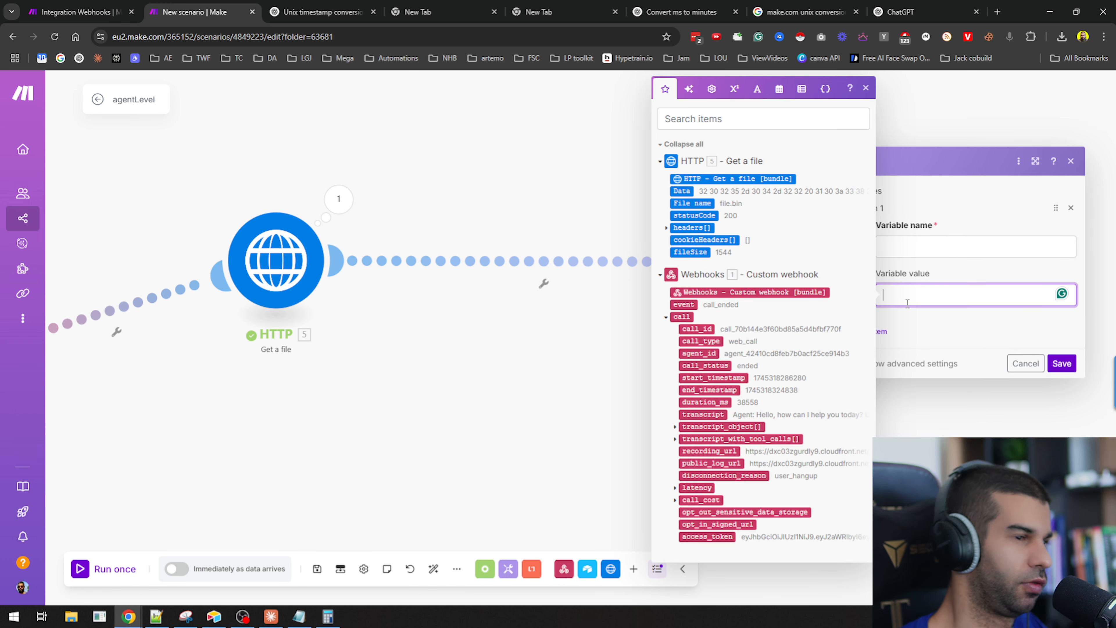
type("toString(")
key("Return")
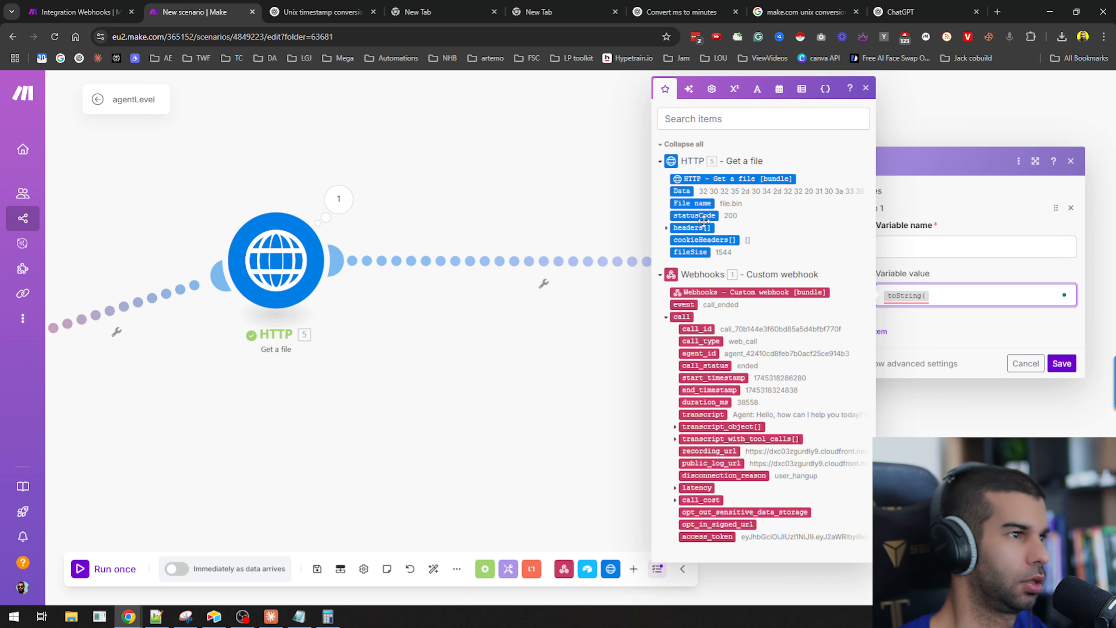
left_click(674, 191)
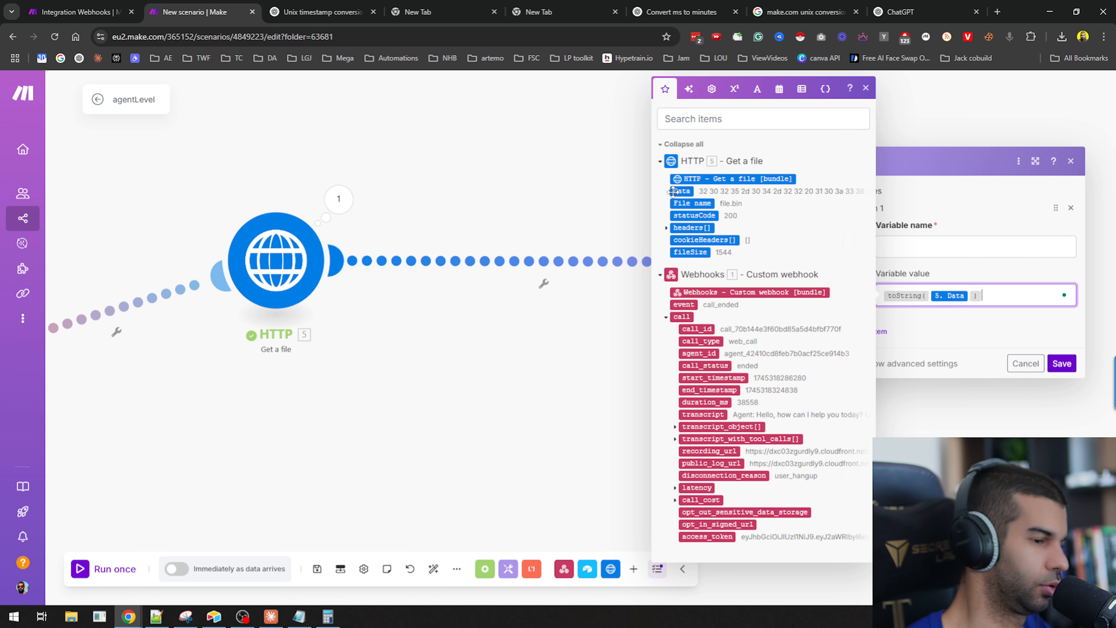
left_click(960, 242)
type("t")
left_click(1068, 367)
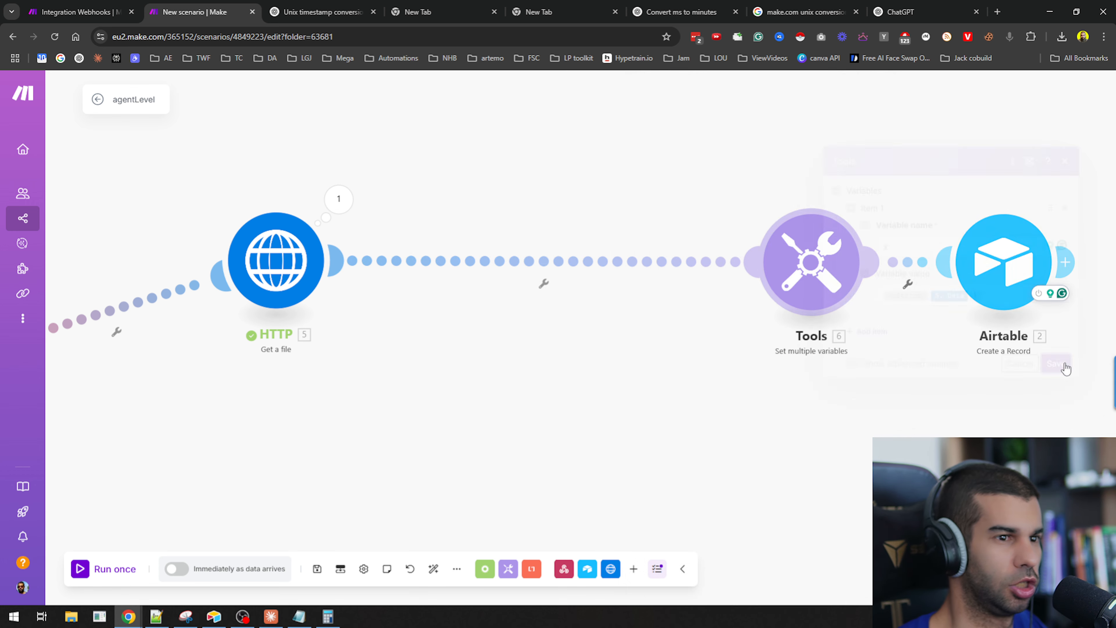
Unlink the Webhooks trigger from the HTTP module and run the scenario once.
left_click_drag(860, 273, 452, 318)
left_click_drag(521, 359, 714, 385)
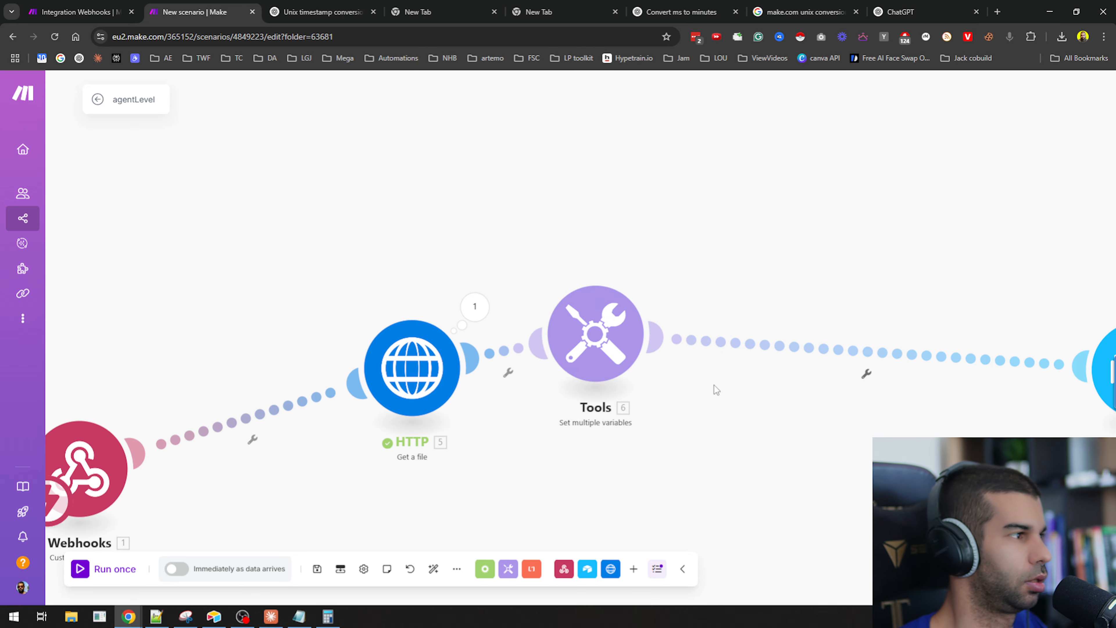
left_click_drag(571, 497, 724, 500)
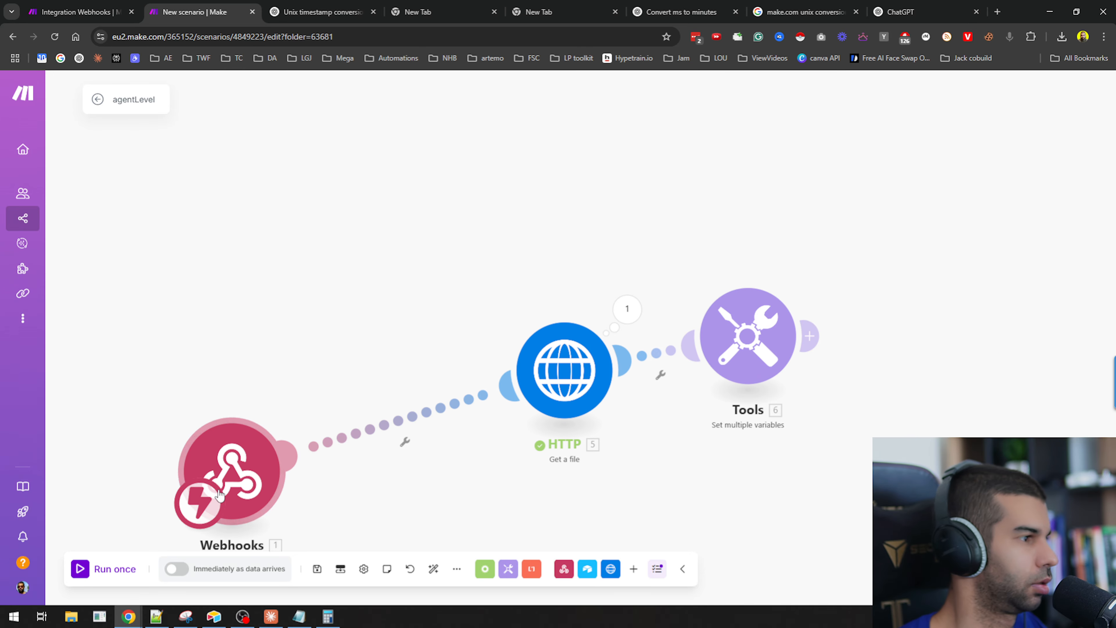
right_click(345, 436)
left_click(388, 467)
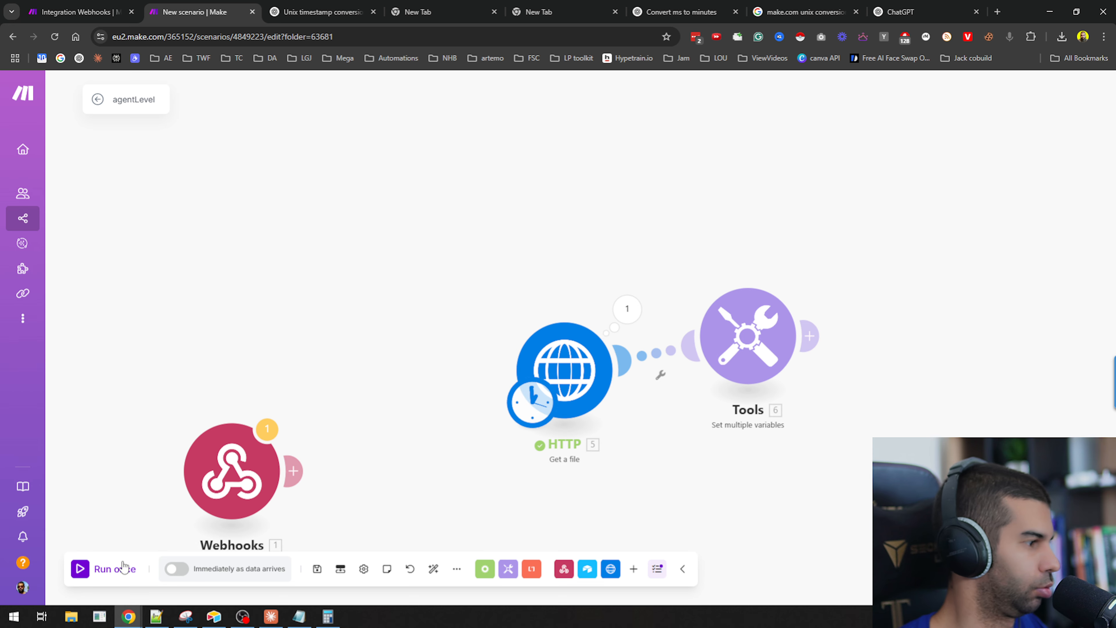
left_click(118, 569)
Open the Tools module's output and select the text of variable x.
left_click(621, 206)
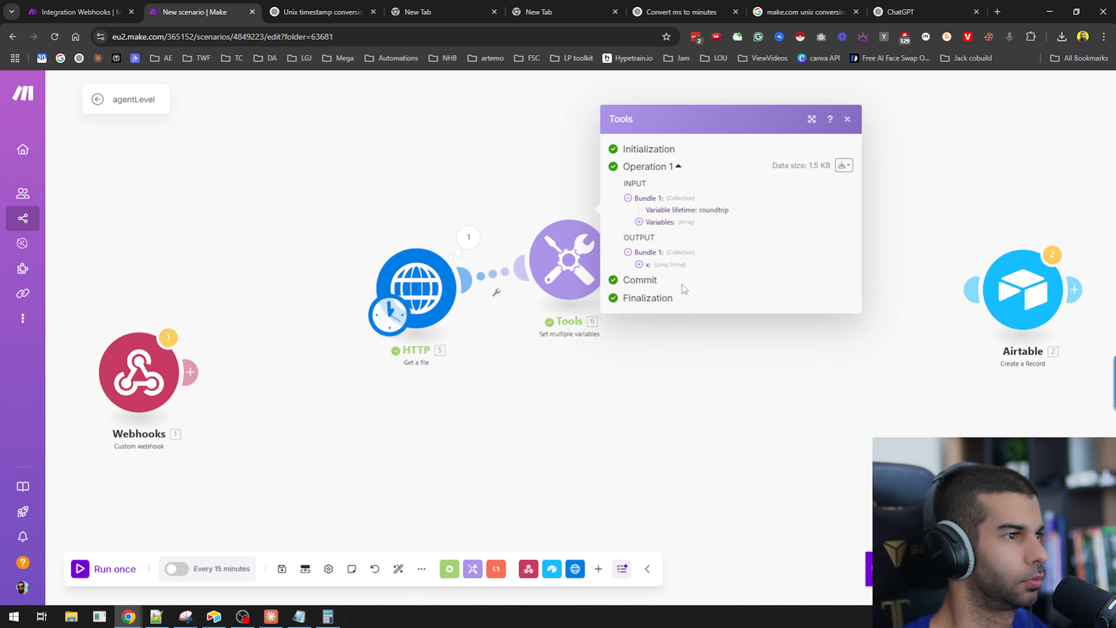
left_click(663, 264)
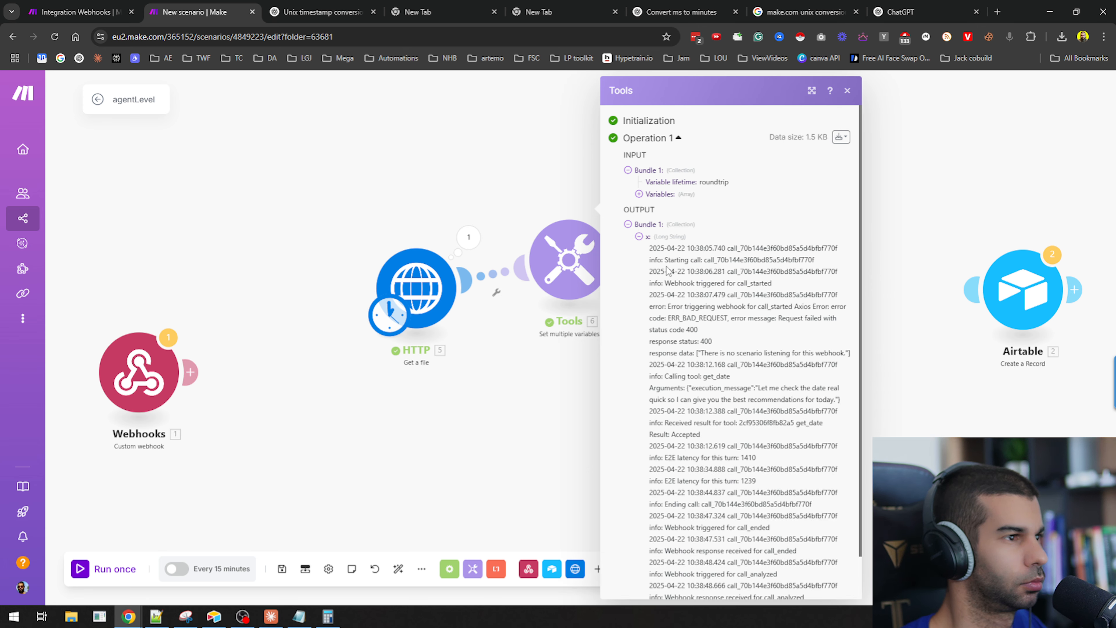
left_click_drag(660, 242, 716, 424)
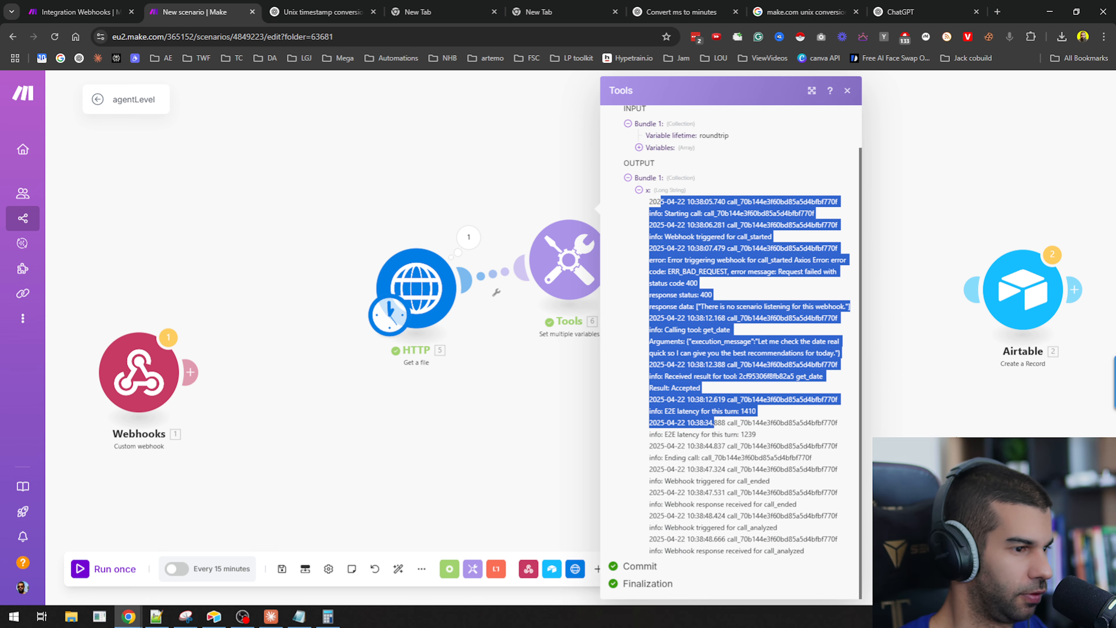
Reconnect the Webhooks trigger to the HTTP module.
left_click(295, 347)
left_click_drag(191, 372, 405, 297)
left_click_drag(620, 260, 1011, 288)
Rename the HTTP module to Get Call Log.
right_click(401, 287)
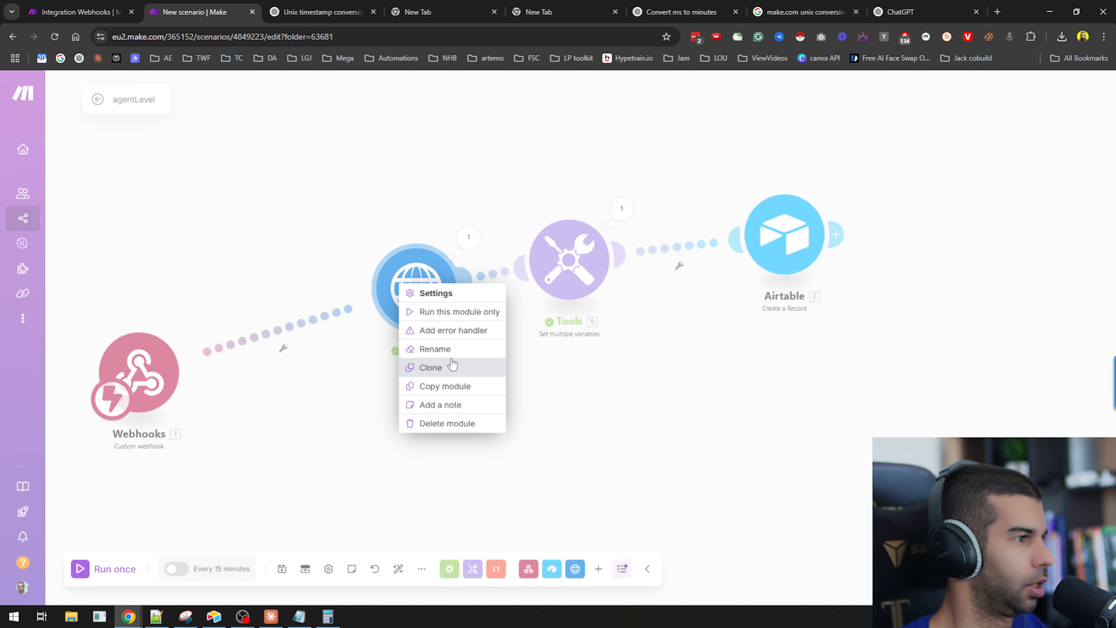
left_click(445, 350)
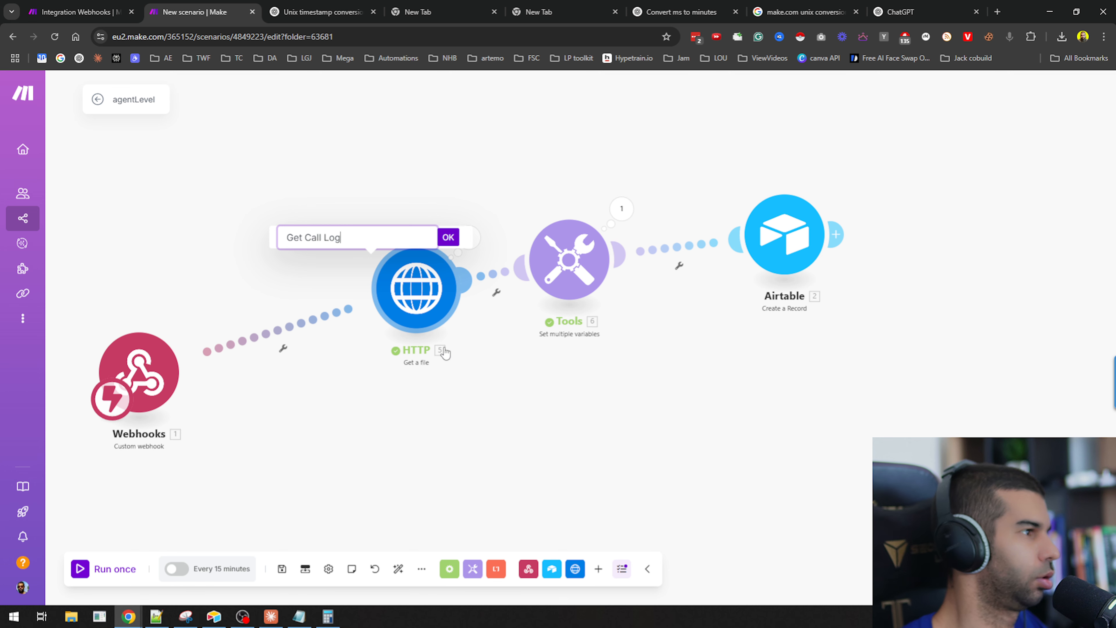
type("Get Call Log")
left_click(449, 237)
Delete the Tools module from the scenario.
left_click(572, 283)
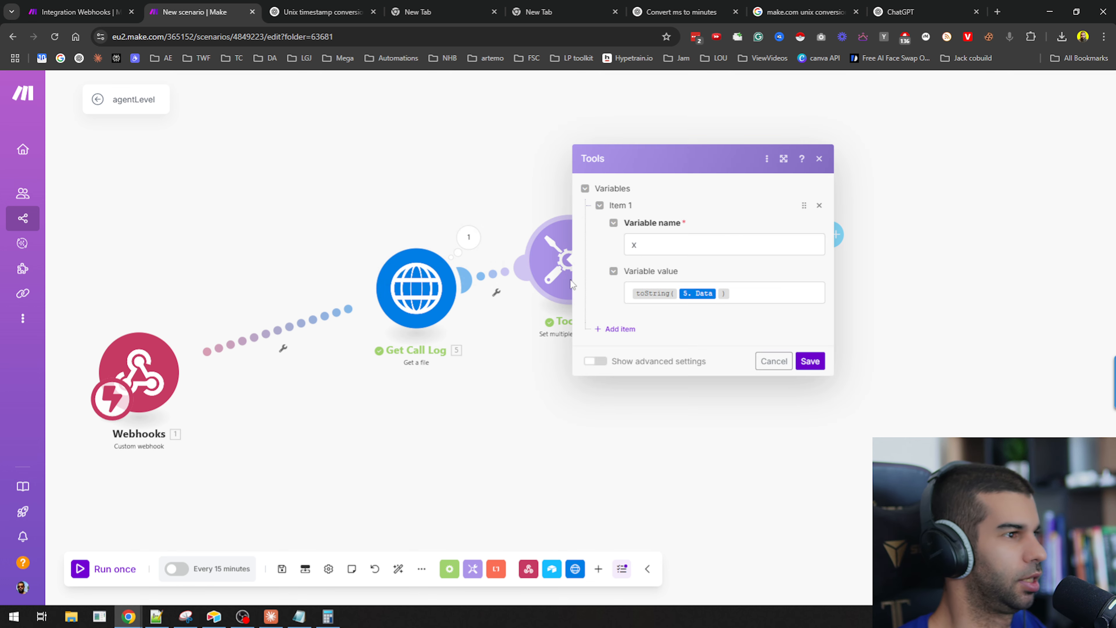
left_click(774, 361)
right_click(591, 272)
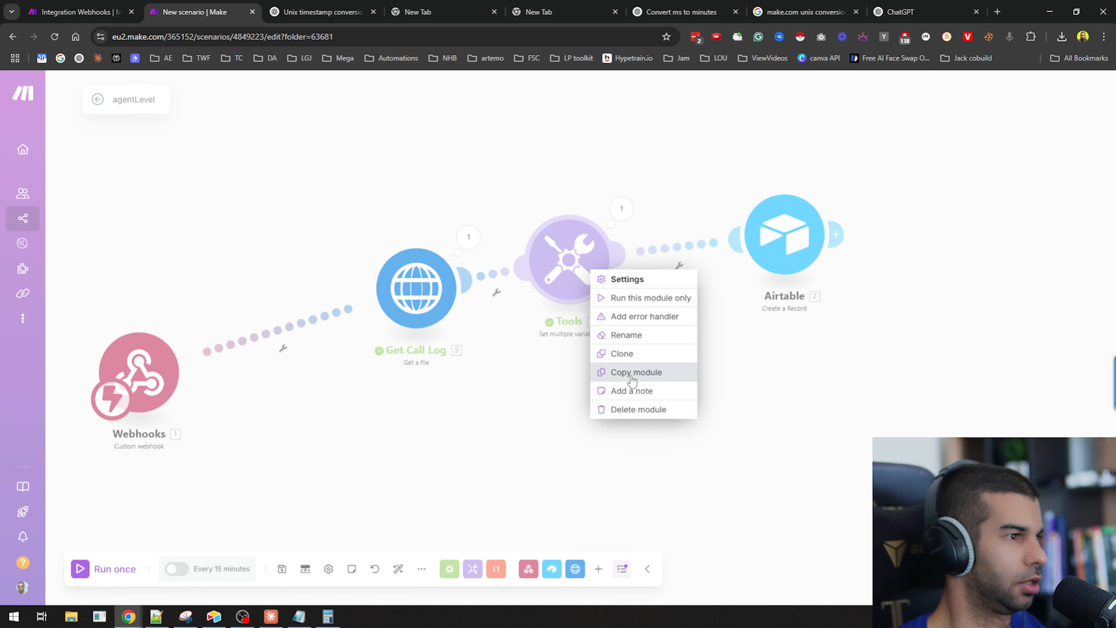
left_click(639, 409)
Connect the Airtable module to Get Call Log, paste the copied formula into its Call Log field, and save.
left_click_drag(785, 234, 598, 233)
left_click(596, 233)
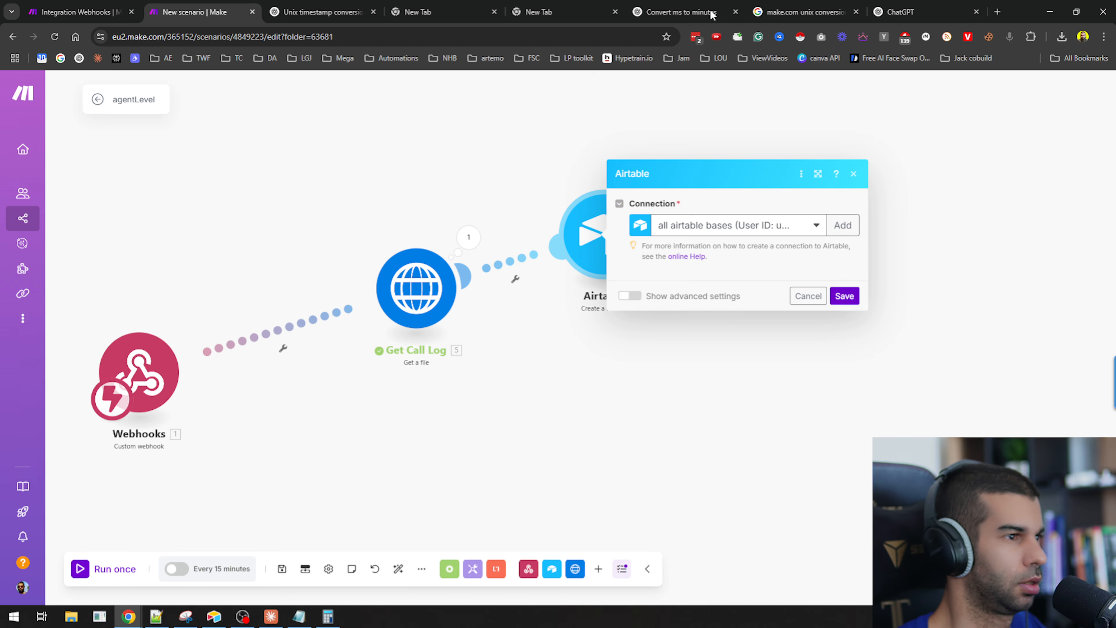
scroll(733, 308, "down", 8)
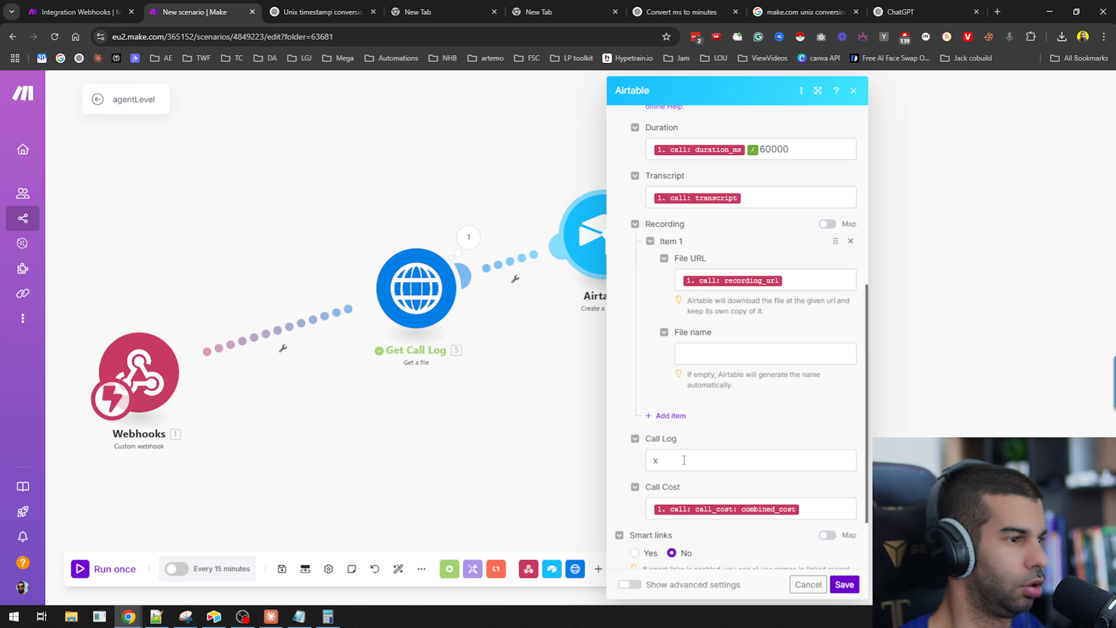
left_click(684, 460)
key("BackSpace")
type("toString(5. Data)")
left_click(844, 585)
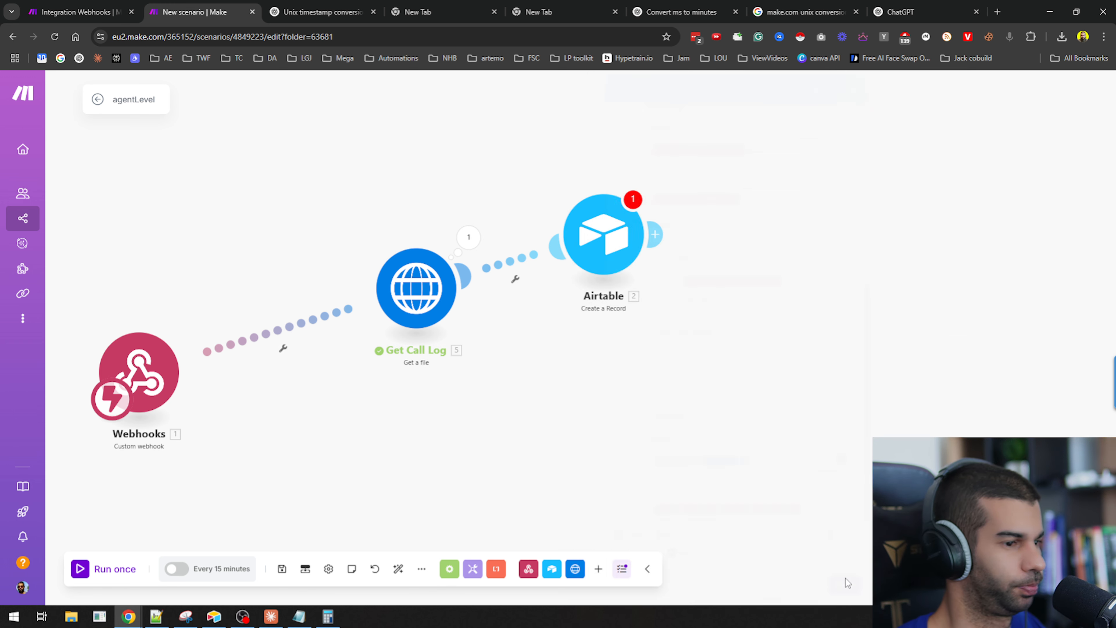
Auto-align the modules and run the scenario once, waiting for new webhook data.
left_click_drag(138, 374, 224, 222)
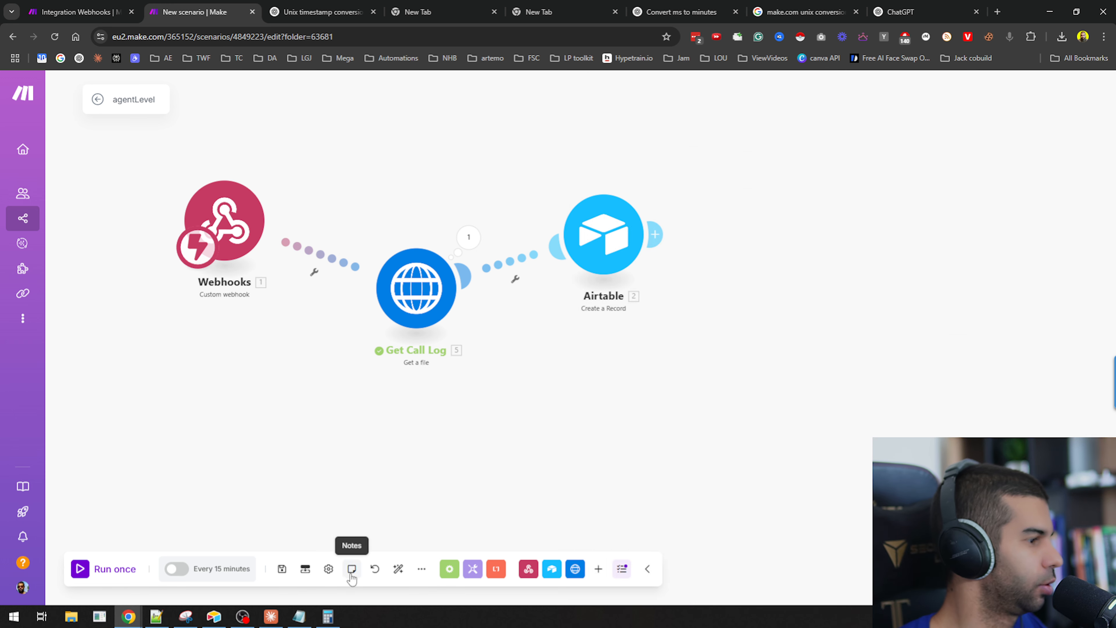
left_click(399, 569)
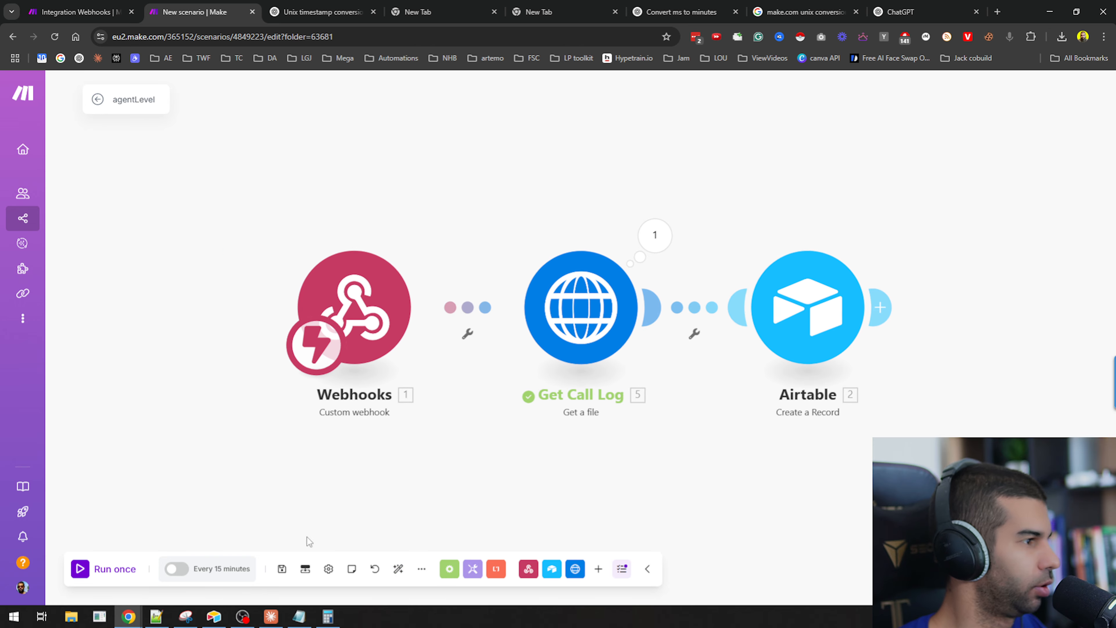
left_click(114, 571)
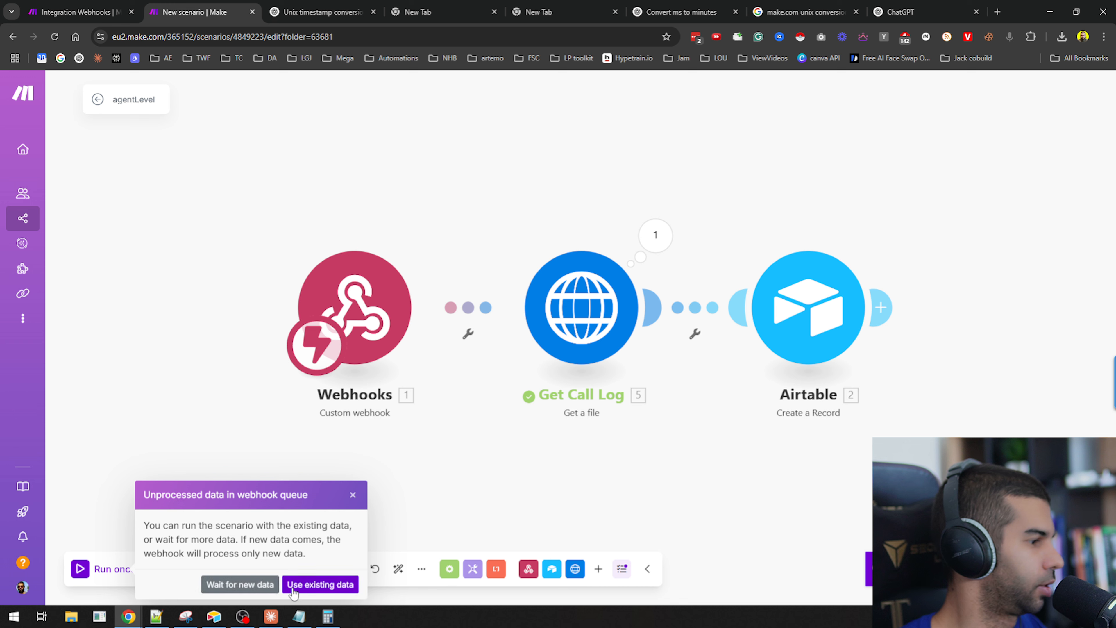
left_click(241, 585)
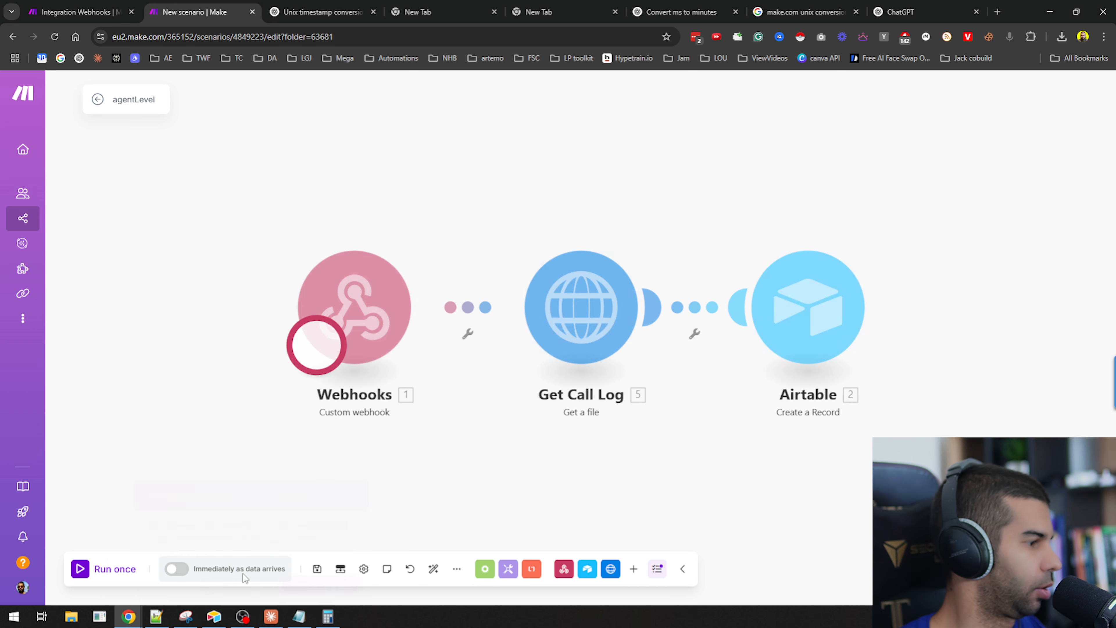
Switch to the get-date tool scenario and run it once, waiting for new data.
left_click(113, 5)
left_click(97, 568)
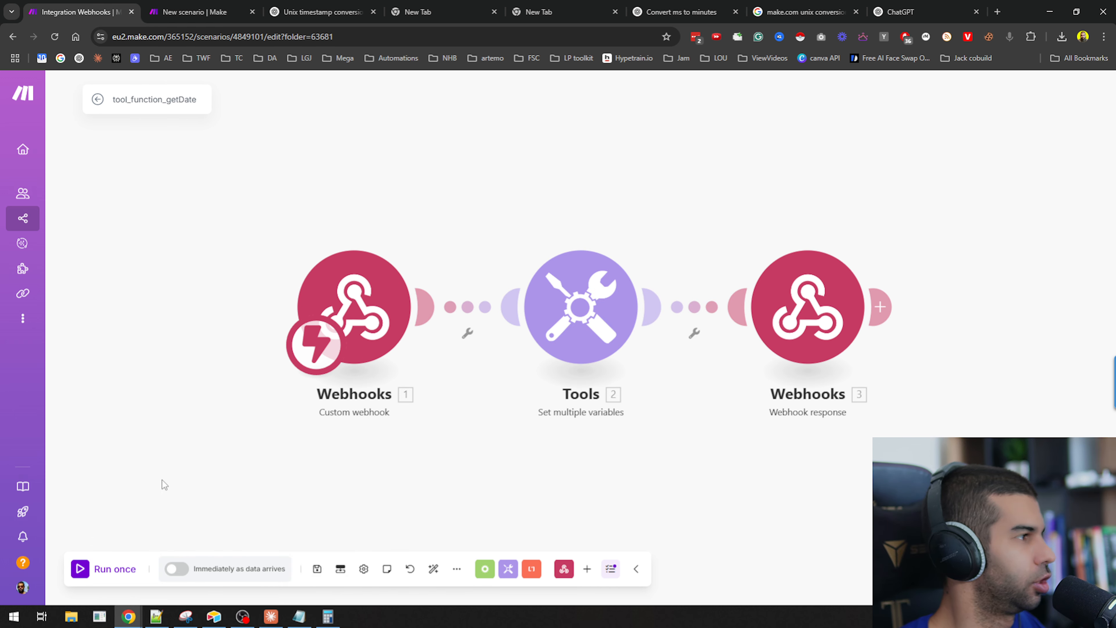
left_click(106, 570)
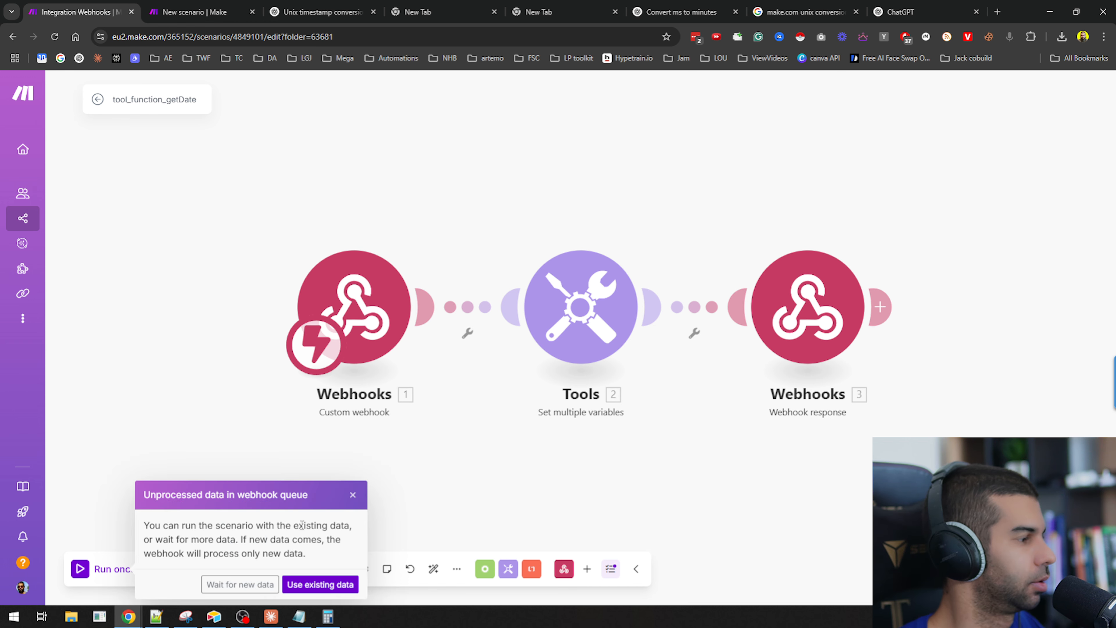
left_click(241, 584)
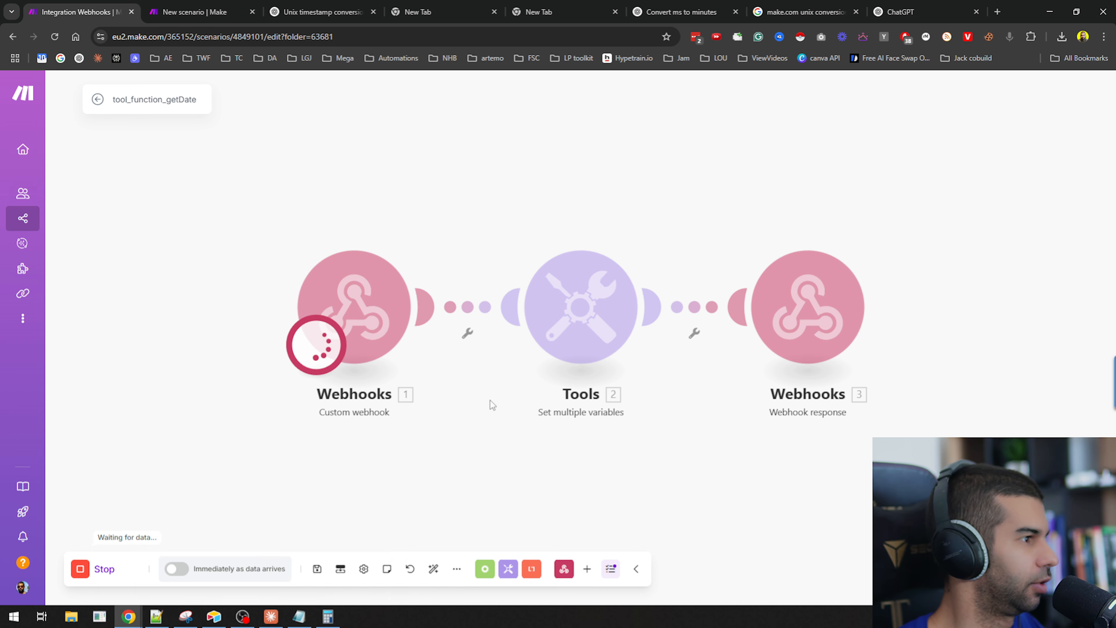
Switch to the Retell AI agent dashboard and start a test audio call with the agent.
key("alt+Tab")
key("alt+Tab")
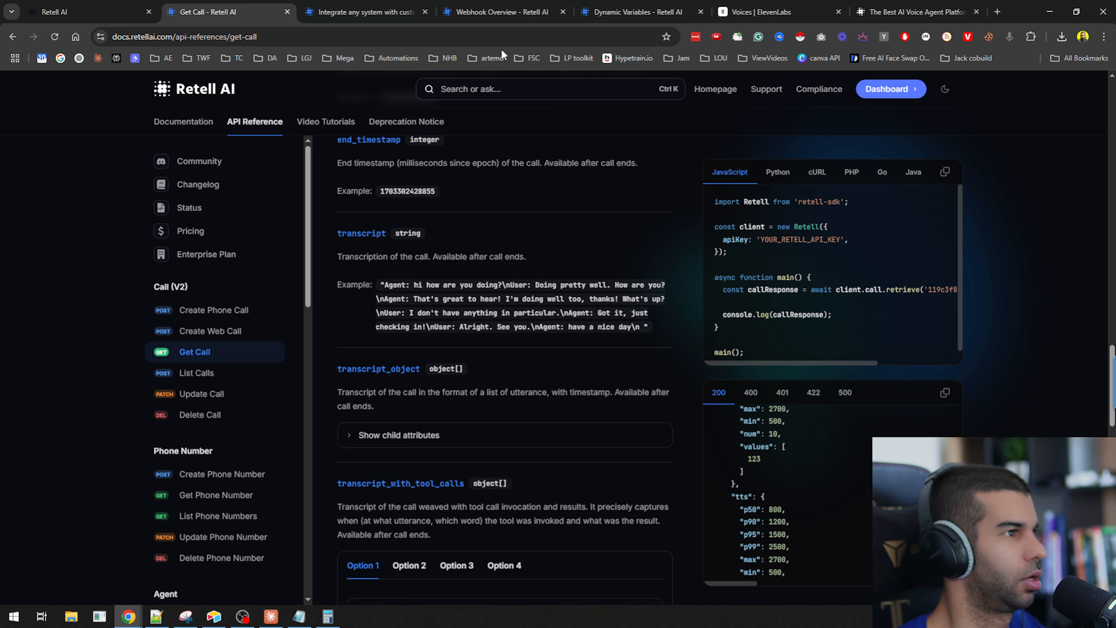
left_click(86, 5)
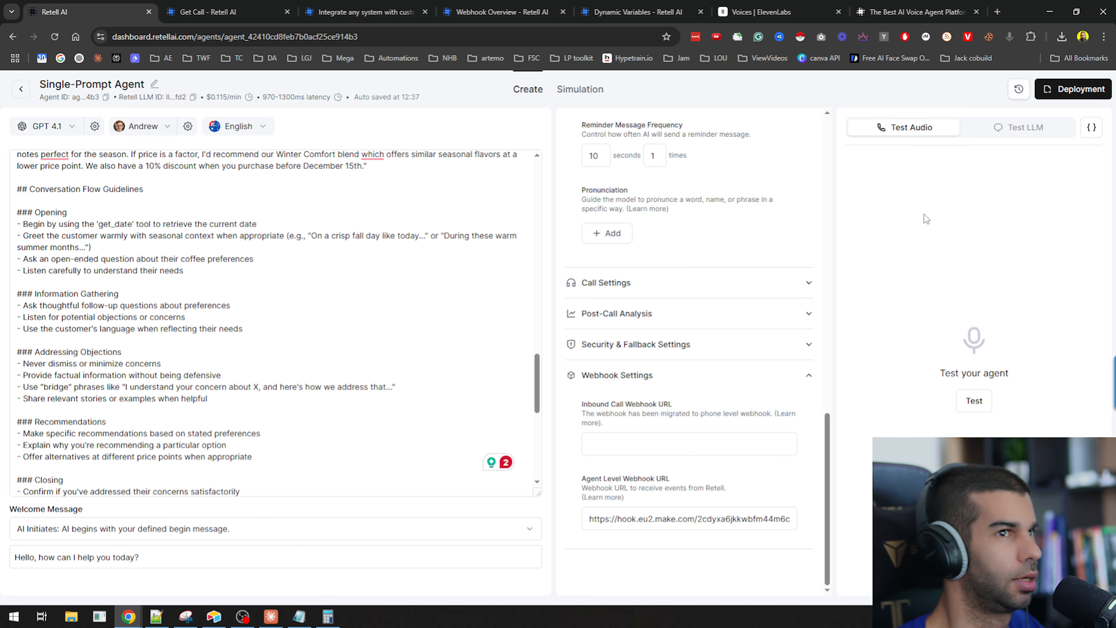
left_click(975, 400)
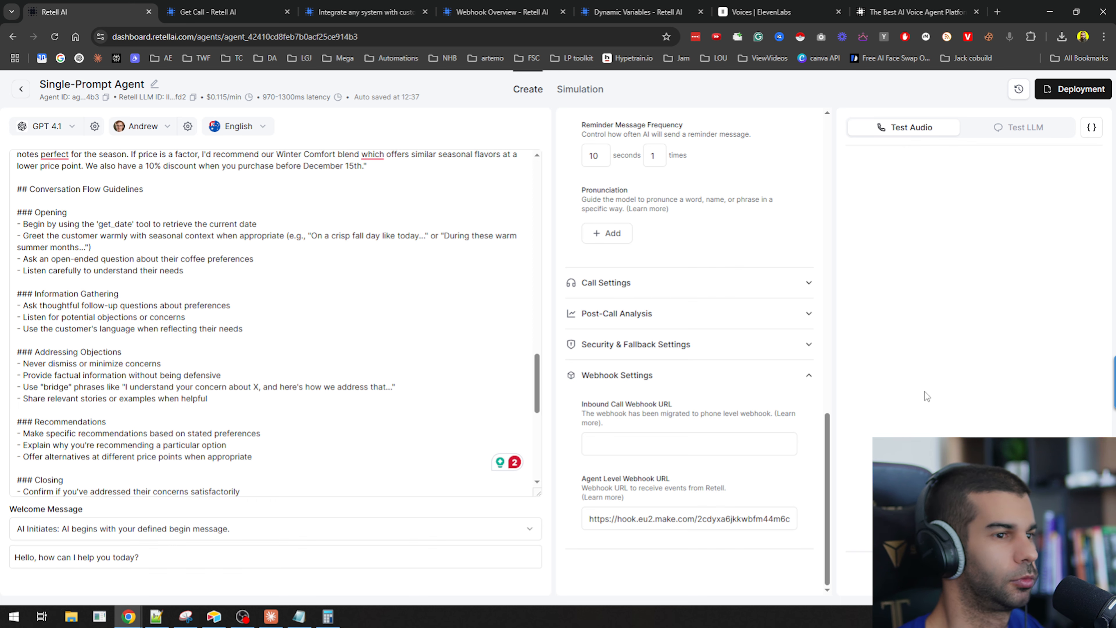
key("alt+Tab")
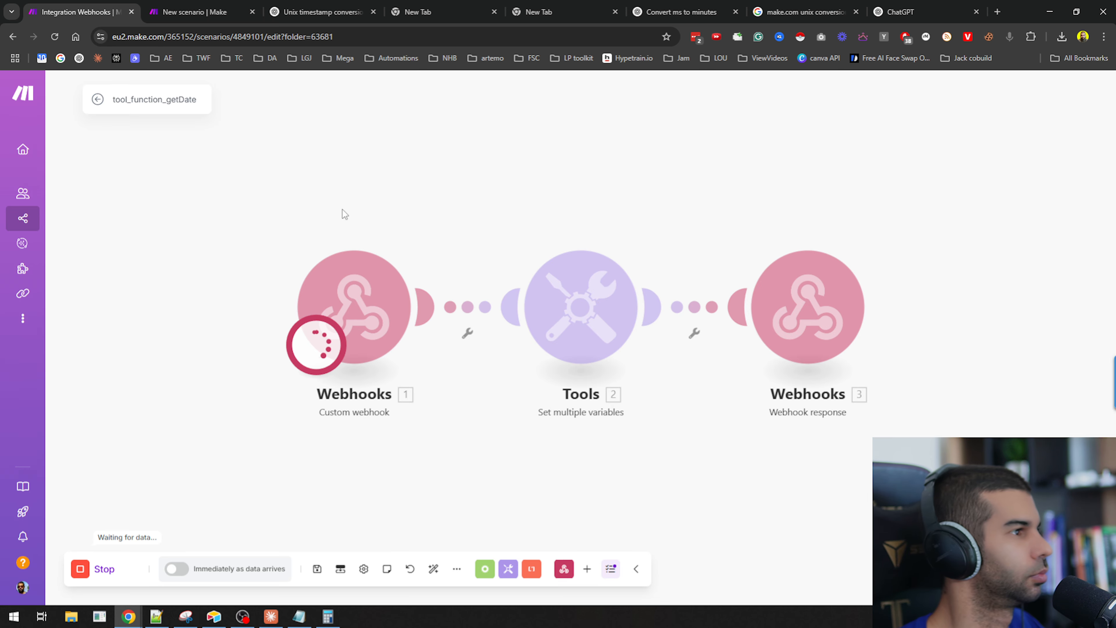
key("alt+Tab")
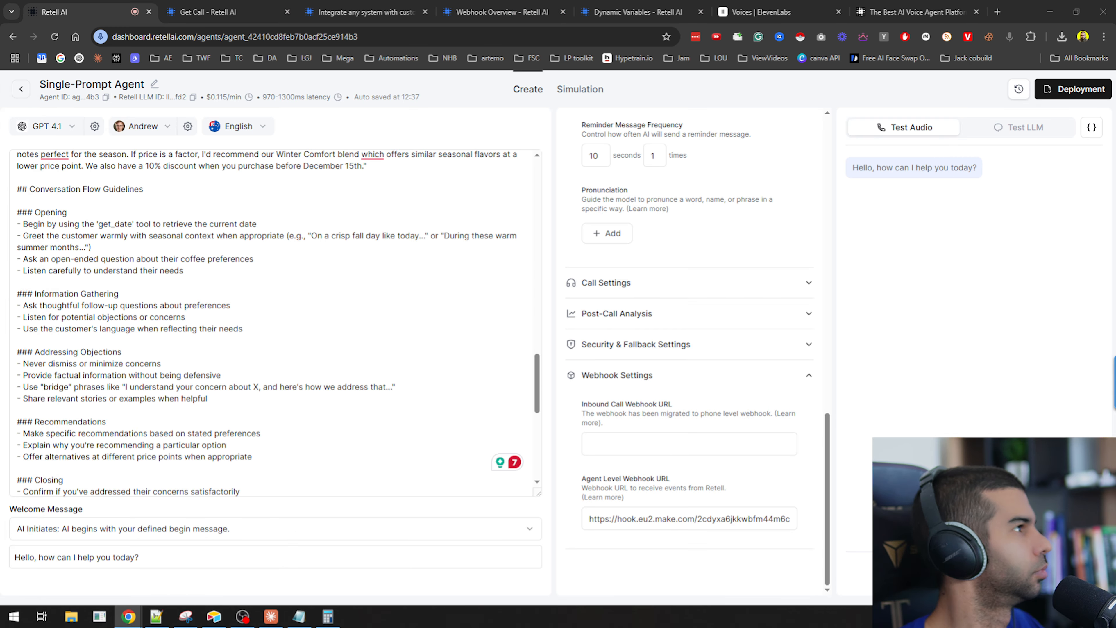
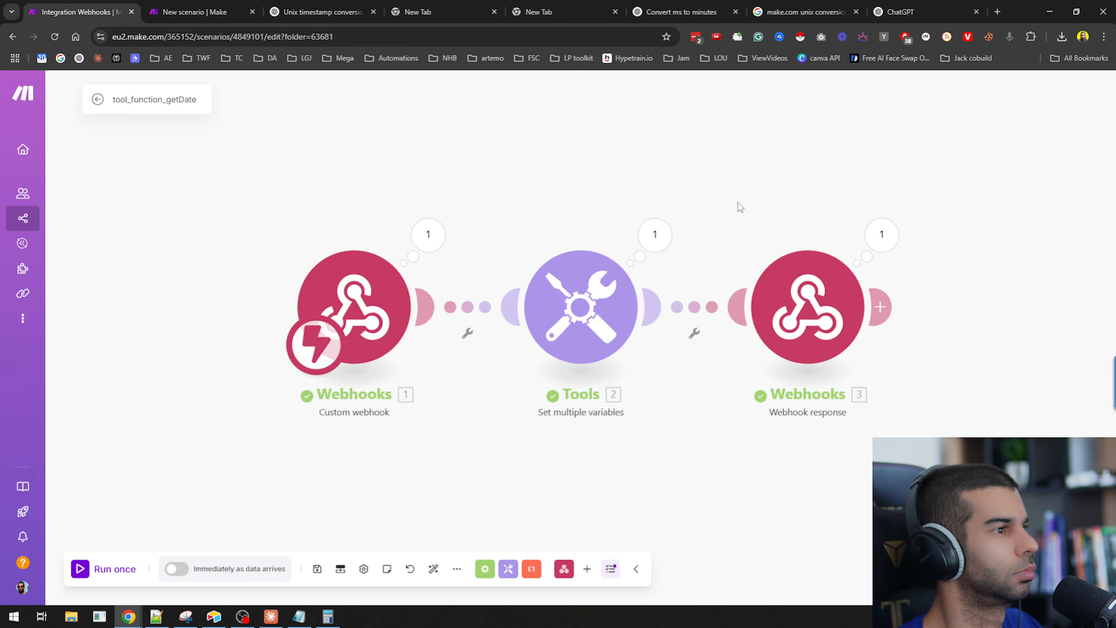
Inspect the date body received by the getDate scenario's webhook in its output bubble.
left_click(884, 238)
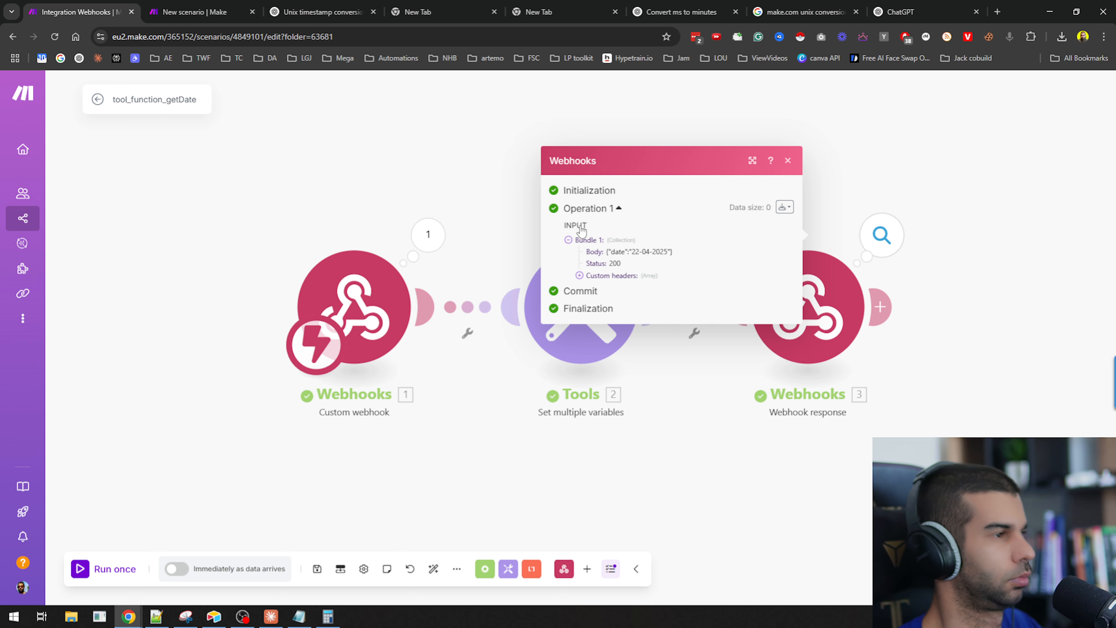
left_click(206, 6)
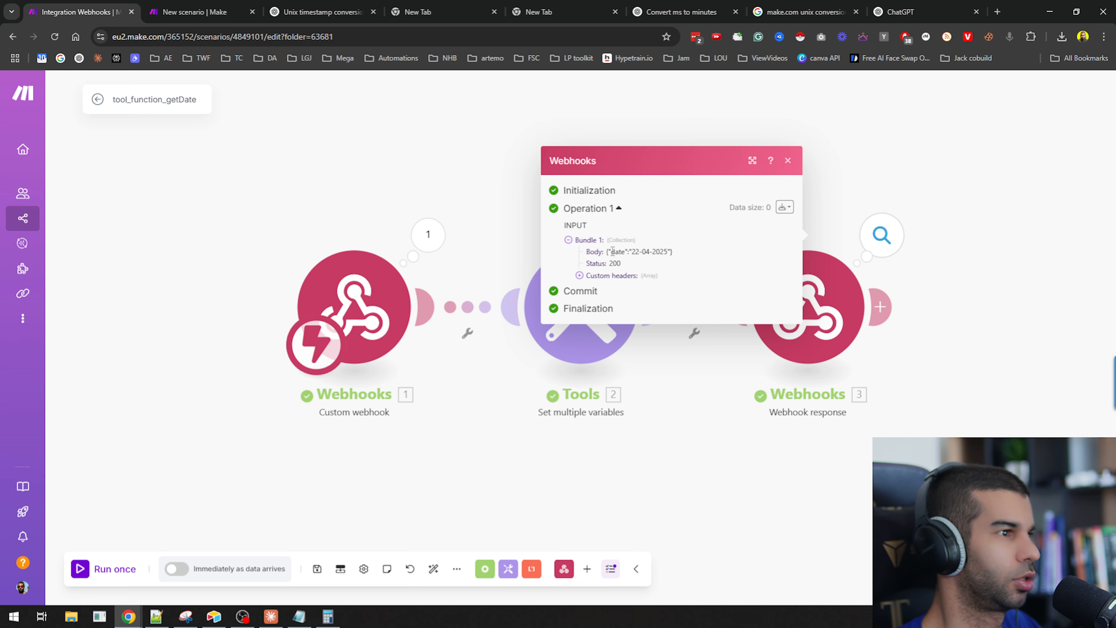
left_click_drag(613, 251, 713, 259)
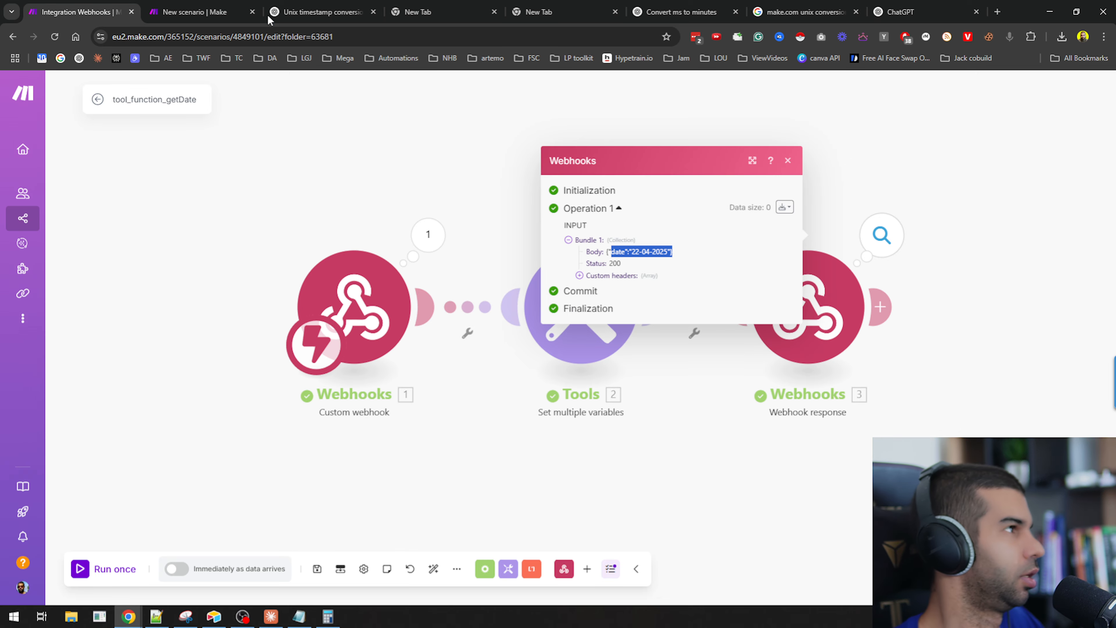
Switch to the agentLevel scenario and expand the webhook's output bundle to inspect the call data.
left_click(225, 14)
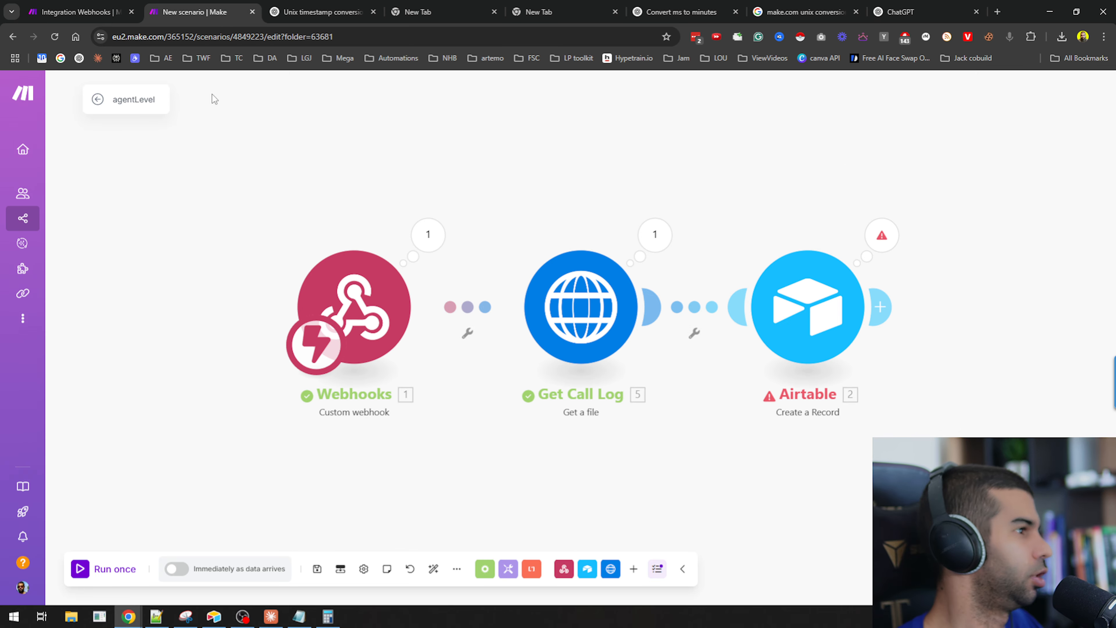
left_click(485, 307)
left_click(407, 222)
left_click(425, 235)
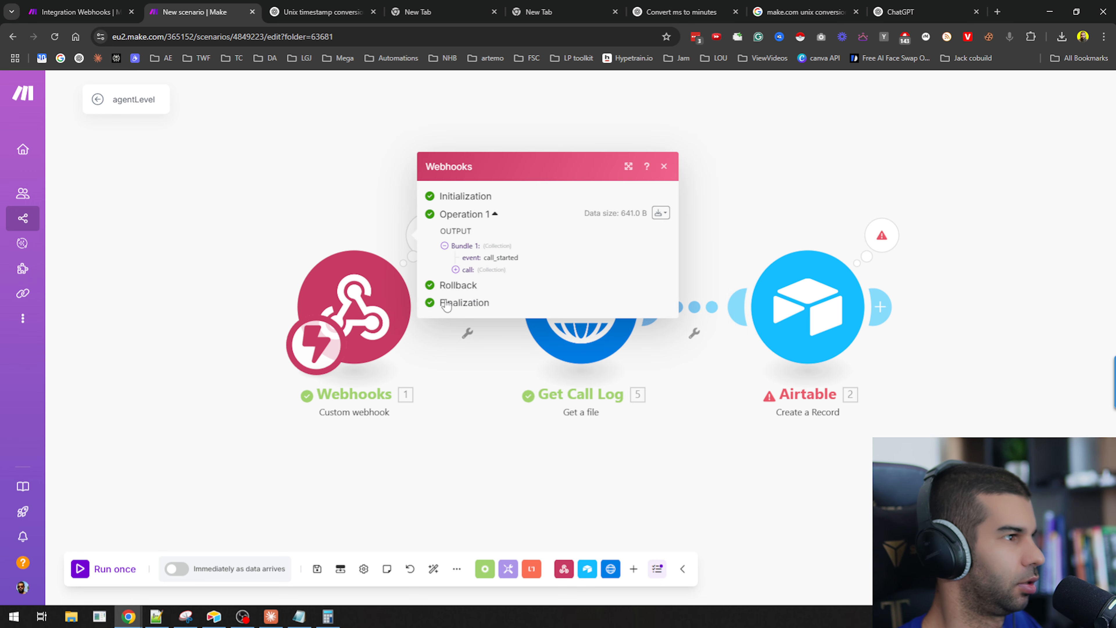
left_click(468, 270)
Review the agentLevel scenario's execution history, opening the details of several past runs.
left_click(272, 197)
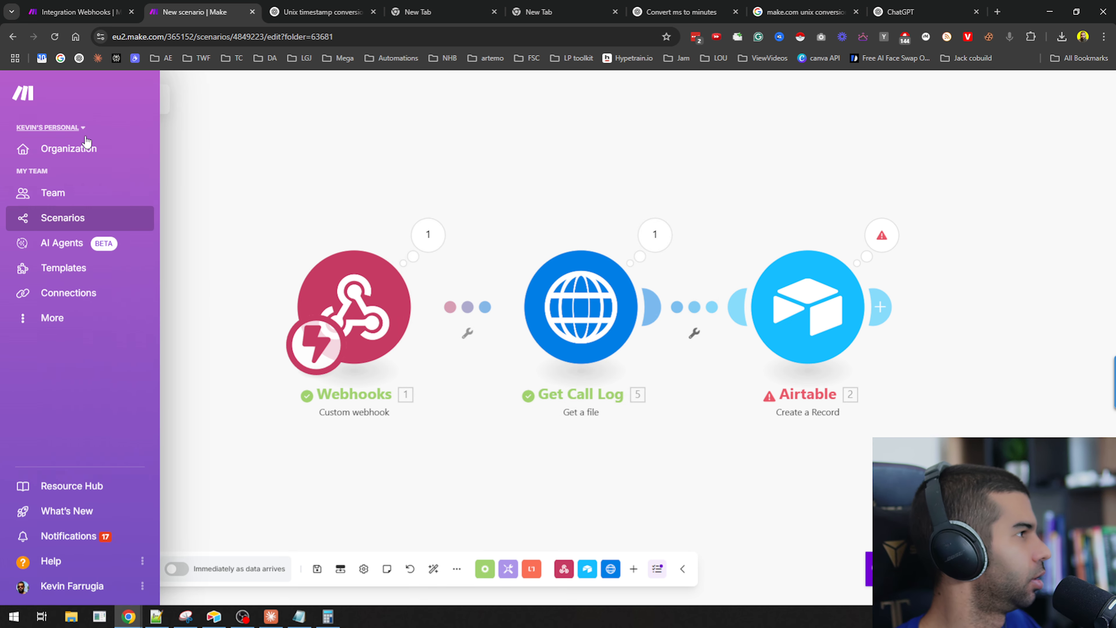
left_click(97, 100)
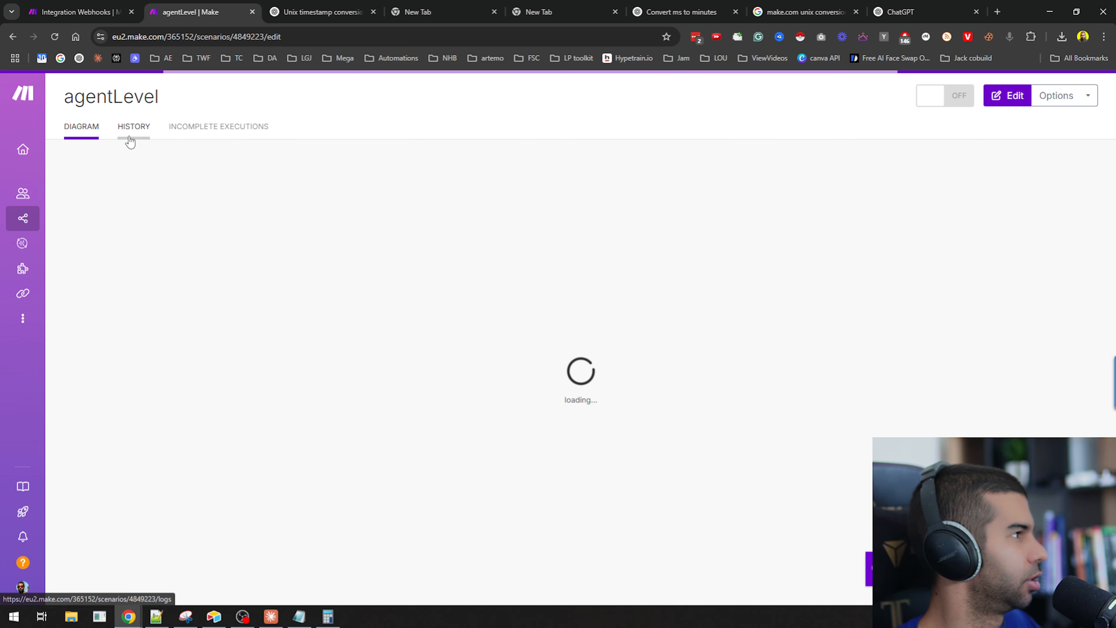
left_click(132, 132)
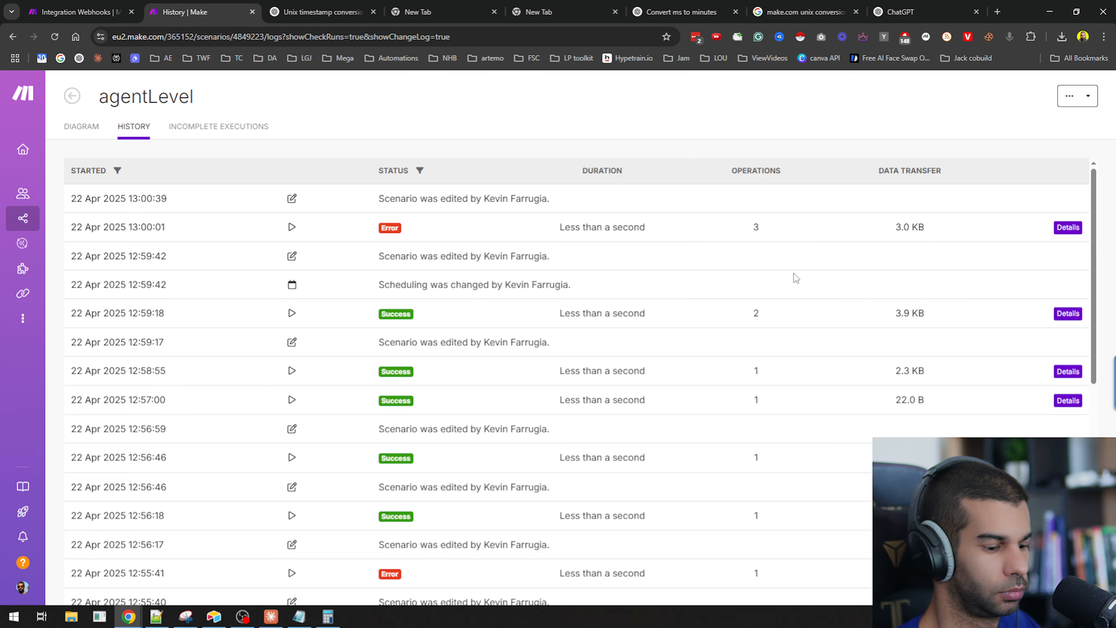
left_click(1079, 313)
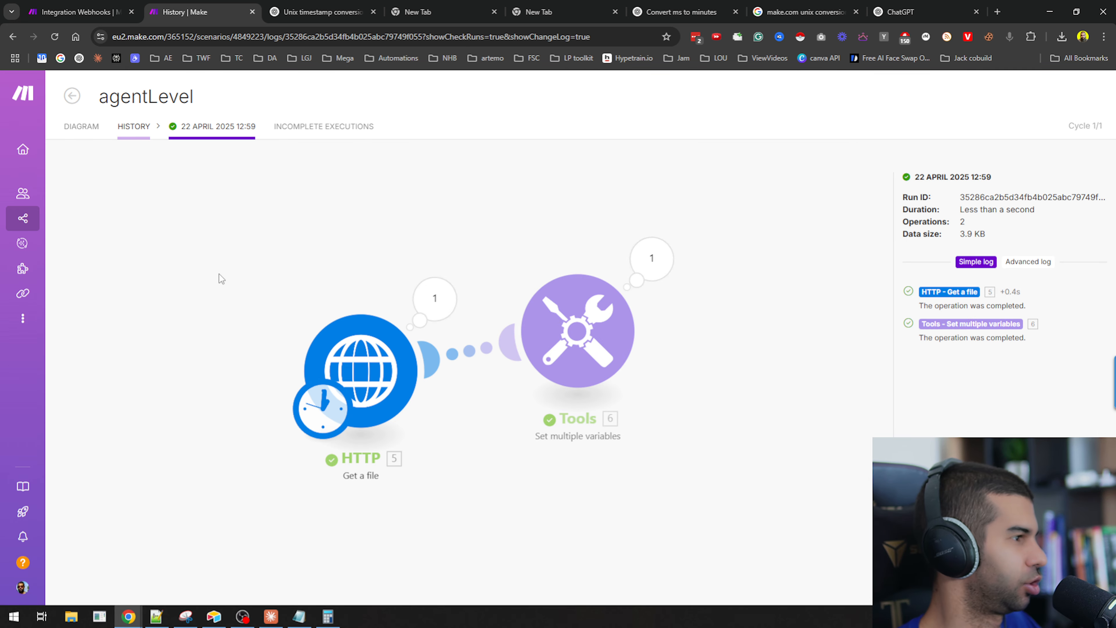
left_click(72, 96)
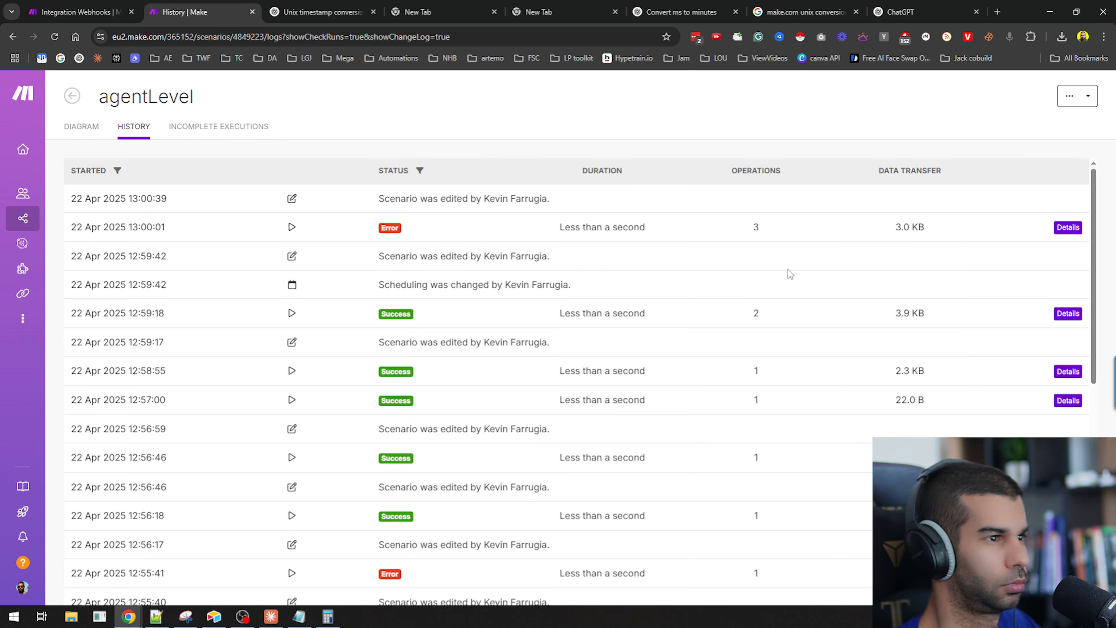
scroll(787, 273, "down", 4)
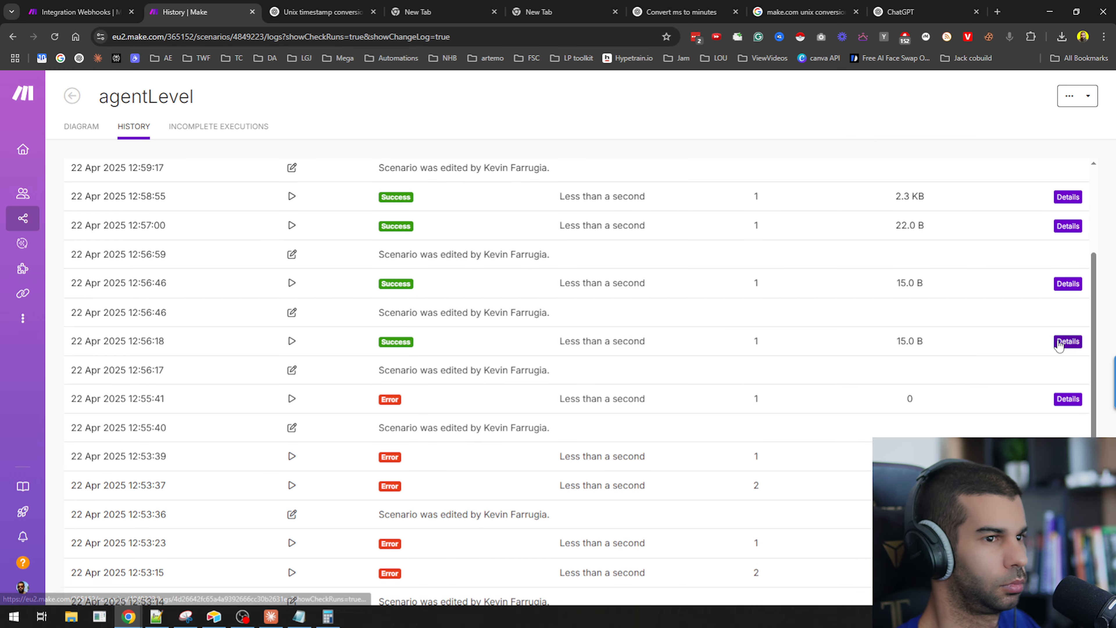
left_click(1068, 341)
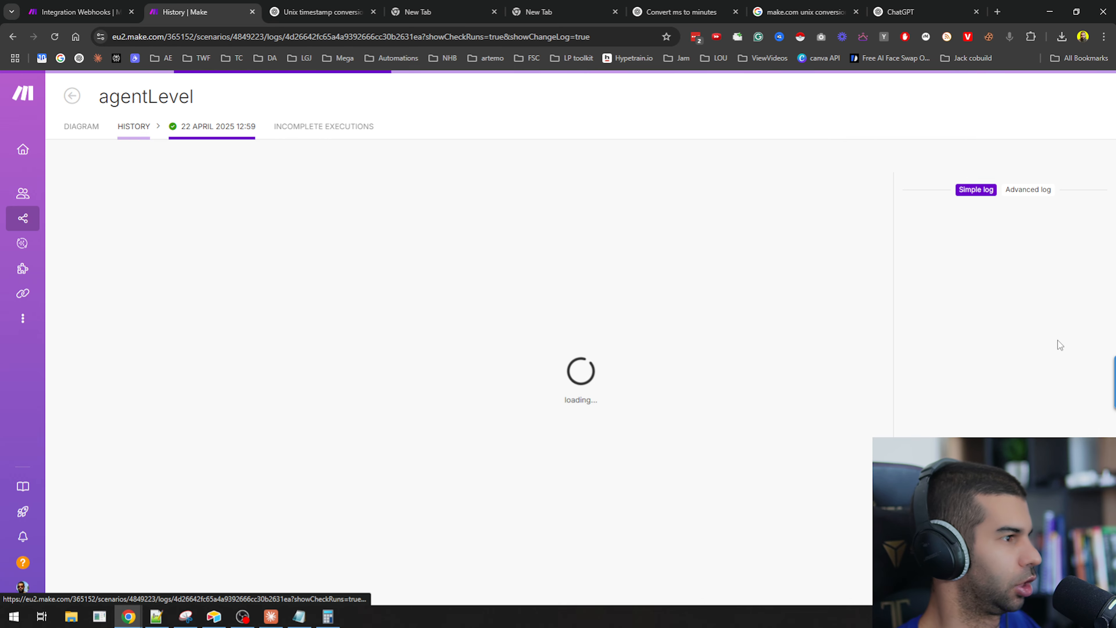
left_click(73, 98)
scroll(864, 407, "down", 4)
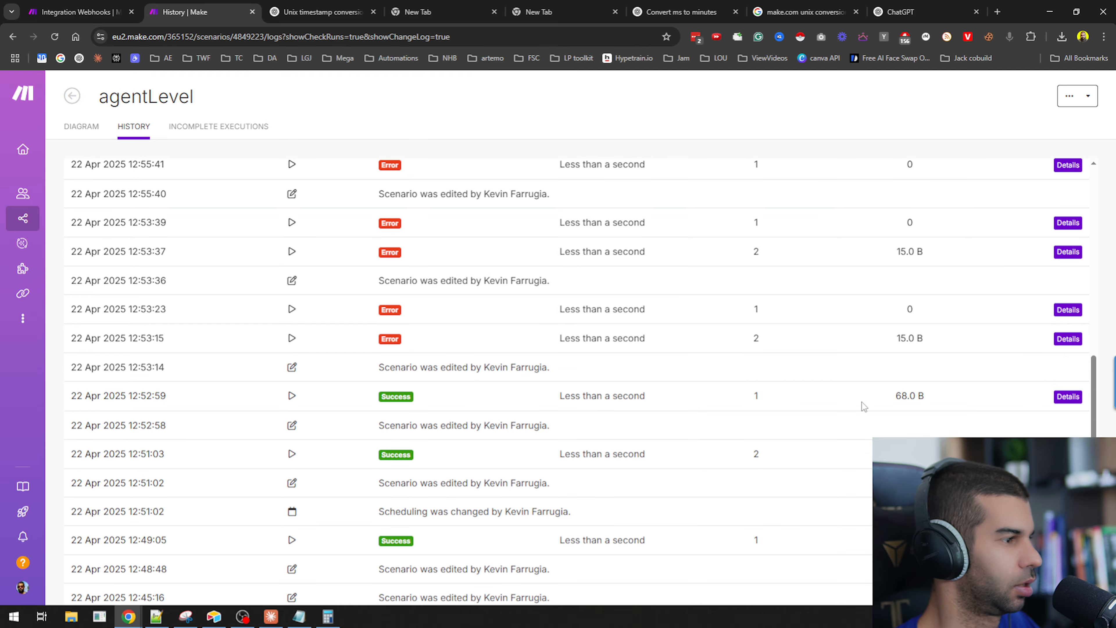
left_click(1068, 396)
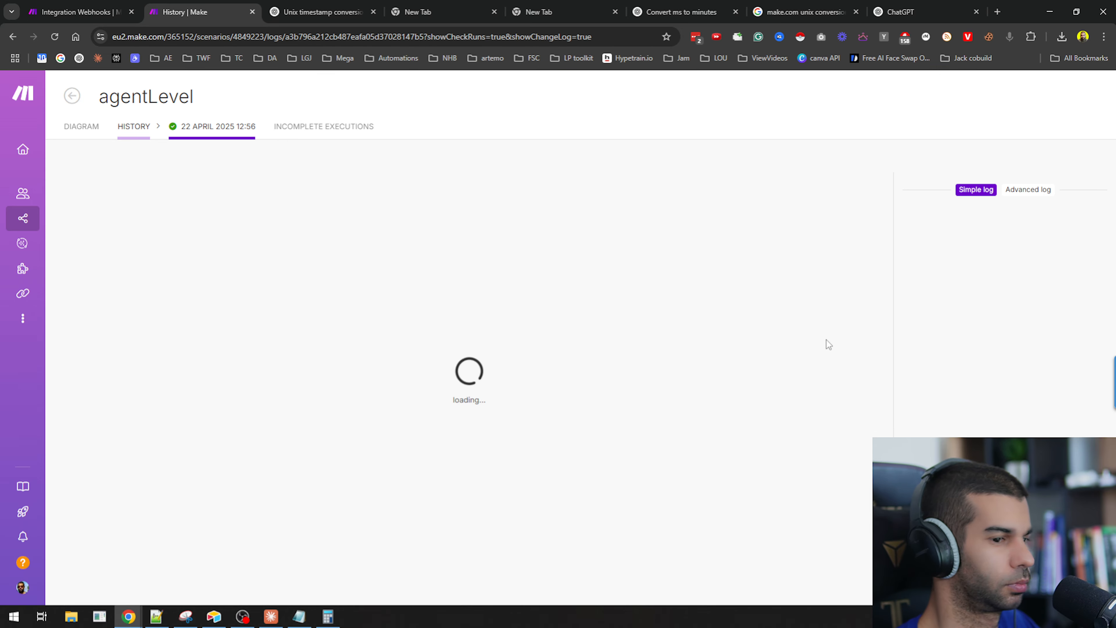
left_click(71, 98)
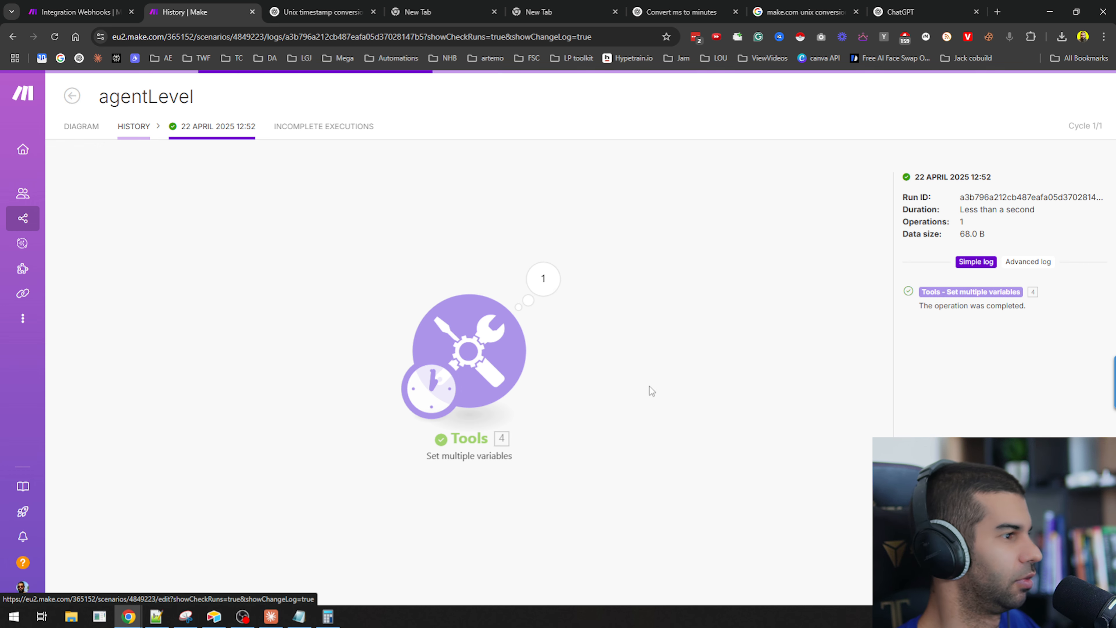
scroll(480, 325, "down", 4)
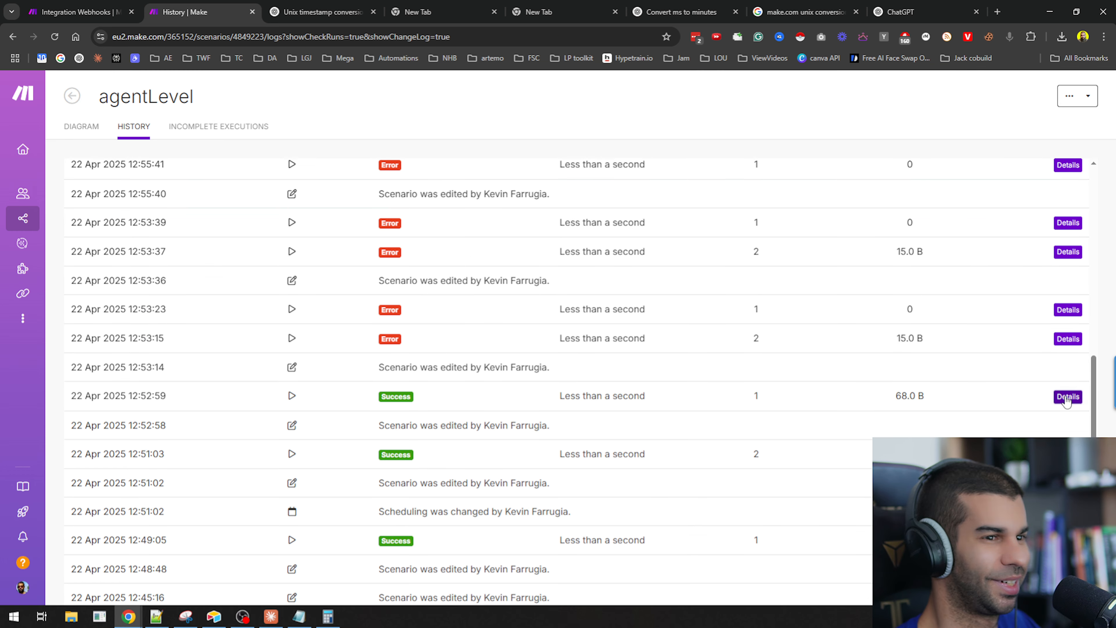
left_click(1068, 397)
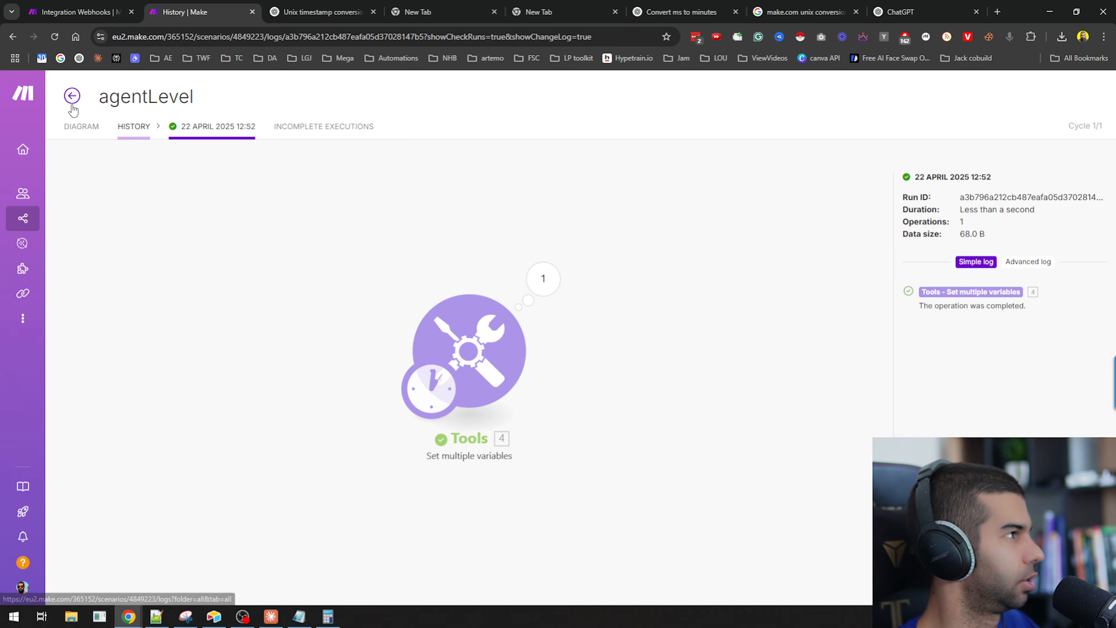
left_click(72, 95)
scroll(701, 296, "down", 6)
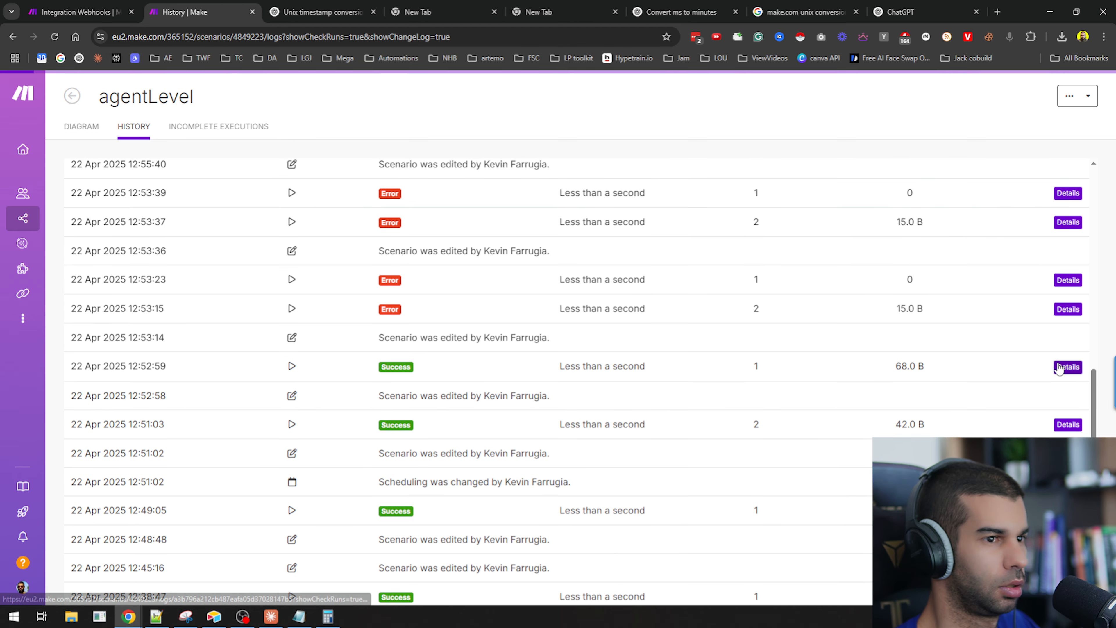
left_click(1068, 366)
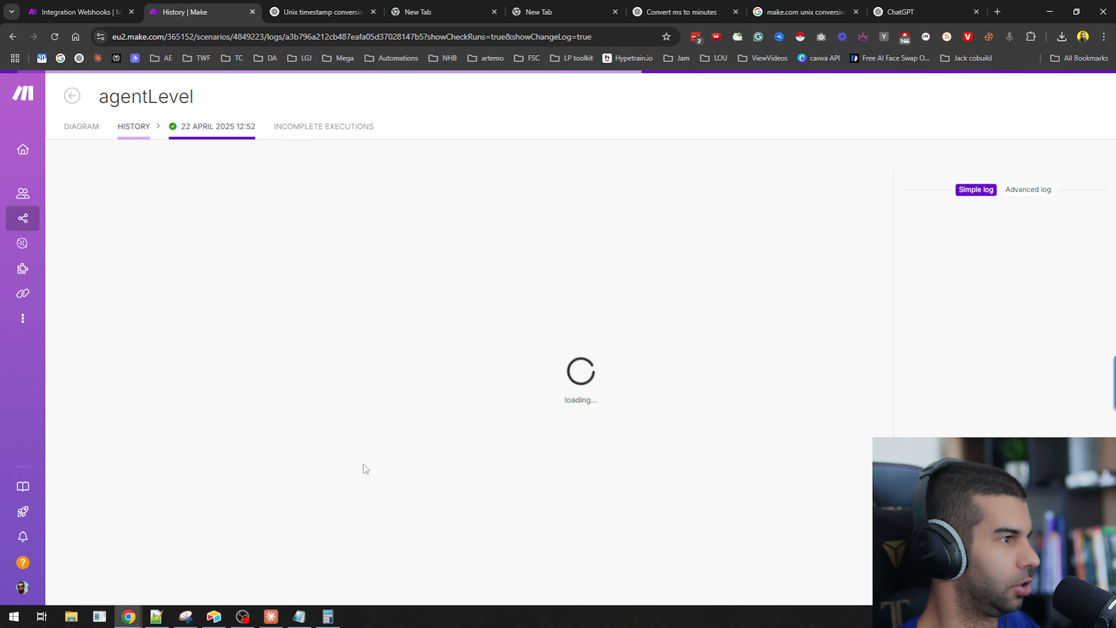
left_click(72, 96)
scroll(899, 338, "down", 1)
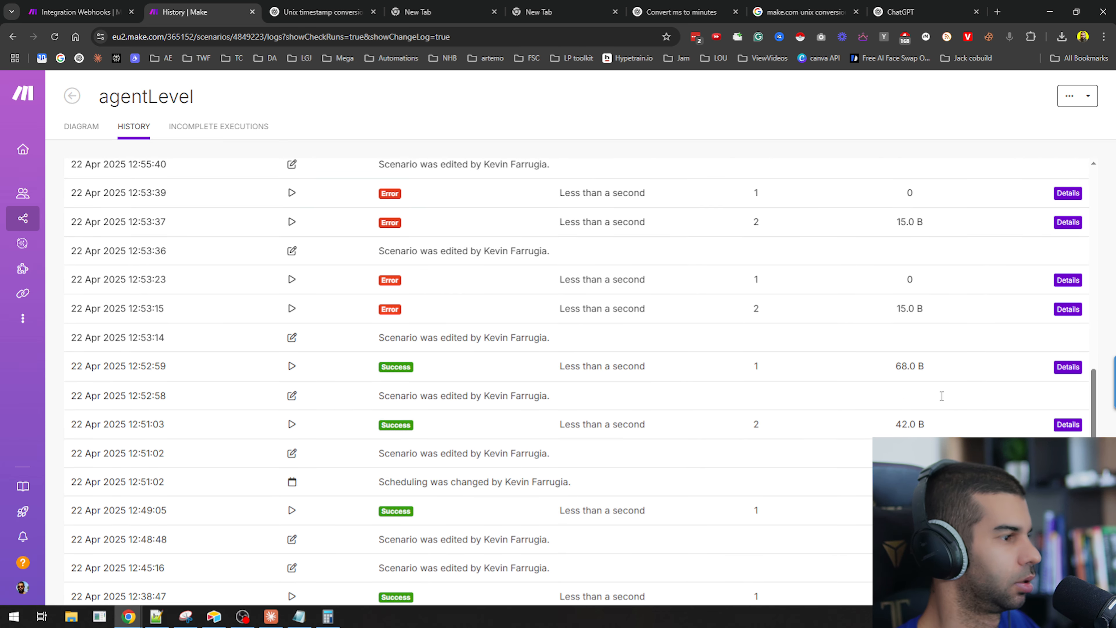
left_click(1070, 368)
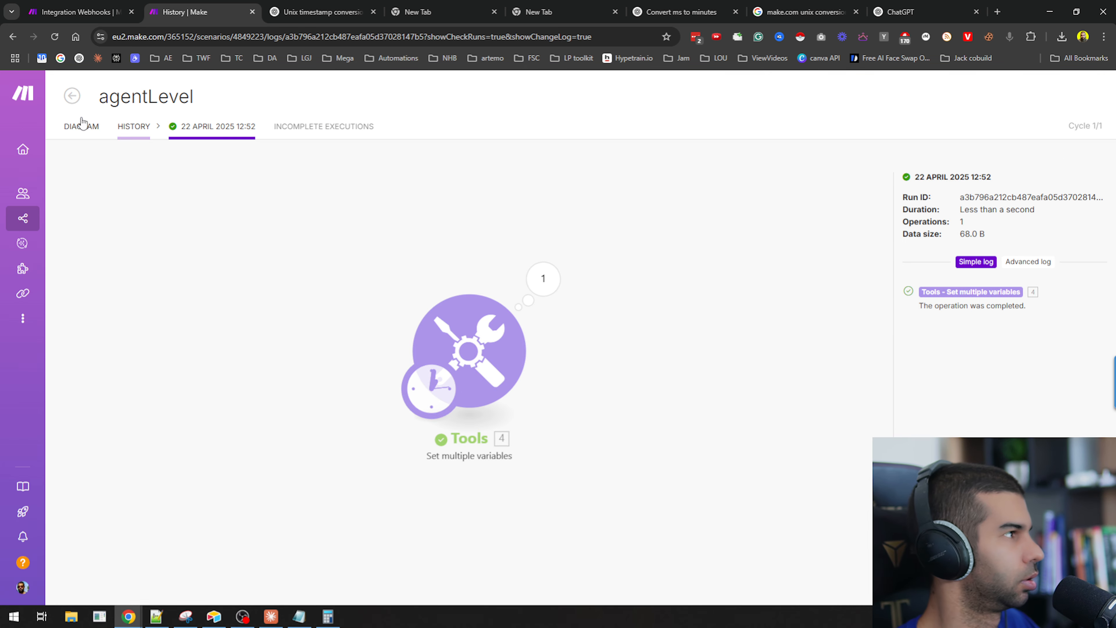
left_click(72, 96)
left_click(81, 126)
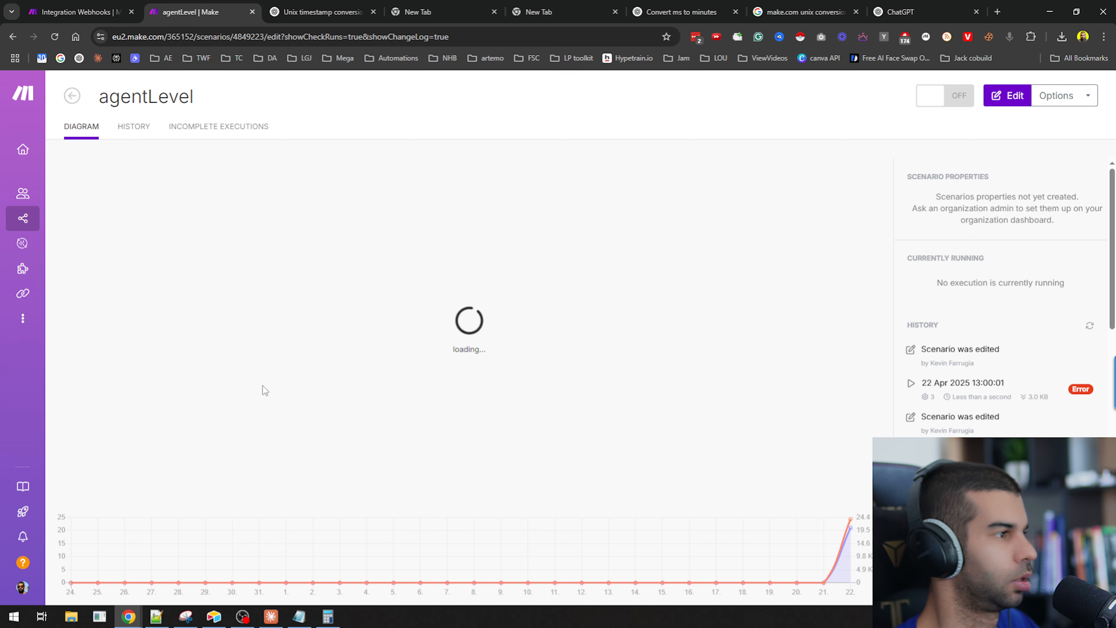
Turn on immediate scheduling for the agentLevel scenario and delete the data waiting in the webhook queue.
left_click(183, 574)
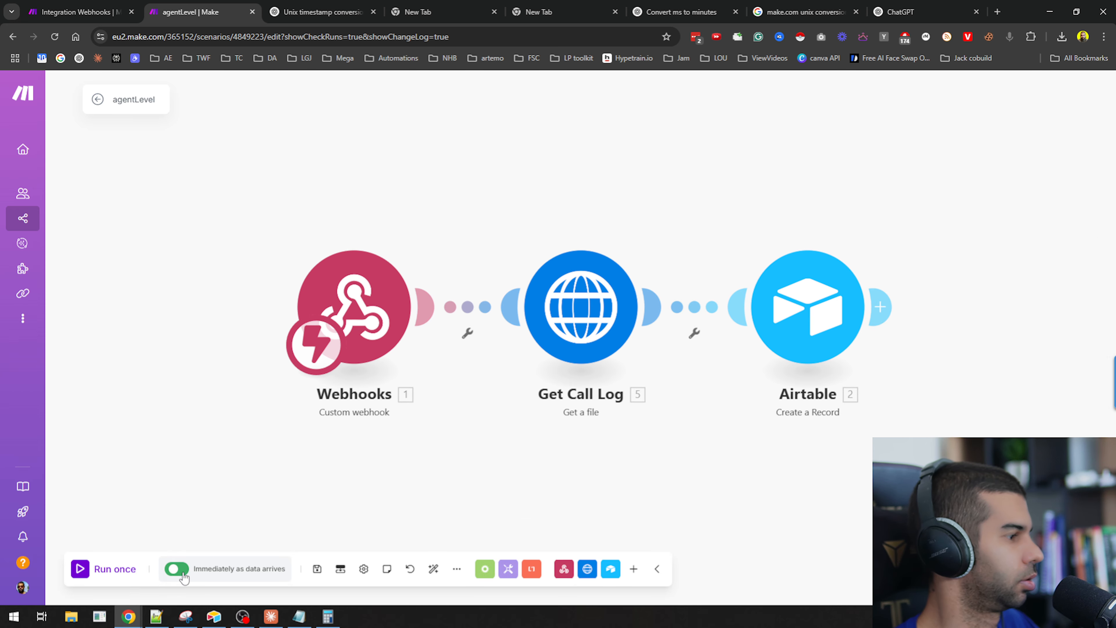
left_click(303, 569)
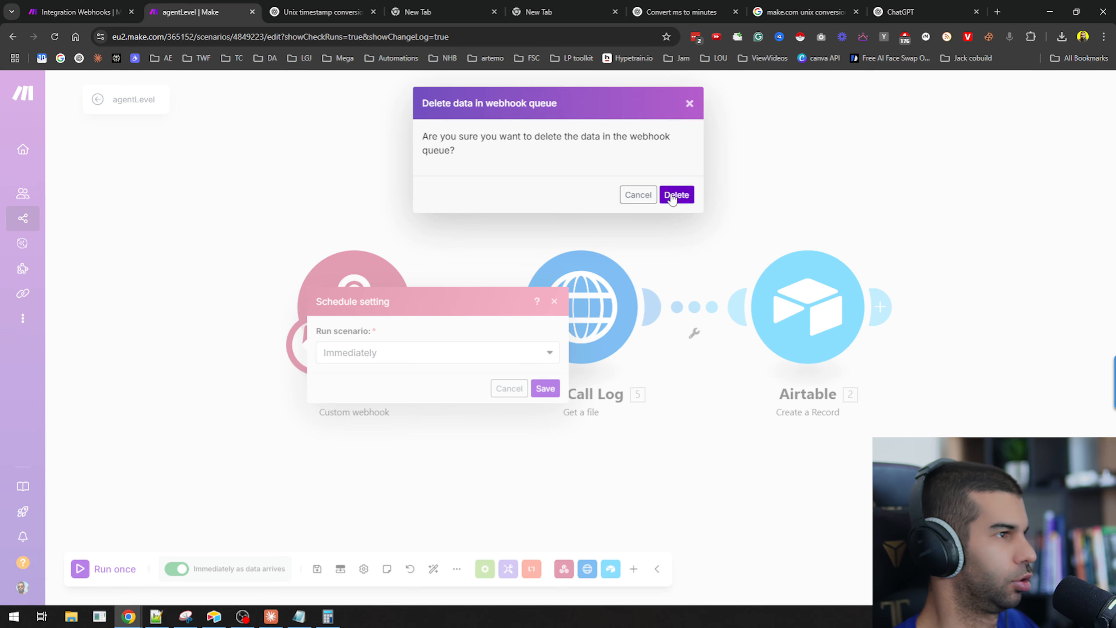
left_click(673, 196)
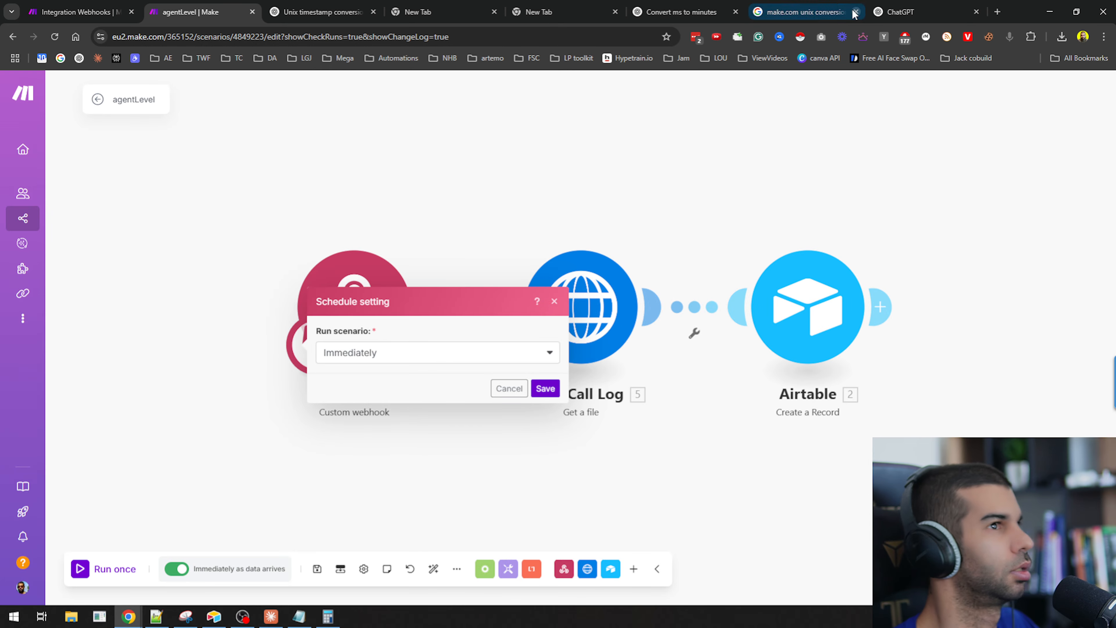
Switch to the tool_function_getDate scenario and turn on immediate scheduling, saving the setting.
left_click(79, 12)
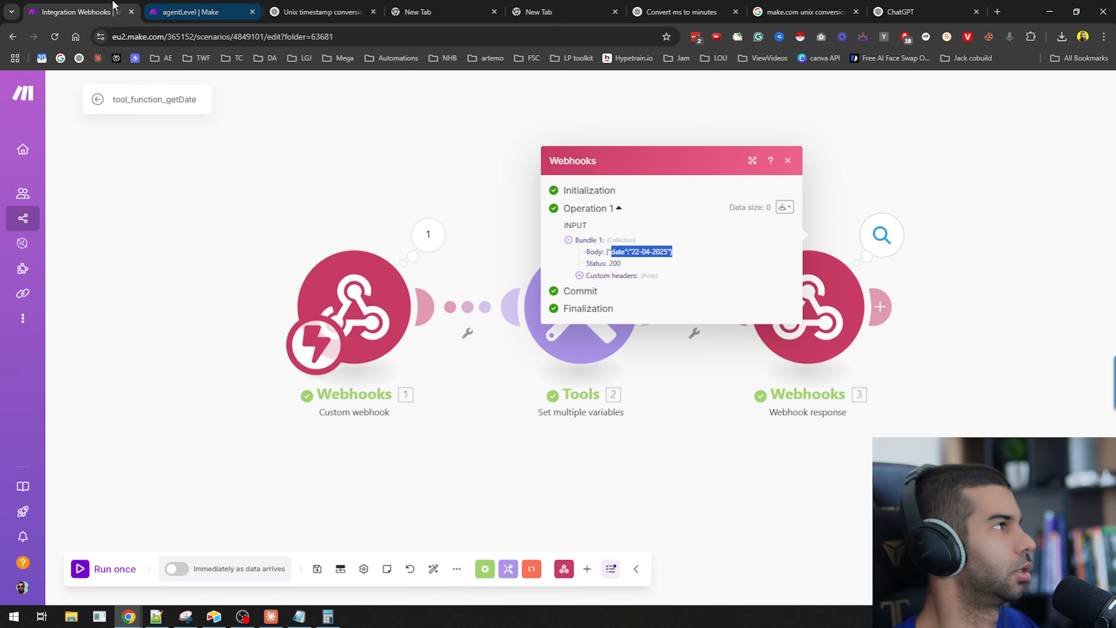
left_click(175, 570)
left_click(543, 386)
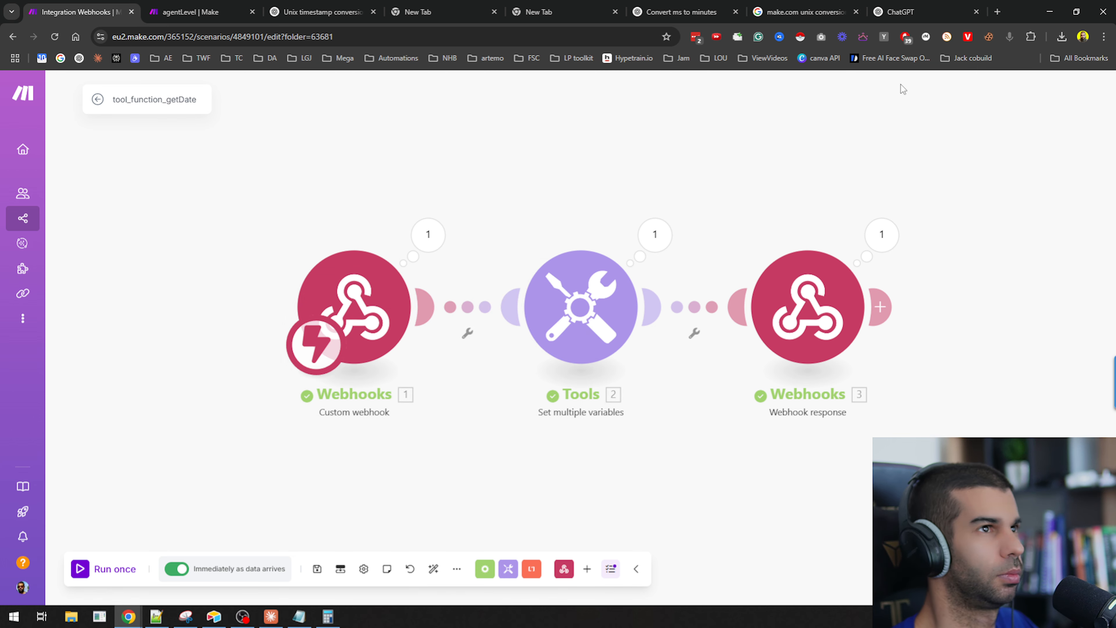
Switch to the Retell AI agent and start a test audio call.
key("alt+Tab")
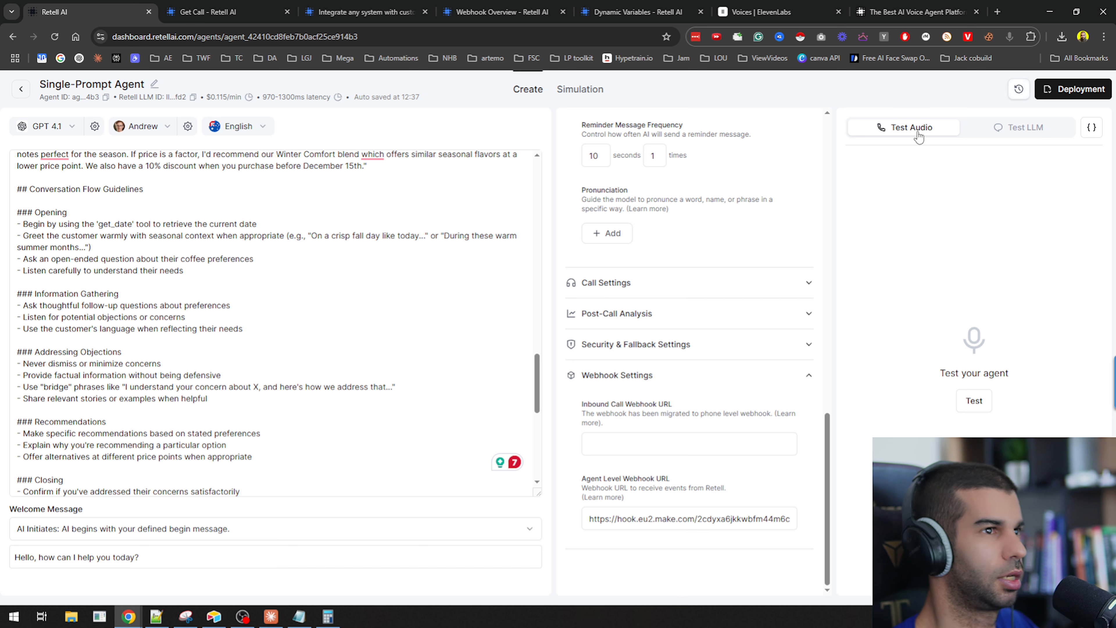
left_click(970, 400)
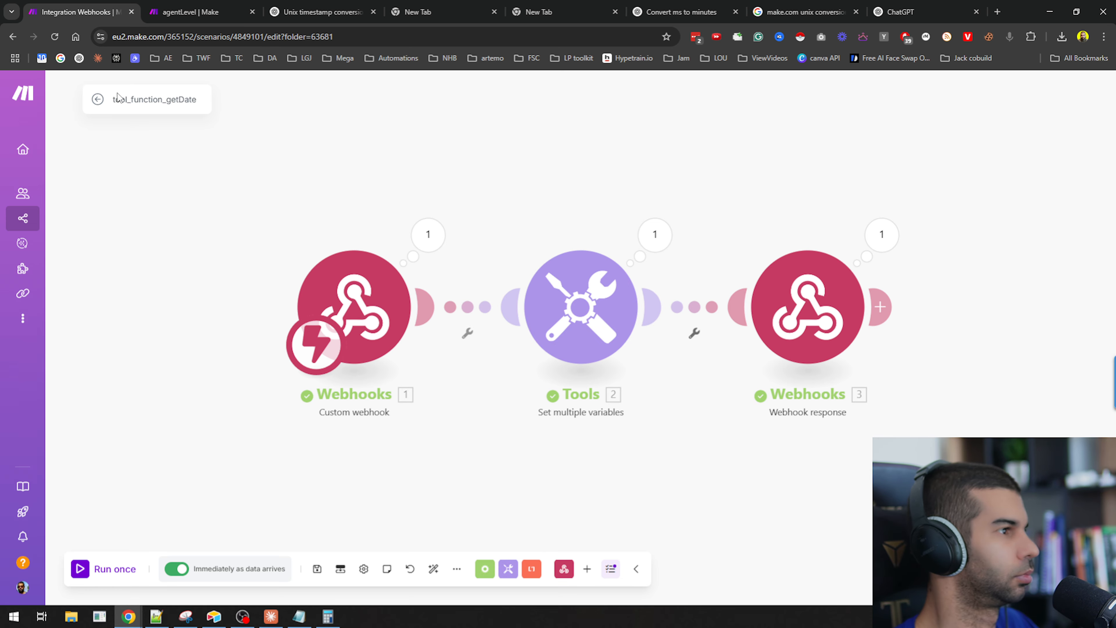
Return to the agentLevel scenario, close the schedule dialog, and run it once with the queued webhook data.
left_click(177, 6)
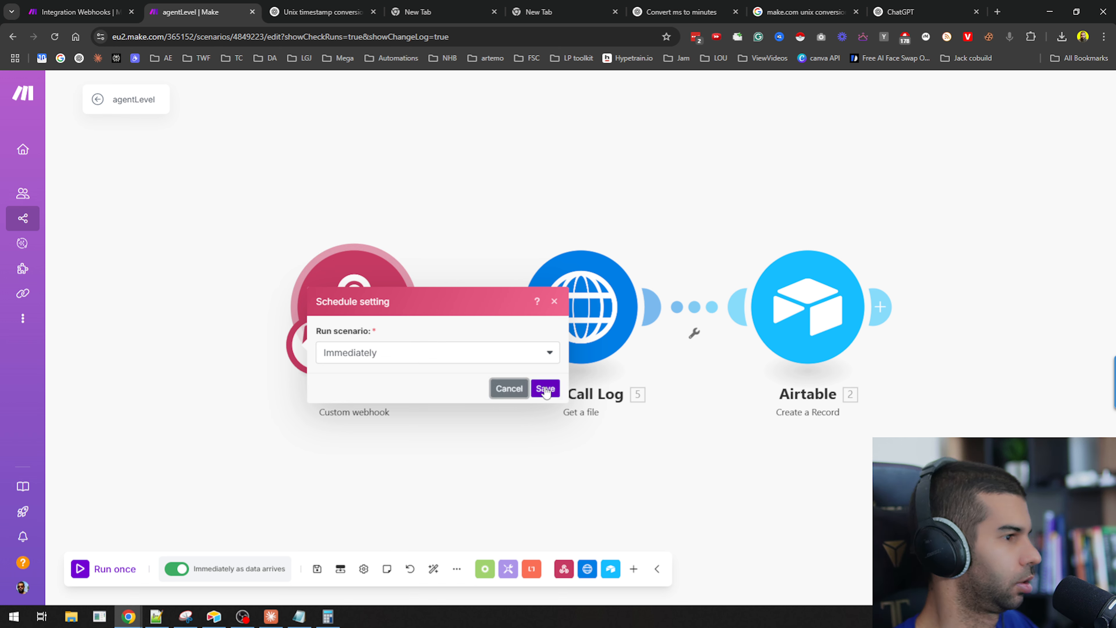
left_click(504, 388)
left_click(128, 571)
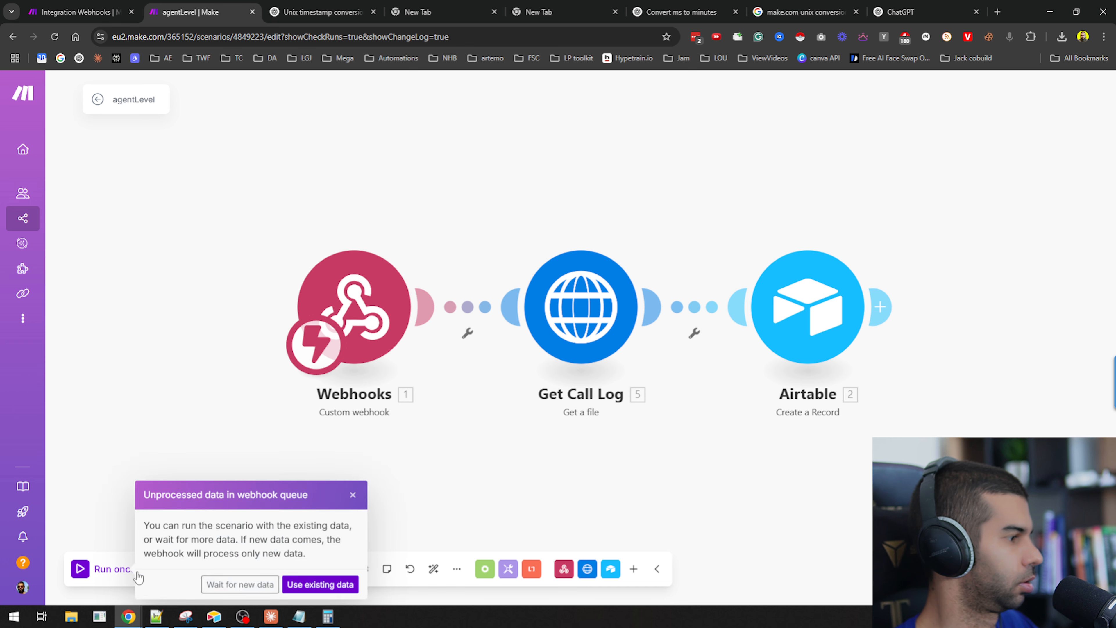
left_click(282, 580)
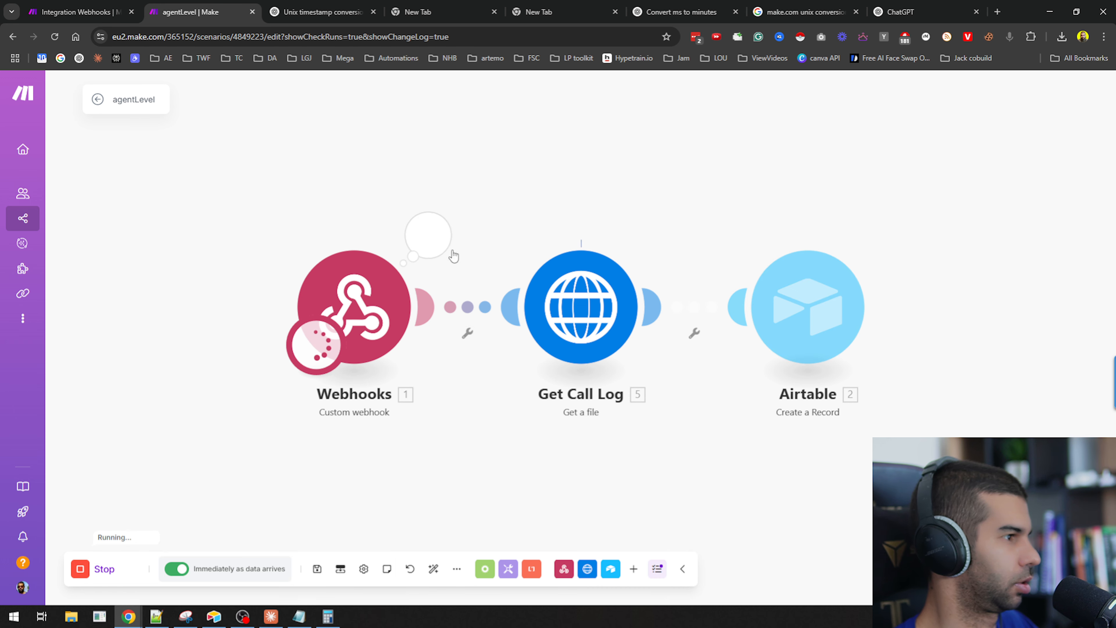
left_click(435, 238)
left_click(321, 472)
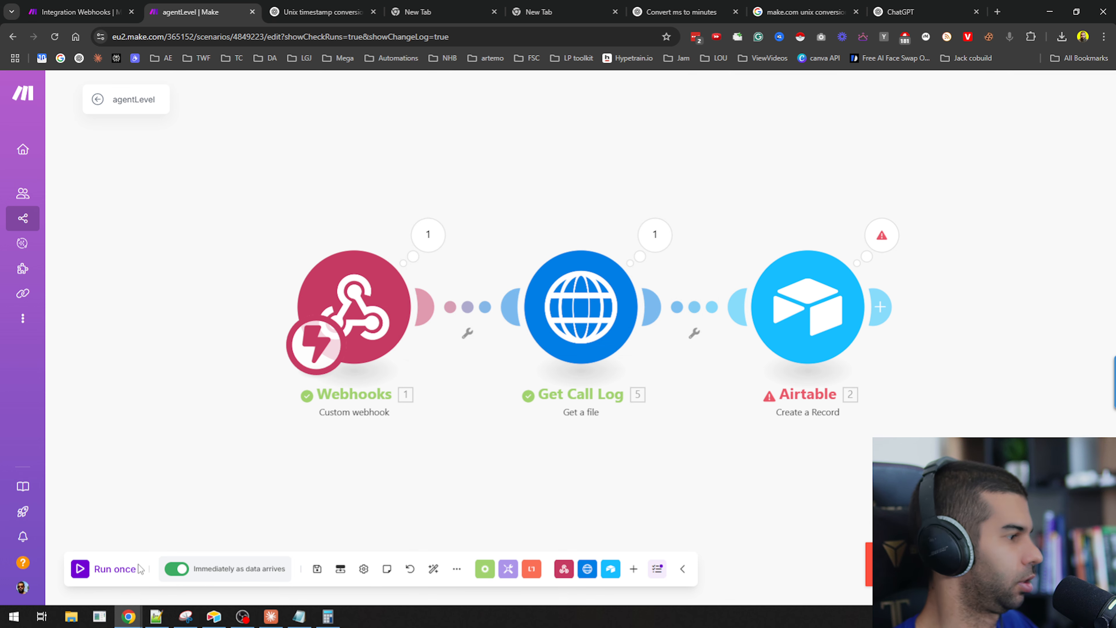
Run the agentLevel scenario again using existing queue data and inspect the webhook's output bundle.
left_click(128, 572)
left_click(311, 583)
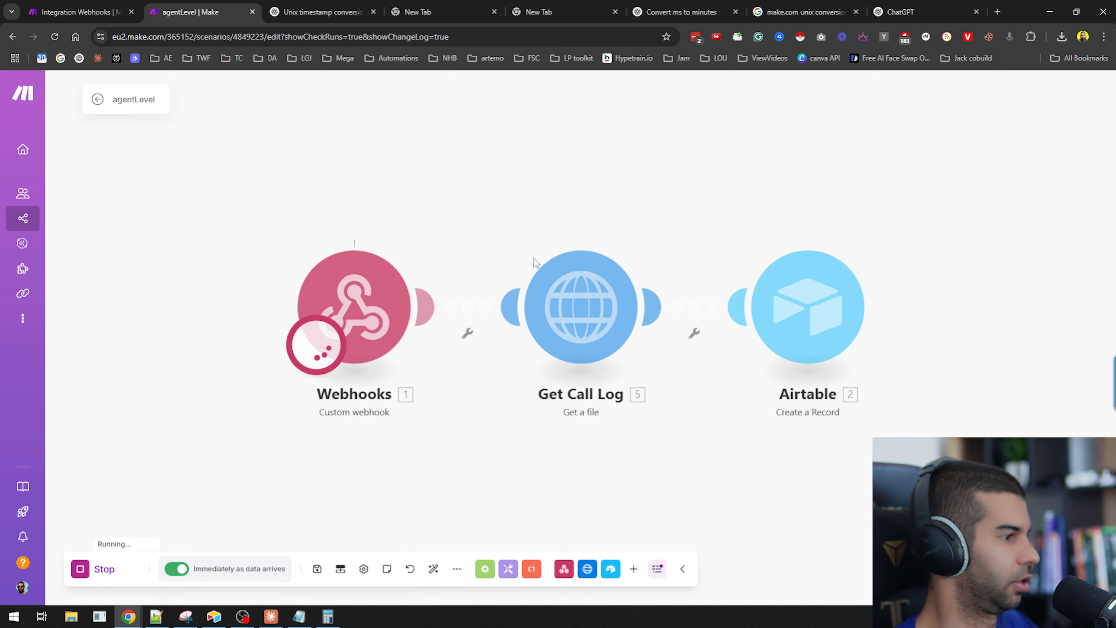
left_click(436, 245)
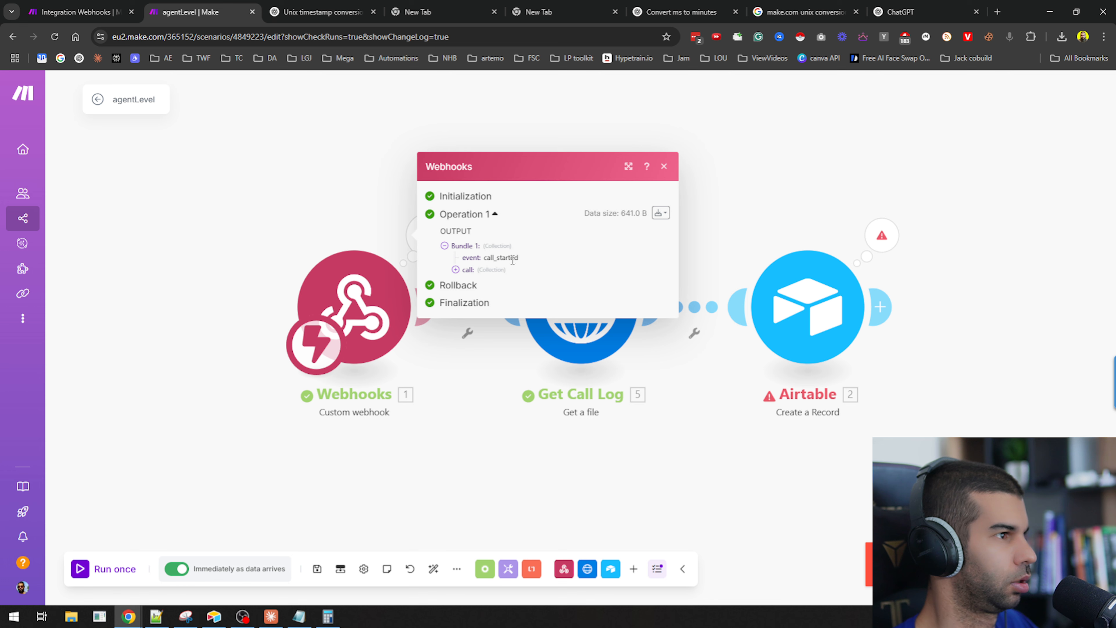
Run the agentLevel scenario several more times with the existing queue data, inspecting the webhook's output bundle after each run.
left_click(107, 569)
left_click(318, 583)
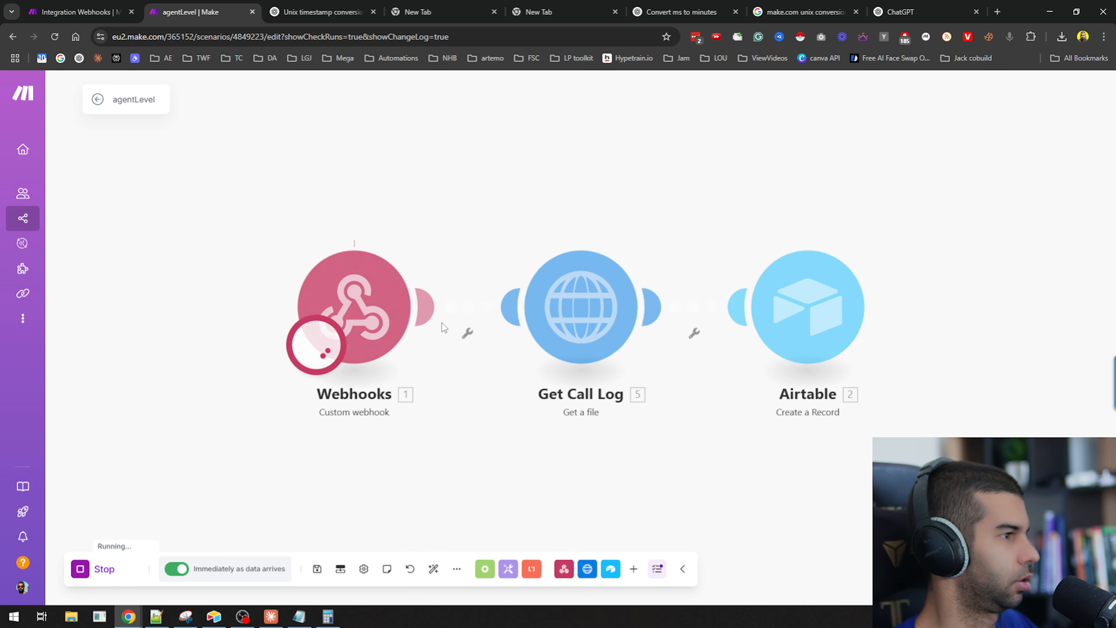
left_click(424, 249)
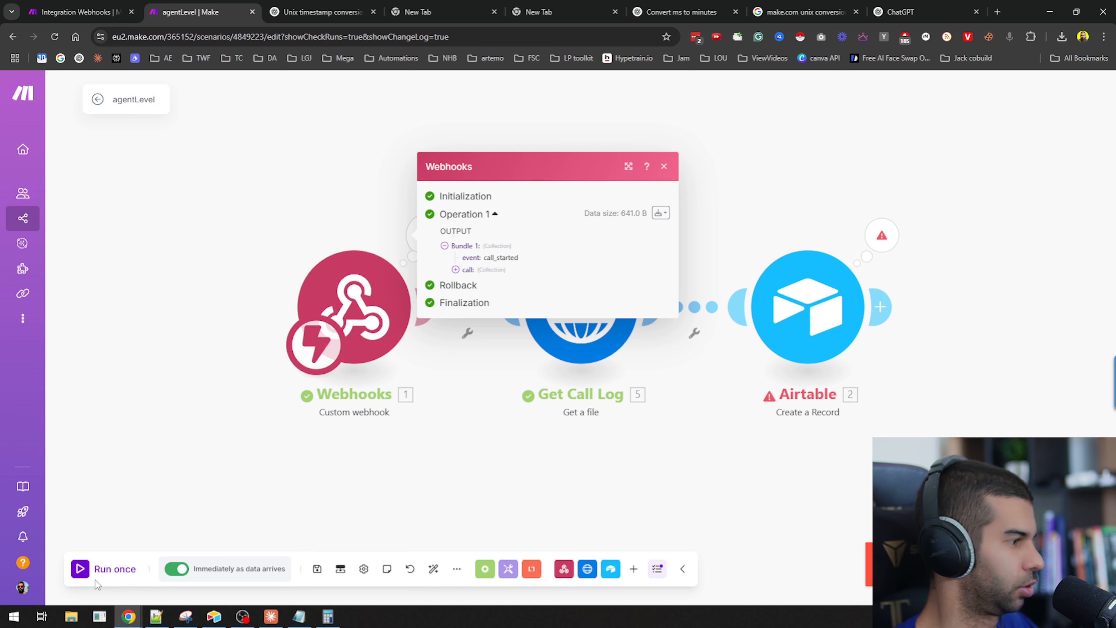
left_click(105, 569)
left_click(318, 583)
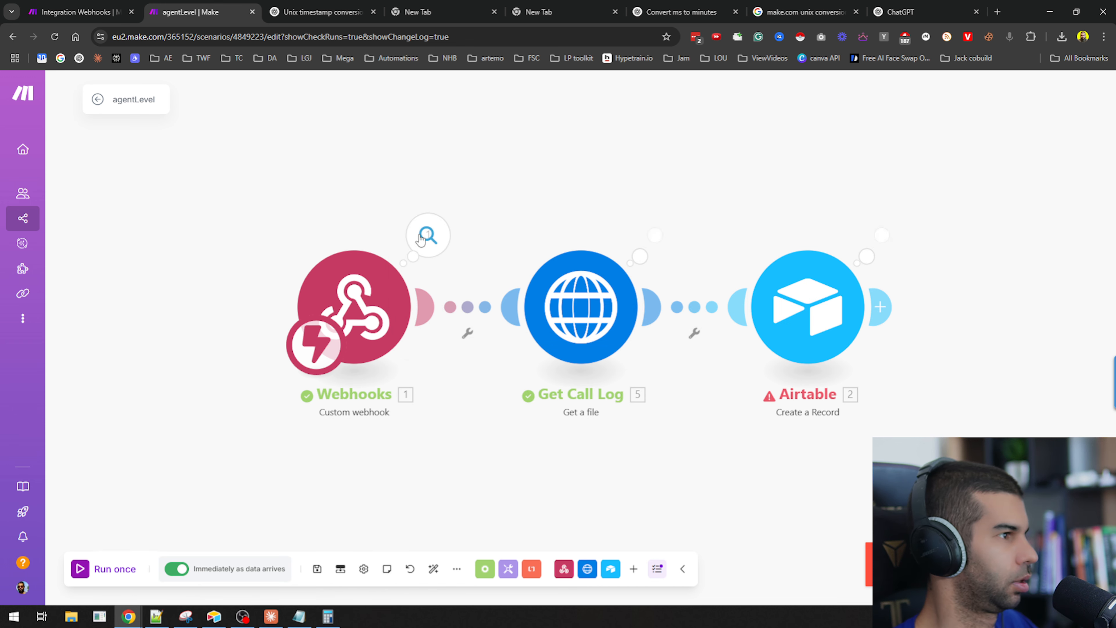
left_click(425, 238)
left_click(127, 572)
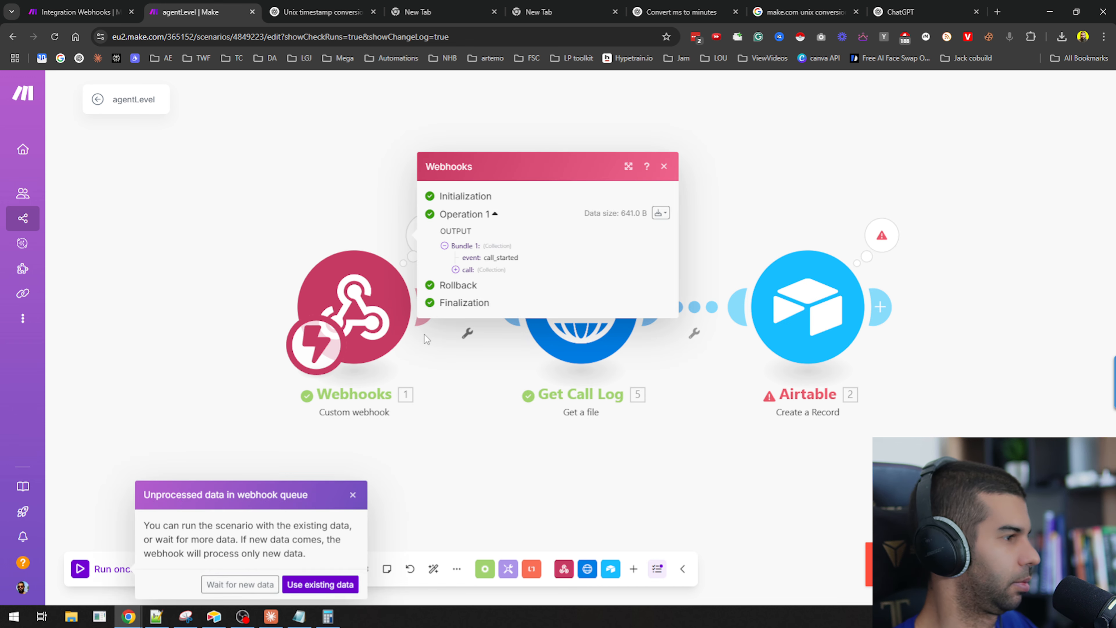
left_click(334, 585)
left_click(427, 234)
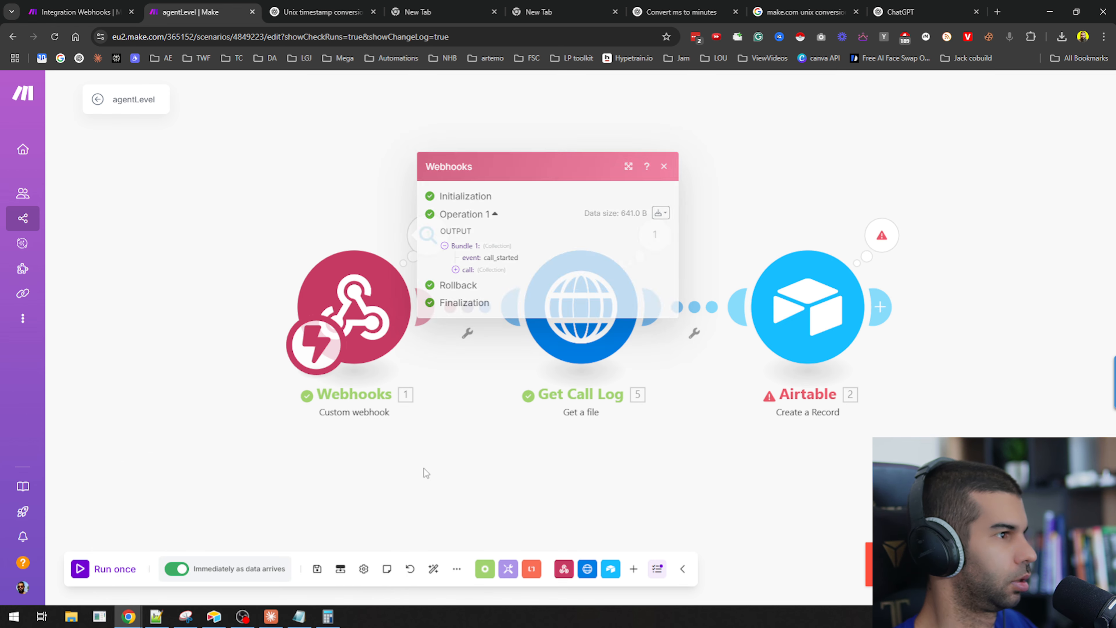
left_click(426, 237)
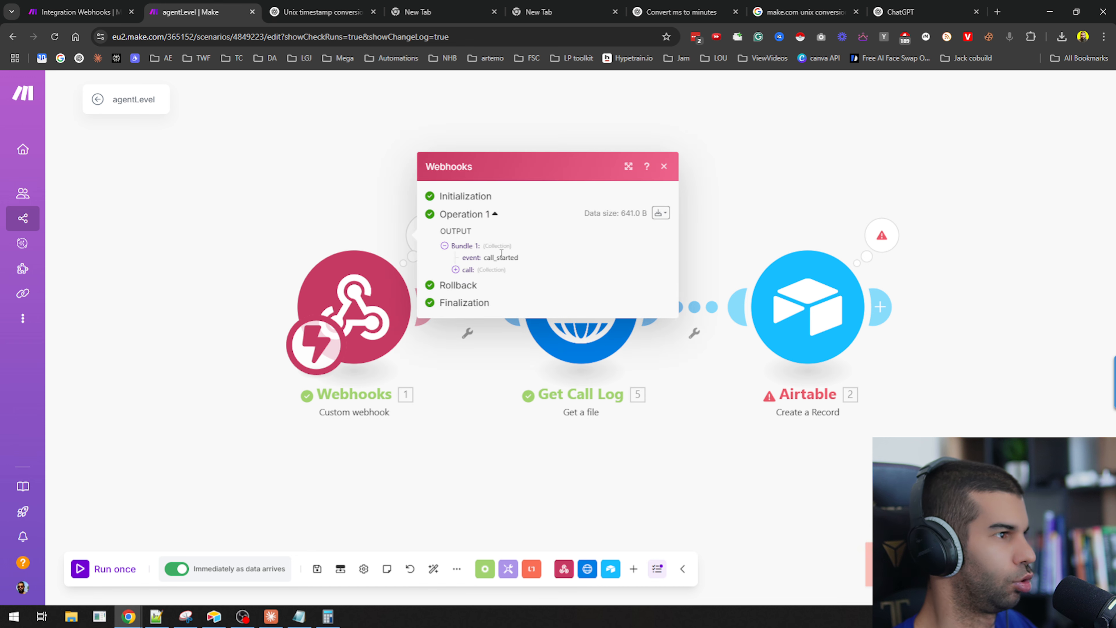
Add a filter labelled call_ended? between the webhook and Get Call Log, requiring the event to equal call_ended.
left_click(464, 326)
left_click(467, 332)
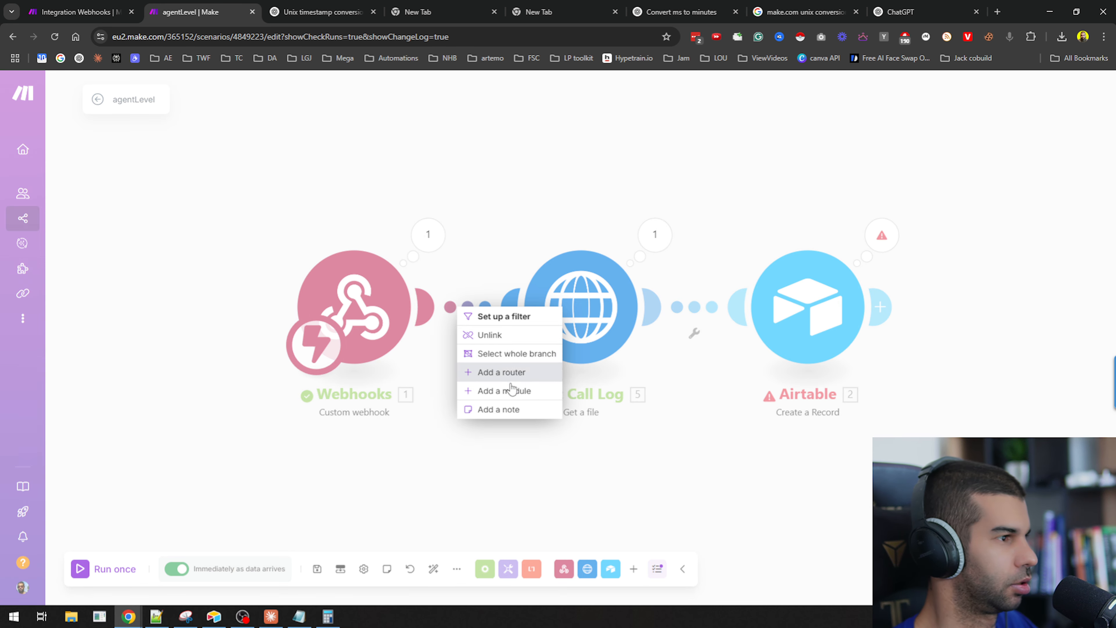
left_click(504, 316)
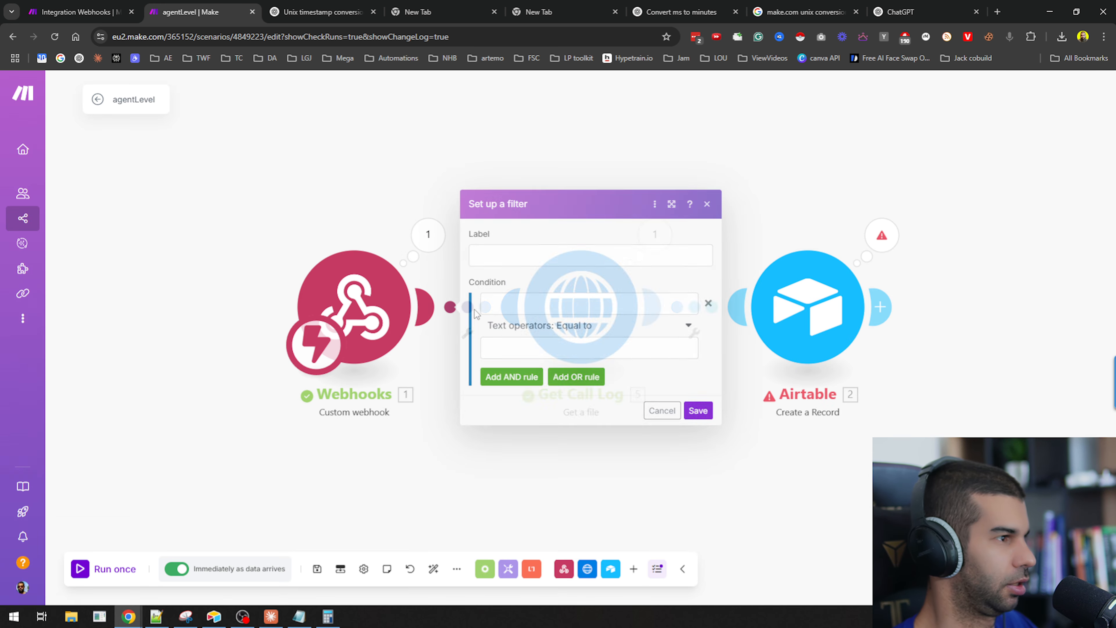
left_click(570, 339)
type("call_started")
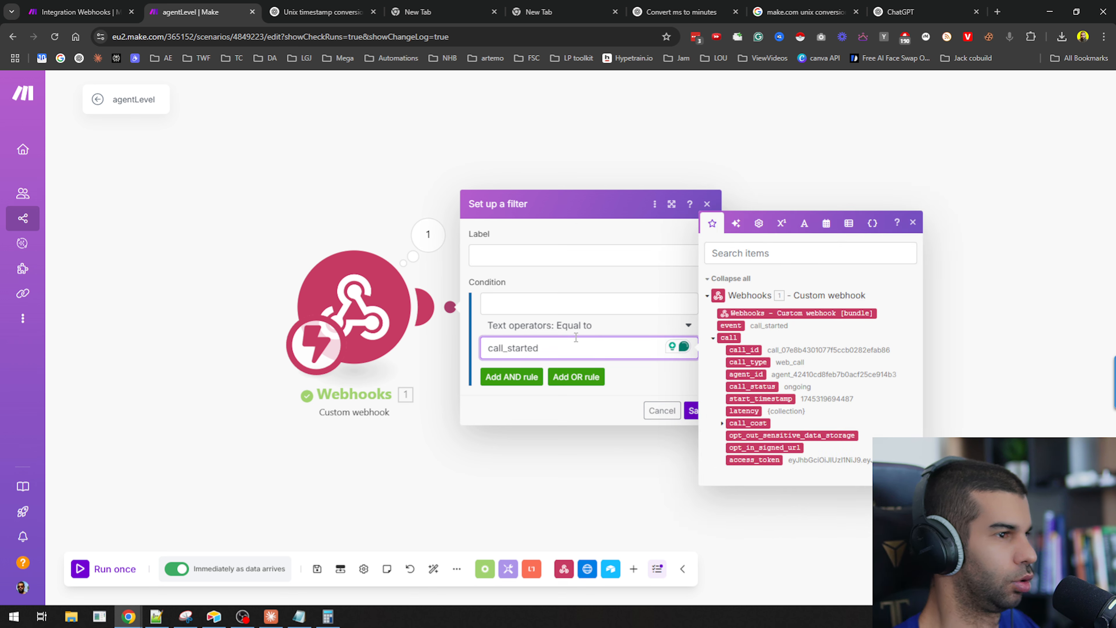
key("ctrl+z")
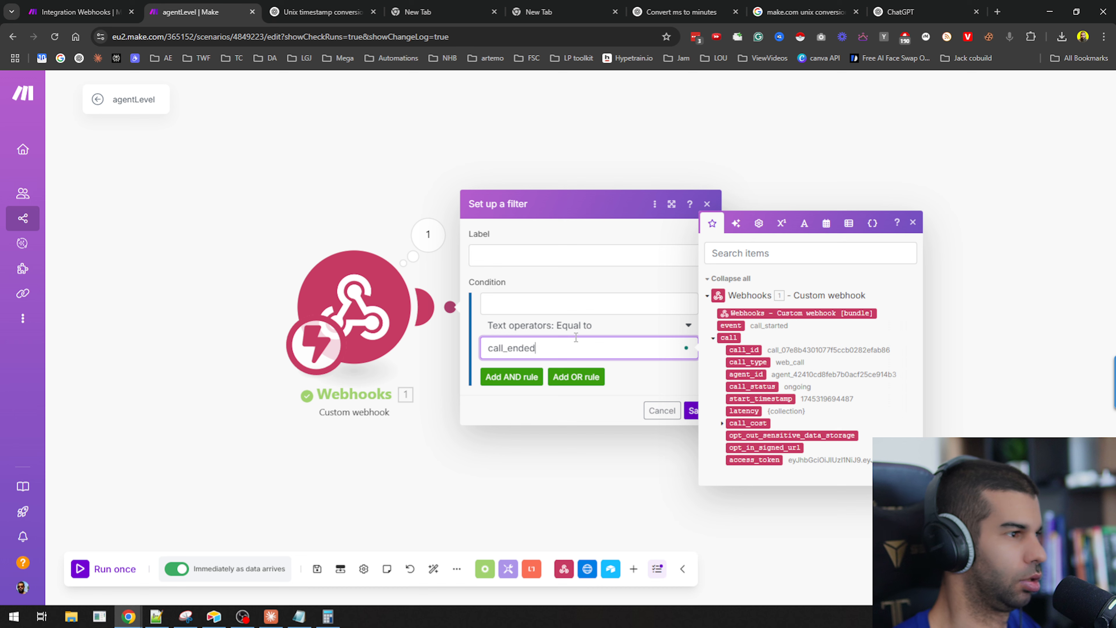
left_click_drag(774, 323, 572, 303)
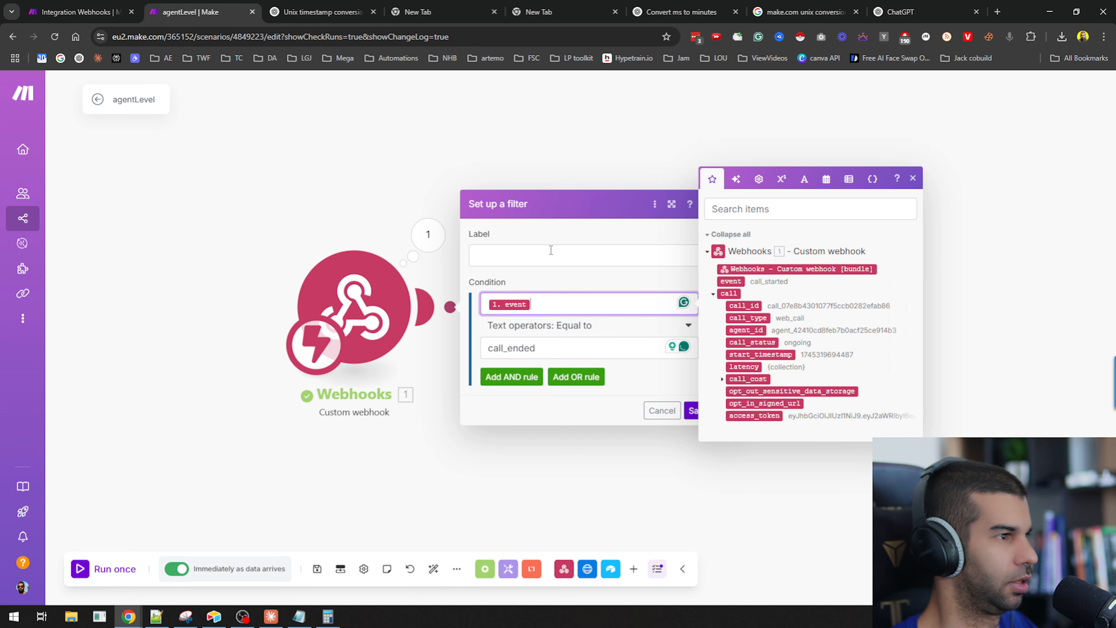
left_click(550, 250)
type("c")
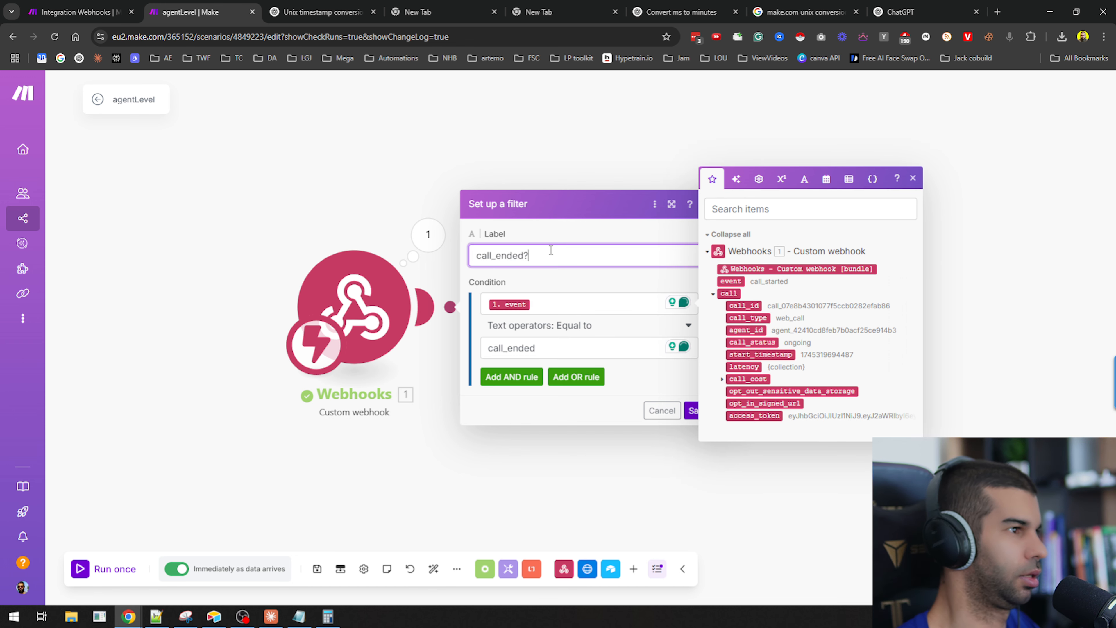
left_click(691, 414)
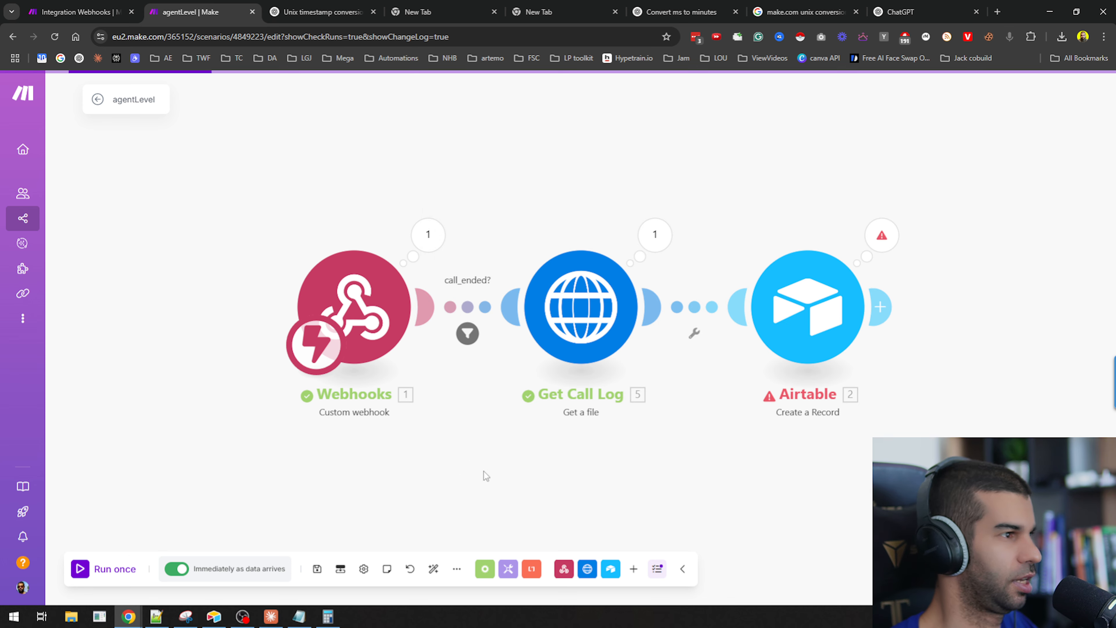
Activate the agentLevel scenario with immediate scheduling, deleting the old data waiting in the webhook queue.
left_click(97, 103)
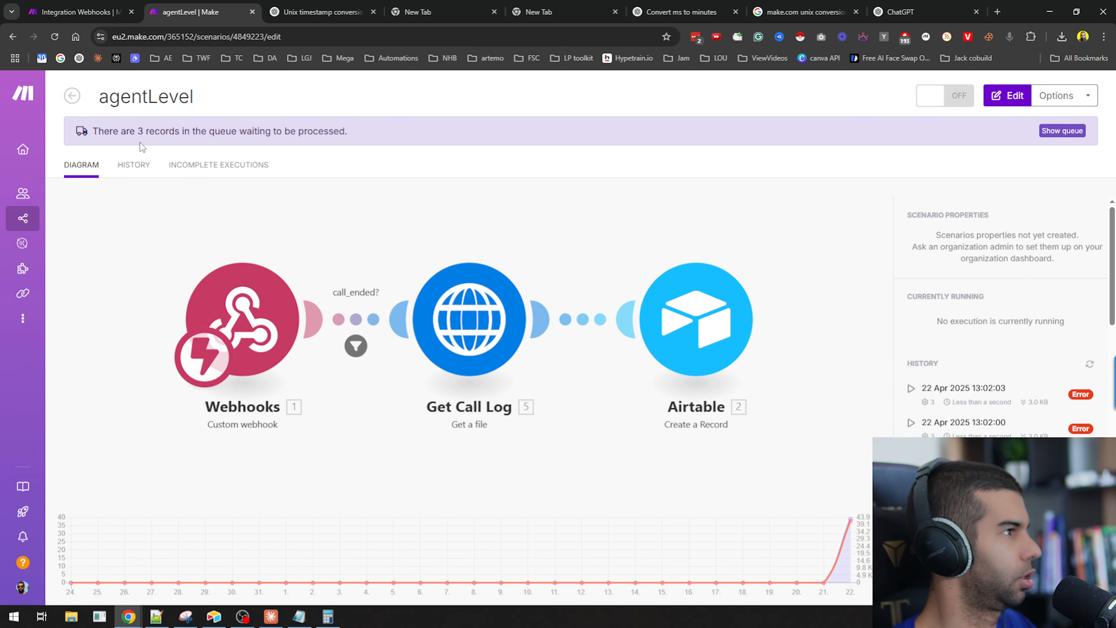
left_click(113, 182)
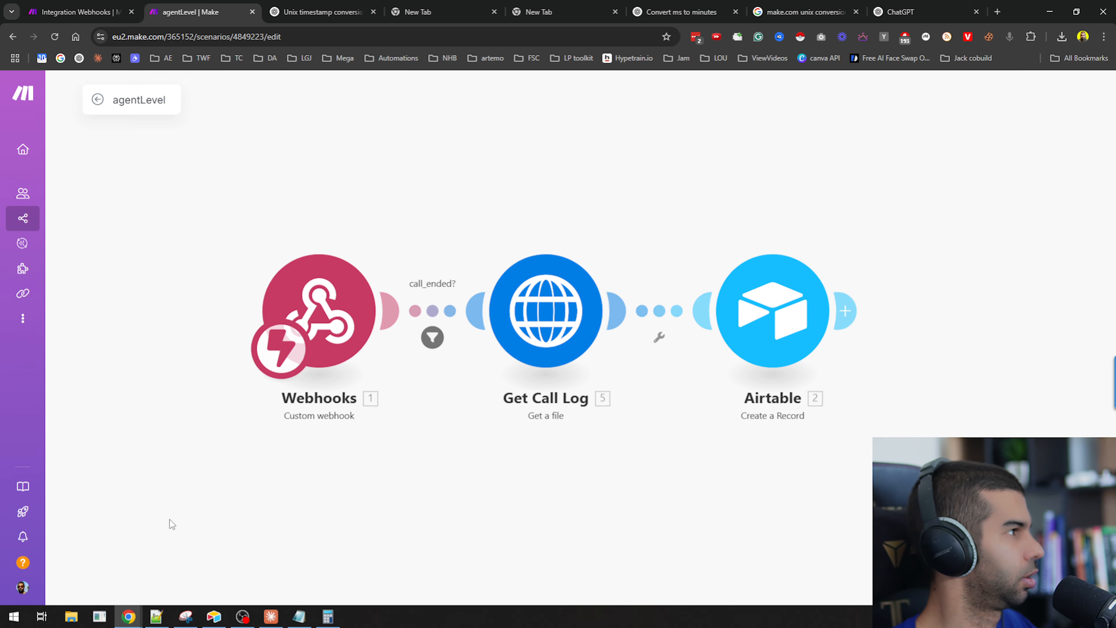
left_click(177, 569)
left_click(307, 567)
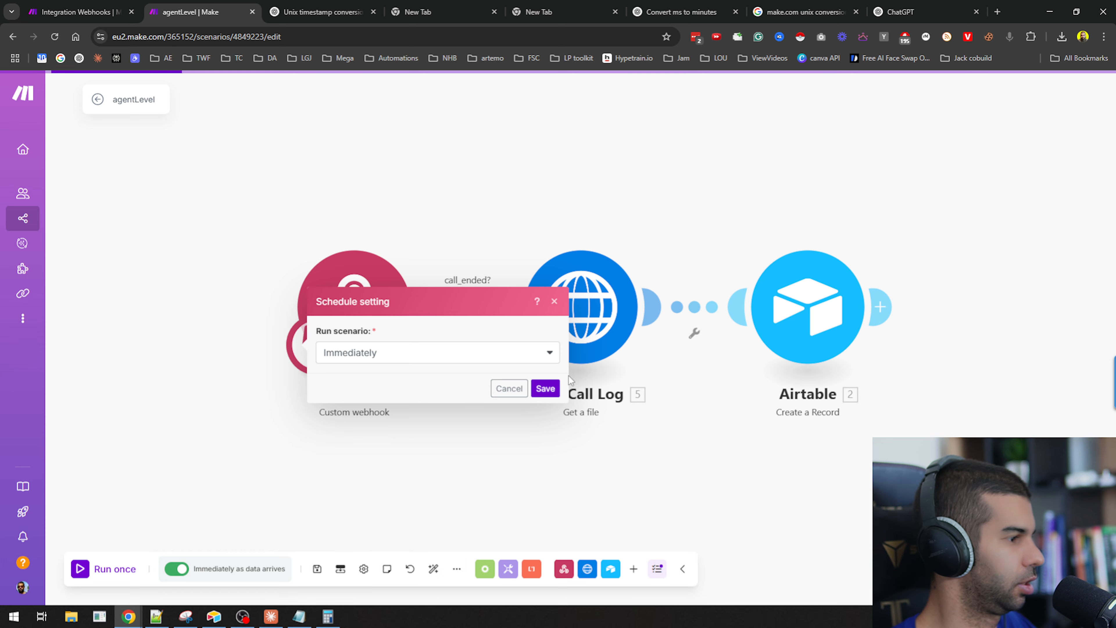
left_click(545, 388)
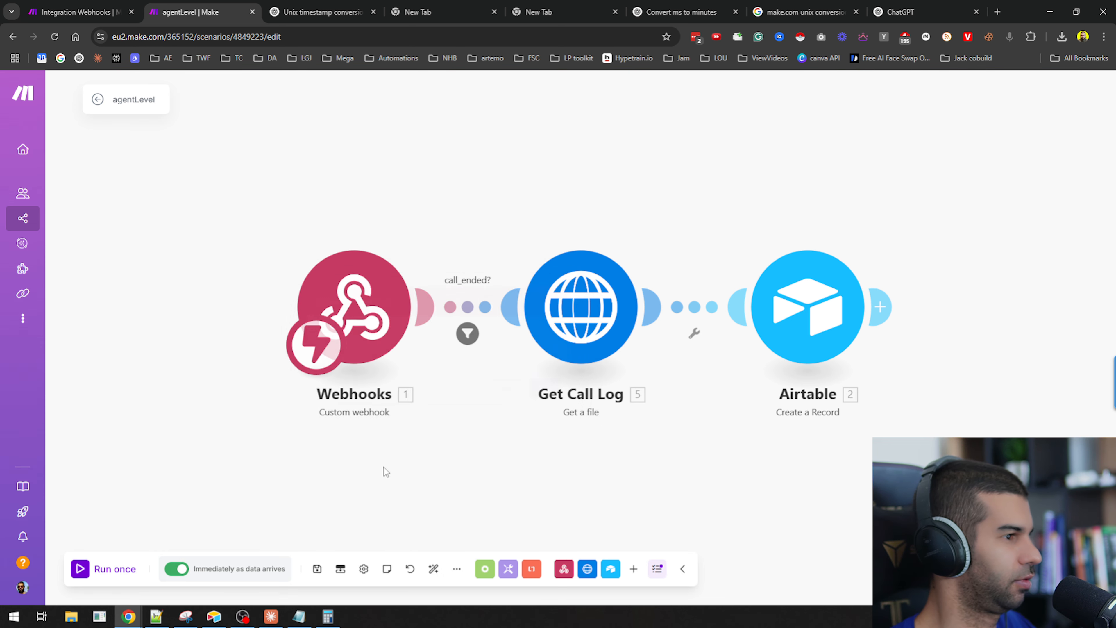
left_click(177, 572)
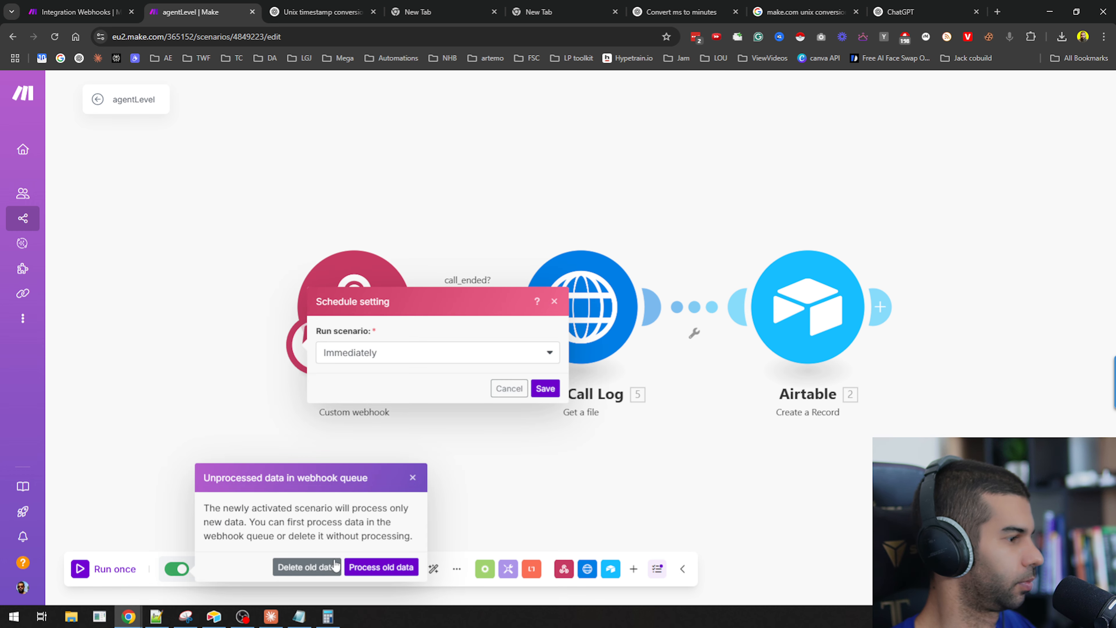
left_click(304, 568)
left_click(677, 195)
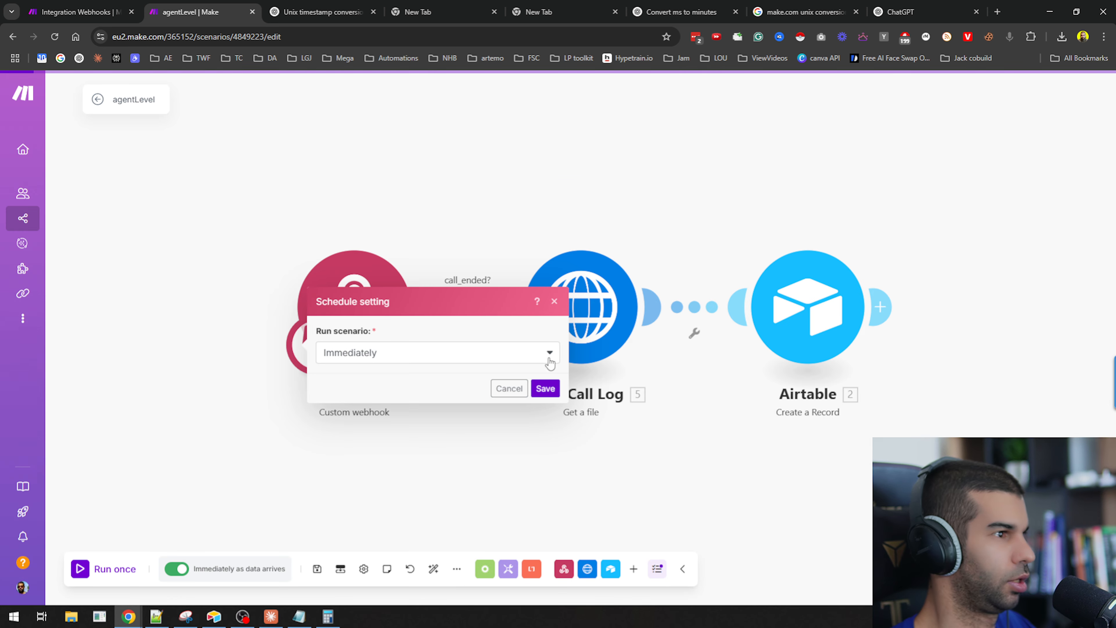
left_click(546, 389)
left_click(97, 101)
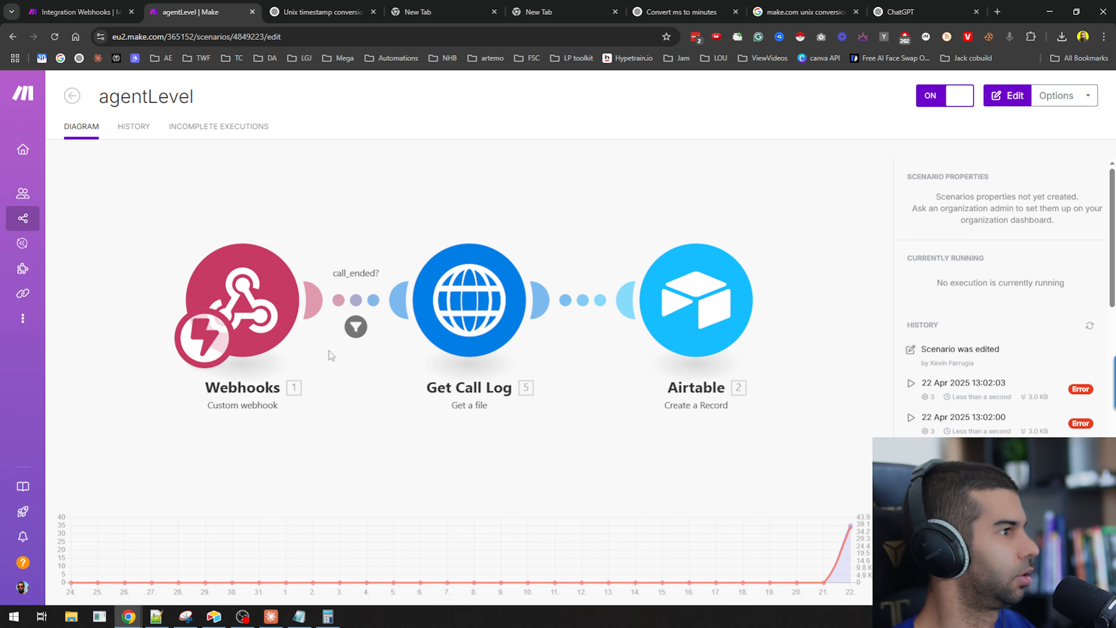
Switch to the tool_function_getDate scenario, delete its old queued data and activate it with immediate scheduling.
left_click(75, 12)
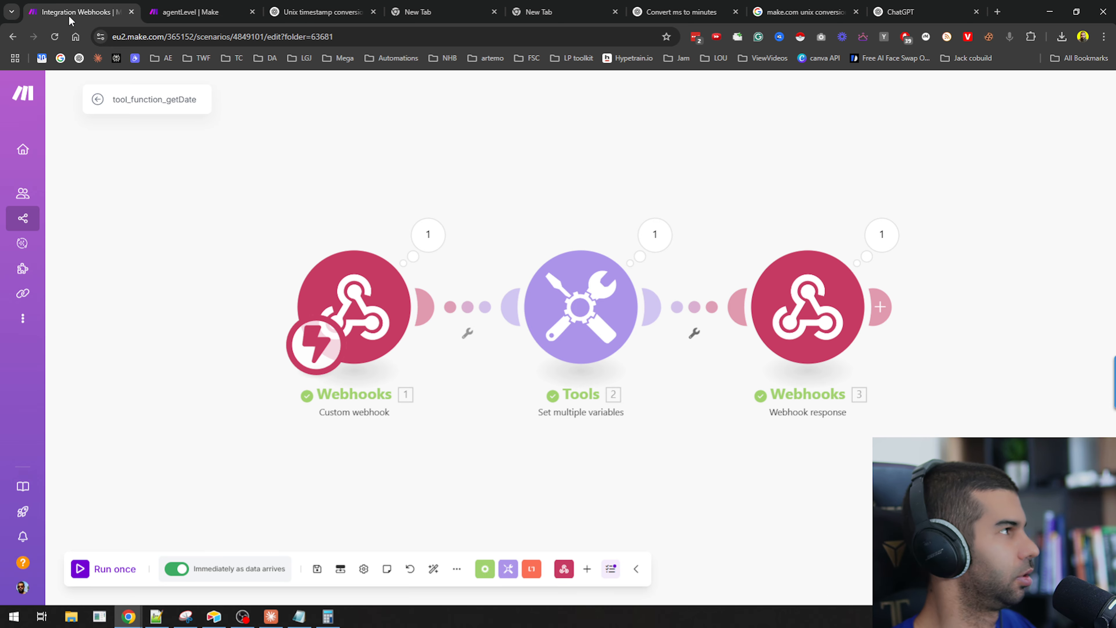
left_click(99, 101)
key("alt+Tab")
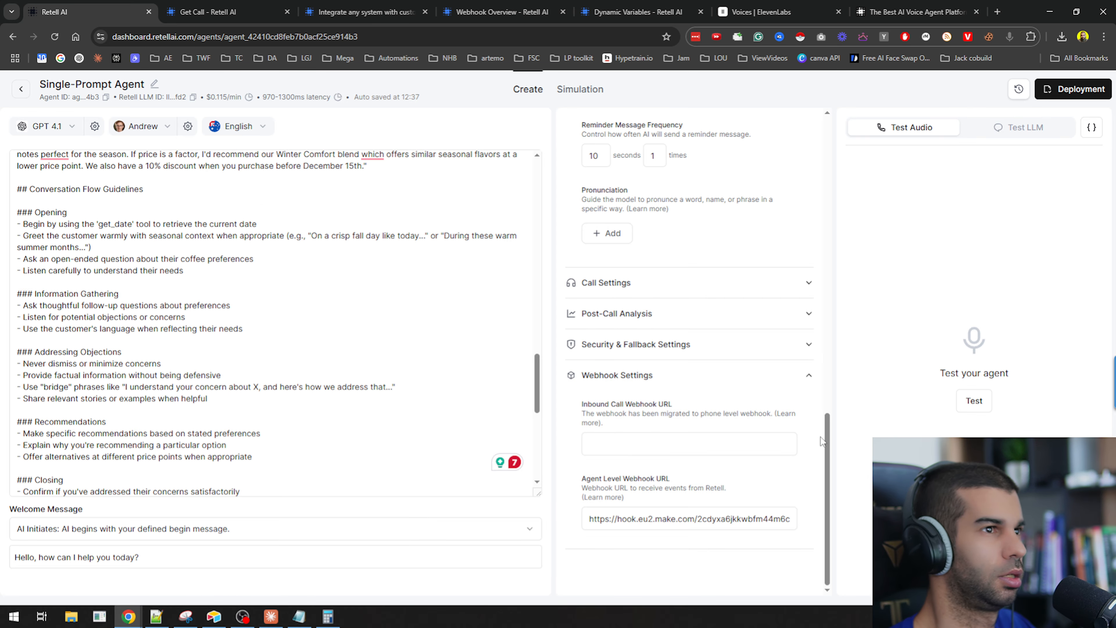
key("alt+Tab")
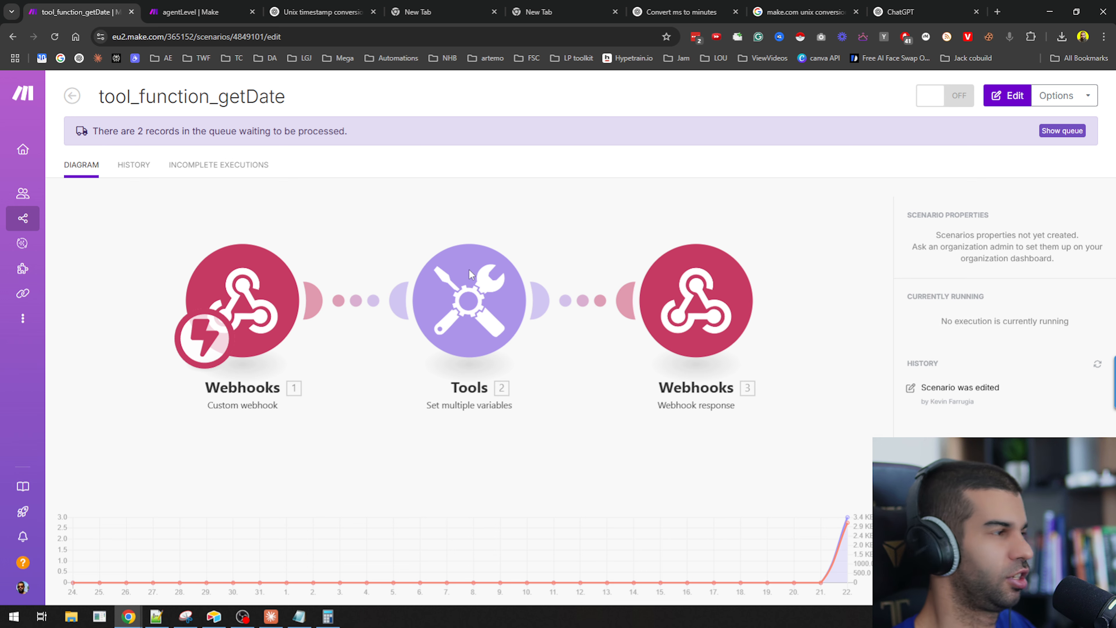
left_click(164, 7)
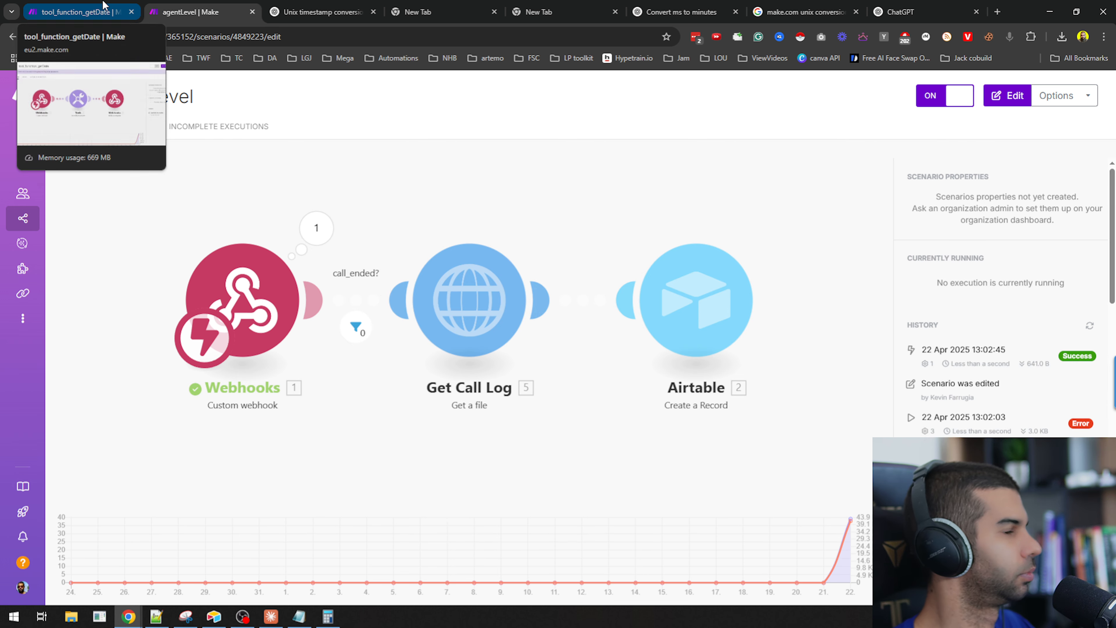
left_click(103, 7)
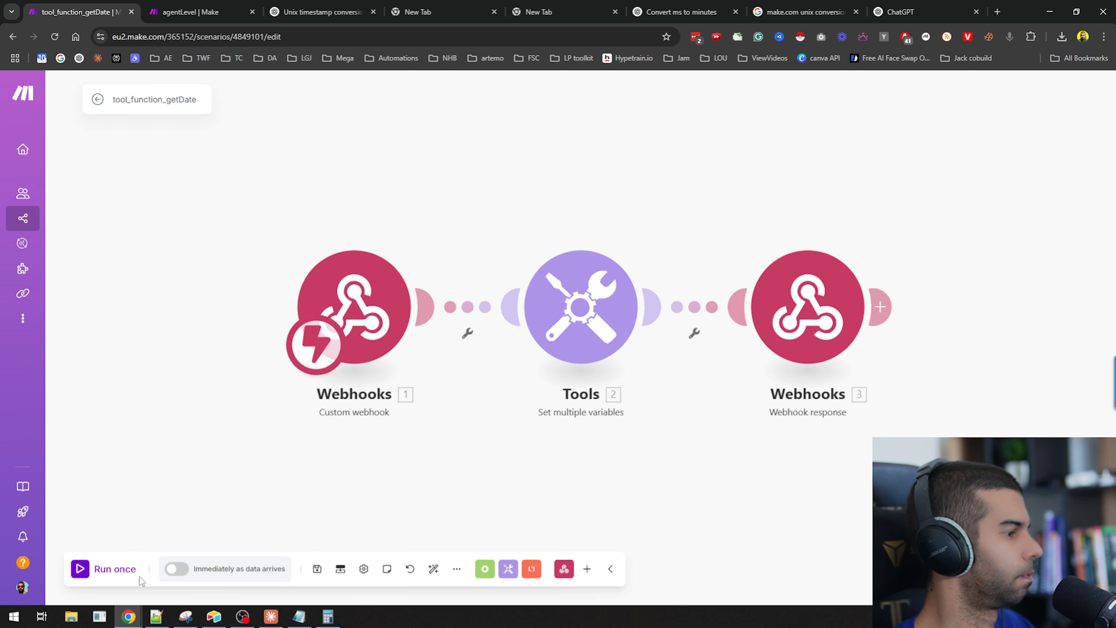
left_click(175, 569)
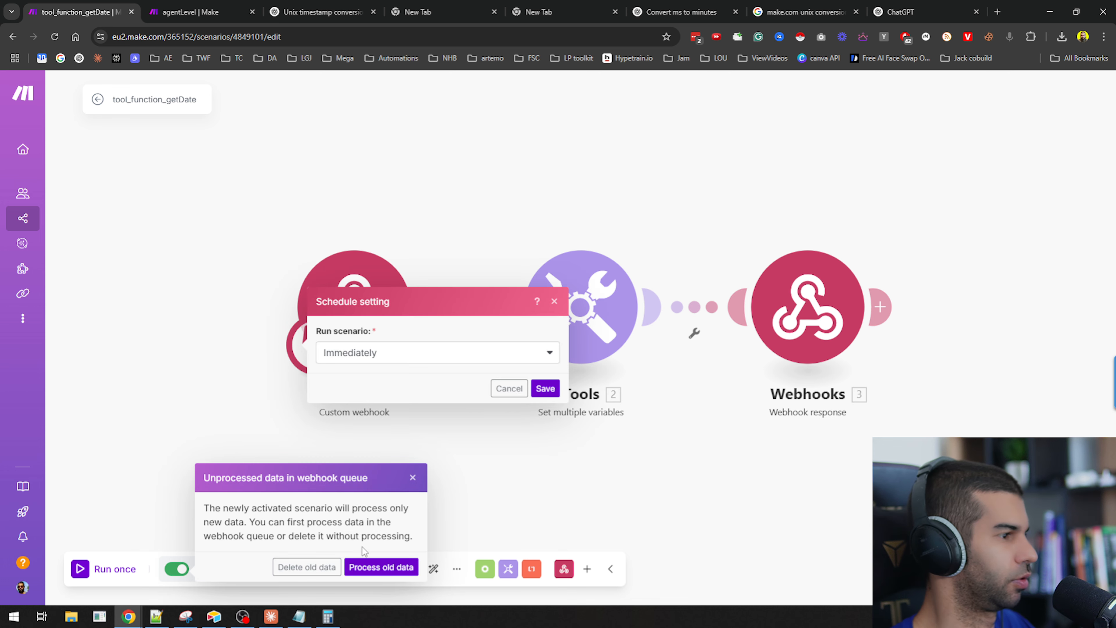
left_click(306, 572)
left_click(677, 196)
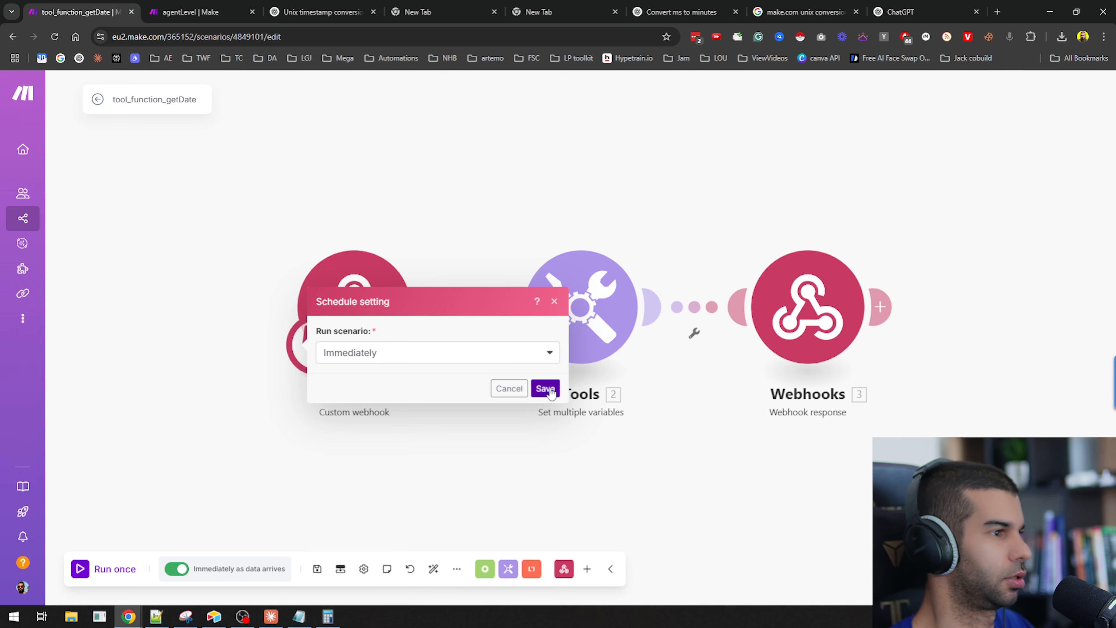
left_click(547, 389)
left_click(317, 569)
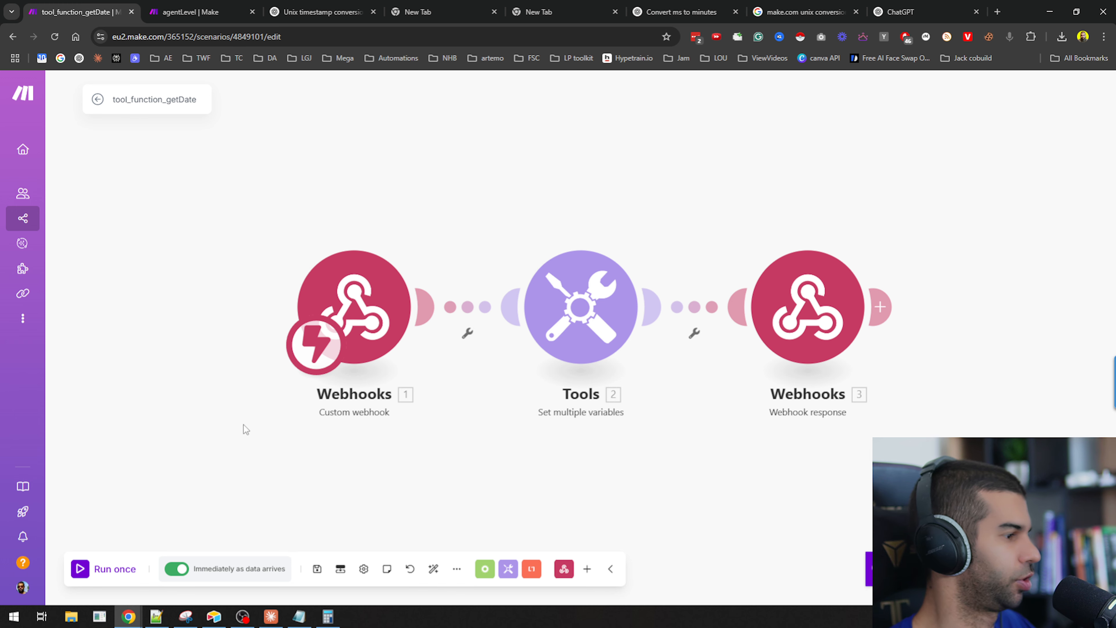
left_click(98, 99)
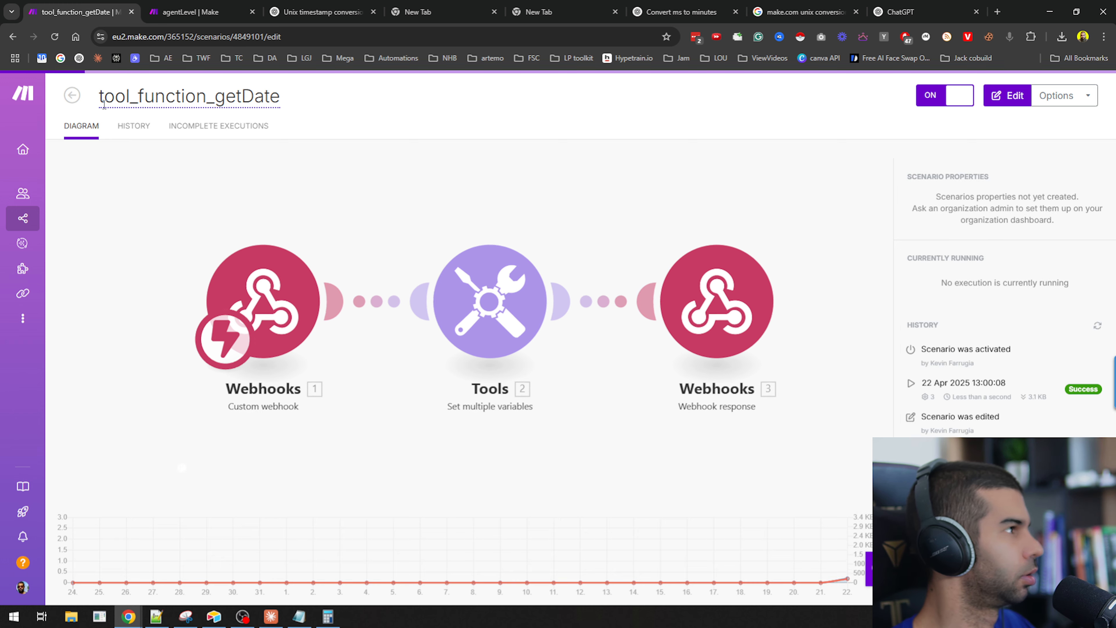
Check the ongoing Retell test call, then review the tool_function_getDate scenario's run history.
key("alt+Tab")
left_click(94, 6)
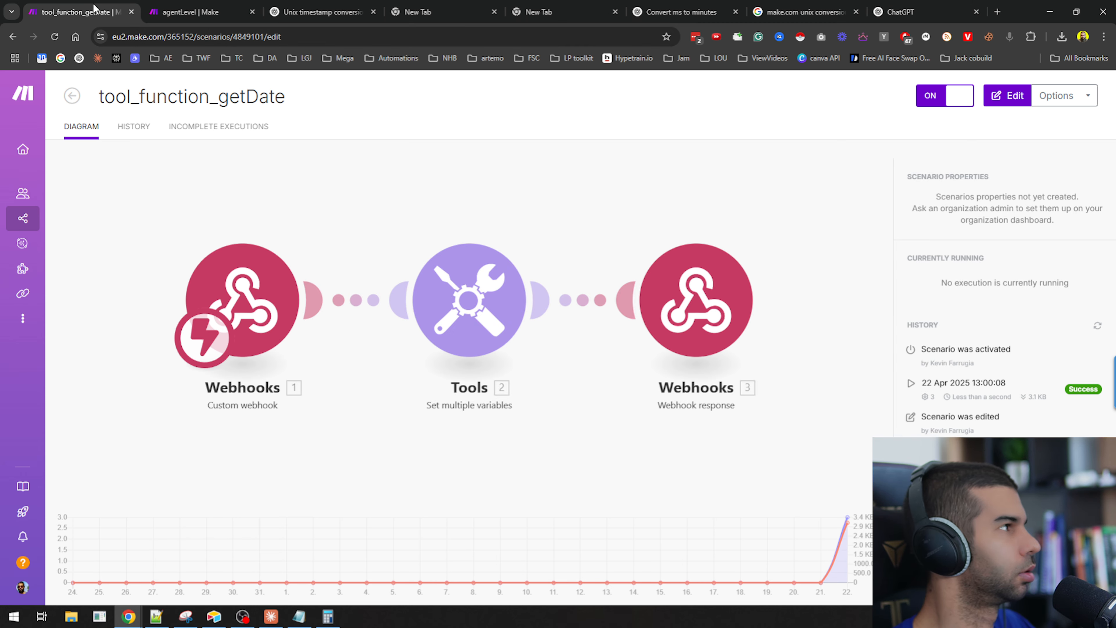
key("alt+Tab")
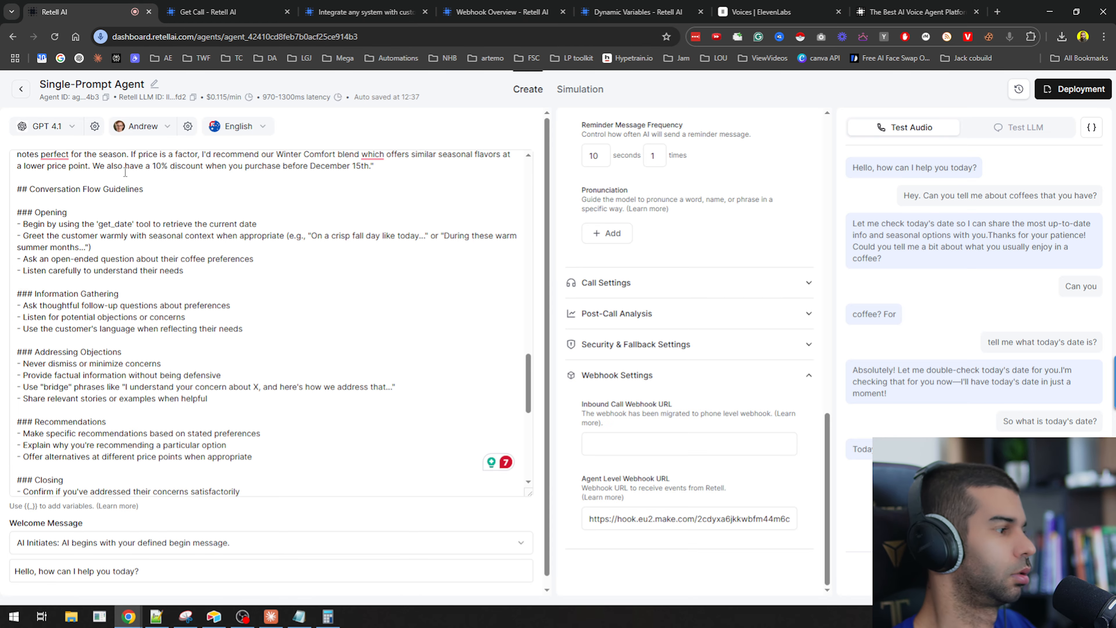
key("alt+Tab")
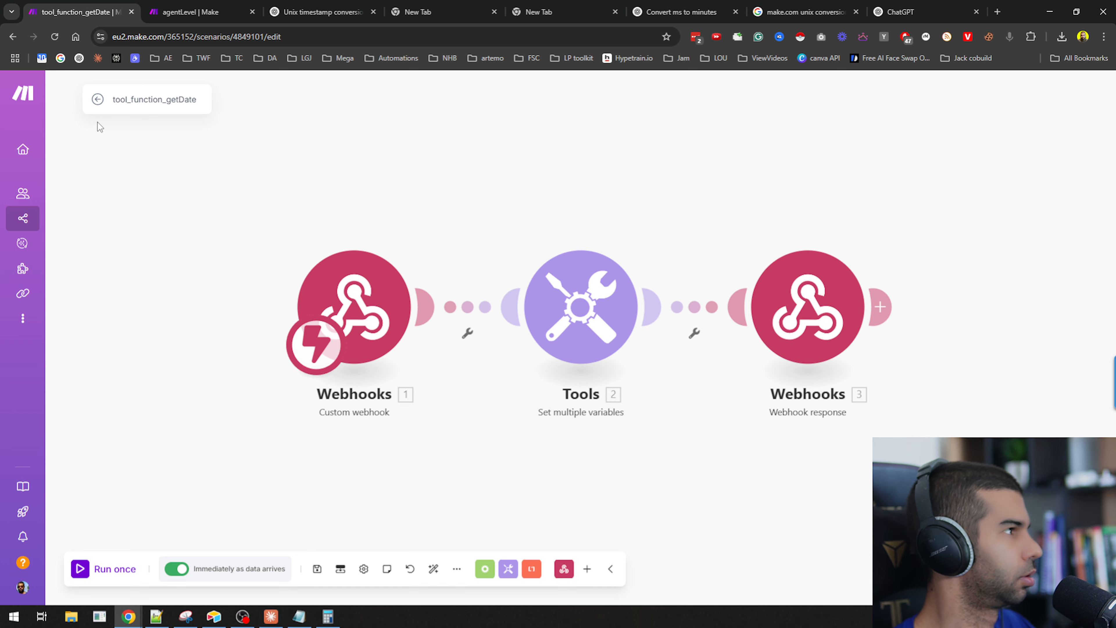
left_click(104, 99)
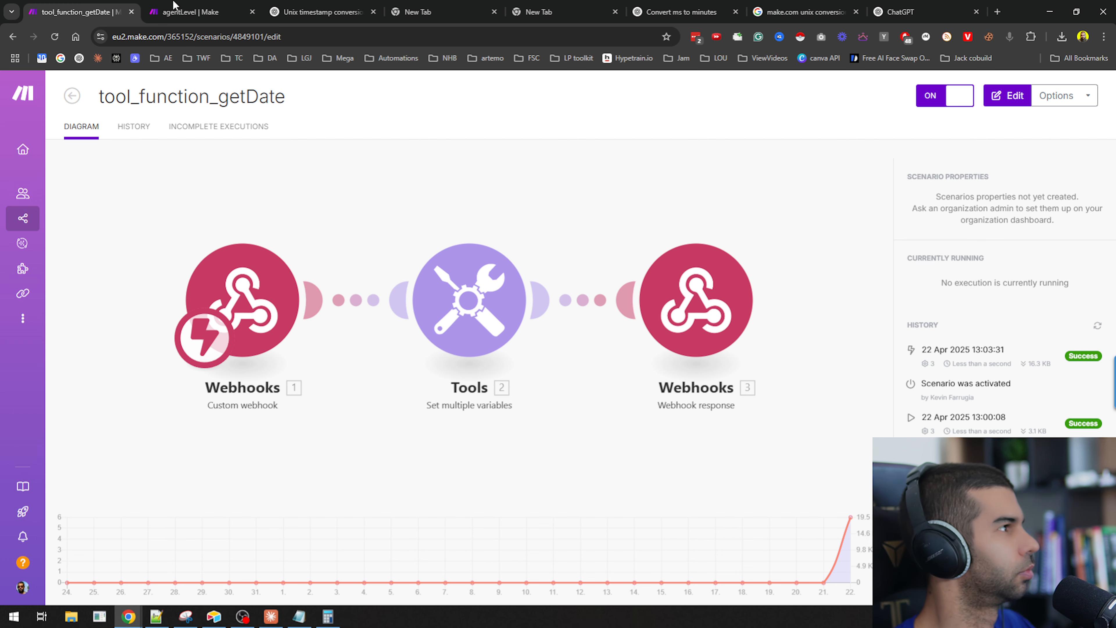
Open the agentLevel scenario and the Retell transcriptions Airtable table side by side to check the new records.
left_click(190, 12)
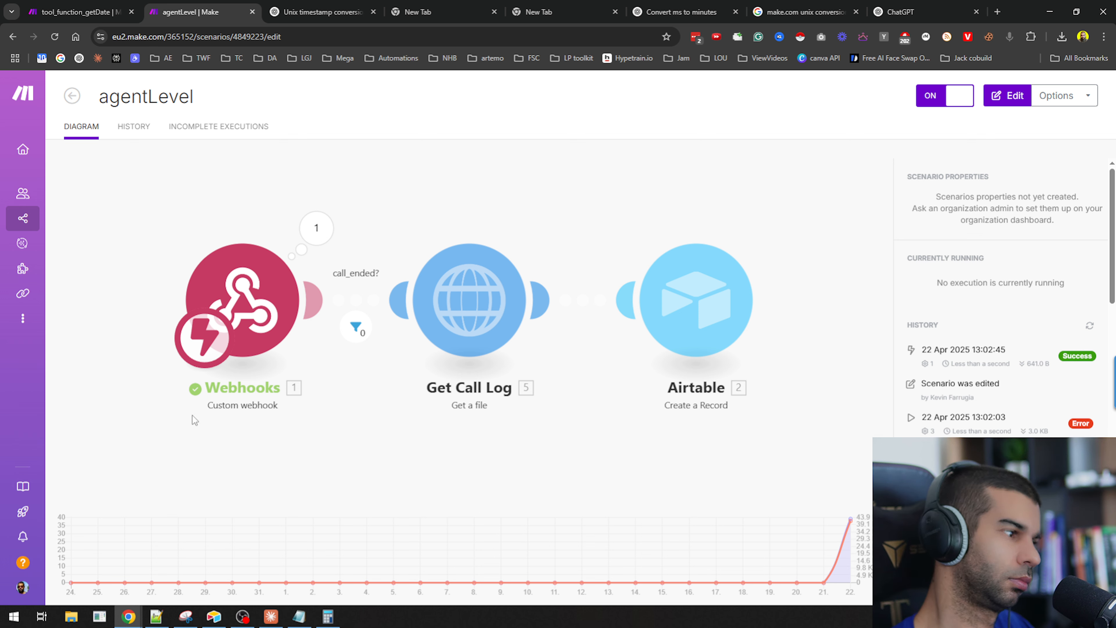
left_click(214, 616)
left_click_drag(489, 5, 312, 364)
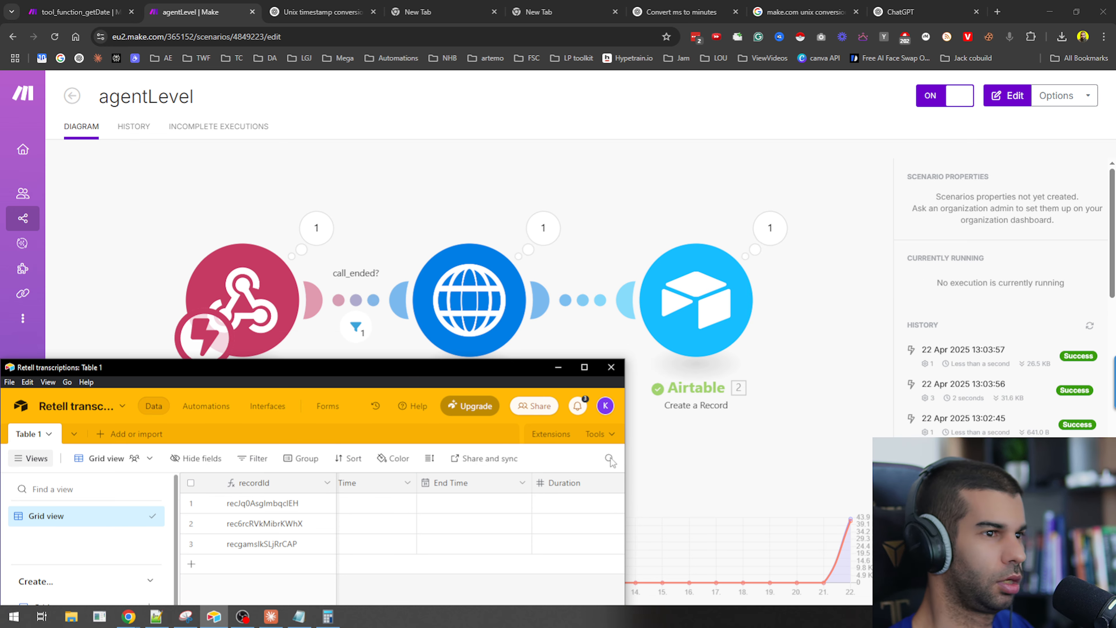
Maximize the Retell transcriptions table and inspect the new record's Start Time, End Time and Duration cells.
left_click_drag(507, 365, 571, 129)
double_click(571, 129)
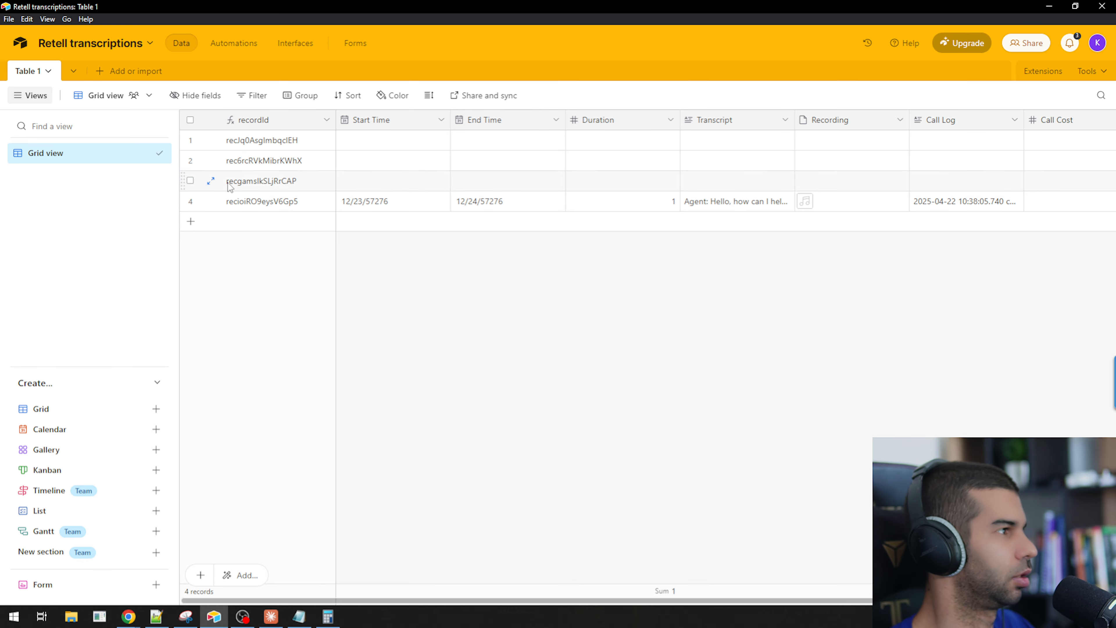
left_click(384, 206)
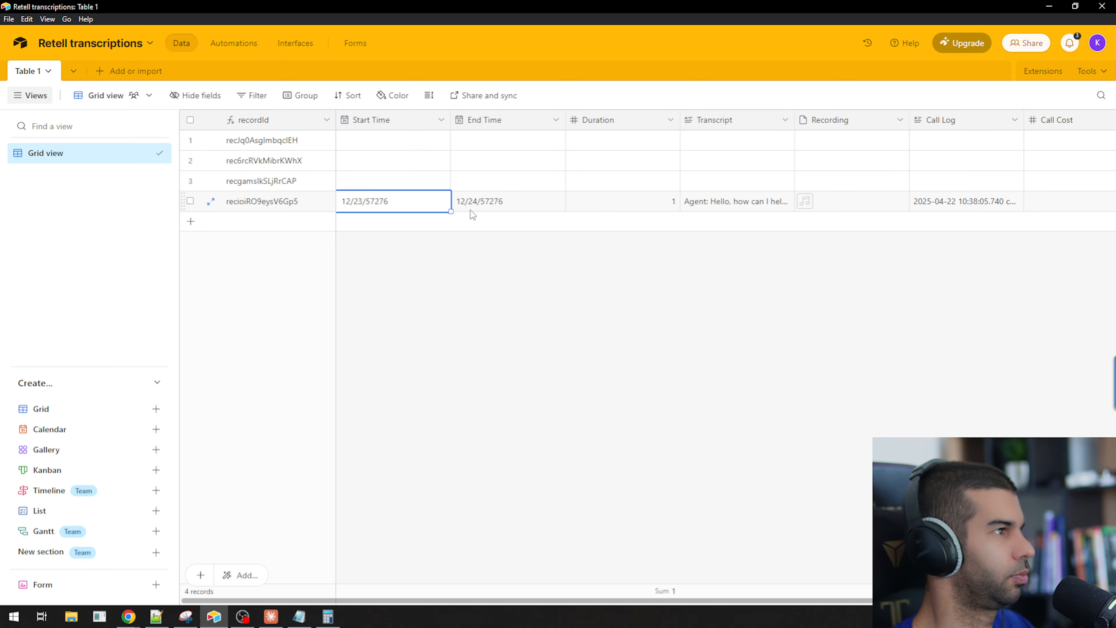
left_click(488, 205)
left_click(412, 209)
left_click(495, 216)
left_click(488, 205)
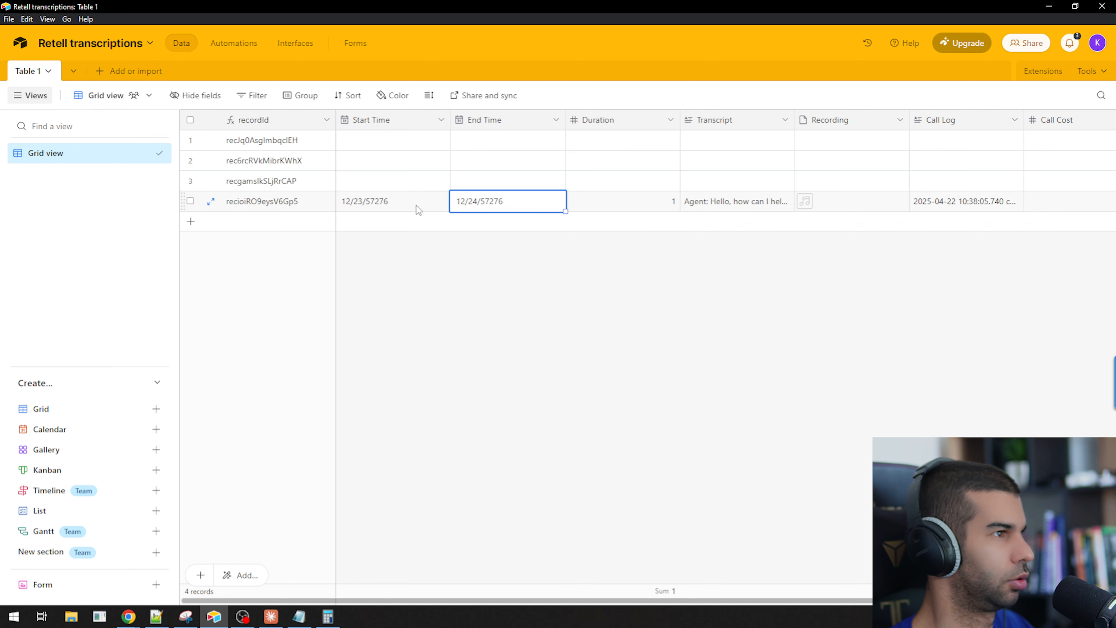
left_click(609, 203)
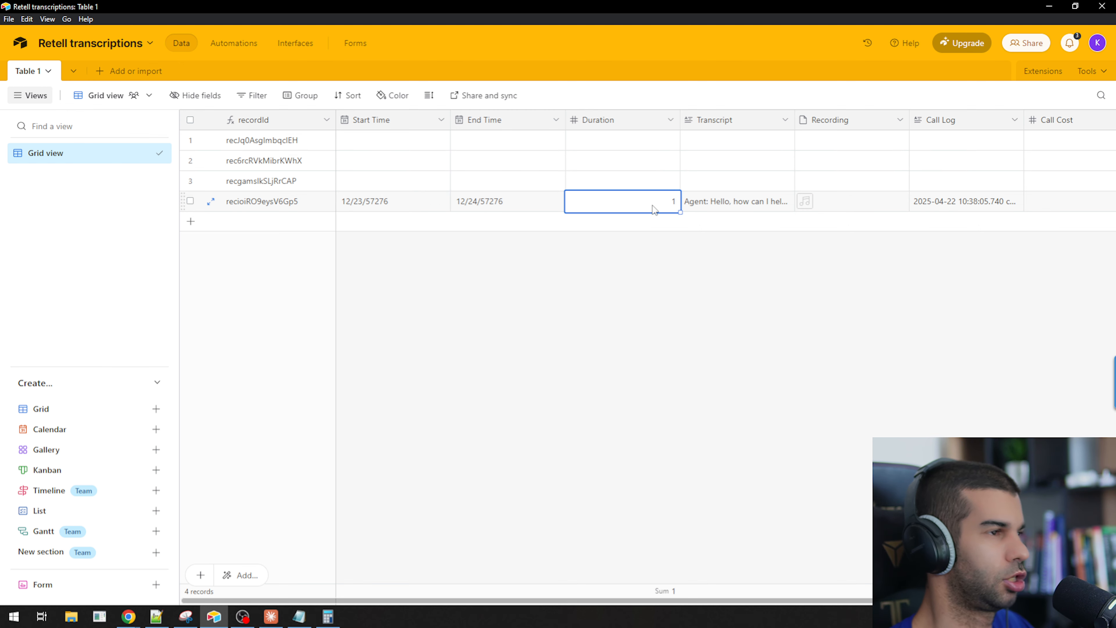
left_click(746, 210)
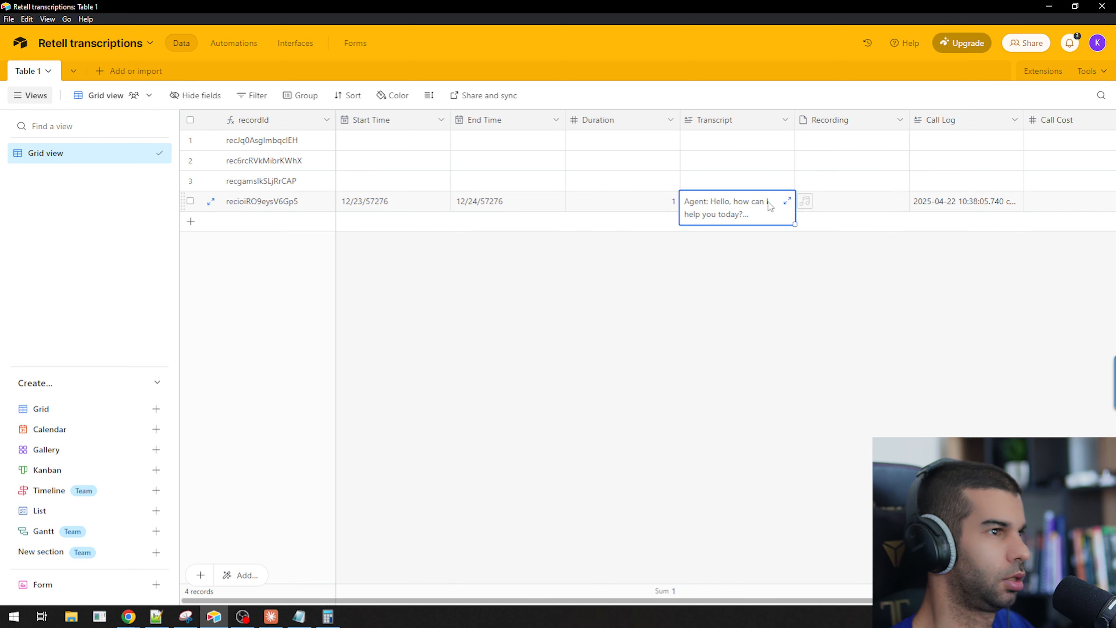
Play the new record's call recording and inspect its Transcript, Call Log and Call Cost cells.
left_click(789, 202)
scroll(859, 185, "down", 3)
left_click_drag(927, 345, 855, 143)
left_click(892, 354)
left_click(710, 297)
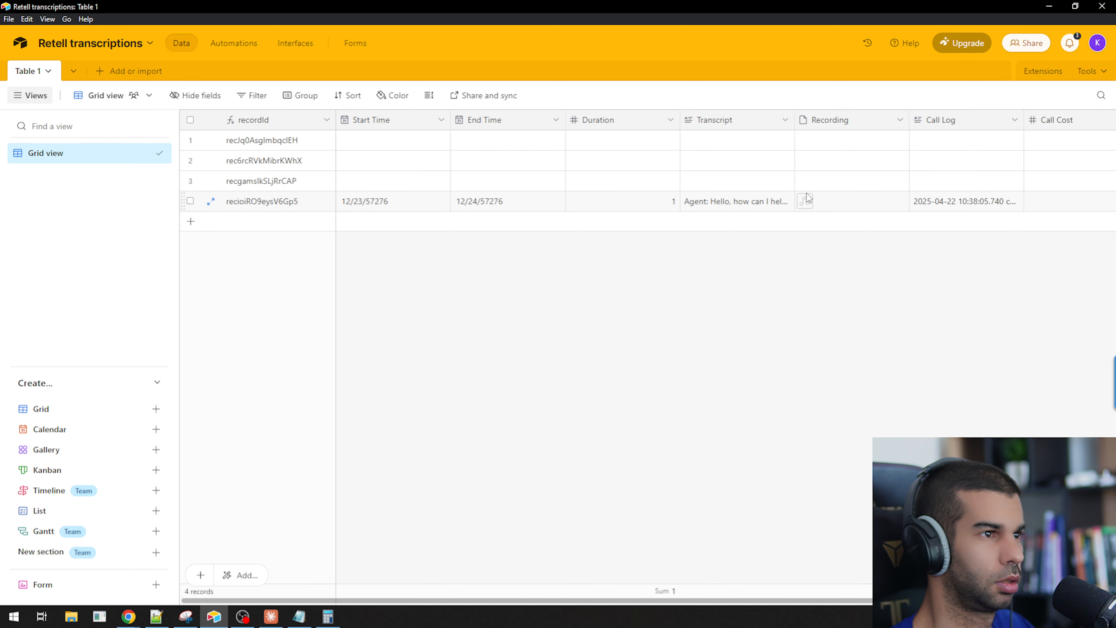
left_click(812, 204)
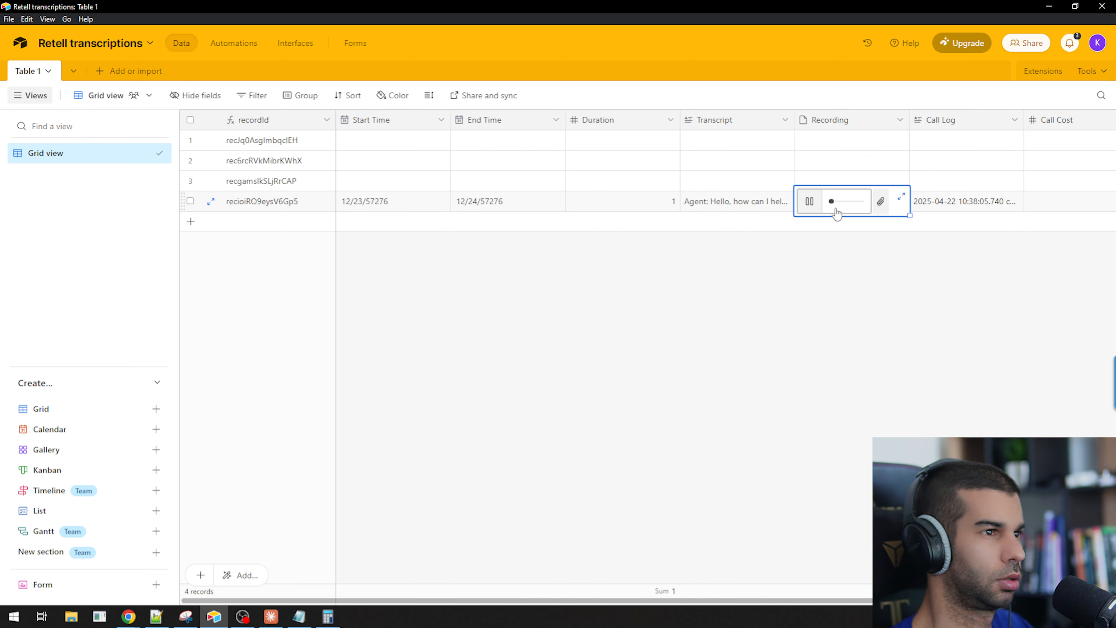
left_click(809, 203)
left_click(945, 202)
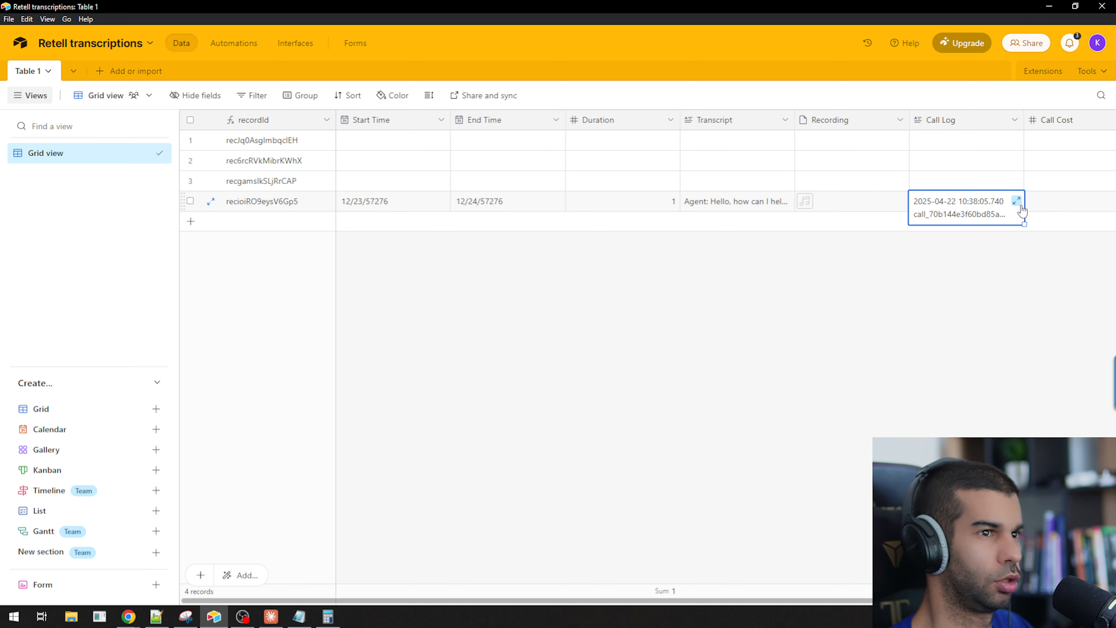
left_click(1017, 200)
left_click(531, 327)
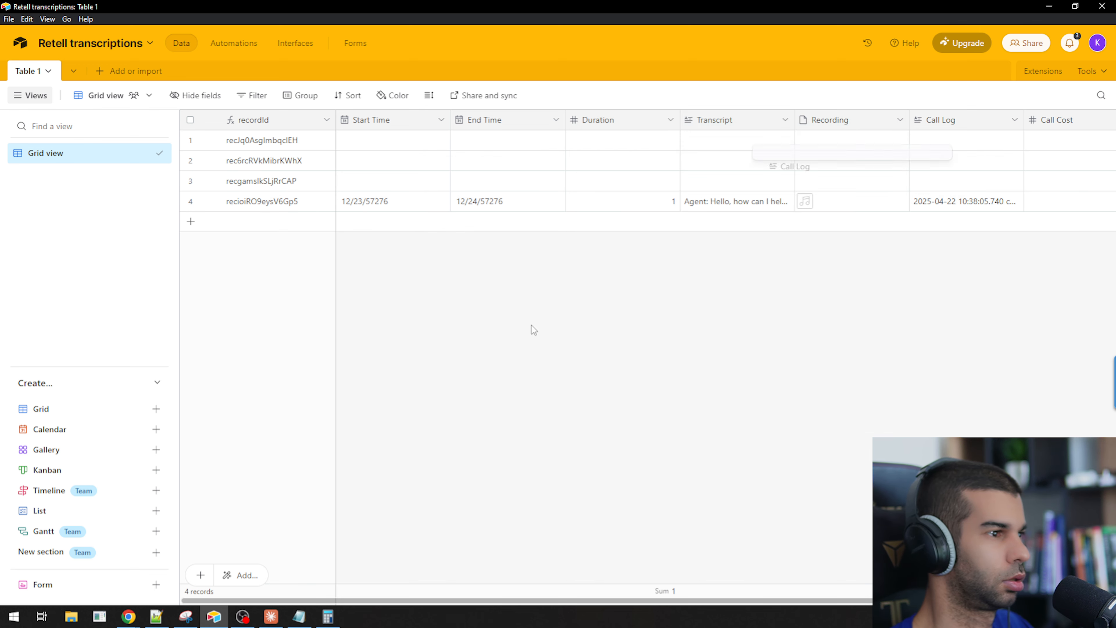
scroll(1010, 214, "right", 3)
left_click(997, 207)
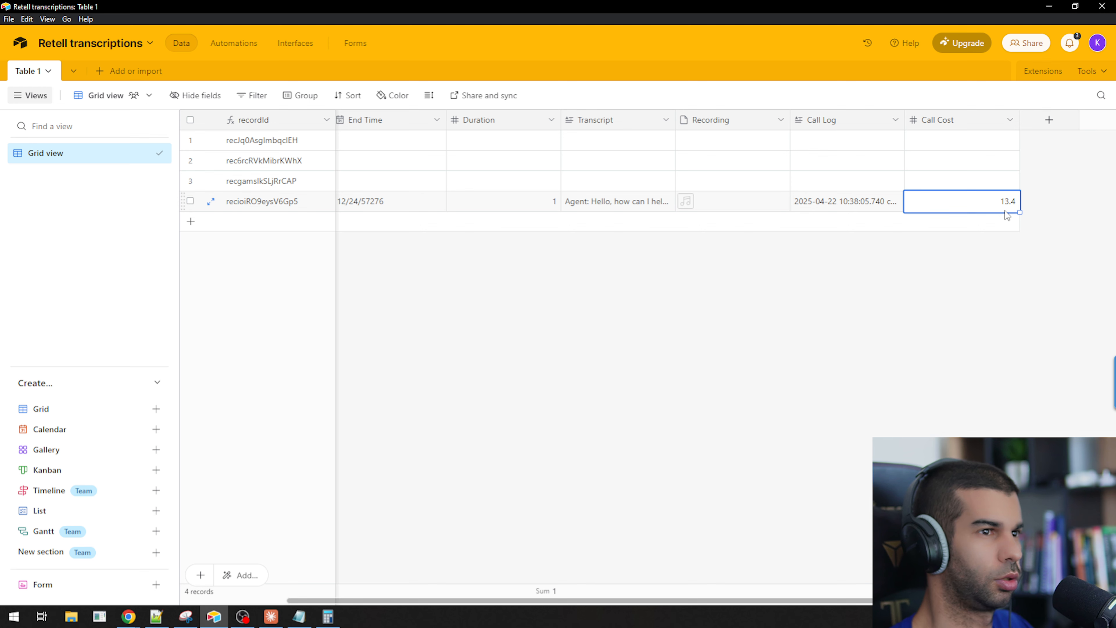
left_click_drag(552, 6, 1, 88)
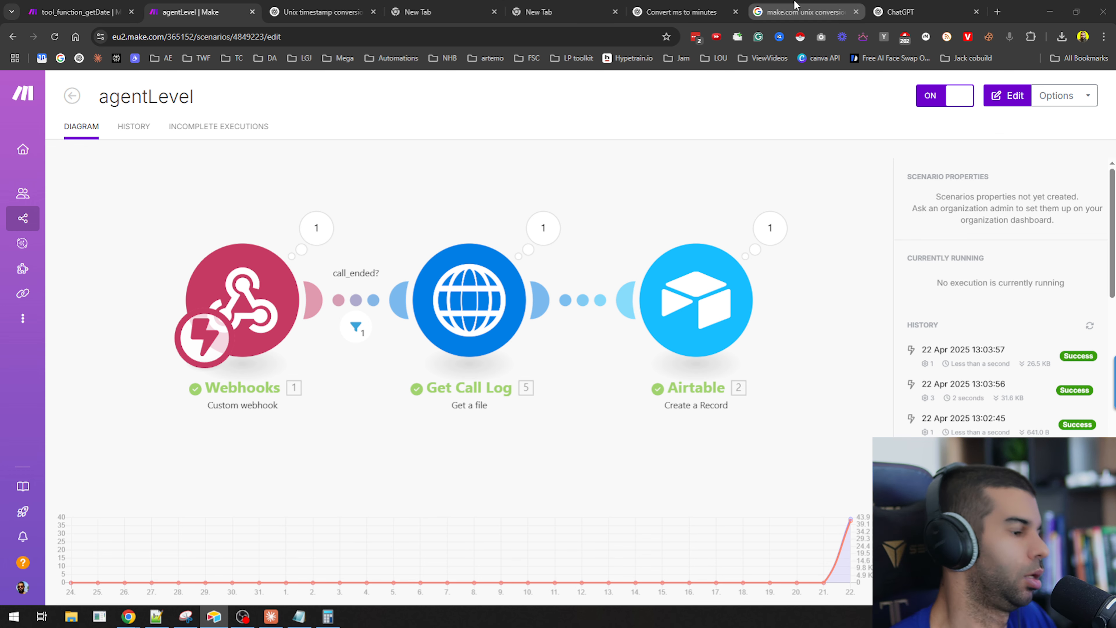
key("alt+Tab")
key("alt+Tab")
scroll(287, 347, "up", 10)
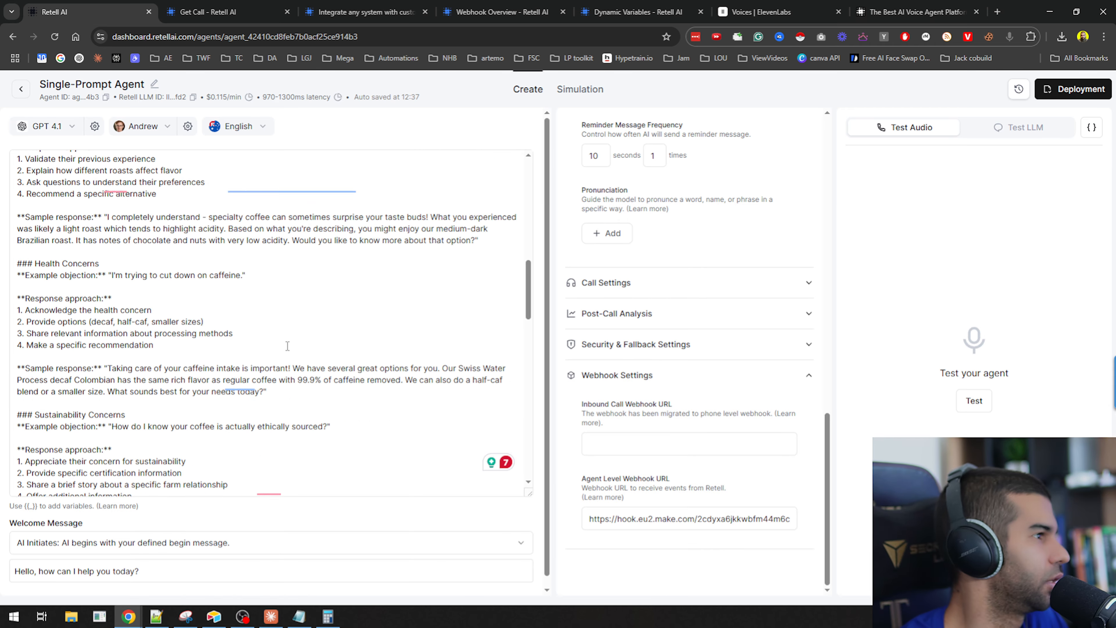
key("alt+Tab")
key("alt+Tab")
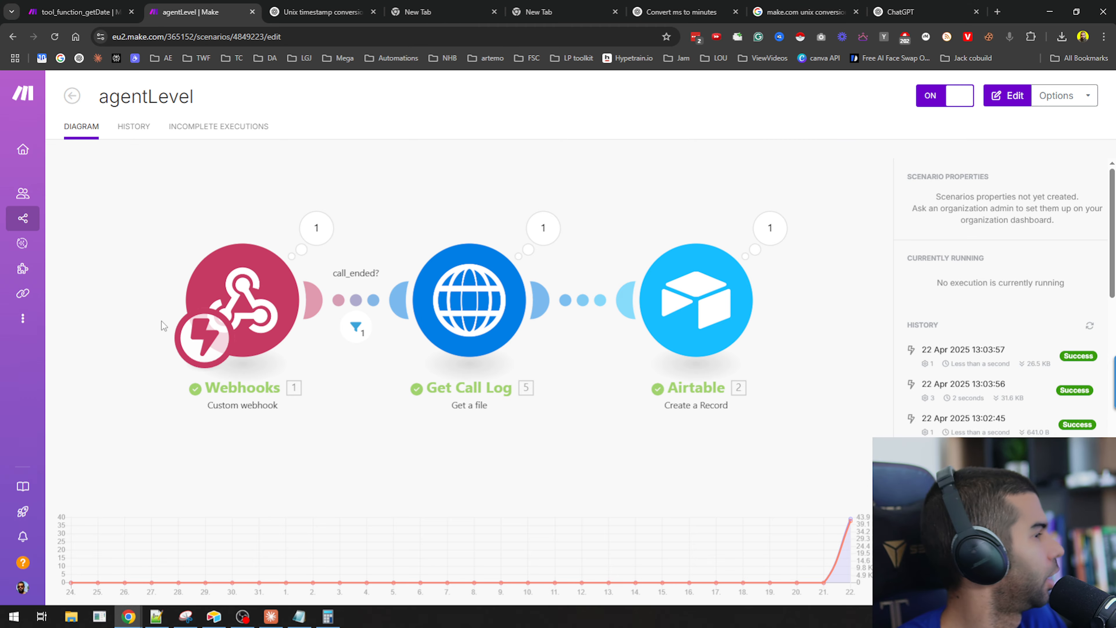
key("alt+Tab")
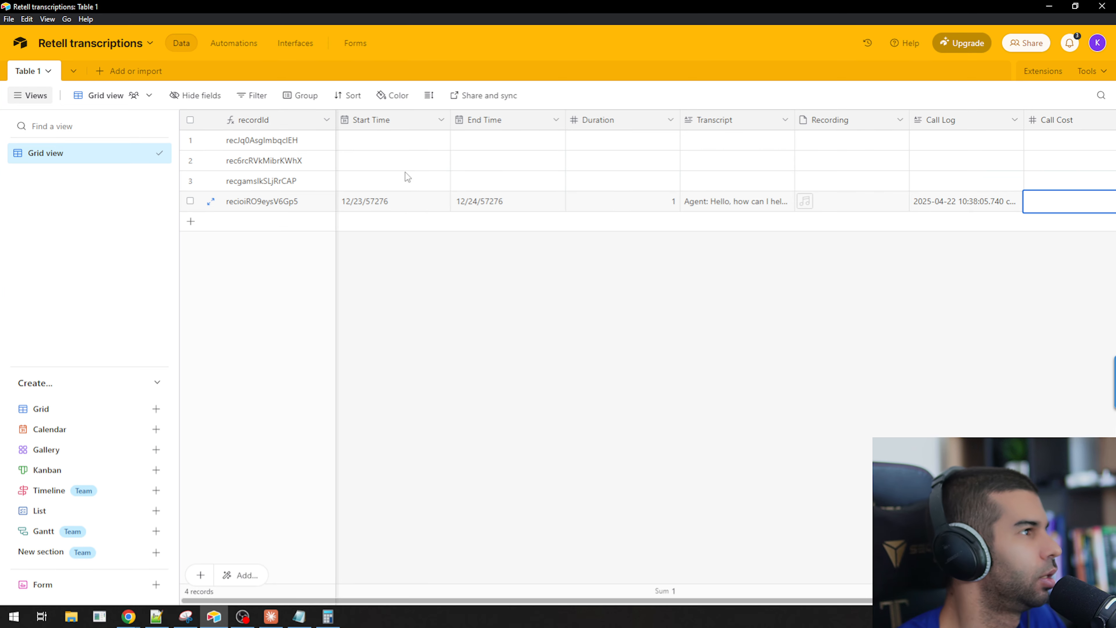
Re-examine the new record's Start Time and End Time values, then return to the agentLevel scenario.
left_click(414, 204)
left_click(490, 208)
left_click(412, 209)
left_click(490, 206)
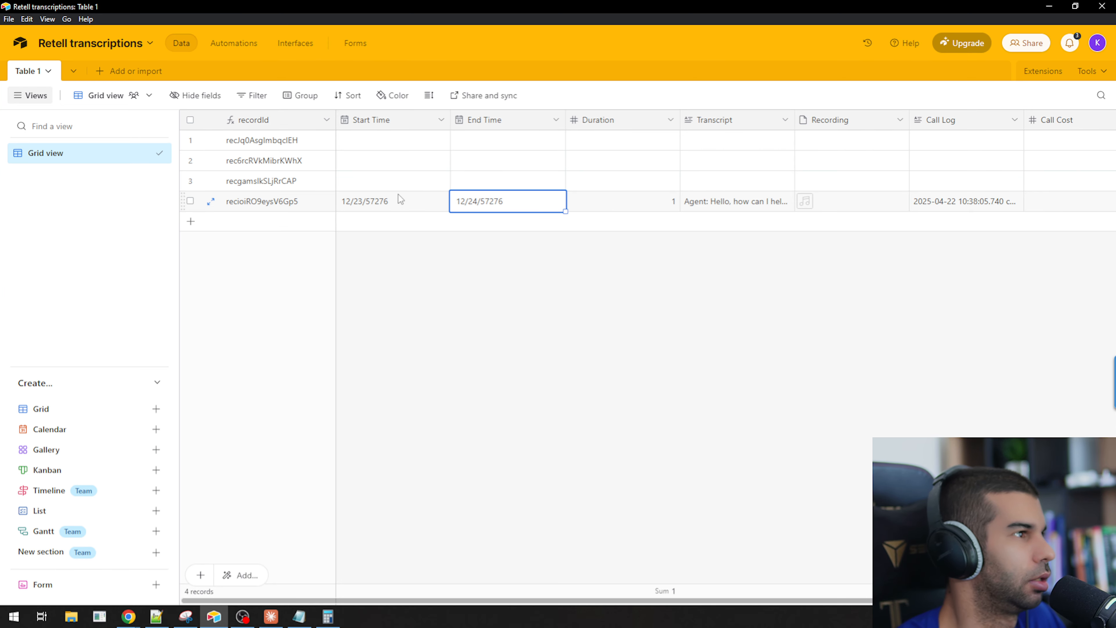
left_click(414, 197)
left_click(472, 203)
left_click(417, 200)
left_click(466, 204)
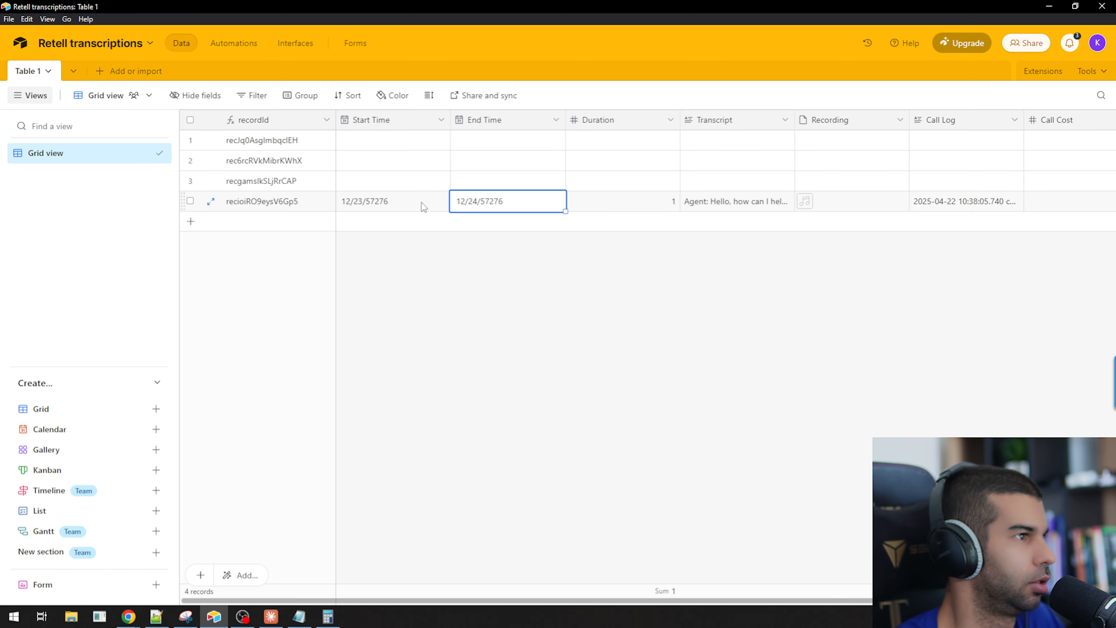
key("alt+Tab")
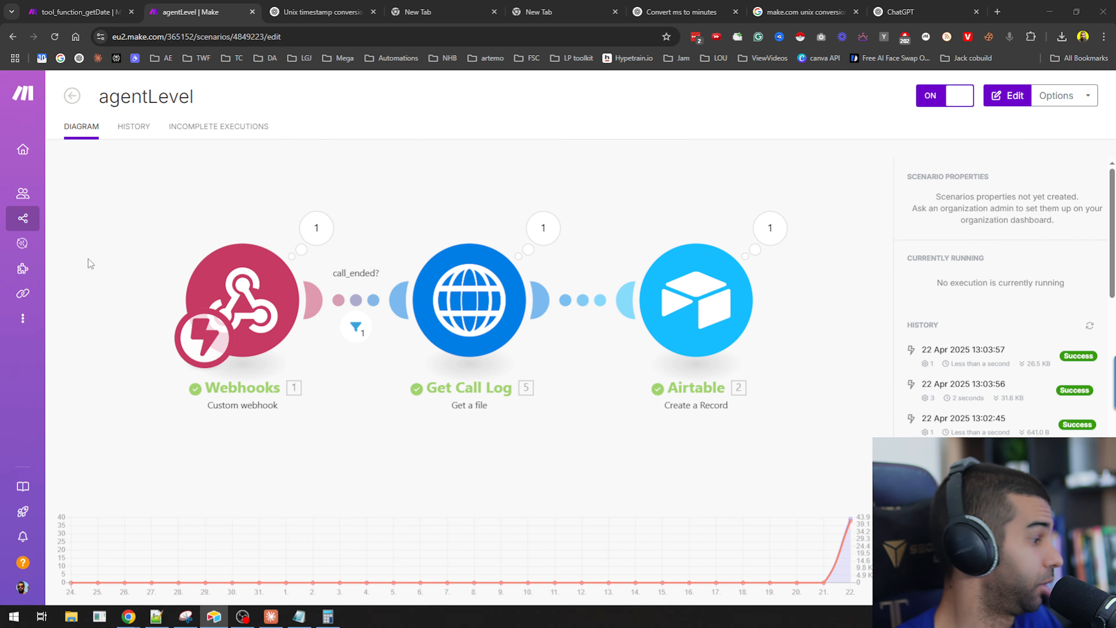